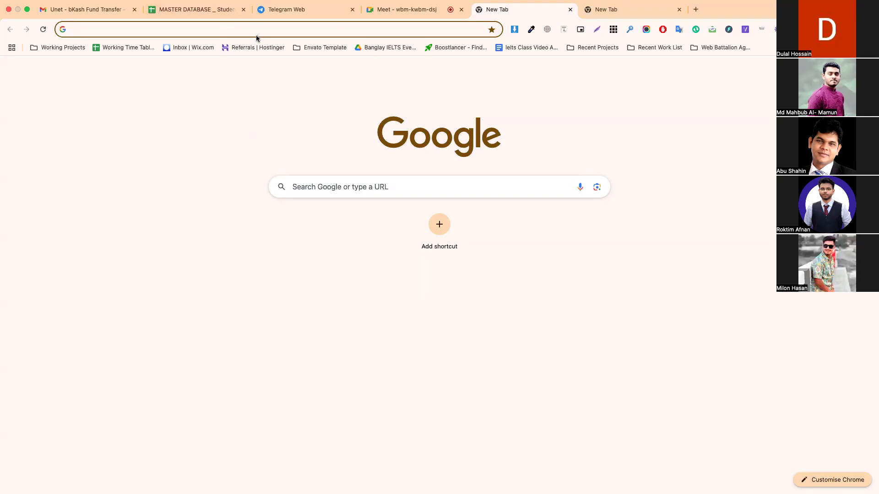
# Open the Wix Studio sites dashboard in the last empty browser tab
pyautogui.click(607, 12)
pyautogui.write('d')
pyautogui.press('BackSpace')
pyautogui.press('BackSpace')
pyautogui.write('wix')
pyautogui.press('Return')
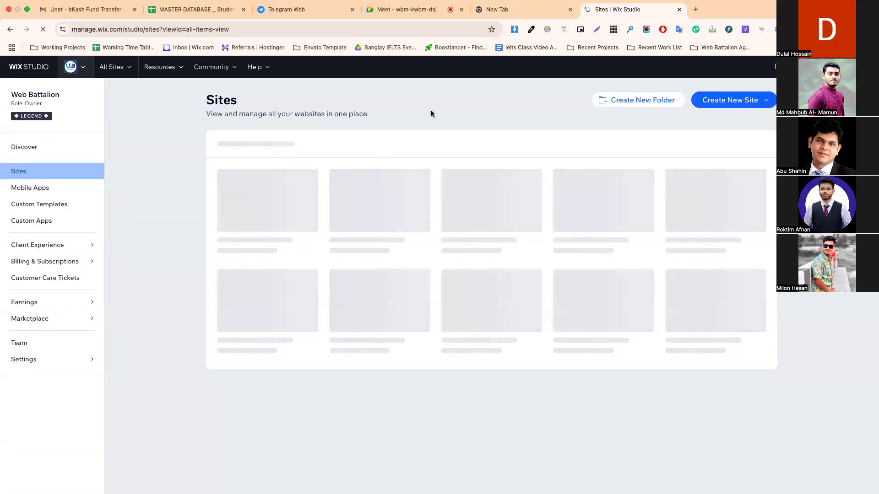
# Start creating a new site using the Wix Editor, then return to the Sites dashboard
pyautogui.click(731, 100)
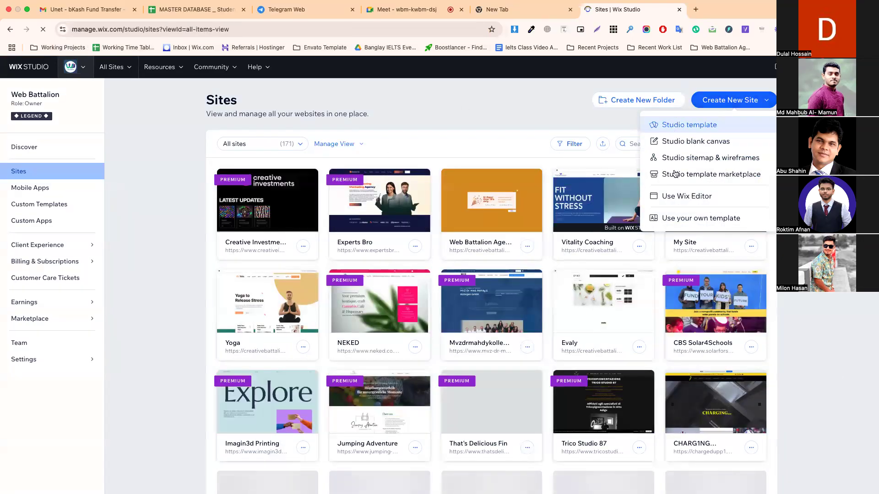
pyautogui.click(680, 197)
pyautogui.click(618, 9)
# Load uihut.com in the remaining empty tab and select its web address
pyautogui.click(497, 9)
pyautogui.click(397, 31)
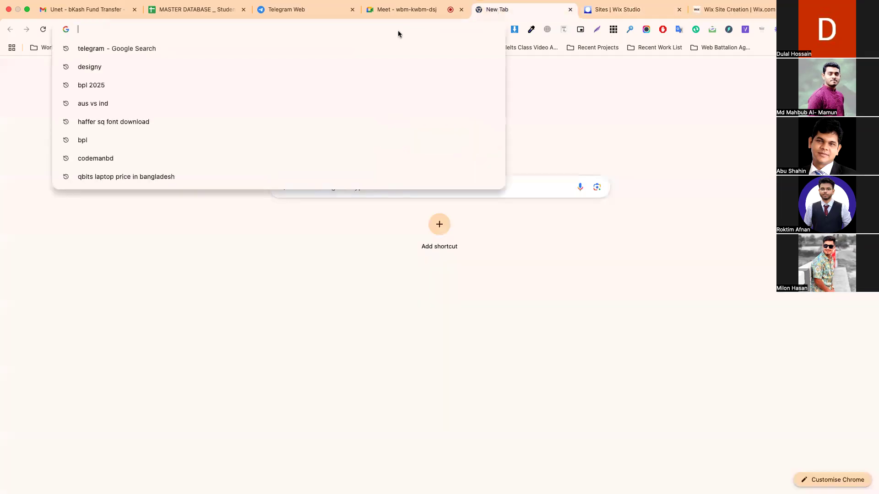
pyautogui.write('uihut.com')
pyautogui.press('Return')
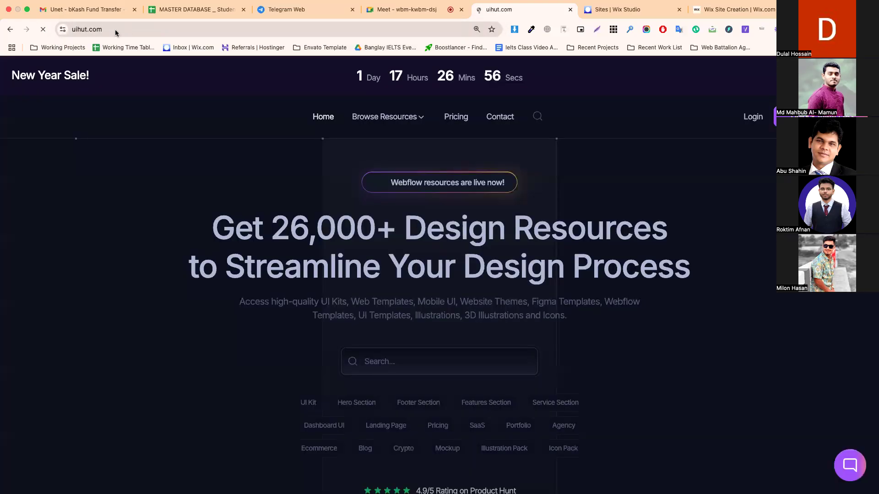
pyautogui.click(114, 29)
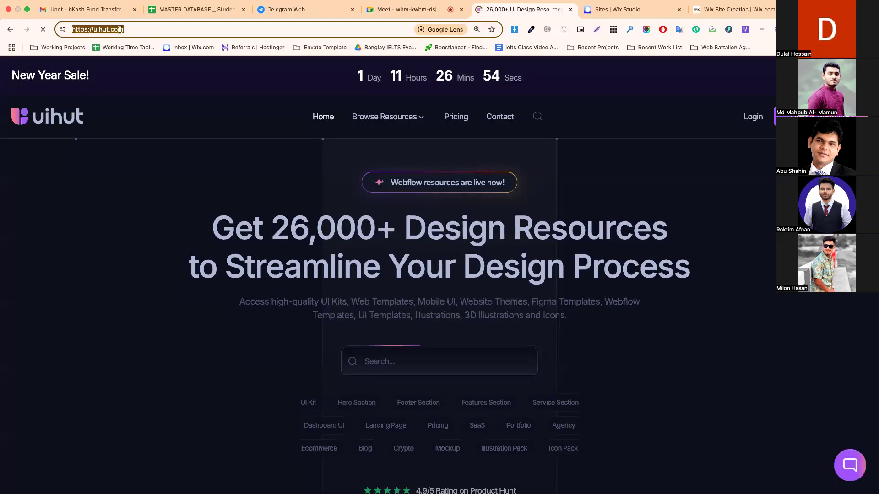
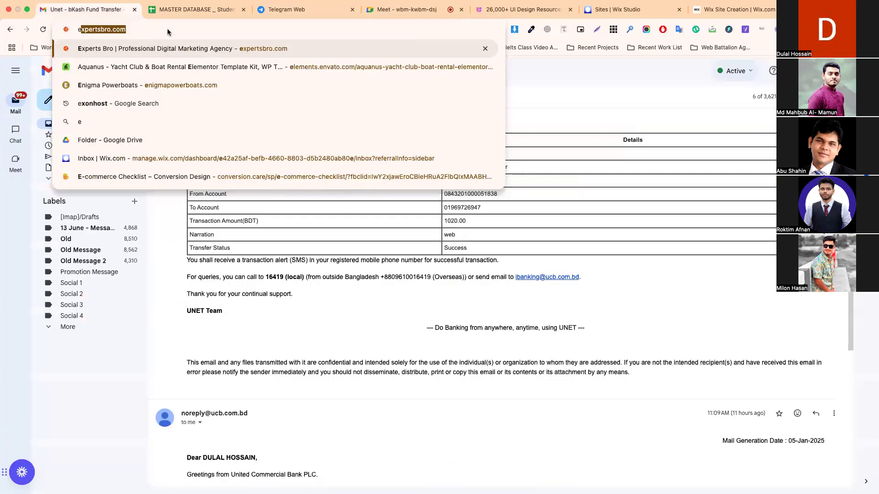
# Search Google for "envato elements" in the mail tab and open the Envato website from the results
pyautogui.write('nvato element')
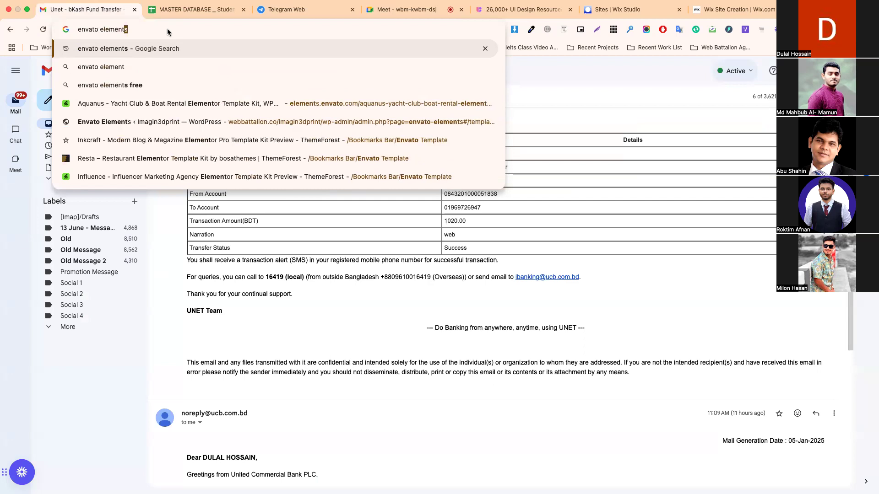
pyautogui.press('Return')
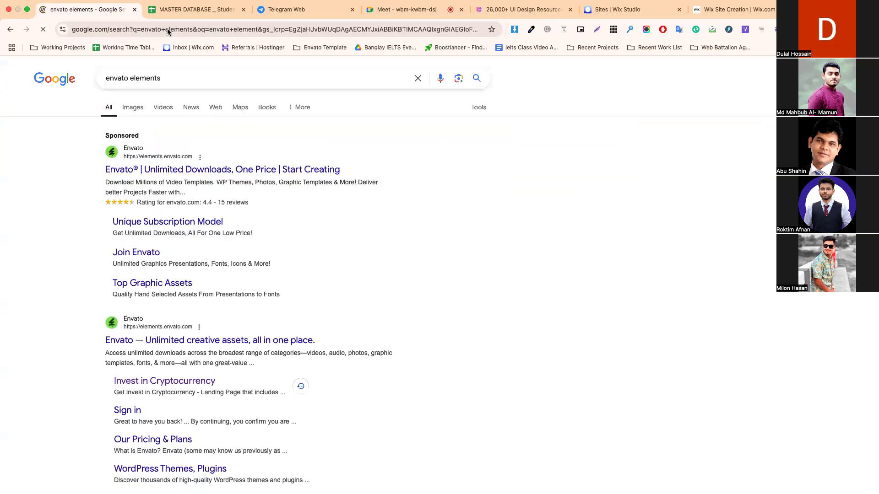
pyautogui.click(218, 216)
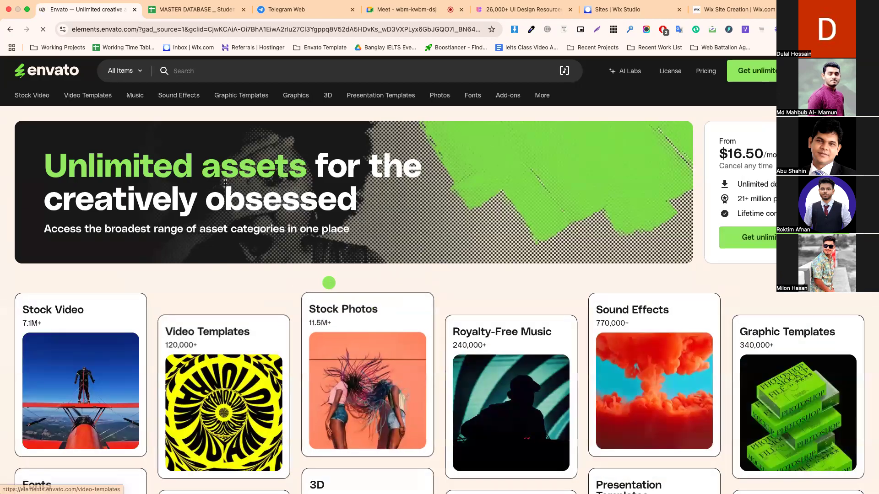
# Show Envato's graphic templates for Figma and filter them to the Websites category
pyautogui.moveTo(246, 97)
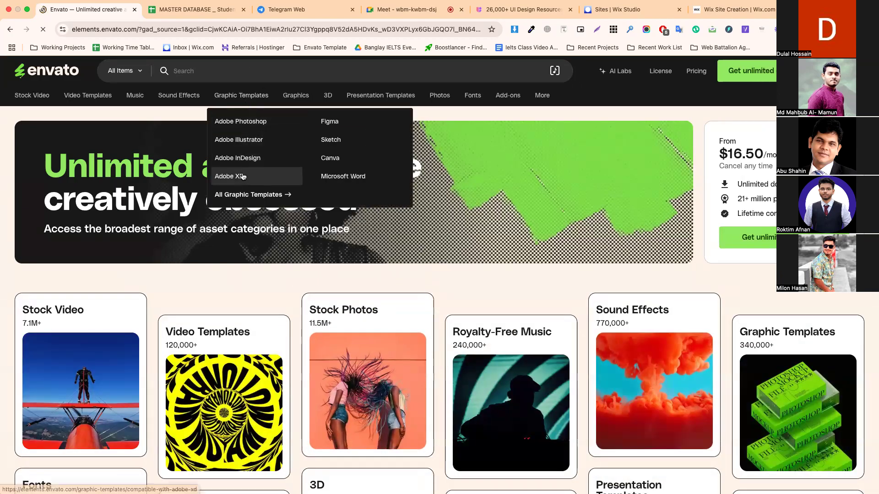
pyautogui.click(334, 124)
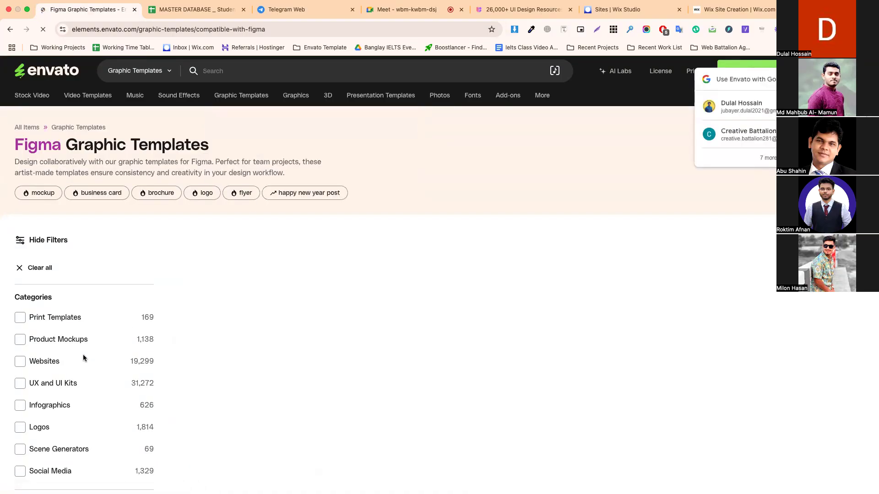
pyautogui.click(26, 364)
pyautogui.scroll(-5, 88, 391)
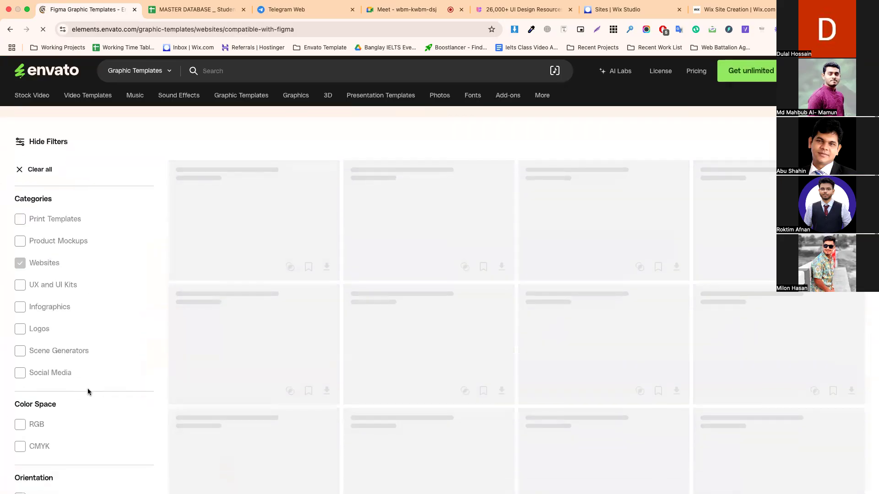
pyautogui.scroll(-2, 88, 392)
pyautogui.scroll(-4, 89, 391)
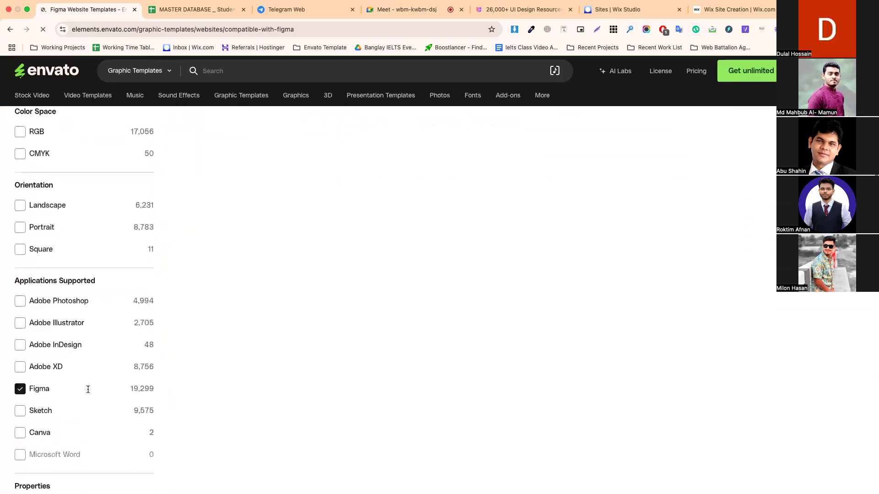
pyautogui.scroll(-2, 88, 391)
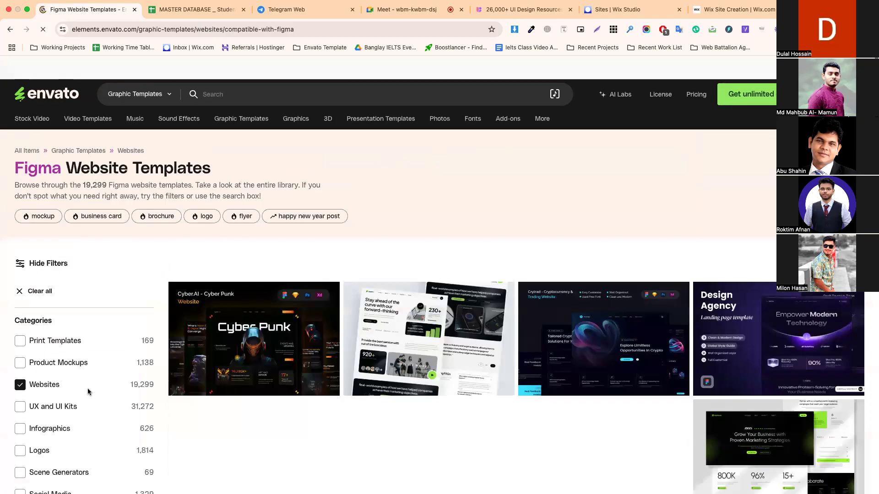
pyautogui.scroll(-1, 215, 247)
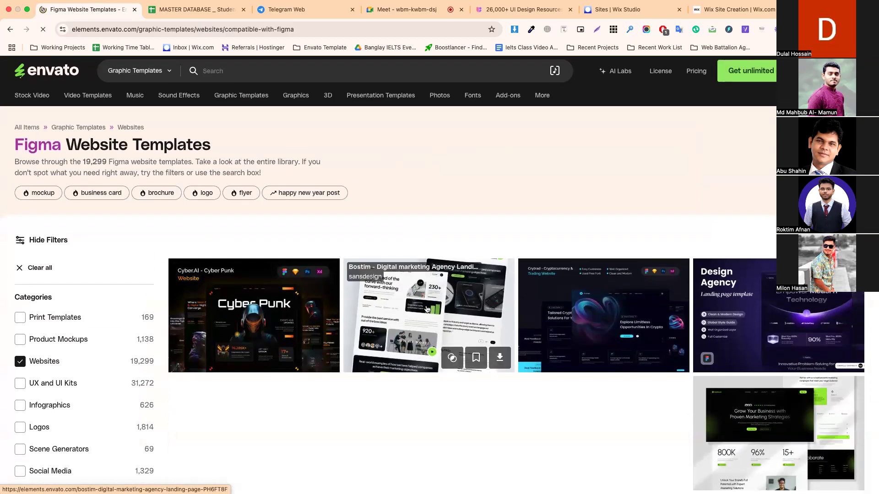
# Open the "Bostim - Digital marketing Agency Landing Page" template and look over its details page
pyautogui.click(427, 310)
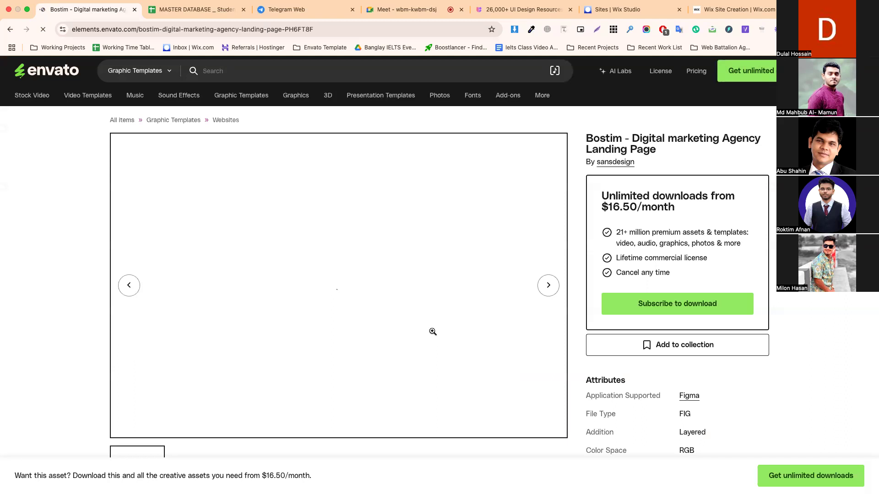
pyautogui.scroll(-3, 433, 331)
pyautogui.scroll(3, 432, 331)
pyautogui.scroll(-5, 433, 331)
pyautogui.scroll(-4, 432, 333)
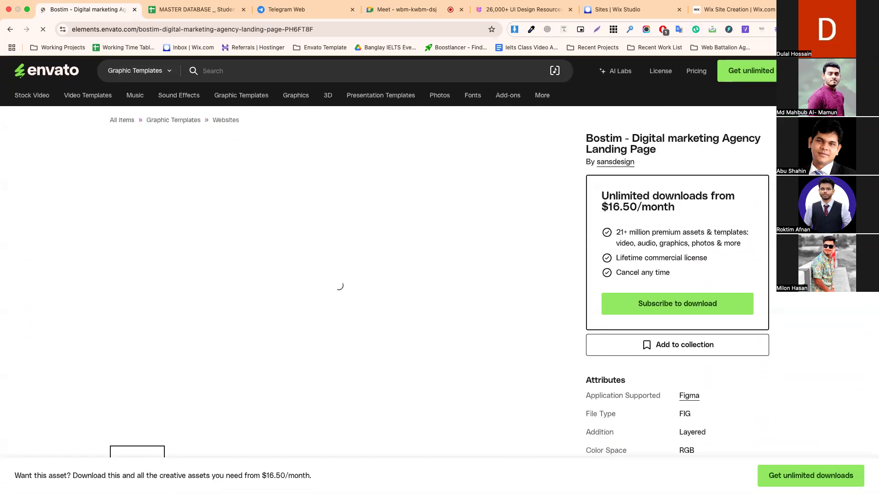
# Open the faisalitebtools.com dashboard in a new tab
pyautogui.press('super+t')
pyautogui.write('fais')
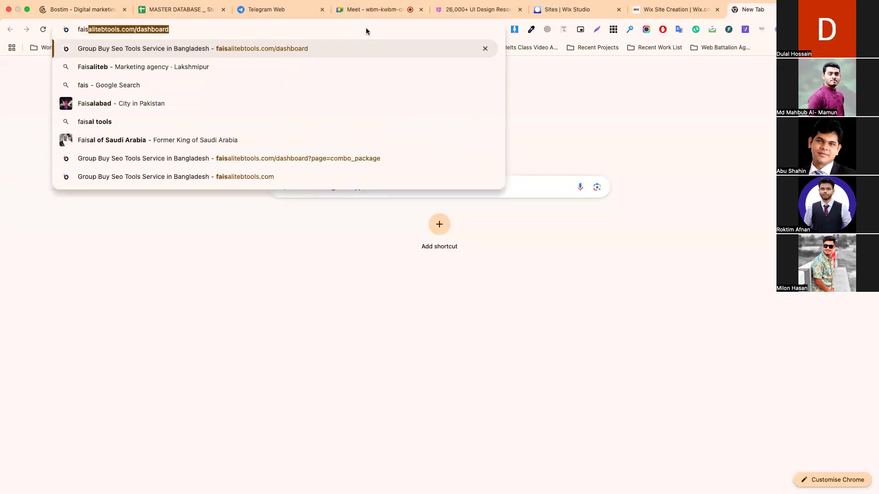
pyautogui.press('Return')
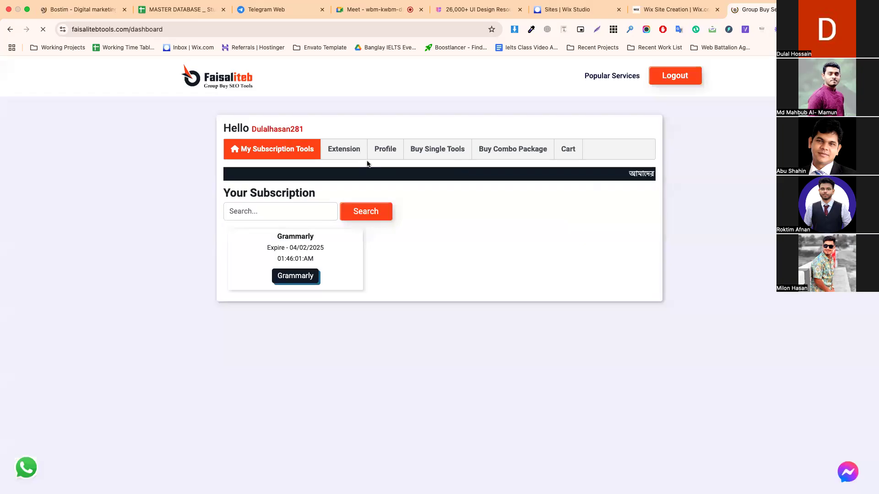
# Display the single tools sold on Faisaliteb and check the Envato Elements offer and its price
pyautogui.click(424, 153)
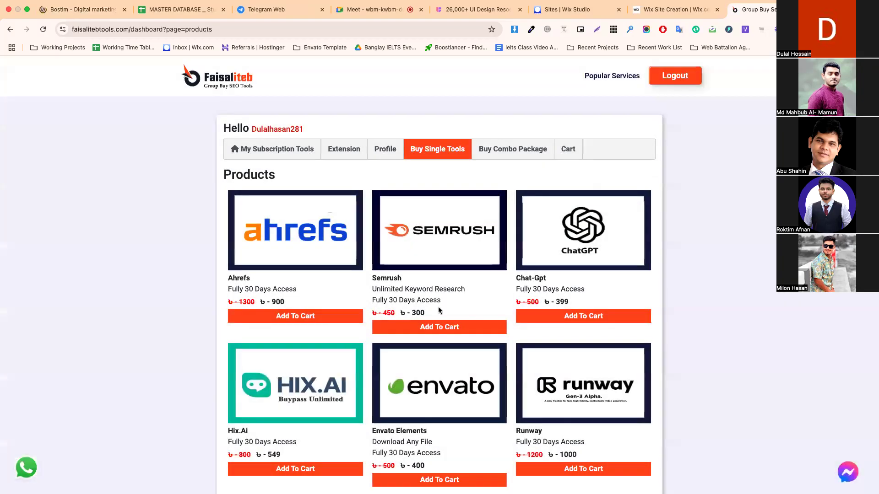
pyautogui.scroll(-6, 449, 291)
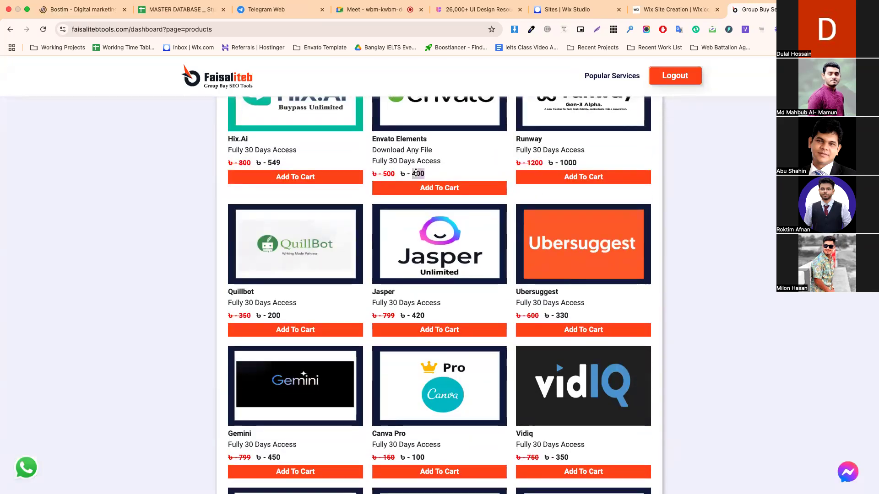
pyautogui.scroll(2, 425, 164)
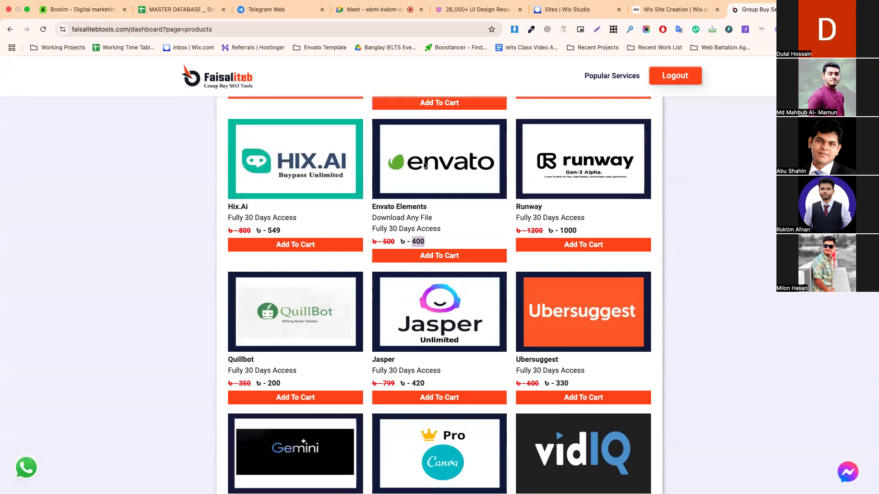
pyautogui.scroll(5, 424, 166)
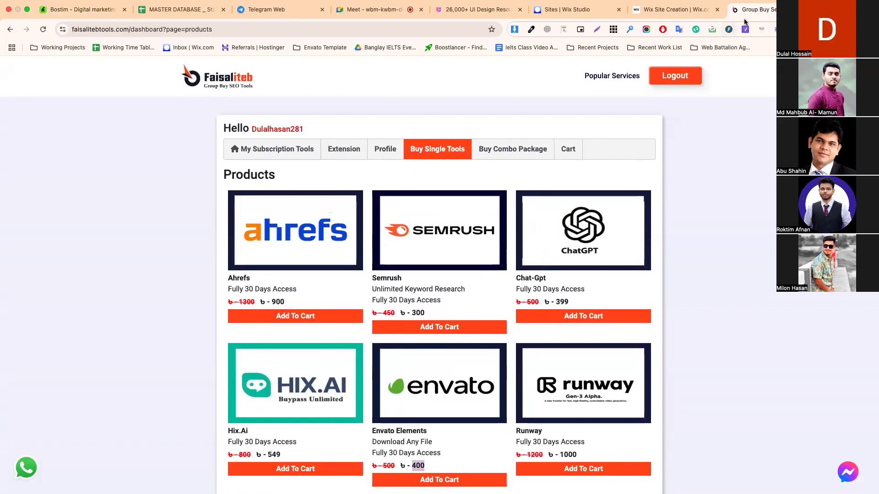
# Open digitaltoolsbd.com in another new tab
pyautogui.press('super+t')
pyautogui.click(272, 30)
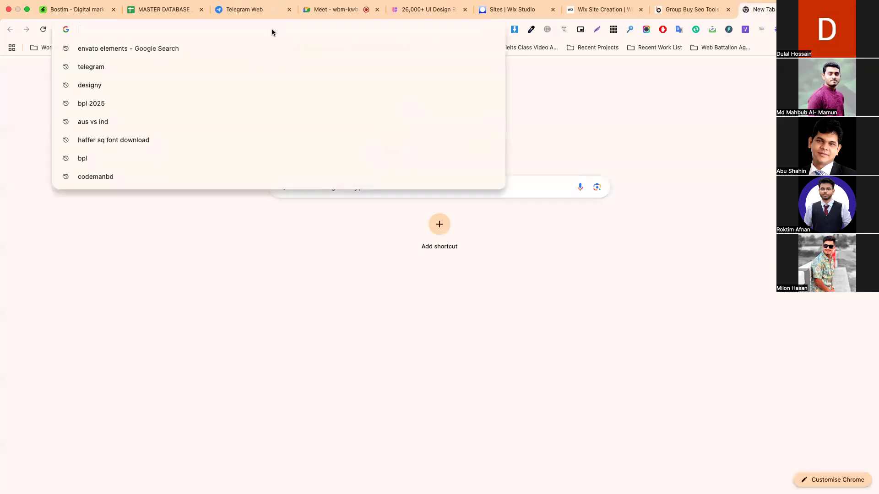
pyautogui.write('digit')
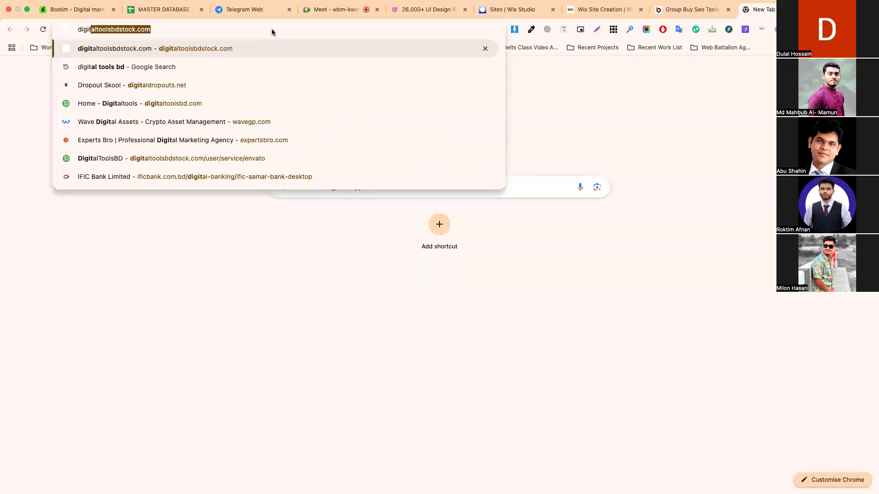
pyautogui.press('Down')
pyautogui.press('Down')
pyautogui.press('Down')
pyautogui.press('Return')
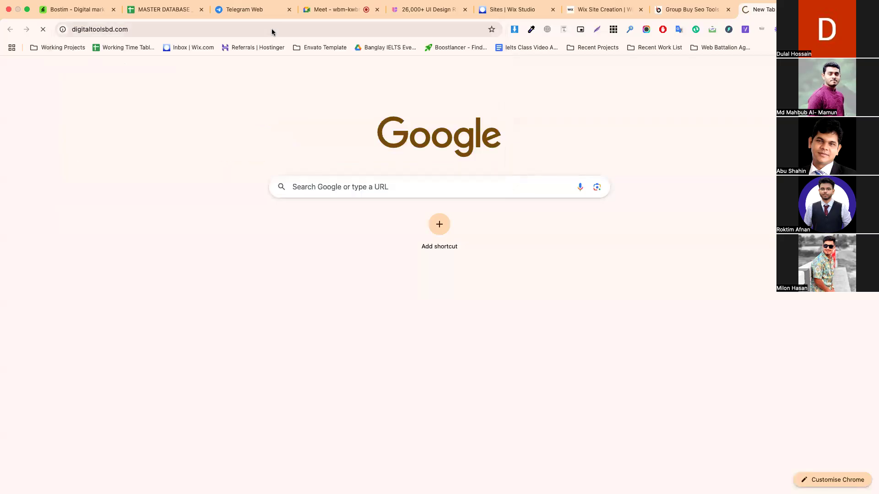
# Look through the Digital Tools home page offers and open the Envato Elements Price In Bangladesh product
pyautogui.scroll(-1, 413, 363)
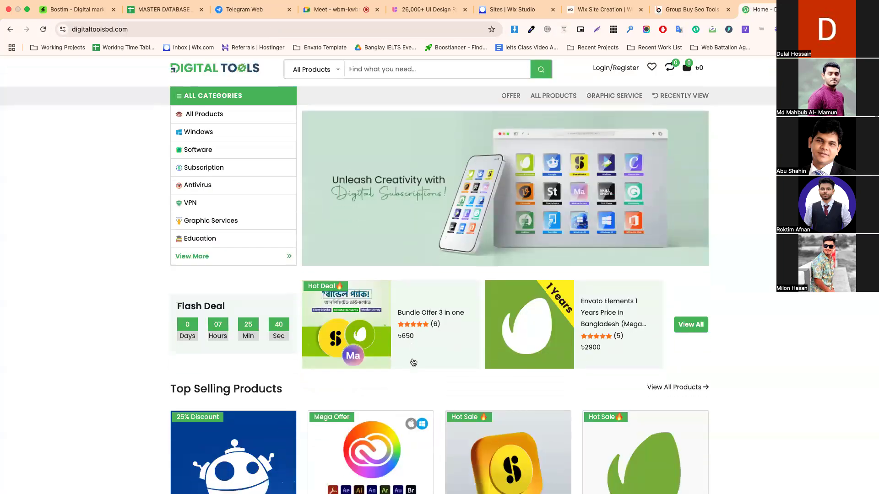
pyautogui.scroll(-3, 413, 362)
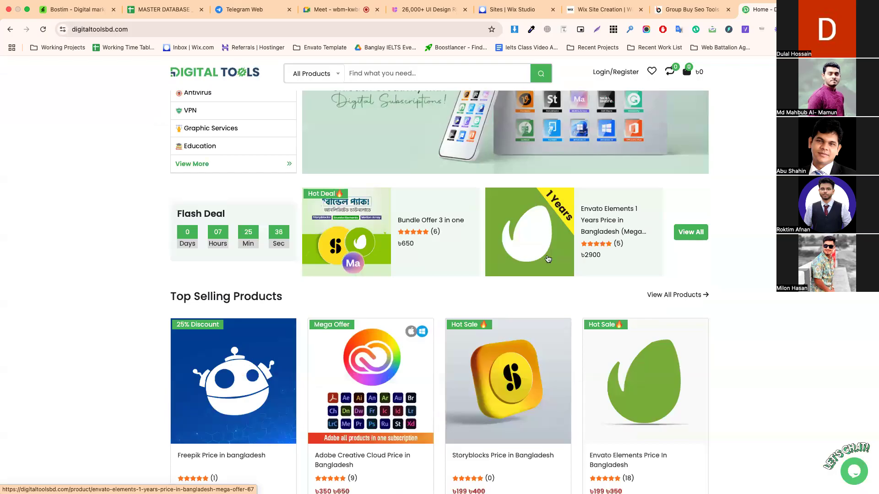
pyautogui.scroll(-5, 437, 273)
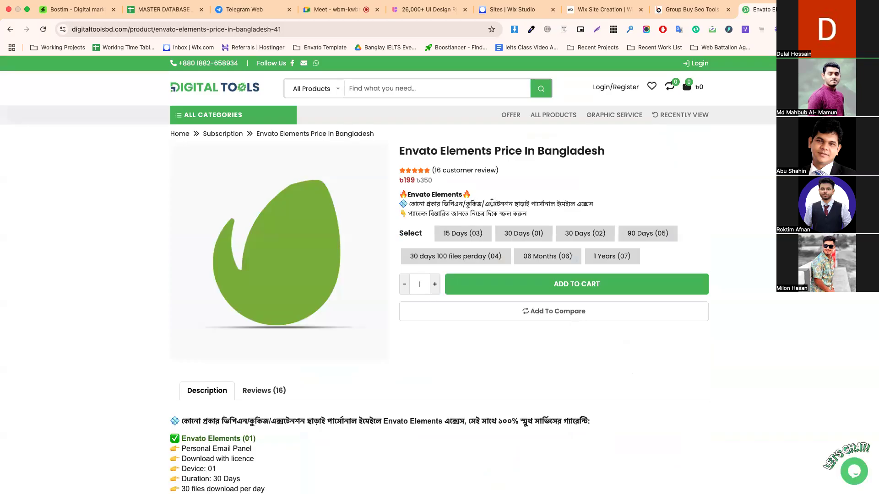
# Read the Envato Elements access notes and select the 30 Days (01) package
pyautogui.tripleClick(491, 203)
pyautogui.tripleClick(468, 204)
pyautogui.tripleClick(468, 213)
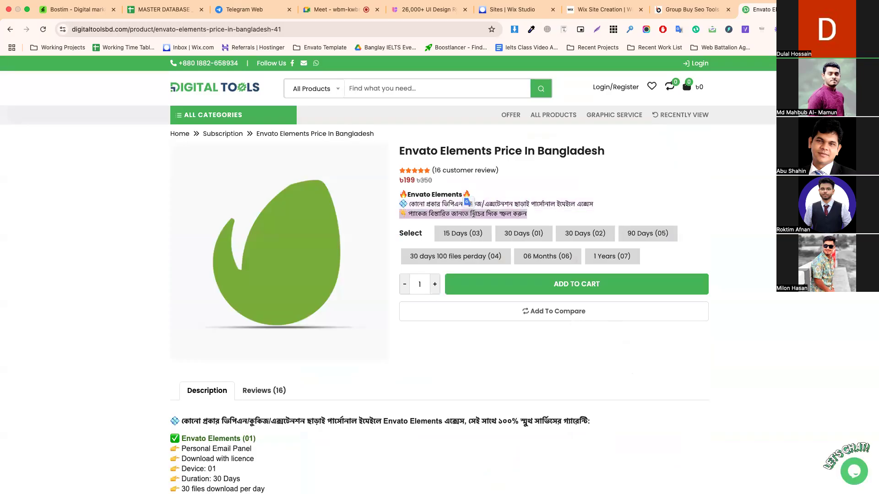
pyautogui.click(526, 238)
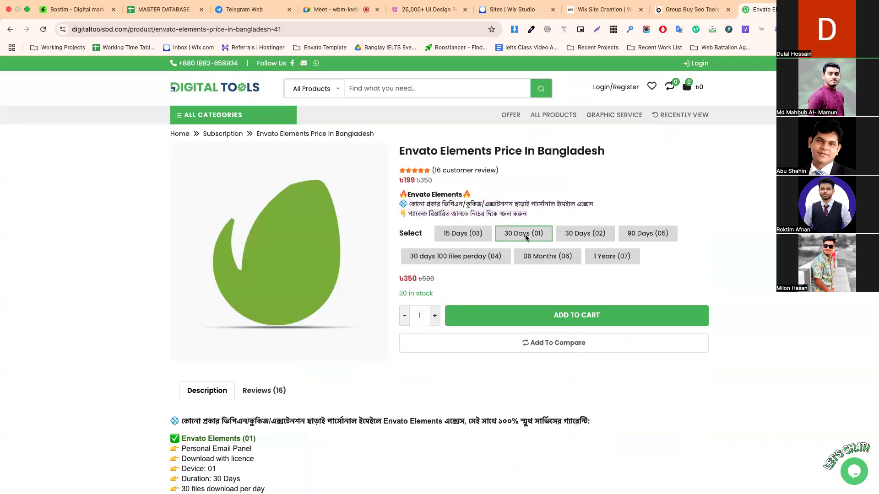
# Compare Faisaliteb's Envato Elements price with the package descriptions on the Digital Tools product page
pyautogui.click(681, 10)
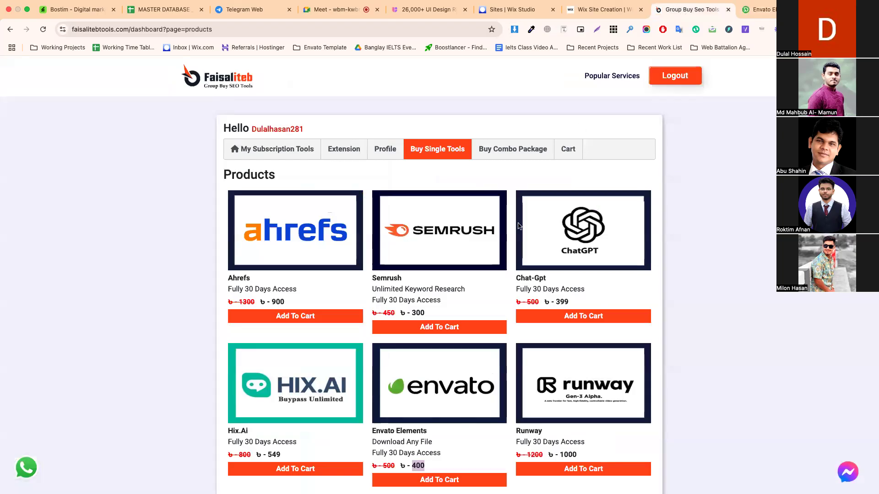
pyautogui.scroll(-1, 480, 385)
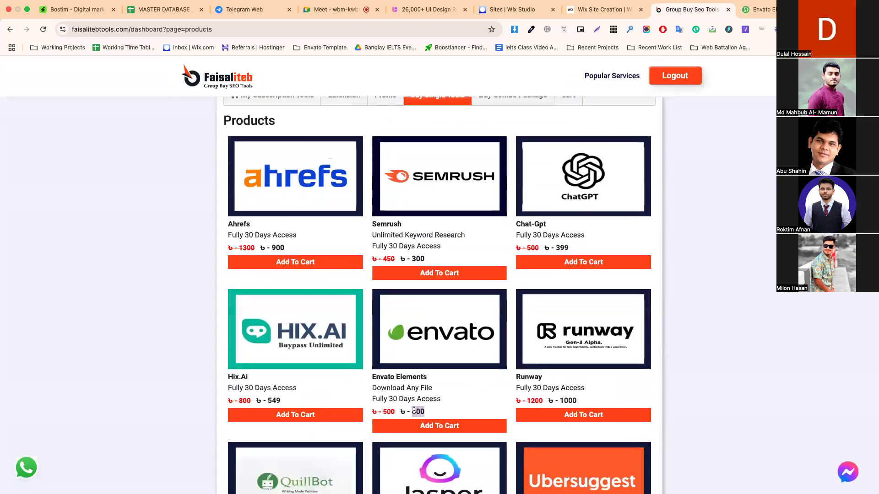
pyautogui.click(759, 9)
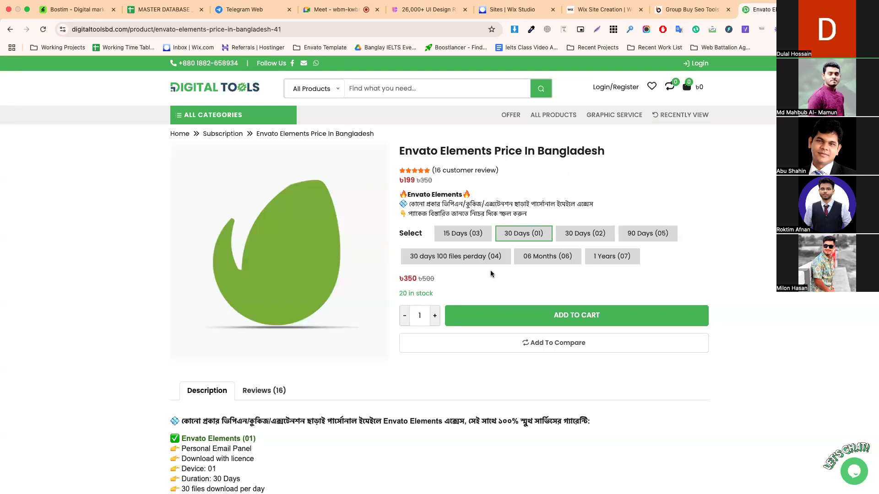
pyautogui.scroll(-4, 371, 395)
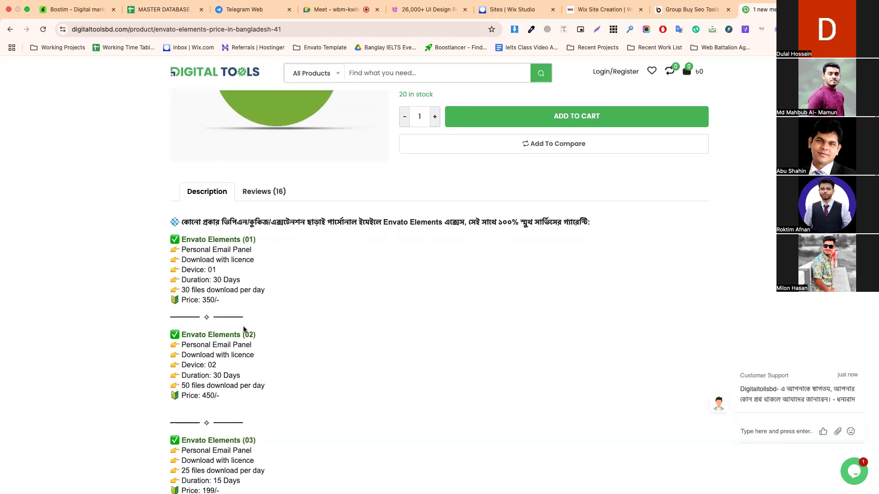
# Compare the price and daily download limit of Digital Tools' Envato Elements (01) package with Faisaliteb's Envato Elements listing
pyautogui.doubleClick(209, 300)
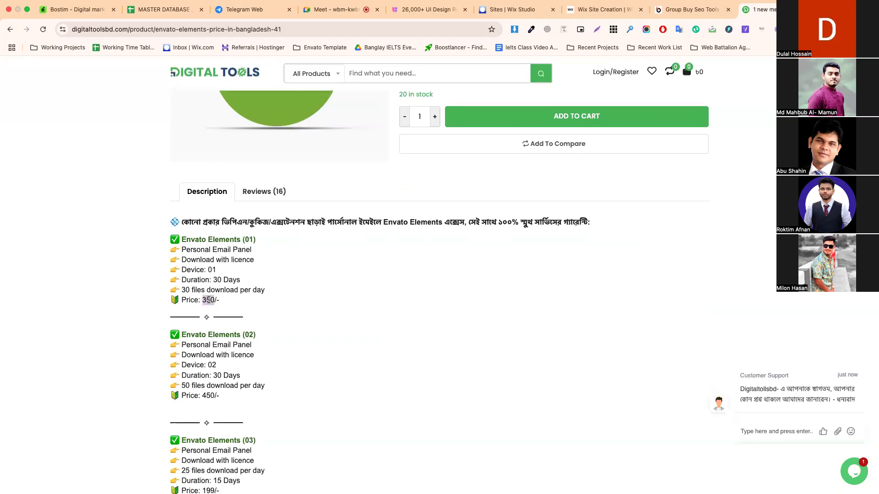
pyautogui.tripleClick(229, 290)
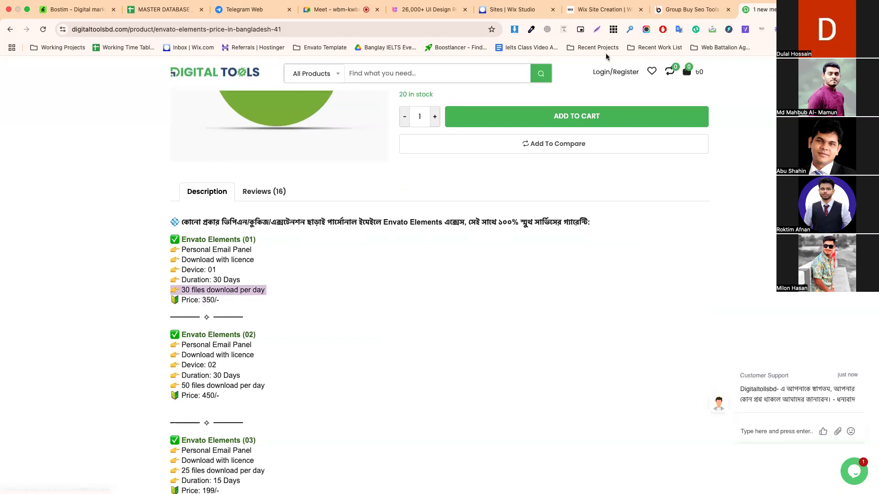
pyautogui.click(674, 21)
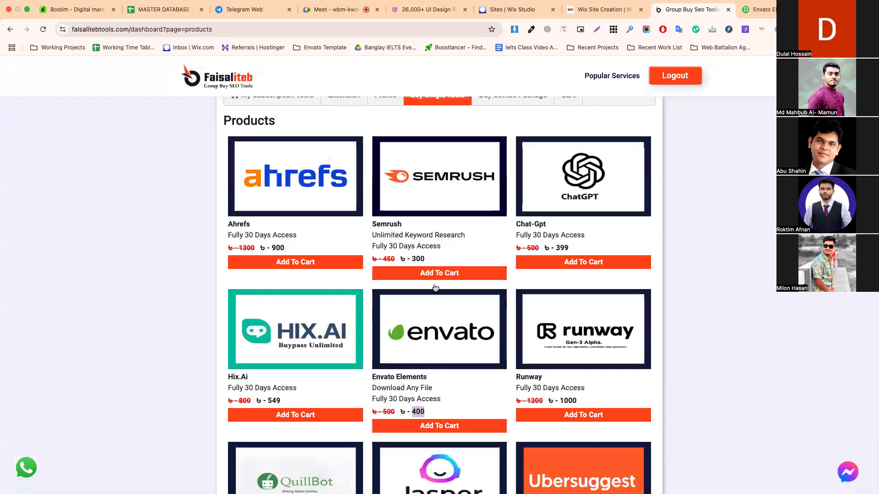
pyautogui.tripleClick(408, 399)
pyautogui.click(414, 375)
# Return to the Wix site creation page and choose to set up the site without the AI chat
pyautogui.click(605, 10)
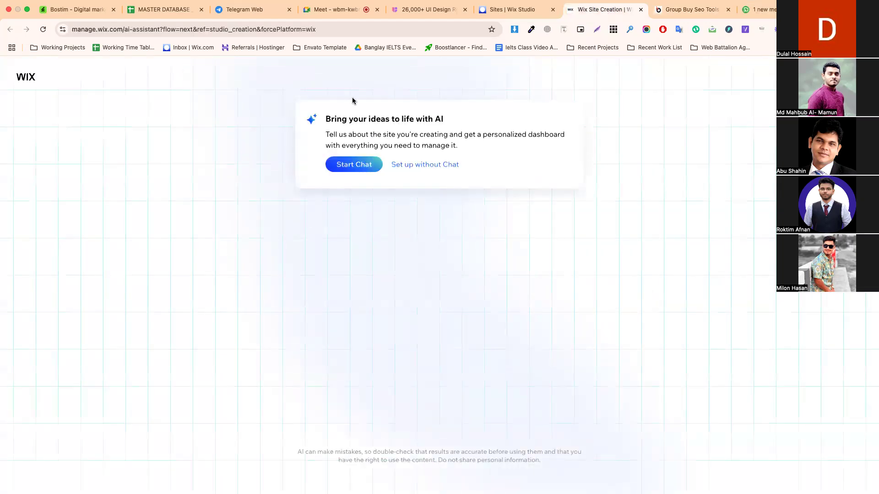
pyautogui.click(432, 167)
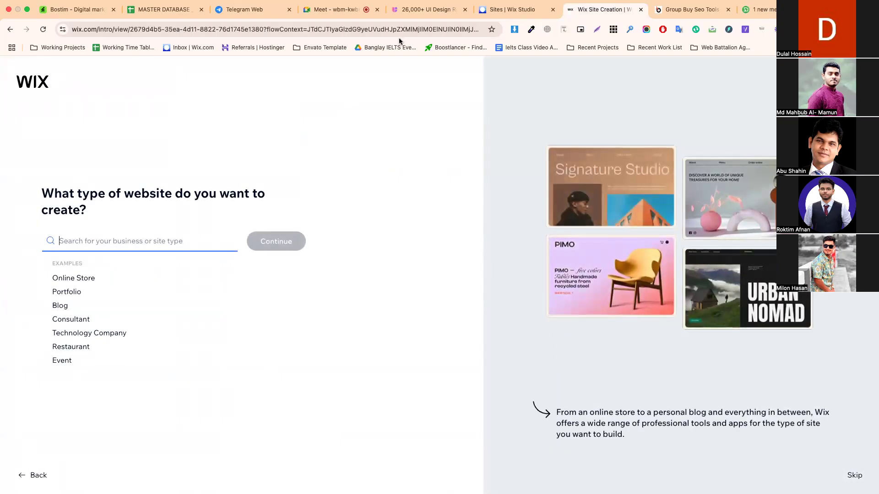
# Switch to the UIHut site, dismiss the New Year sale offer and open its Design Resources
pyautogui.click(414, 9)
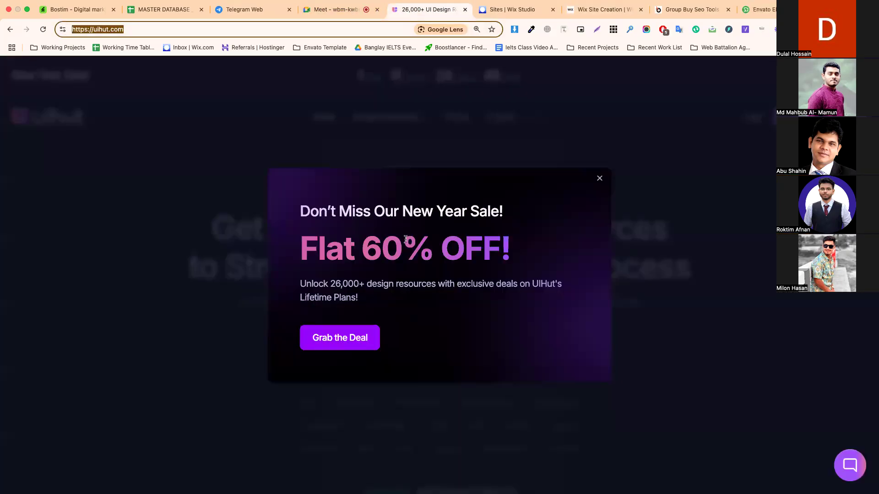
pyautogui.click(600, 178)
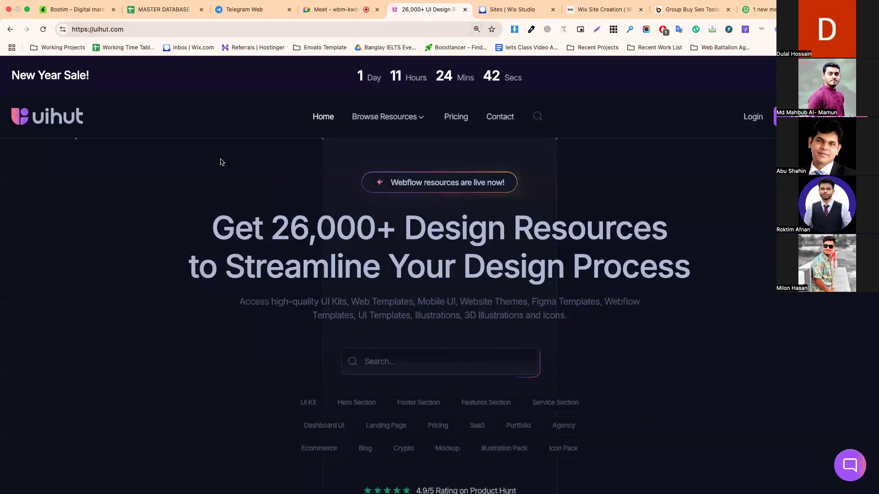
pyautogui.moveTo(388, 117)
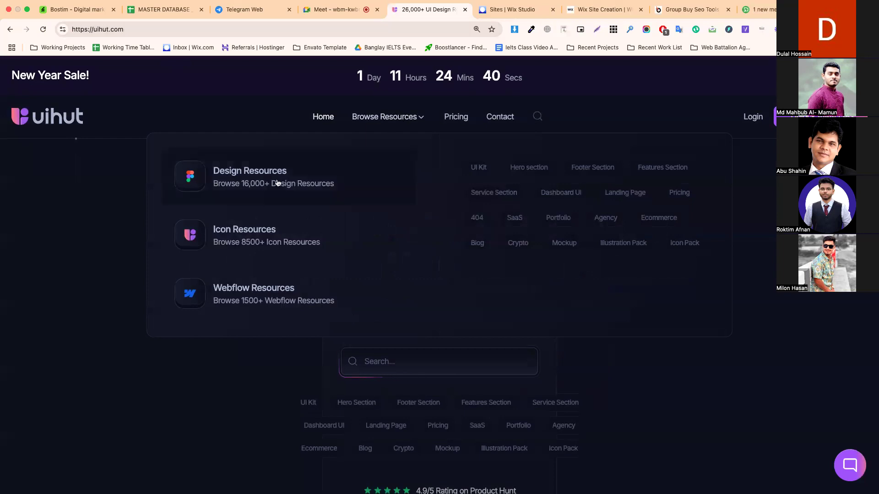
pyautogui.click(242, 184)
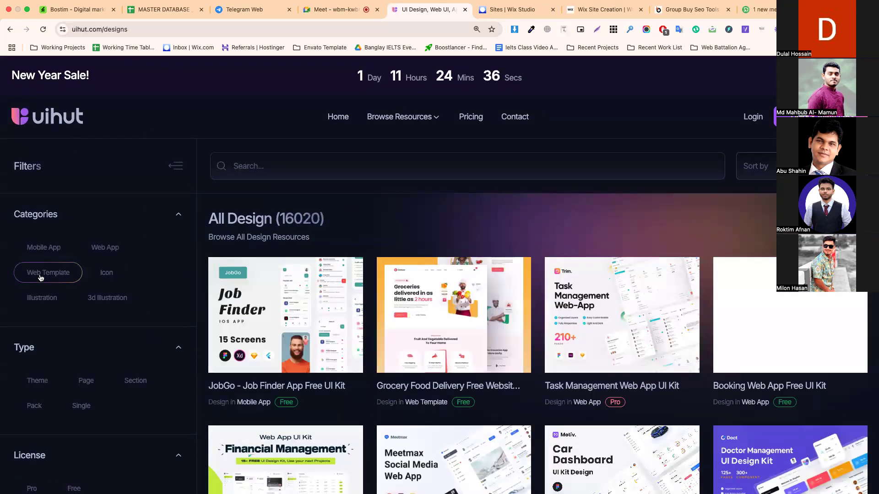
# Filter the UIHut designs to the Web Template category with the Free license
pyautogui.click(41, 278)
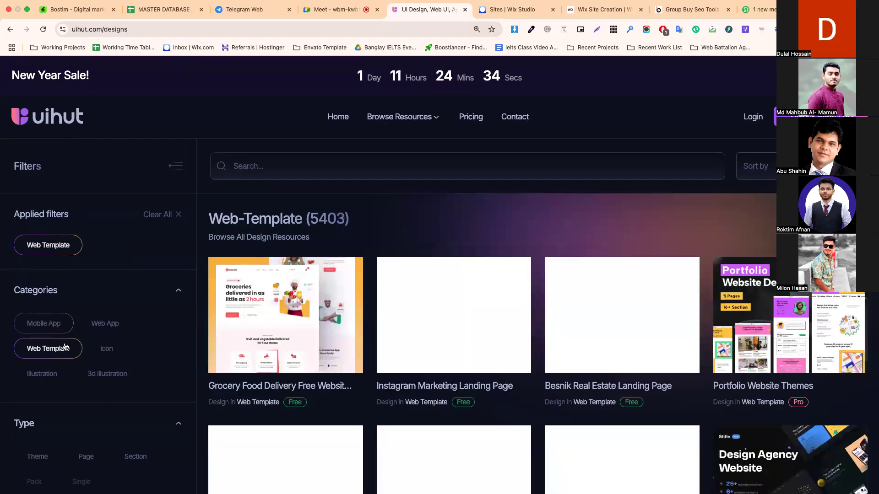
pyautogui.scroll(-3, 68, 302)
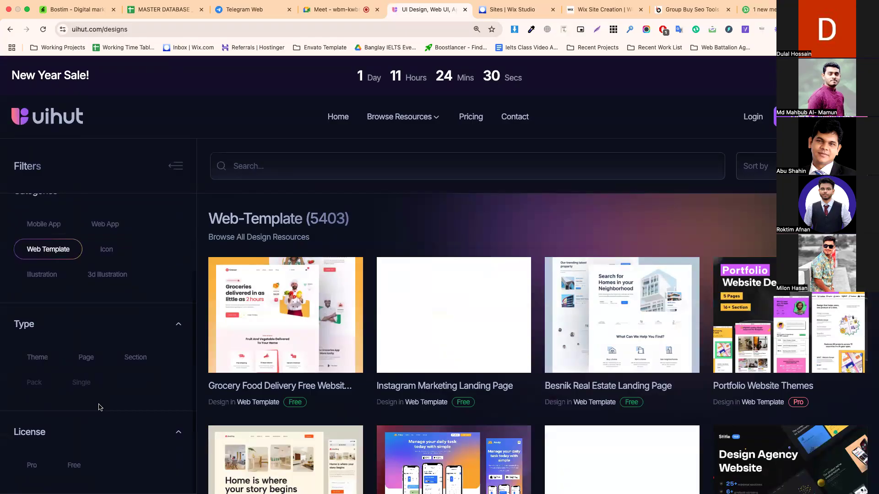
pyautogui.scroll(3, 100, 407)
pyautogui.scroll(-3, 103, 332)
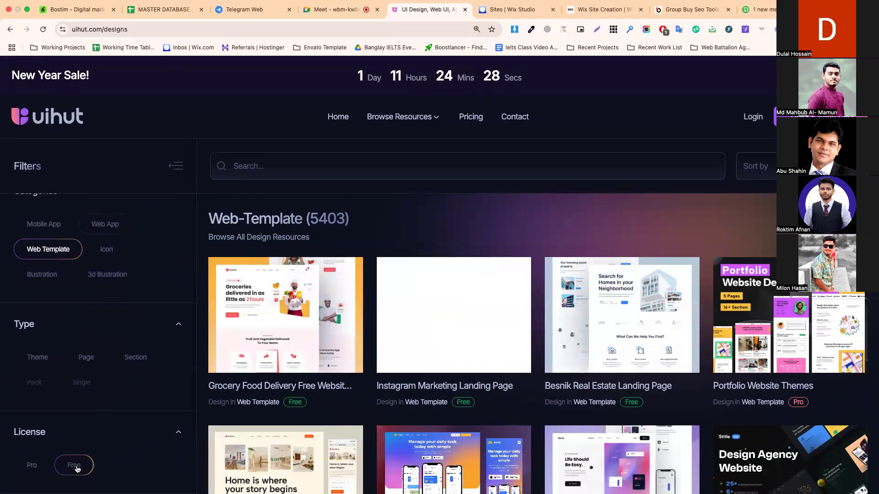
pyautogui.click(75, 466)
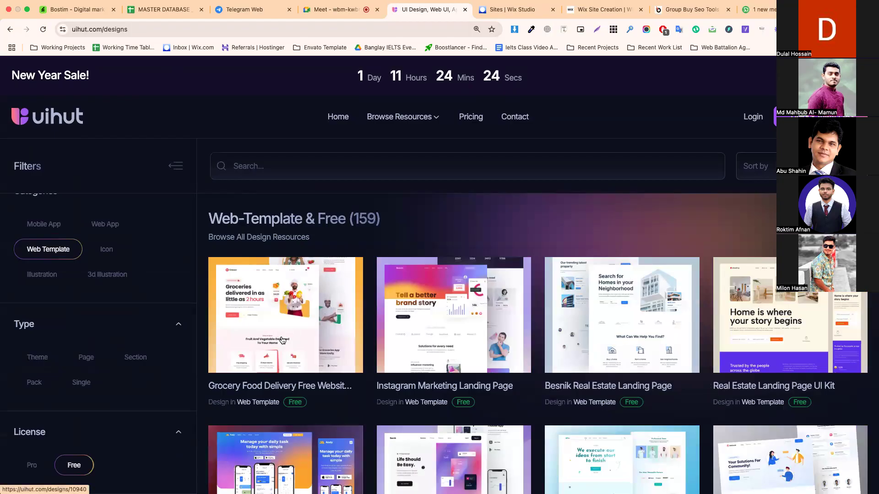
# Open the Grocery Food Delivery Free Website Template, look through its full preview and close it
pyautogui.click(291, 307)
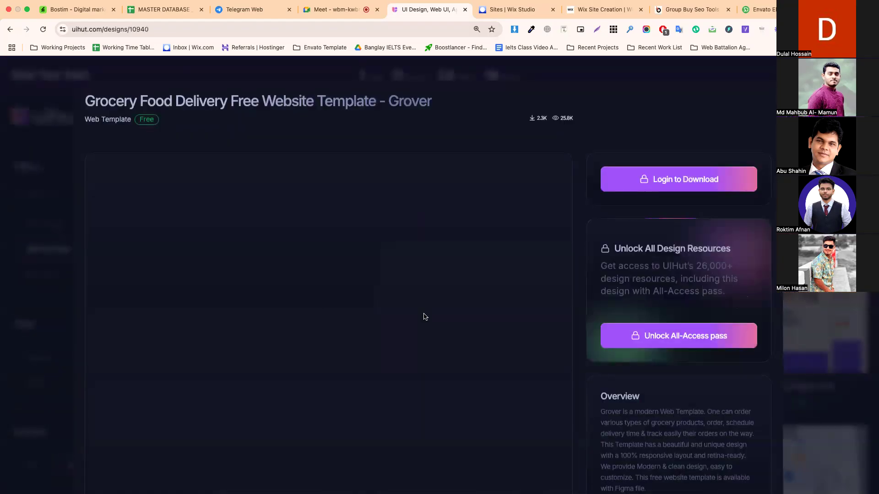
pyautogui.scroll(-12, 388, 263)
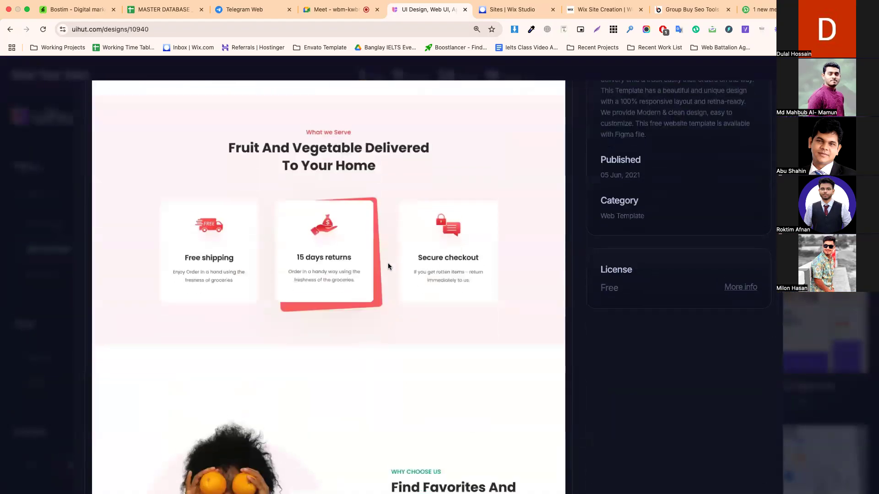
pyautogui.scroll(-4, 388, 266)
pyautogui.scroll(-5, 388, 267)
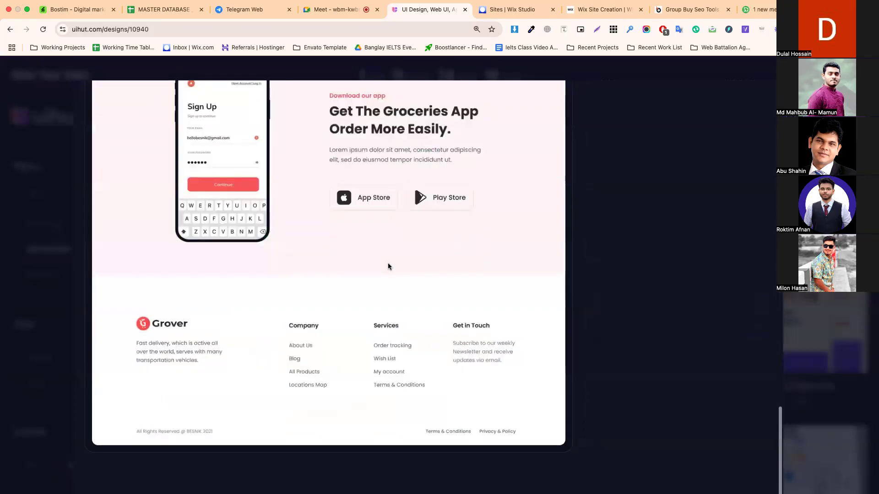
pyautogui.scroll(20, 388, 266)
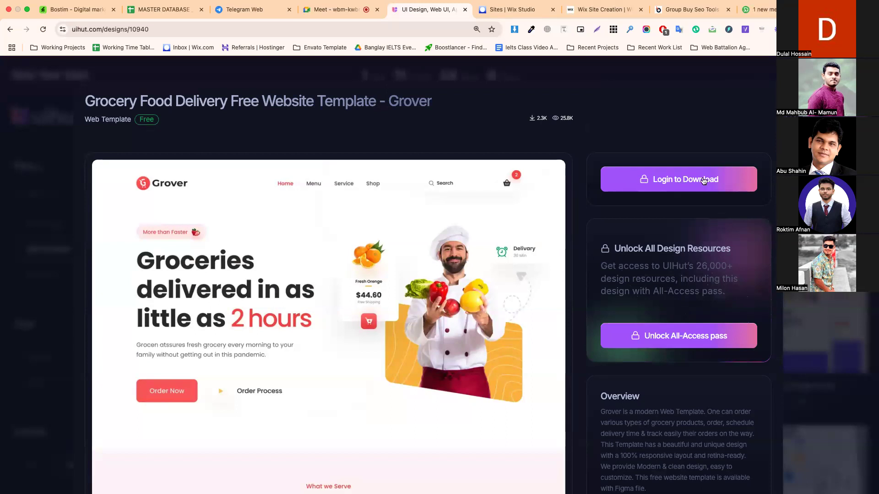
pyautogui.click(762, 111)
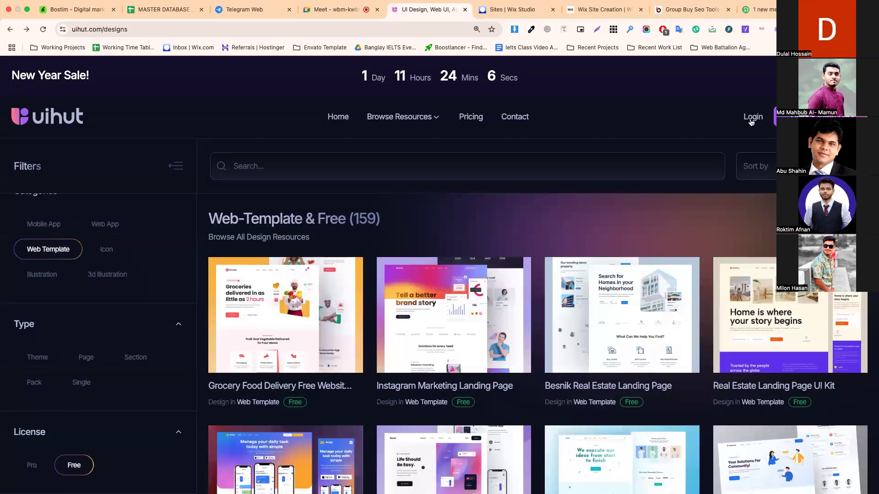
# Log in to UIHut with Google, choosing the first listed account and approving the sign-in
pyautogui.click(752, 117)
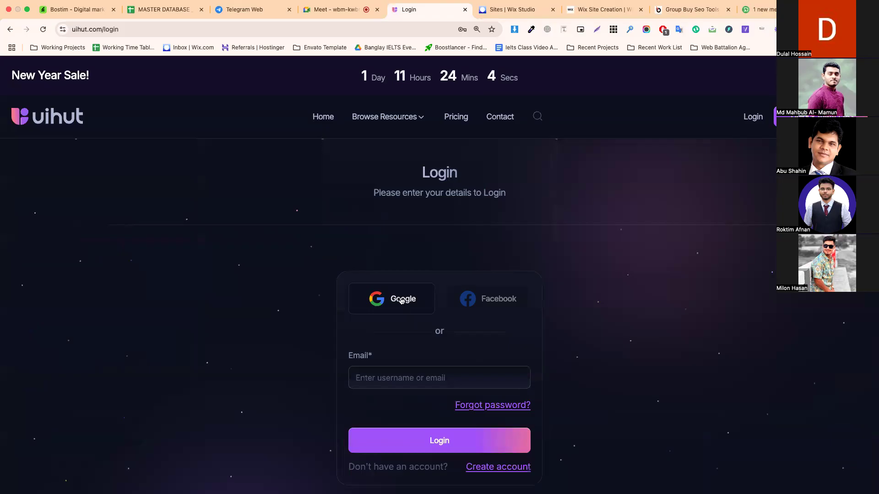
pyautogui.click(401, 300)
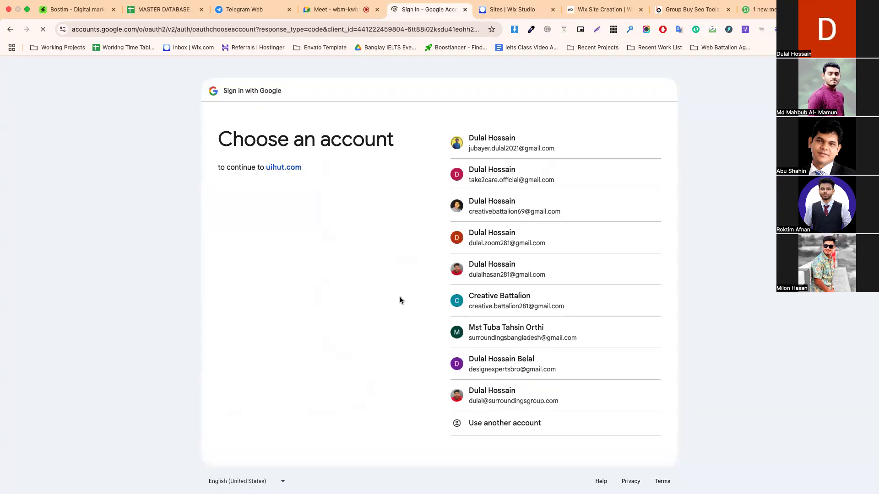
pyautogui.click(493, 149)
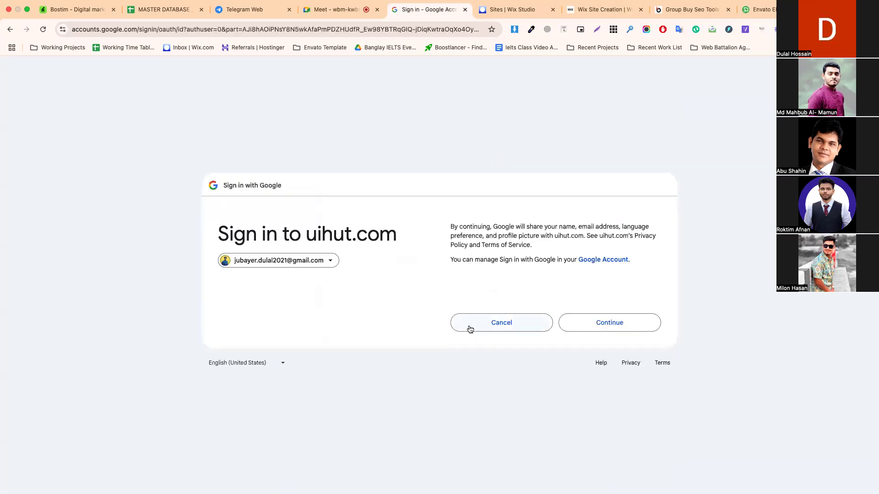
pyautogui.click(583, 327)
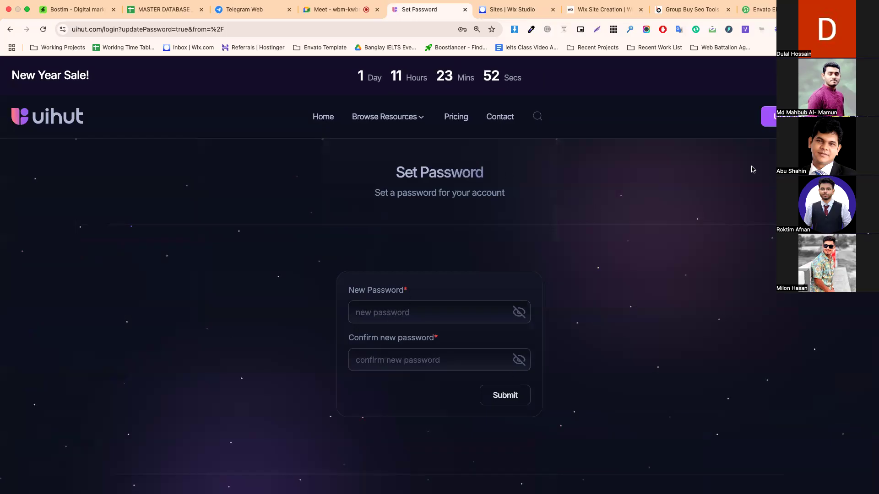
pyautogui.click(856, 117)
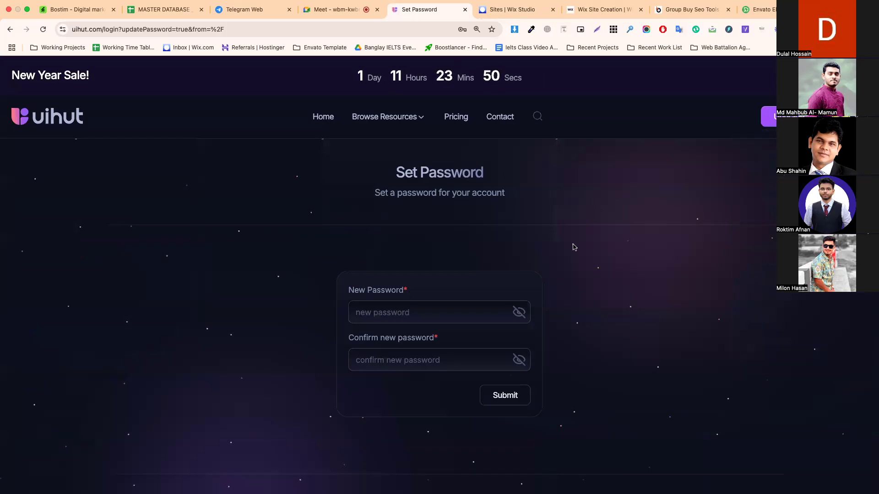
# Enter a new UIHut account password, repeat it in the confirmation field and submit the form
pyautogui.click(398, 310)
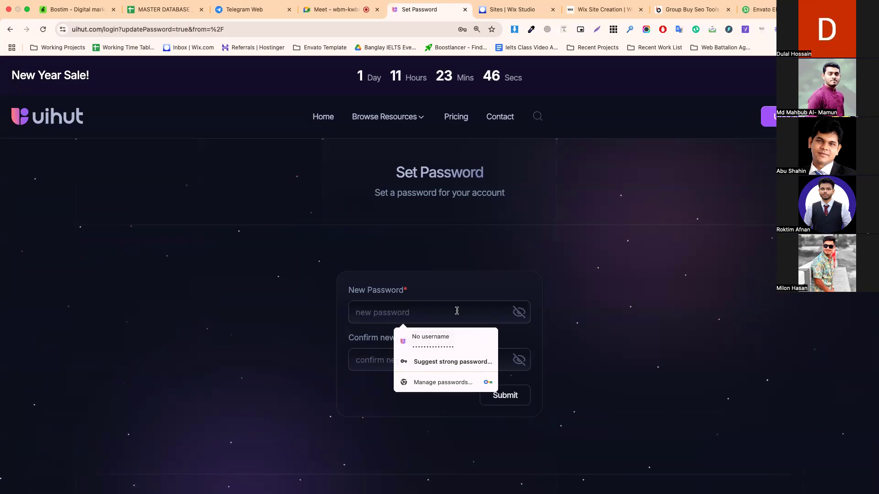
pyautogui.write('•••••••')
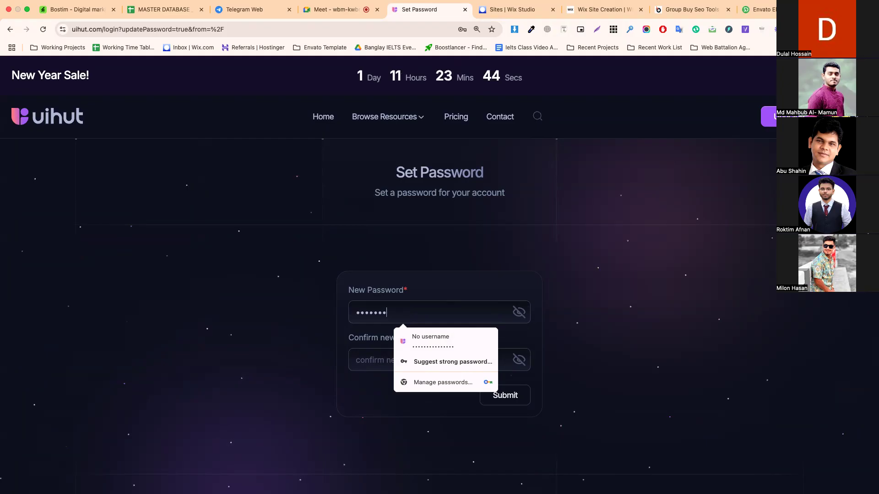
pyautogui.write('•••')
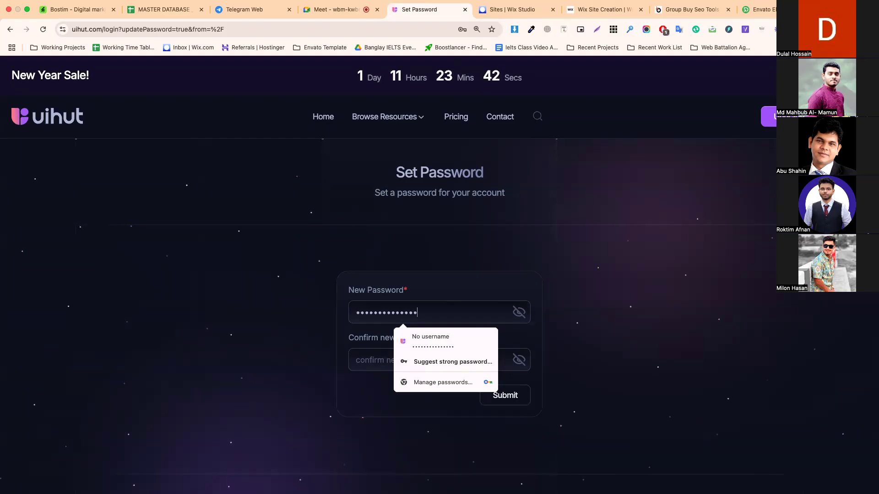
pyautogui.click(363, 366)
pyautogui.write('•••••')
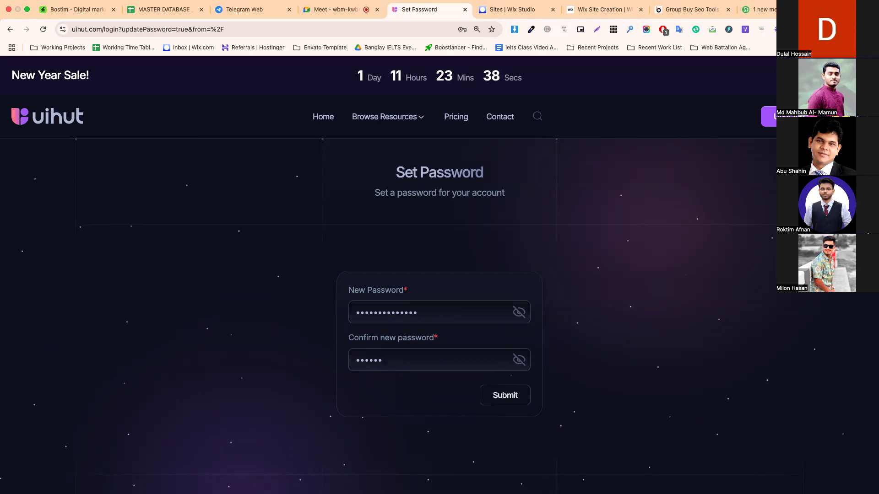
pyautogui.press('super+a')
pyautogui.write('••••••••••')
pyautogui.click(507, 401)
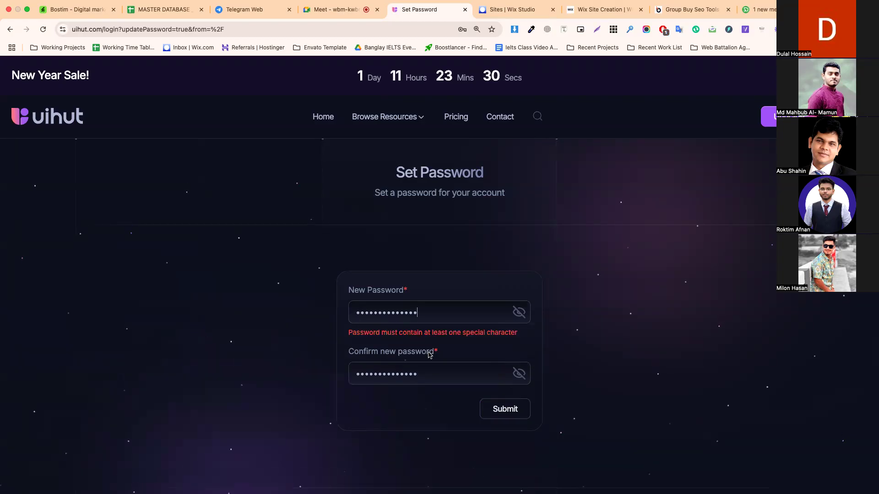
# Add a special character to the new password and its confirmation, and submit the form again
pyautogui.write('@')
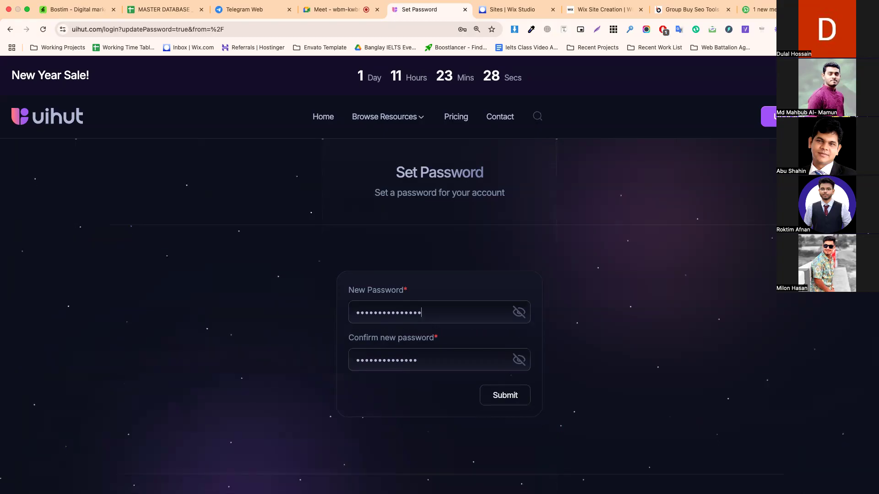
pyautogui.click(435, 357)
pyautogui.click(521, 403)
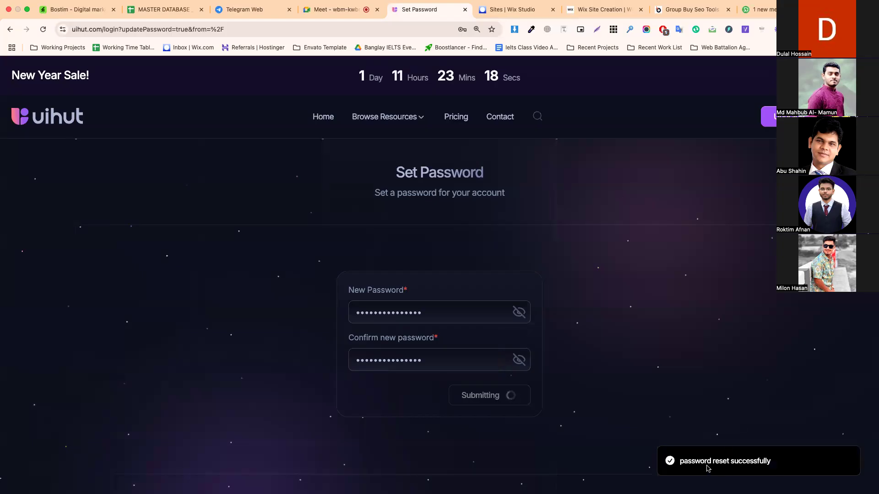
# Reopen Design Resources, filter by Web Template and open the Grocery Food Delivery Free Website Template
pyautogui.moveTo(374, 116)
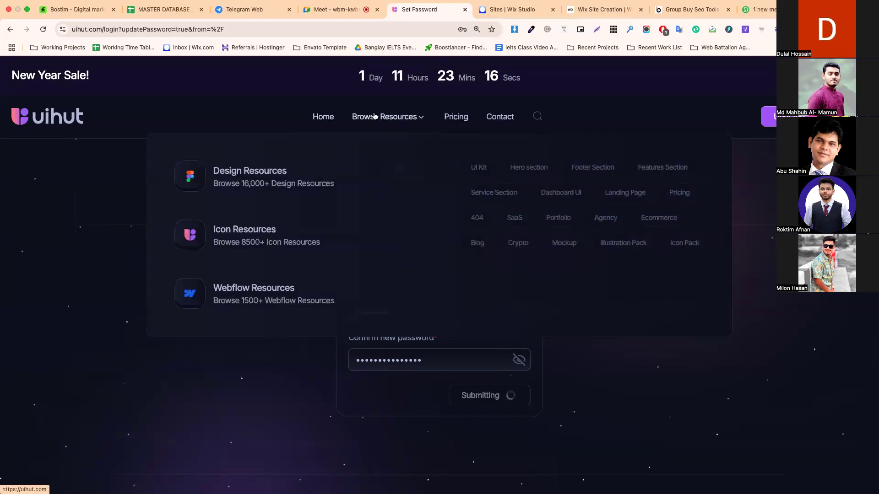
pyautogui.click(405, 166)
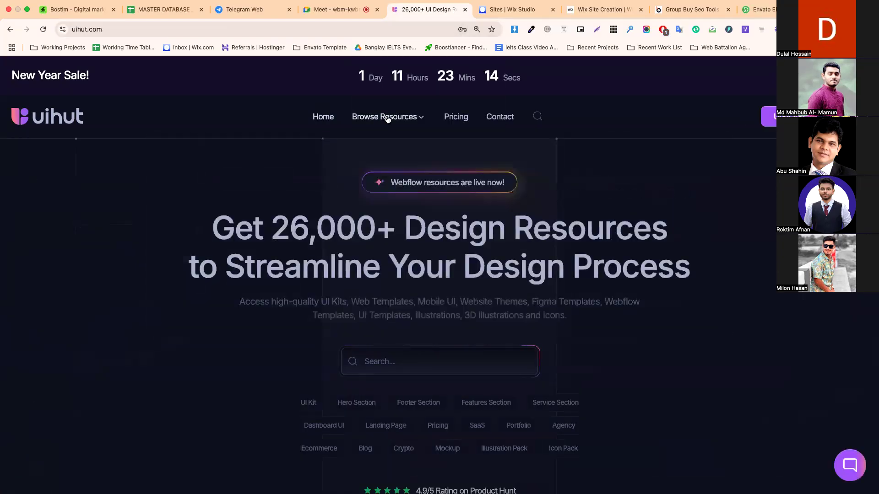
pyautogui.click(300, 185)
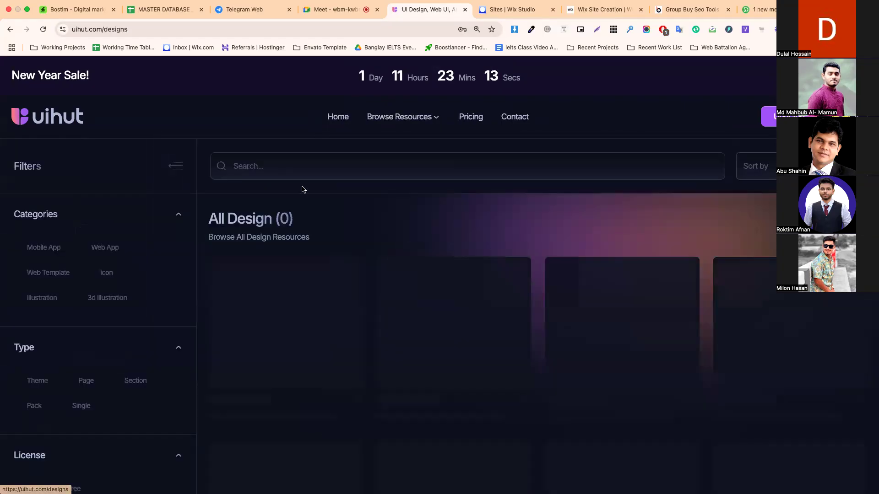
pyautogui.click(64, 279)
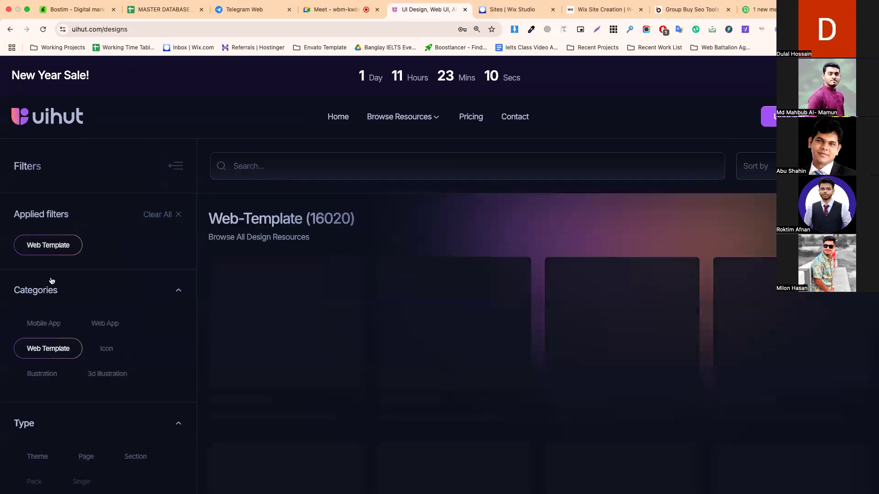
pyautogui.click(284, 311)
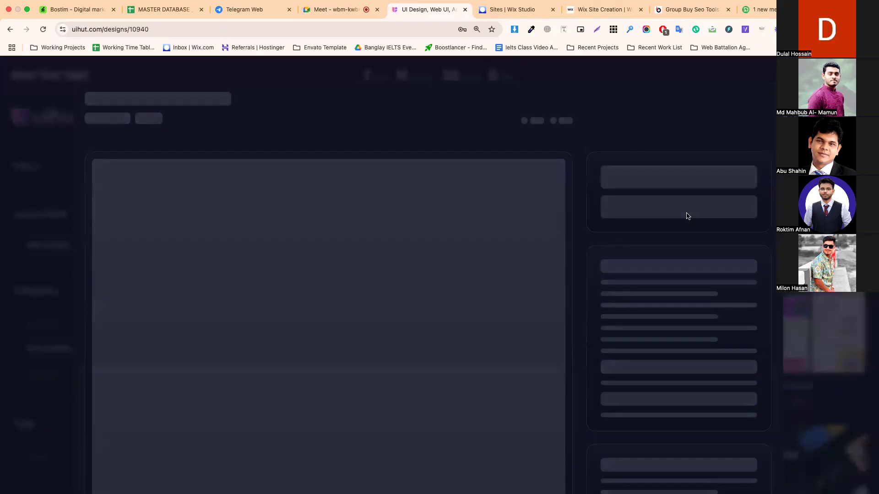
# Open a new browser page and search Google for figma
pyautogui.press('super+t')
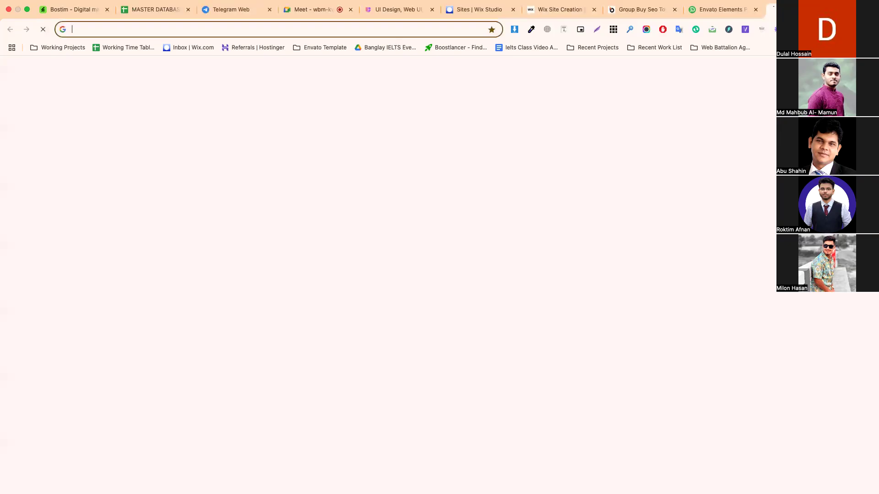
pyautogui.click(421, 30)
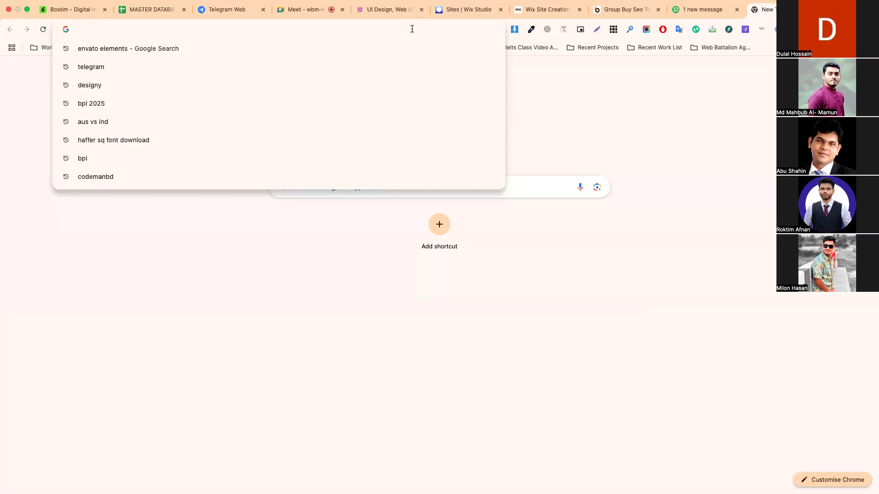
pyautogui.click(417, 9)
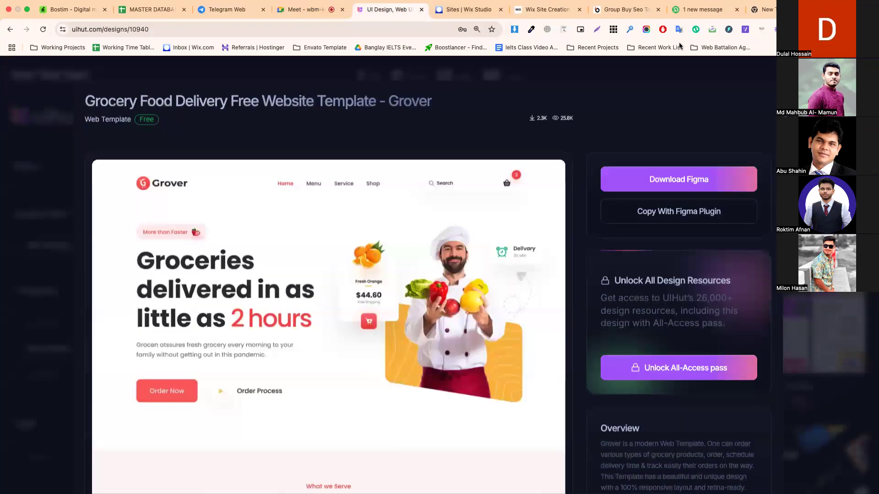
pyautogui.click(762, 9)
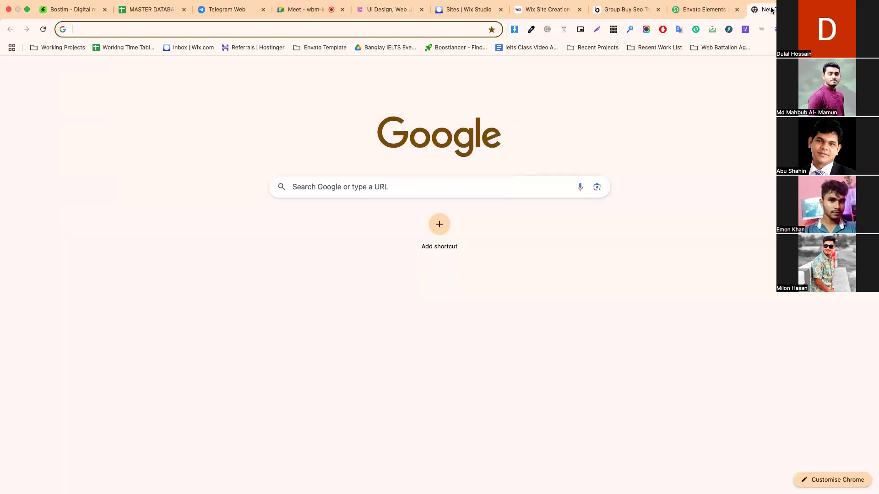
pyautogui.click(354, 31)
pyautogui.write('figma')
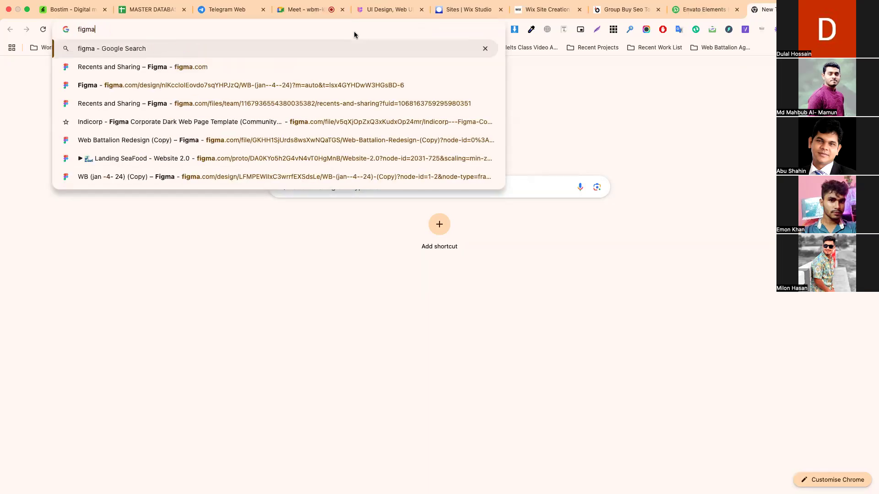
pyautogui.press('Return')
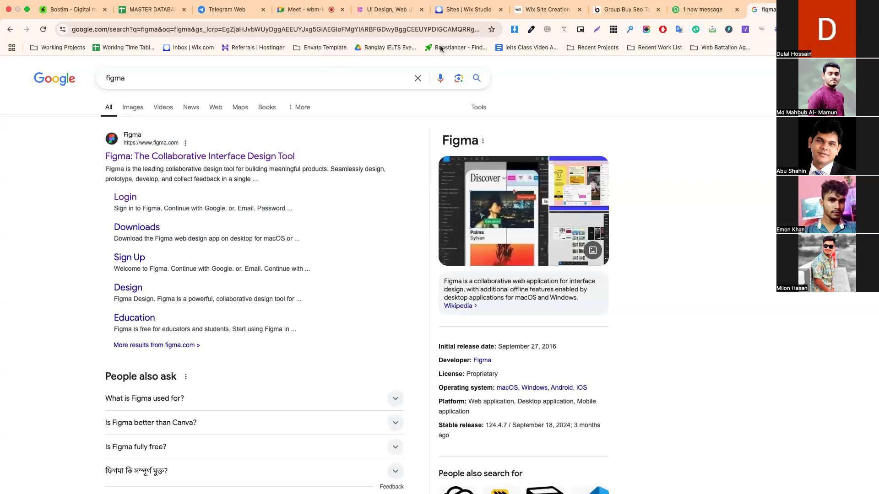
pyautogui.click(626, 9)
pyautogui.click(709, 11)
pyautogui.click(763, 9)
pyautogui.click(548, 11)
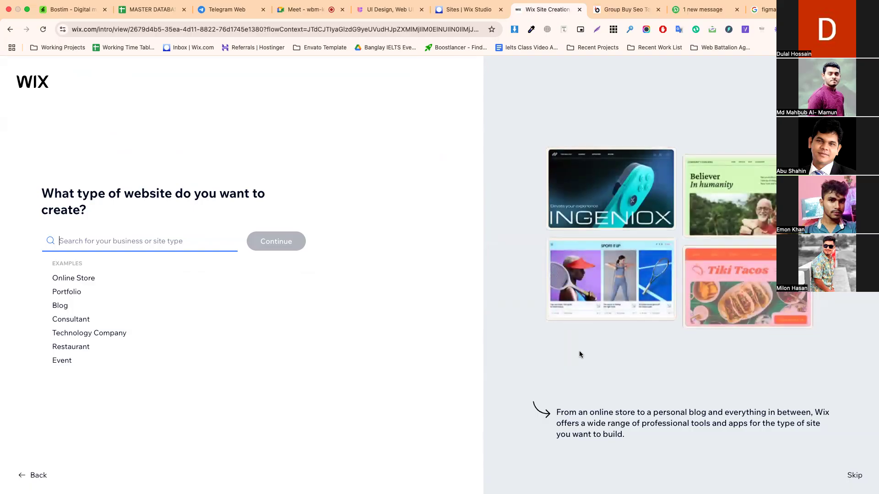
pyautogui.click(765, 11)
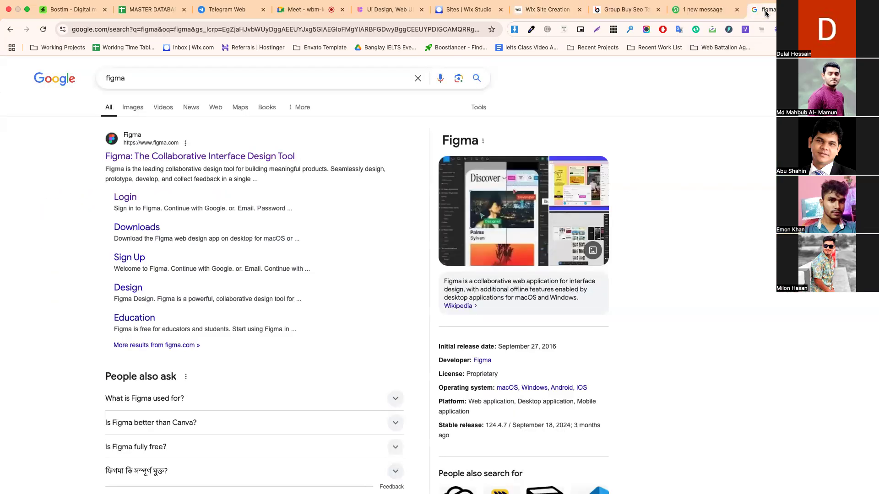
pyautogui.scroll(-3, 421, 324)
pyautogui.scroll(3, 420, 324)
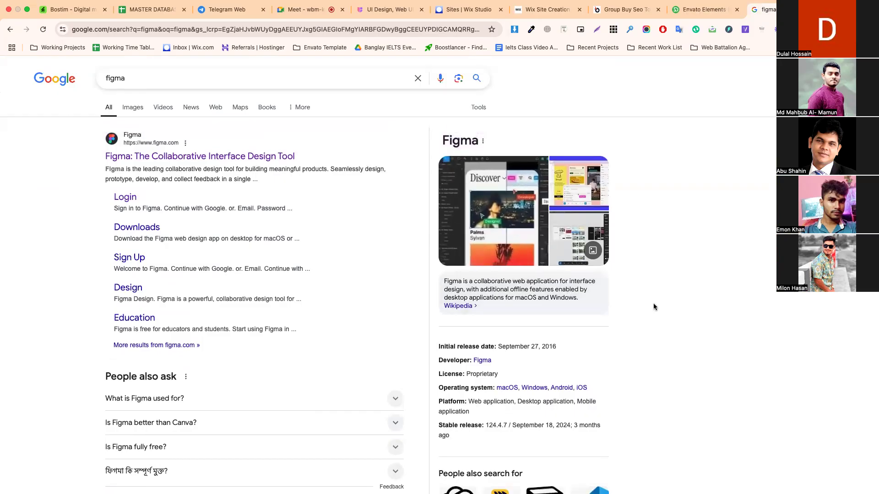
pyautogui.scroll(-5, 468, 388)
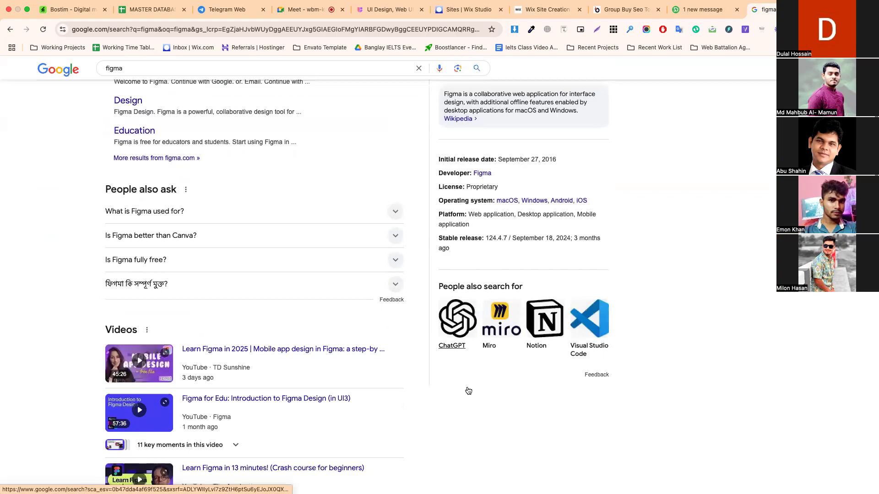
pyautogui.scroll(5, 467, 388)
pyautogui.scroll(-1, 325, 265)
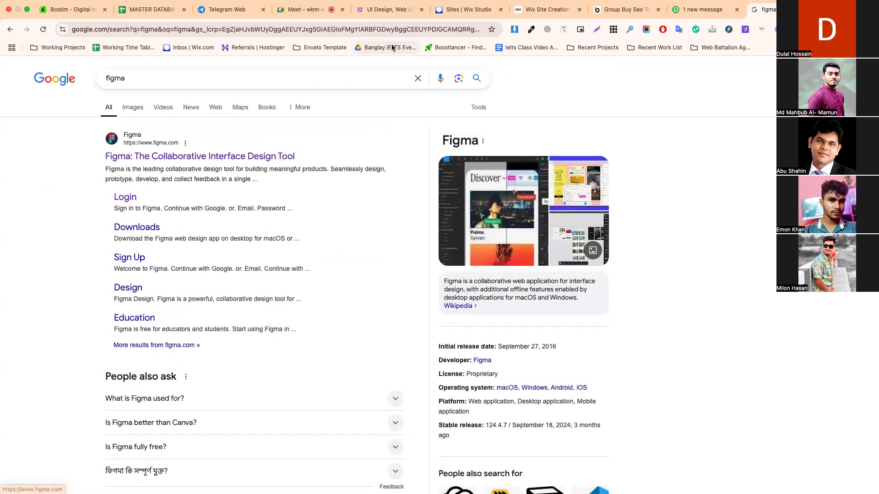
# Return to the Grocery Food Delivery template on UIHut and download its Figma file
pyautogui.click(385, 10)
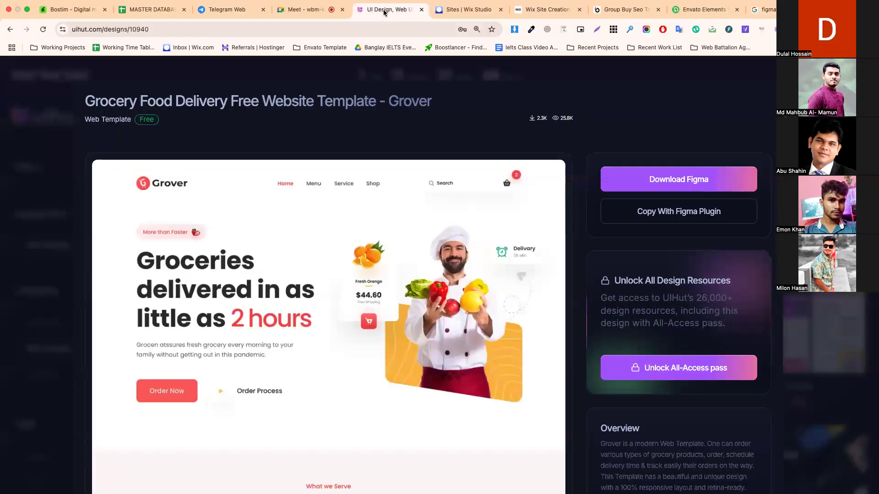
pyautogui.click(659, 186)
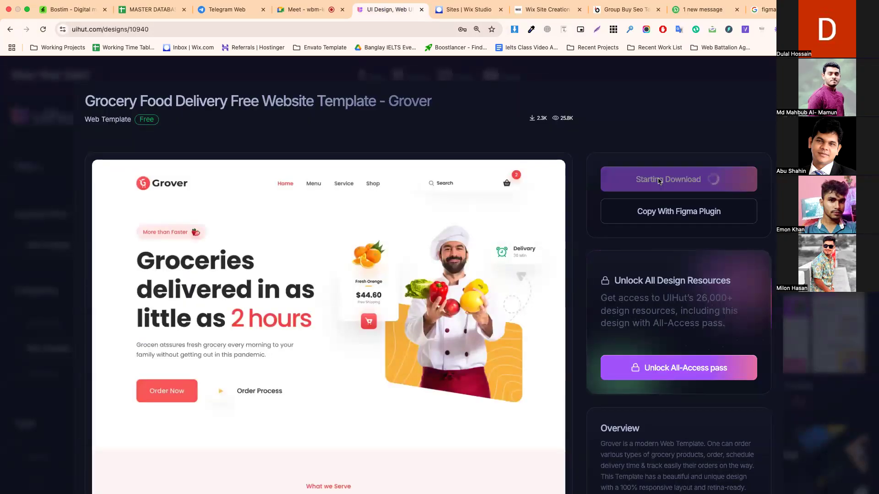
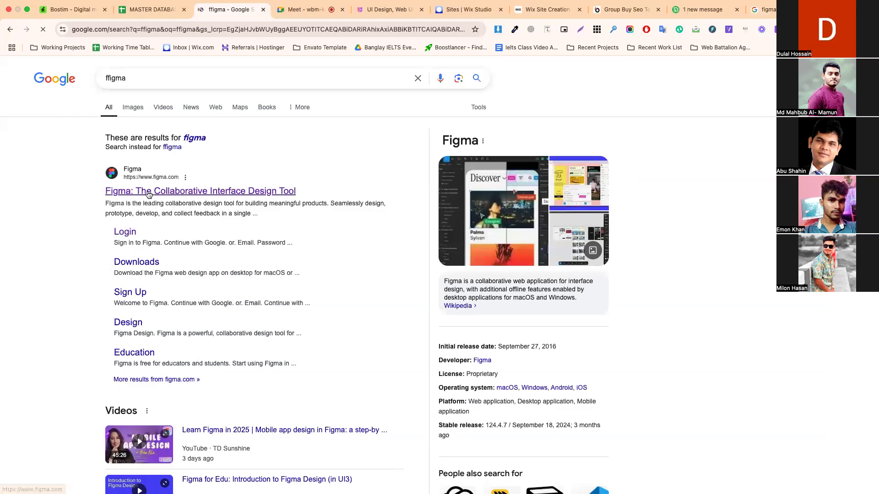
# Open the Figma website from the search results and sign in with Google, choosing the sixth listed account
pyautogui.click(149, 191)
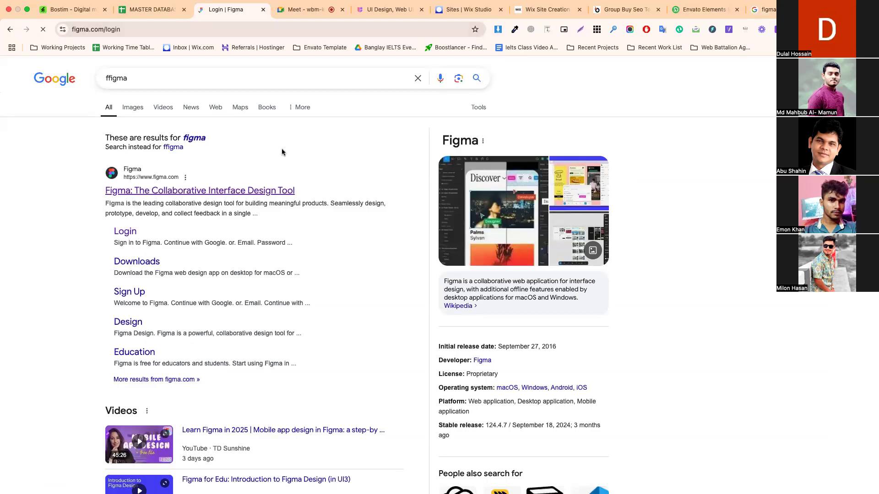
pyautogui.click(432, 210)
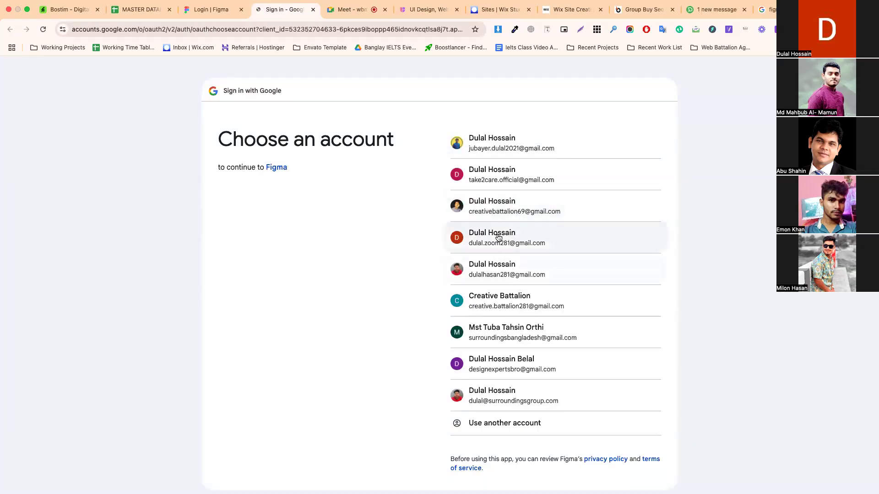
pyautogui.click(496, 311)
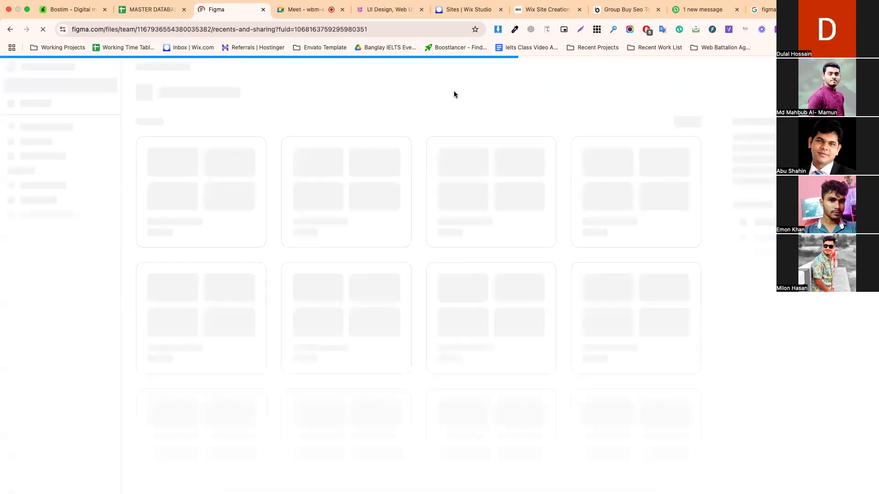
# Pause the running template download and connect the computer's Wi-Fi to the Galaxy S23 Ultra network
pyautogui.click(836, 29)
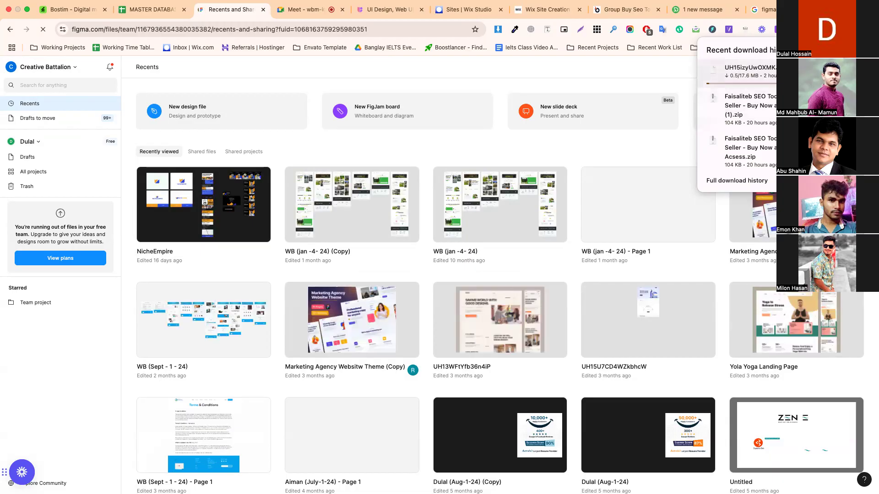
pyautogui.click(834, 72)
pyautogui.moveTo(754, 6)
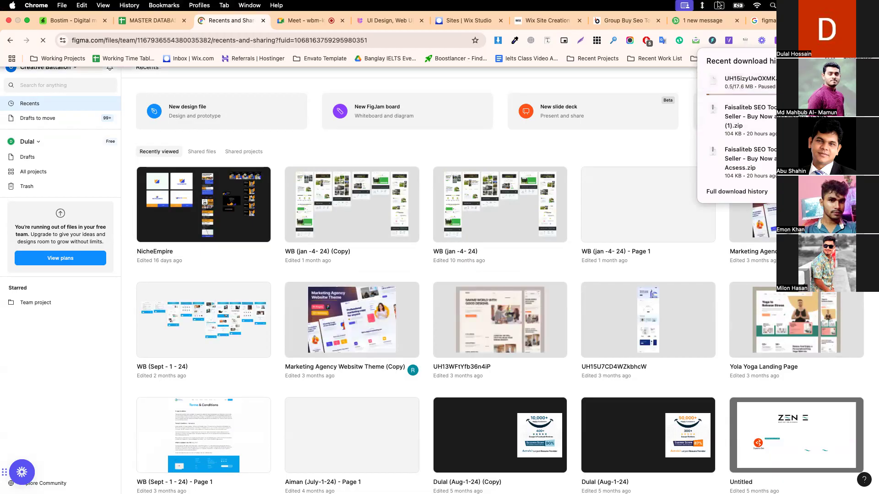
pyautogui.click(756, 6)
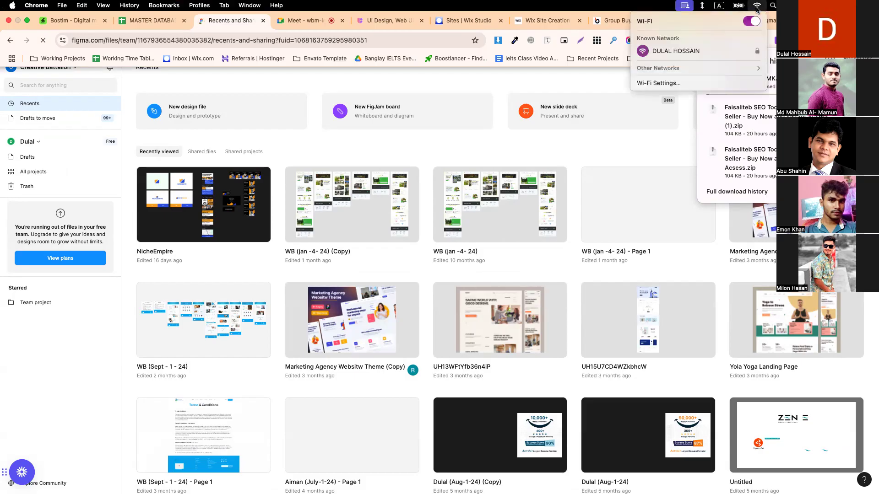
pyautogui.click(709, 66)
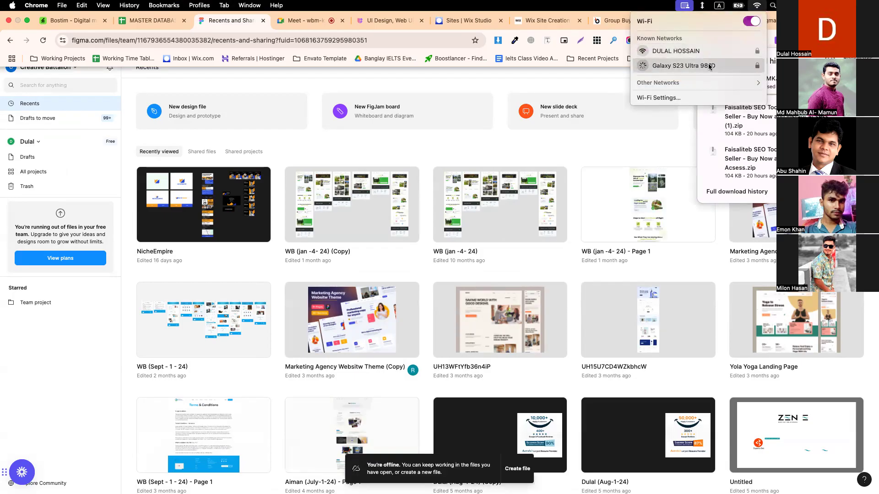
pyautogui.click(628, 144)
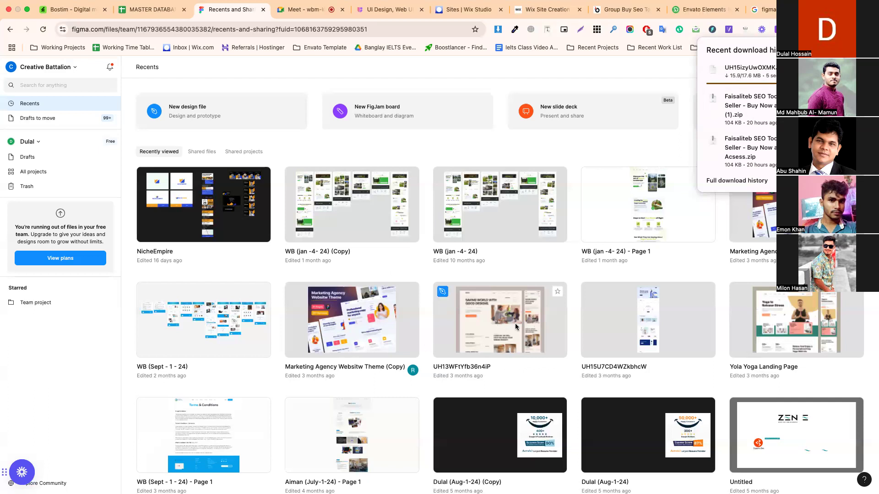
# Import the downloaded UH15izyUwOXMKJrn.fig template file from the recent downloads into Figma
pyautogui.scroll(-3, 612, 383)
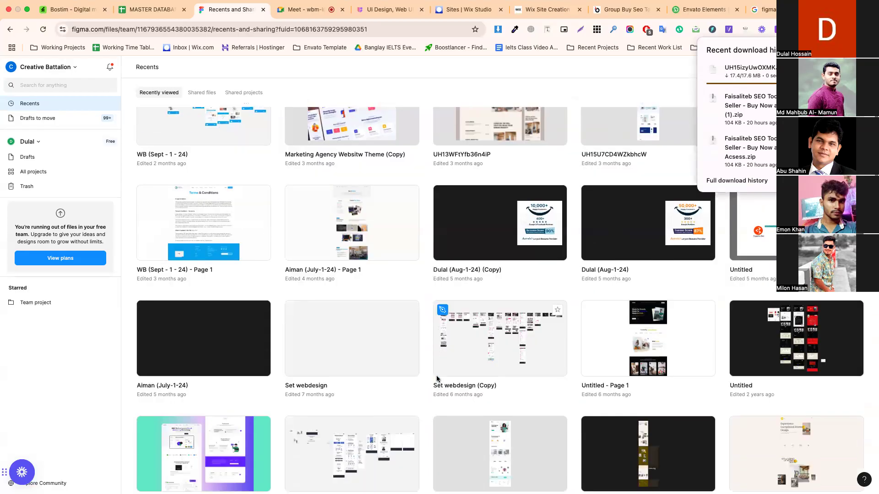
pyautogui.scroll(-4, 438, 379)
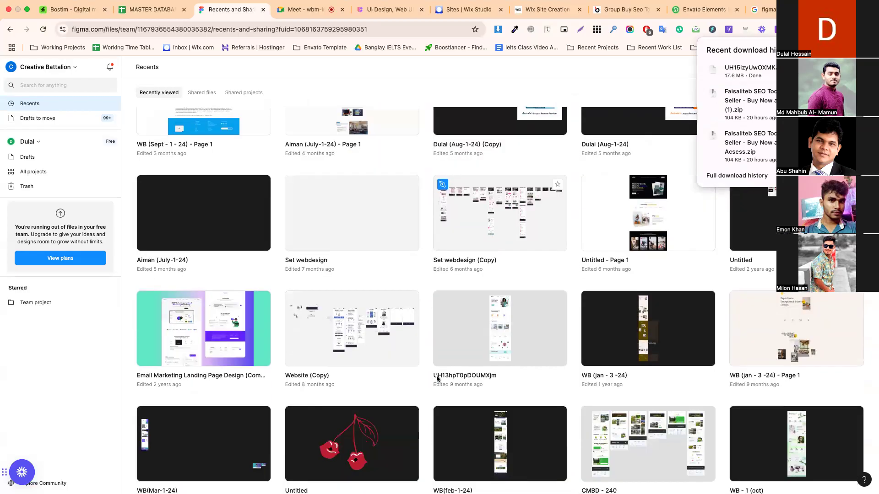
pyautogui.scroll(4, 437, 379)
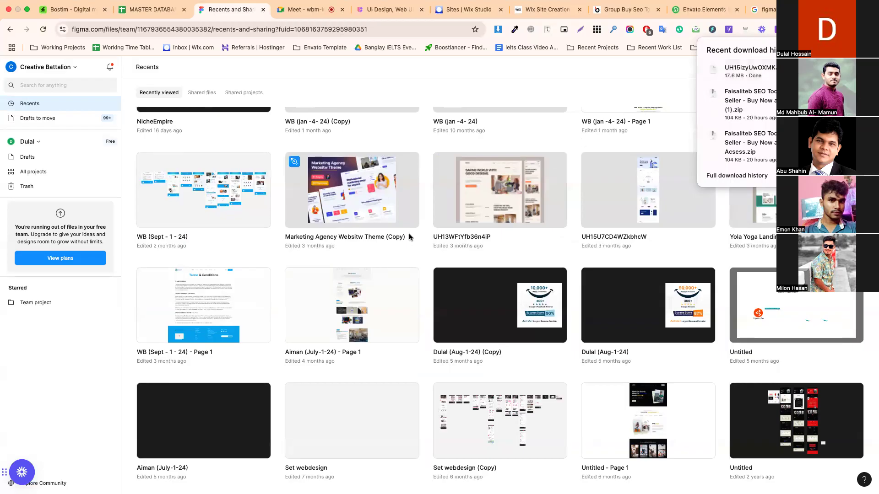
pyautogui.scroll(3, 411, 240)
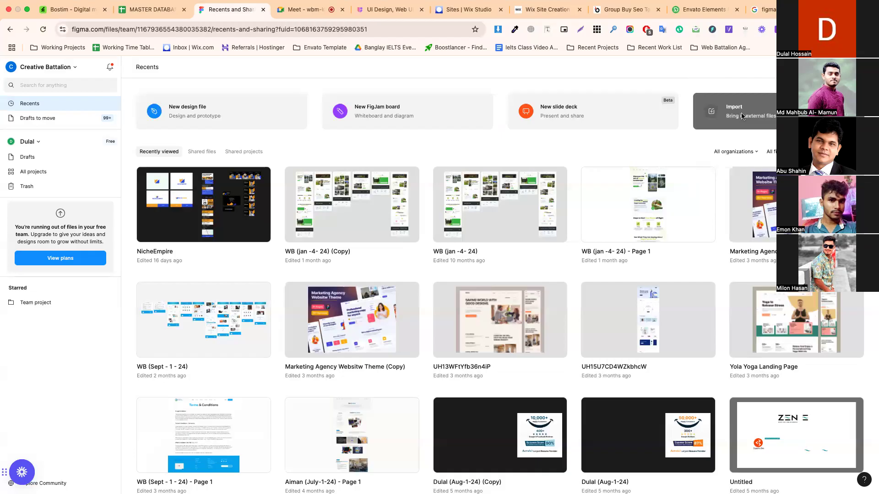
pyautogui.click(742, 116)
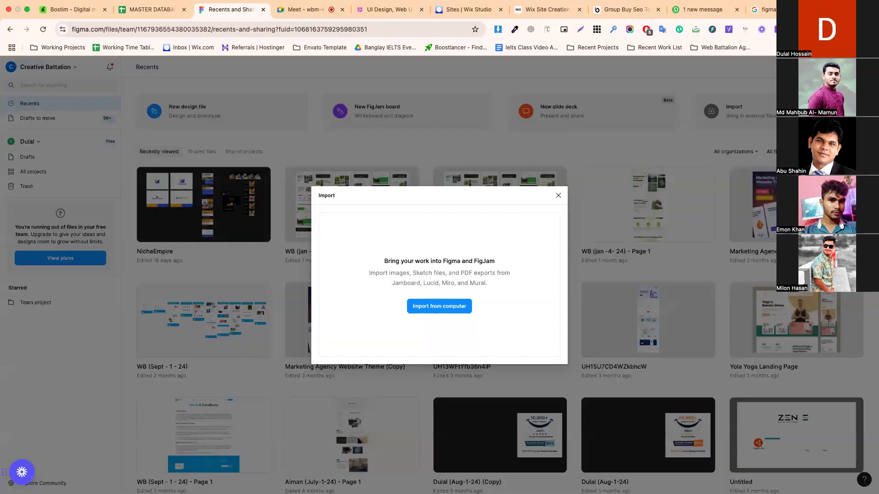
pyautogui.click(498, 29)
pyautogui.moveTo(741, 71); pyautogui.dragTo(434, 308)
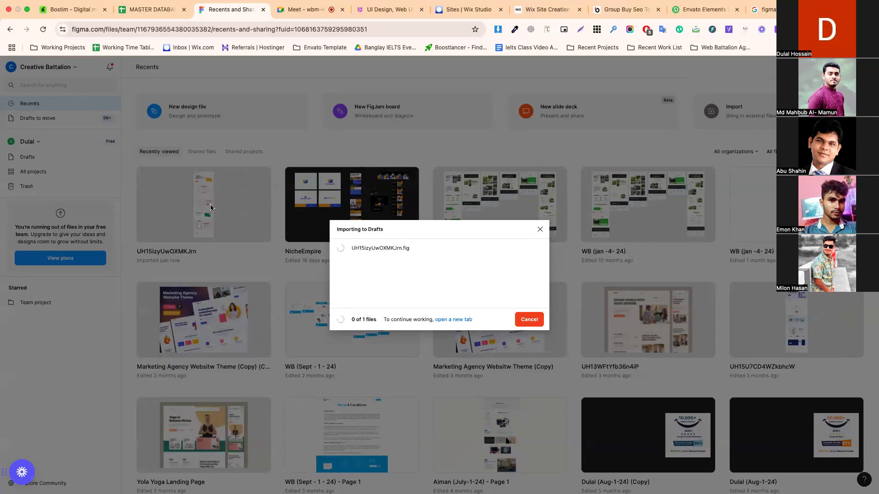
# Copy the title text "Grocery Food Delivery Free Website Template" from the UIHut template page
pyautogui.click(389, 9)
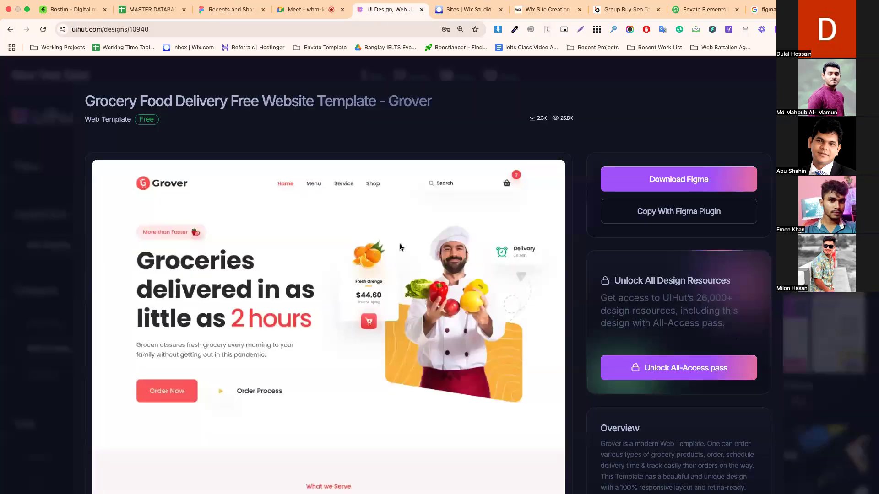
pyautogui.moveTo(86, 101); pyautogui.dragTo(373, 104)
pyautogui.press('super+c')
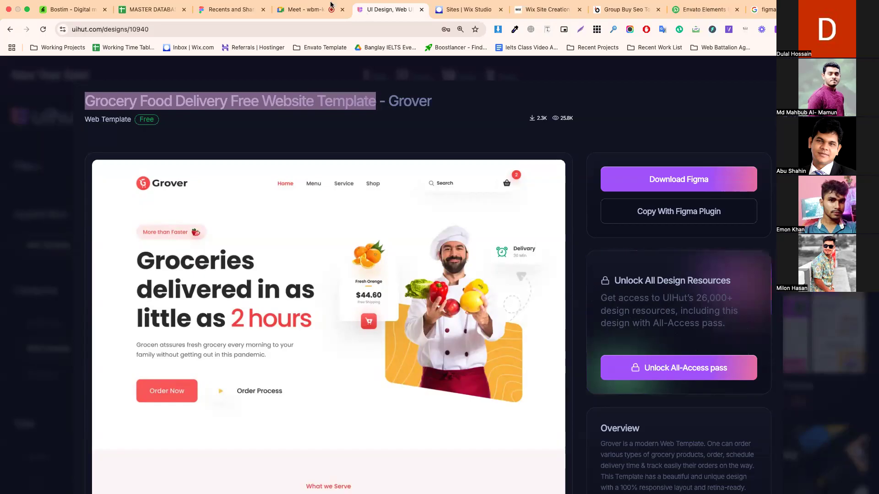
# Open Figma's file list separately from the running import and rename the imported file as "Grocery Food Delivery Free Website Template"
pyautogui.click(229, 9)
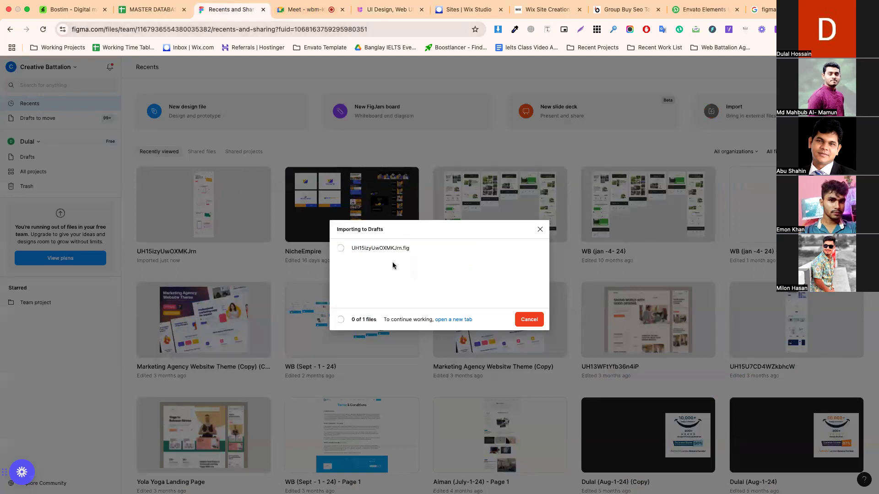
pyautogui.tripleClick(380, 254)
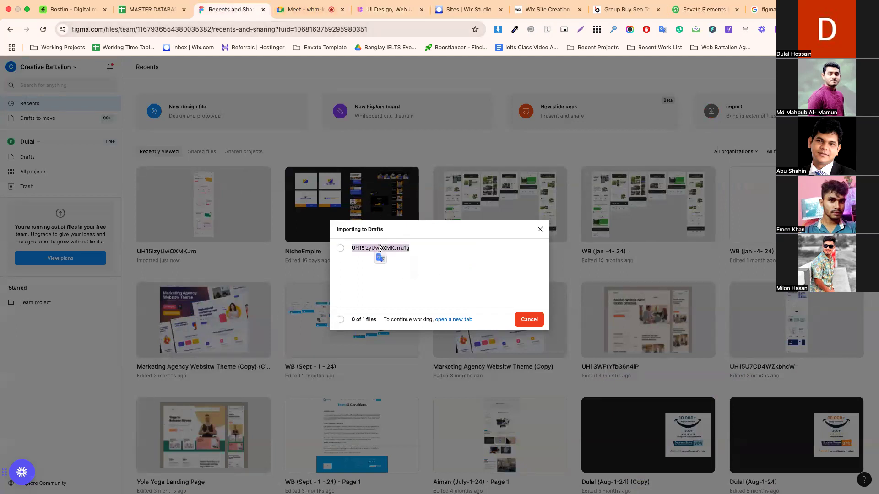
pyautogui.click(459, 320)
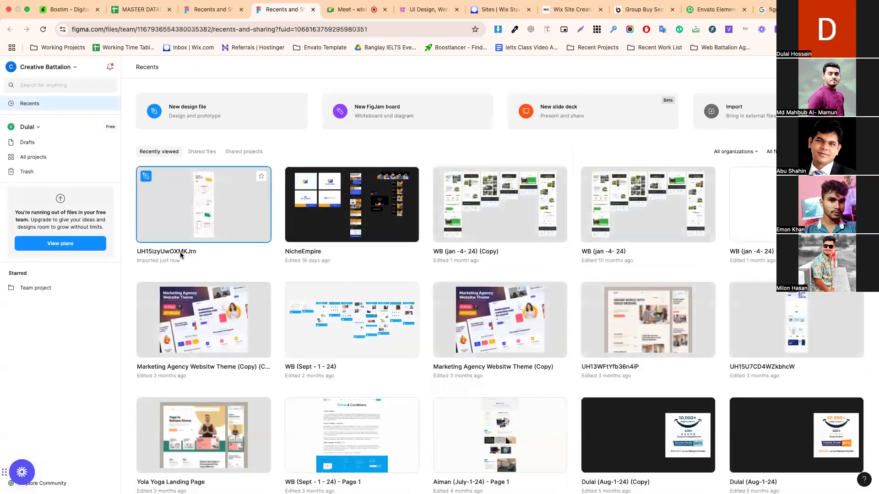
pyautogui.rightClick(211, 214)
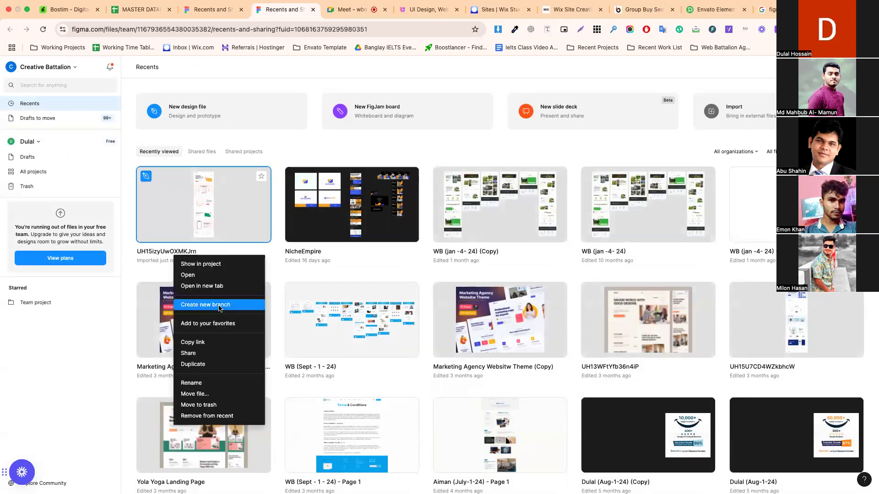
pyautogui.click(201, 383)
pyautogui.press('super+v')
pyautogui.press('Return')
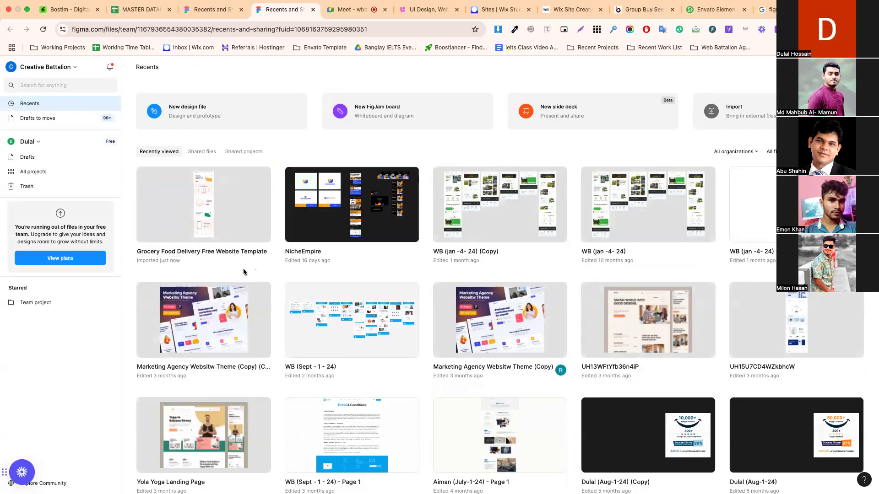
# Open the imported Grocery Food Delivery Free Website Template file to check its design, and return to the file list
pyautogui.doubleClick(215, 204)
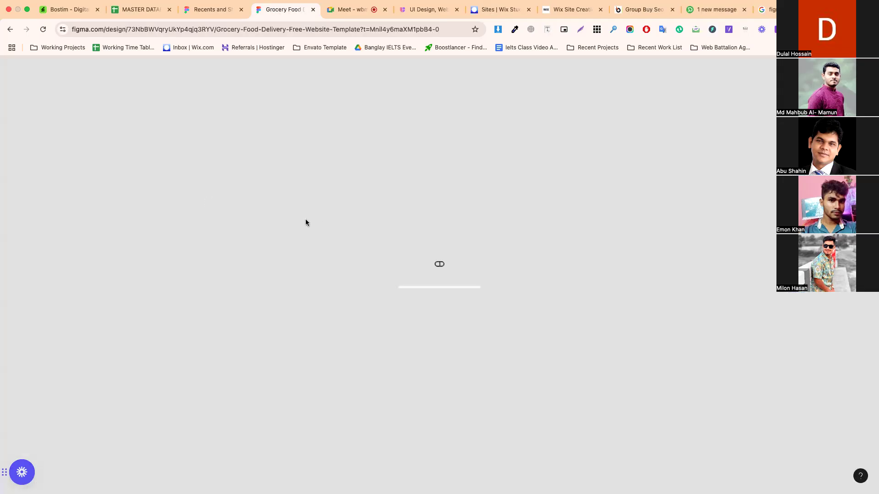
pyautogui.click(212, 10)
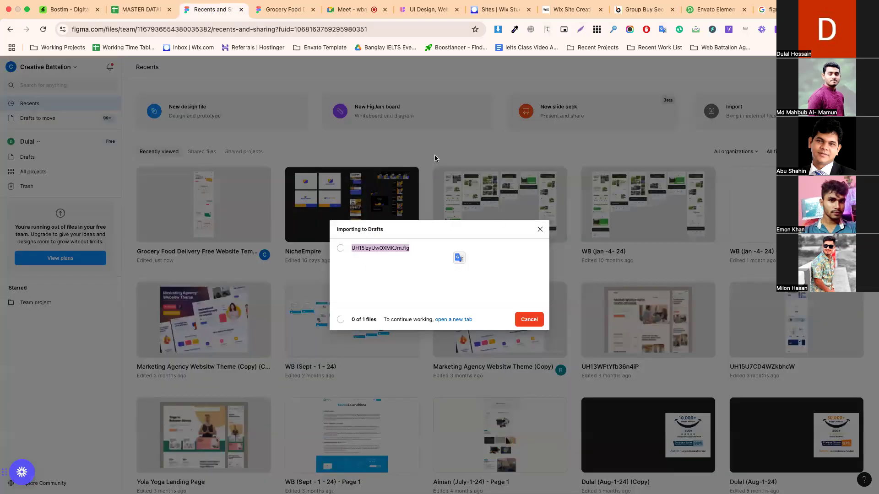
pyautogui.hotkey('ctrl', 'Tab')
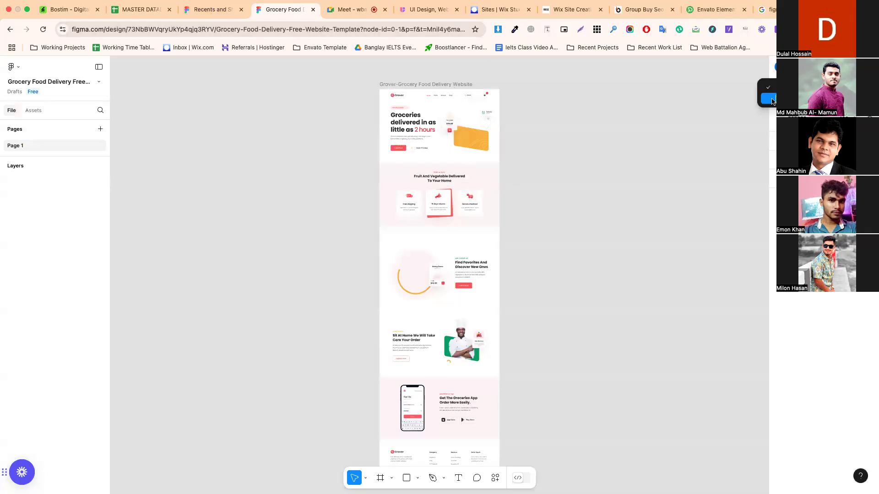
pyautogui.click(12, 67)
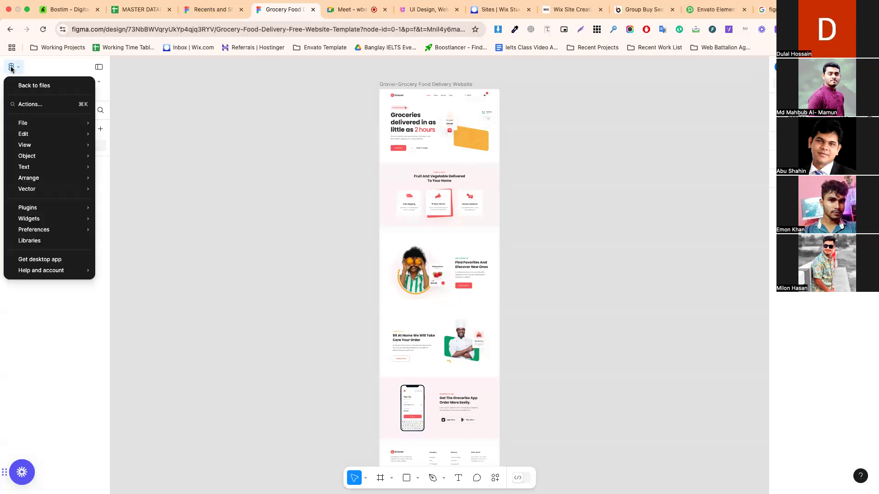
pyautogui.click(32, 86)
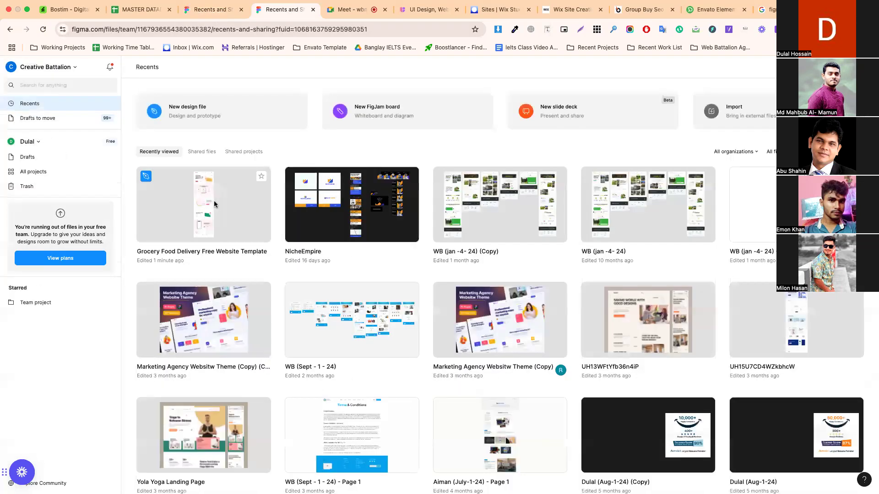
# Copy the link of the Grocery Food Delivery Free Website Template file and paste it into the browser's address field
pyautogui.rightClick(219, 211)
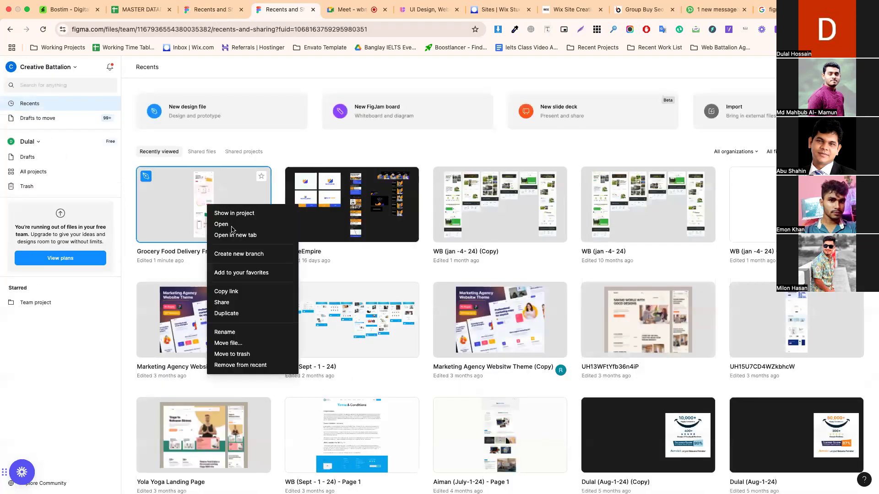
pyautogui.click(231, 292)
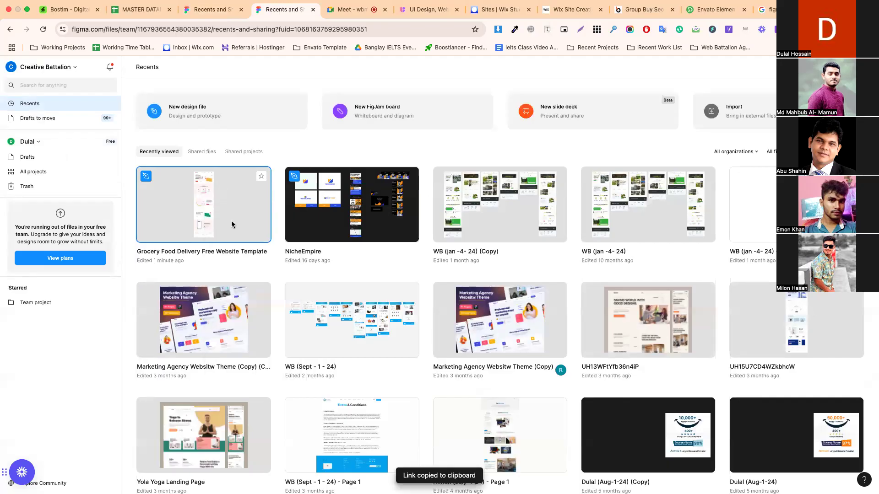
pyautogui.click(363, 30)
pyautogui.press('super+v')
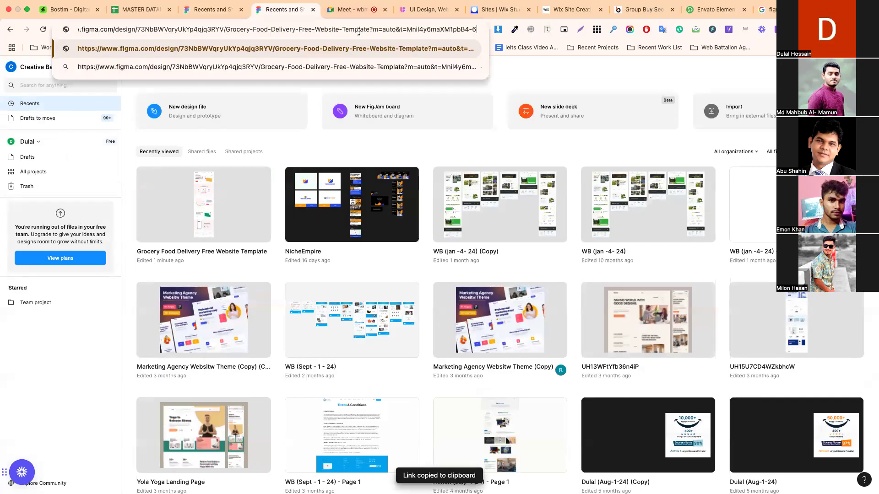
# Check the sharing and invitation options of the Grocery Food Delivery Free Website Template file, and close them
pyautogui.rightClick(208, 208)
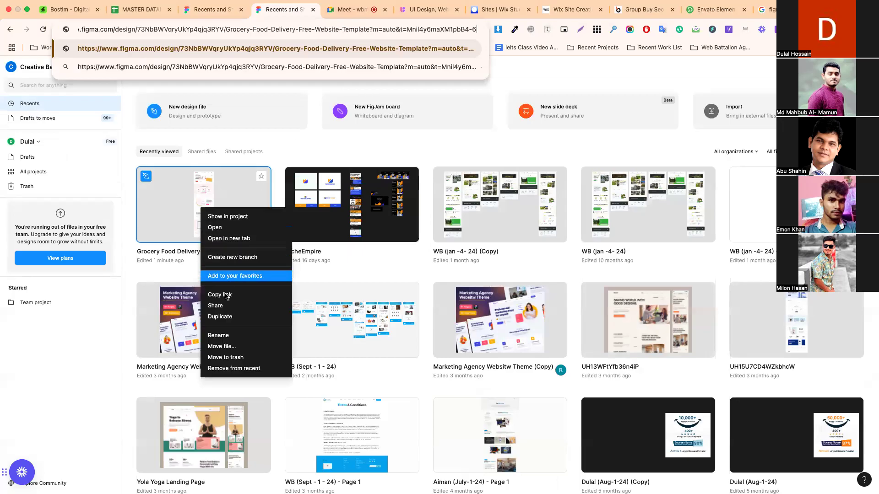
pyautogui.click(217, 305)
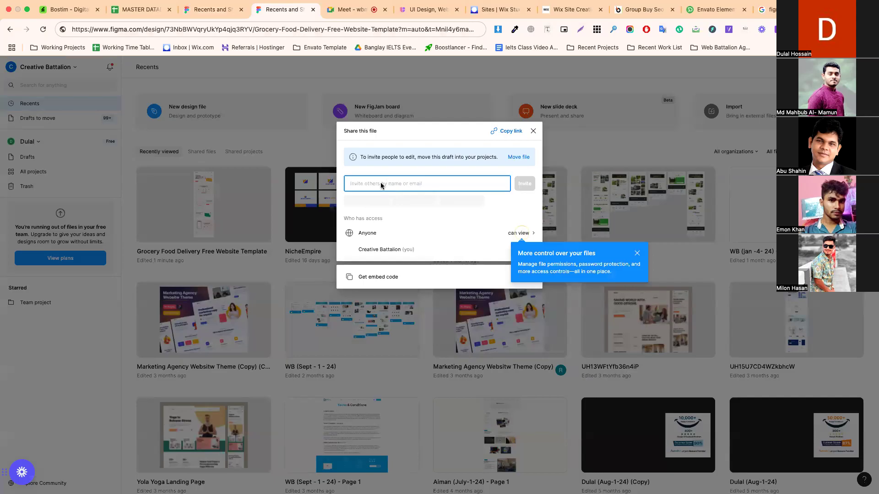
pyautogui.click(382, 184)
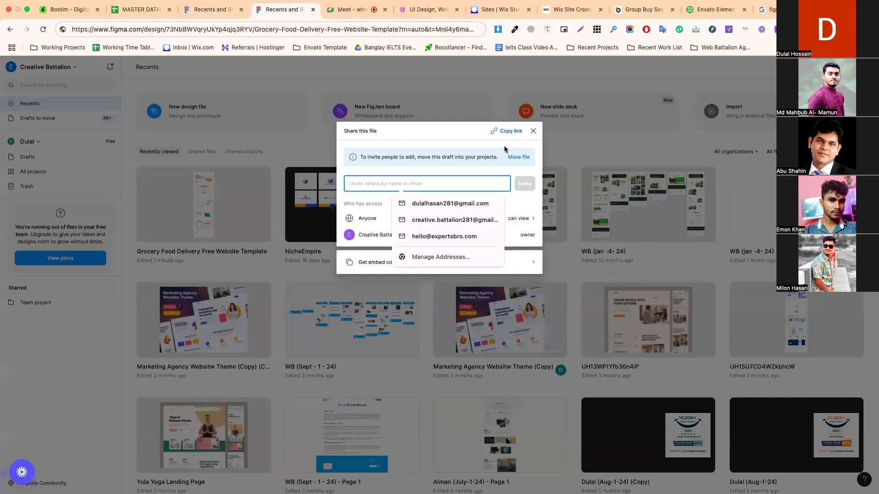
pyautogui.click(534, 131)
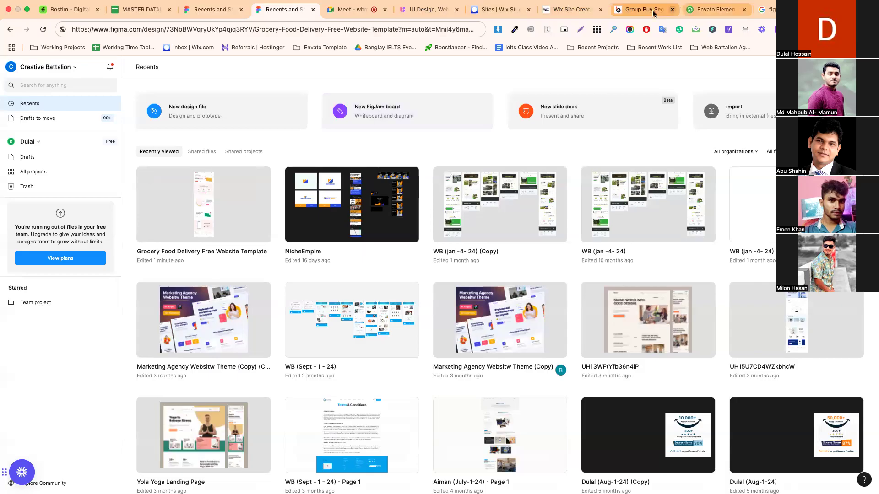
# Switch to the Wix site creation page and set the website type to Food Delivery Service
pyautogui.click(572, 9)
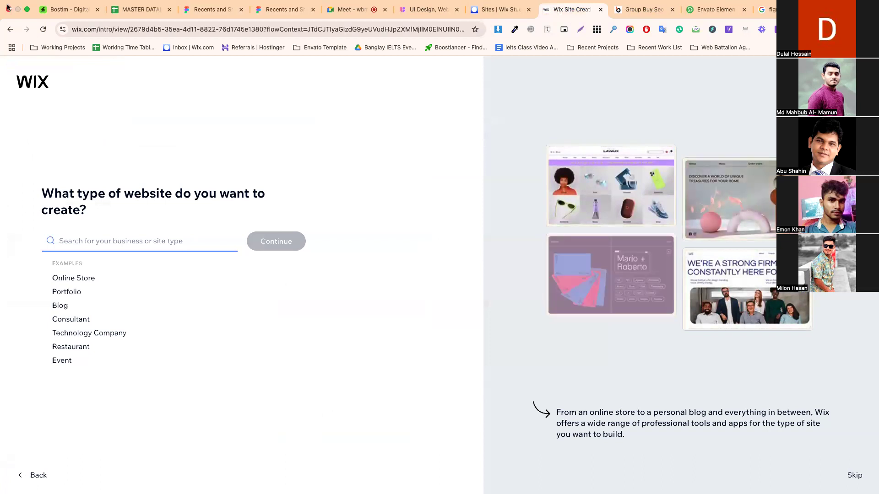
pyautogui.click(440, 10)
pyautogui.click(575, 11)
pyautogui.click(118, 239)
pyautogui.write('Food Delivery')
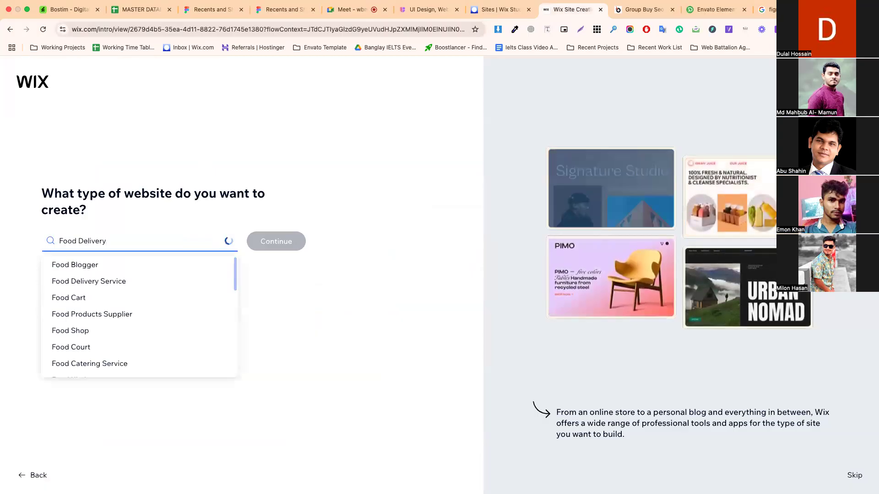
pyautogui.click(104, 268)
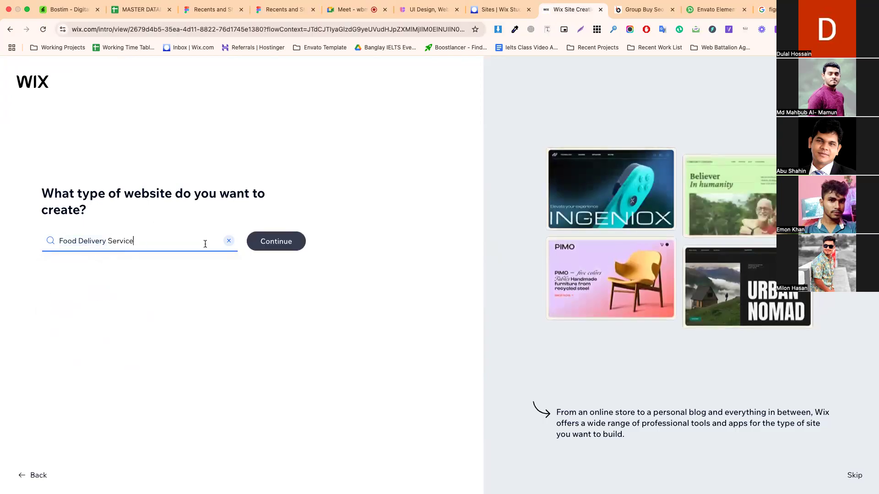
pyautogui.click(284, 242)
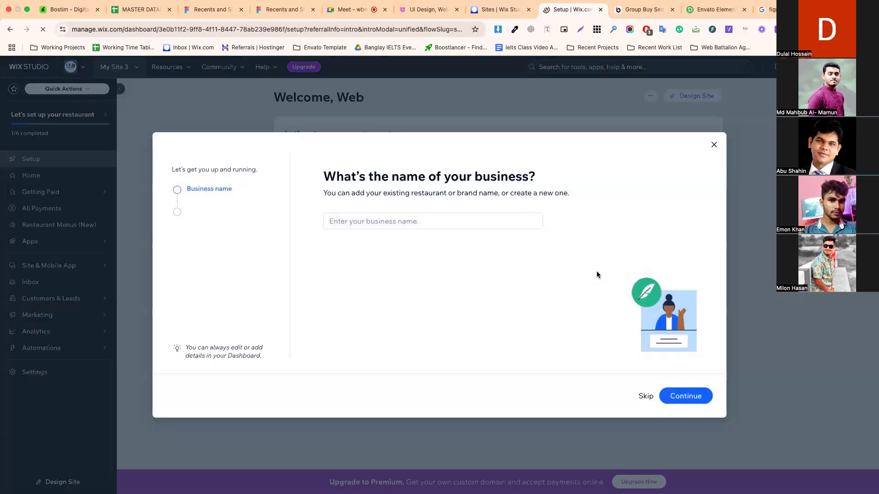
# Copy the words "Grocery Food Delivery" from the UIHut template title for the Wix business name
pyautogui.click(423, 223)
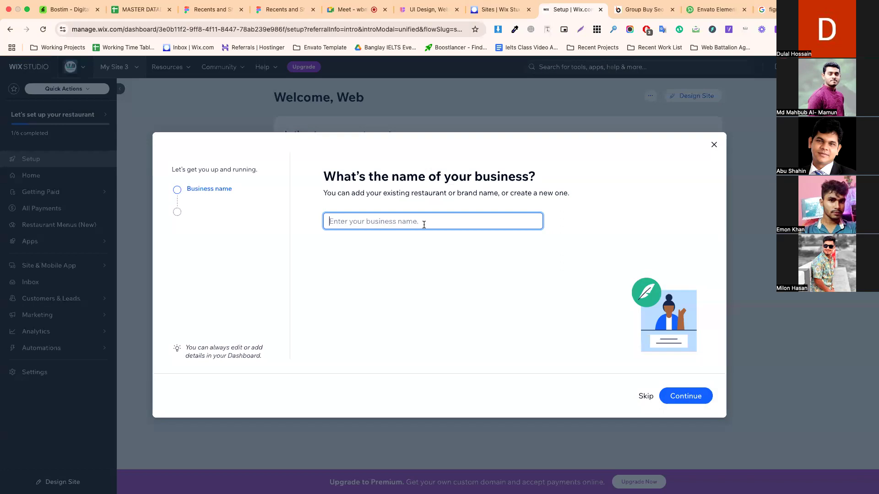
pyautogui.click(426, 10)
pyautogui.click(201, 101)
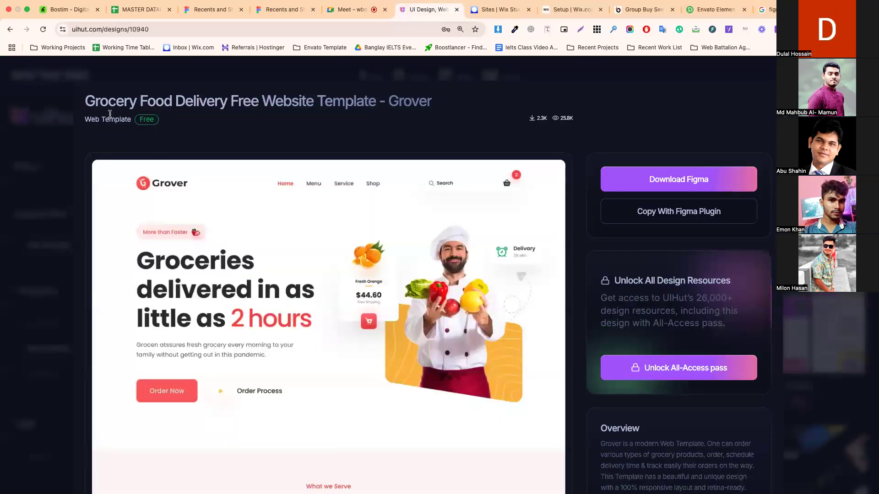
pyautogui.moveTo(85, 101); pyautogui.dragTo(224, 96)
# Close the duplicate Figma tab that still holds the unfinished import
pyautogui.click(284, 10)
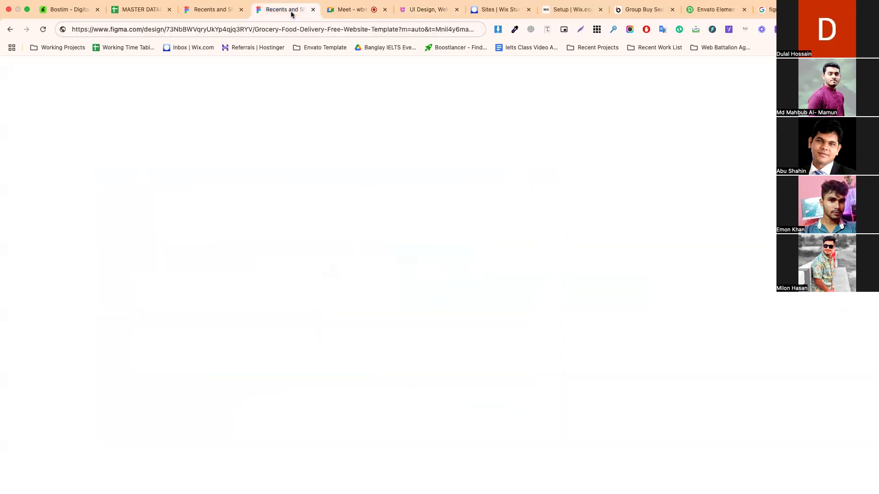
pyautogui.click(223, 10)
pyautogui.click(274, 11)
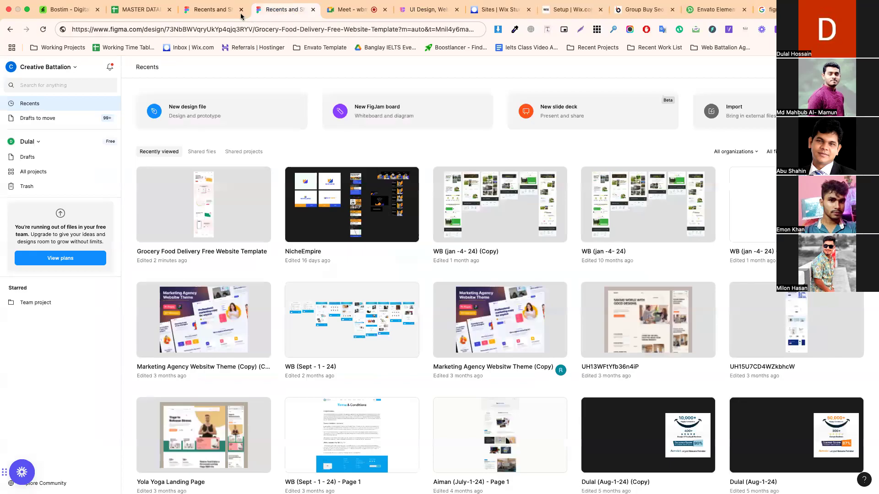
pyautogui.click(241, 9)
pyautogui.click(360, 10)
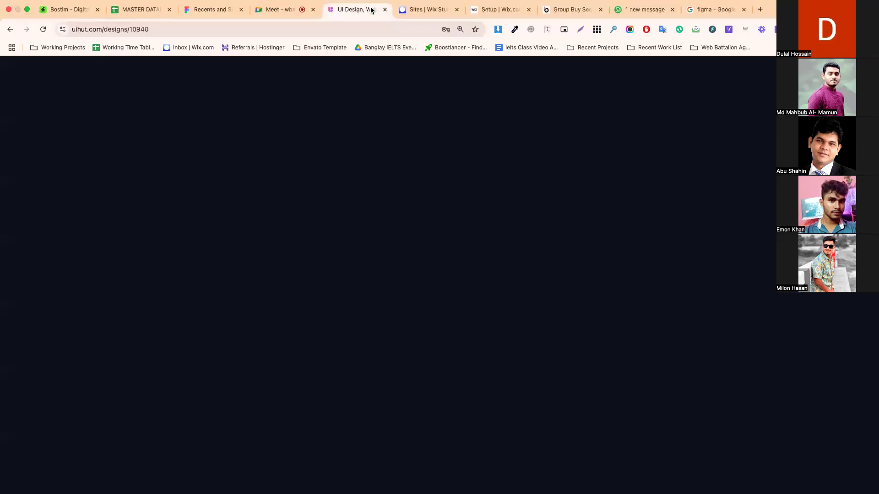
# Place the Wix setup tab beside the Meet tab and submit the copied template title as the business name
pyautogui.click(473, 13)
pyautogui.moveTo(563, 9); pyautogui.dragTo(375, 9)
pyautogui.click(383, 220)
pyautogui.press('super+v')
pyautogui.click(691, 395)
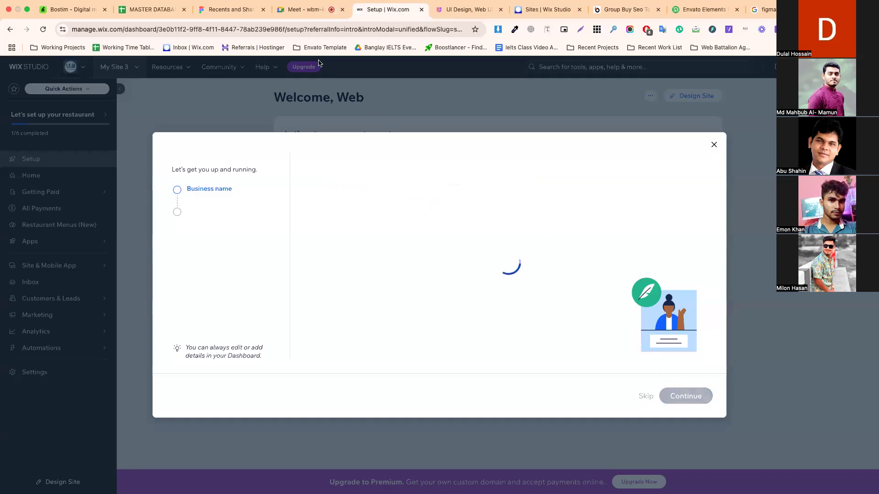
# Keep the recommended Restaurant Menus, Food Orders and Table Reservations apps and finish the Wix setup by continuing to the dashboard
pyautogui.click(309, 11)
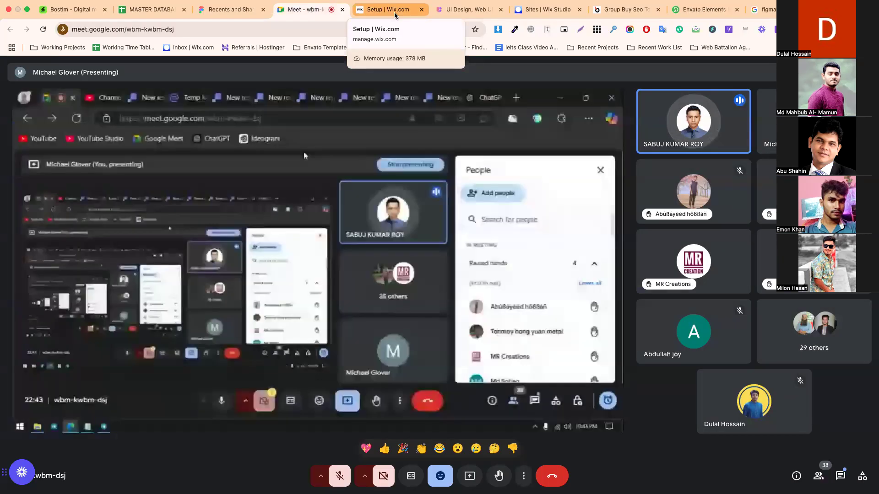
pyautogui.click(395, 13)
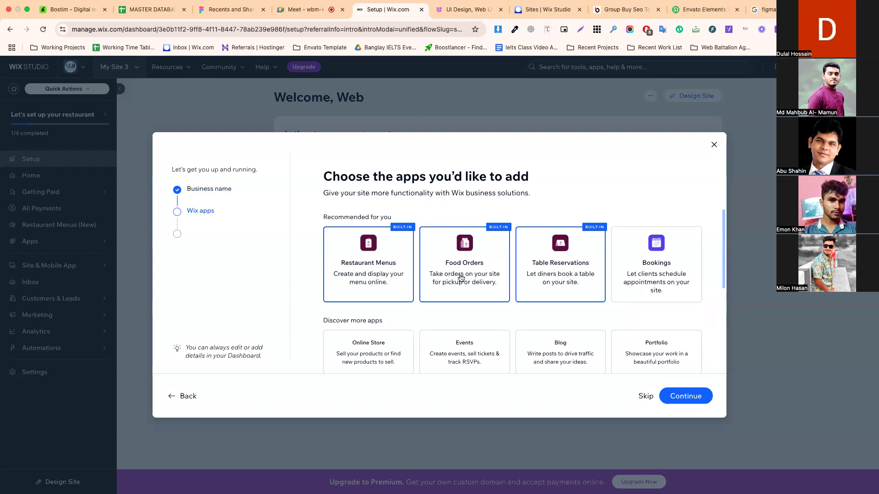
pyautogui.scroll(-2, 563, 275)
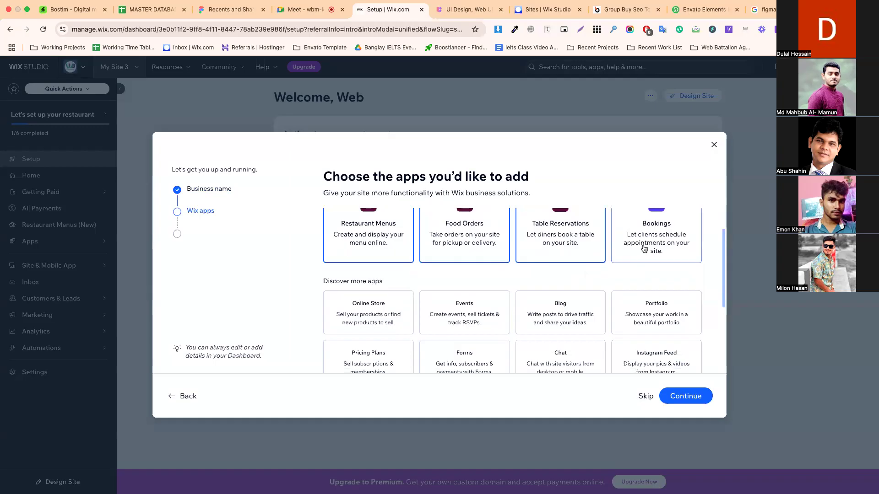
pyautogui.scroll(2, 644, 249)
pyautogui.scroll(-4, 649, 265)
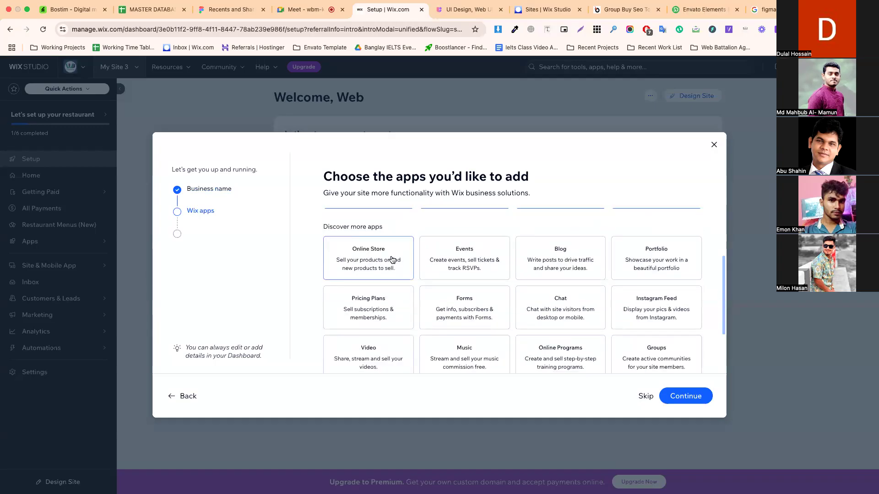
pyautogui.scroll(3, 579, 332)
pyautogui.click(683, 396)
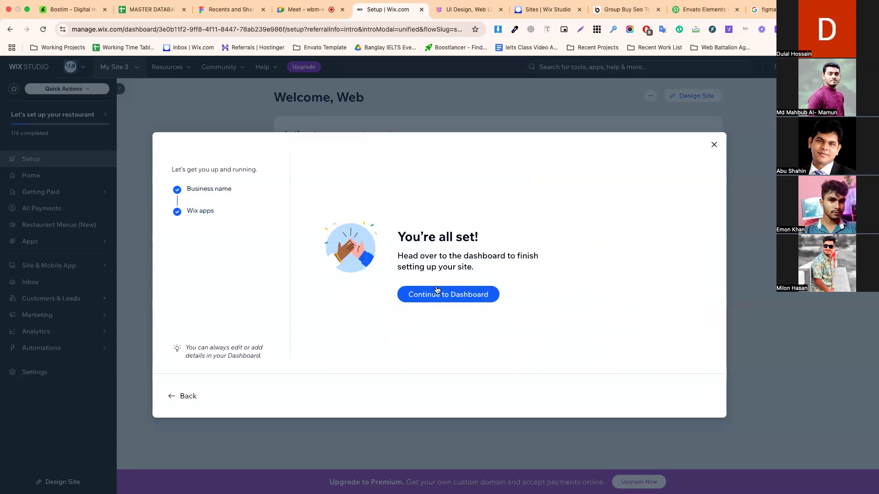
pyautogui.click(435, 298)
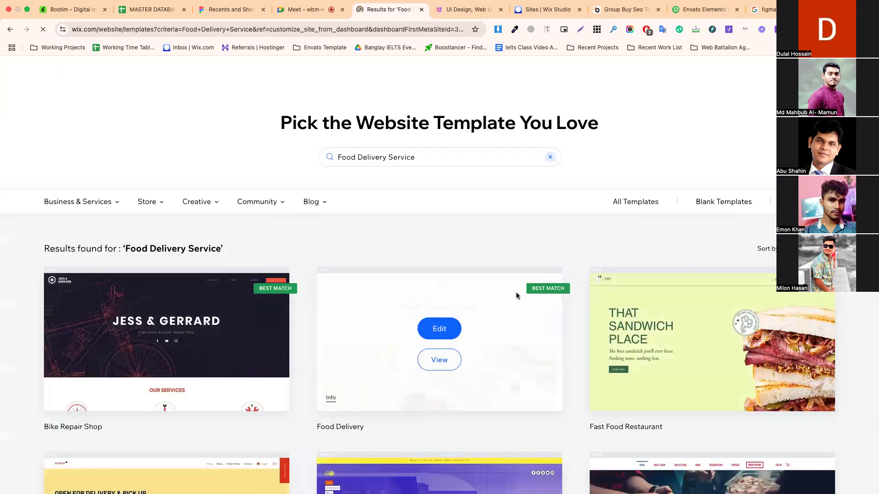
# Open the blank Start from Scratch template for editing and show the site design options
pyautogui.click(724, 201)
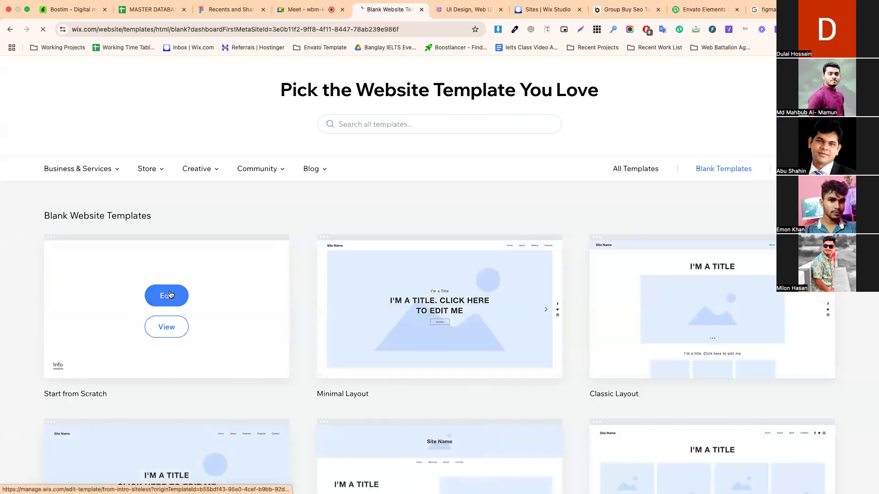
pyautogui.click(170, 294)
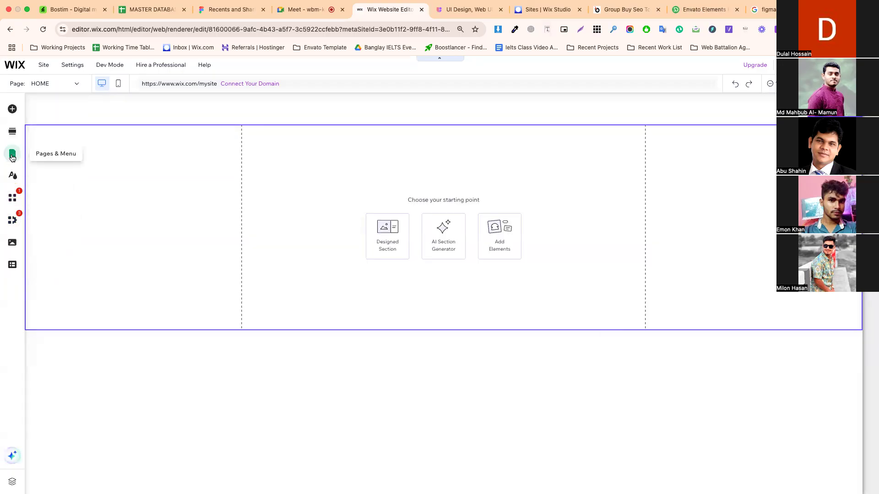
pyautogui.click(13, 174)
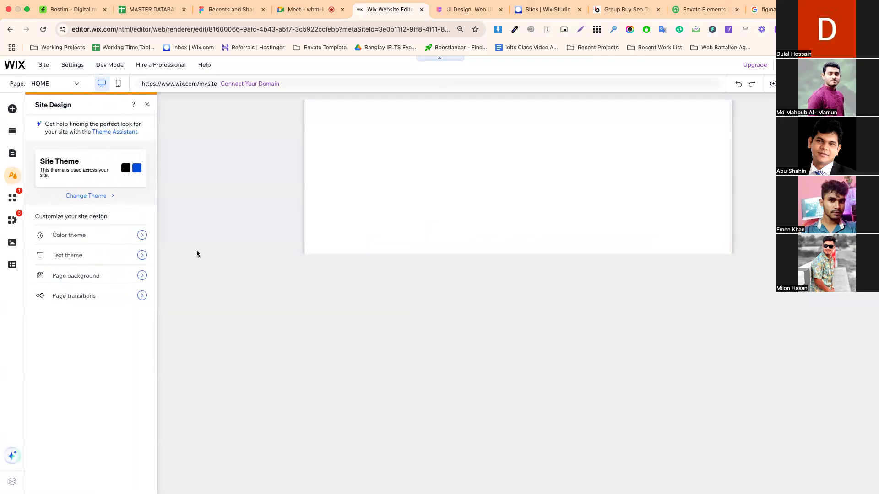
# Place the Figma tab next to the Wix editor tab and close the UIHut template page
pyautogui.click(220, 11)
pyautogui.moveTo(223, 13); pyautogui.dragTo(302, 11)
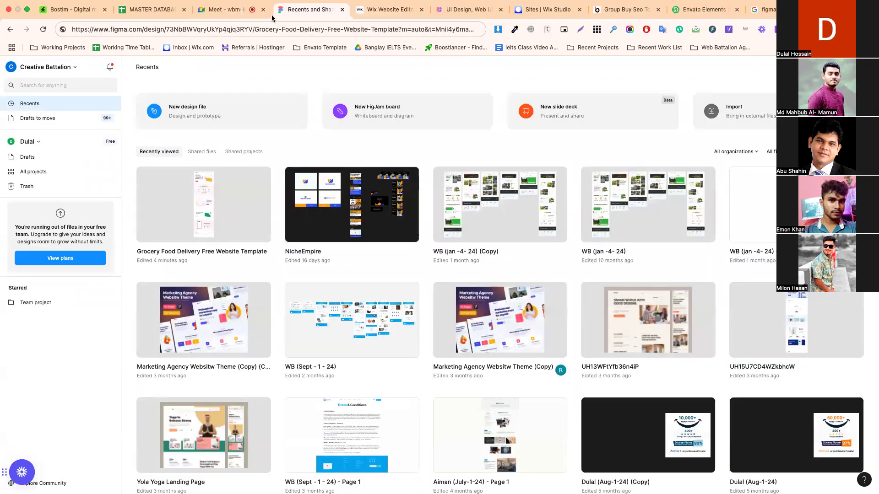
pyautogui.click(458, 19)
pyautogui.click(501, 9)
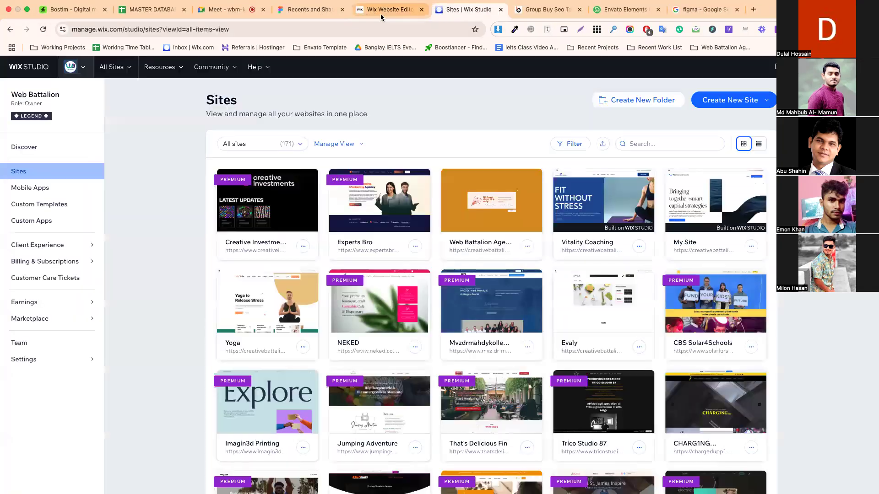
# Open the Grocery Food Delivery Free Website Template file from Figma's recent files
pyautogui.click(322, 10)
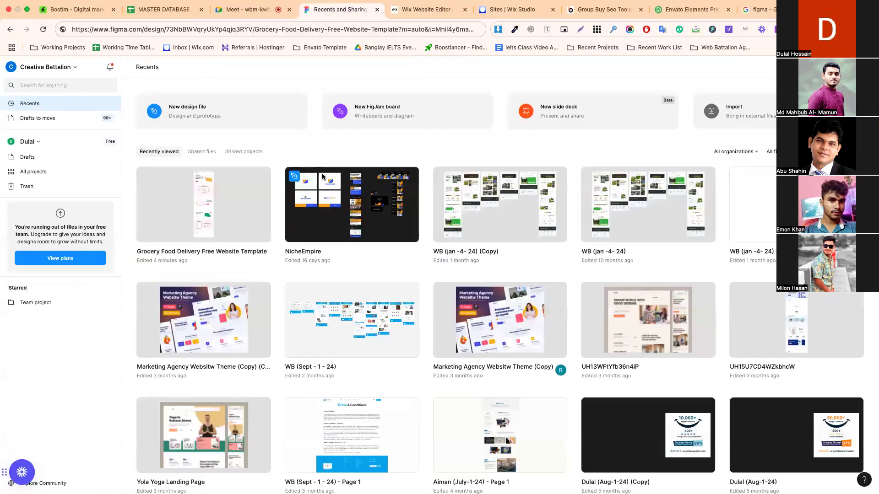
pyautogui.doubleClick(216, 212)
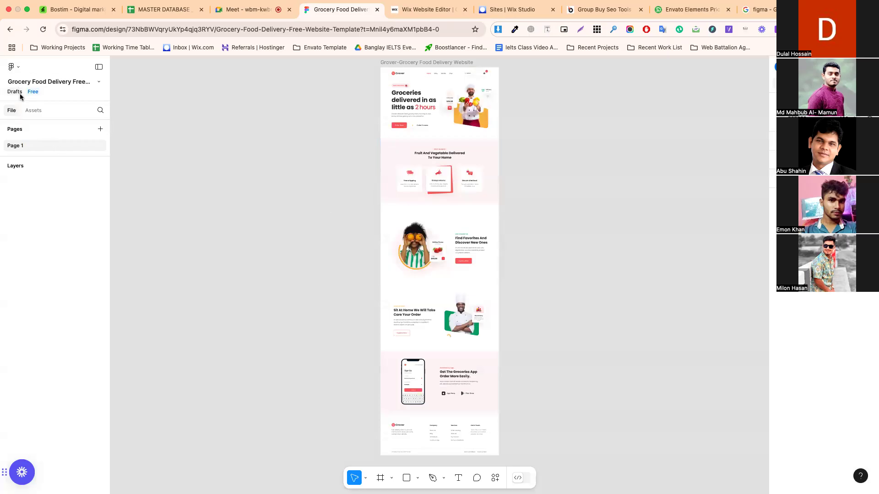
# Open the Drafts page and close it, then view the plan comparison for the Free plan and dismiss it
pyautogui.click(17, 92)
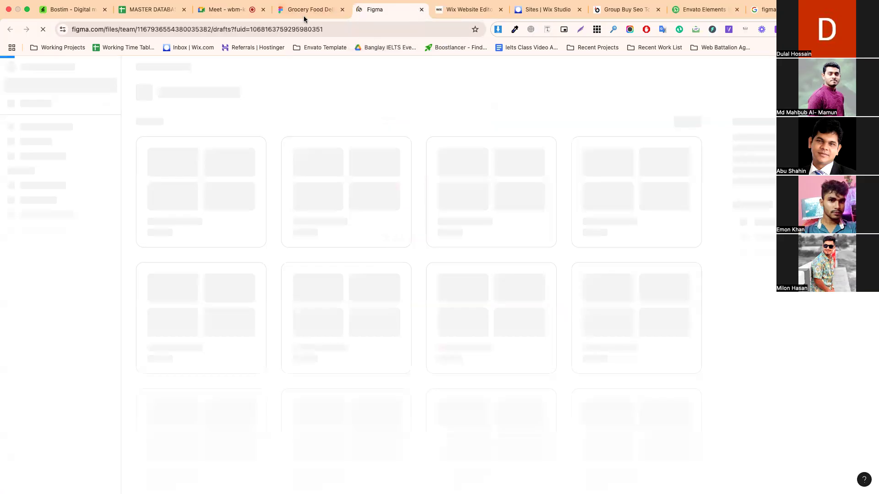
pyautogui.click(421, 10)
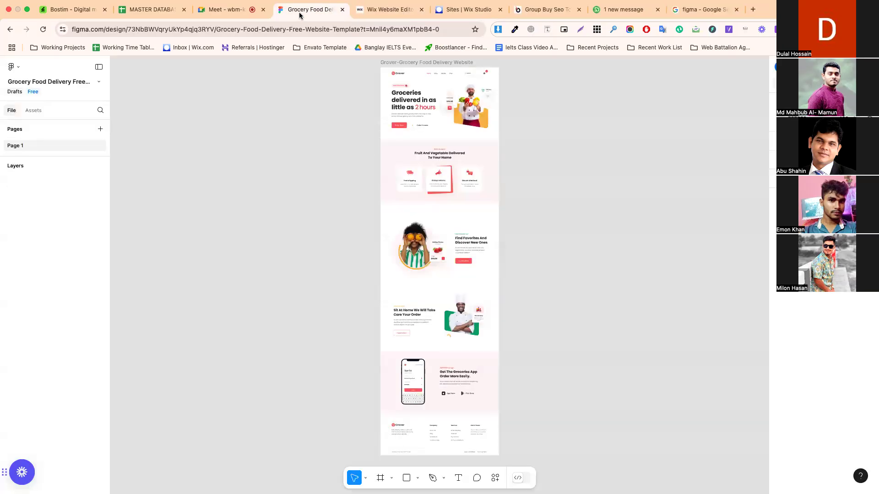
pyautogui.click(32, 92)
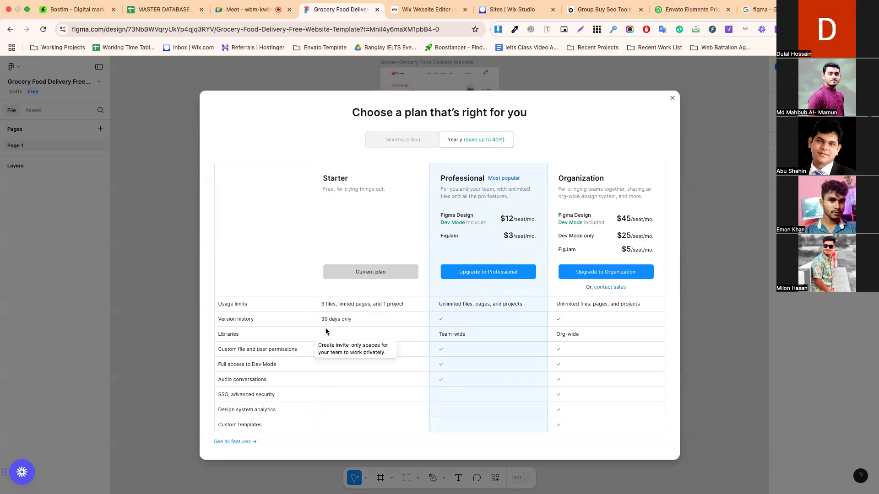
pyautogui.click(678, 96)
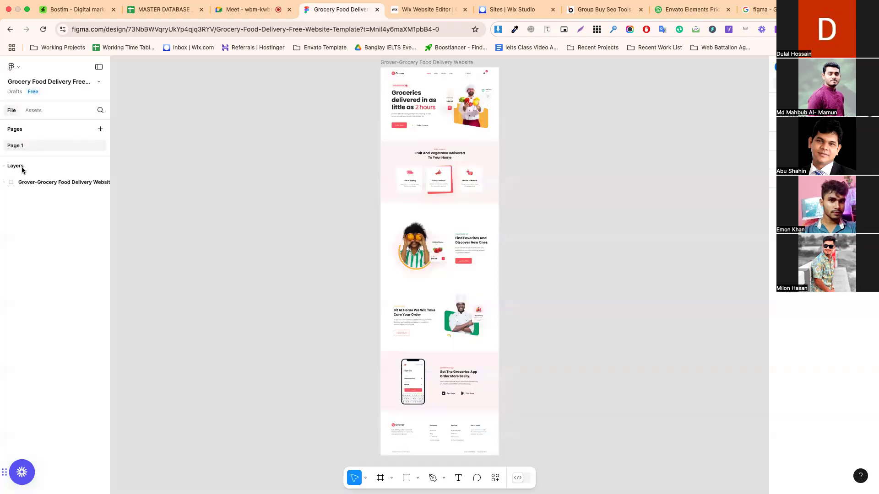
# Expand the Grover-Grocery Food Delivery Website frame's layers, select its Header and Our Services sections in turn, and clear the selection
pyautogui.click(33, 183)
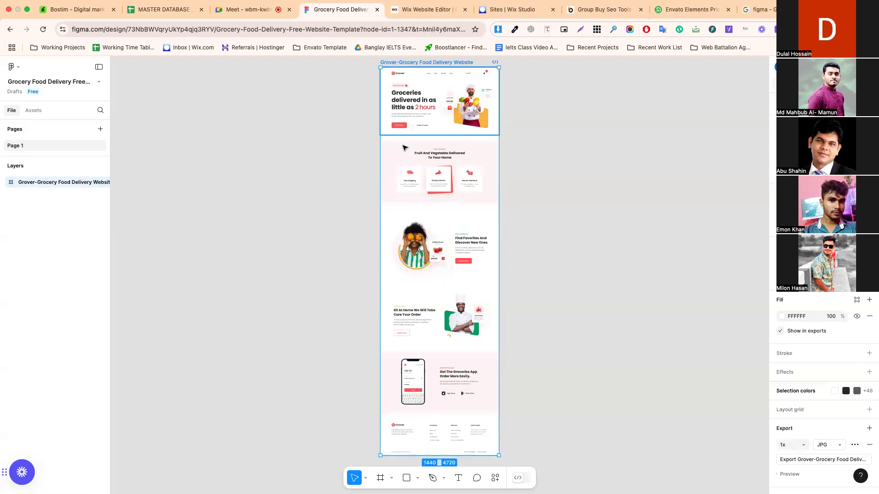
pyautogui.click(4, 182)
pyautogui.click(32, 200)
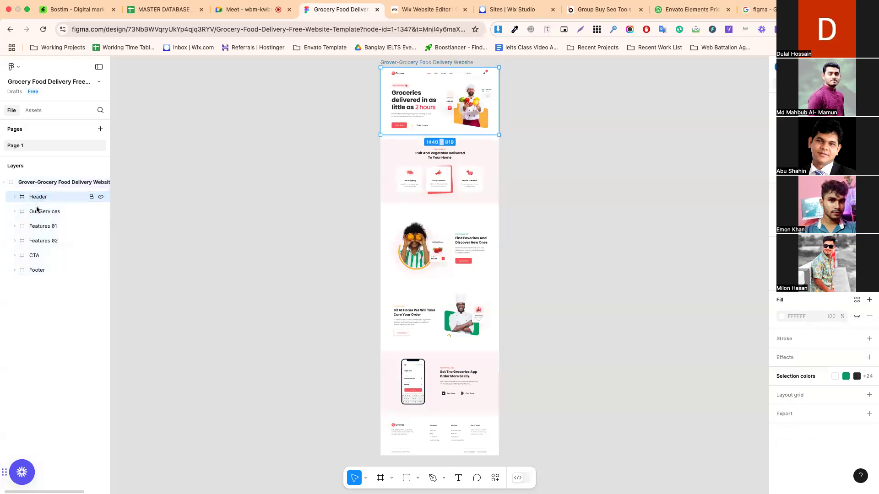
pyautogui.click(37, 210)
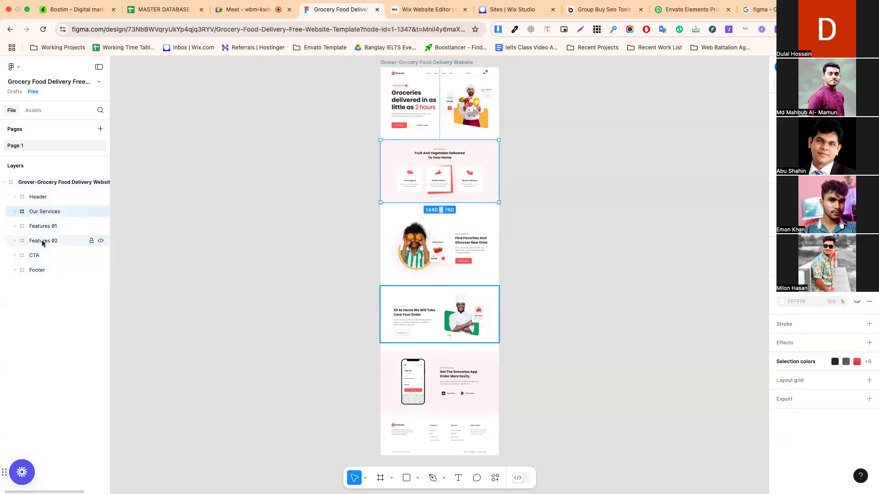
pyautogui.click(326, 172)
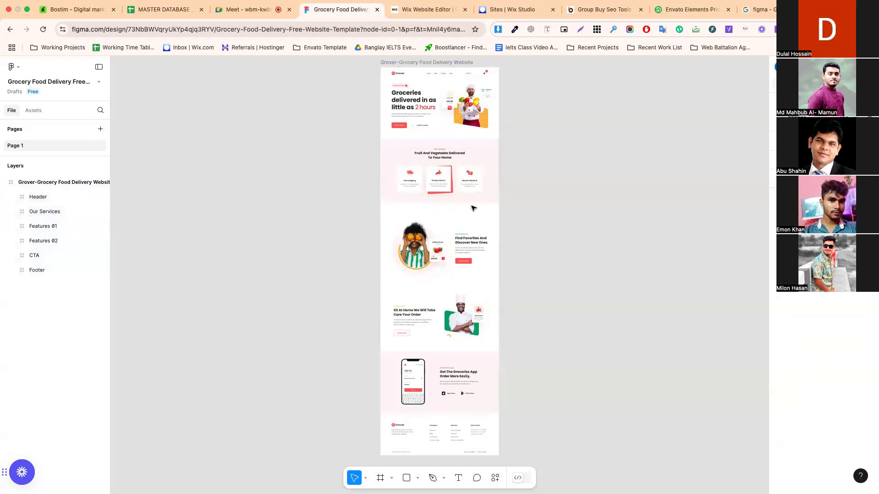
# Zoom in on the website frame and look through its sections from Features 01 and Features 02 up to the header
pyautogui.scroll(6, 472, 208)
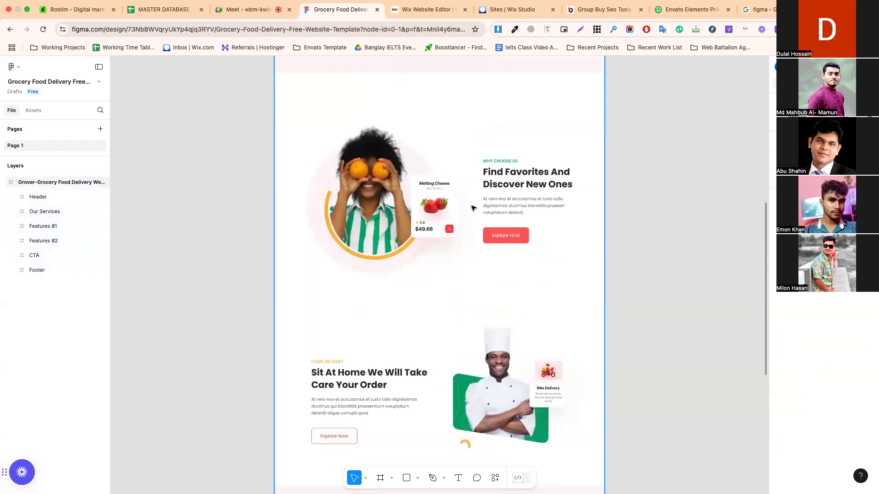
pyautogui.scroll(-3, 473, 208)
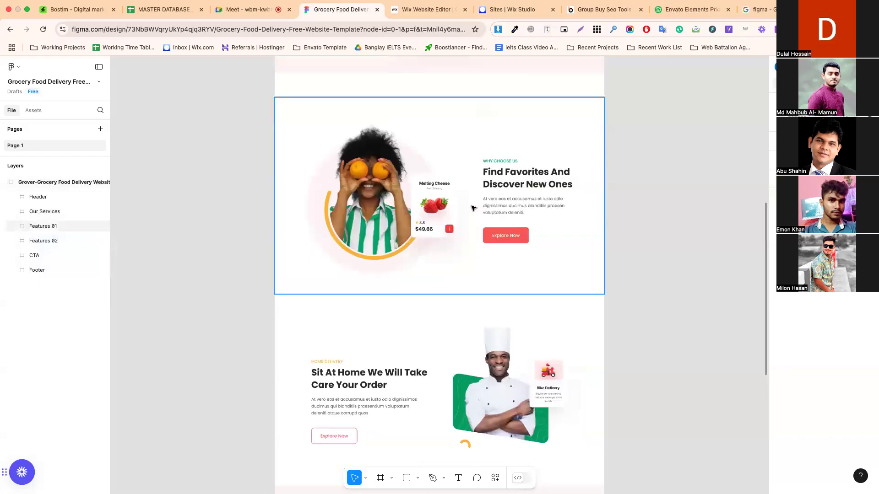
pyautogui.scroll(10, 438, 214)
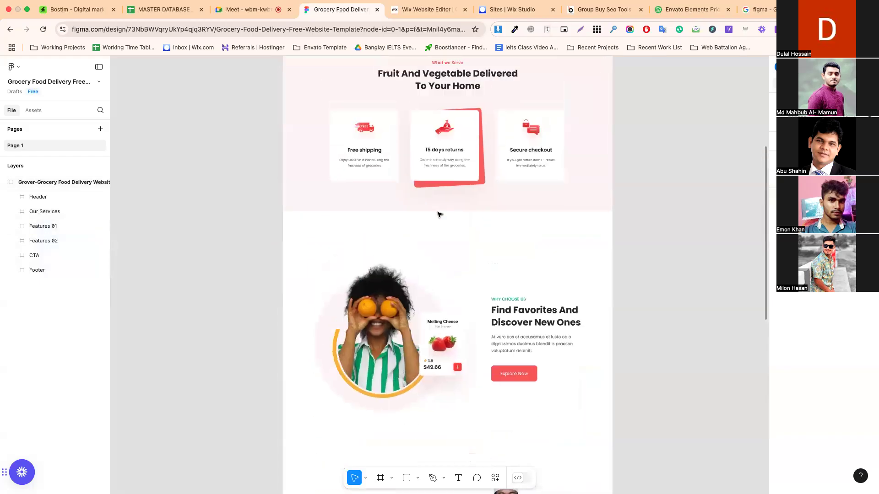
pyautogui.scroll(2, 438, 215)
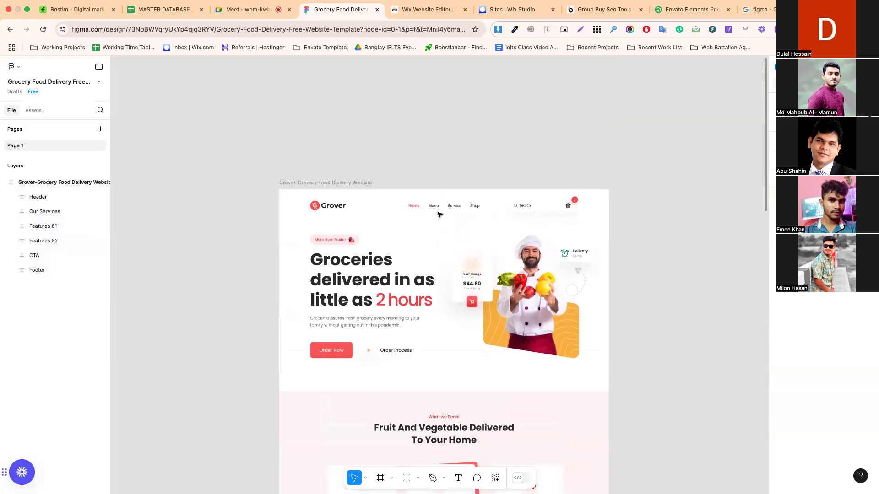
pyautogui.press('super+space')
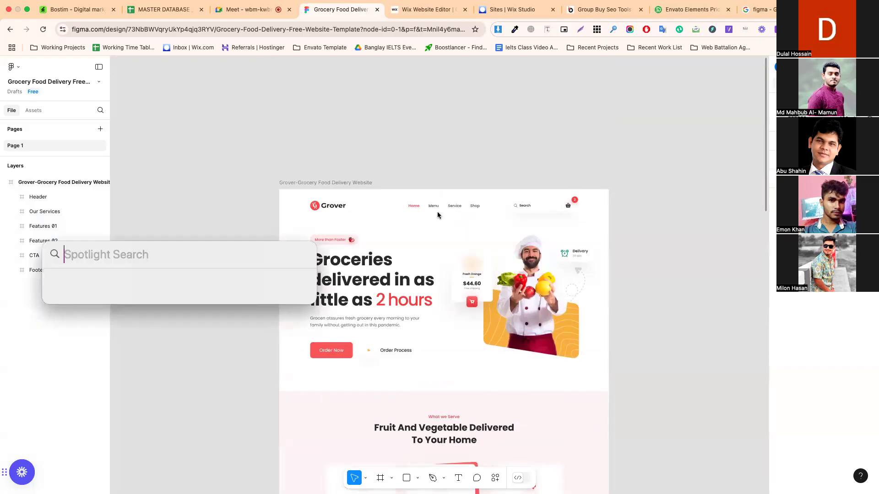
pyautogui.press('Escape')
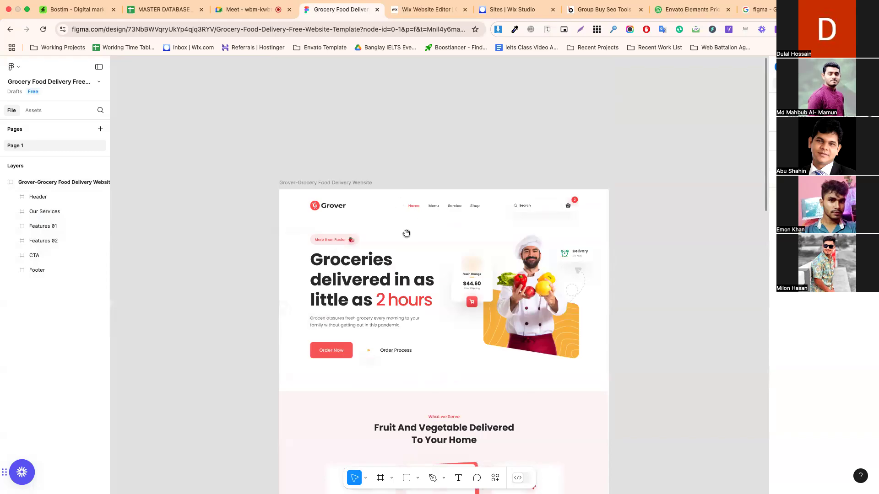
pyautogui.moveTo(407, 234); pyautogui.dragTo(386, 136)
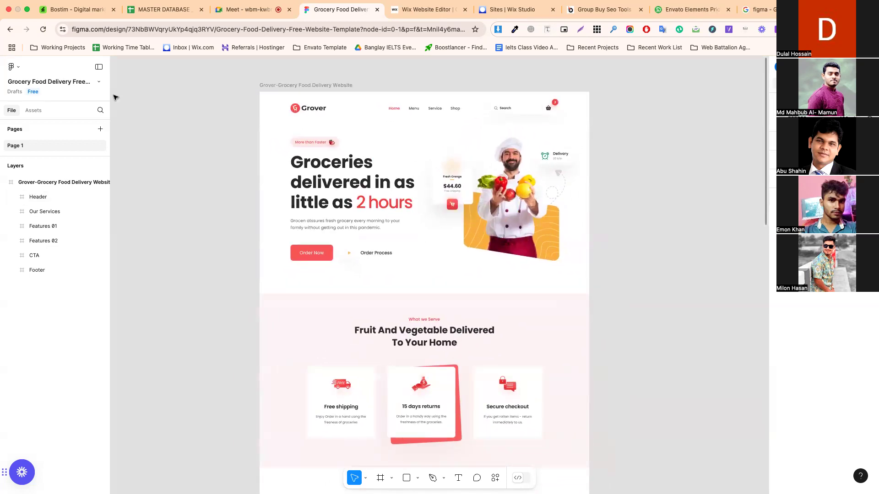
# Select the group inside the Header section and deselect it, then check the file's assets and return to its layers
pyautogui.doubleClick(311, 108)
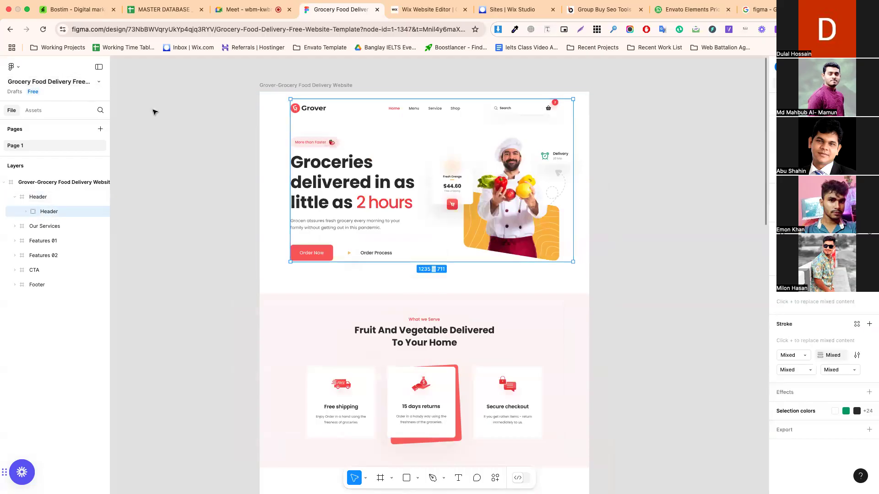
pyautogui.click(213, 131)
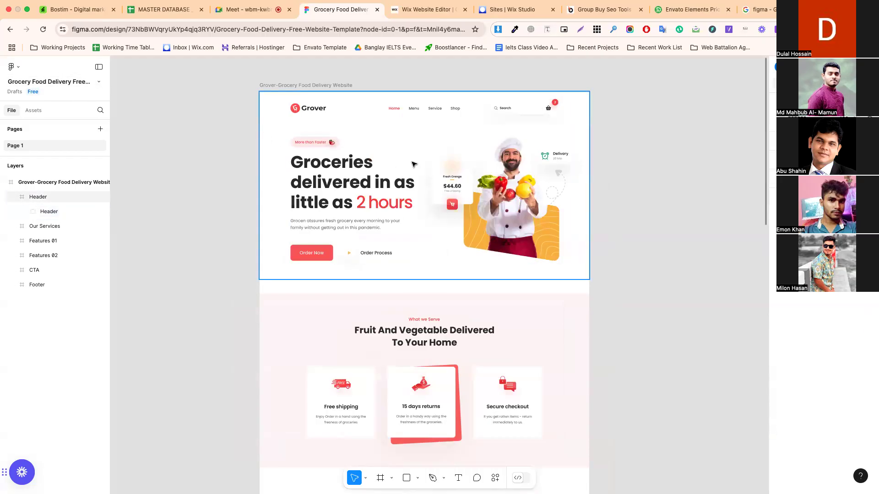
pyautogui.scroll(1, 414, 164)
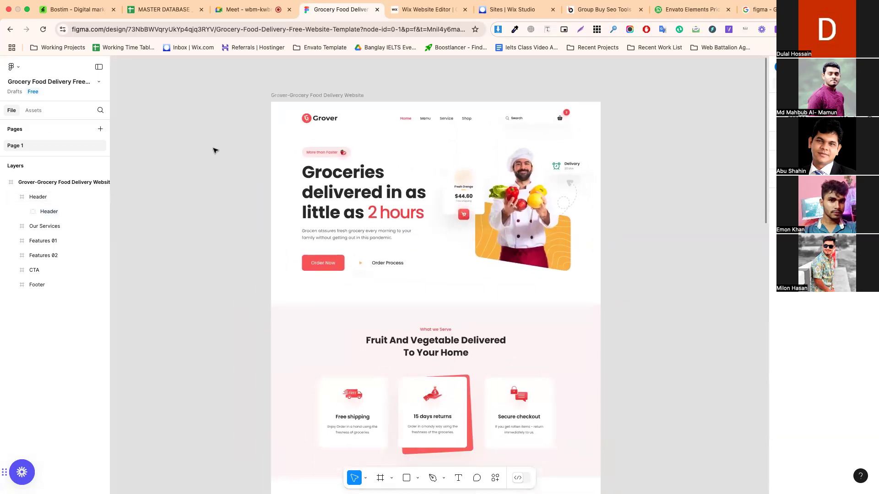
pyautogui.click(34, 111)
pyautogui.click(9, 112)
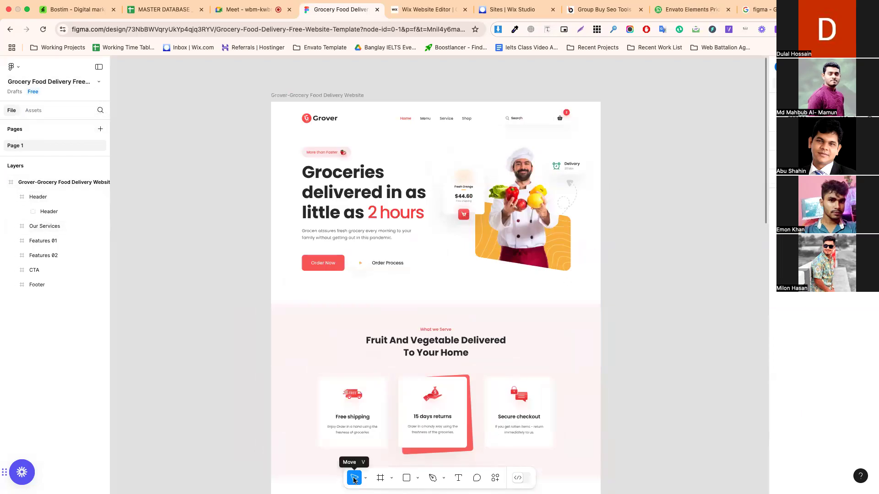
# Select the Header section and pan the canvas around it with the Hand tool
pyautogui.click(442, 159)
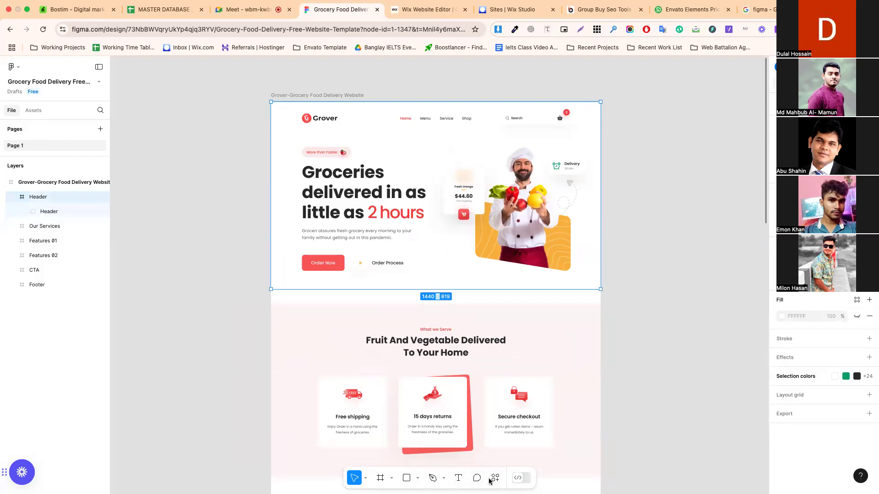
pyautogui.click(366, 479)
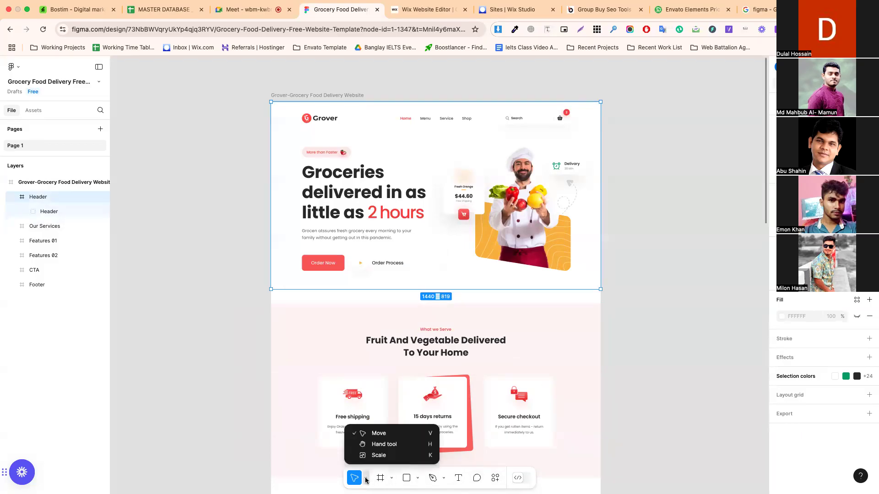
pyautogui.click(384, 445)
pyautogui.moveTo(447, 425); pyautogui.dragTo(359, 312)
pyautogui.moveTo(402, 236); pyautogui.dragTo(357, 224)
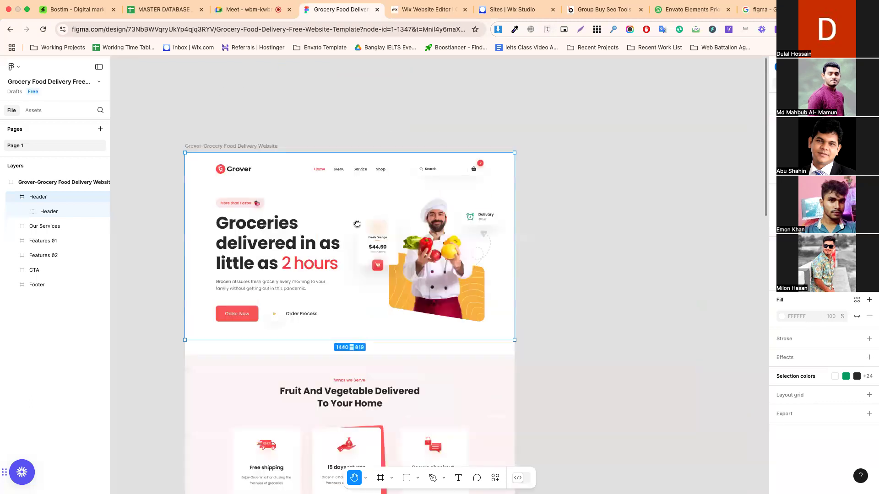
pyautogui.scroll(-2, 342, 431)
# Switch to the Scale tool and select the inner Header group, then the Our Services group and its bg layer
pyautogui.click(365, 481)
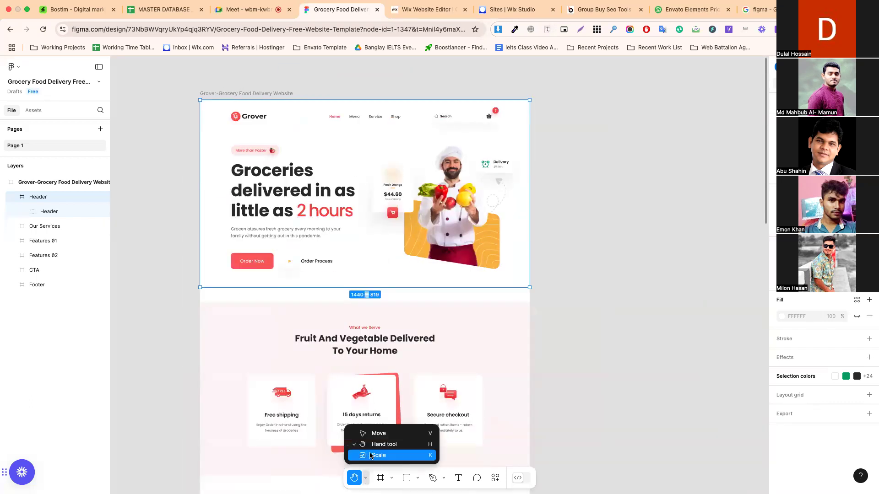
pyautogui.click(372, 458)
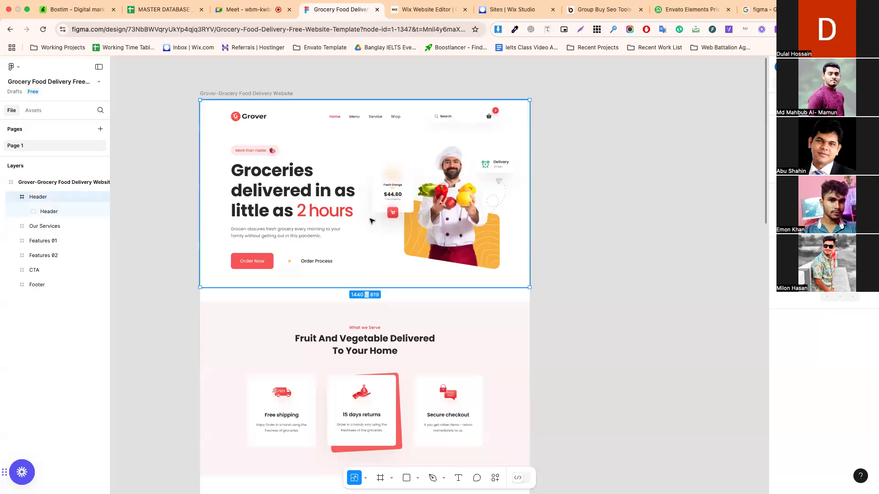
pyautogui.click(243, 185)
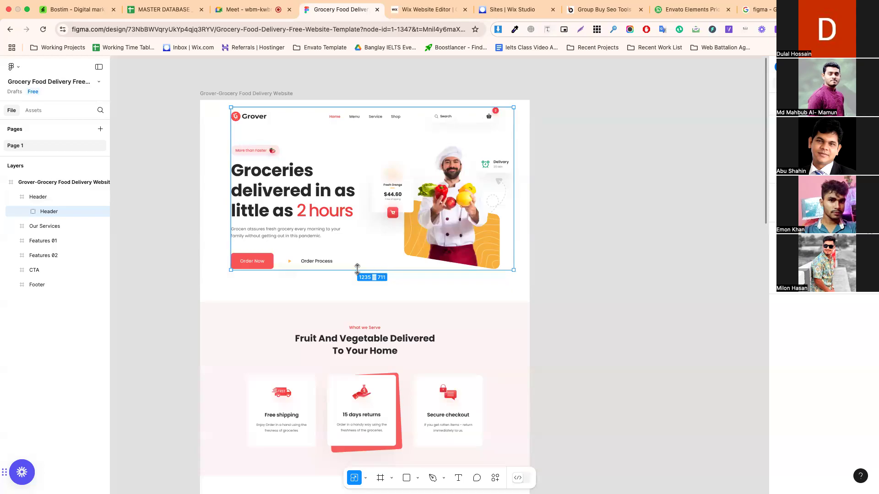
pyautogui.click(335, 349)
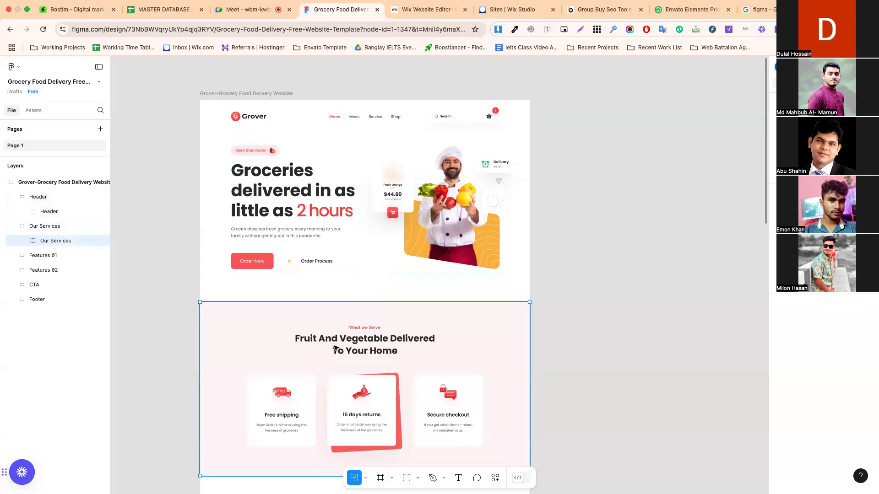
pyautogui.doubleClick(335, 348)
pyautogui.click(276, 349)
pyautogui.doubleClick(277, 349)
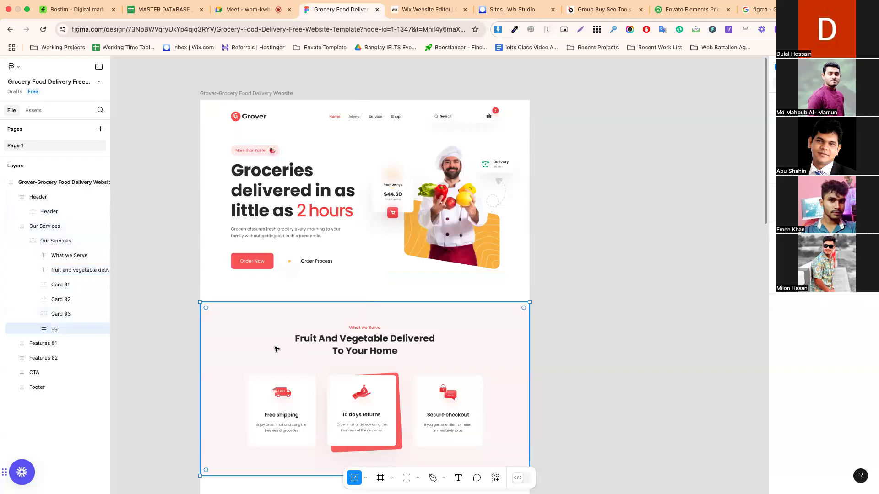
pyautogui.click(263, 399)
# Inspect the header's nested layers by selecting the Header frame, the header content group and the inner Header group
pyautogui.click(284, 257)
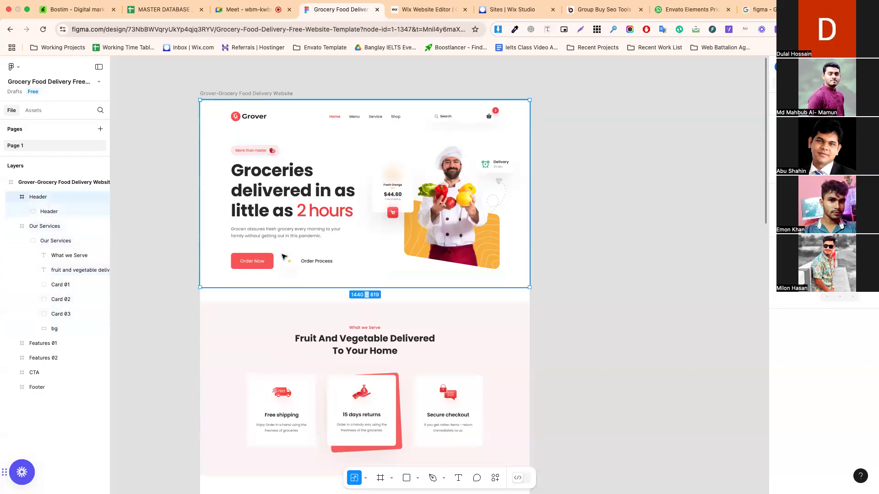
pyautogui.doubleClick(264, 236)
pyautogui.click(265, 235)
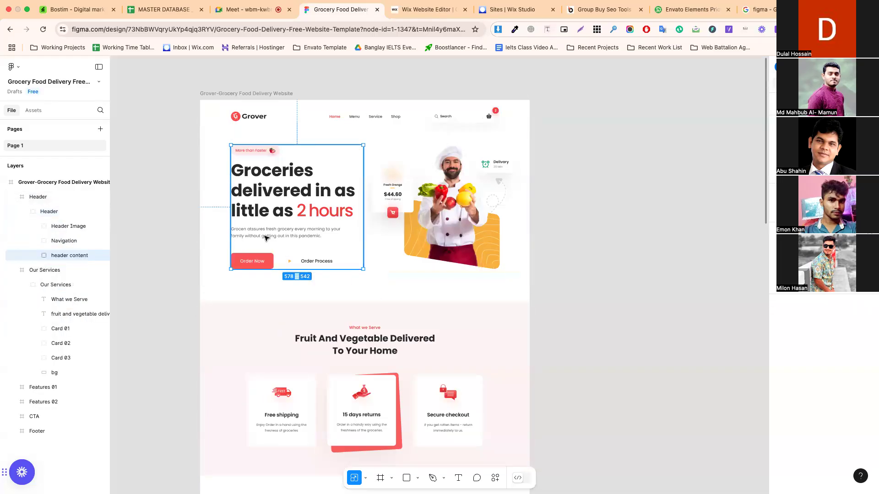
pyautogui.click(397, 275)
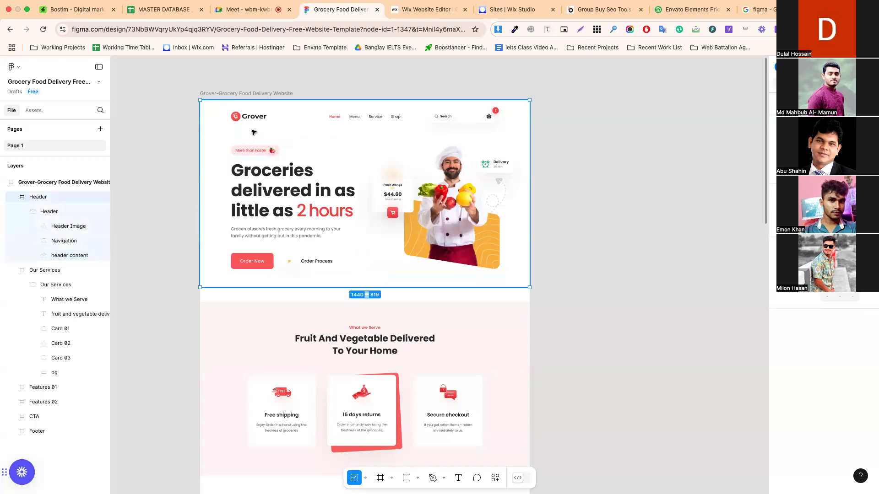
pyautogui.doubleClick(248, 162)
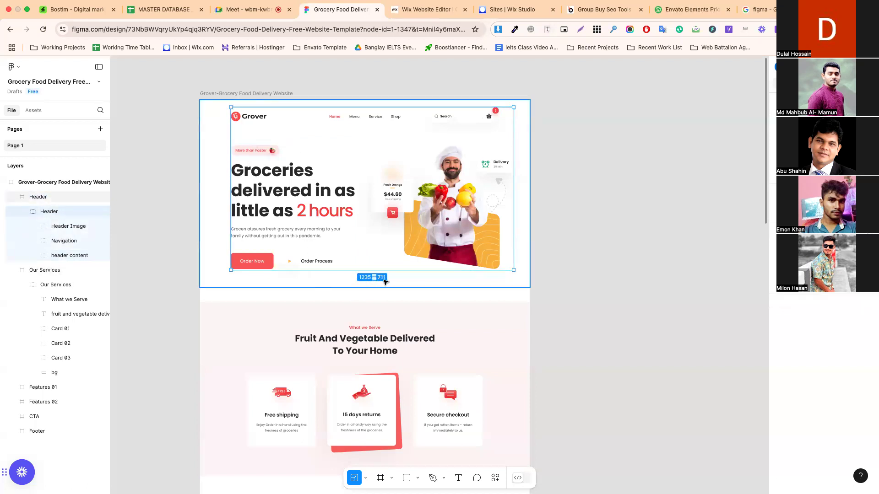
# Inspect the Our Services cards by selecting the Secure checkout card, the 15 days returns card's fill and its whole card group
pyautogui.scroll(-5, 384, 303)
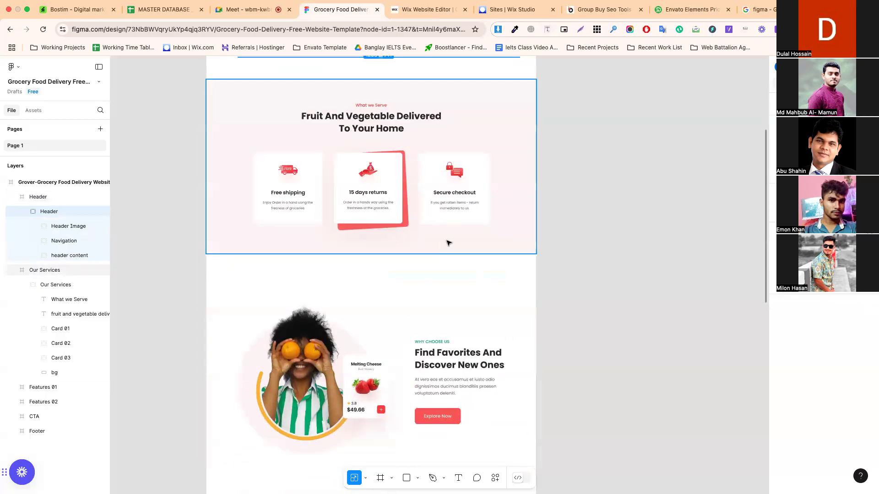
pyautogui.click(447, 224)
pyautogui.doubleClick(447, 221)
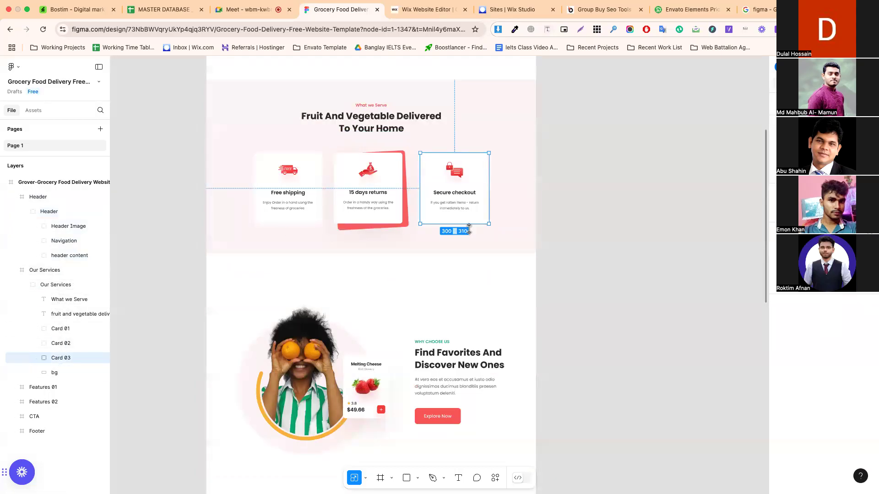
pyautogui.click(393, 214)
pyautogui.click(396, 217)
pyautogui.click(397, 233)
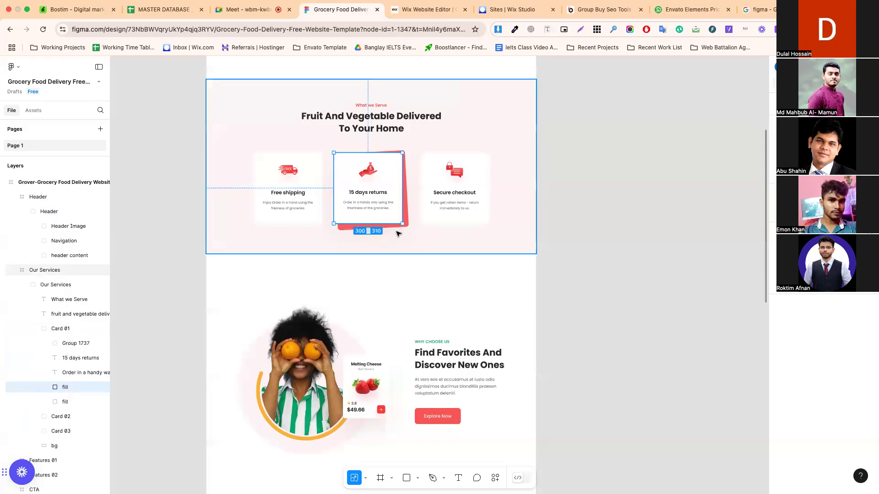
pyautogui.click(380, 224)
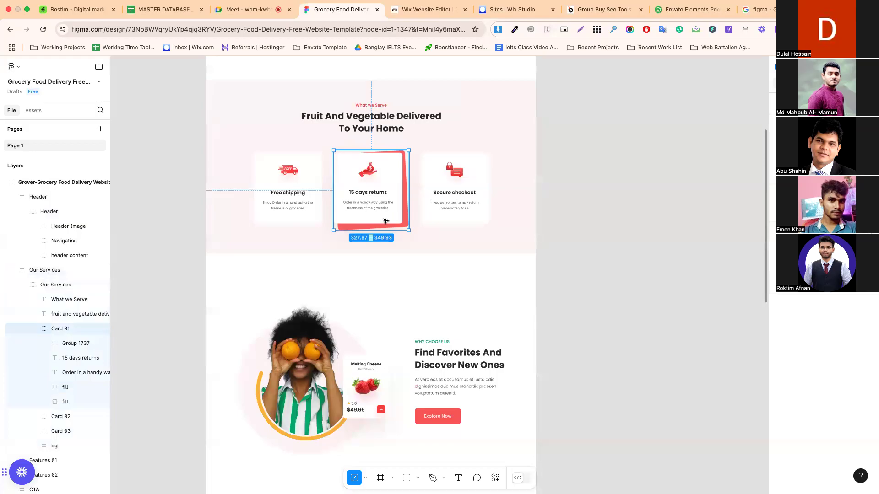
# Inspect the lower sections by selecting the 15 days returns card's fill, the Secure checkout and Free shipping cards, and the Features 01 section
pyautogui.click(388, 224)
pyautogui.click(389, 225)
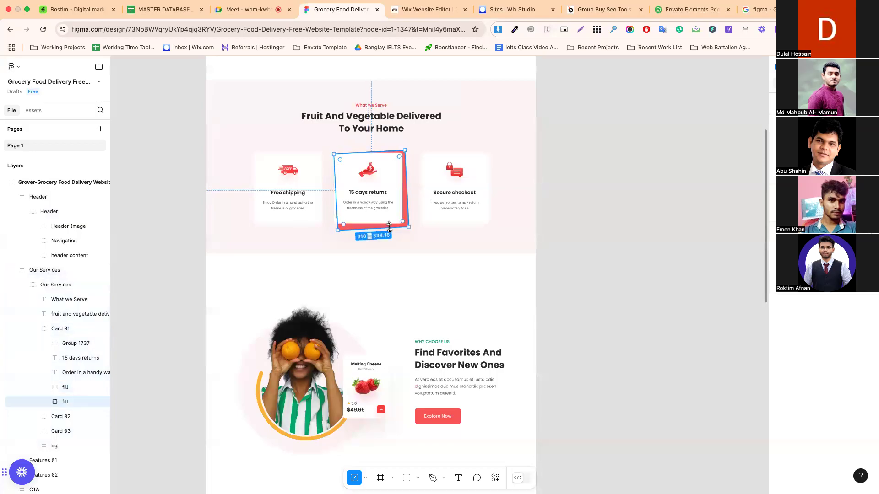
pyautogui.click(454, 221)
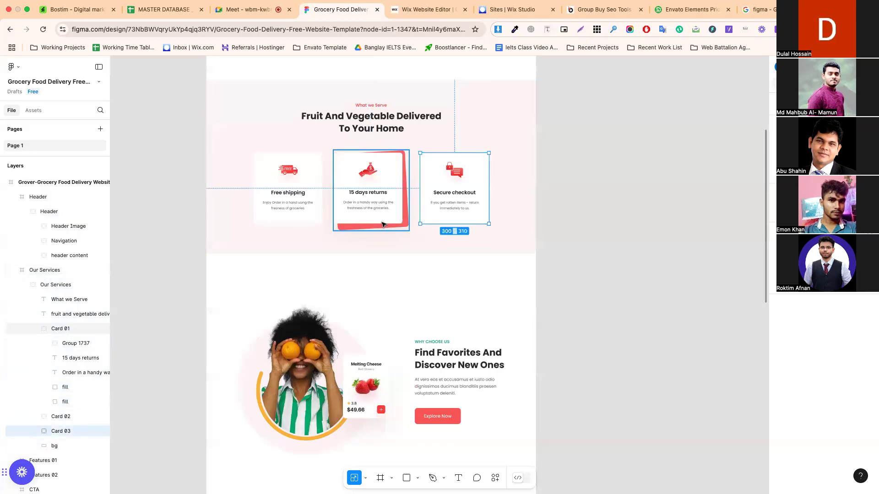
pyautogui.click(295, 224)
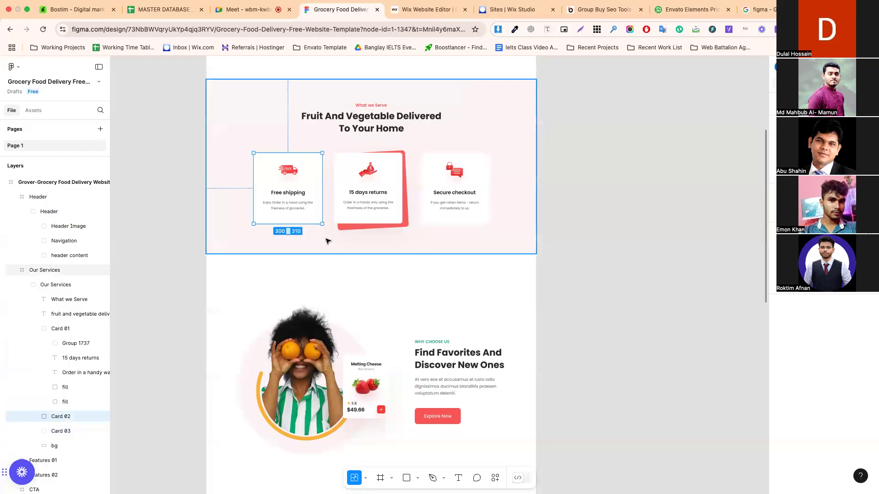
pyautogui.click(368, 323)
pyautogui.scroll(-5, 386, 368)
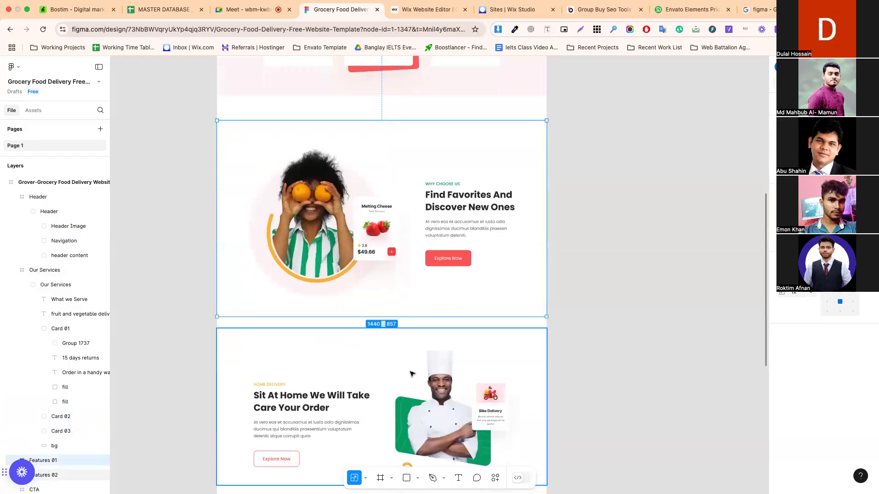
# Switch to the Move tool and select the Navigation group in the page header
pyautogui.click(366, 479)
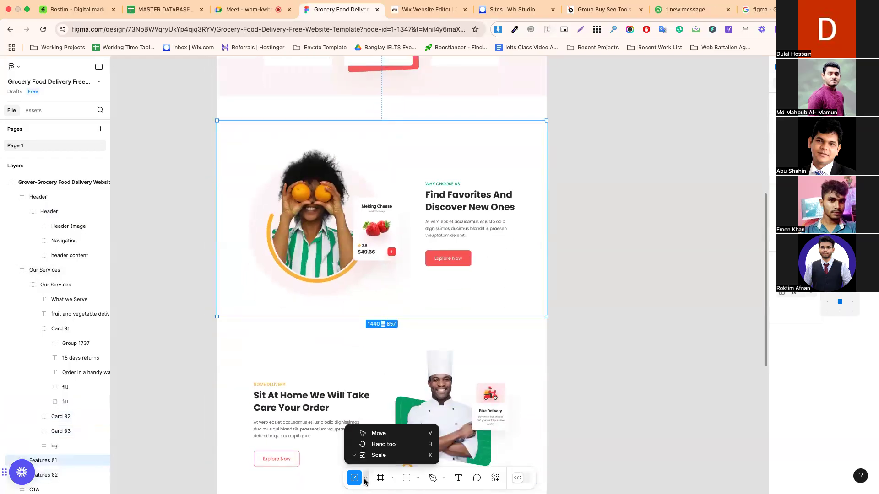
pyautogui.click(379, 433)
pyautogui.scroll(2, 375, 231)
pyautogui.scroll(13, 376, 232)
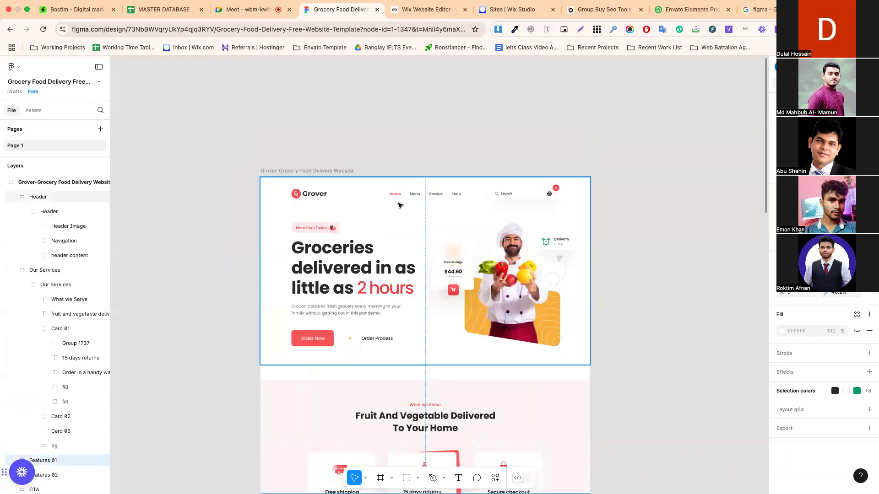
pyautogui.scroll(5, 399, 205)
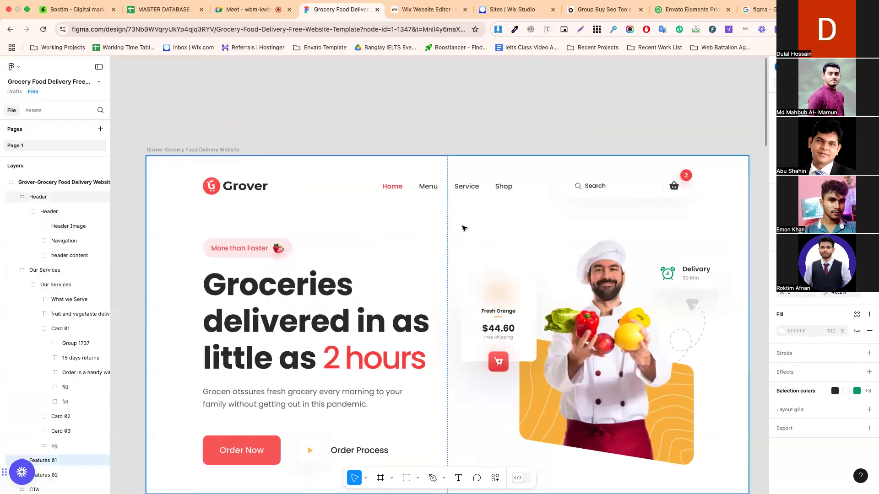
pyautogui.press('space')
pyautogui.moveTo(455, 229); pyautogui.dragTo(448, 136)
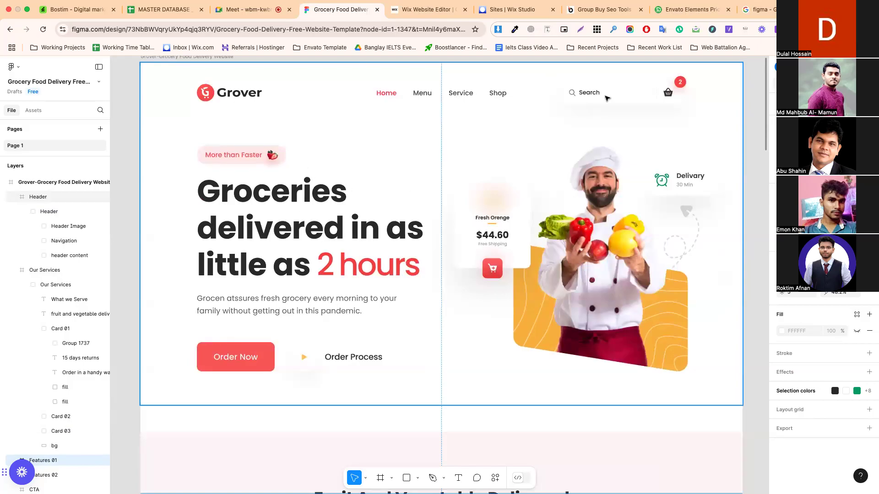
pyautogui.doubleClick(607, 98)
pyautogui.doubleClick(607, 99)
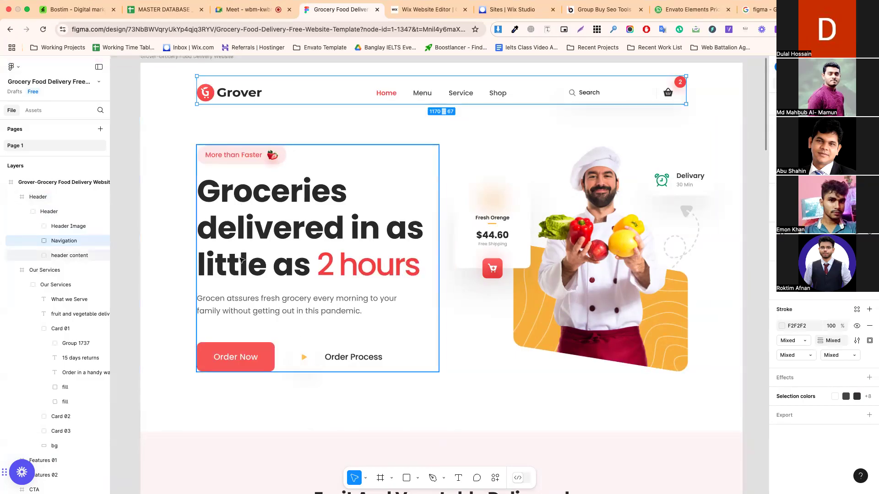
# Select the header content group and its Groceries headline text to examine the font and color settings
pyautogui.scroll(-5, 309, 317)
pyautogui.scroll(3, 303, 302)
pyautogui.click(267, 191)
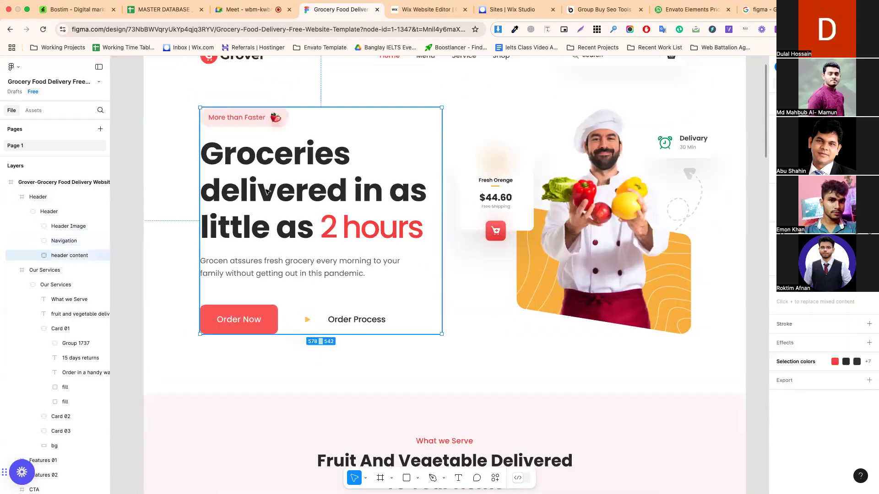
pyautogui.click(268, 192)
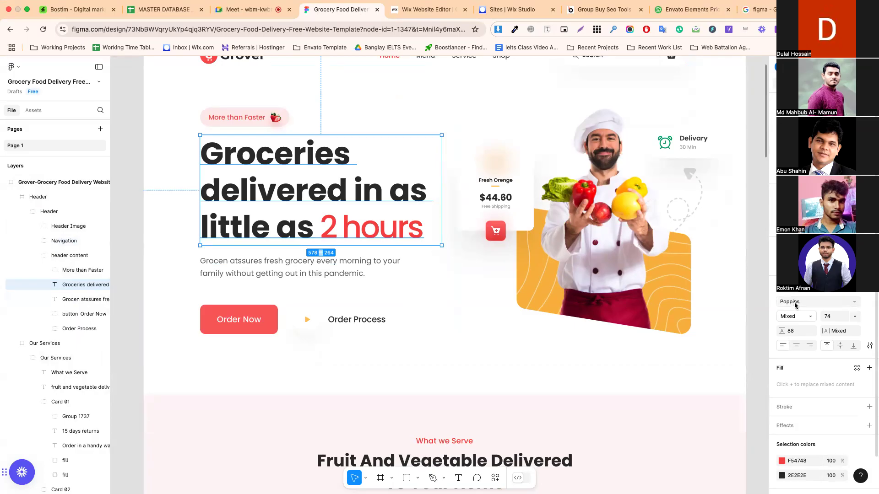
pyautogui.scroll(-2, 798, 403)
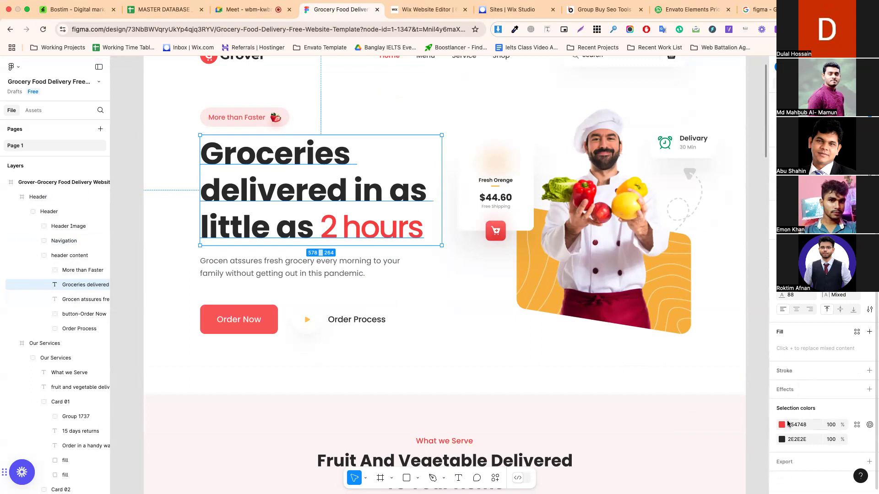
# Add a 1x PNG export setting to the Groceries headline text and show its export preview
pyautogui.click(788, 463)
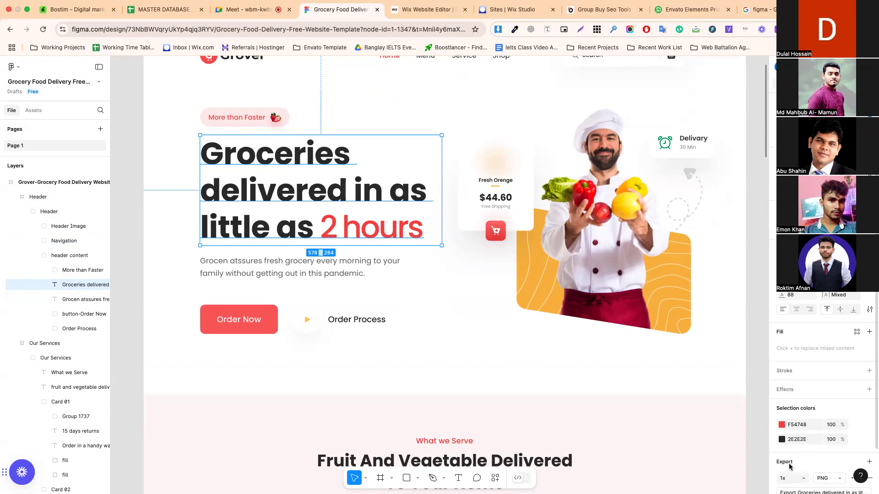
pyautogui.scroll(-2, 788, 466)
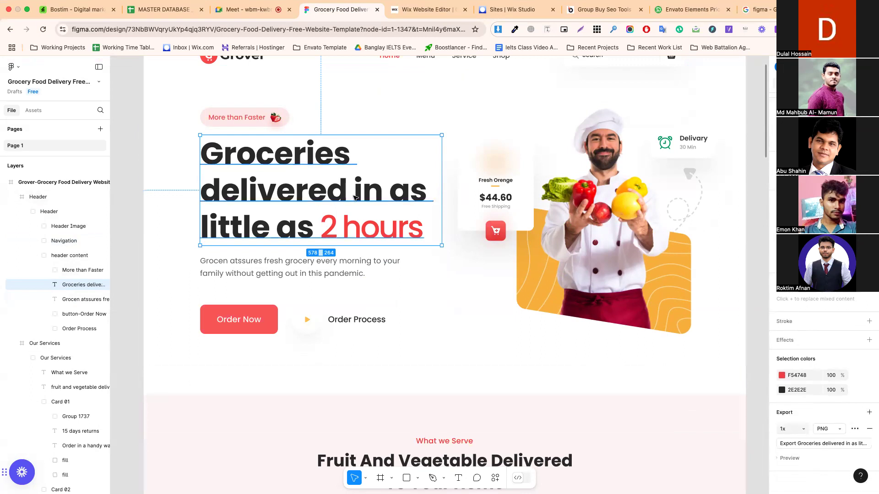
pyautogui.click(789, 460)
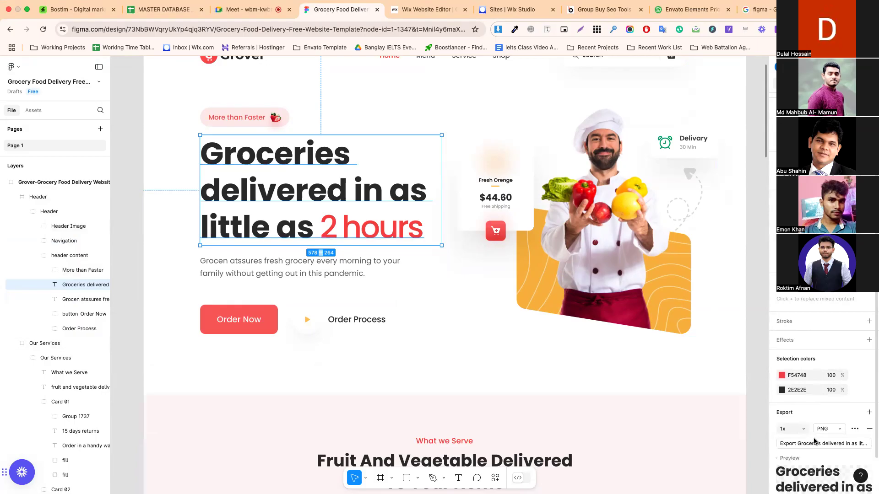
pyautogui.click(827, 429)
pyautogui.click(828, 442)
pyautogui.click(823, 427)
pyautogui.click(825, 418)
pyautogui.scroll(-2, 801, 405)
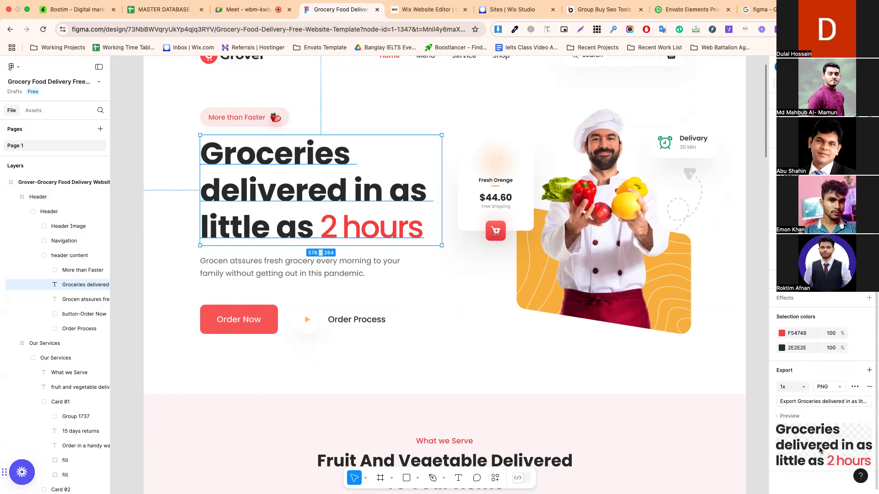
# Add a 1x PNG export setting to the Header Image group and review the available export formats
pyautogui.click(590, 237)
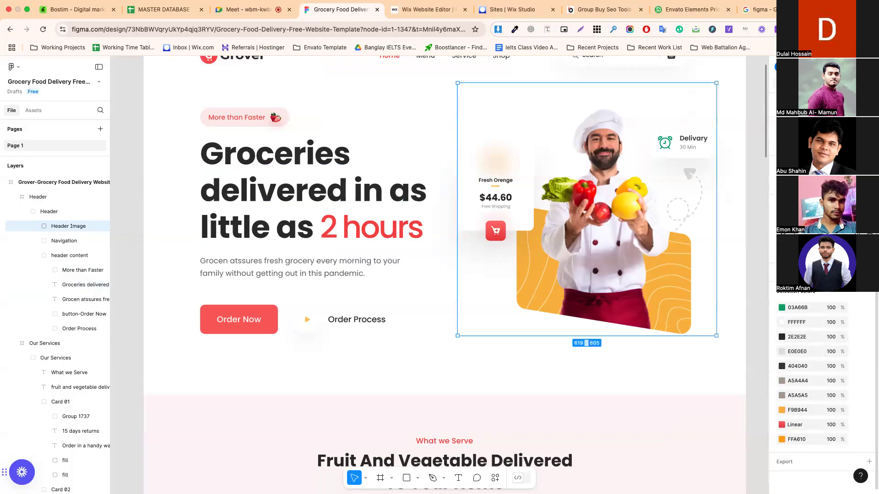
pyautogui.scroll(1, 870, 463)
pyautogui.scroll(-5, 861, 453)
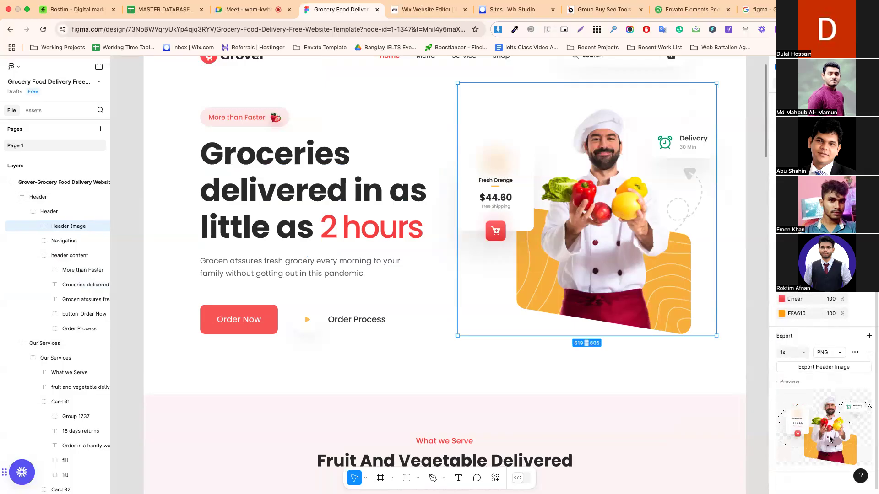
pyautogui.click(826, 354)
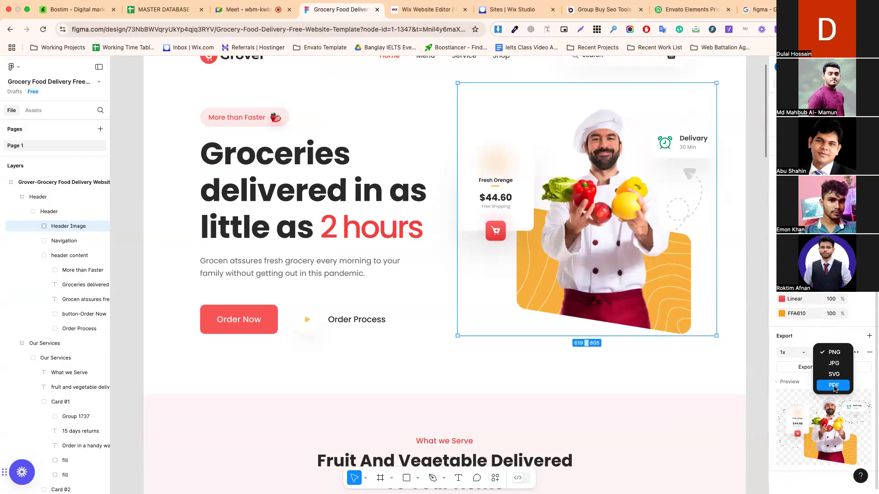
pyautogui.click(809, 339)
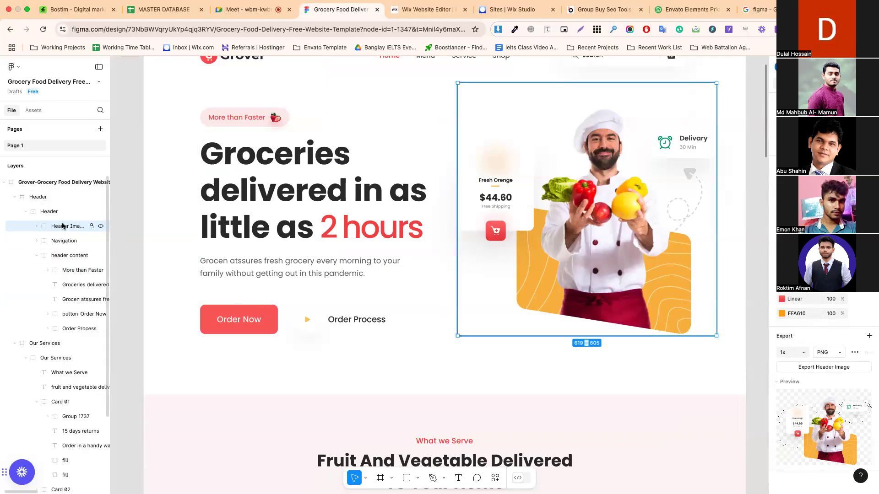
# Expand the Header Image group and inspect card 02, card 01, the image group and its nested image layer
pyautogui.click(38, 226)
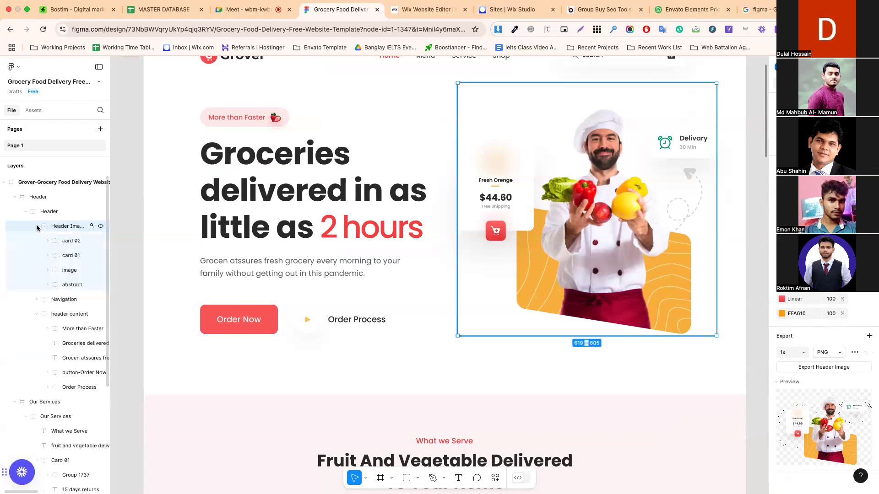
pyautogui.click(71, 241)
pyautogui.click(72, 255)
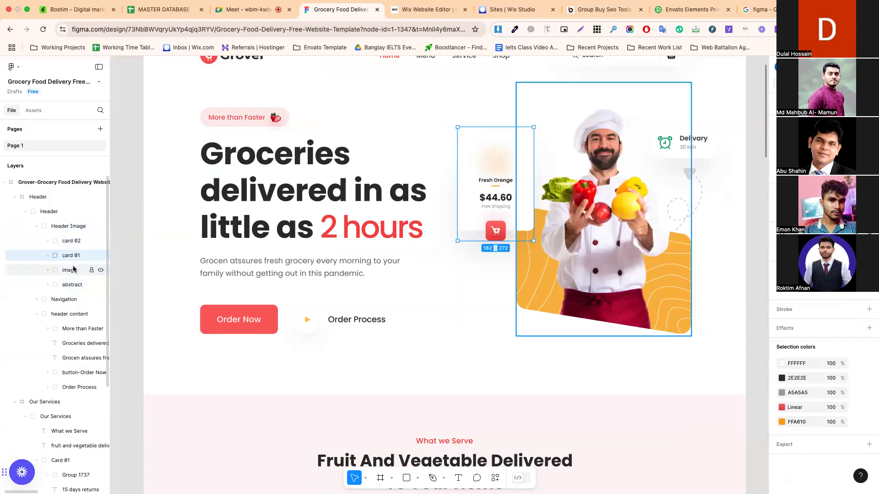
pyautogui.click(73, 268)
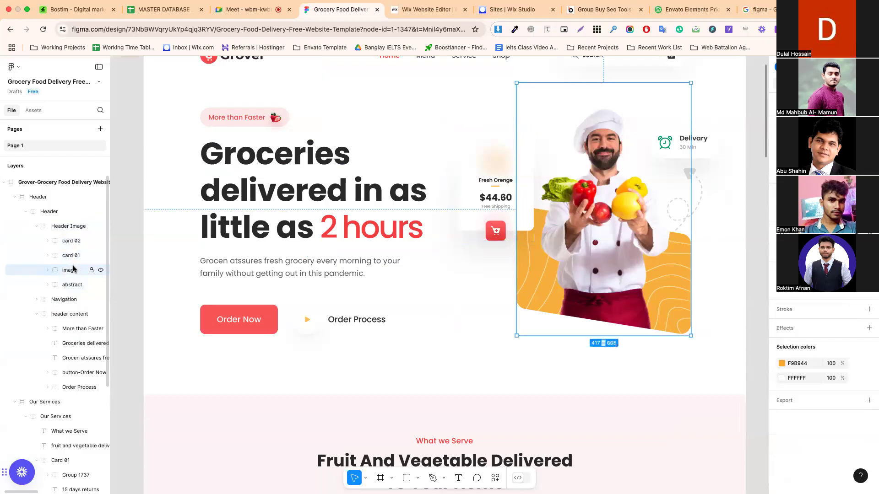
pyautogui.click(48, 271)
pyautogui.click(80, 285)
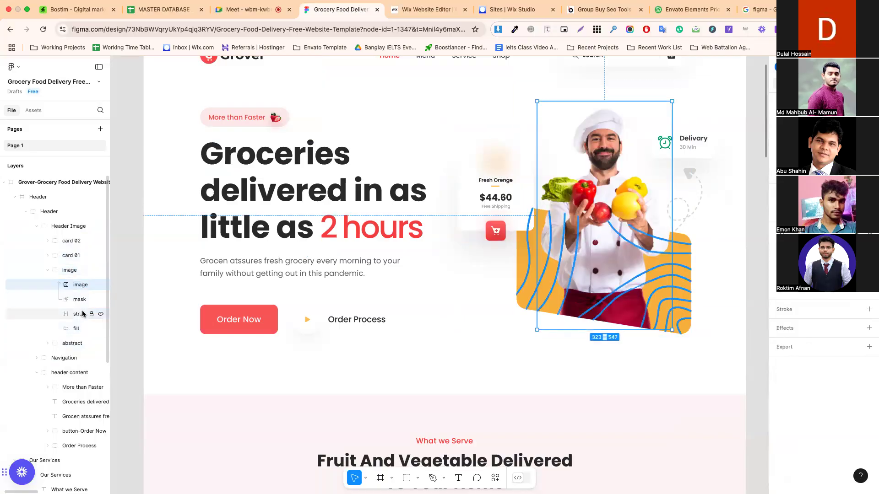
pyautogui.click(506, 308)
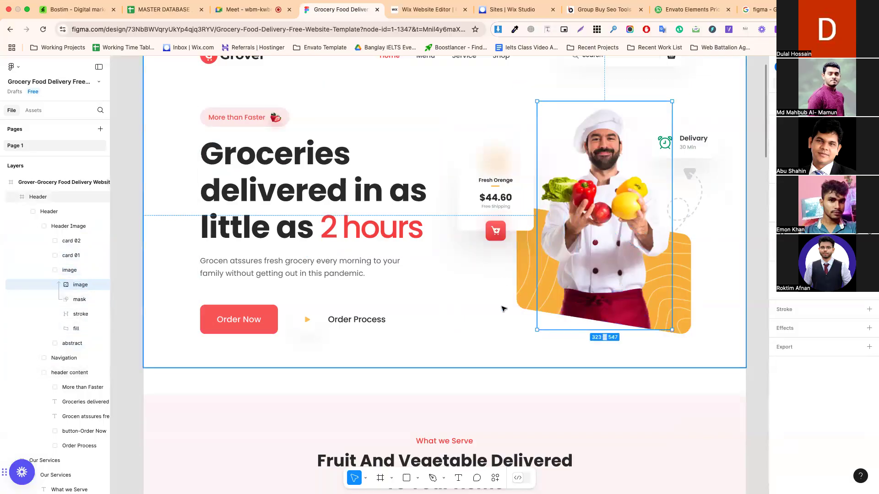
# Reselect the Header Image group, expand card 02's layers, and select the Delivary and Fresh Orenge cards on the canvas
pyautogui.doubleClick(569, 191)
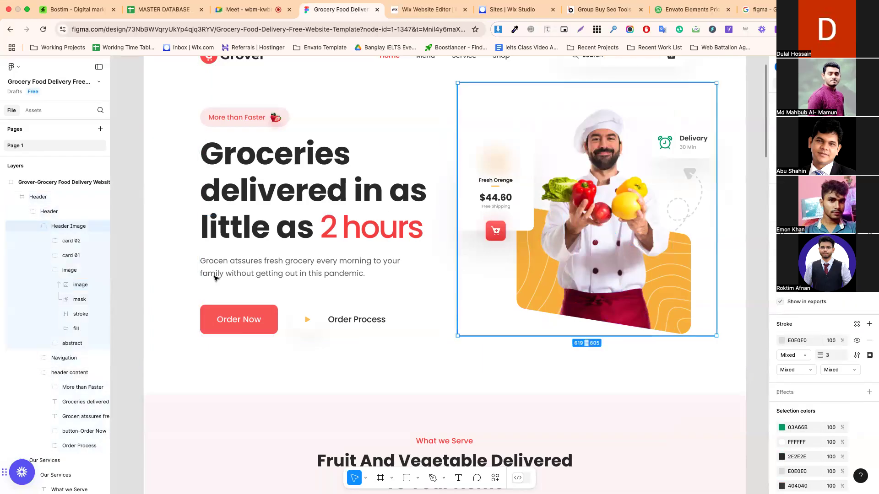
pyautogui.click(38, 226)
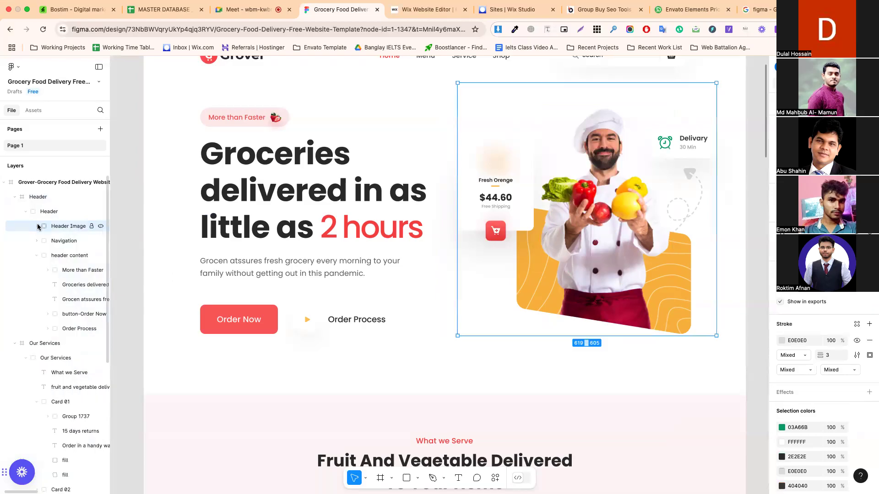
pyautogui.click(37, 226)
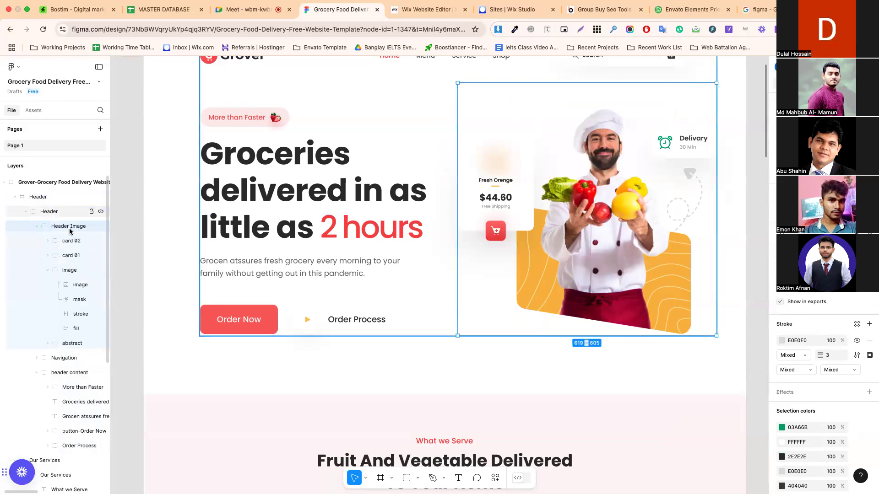
pyautogui.click(48, 241)
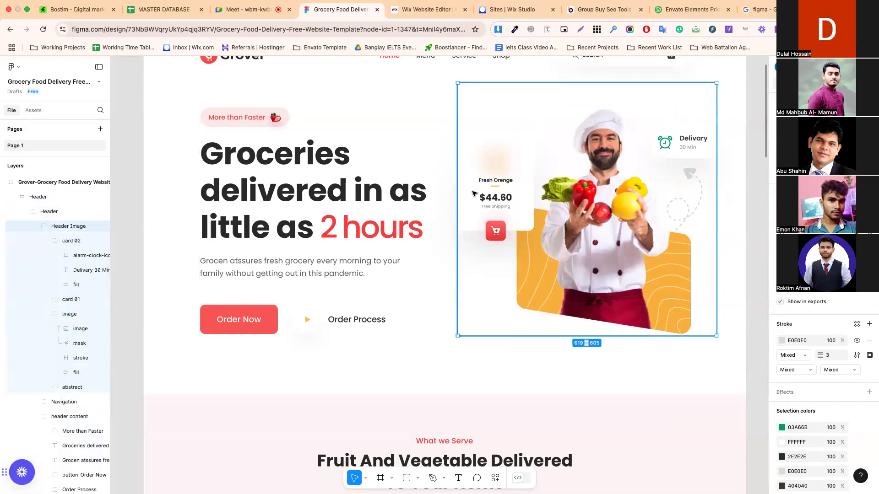
pyautogui.doubleClick(672, 154)
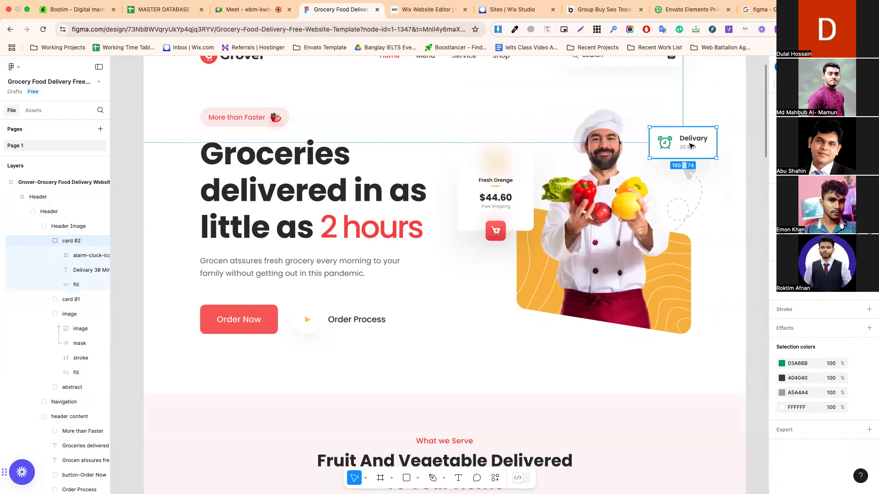
pyautogui.click(503, 190)
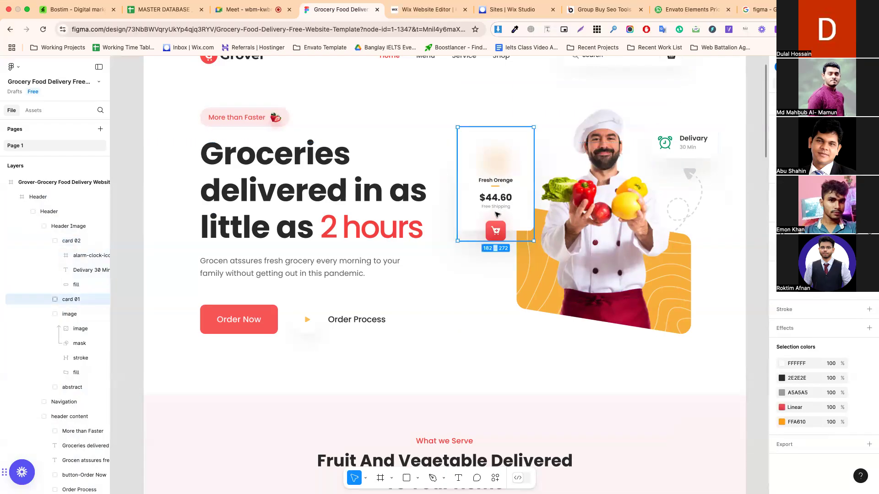
# Hide the alarm clock icon and delivery text in card 02, and add a 1x PNG export setting to the card
pyautogui.click(76, 244)
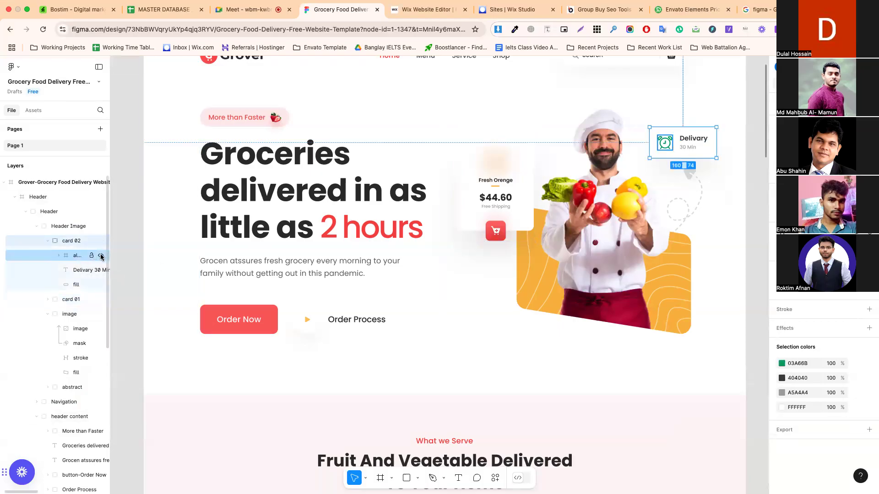
pyautogui.click(101, 257)
pyautogui.click(101, 271)
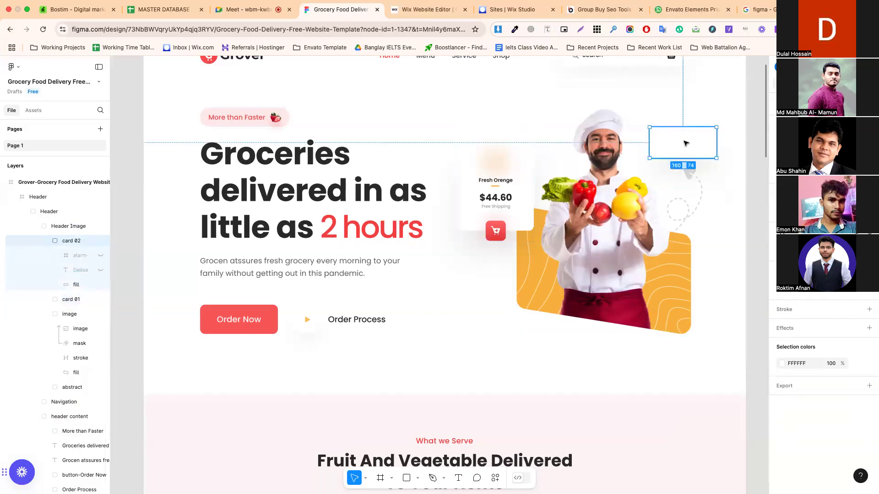
pyautogui.click(869, 386)
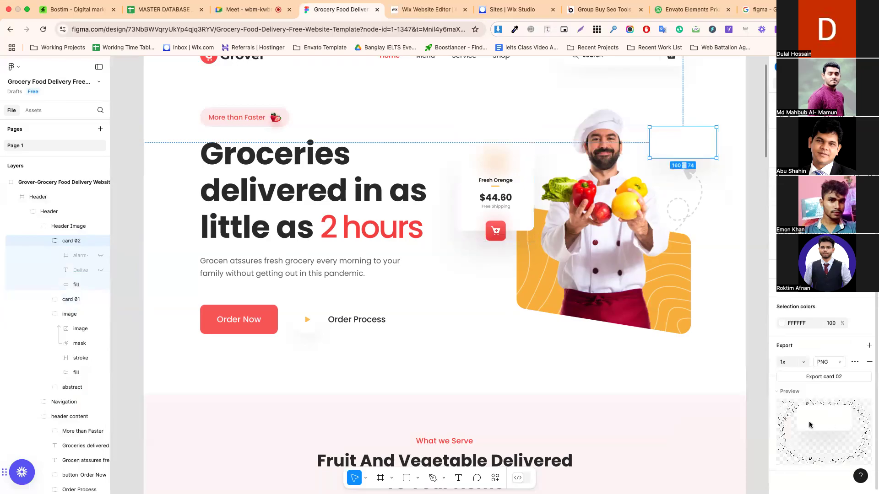
# Undo card 02's export setting and the hiding of its icon and text
pyautogui.press('super+z')
pyautogui.press('super+z')
pyautogui.press('super+z')
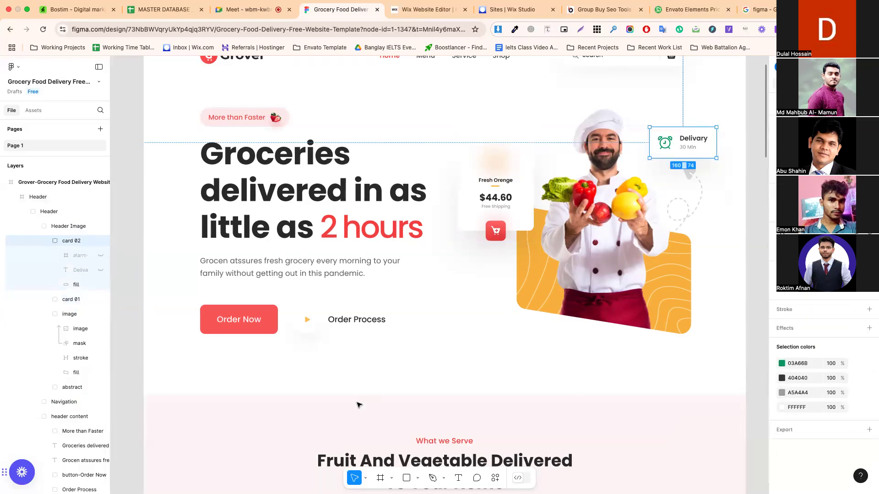
# Undo the remaining changes to card 02 so its alarm clock icon and delivery text are shown again
pyautogui.press('super+z')
pyautogui.press('super+z')
pyautogui.press('super+z')
pyautogui.press('super+z')
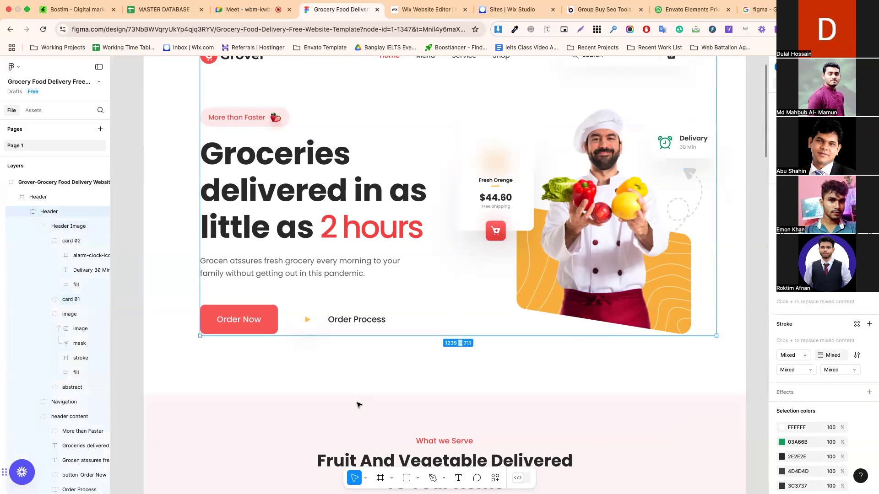
pyautogui.scroll(5, 440, 300)
pyautogui.scroll(-3, 439, 299)
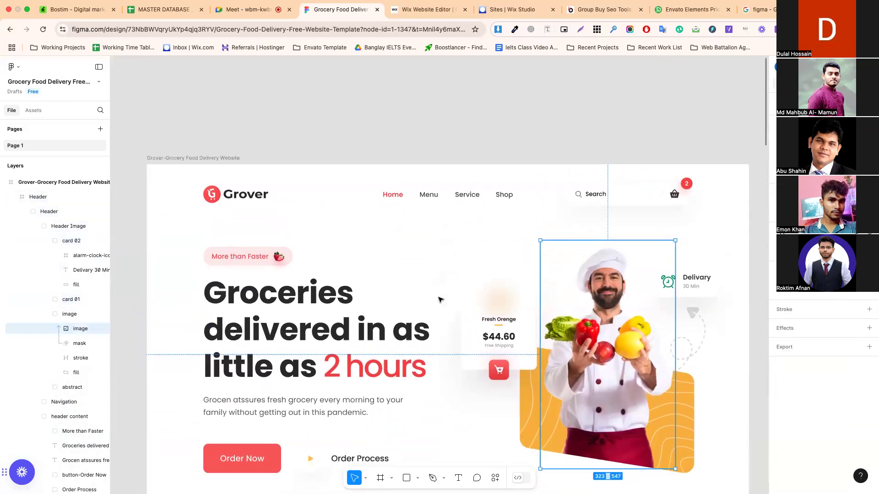
pyautogui.scroll(-1, 440, 299)
# Select the hero heading text and copy its dark color value 2E2E2E
pyautogui.click(425, 189)
pyautogui.scroll(-2, 427, 275)
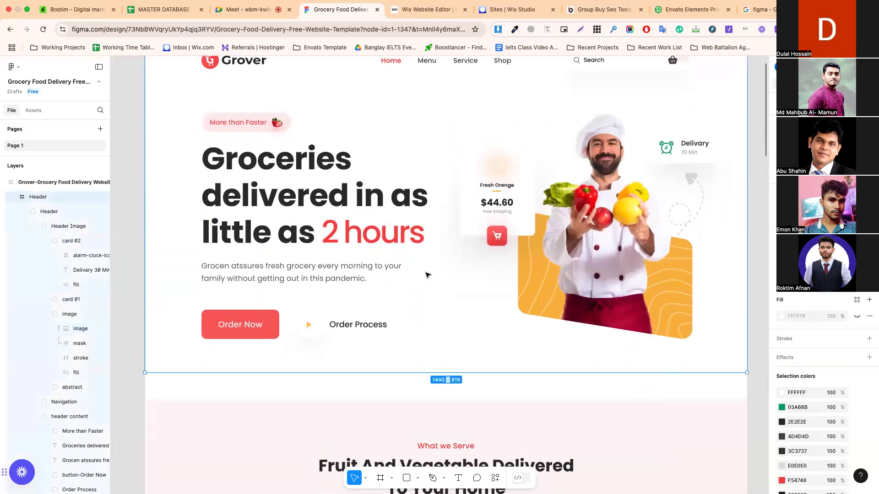
pyautogui.scroll(2, 427, 275)
pyautogui.doubleClick(272, 251)
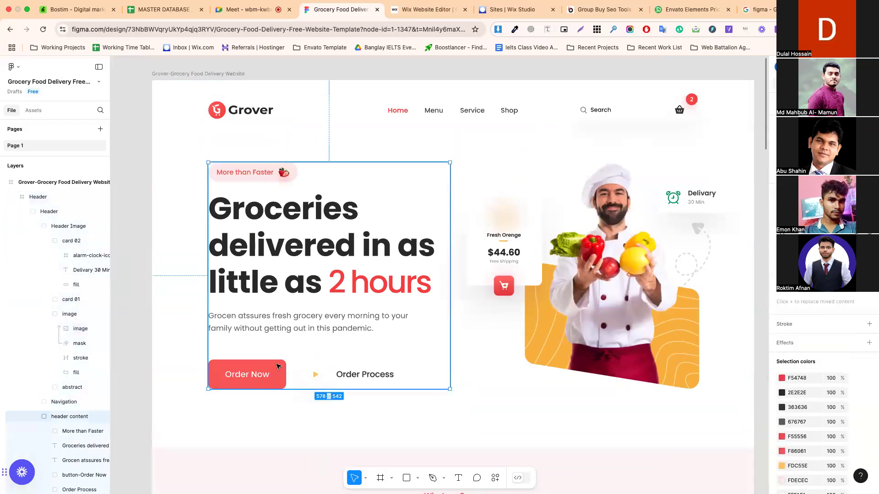
pyautogui.doubleClick(272, 252)
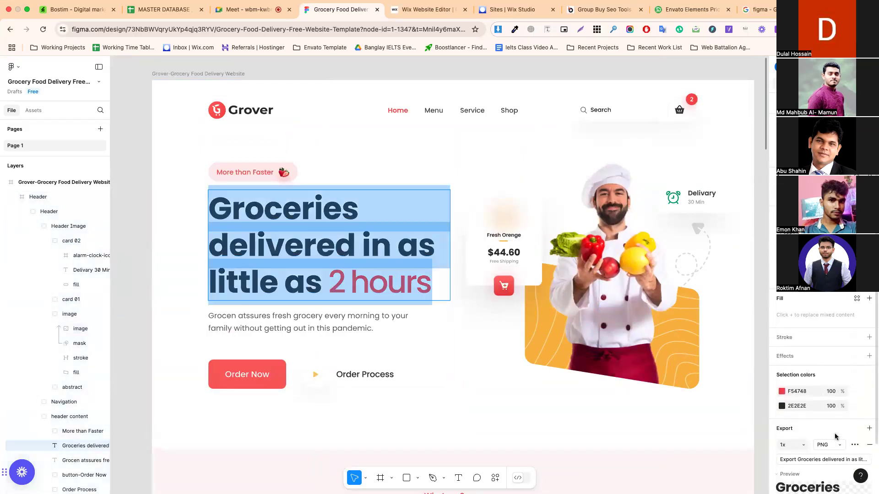
pyautogui.click(795, 406)
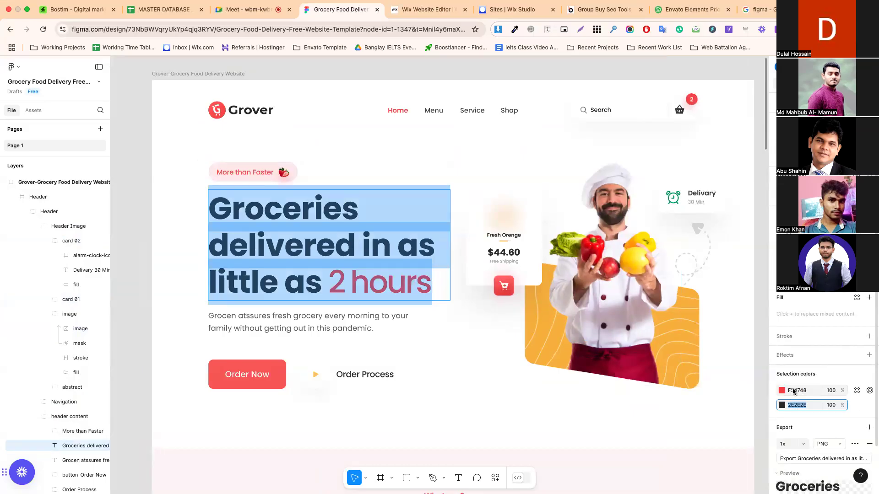
# Switch to the Wix editor and set the color theme's black base color to #2E2E2E
pyautogui.click(426, 9)
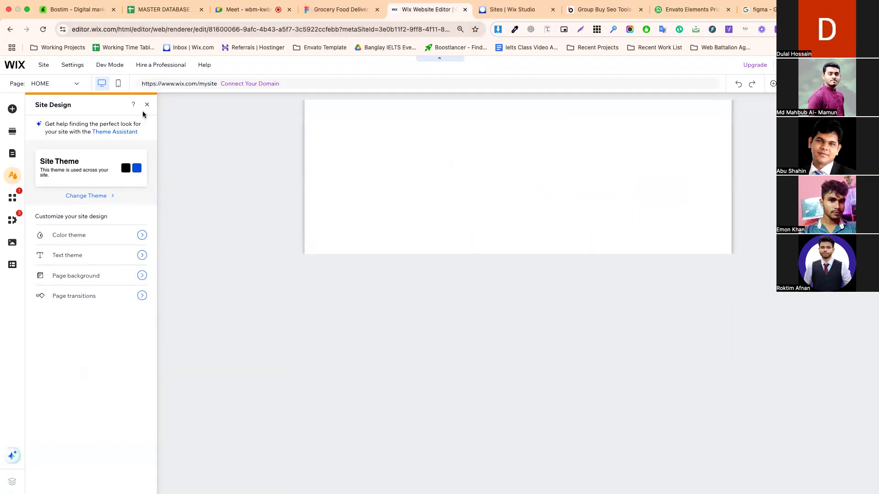
pyautogui.click(87, 237)
pyautogui.click(125, 219)
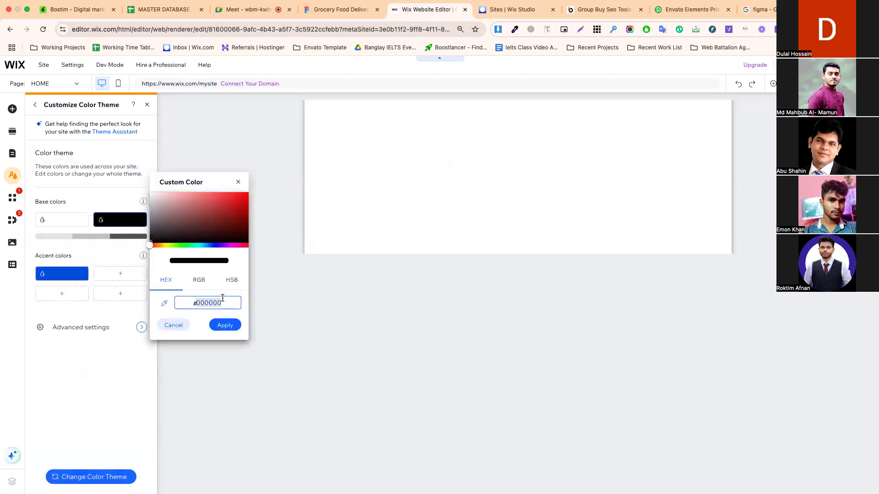
pyautogui.click(224, 325)
# Copy the hero heading's red F54748 from Figma and apply it to the darkest base shade in the Wix color theme
pyautogui.click(136, 238)
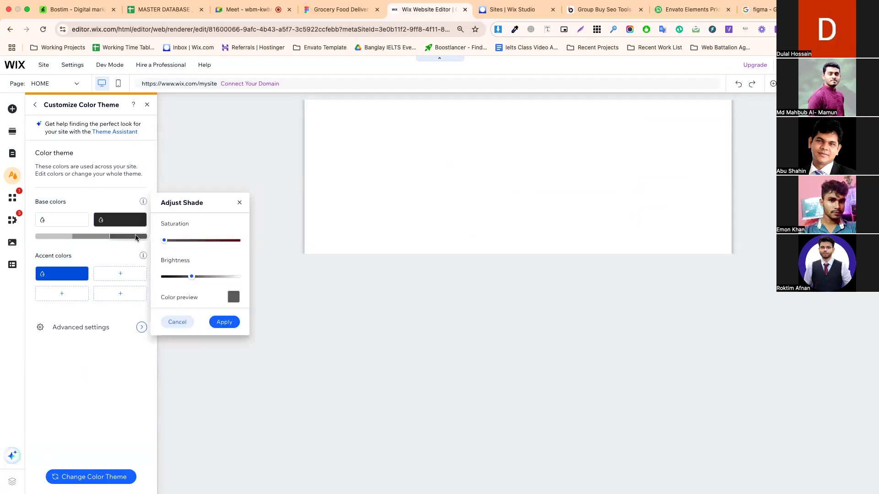
pyautogui.click(339, 10)
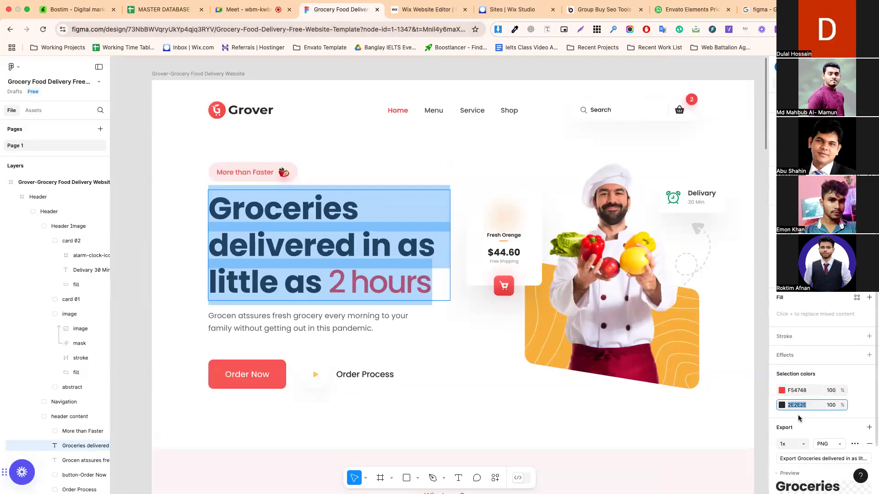
pyautogui.click(797, 392)
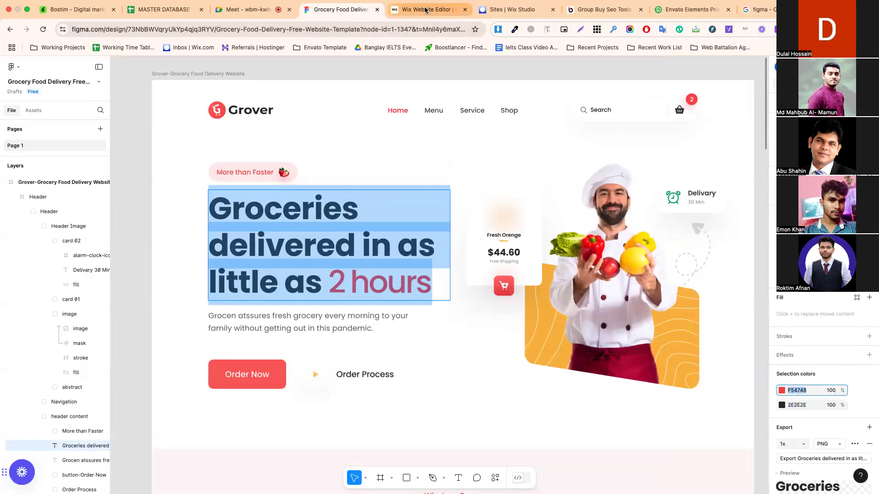
pyautogui.click(426, 9)
pyautogui.click(233, 297)
pyautogui.moveTo(303, 348); pyautogui.dragTo(321, 347)
pyautogui.write('F54748')
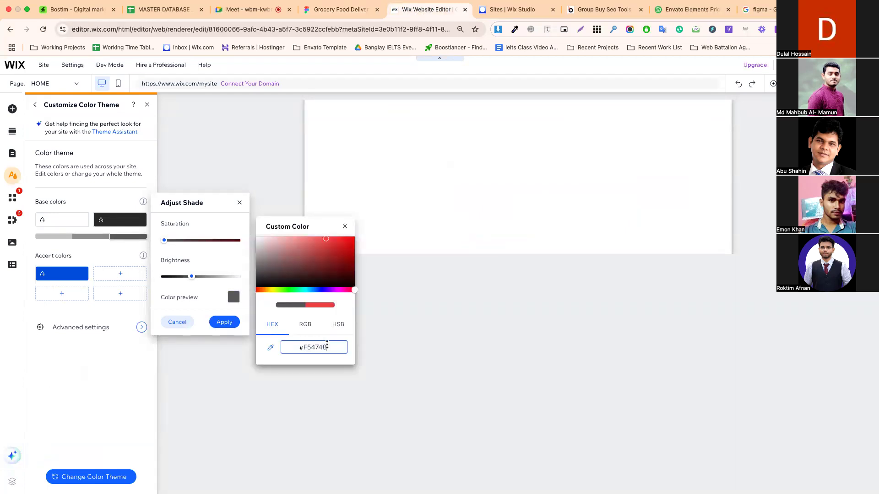
pyautogui.click(223, 322)
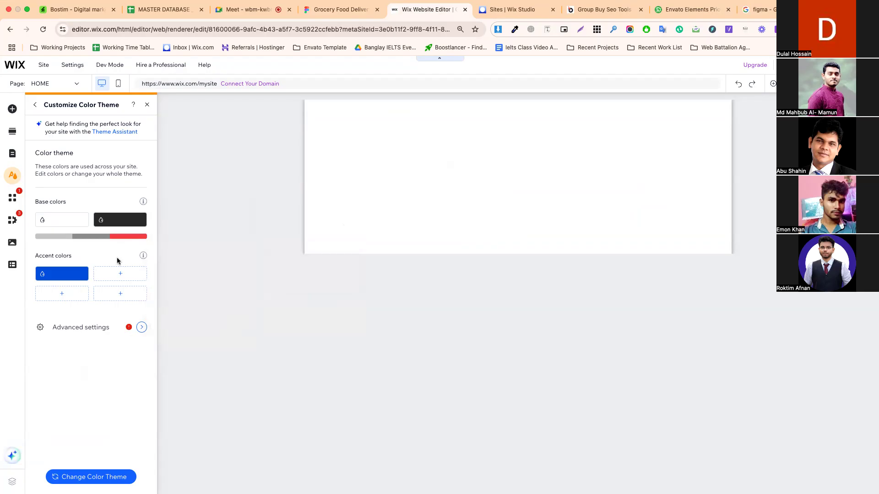
# Switch to Figma, select the paragraph text below the hero heading and copy its fill color 676767
pyautogui.click(342, 9)
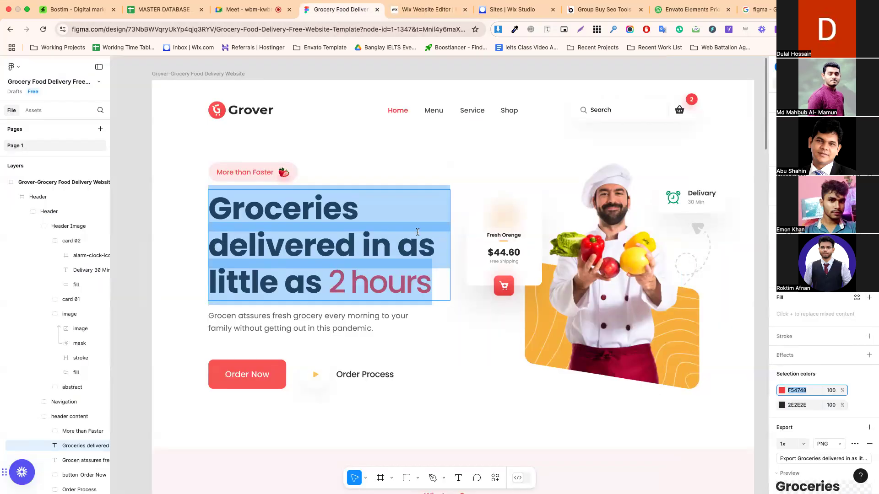
pyautogui.click(352, 326)
pyautogui.tripleClick(352, 326)
pyautogui.click(804, 385)
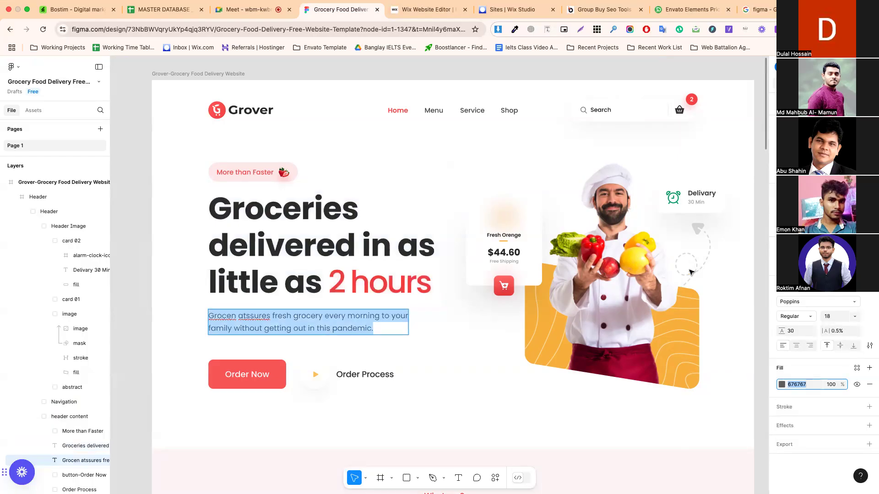
# Back in Wix, set the middle base shade of the color theme to #676767
pyautogui.click(430, 10)
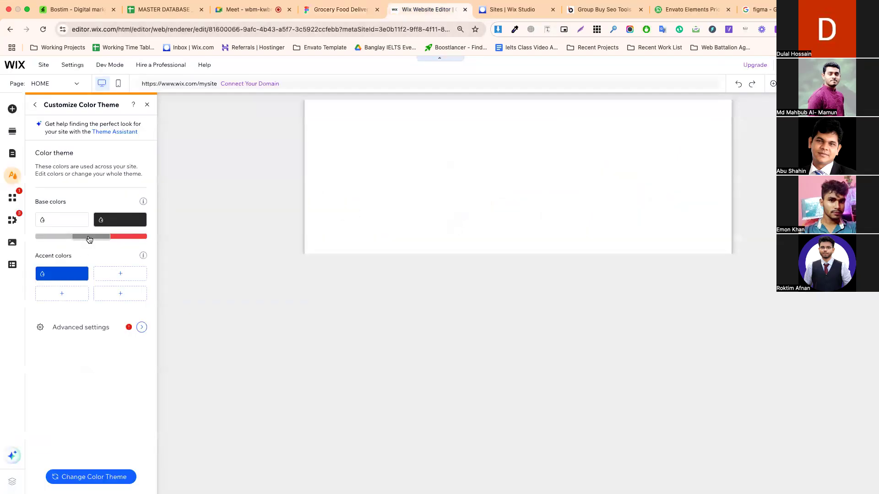
pyautogui.click(89, 238)
pyautogui.click(196, 297)
pyautogui.click(296, 345)
pyautogui.doubleClick(296, 345)
pyautogui.write('676767')
pyautogui.click(179, 300)
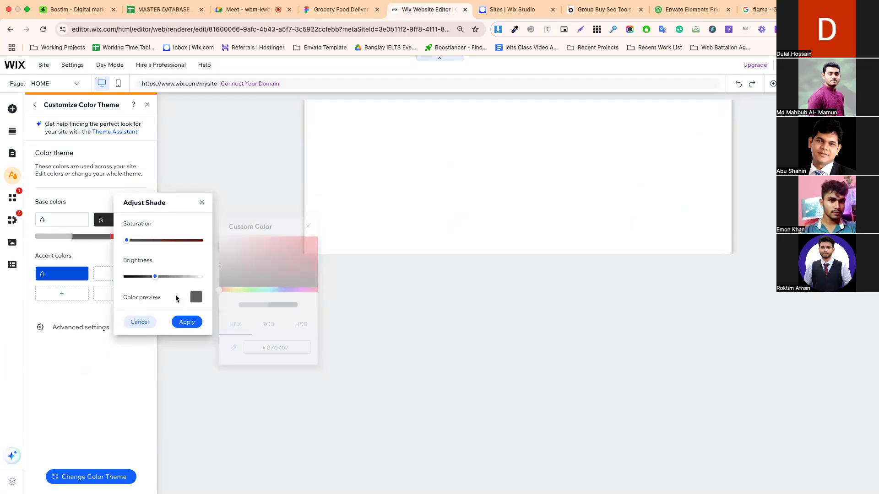
pyautogui.click(185, 321)
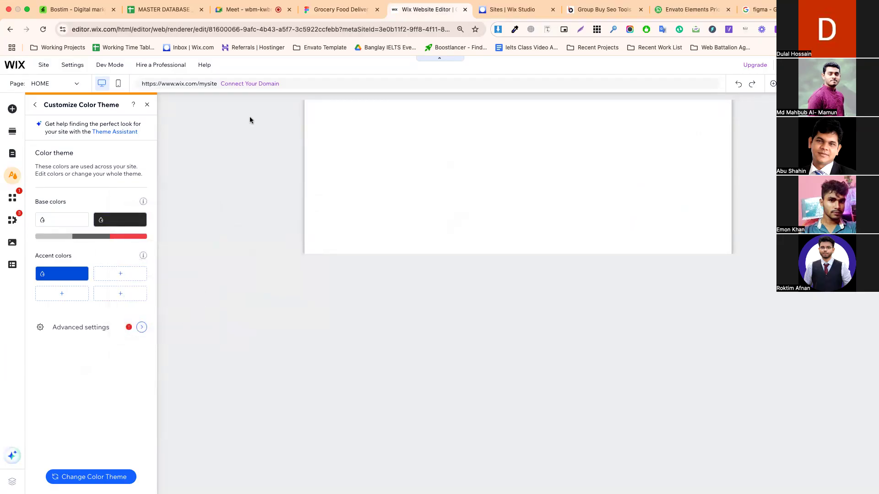
# Return to Figma and select the Order Now button's background shape to get its color F86061
pyautogui.click(345, 11)
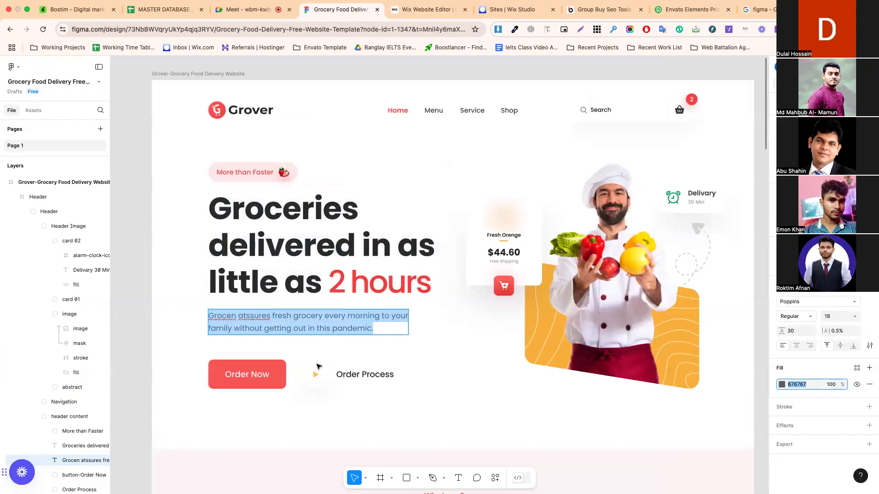
pyautogui.scroll(-3, 319, 366)
pyautogui.click(269, 274)
pyautogui.click(292, 285)
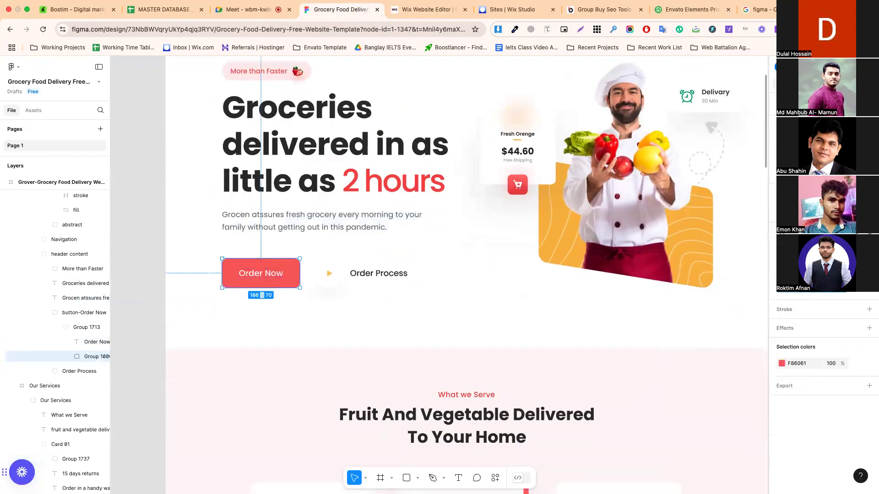
# Switch to Wix and set the first accent color of the color theme to #F86061
pyautogui.click(429, 9)
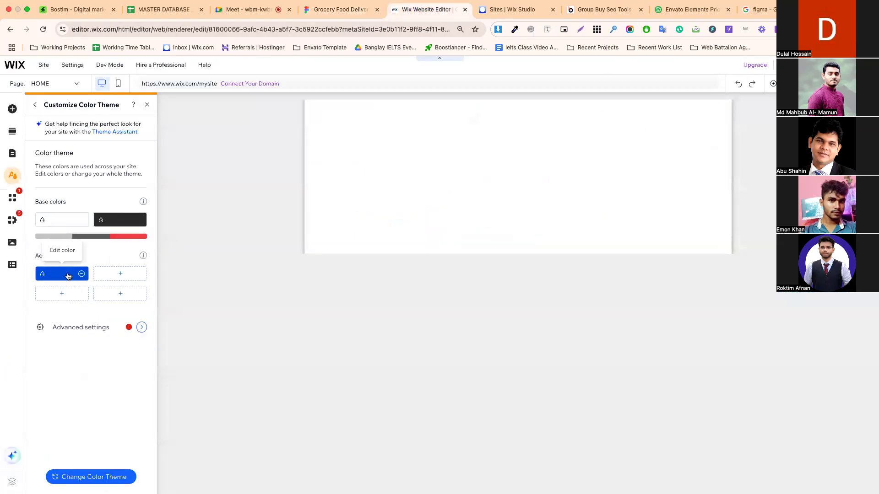
pyautogui.click(68, 276)
pyautogui.click(178, 360)
pyautogui.press('super+a')
pyautogui.write('#F86061')
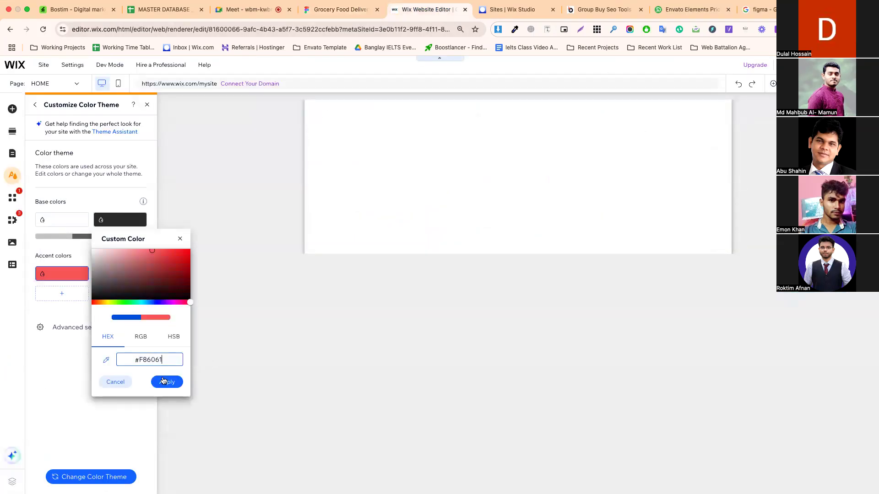
pyautogui.click(165, 381)
# In the color theme's advanced settings, assign the red theme shade to subtitles and the gray #676767 to body text
pyautogui.click(137, 332)
pyautogui.scroll(-2, 82, 359)
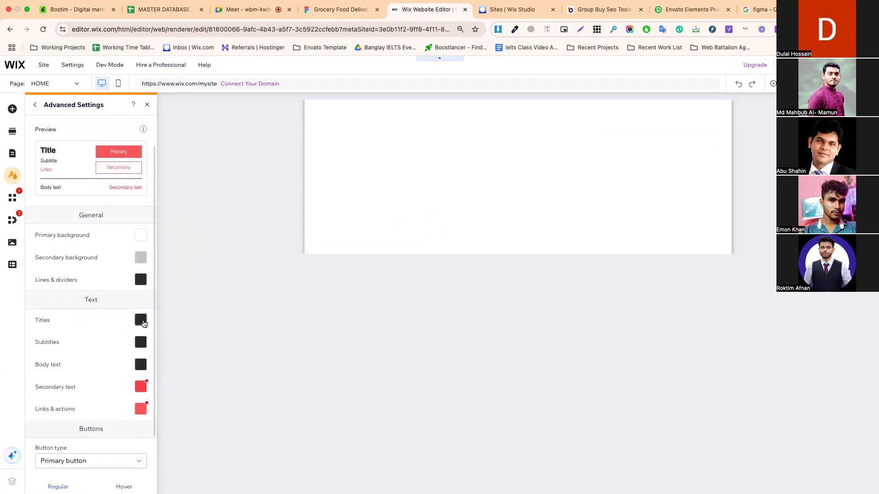
pyautogui.click(140, 342)
pyautogui.click(231, 350)
pyautogui.click(89, 360)
pyautogui.click(140, 364)
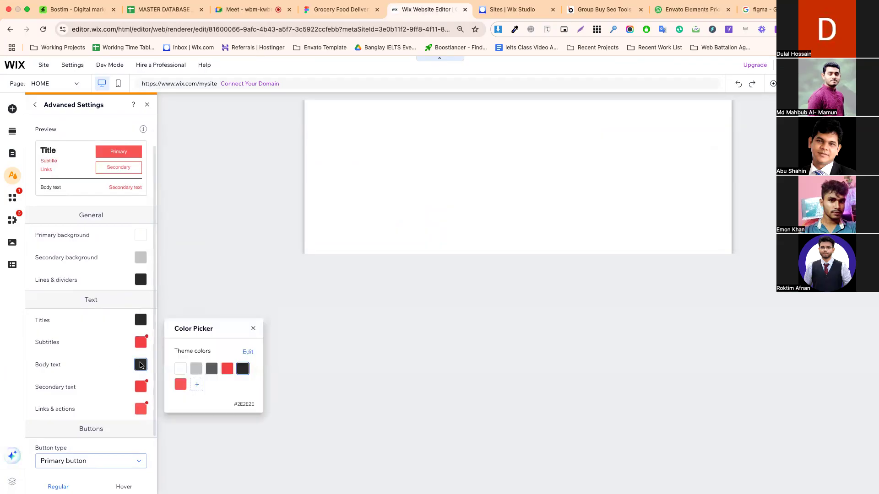
pyautogui.click(214, 370)
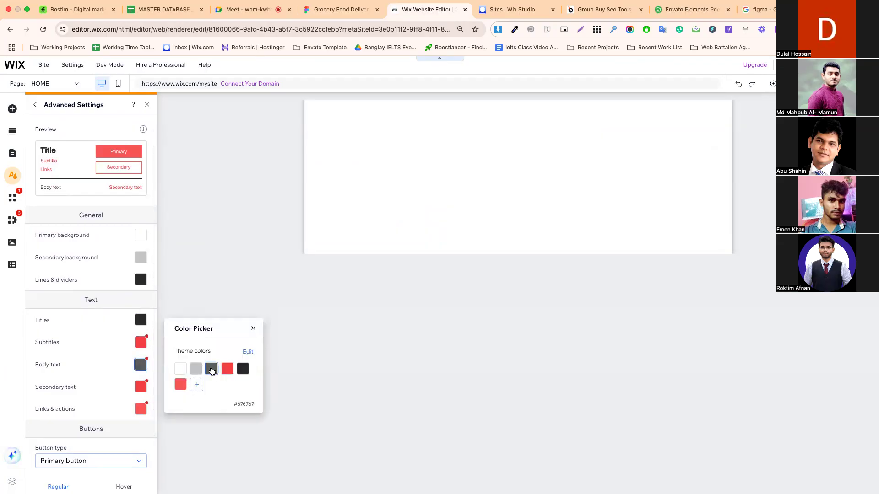
pyautogui.click(104, 391)
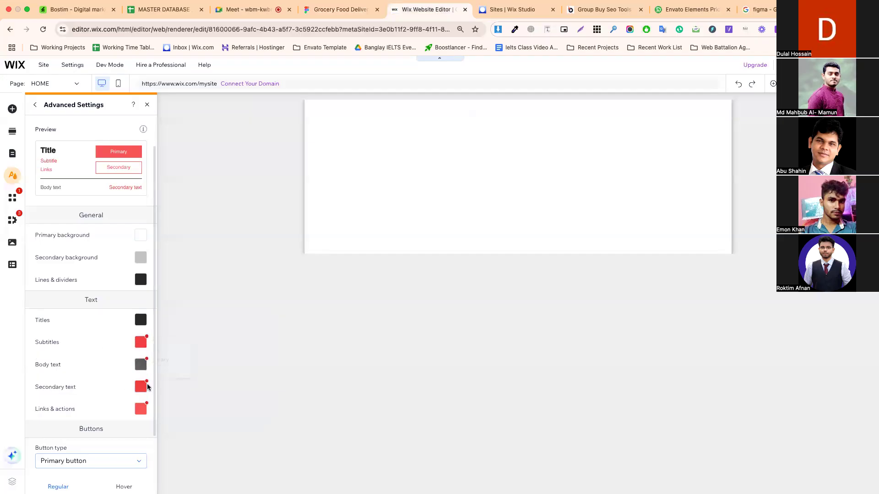
pyautogui.click(140, 409)
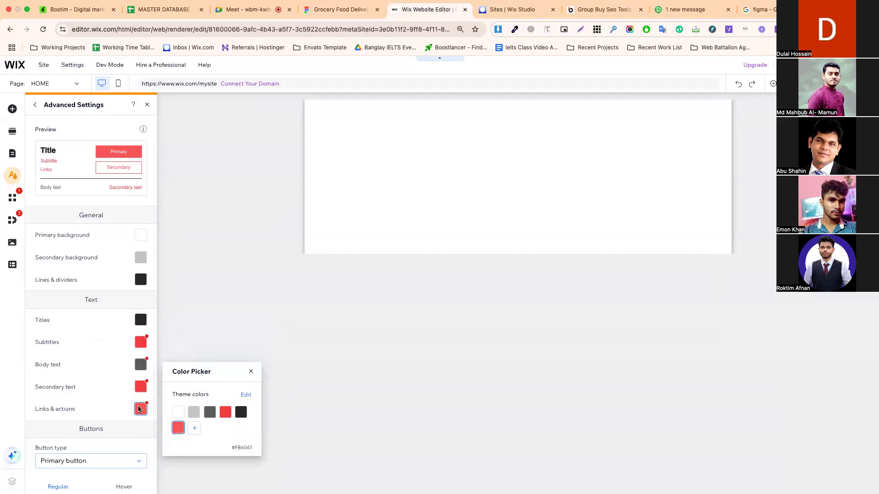
pyautogui.click(122, 401)
pyautogui.scroll(-2, 128, 365)
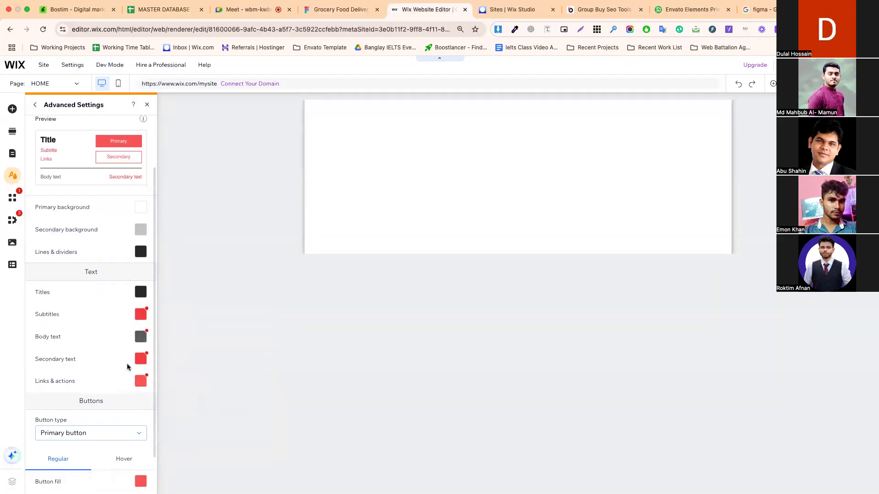
pyautogui.scroll(1, 121, 339)
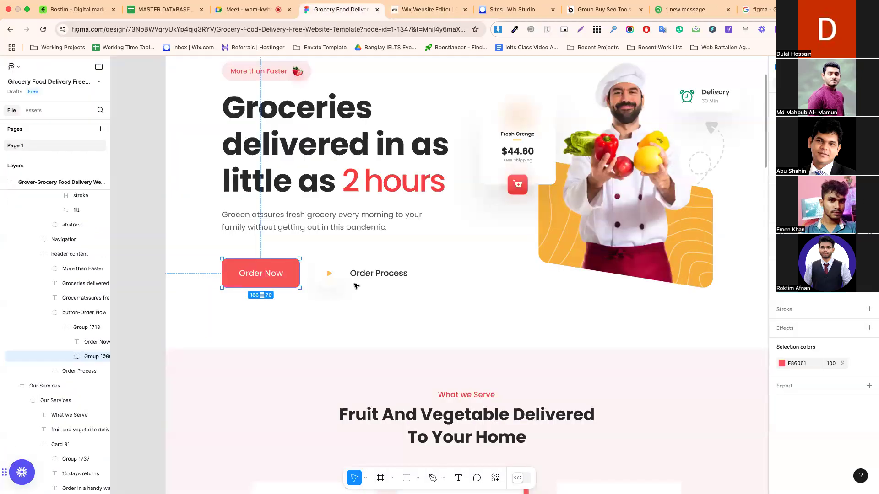
# Switch to Figma, select the Our Services section and copy its pale pink background color FEF5F5
pyautogui.click(339, 11)
pyautogui.scroll(-3, 347, 330)
pyautogui.click(304, 286)
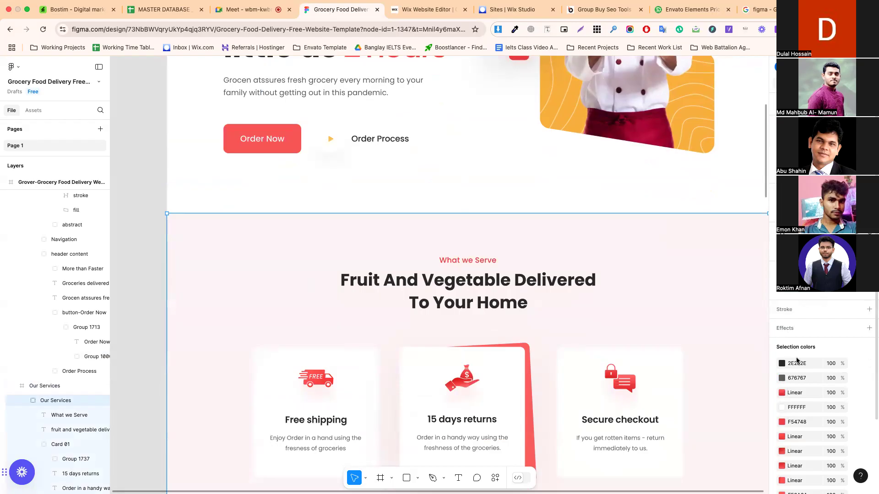
pyautogui.scroll(-2, 797, 361)
pyautogui.click(799, 425)
pyautogui.press('super+c')
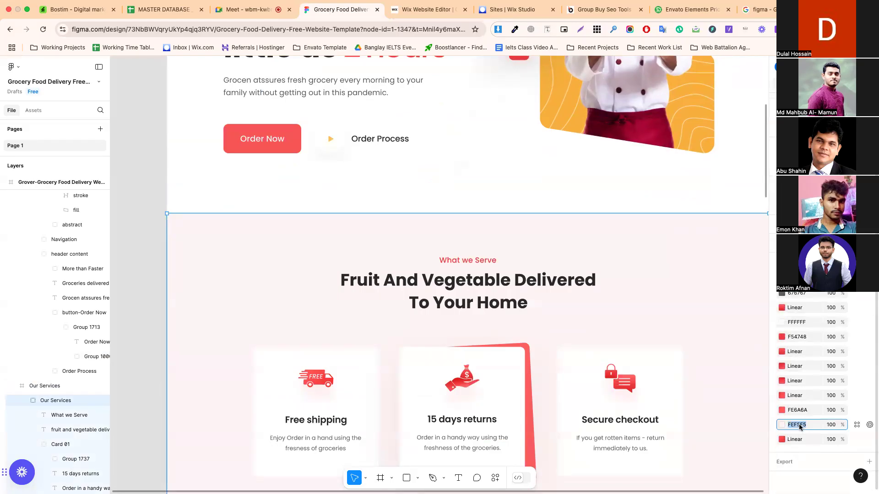
# In Wix, set the theme's secondary background to the custom color #FEF5F5 and leave the advanced settings
pyautogui.click(419, 10)
pyautogui.click(141, 248)
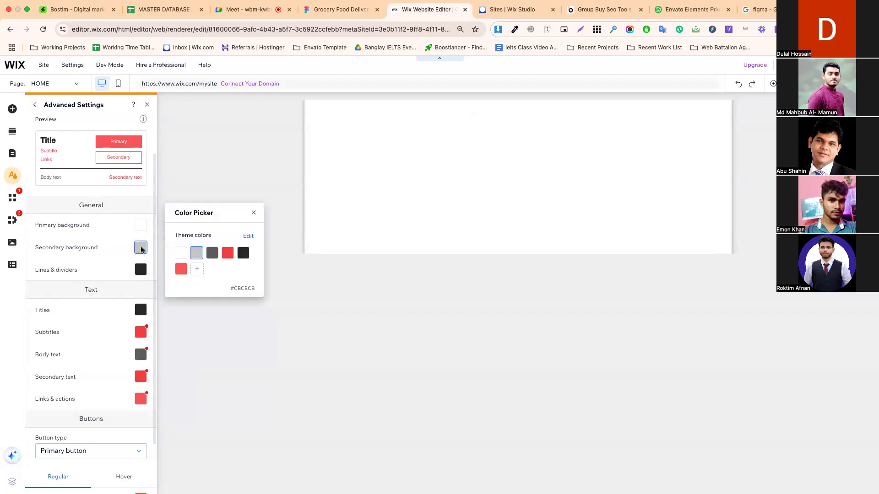
pyautogui.click(198, 274)
pyautogui.doubleClick(230, 333)
pyautogui.press('super+v')
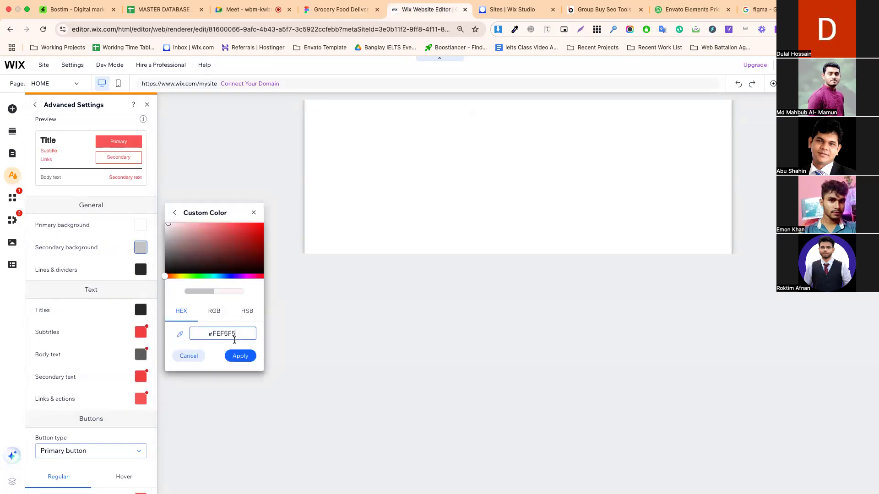
pyautogui.click(240, 356)
pyautogui.click(121, 257)
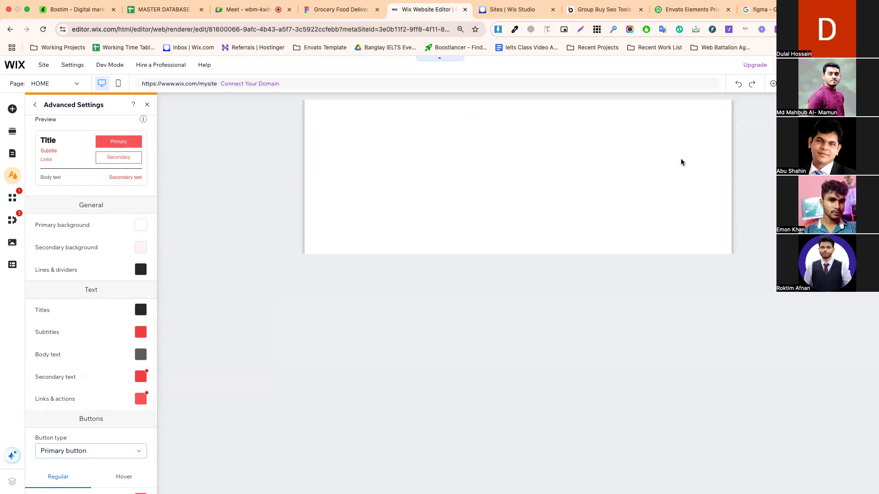
pyautogui.click(773, 83)
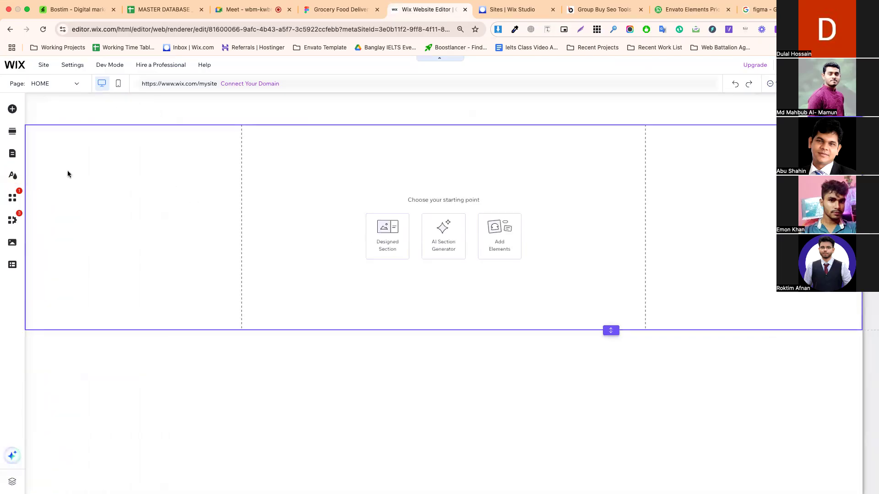
# Open the color theme's advanced settings and compare the primary button colors with the Order Now button in Figma
pyautogui.click(16, 177)
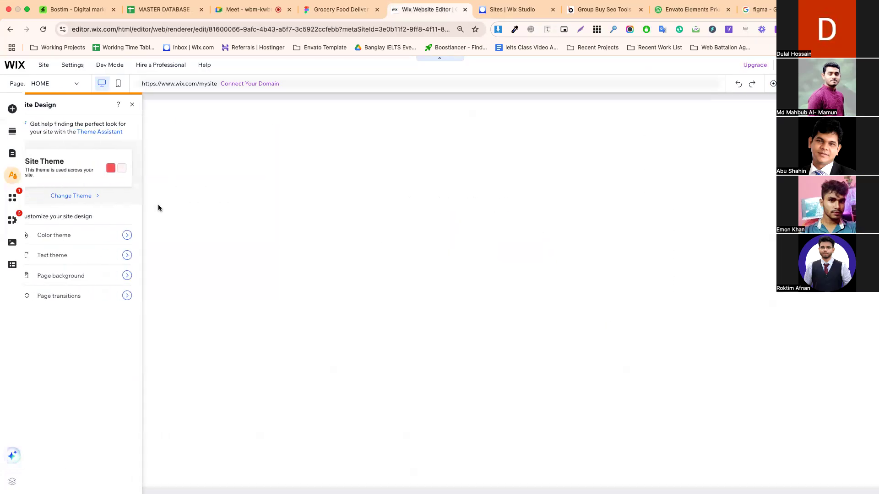
pyautogui.click(100, 238)
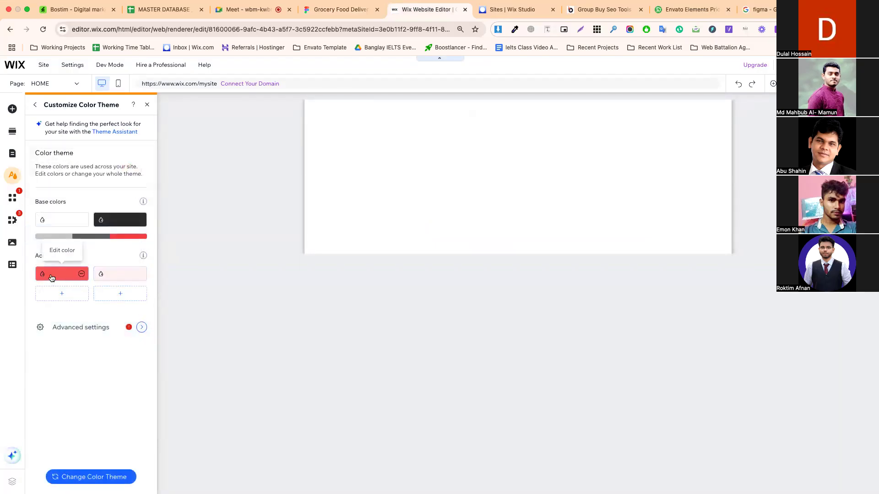
pyautogui.click(120, 337)
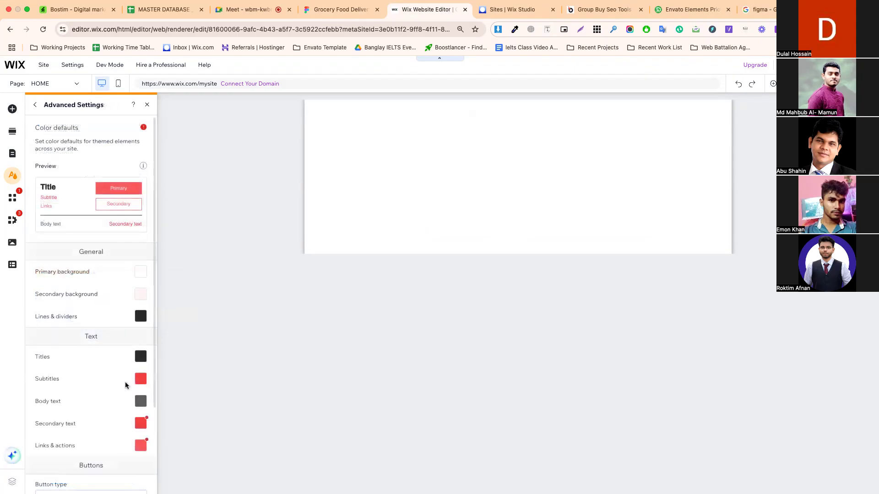
pyautogui.scroll(-5, 100, 463)
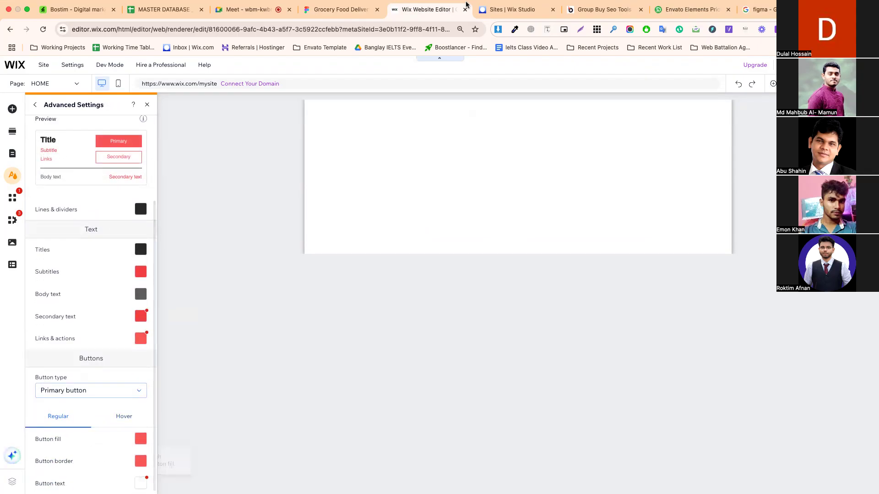
pyautogui.click(343, 10)
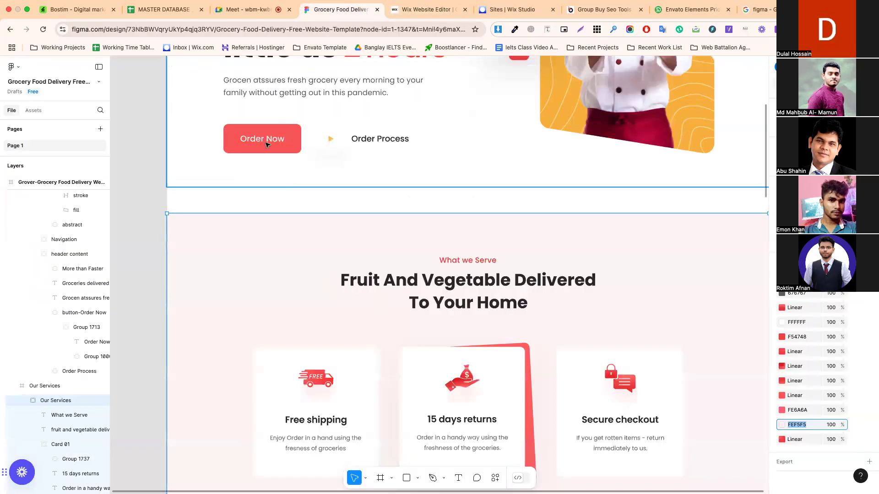
pyautogui.click(424, 9)
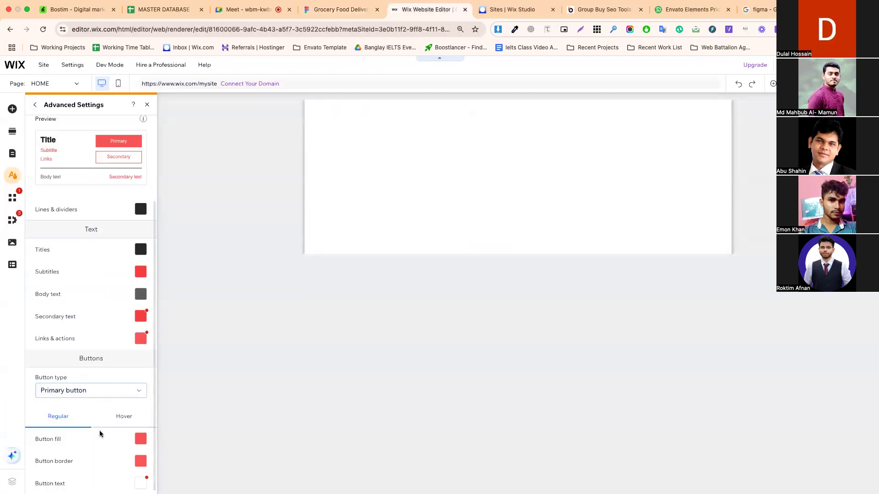
# Set the primary button's hover fill and border to #2E2E2E and its hover text to white, and leave the advanced settings
pyautogui.click(127, 428)
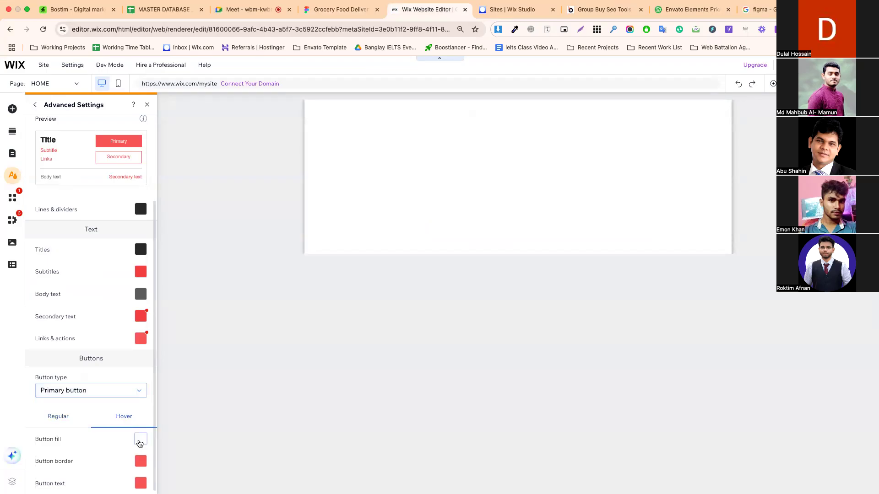
pyautogui.click(140, 440)
pyautogui.click(242, 446)
pyautogui.click(140, 460)
pyautogui.click(140, 460)
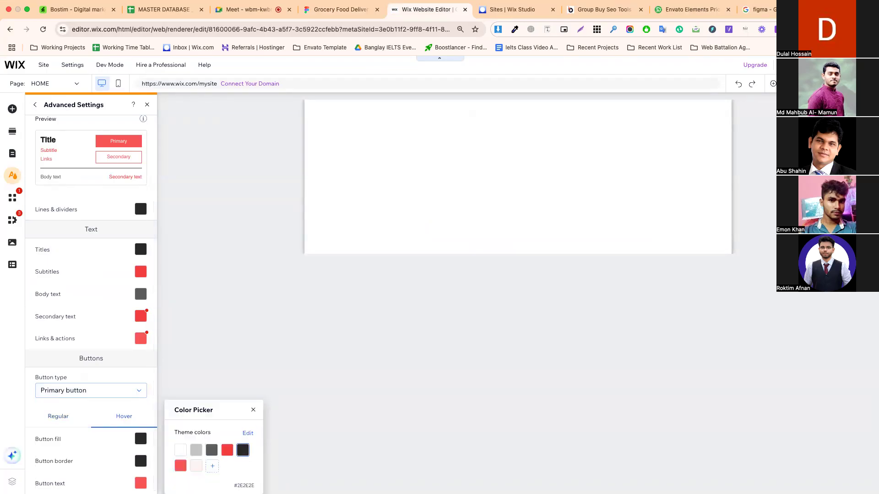
pyautogui.click(140, 483)
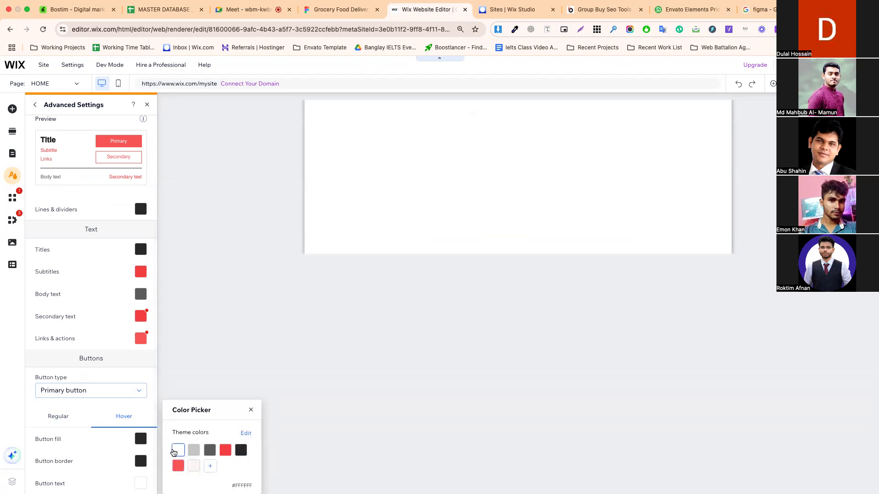
pyautogui.click(100, 460)
pyautogui.scroll(3, 96, 283)
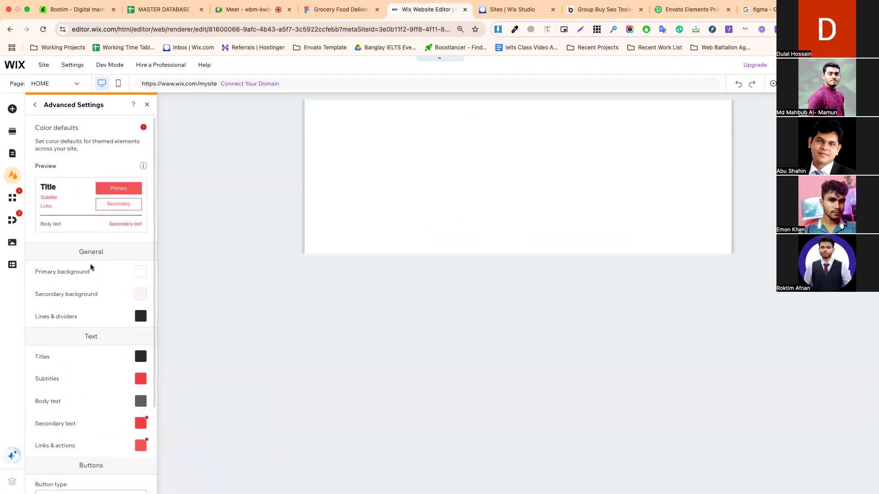
pyautogui.click(35, 105)
# Save the site under the suggested free Wix.com domain and dismiss the save confirmation
pyautogui.click(857, 65)
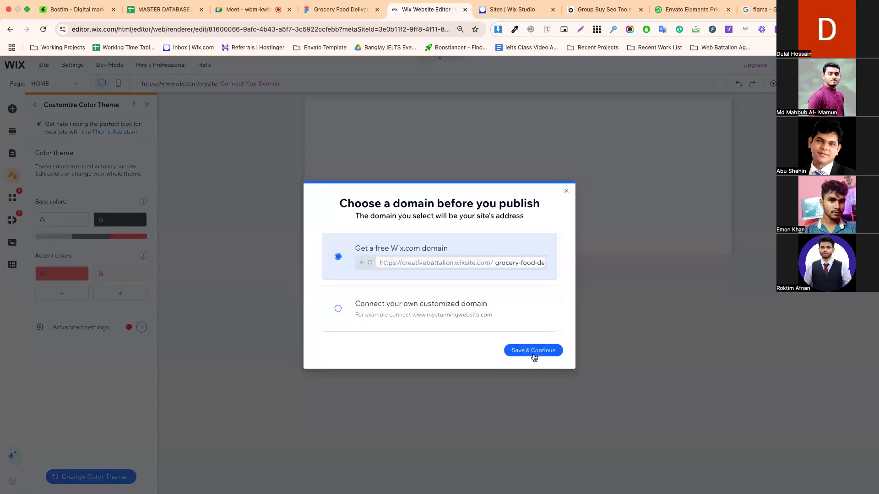
pyautogui.click(532, 352)
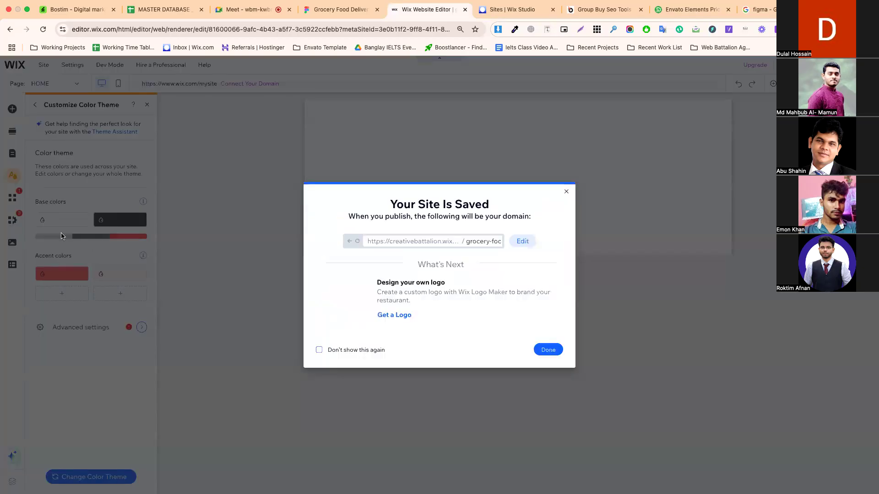
pyautogui.click(549, 348)
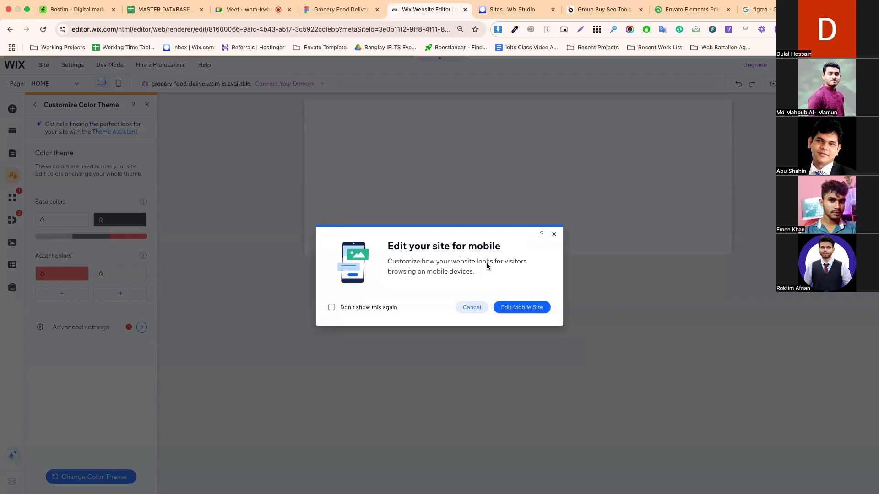
# Open the mobile editor, reposition the header's menu icon slightly, and return to the desktop editor
pyautogui.click(531, 306)
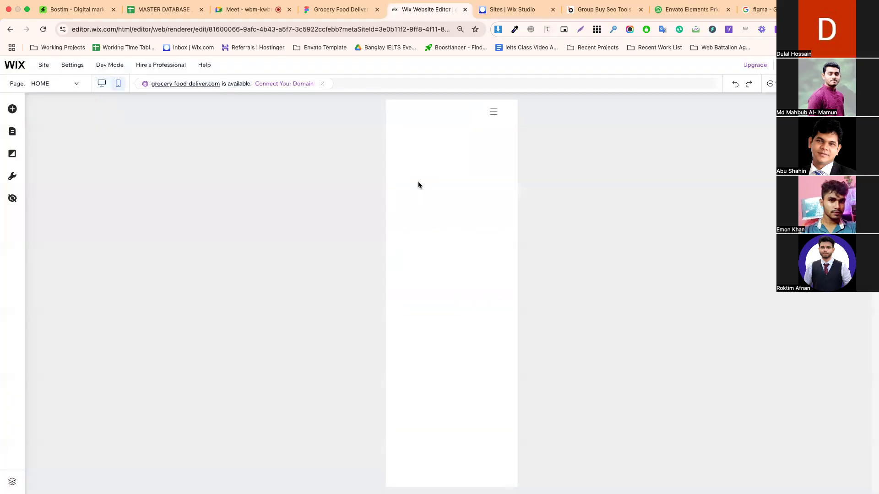
pyautogui.click(502, 112)
pyautogui.moveTo(502, 113); pyautogui.dragTo(497, 119)
pyautogui.click(449, 138)
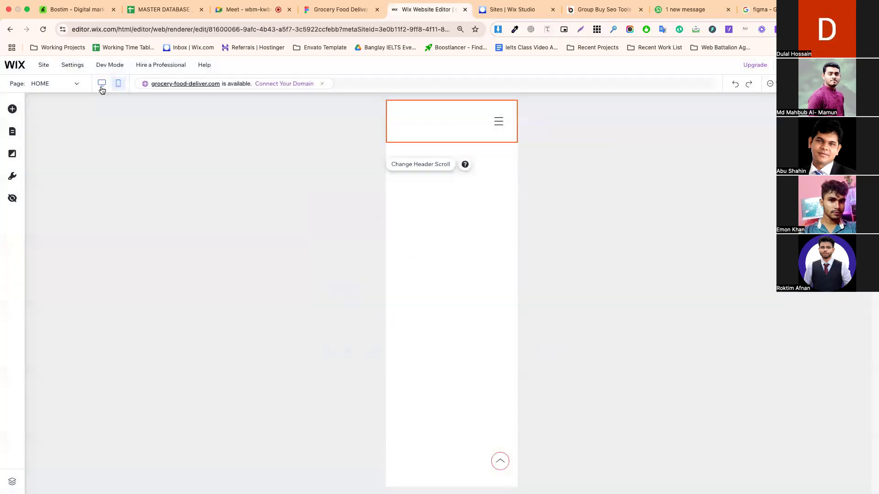
pyautogui.click(102, 84)
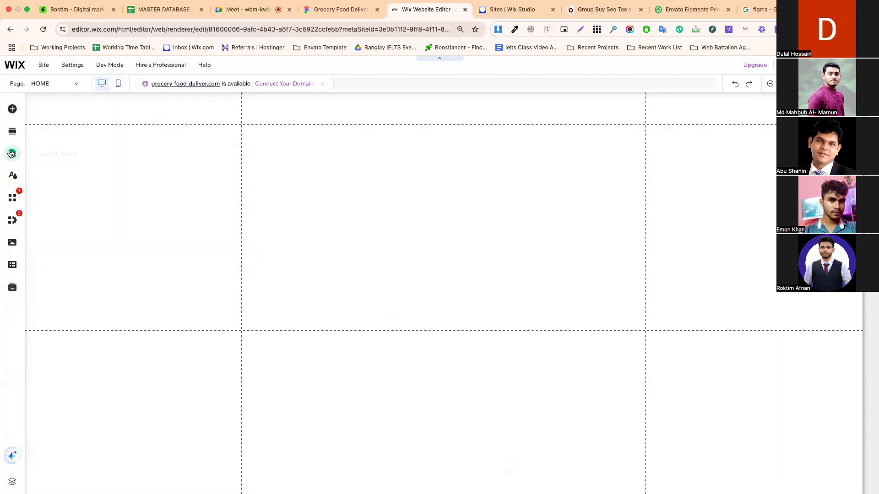
# Open the site's text theme customization and bring up the heading font choices
pyautogui.click(13, 175)
pyautogui.click(92, 259)
pyautogui.moveTo(71, 226)
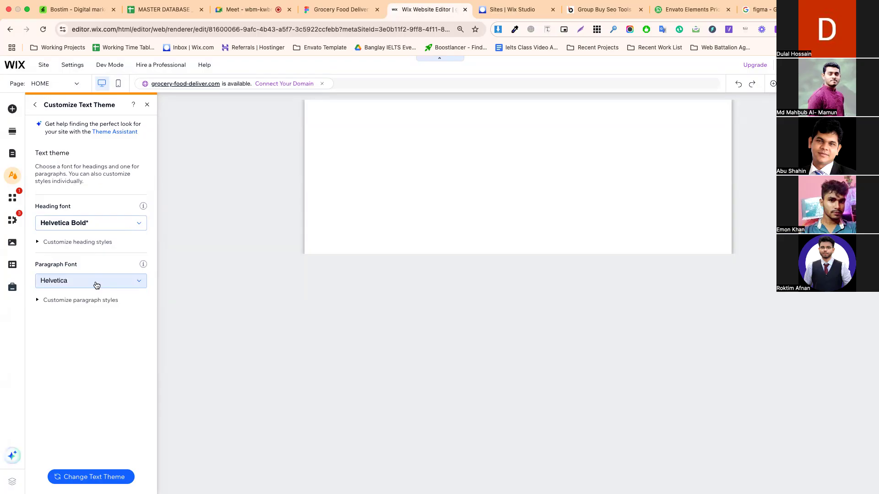
pyautogui.click(72, 224)
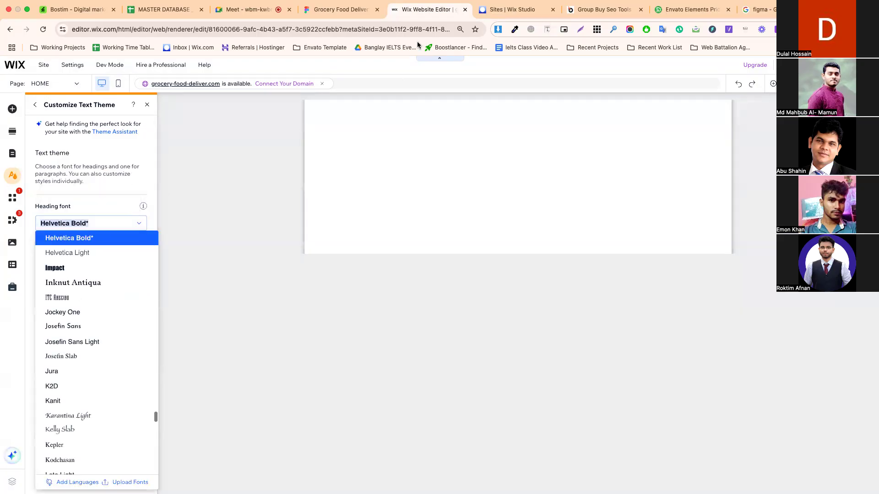
# Switch to Figma, select the whole hero headline text and examine its font and weight settings
pyautogui.click(339, 9)
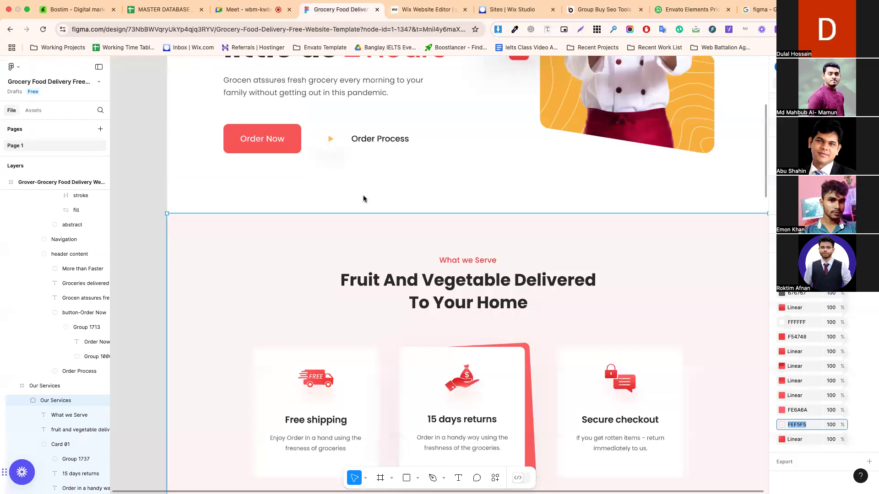
pyautogui.scroll(5, 363, 199)
pyautogui.click(310, 172)
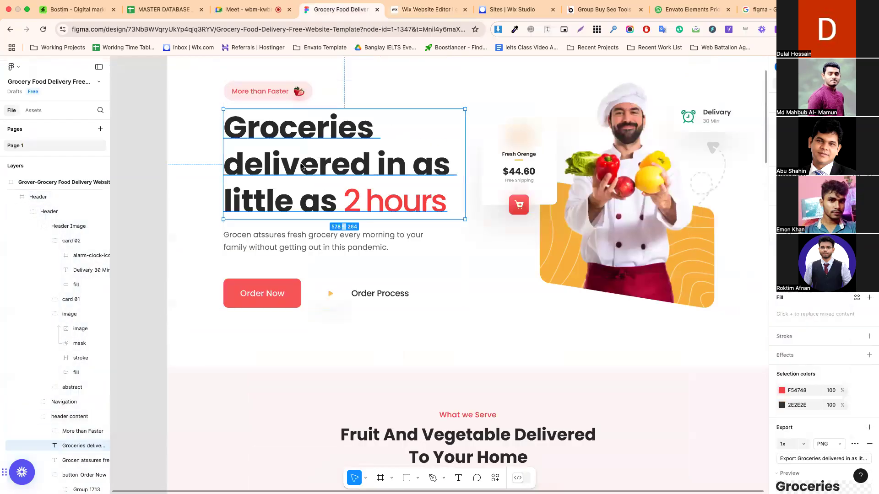
pyautogui.doubleClick(302, 164)
pyautogui.tripleClick(300, 164)
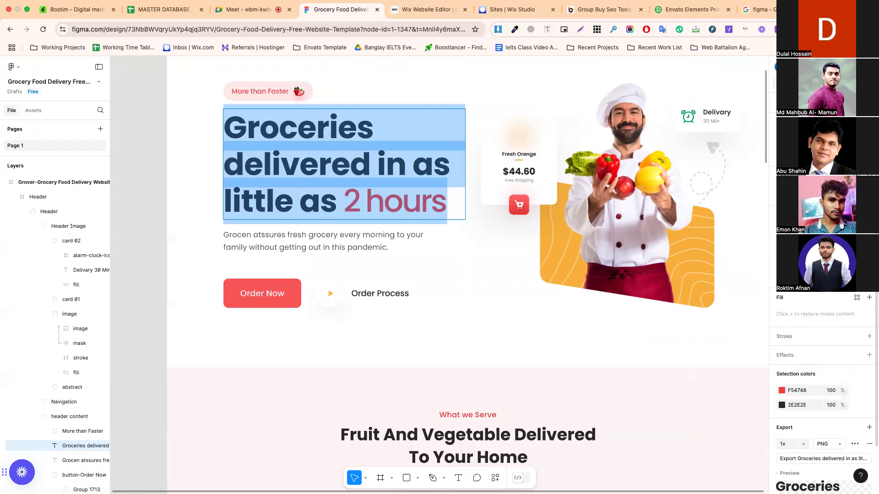
pyautogui.press('Escape')
pyautogui.press('Return')
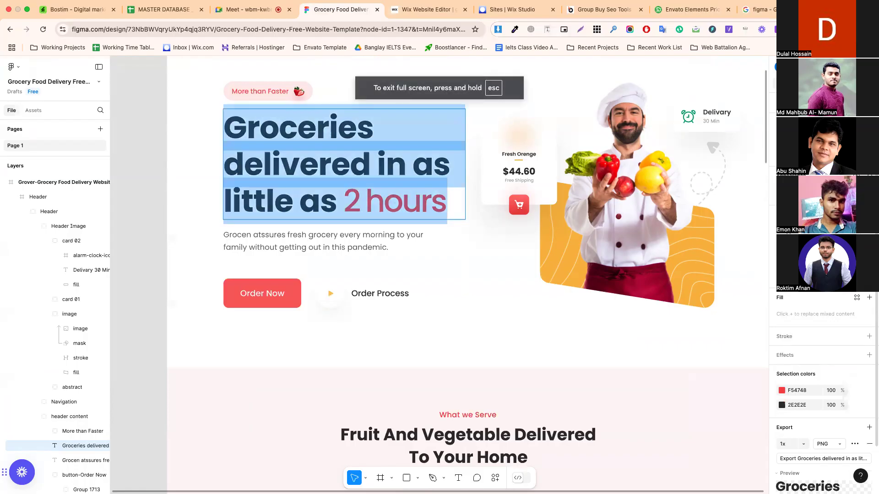
pyautogui.click(801, 244)
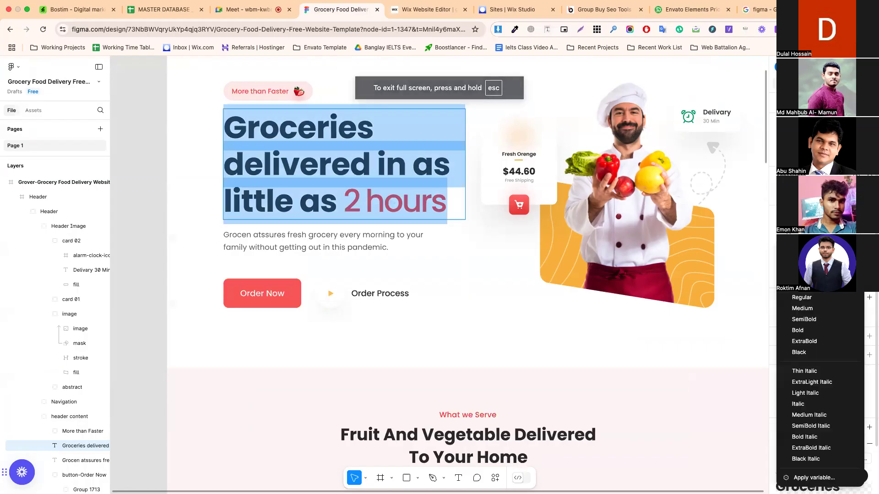
pyautogui.press('Escape')
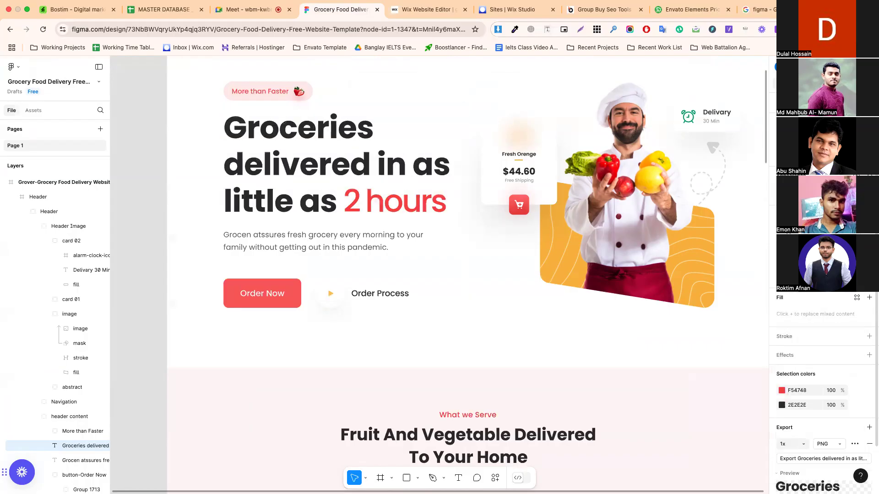
# Compare the text properties of the headline's dark words with those of the red "2 hours" words
pyautogui.click(358, 203)
pyautogui.moveTo(337, 202); pyautogui.dragTo(246, 128)
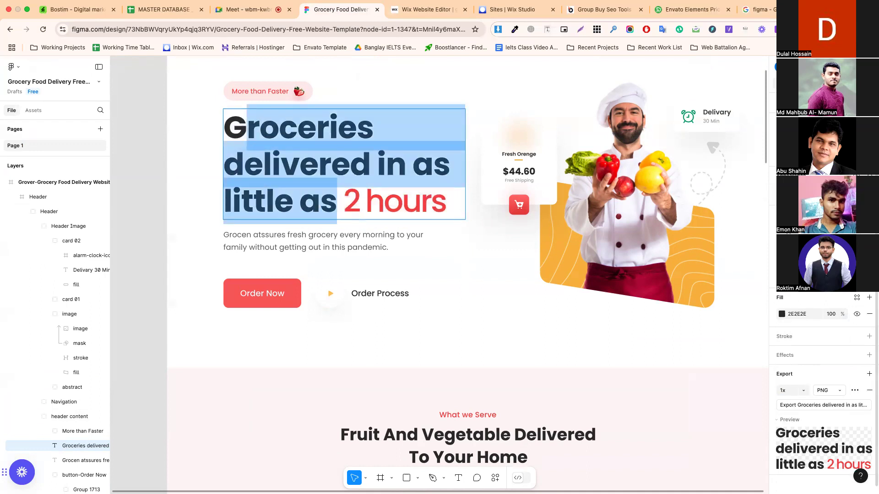
pyautogui.click(431, 206)
pyautogui.moveTo(359, 201); pyautogui.dragTo(447, 203)
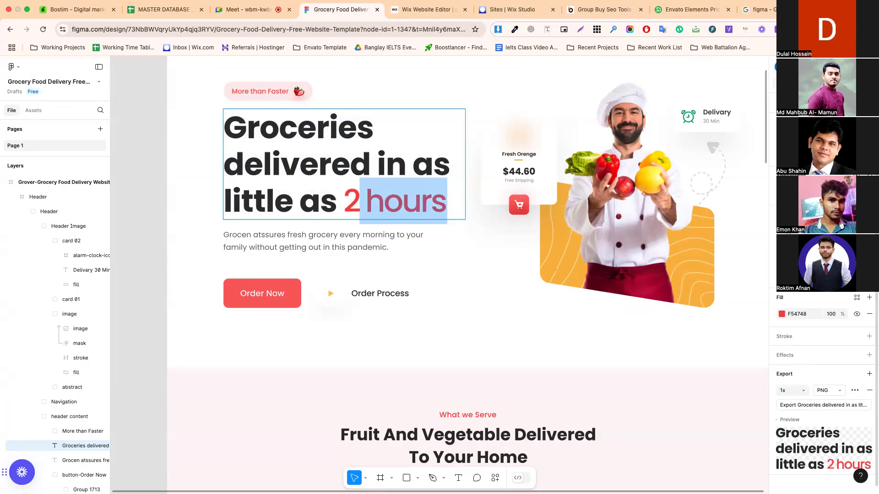
pyautogui.press('Escape')
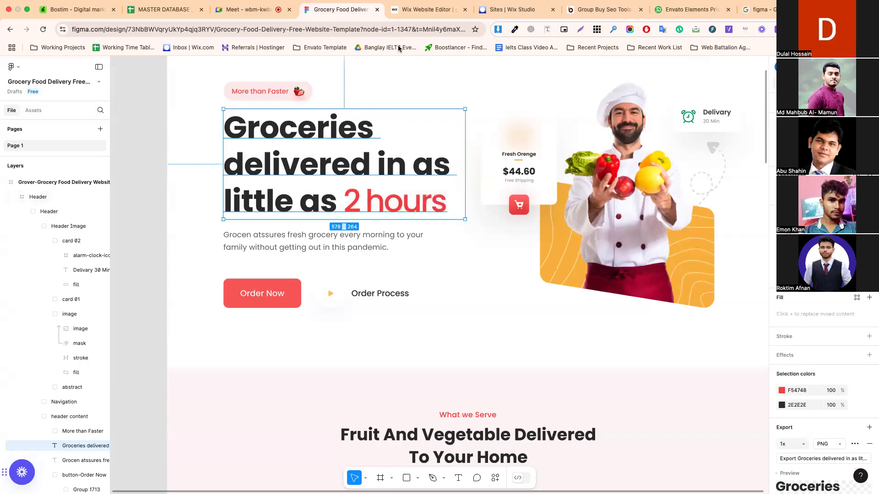
# Switch to Wix and set the text theme's heading font to Poppins Bold
pyautogui.click(426, 9)
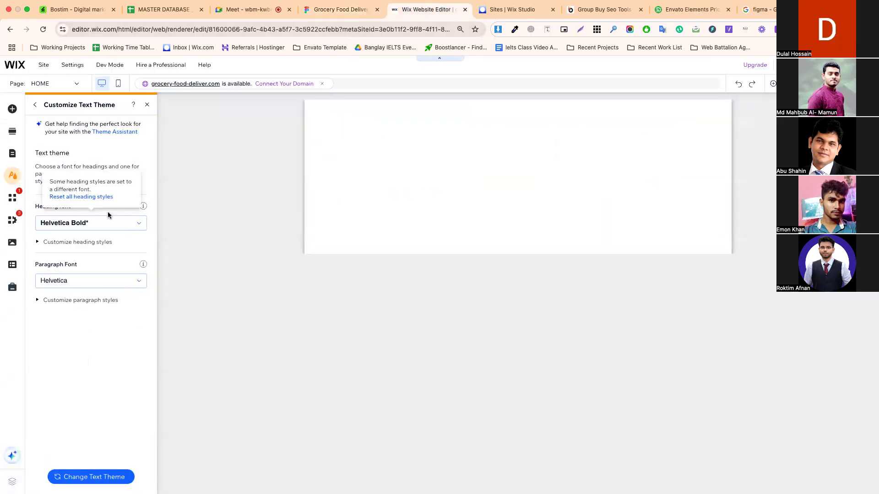
pyautogui.click(98, 221)
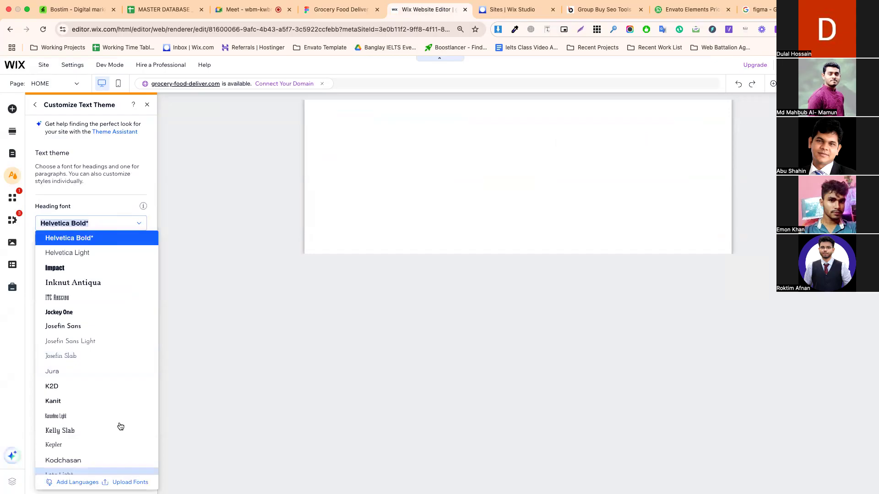
pyautogui.scroll(5, 88, 348)
pyautogui.write('pop')
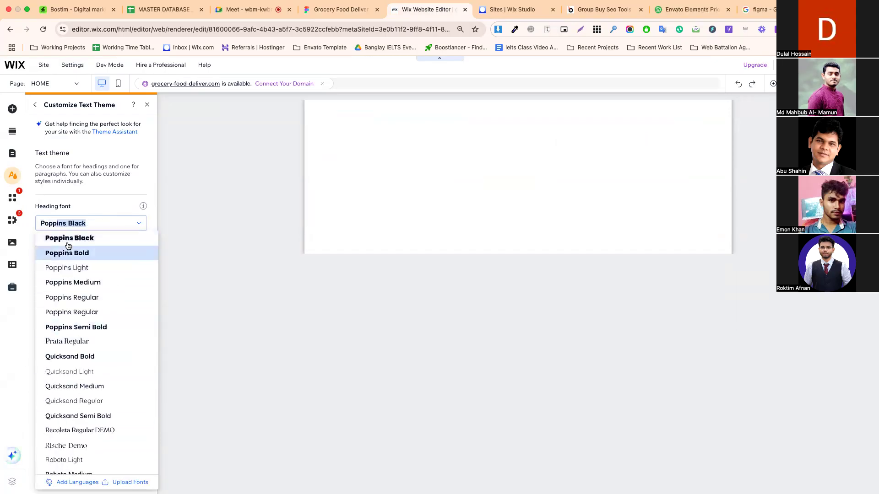
pyautogui.click(69, 251)
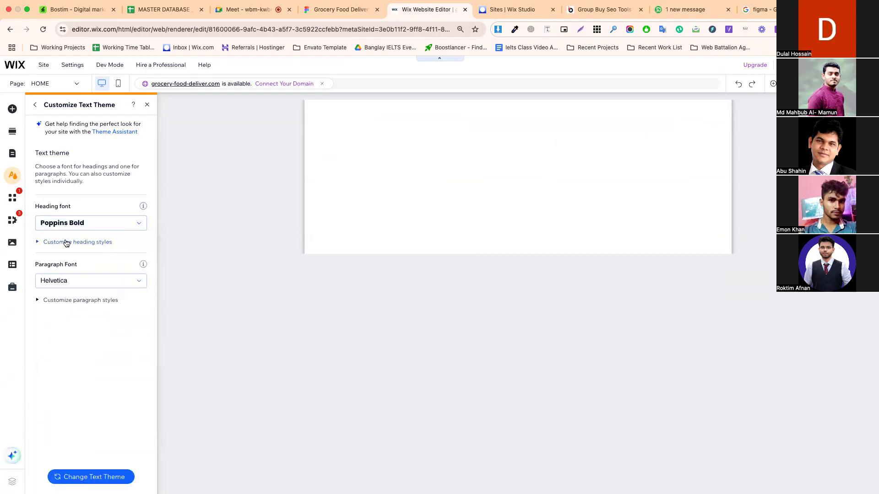
# Show the individual heading styles and set Heading 2's font size to 50 px in its editor
pyautogui.click(50, 245)
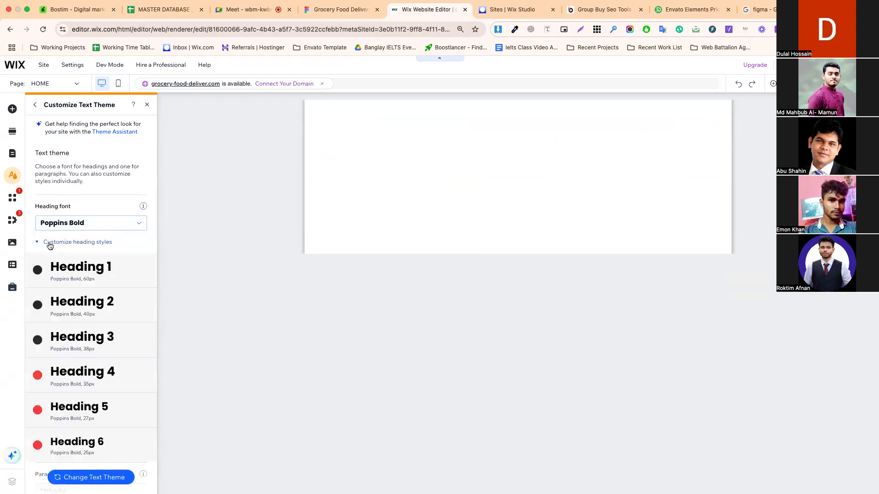
pyautogui.scroll(-2, 96, 255)
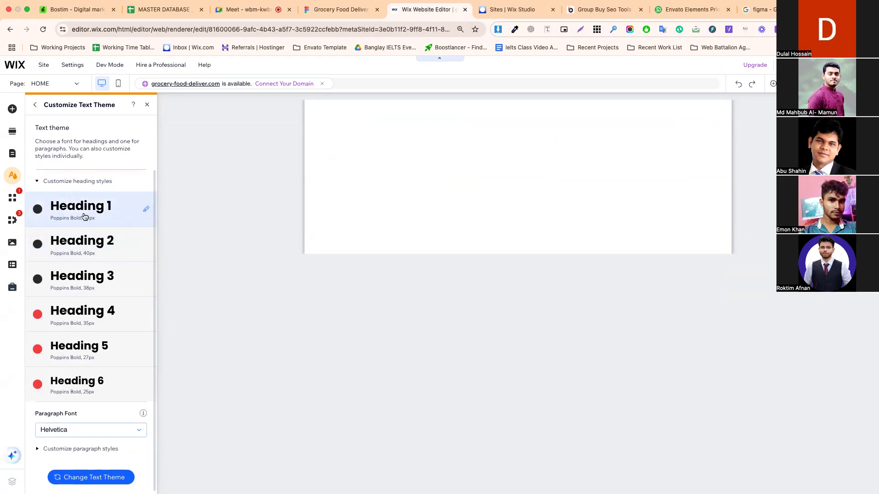
pyautogui.click(146, 245)
pyautogui.click(259, 305)
pyautogui.doubleClick(258, 309)
pyautogui.write('50')
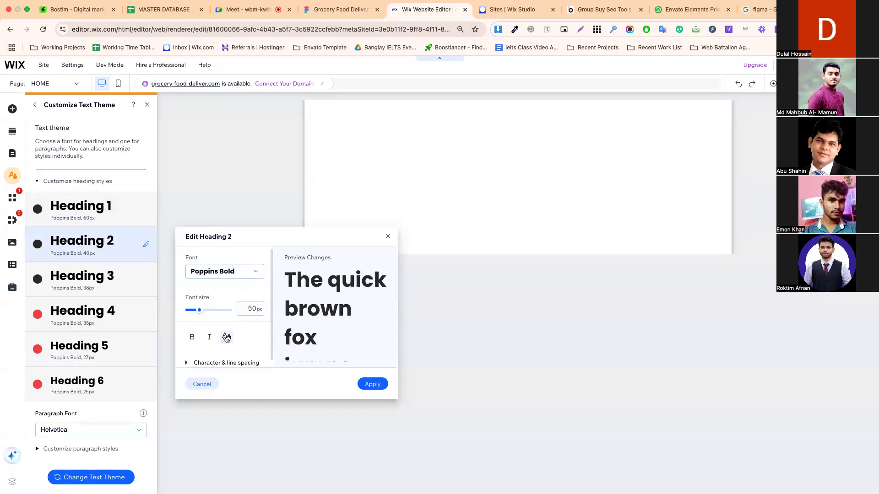
# Try the red theme color on the Heading 2 text
pyautogui.click(226, 337)
pyautogui.click(311, 372)
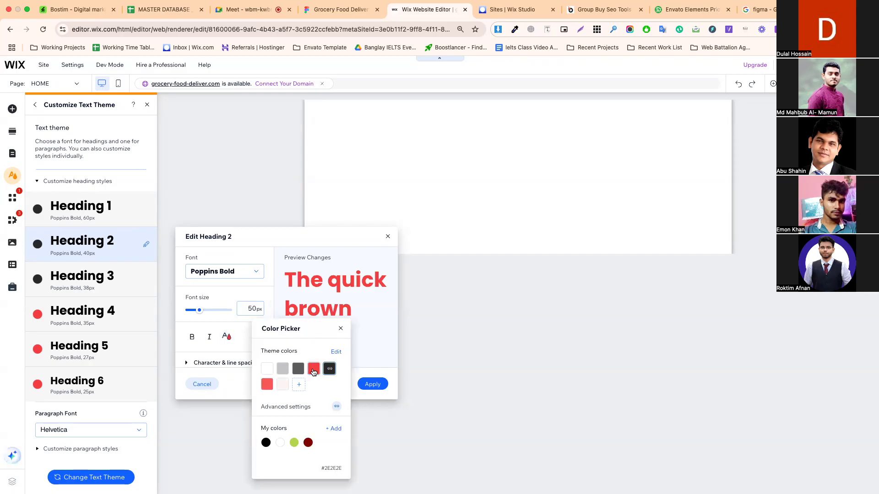
pyautogui.click(229, 364)
# Try a custom line spacing of 1.2 for Heading 2
pyautogui.scroll(-1, 224, 351)
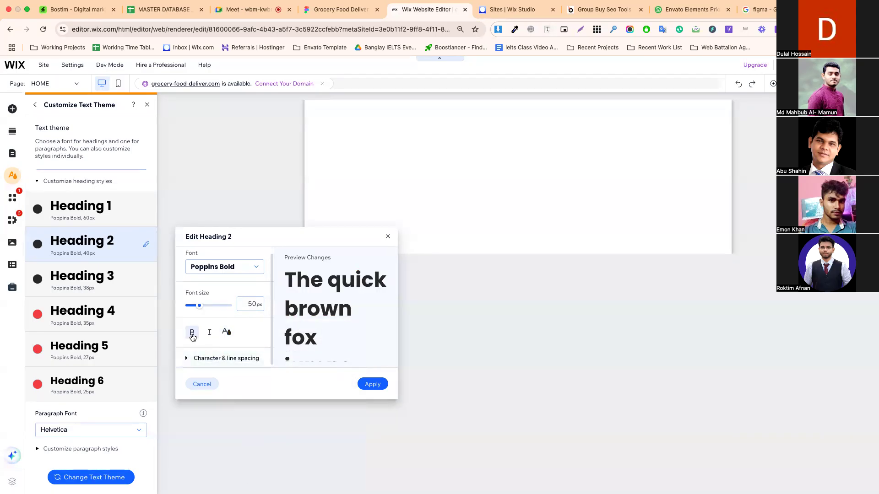
pyautogui.click(197, 358)
pyautogui.scroll(1, 231, 305)
pyautogui.scroll(1, 231, 309)
pyautogui.scroll(-1, 230, 308)
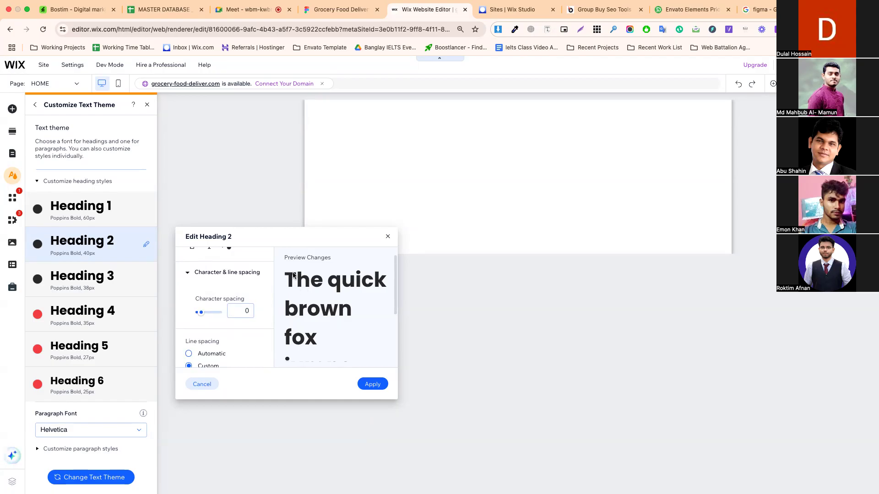
pyautogui.scroll(-2, 220, 330)
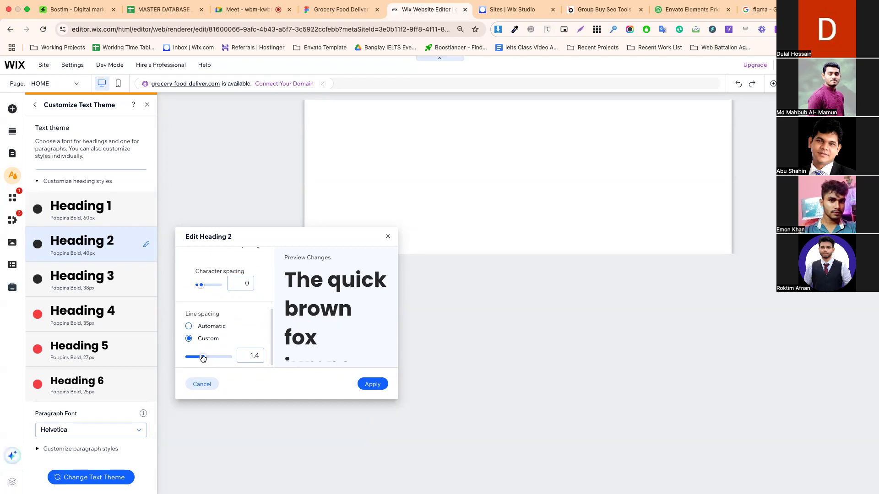
pyautogui.moveTo(202, 357); pyautogui.dragTo(199, 358)
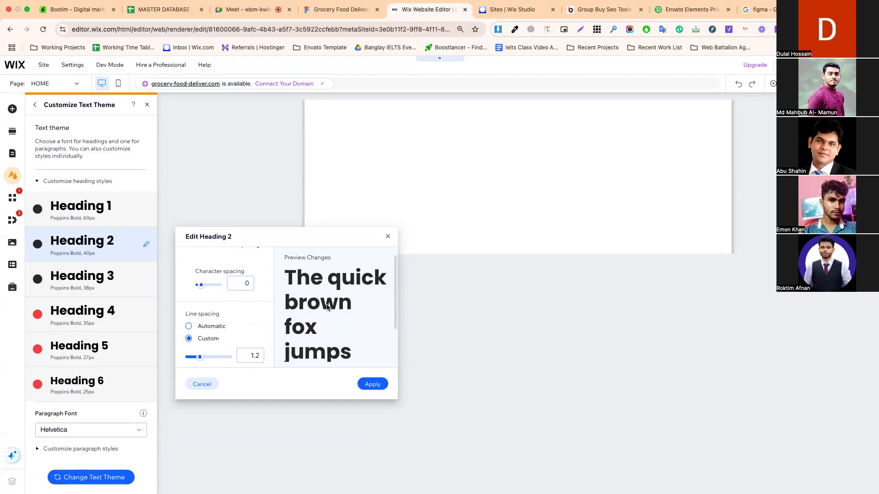
# Switch to Figma and examine the line height settings of the hero headline text
pyautogui.click(344, 10)
pyautogui.press('ctrl+super+f')
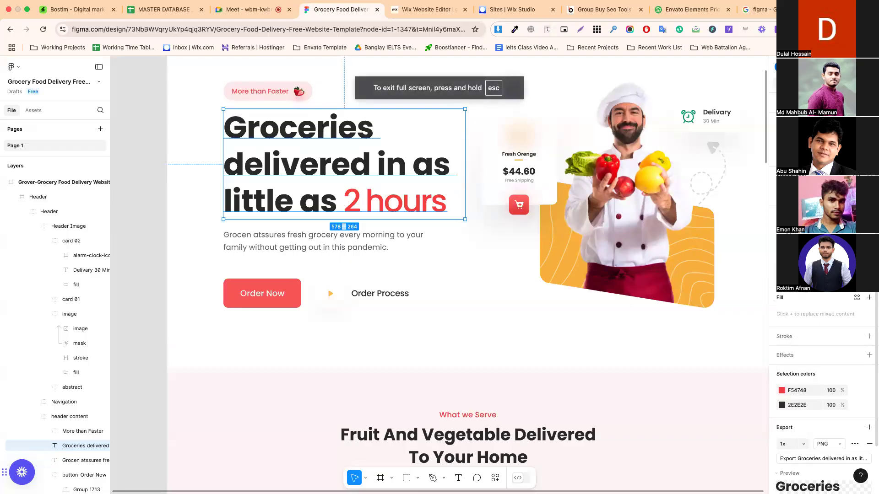
pyautogui.press('Escape')
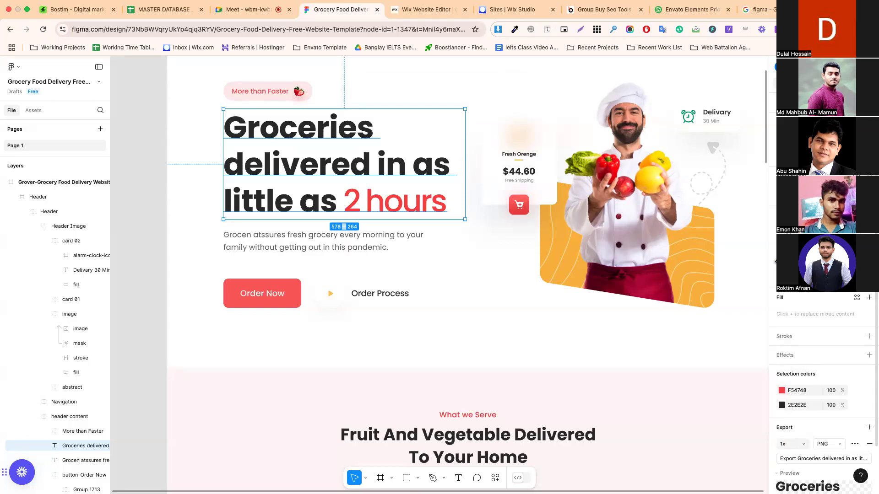
pyautogui.press('Escape')
pyautogui.click(860, 270)
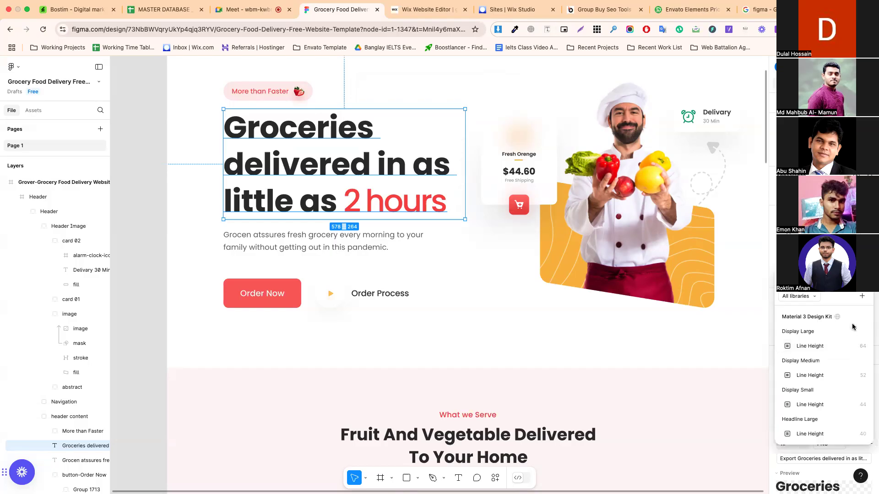
pyautogui.press('Escape')
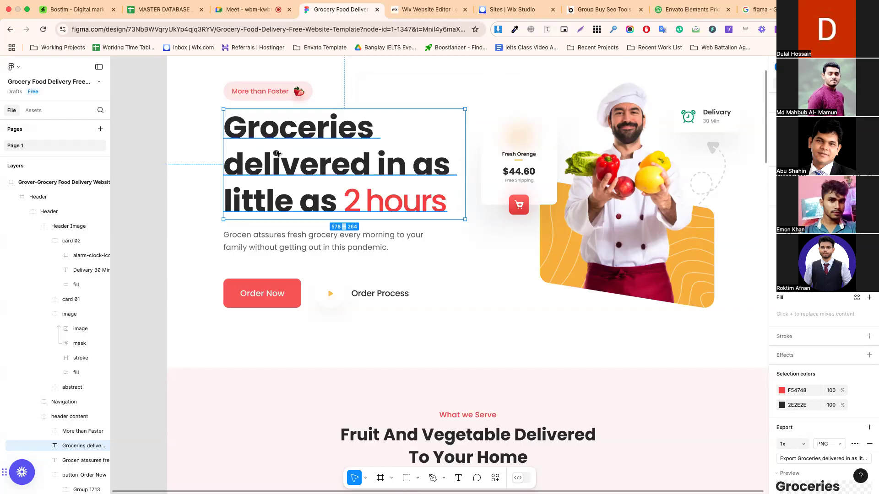
pyautogui.click(218, 138)
pyautogui.scroll(5, 407, 228)
pyautogui.scroll(-5, 408, 224)
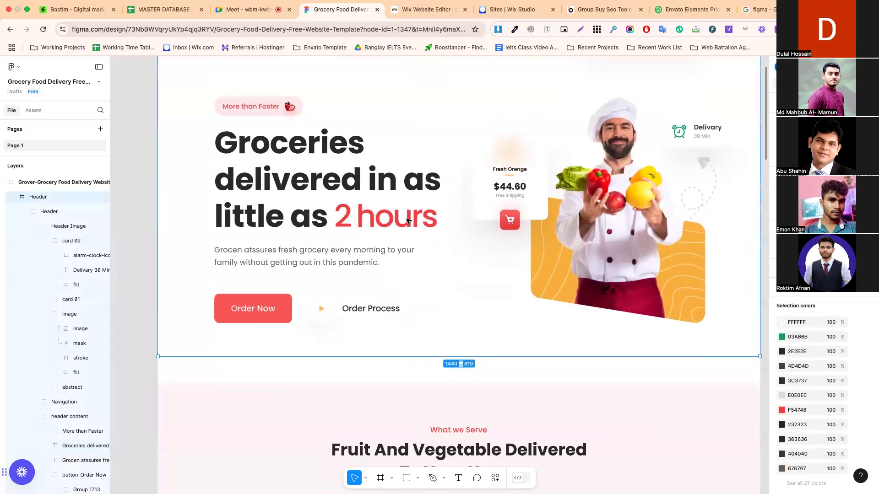
# Switch to Wix, leave the Heading 2 editor, and apply Poppins Semi Bold at 35 px to Heading 3
pyautogui.click(438, 9)
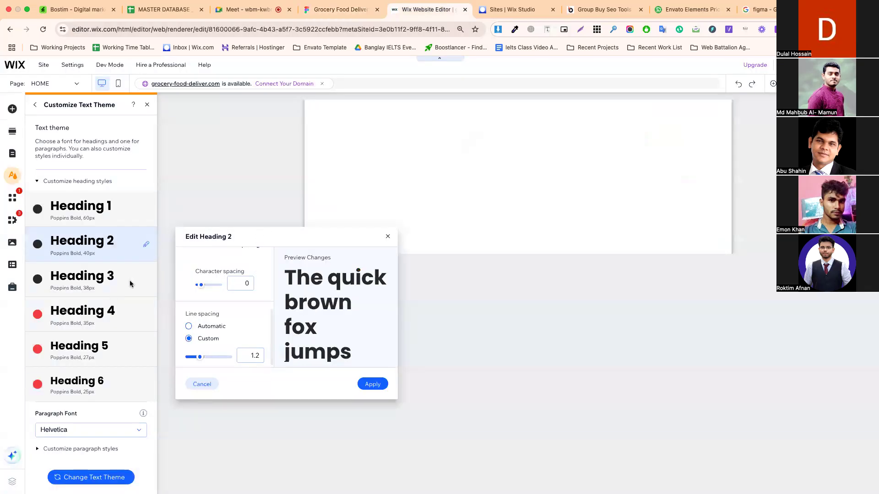
pyautogui.click(102, 248)
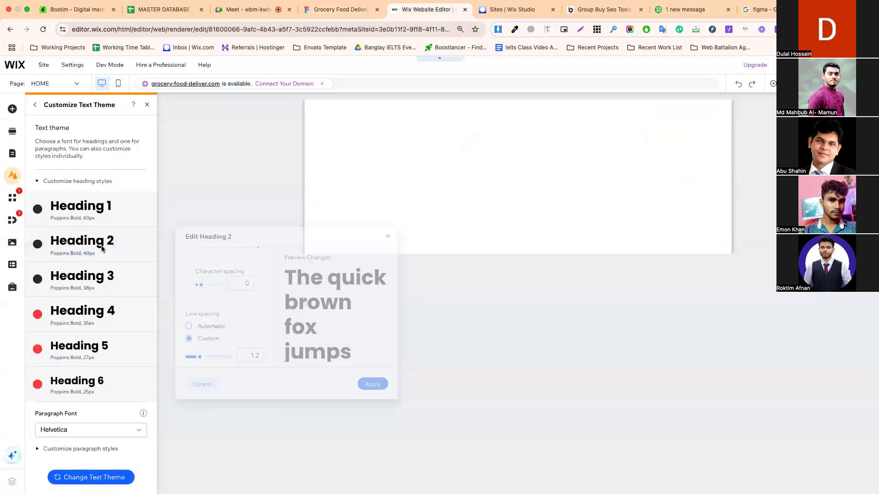
pyautogui.click(145, 280)
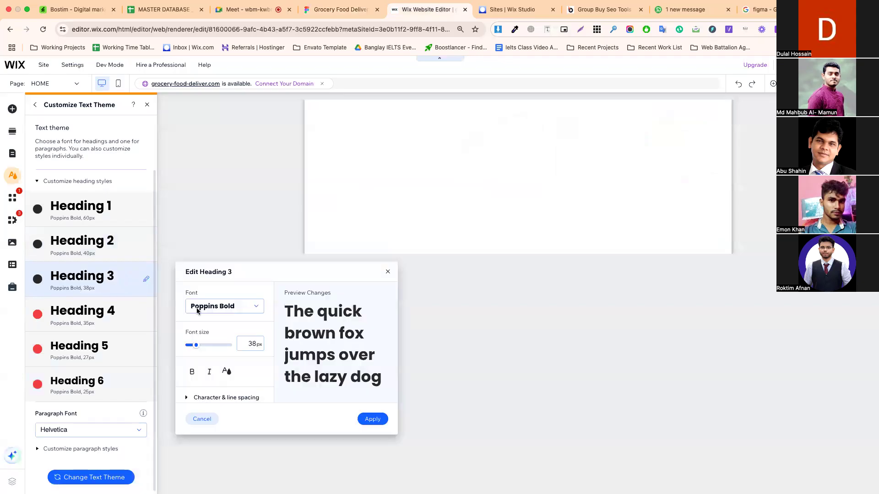
pyautogui.click(237, 309)
pyautogui.scroll(3, 246, 354)
pyautogui.scroll(2, 246, 353)
pyautogui.scroll(-3, 239, 364)
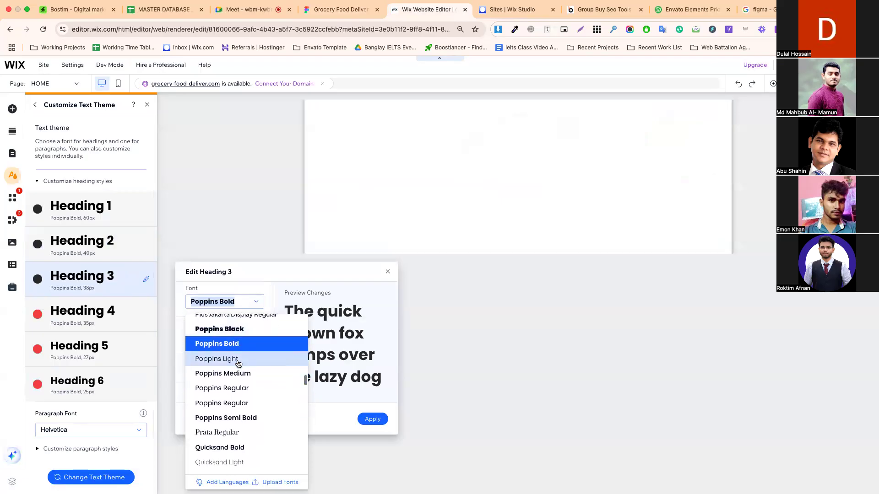
pyautogui.click(239, 406)
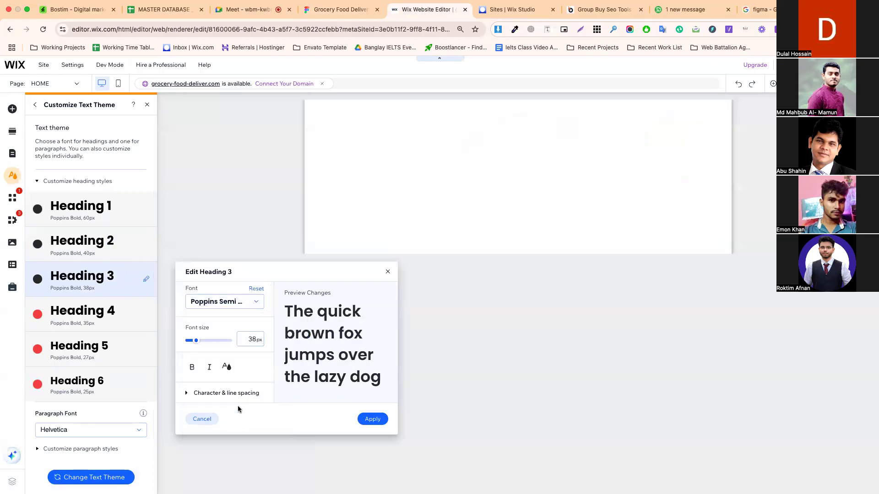
pyautogui.click(254, 339)
pyautogui.write('35')
pyautogui.press('Return')
pyautogui.click(372, 419)
# Set Heading 2's font size to 50 px and apply it
pyautogui.click(146, 244)
pyautogui.click(253, 309)
pyautogui.write('5')
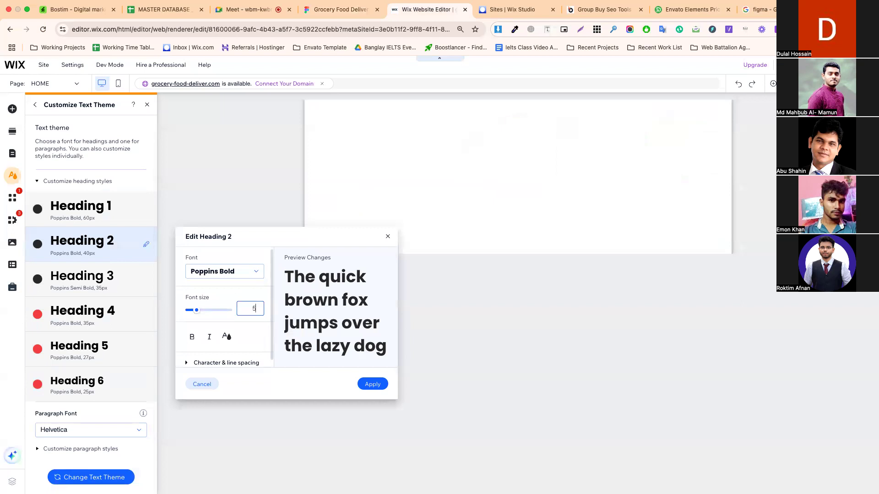
pyautogui.write('0')
pyautogui.click(373, 384)
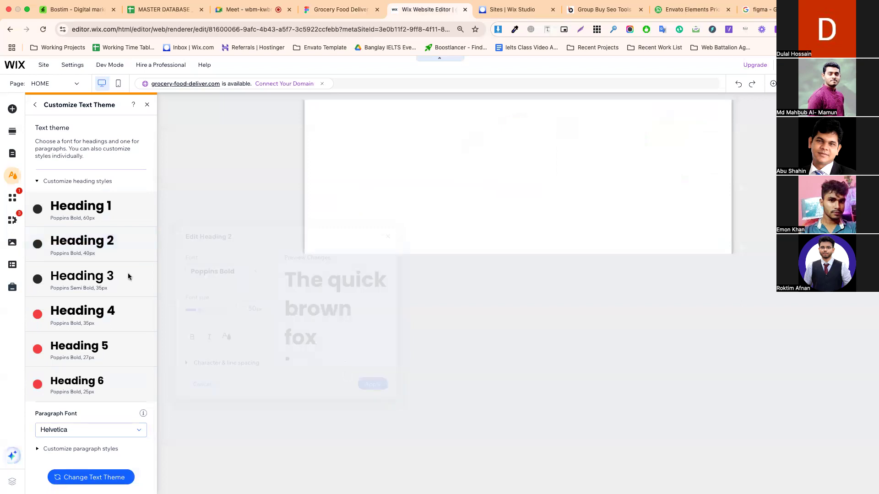
# Set Heading 4 to Poppins Medium at 30 px and bring up its text color choices
pyautogui.click(147, 314)
pyautogui.click(252, 345)
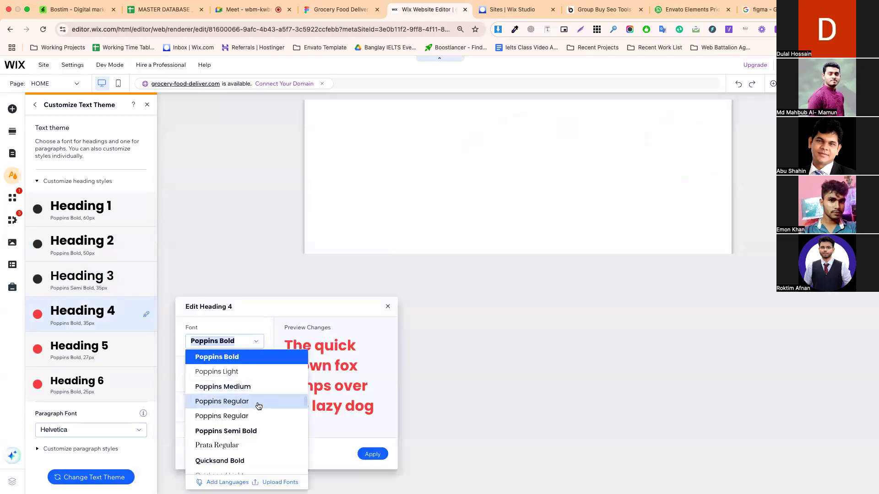
pyautogui.click(239, 387)
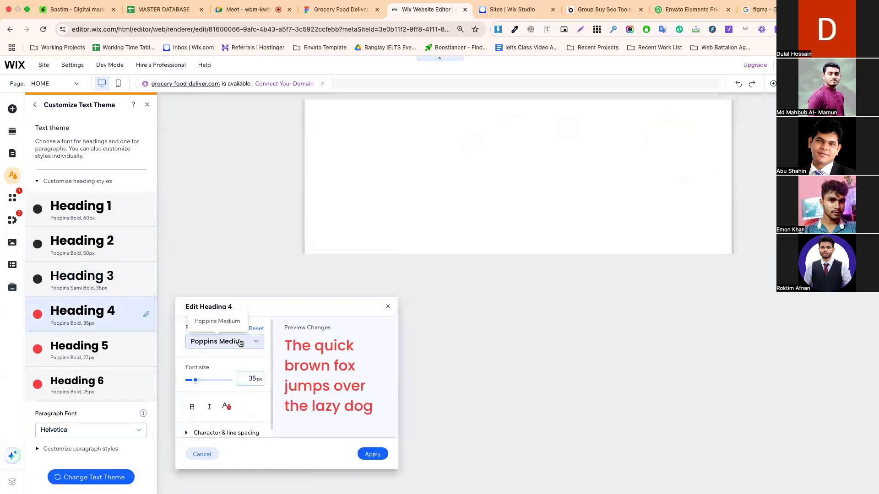
pyautogui.click(258, 377)
pyautogui.write('30')
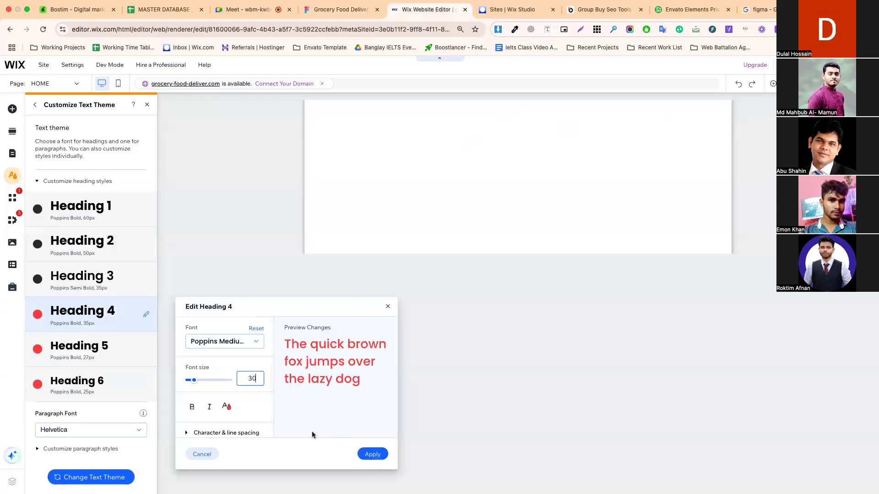
pyautogui.click(227, 407)
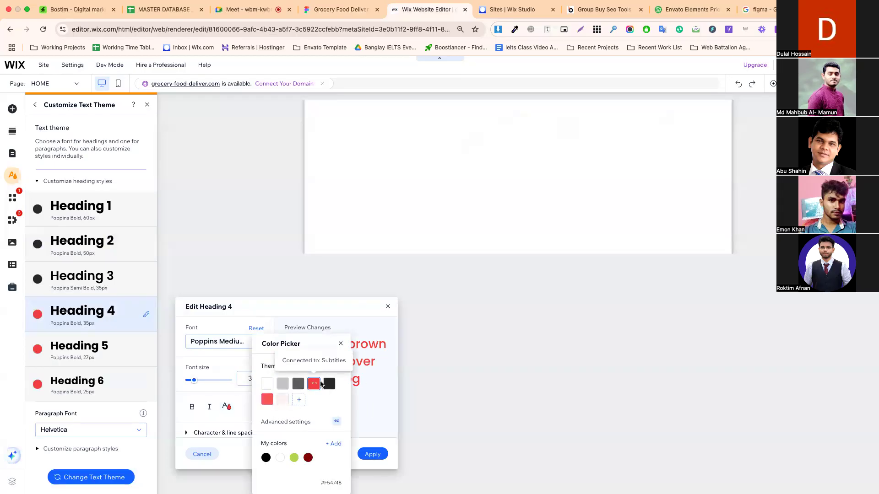
# Switch to Figma and select the red "2 hours" words in the hero headline to examine their text properties
pyautogui.click(331, 101)
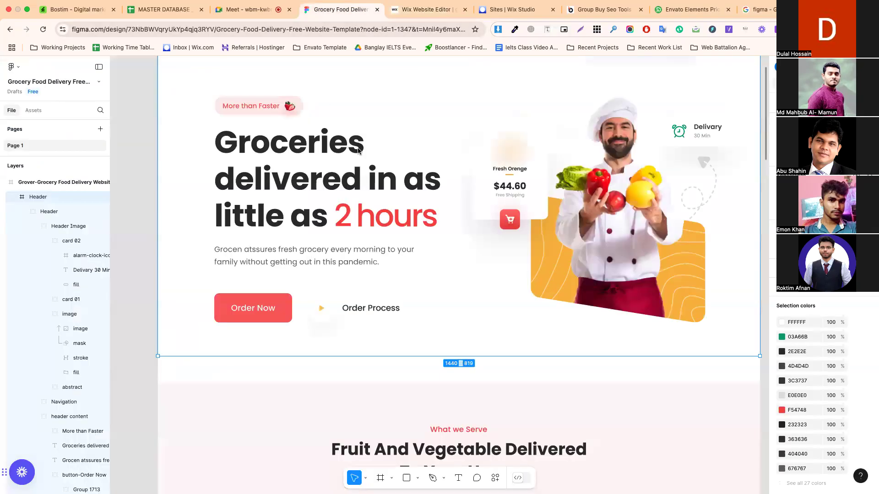
pyautogui.click(340, 9)
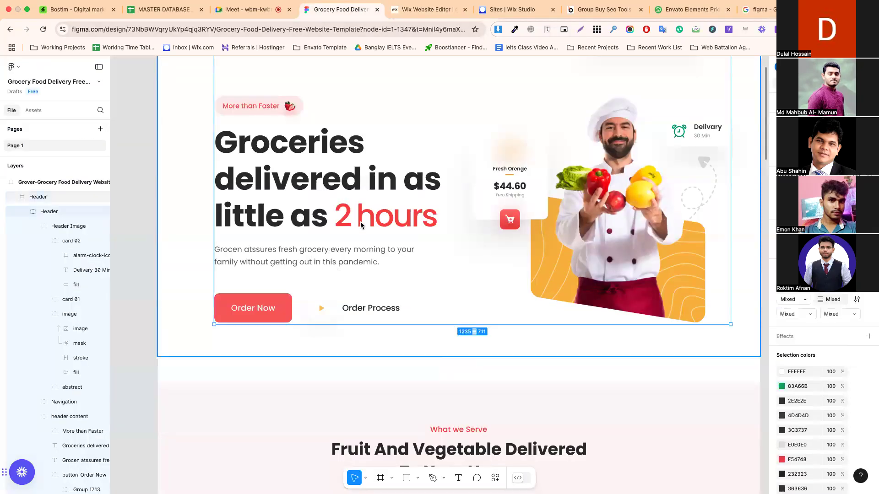
pyautogui.doubleClick(361, 224)
pyautogui.doubleClick(361, 224)
pyautogui.doubleClick(361, 224)
pyautogui.click(357, 219)
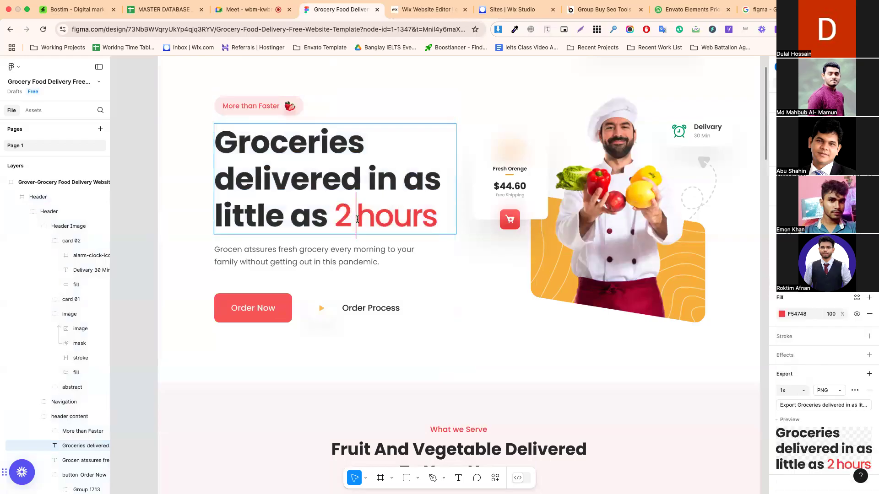
pyautogui.moveTo(343, 213); pyautogui.dragTo(446, 216)
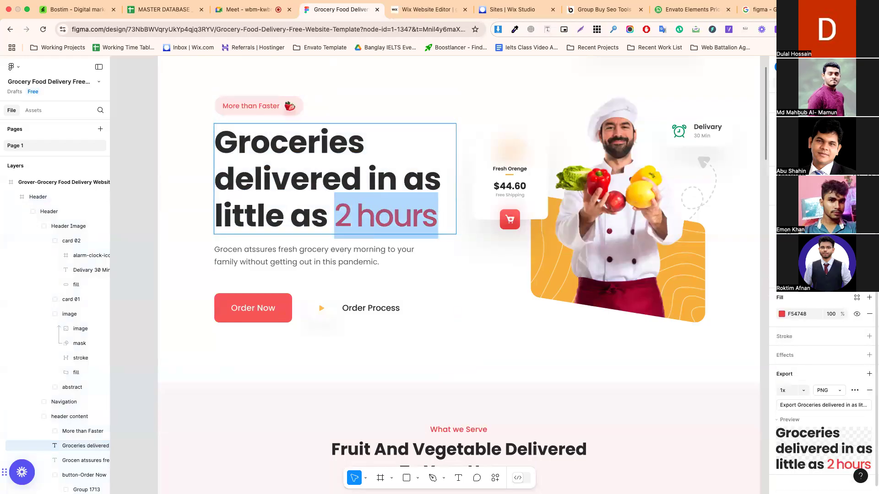
# Switch to Wix and apply the Heading 4 style changes
pyautogui.click(409, 11)
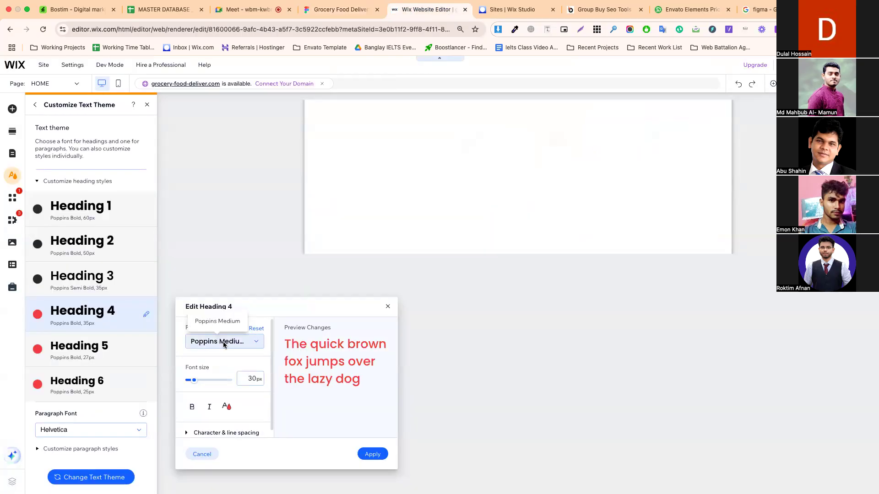
pyautogui.click(255, 376)
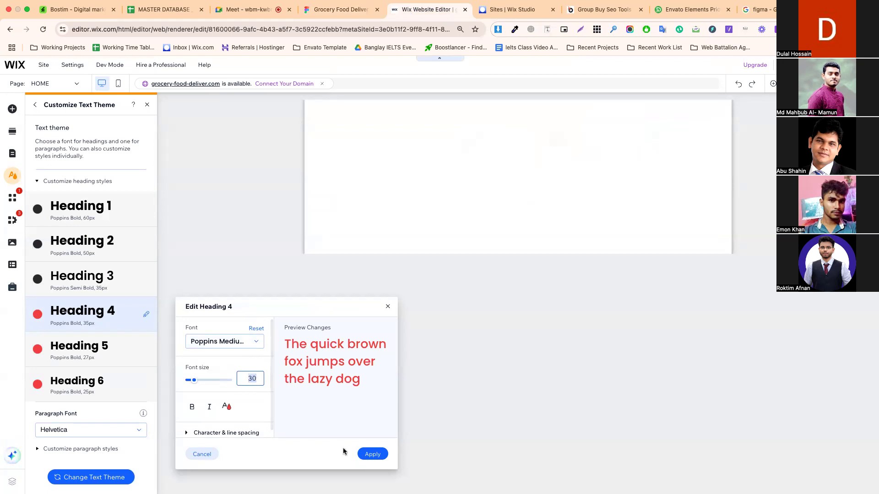
pyautogui.click(371, 454)
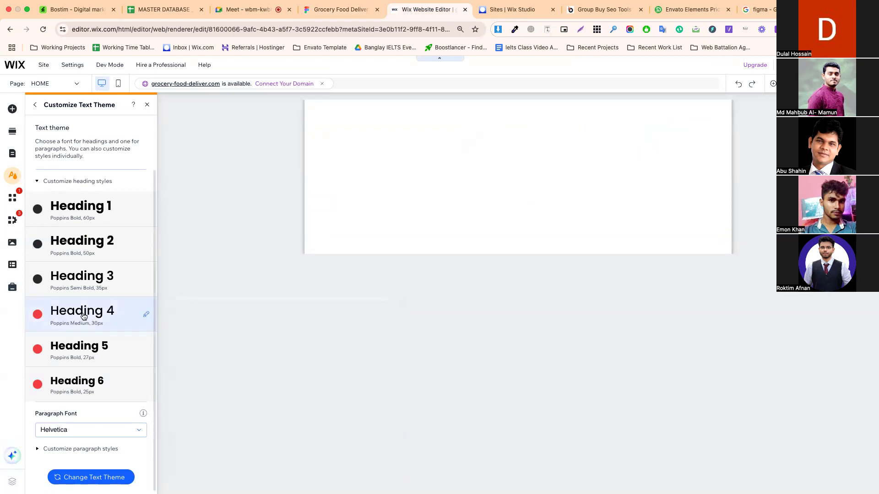
# Open Heading 5's style for editing and switch to Figma to examine the text properties of the paragraph under the hero headline
pyautogui.click(146, 352)
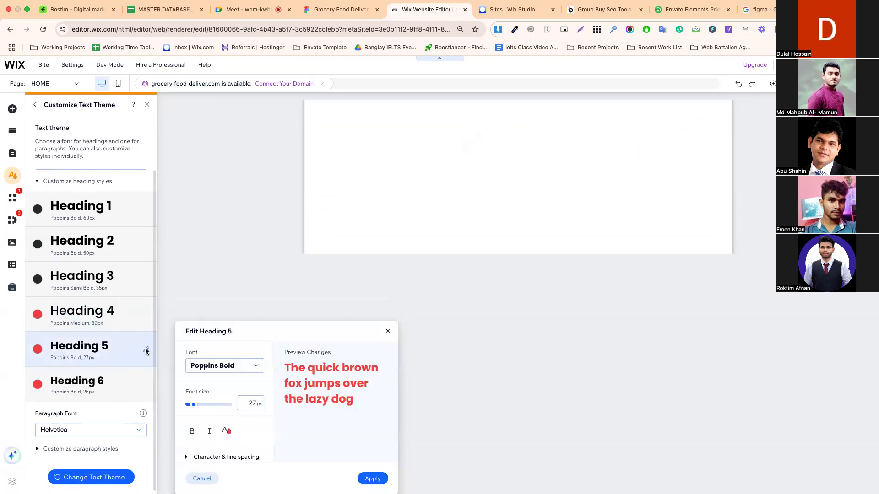
pyautogui.click(361, 9)
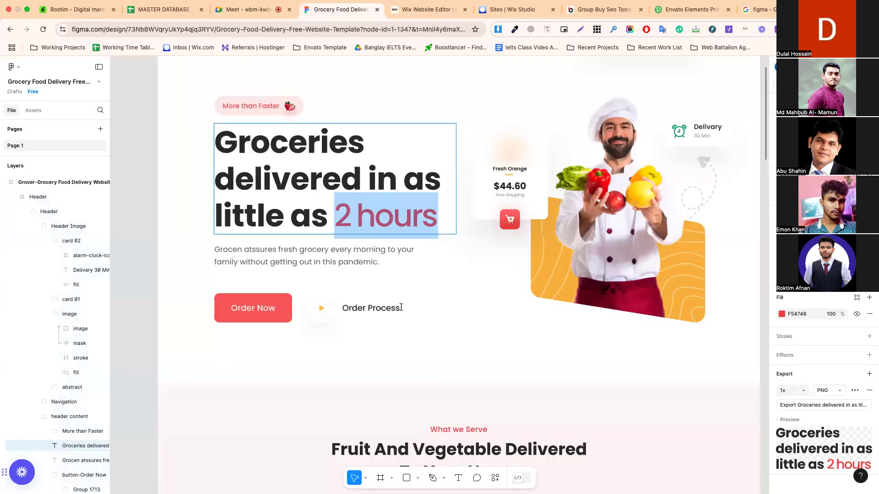
pyautogui.click(339, 250)
pyautogui.tripleClick(339, 251)
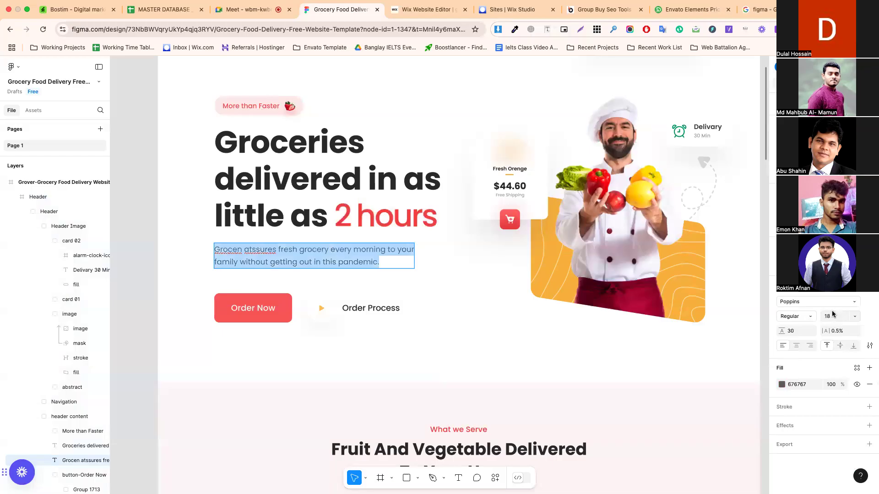
# Select the "15 days returns" card title in the What we Serve section to examine its text properties
pyautogui.scroll(-10, 429, 408)
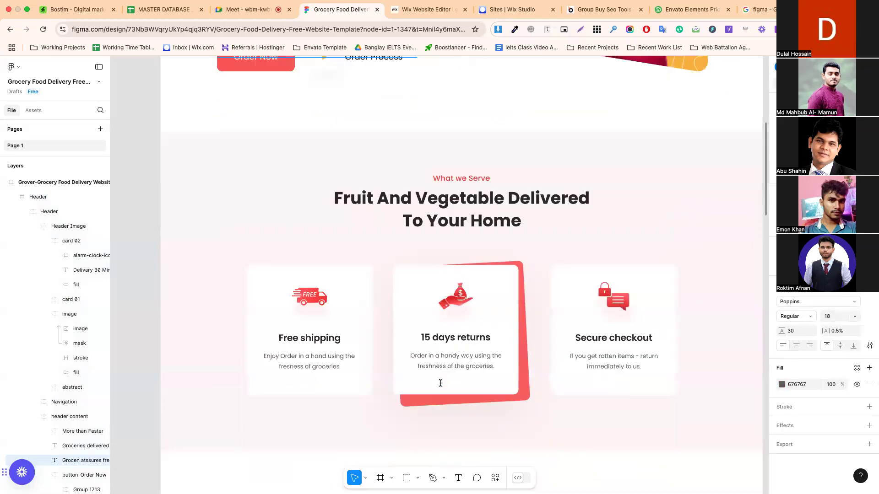
pyautogui.click(444, 328)
pyautogui.doubleClick(445, 344)
pyautogui.click(445, 343)
pyautogui.click(460, 324)
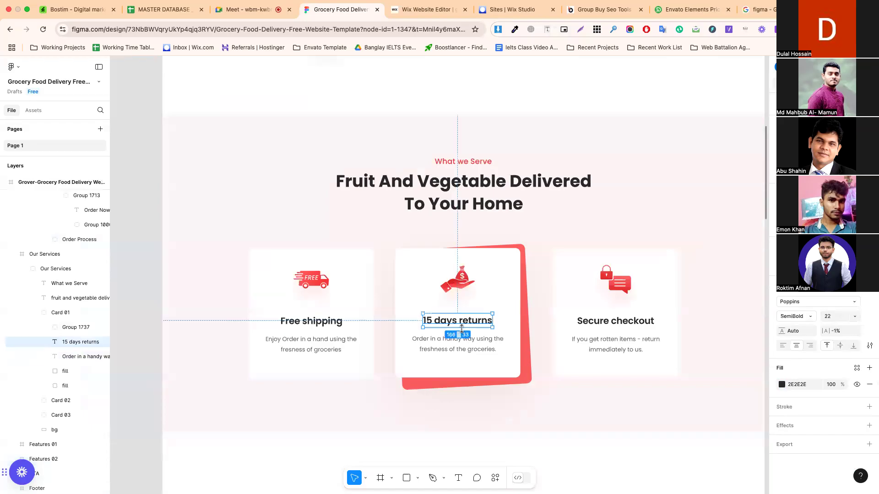
pyautogui.doubleClick(465, 323)
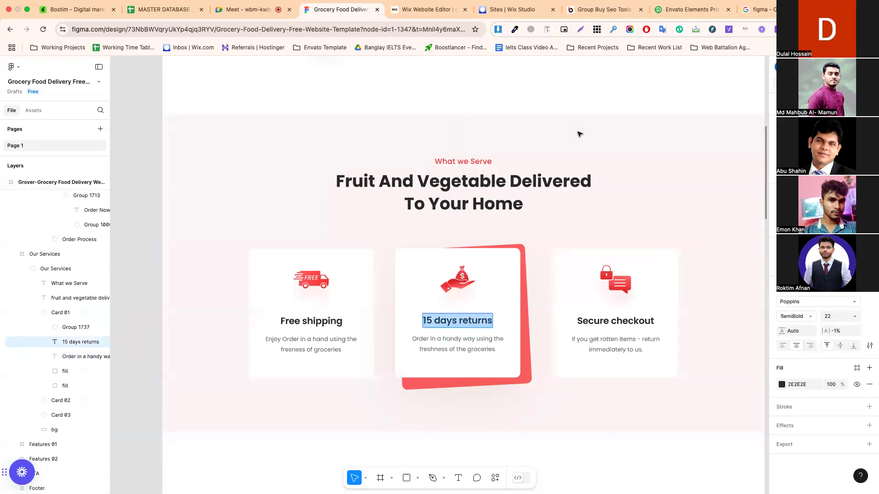
# Switch to Wix, set Heading 5 to Poppins Medium at 22 px and apply the style
pyautogui.click(434, 10)
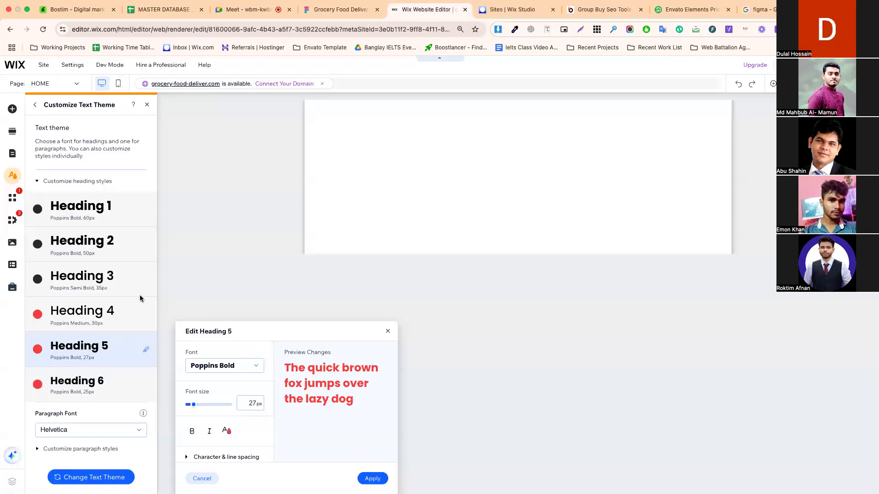
pyautogui.click(229, 365)
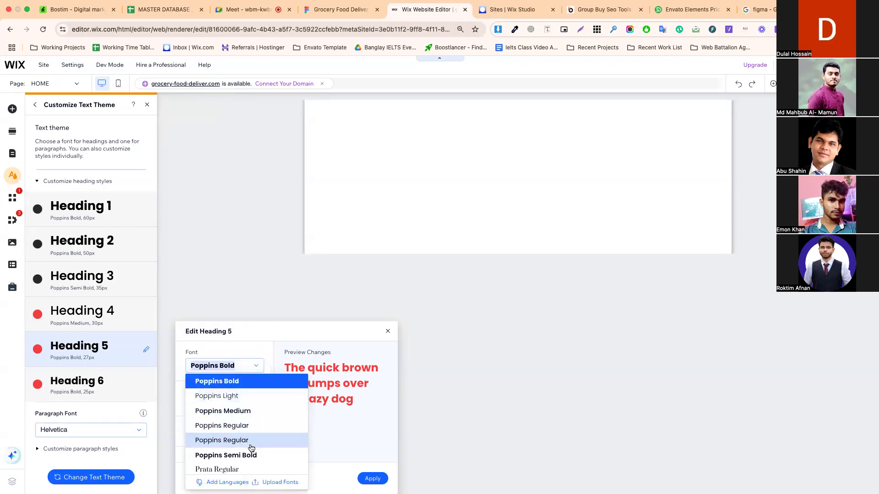
pyautogui.scroll(-2, 249, 447)
pyautogui.scroll(1, 246, 432)
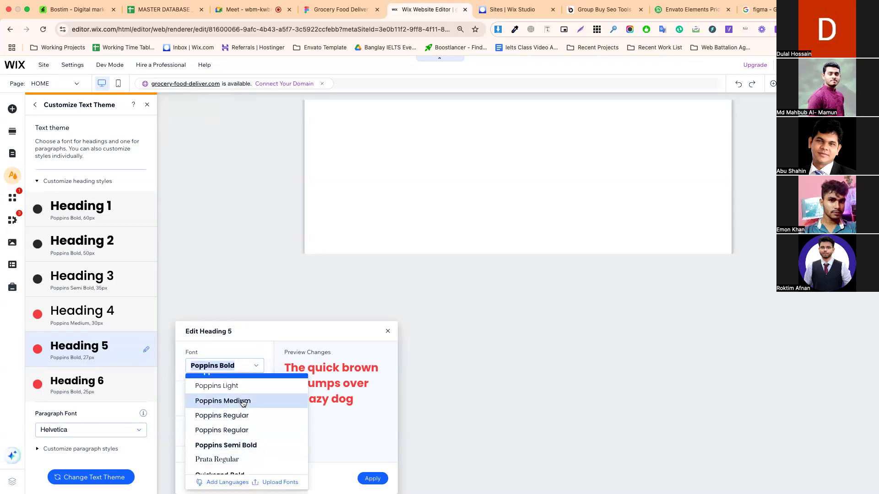
pyautogui.click(243, 402)
pyautogui.click(248, 403)
pyautogui.press('Return')
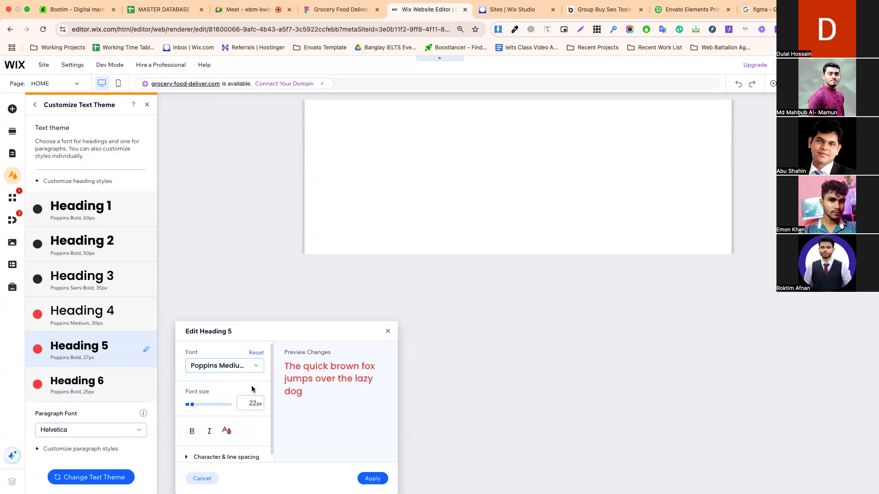
pyautogui.click(373, 478)
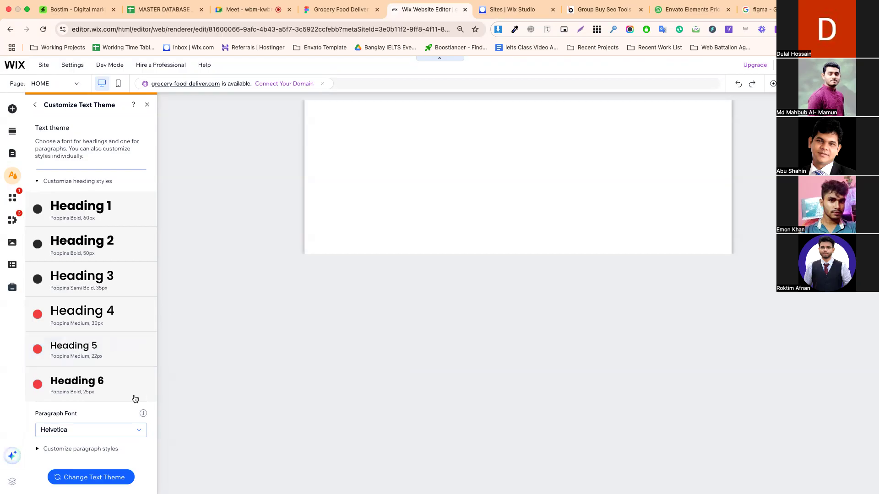
pyautogui.click(146, 385)
pyautogui.doubleClick(253, 404)
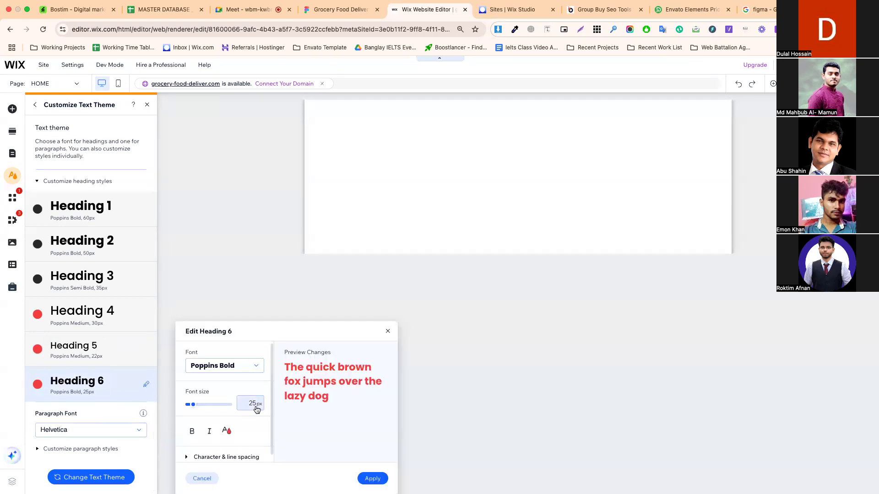
pyautogui.write('20')
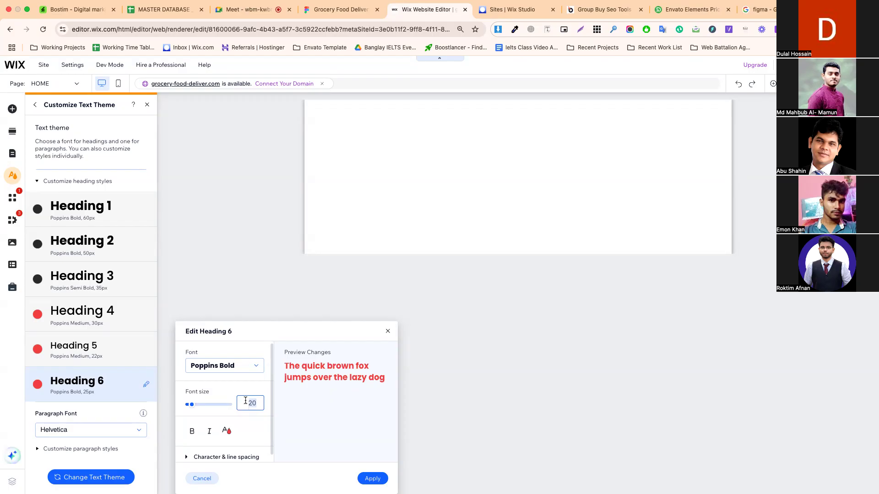
pyautogui.write('18')
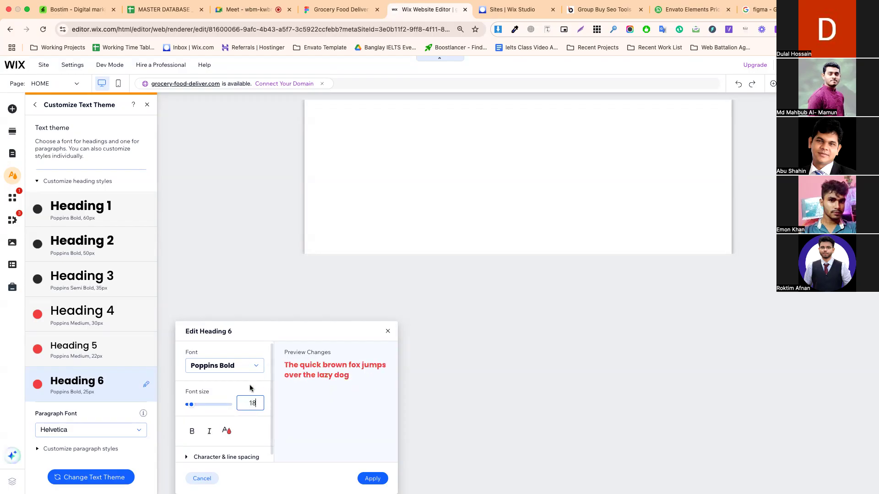
pyautogui.click(236, 365)
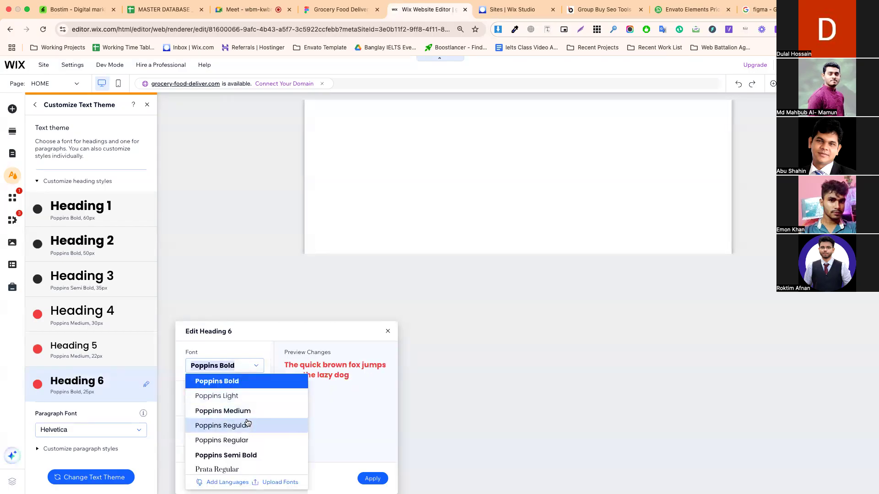
pyautogui.scroll(-1, 241, 415)
pyautogui.scroll(2, 240, 414)
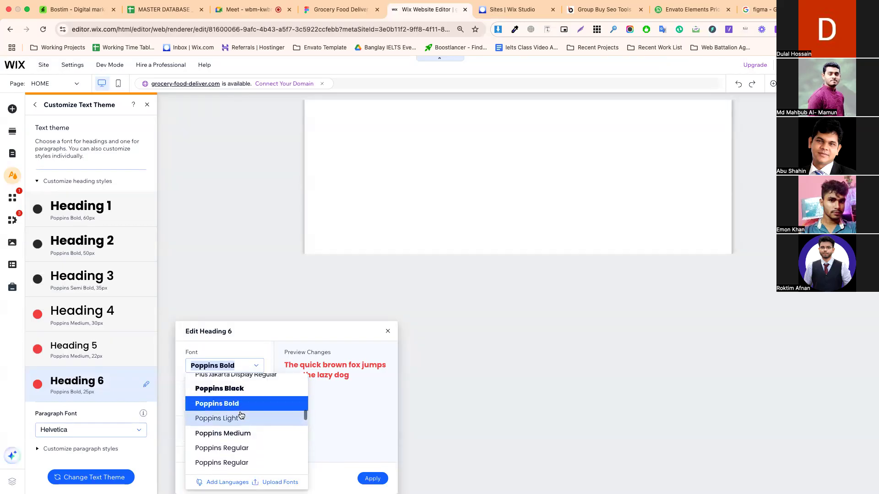
pyautogui.click(265, 360)
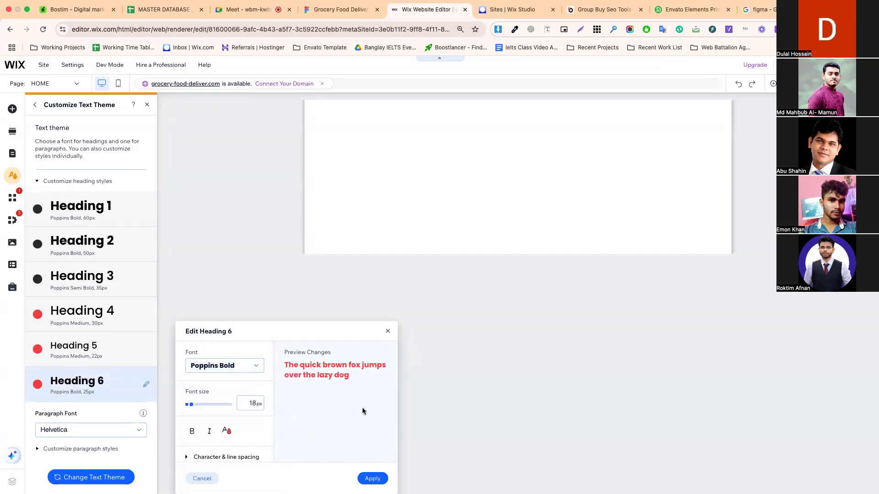
pyautogui.click(388, 332)
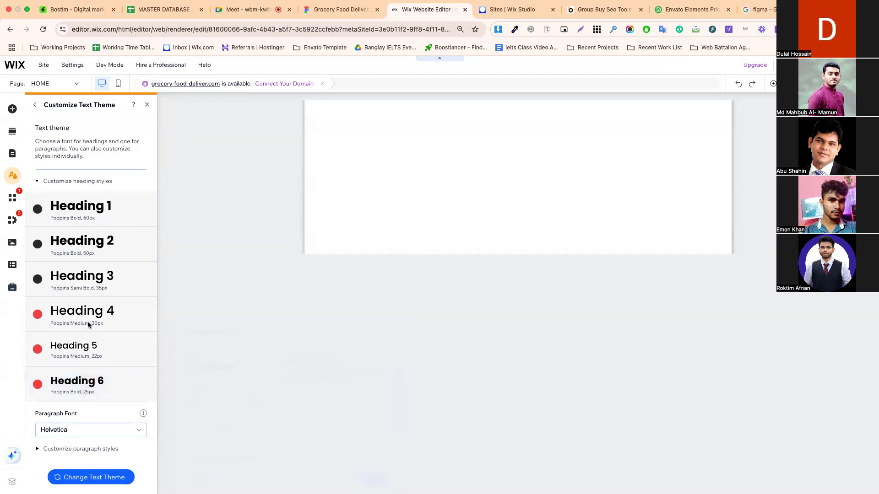
# Change Heading 4's font to Poppins Semi Bold and apply the style
pyautogui.click(145, 350)
pyautogui.click(145, 350)
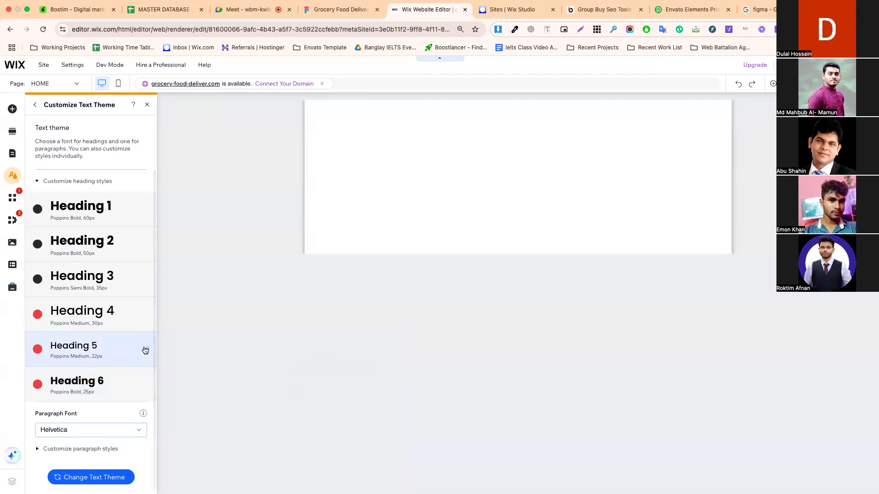
pyautogui.click(146, 315)
pyautogui.click(236, 341)
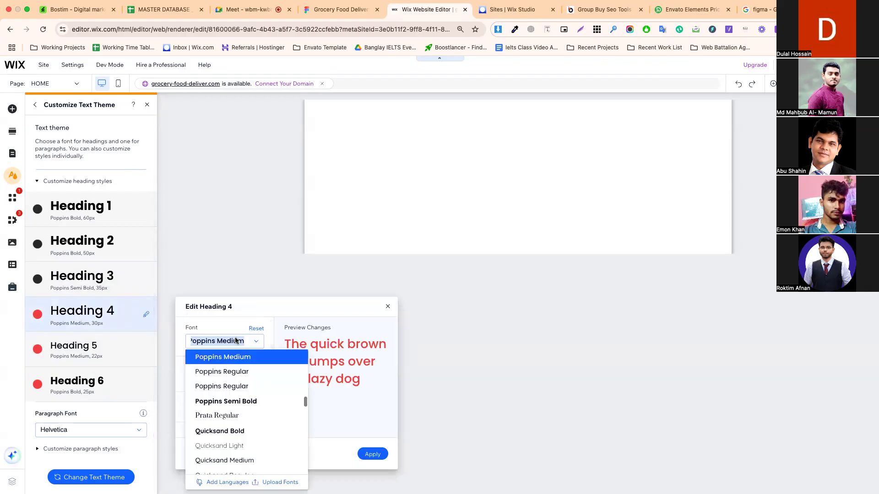
pyautogui.click(257, 401)
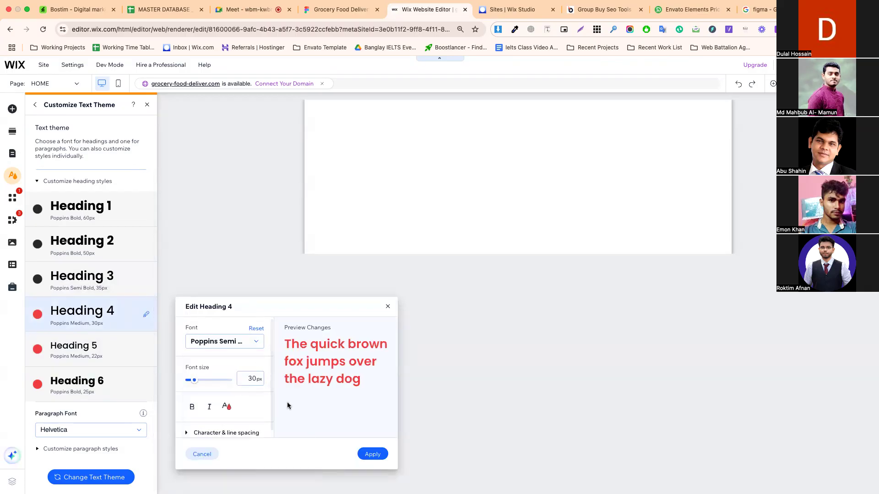
pyautogui.click(373, 455)
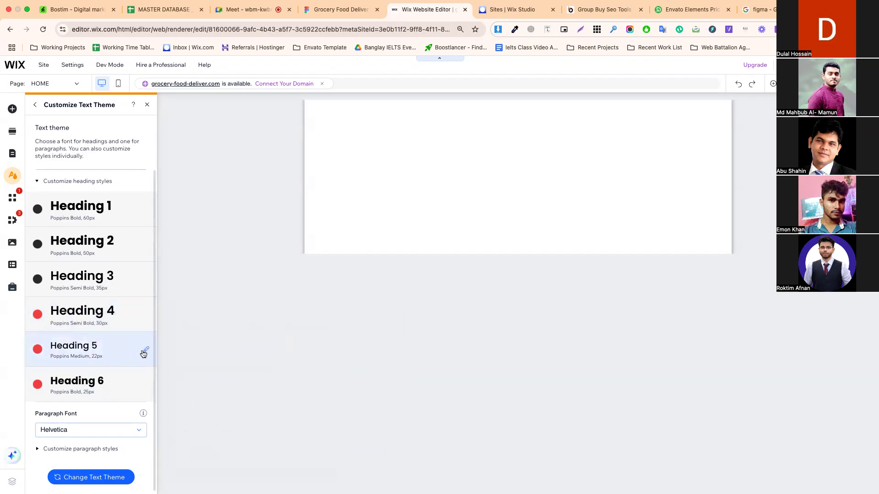
# Set Heading 6 to Poppins Medium at 20 px and apply the style
pyautogui.click(144, 351)
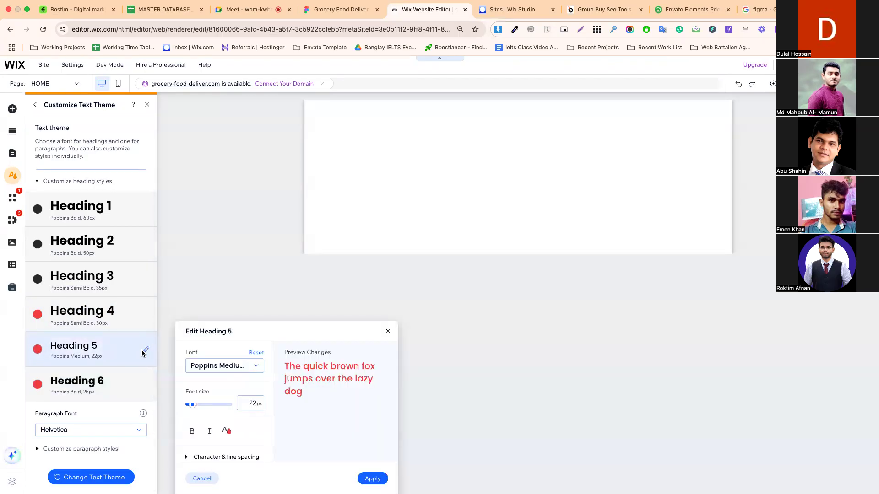
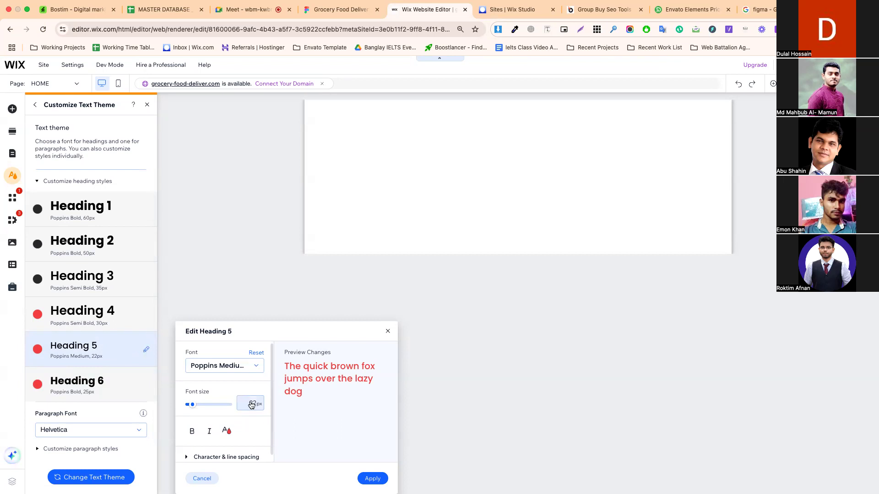
pyautogui.click(145, 383)
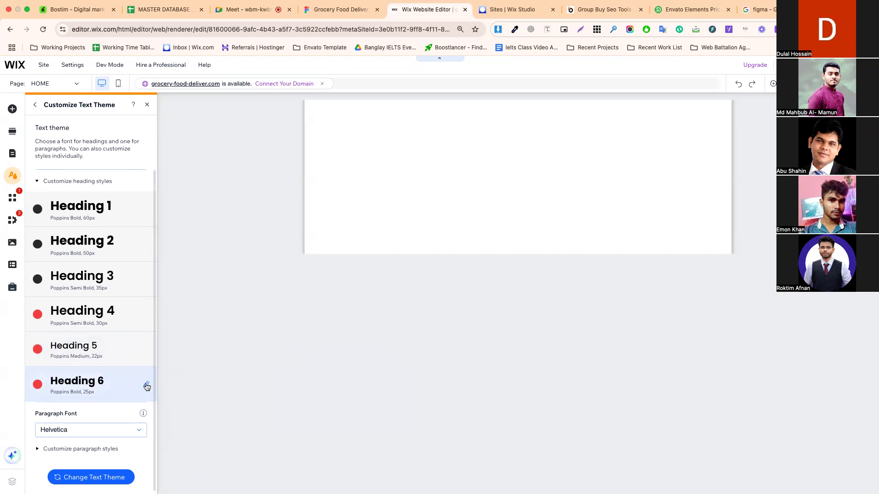
pyautogui.click(147, 385)
pyautogui.click(253, 403)
pyautogui.write('20')
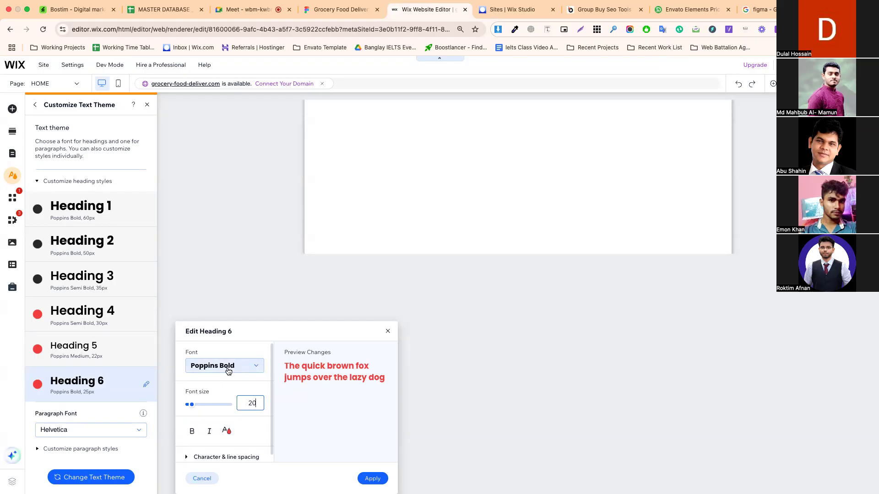
pyautogui.click(228, 371)
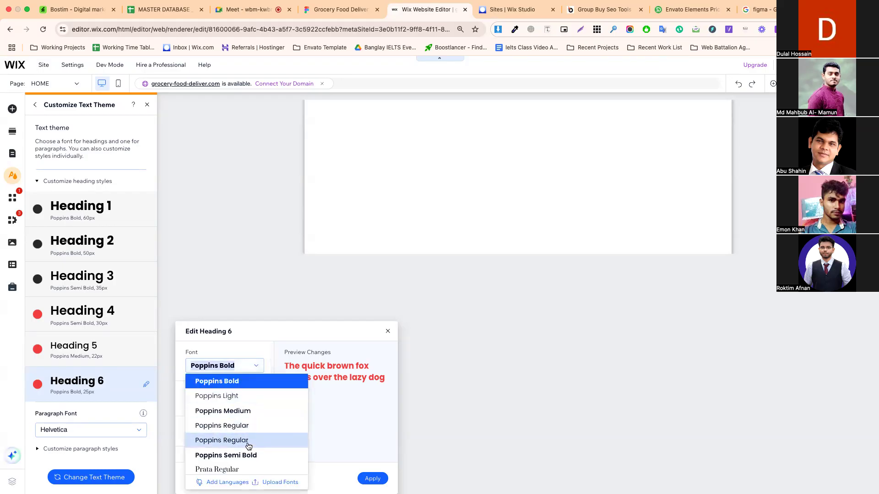
pyautogui.click(246, 444)
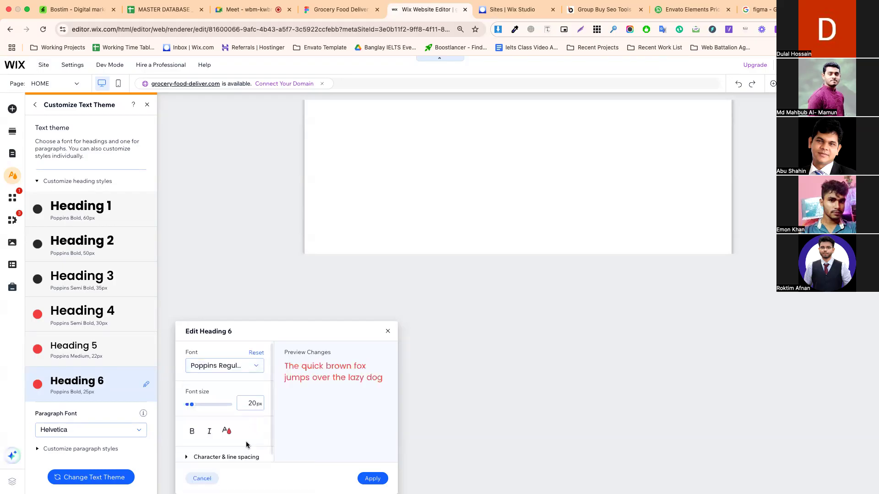
pyautogui.click(229, 365)
pyautogui.scroll(3, 240, 415)
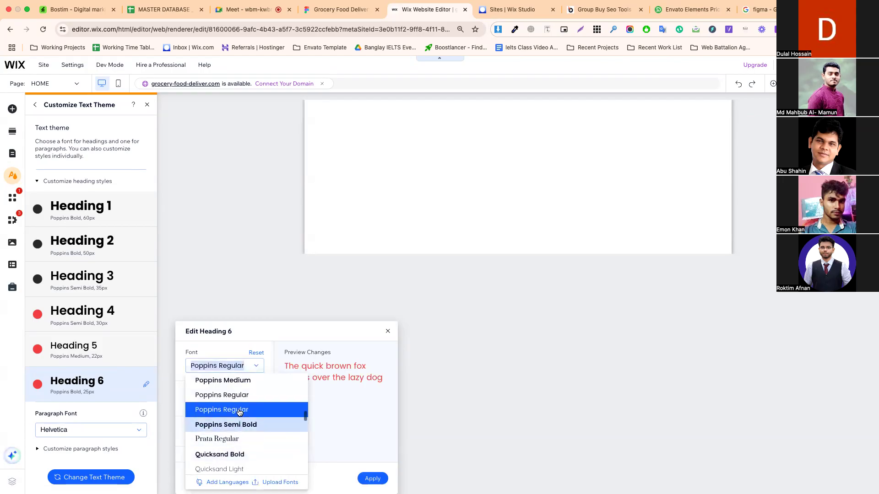
pyautogui.click(240, 407)
pyautogui.click(373, 479)
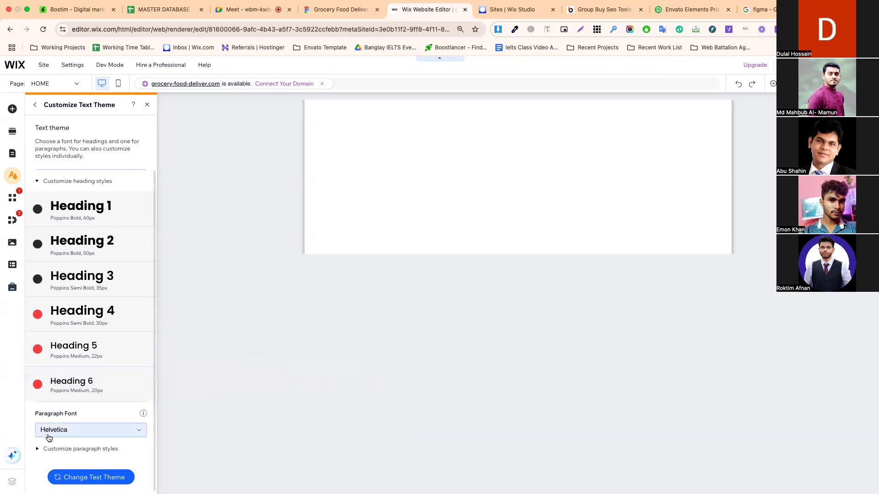
# Set the theme's paragraph font to Poppins Medium
pyautogui.click(64, 428)
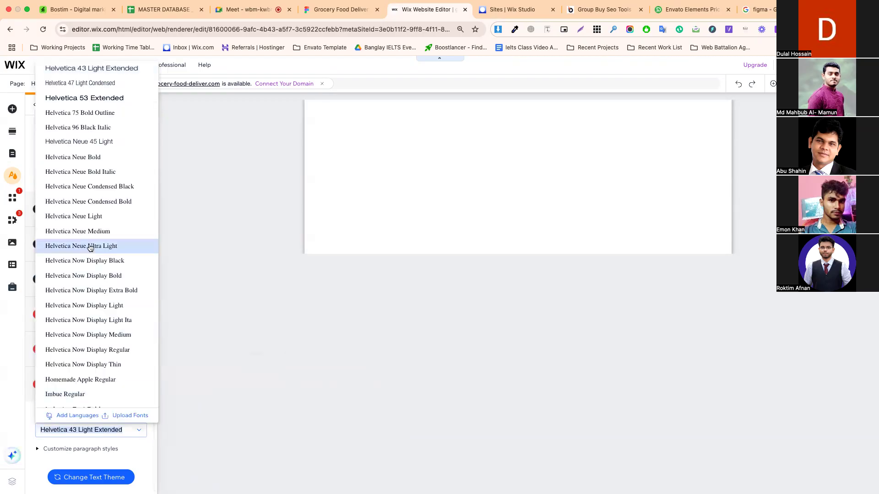
pyautogui.write('po')
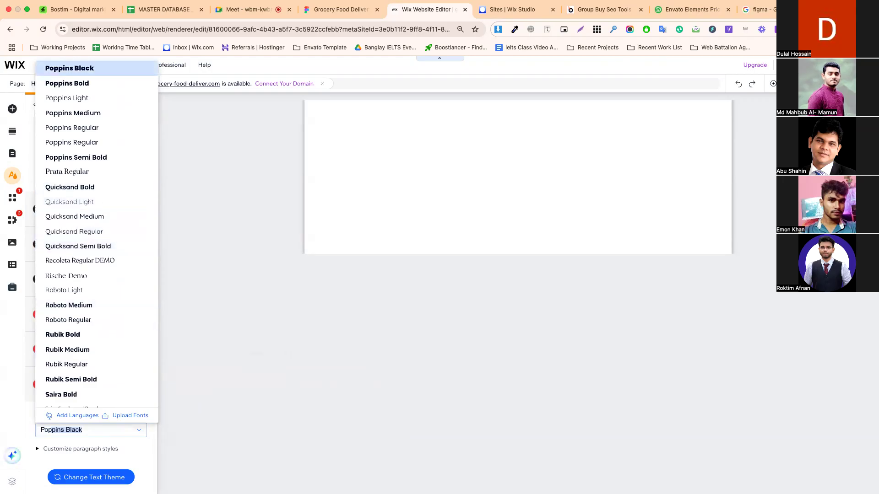
pyautogui.click(89, 114)
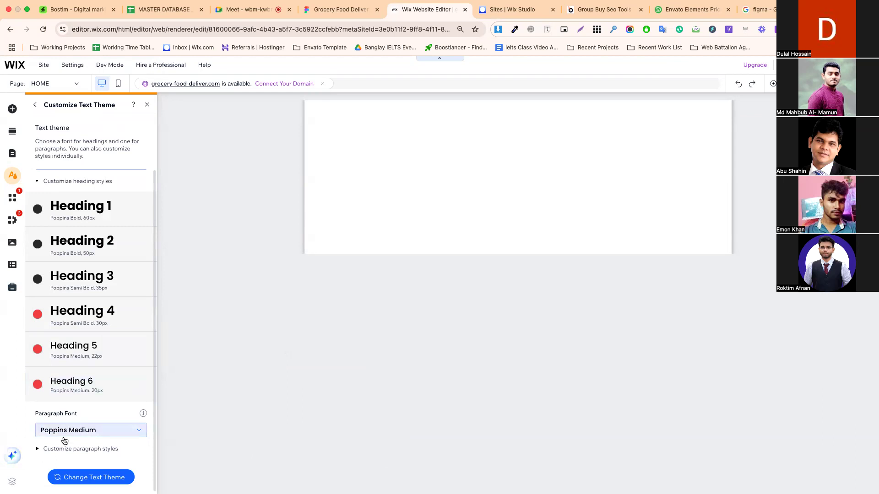
# Expand the paragraph styles and change the theme's paragraph font to Poppins Regular
pyautogui.click(53, 448)
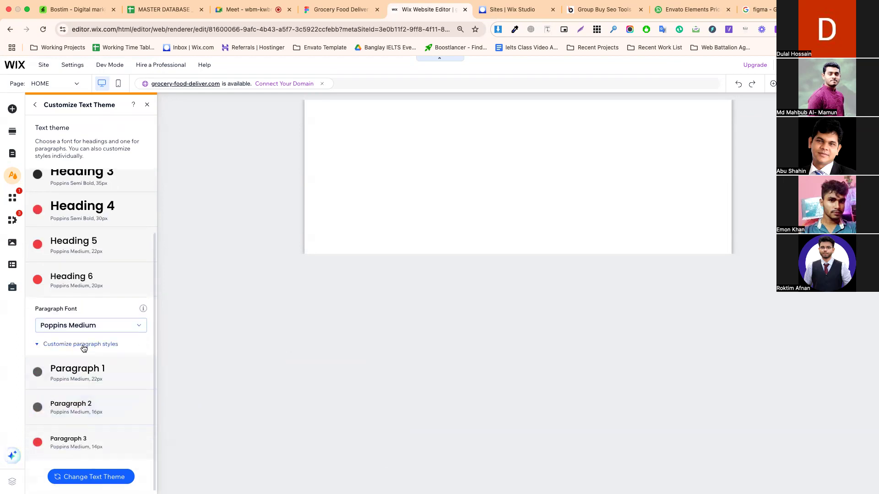
pyautogui.click(84, 327)
pyautogui.click(89, 355)
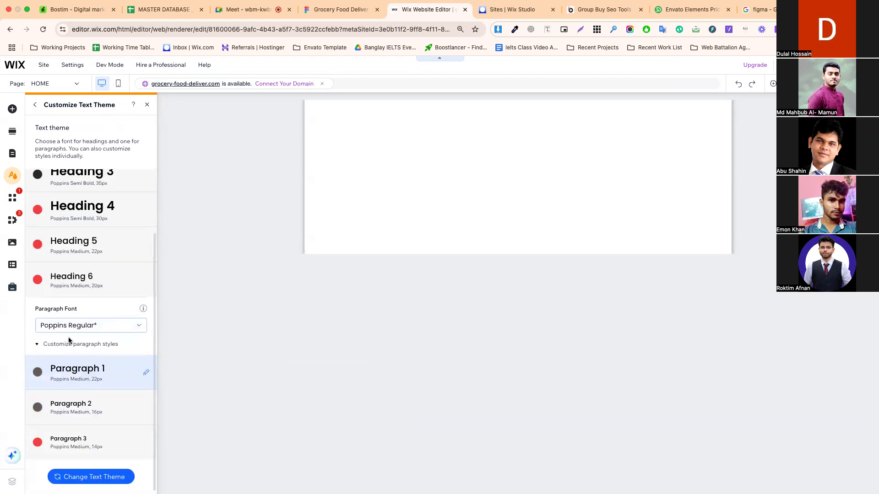
# Set Paragraph 1 to 18 px, matching the hero paragraph in the Figma template, and apply the style
pyautogui.click(147, 373)
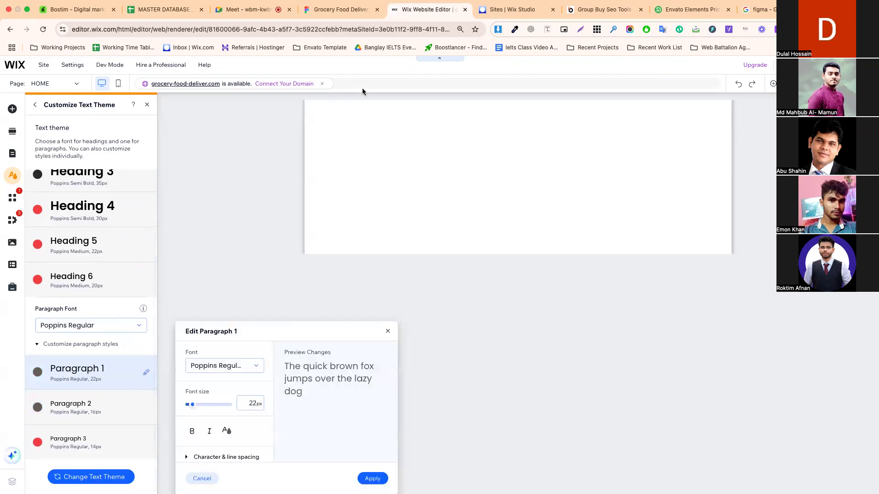
pyautogui.click(344, 9)
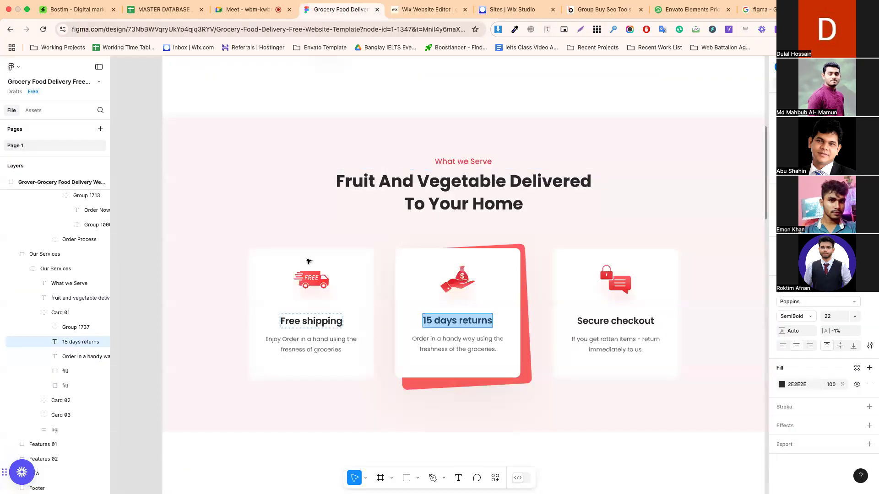
pyautogui.scroll(5, 306, 259)
pyautogui.doubleClick(294, 250)
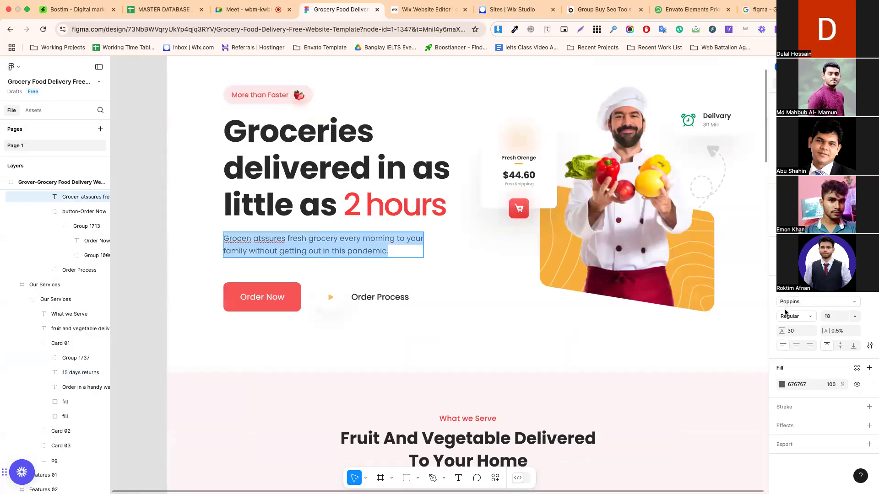
pyautogui.click(426, 9)
pyautogui.click(248, 399)
pyautogui.write('18')
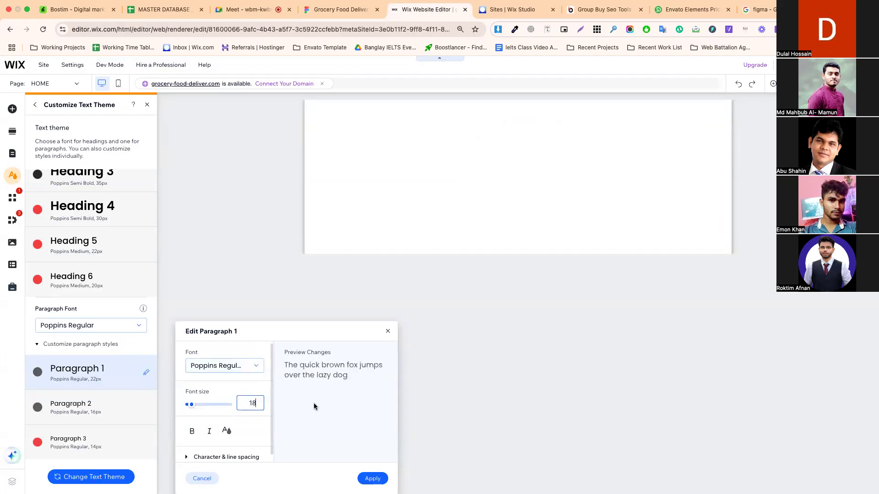
pyautogui.click(227, 433)
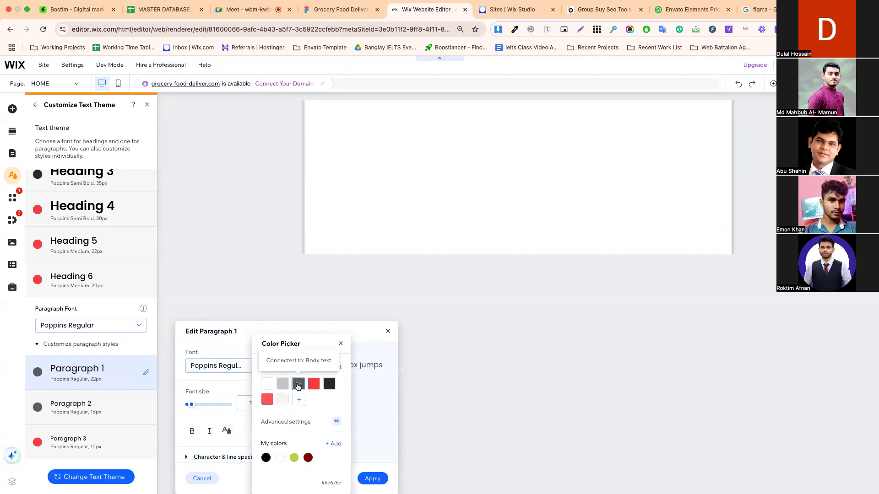
pyautogui.click(360, 401)
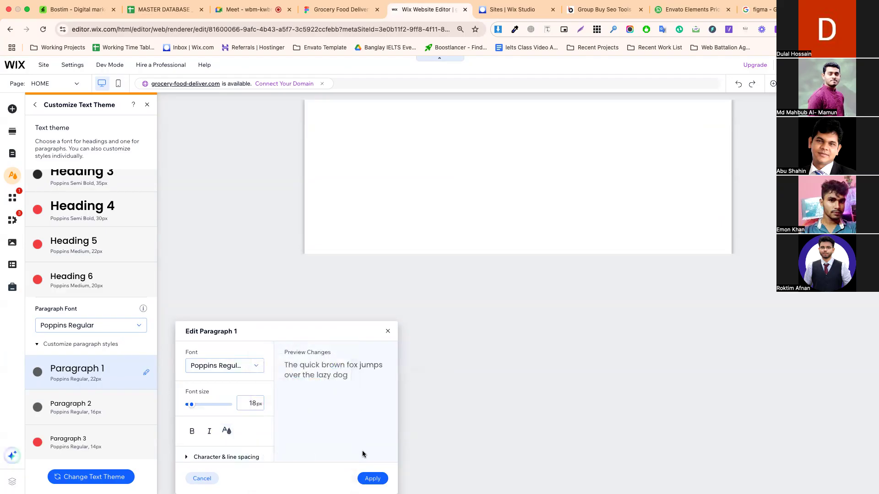
pyautogui.click(372, 478)
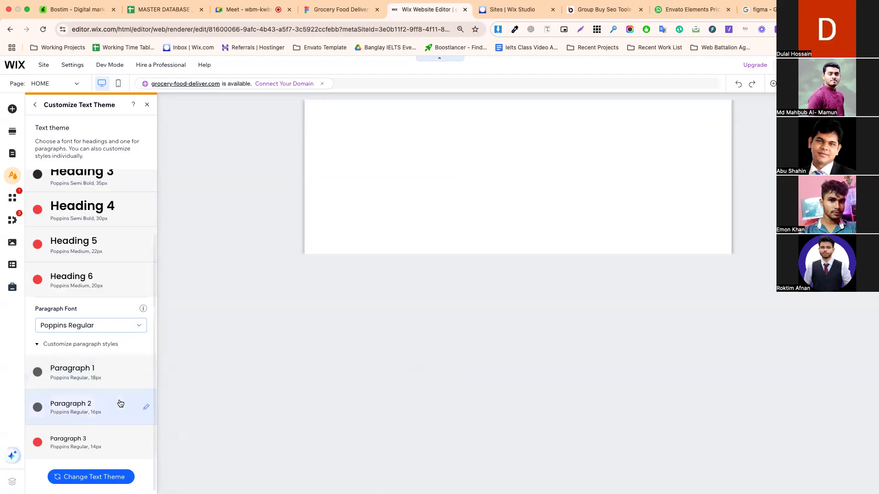
# Set Paragraph 2 to 14 px, matching the service card description in the Figma template, and apply the style
pyautogui.click(145, 409)
pyautogui.click(250, 406)
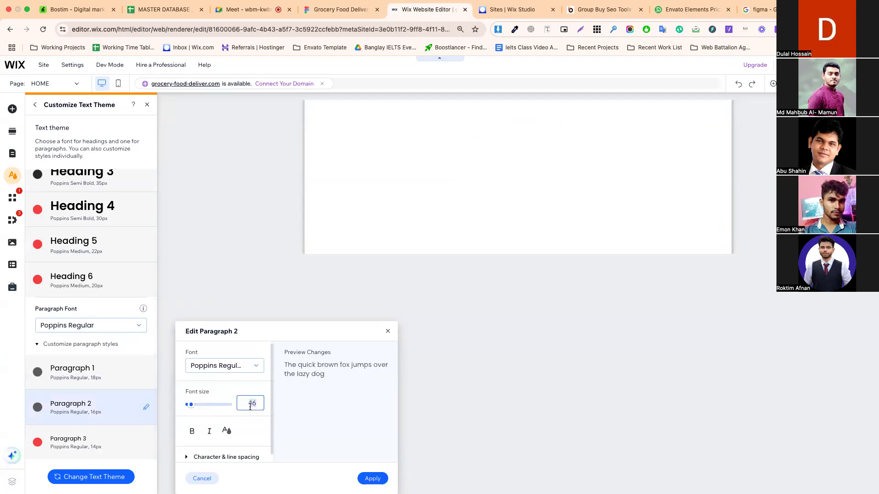
pyautogui.click(337, 10)
pyautogui.scroll(-5, 375, 277)
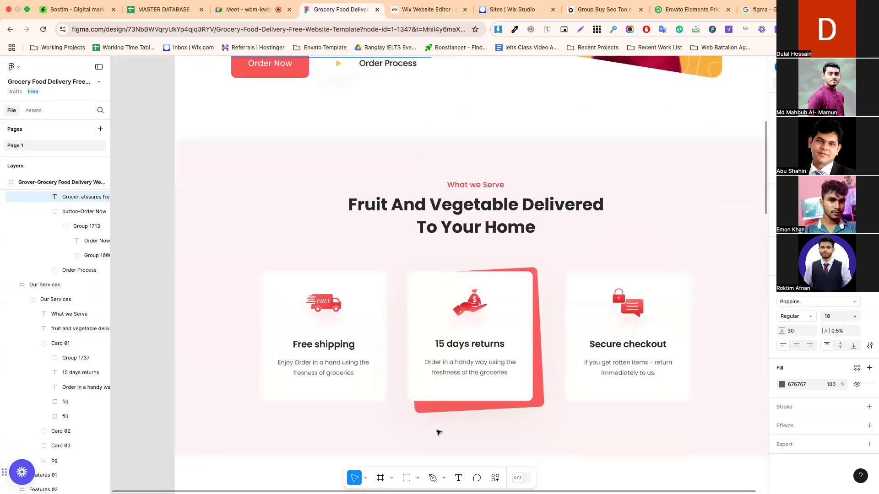
pyautogui.click(467, 365)
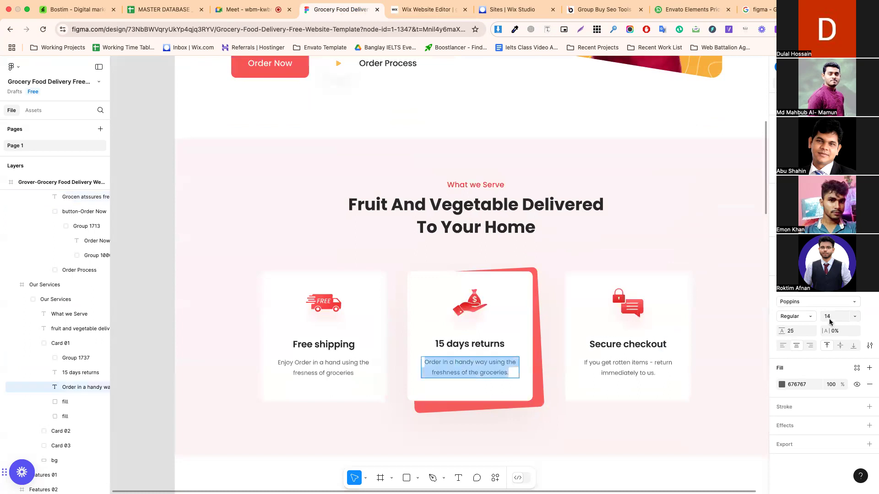
pyautogui.click(431, 9)
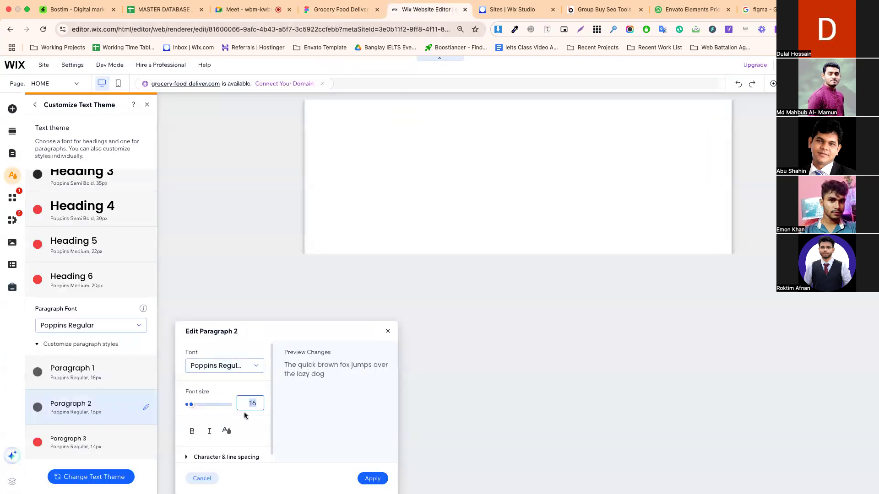
pyautogui.write('14')
pyautogui.click(251, 387)
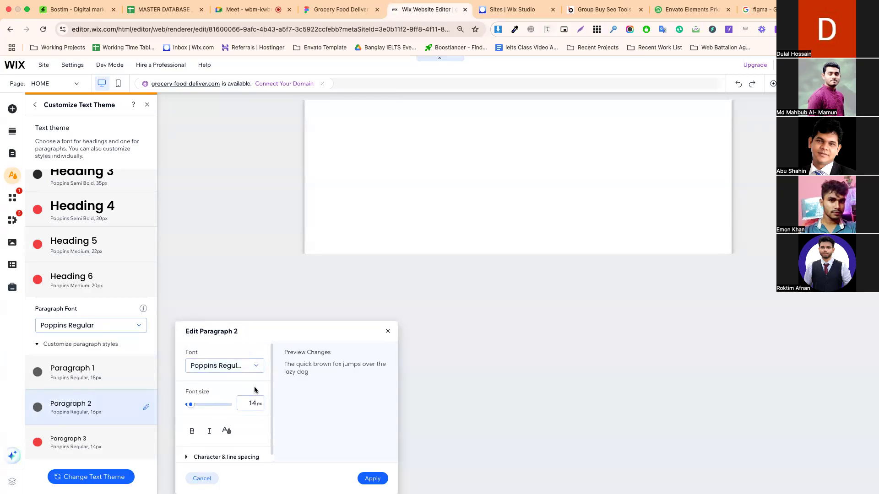
pyautogui.click(383, 478)
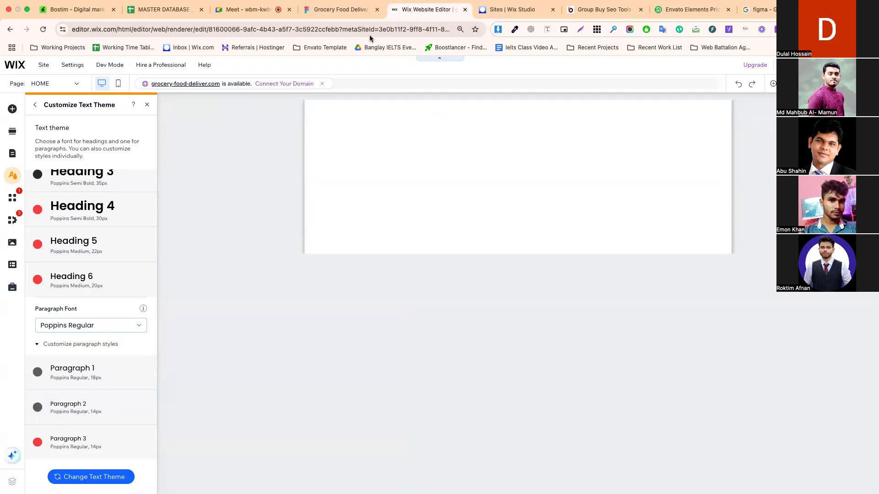
# Switch to the Figma template and inspect the text properties of the Order Now button label
pyautogui.click(352, 8)
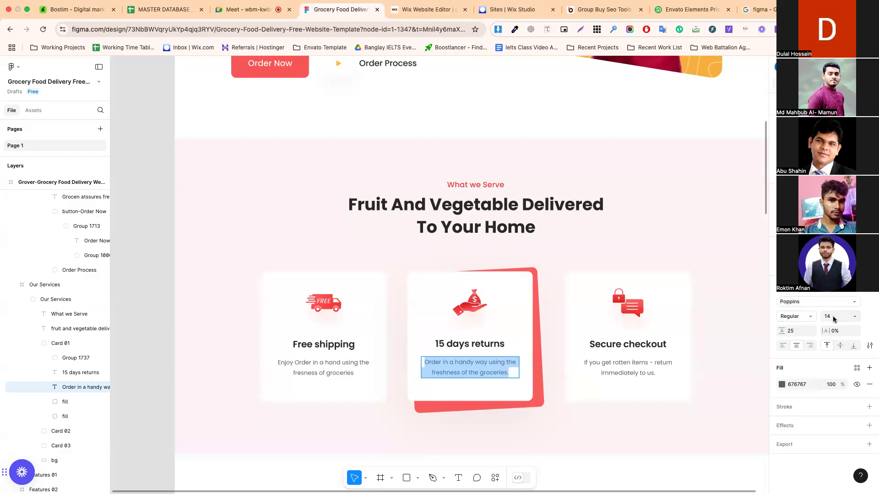
pyautogui.click(426, 9)
pyautogui.click(335, 10)
pyautogui.scroll(3, 330, 303)
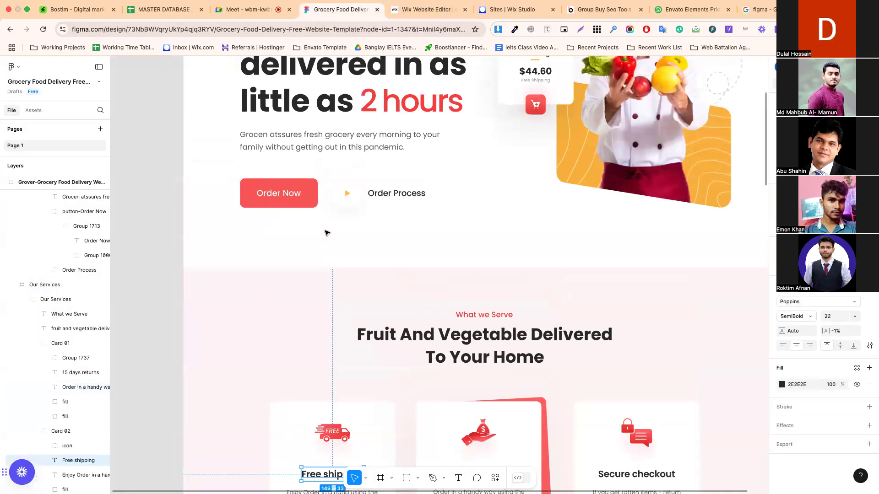
pyautogui.click(283, 195)
pyautogui.doubleClick(283, 195)
pyautogui.doubleClick(285, 193)
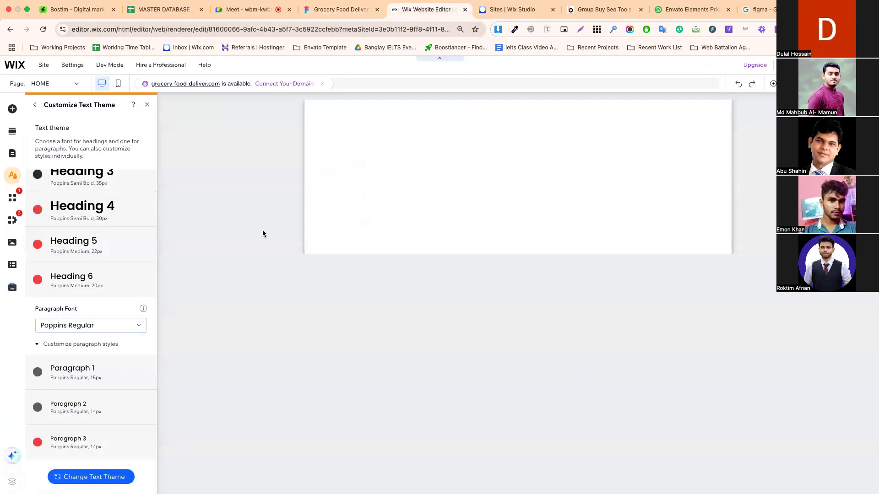
# In the Wix text theme, set Paragraph 3 to Poppins Semi Bold at 20 px
pyautogui.click(425, 9)
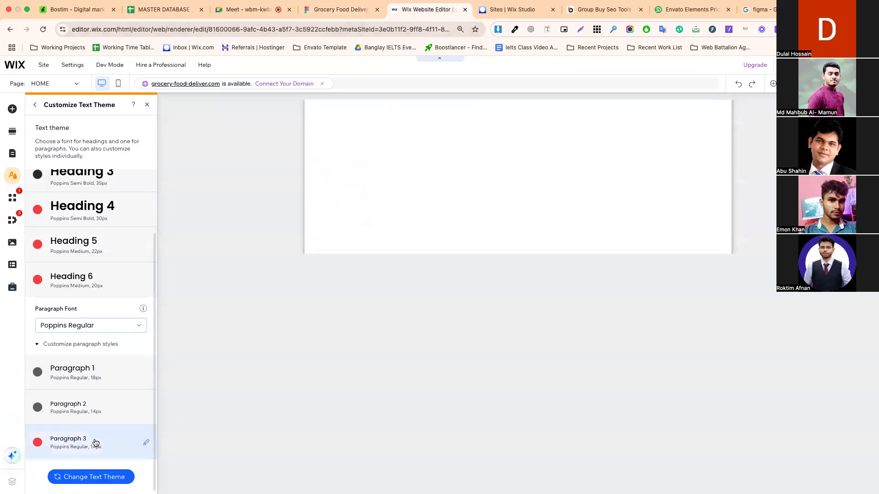
pyautogui.click(73, 442)
pyautogui.click(250, 402)
pyautogui.write('20')
pyautogui.click(225, 365)
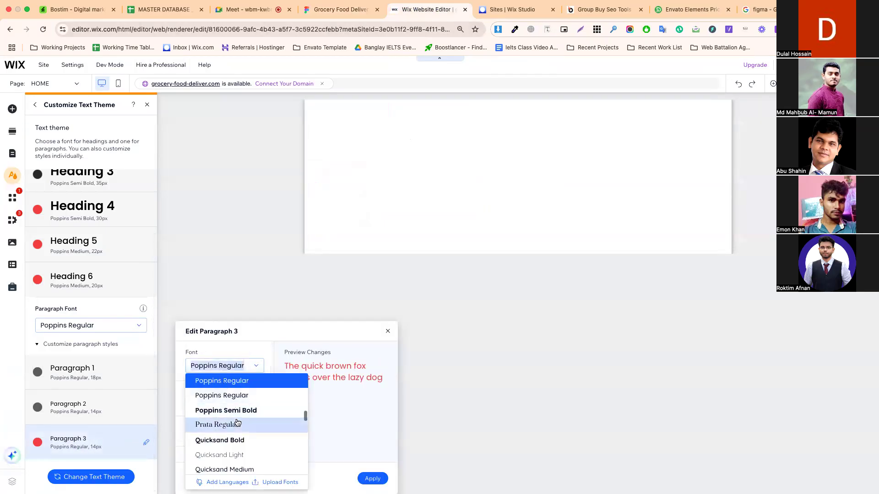
pyautogui.click(230, 411)
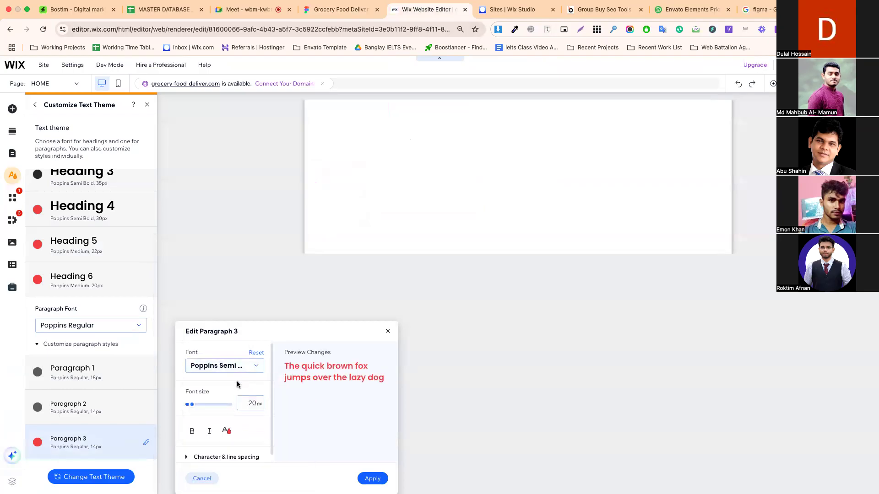
# Set Paragraph 3's text color to the theme's white and apply the style
pyautogui.click(227, 431)
pyautogui.click(328, 385)
pyautogui.click(245, 431)
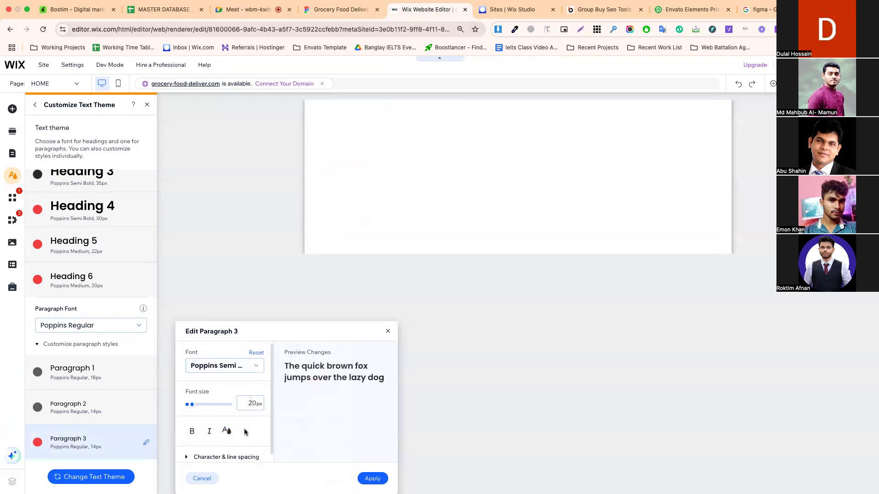
pyautogui.click(226, 432)
pyautogui.click(267, 385)
pyautogui.click(232, 392)
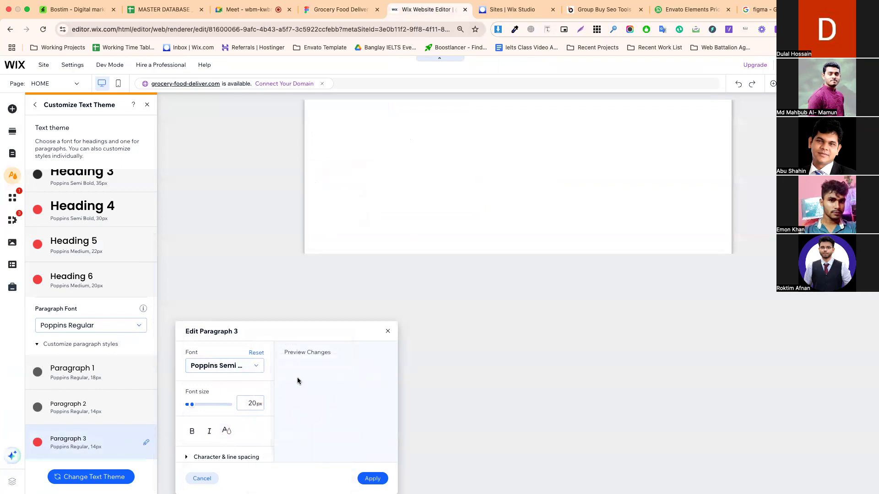
pyautogui.click(372, 478)
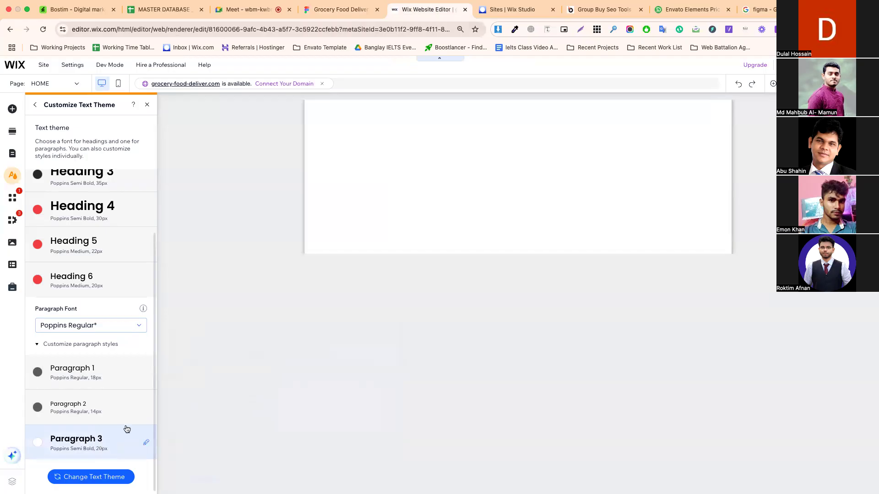
# Recheck the Order Now label in Figma, then set Paragraph 3 to Poppins Medium with theme color #2E2E2E and apply the style
pyautogui.click(345, 10)
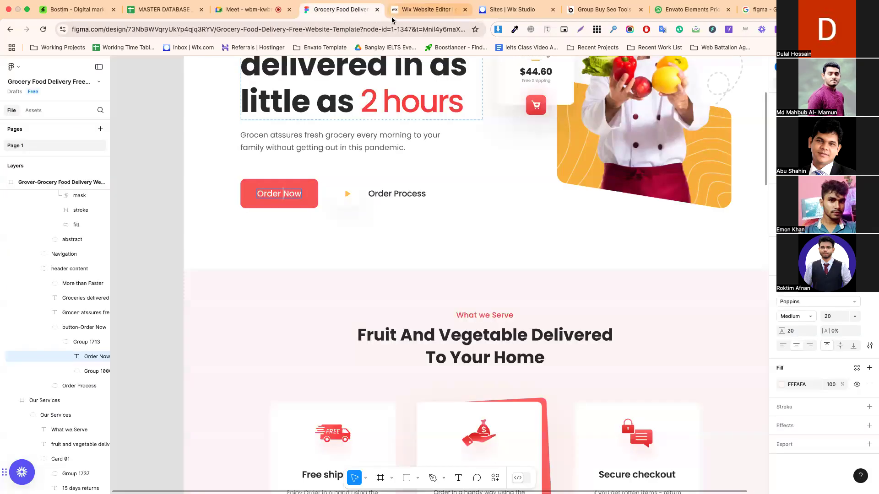
pyautogui.click(414, 9)
pyautogui.click(146, 442)
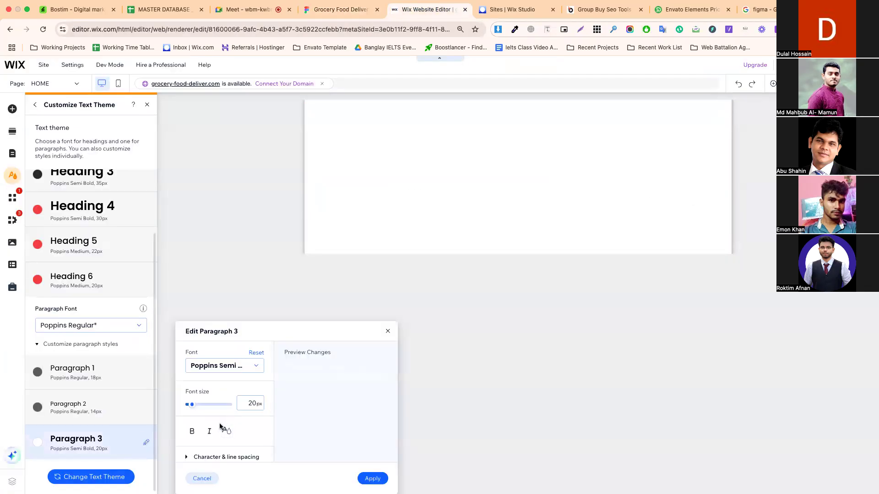
pyautogui.click(224, 365)
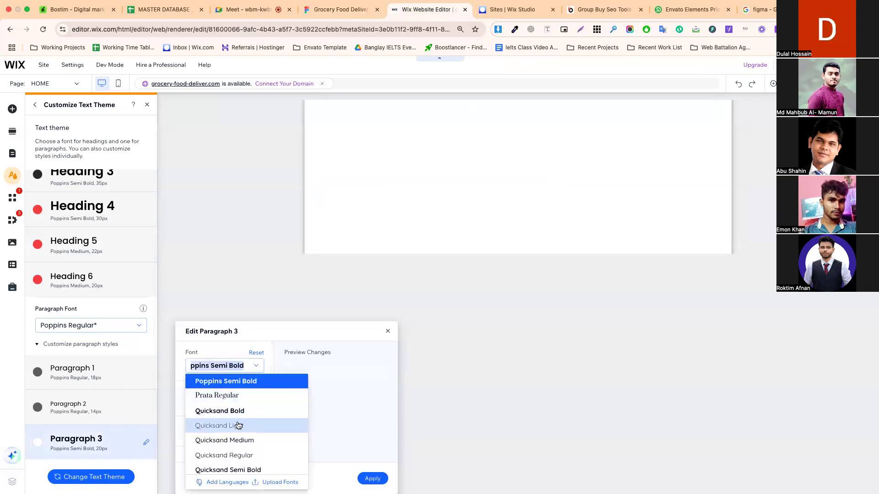
pyautogui.scroll(2, 236, 419)
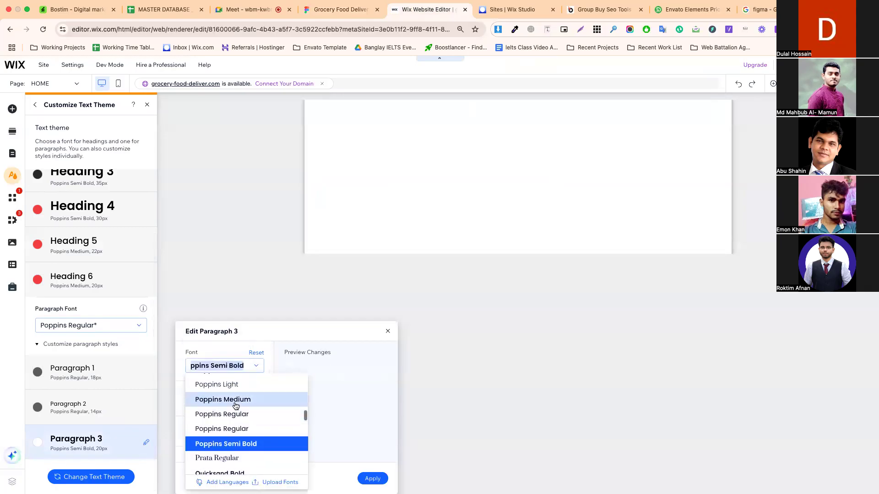
pyautogui.click(236, 399)
pyautogui.click(253, 403)
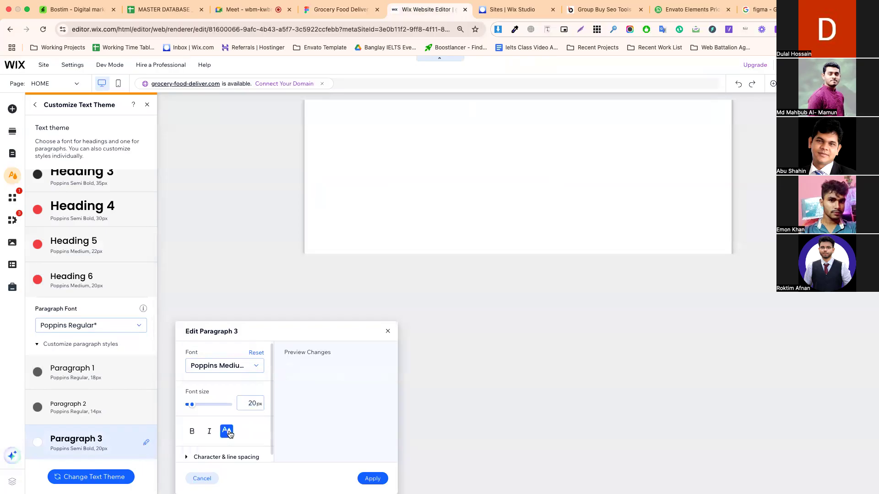
pyautogui.click(227, 431)
pyautogui.click(329, 384)
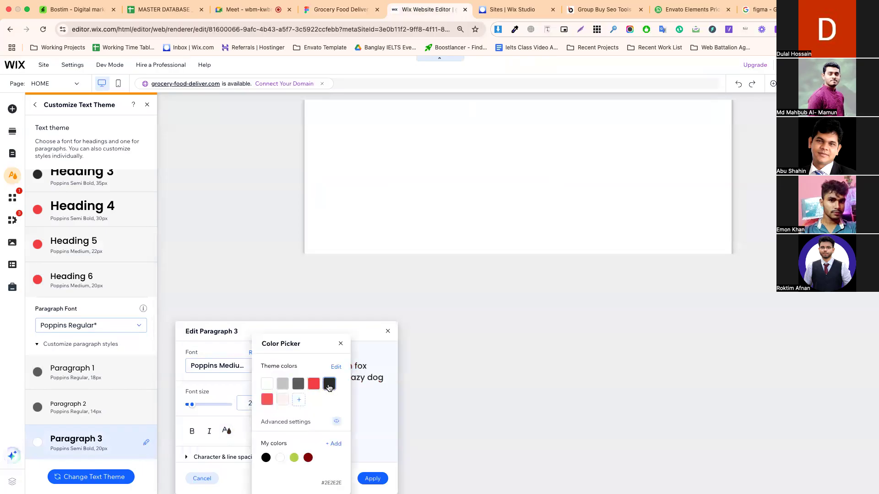
pyautogui.click(373, 399)
pyautogui.click(372, 478)
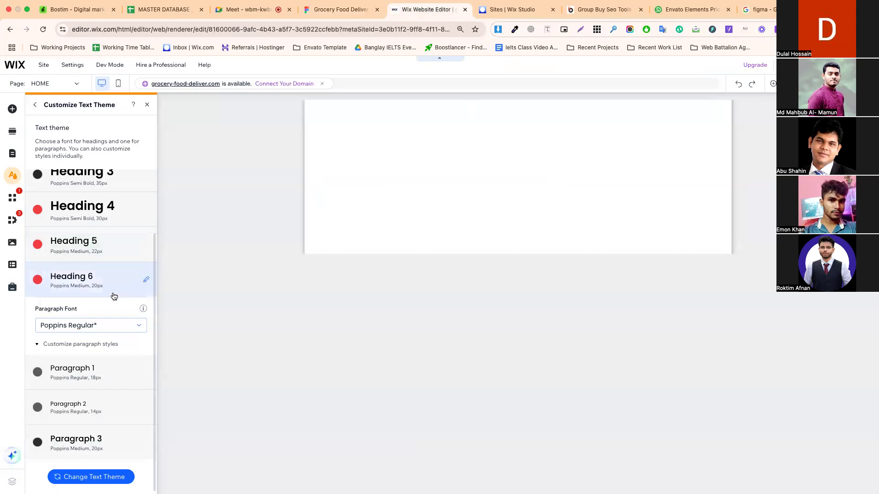
# Leave the text theme settings, close the site design settings and make the page header taller
pyautogui.scroll(5, 112, 294)
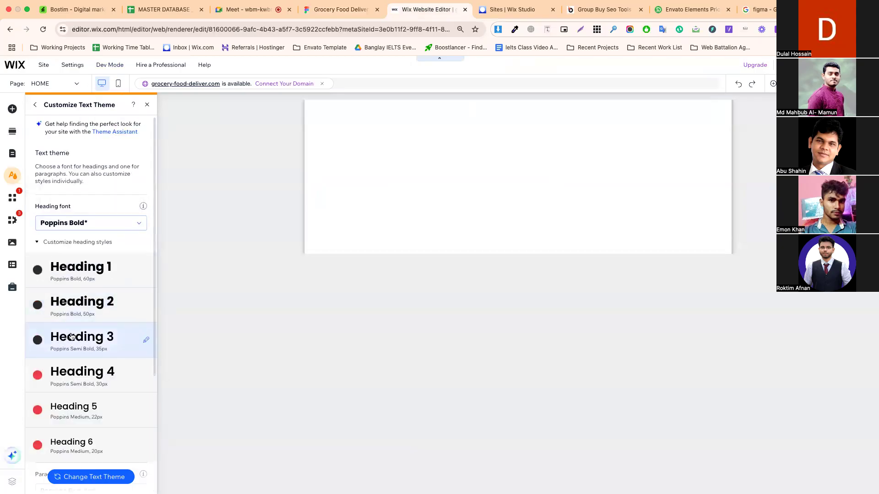
pyautogui.scroll(-4, 74, 334)
pyautogui.click(35, 105)
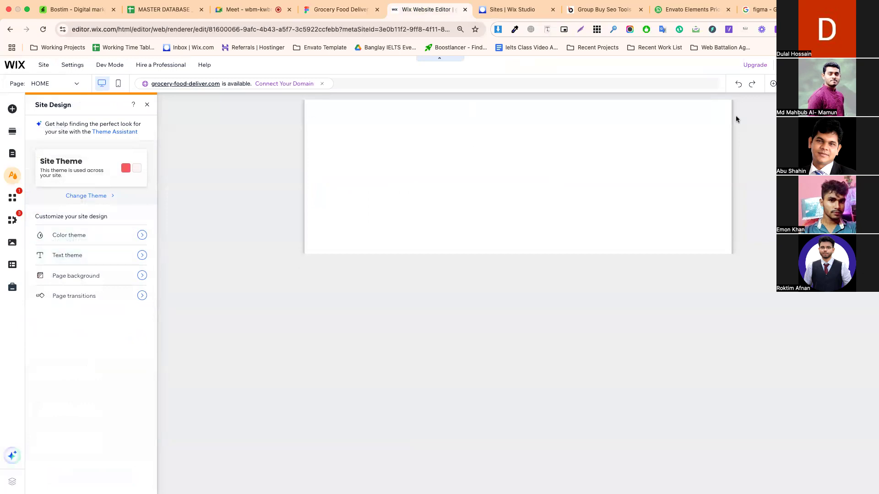
pyautogui.click(753, 110)
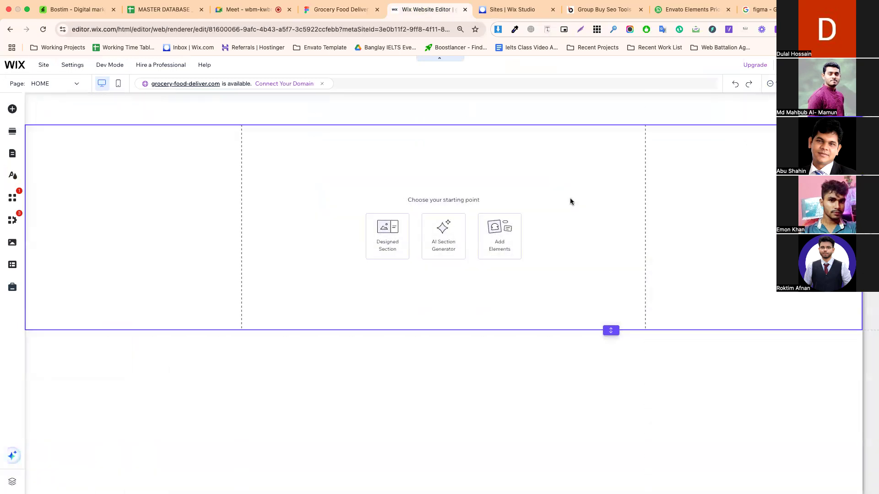
pyautogui.moveTo(611, 124); pyautogui.dragTo(611, 145)
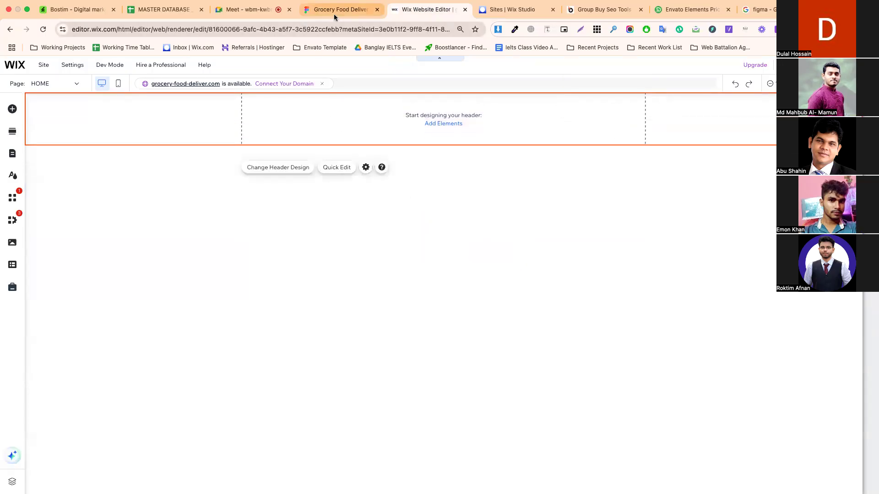
# Switch to the Figma design, activate the Scale tool and select the inner Header group to check its content dimensions
pyautogui.click(337, 9)
pyautogui.click(365, 478)
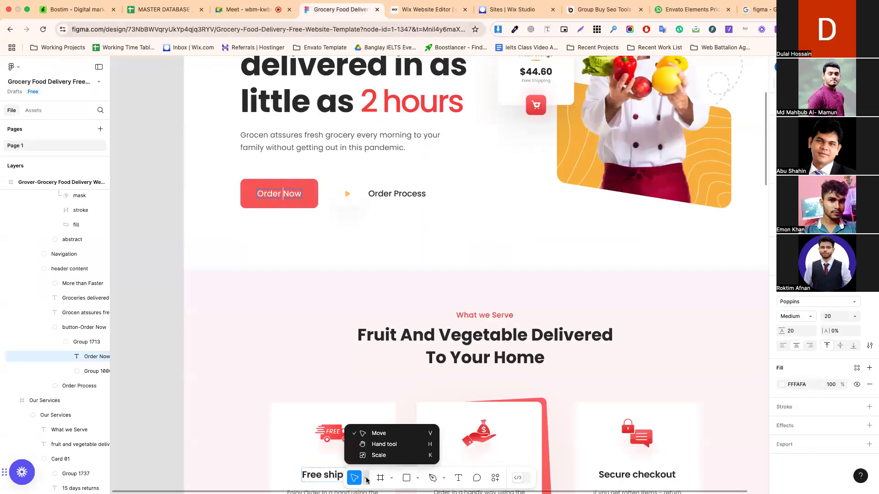
pyautogui.click(383, 454)
pyautogui.scroll(4, 382, 457)
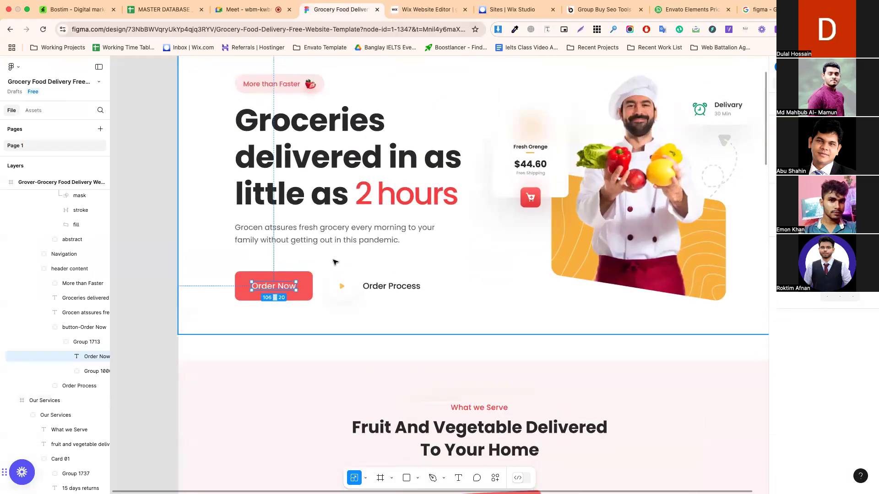
pyautogui.doubleClick(341, 287)
pyautogui.click(317, 313)
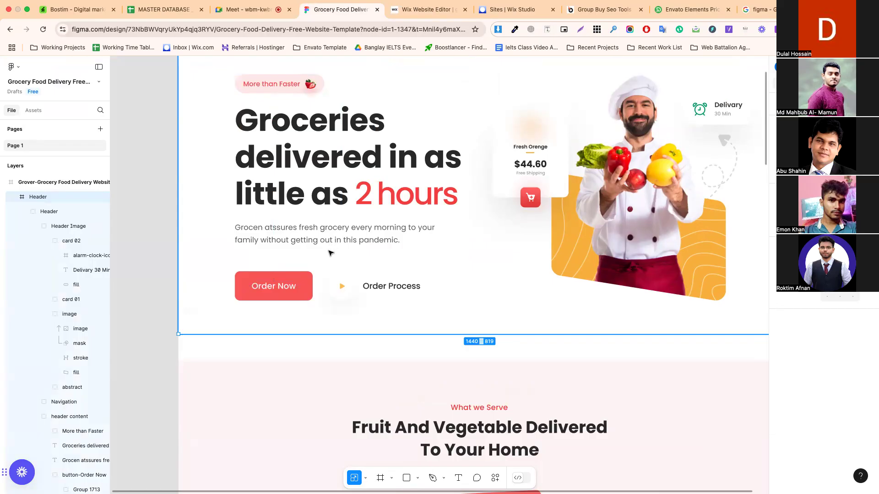
pyautogui.scroll(4, 403, 228)
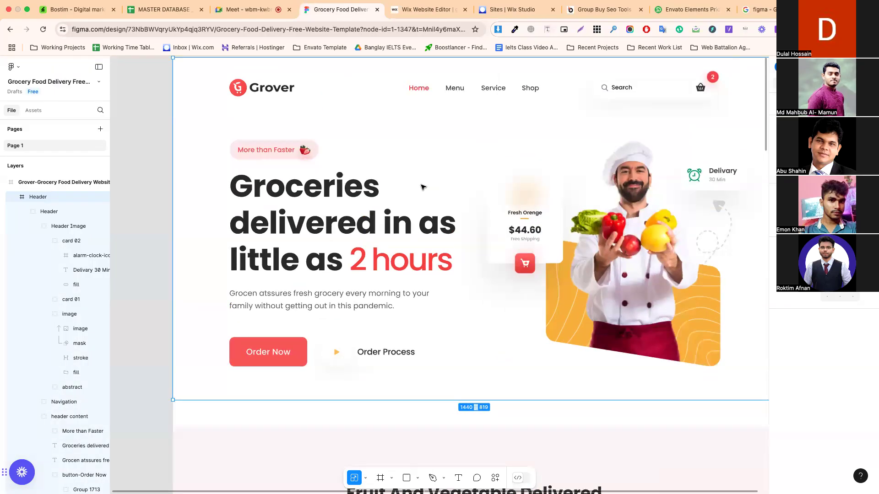
pyautogui.doubleClick(329, 222)
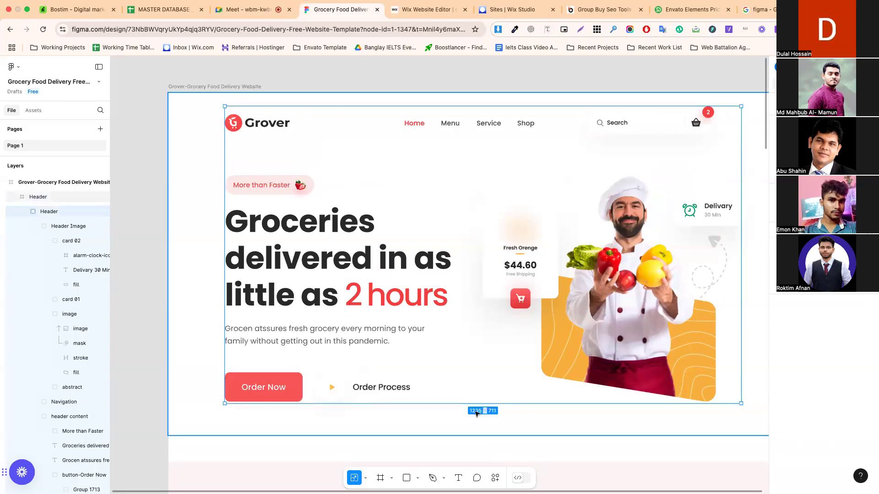
# Return to the Wix editor and add a vertical ruler guide along the right-hand gridline of the content area
pyautogui.click(426, 9)
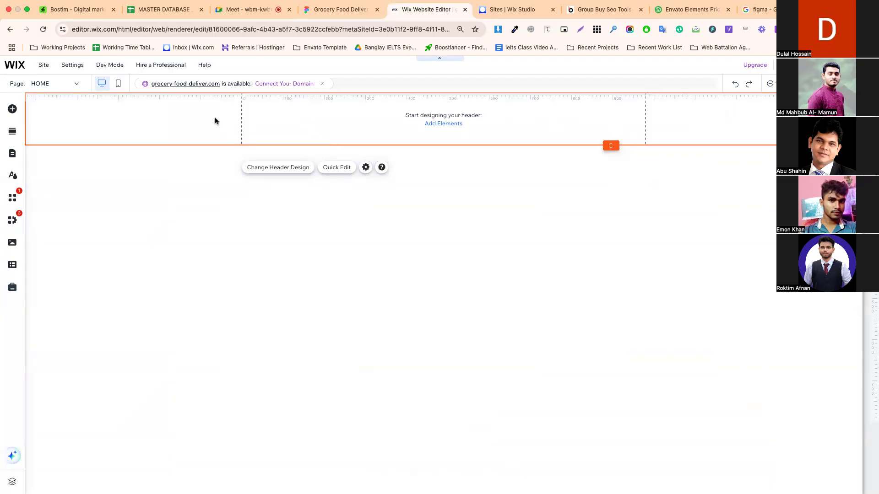
pyautogui.click(645, 98)
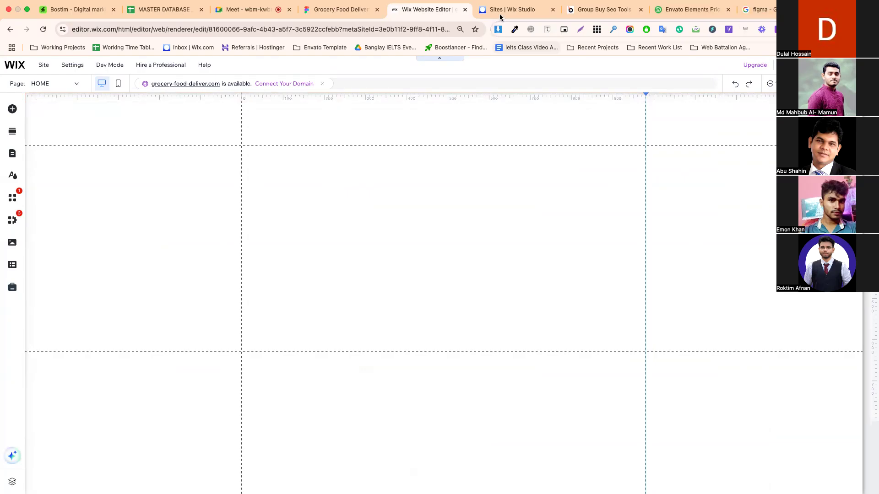
# Check the outer Header frame's overall dimensions in Figma, and return to the page header in the Wix editor
pyautogui.click(340, 13)
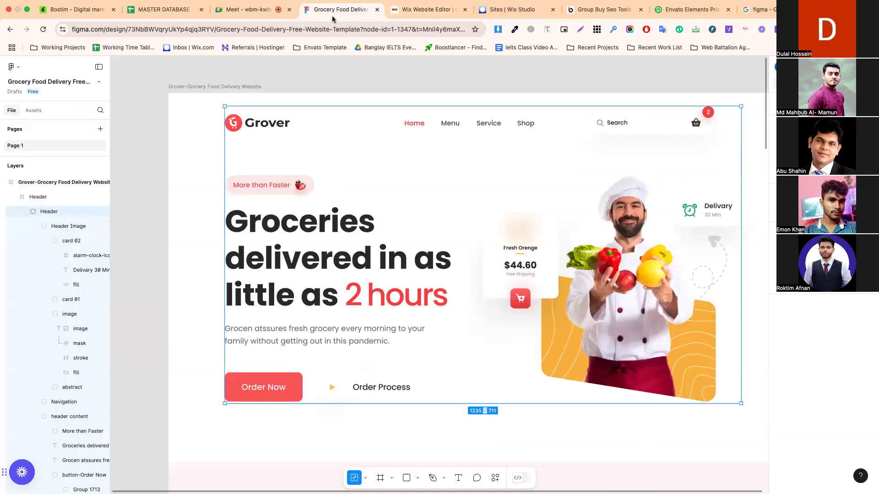
pyautogui.click(405, 197)
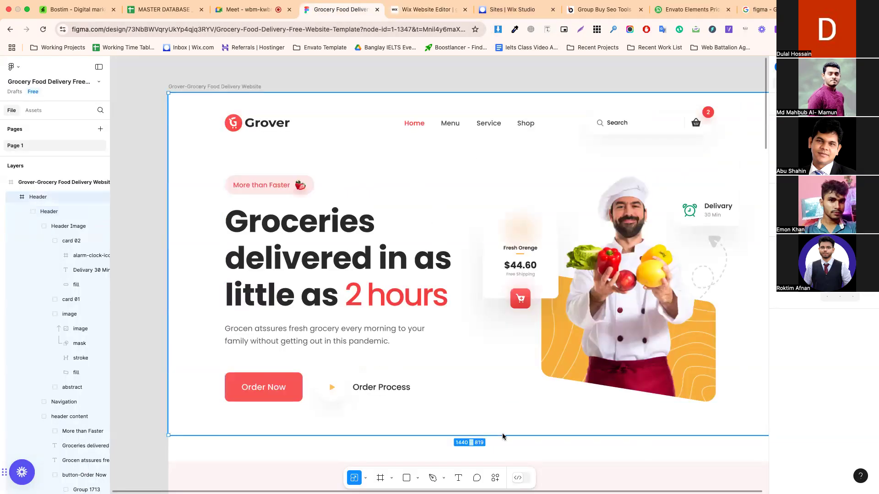
pyautogui.click(429, 15)
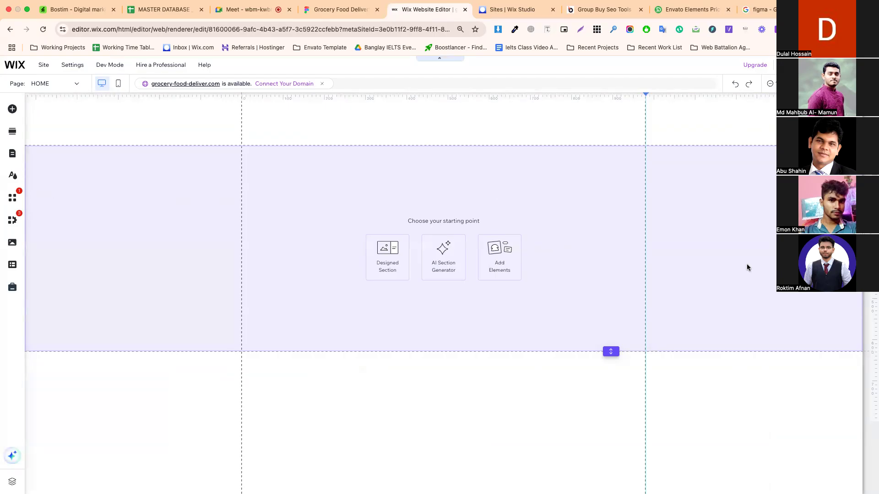
pyautogui.click(161, 131)
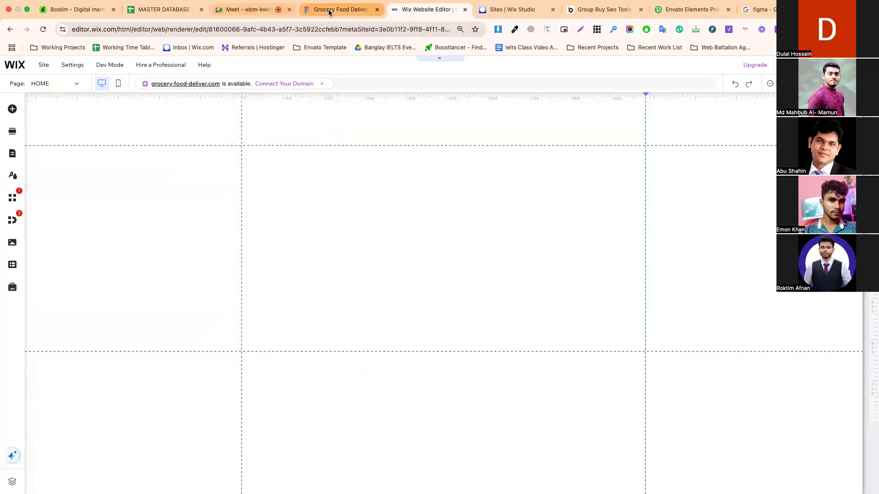
# Switch to the Figma design and check the overall width of the Header content group inside the header frame
pyautogui.click(328, 9)
pyautogui.click(243, 236)
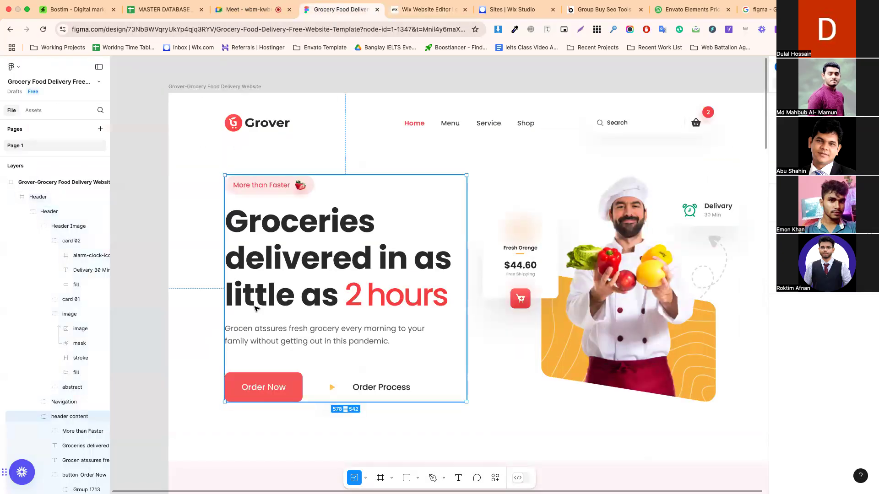
pyautogui.click(245, 166)
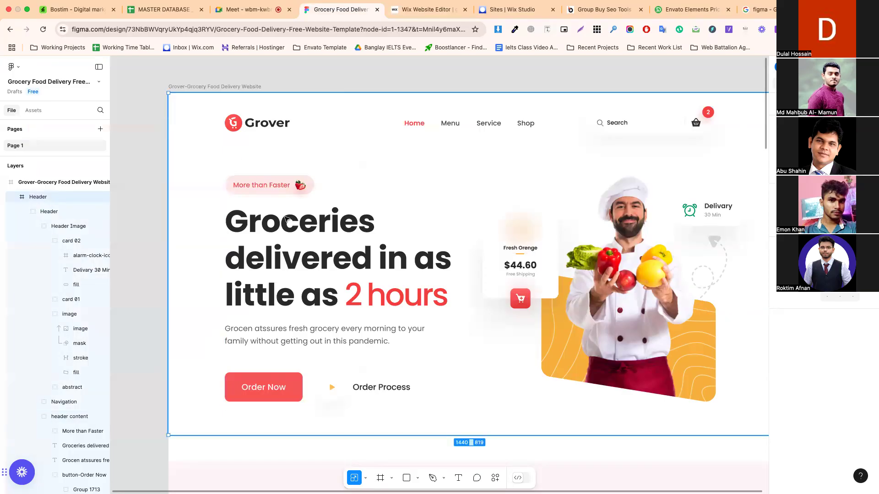
pyautogui.click(294, 206)
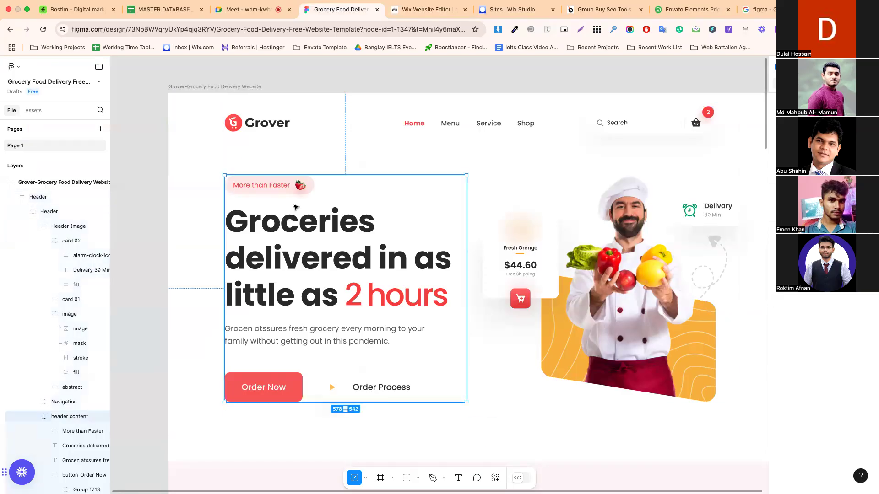
pyautogui.click(479, 215)
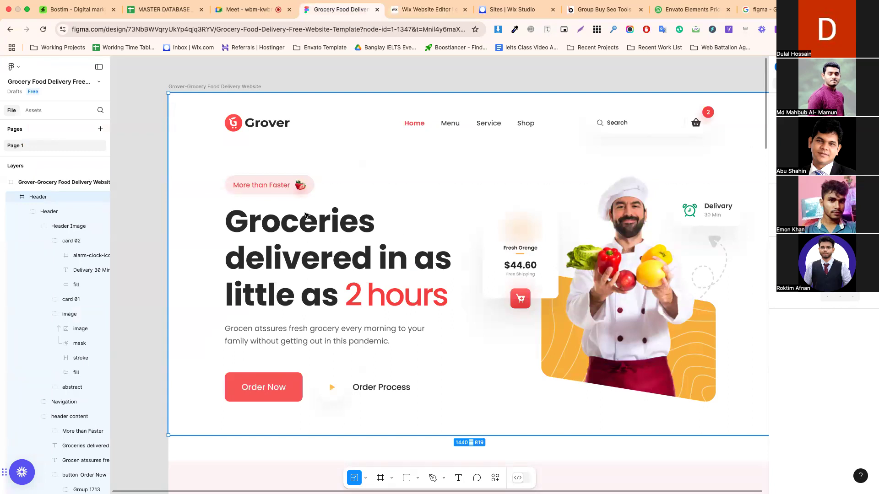
pyautogui.click(551, 395)
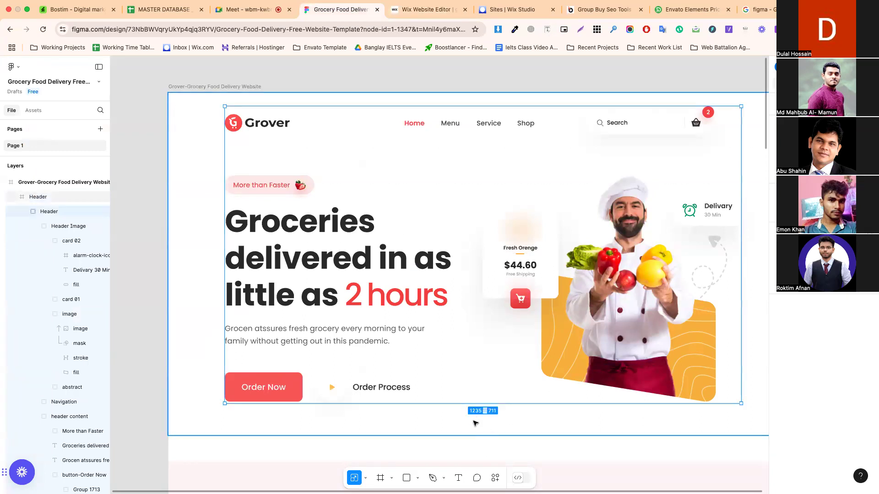
# Calculate how much wider the design is than the Wix grid with 1235-980 in the Google browser tab, then halve the 255 difference
pyautogui.click(443, 11)
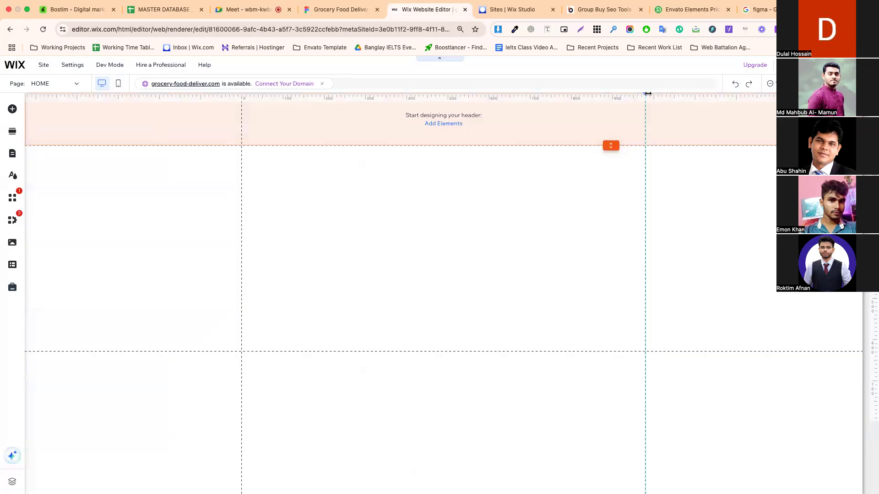
pyautogui.click(757, 9)
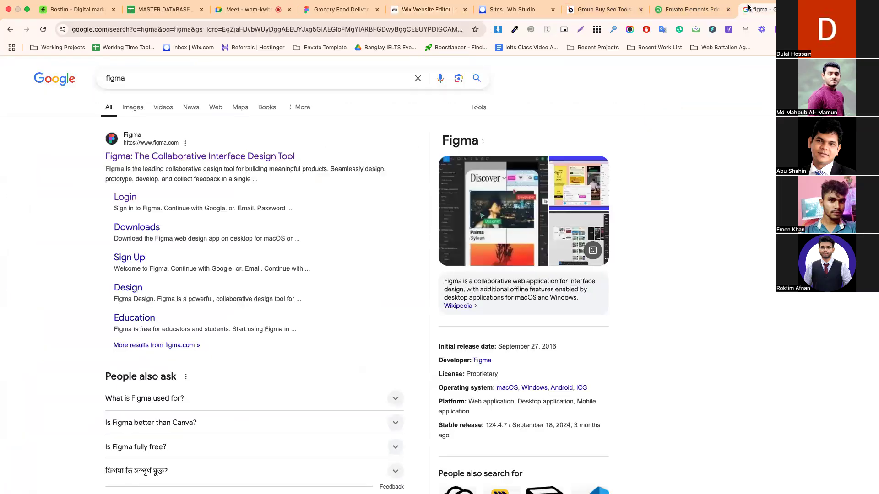
pyautogui.click(438, 31)
pyautogui.write('123')
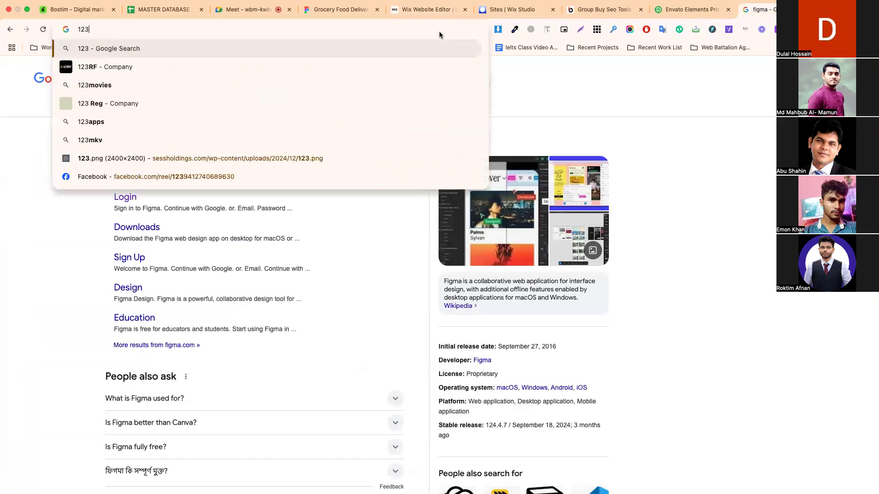
pyautogui.write('5-')
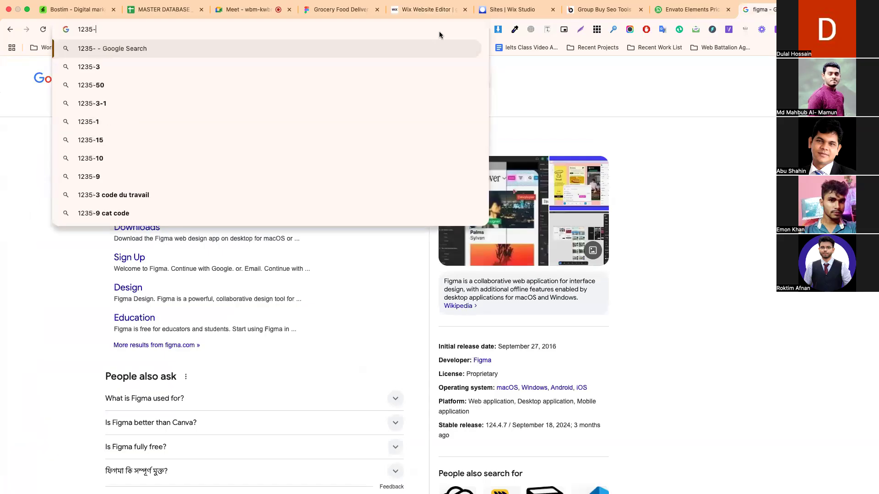
pyautogui.write('980')
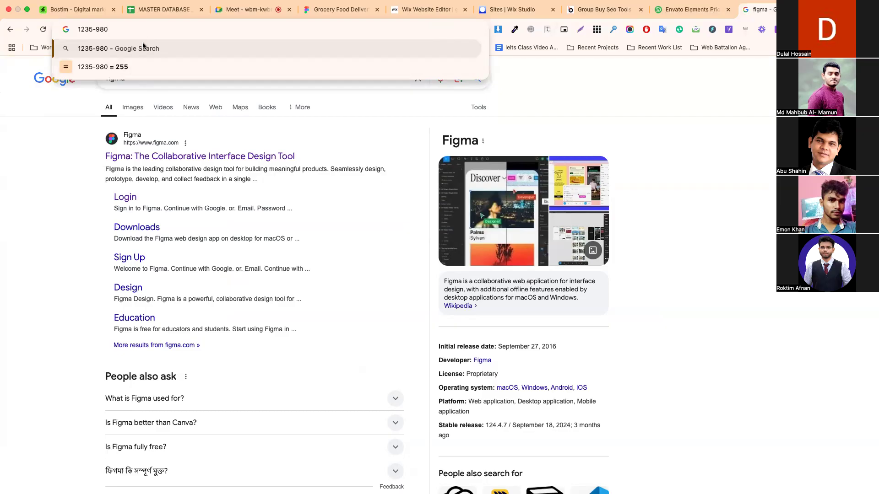
pyautogui.press('Down')
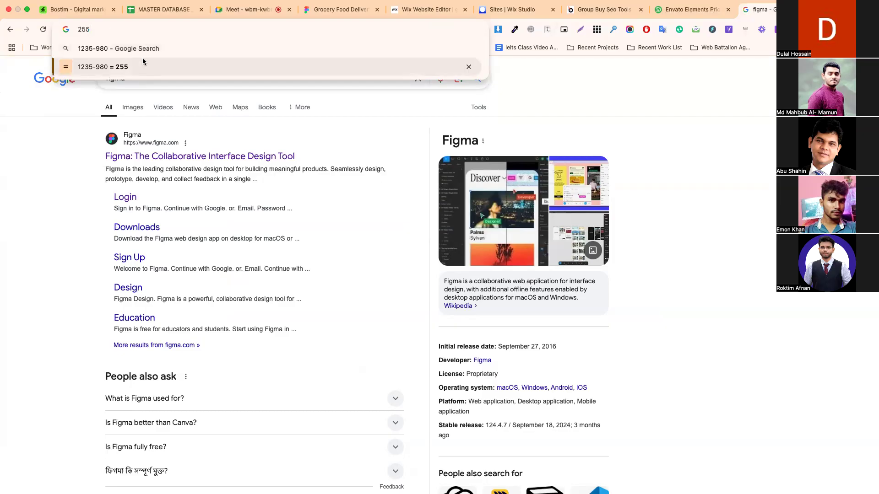
pyautogui.write('/2')
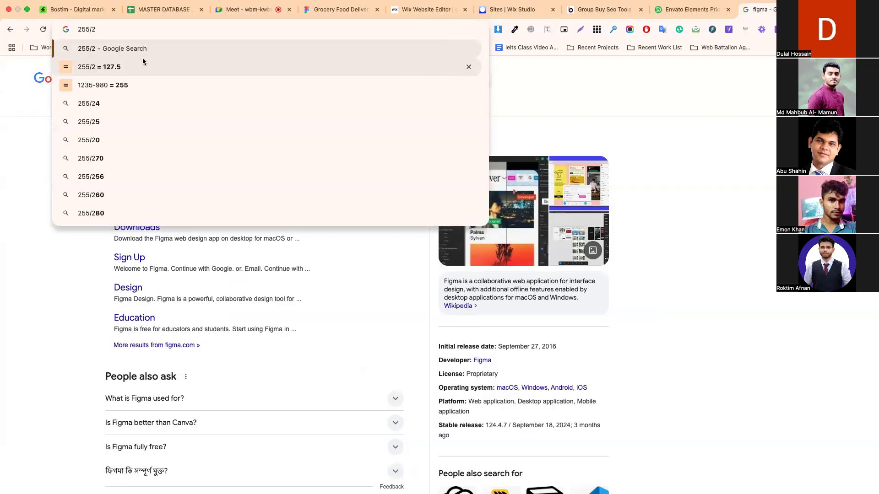
# In the Wix editor, place vertical ruler guides about 128 px outside both page gridlines, using 980+128 for the second guide's position
pyautogui.click(439, 11)
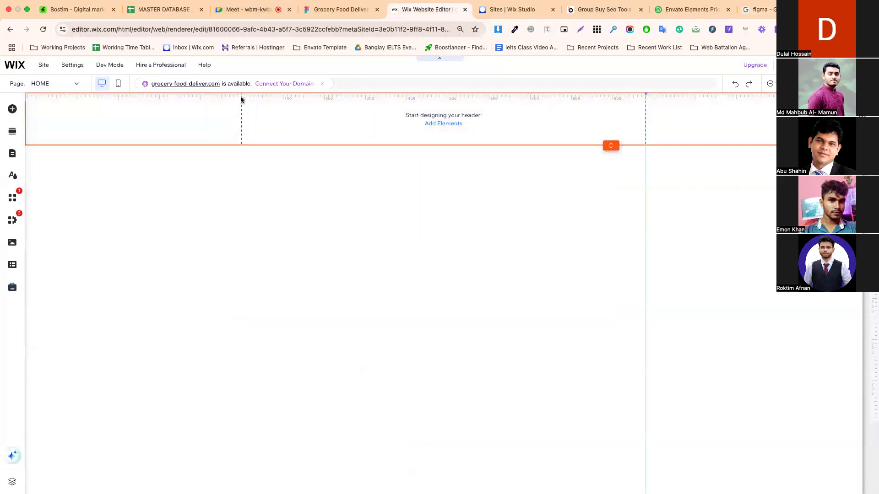
pyautogui.moveTo(242, 97); pyautogui.dragTo(189, 96)
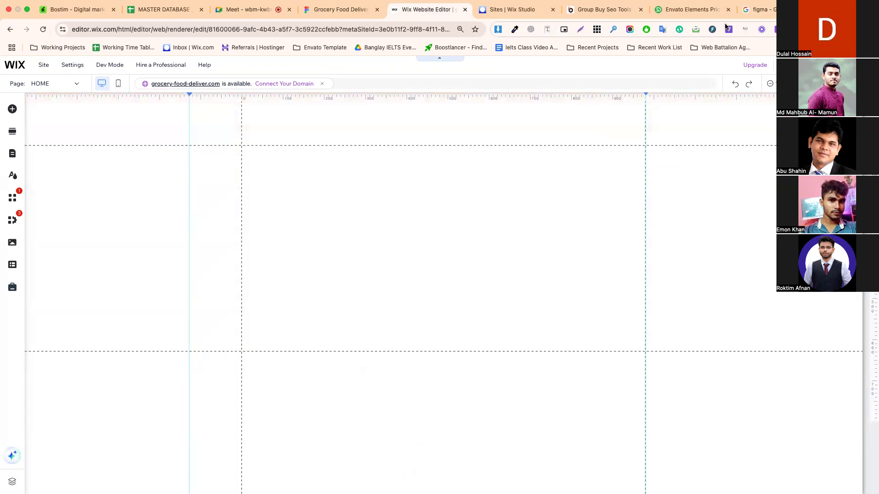
pyautogui.click(762, 16)
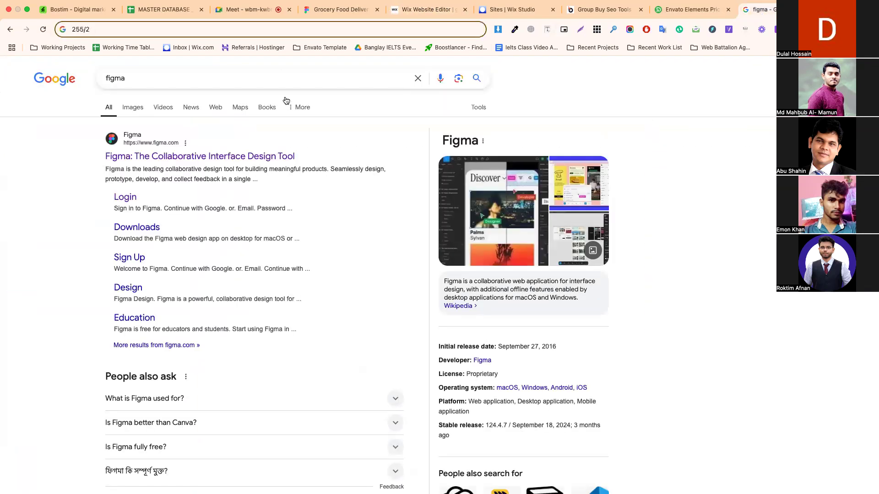
pyautogui.click(273, 31)
pyautogui.write('980+128')
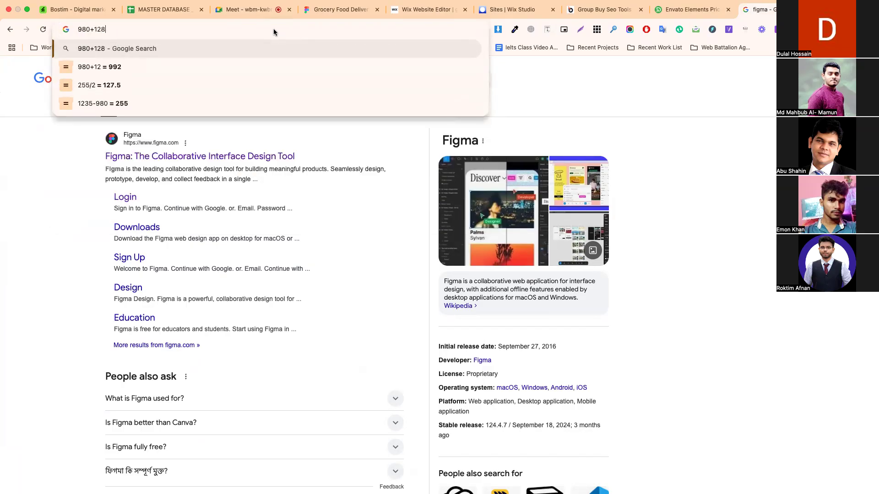
pyautogui.click(430, 9)
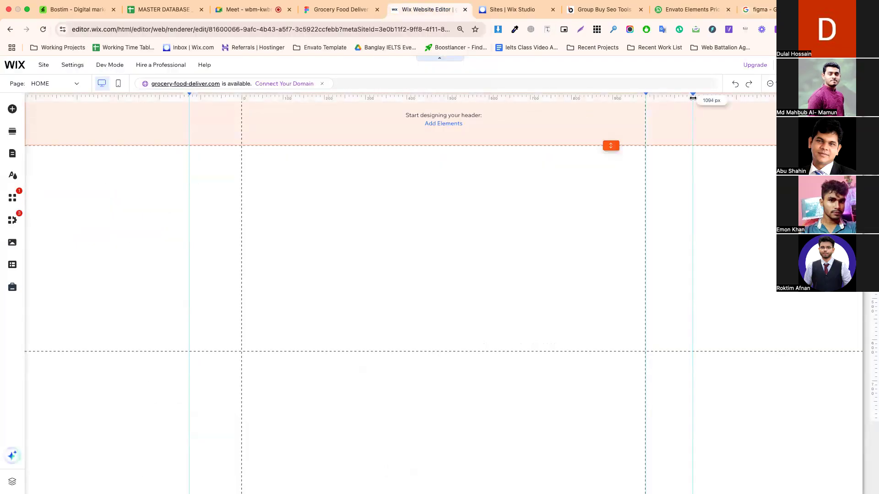
pyautogui.moveTo(692, 97); pyautogui.dragTo(697, 100)
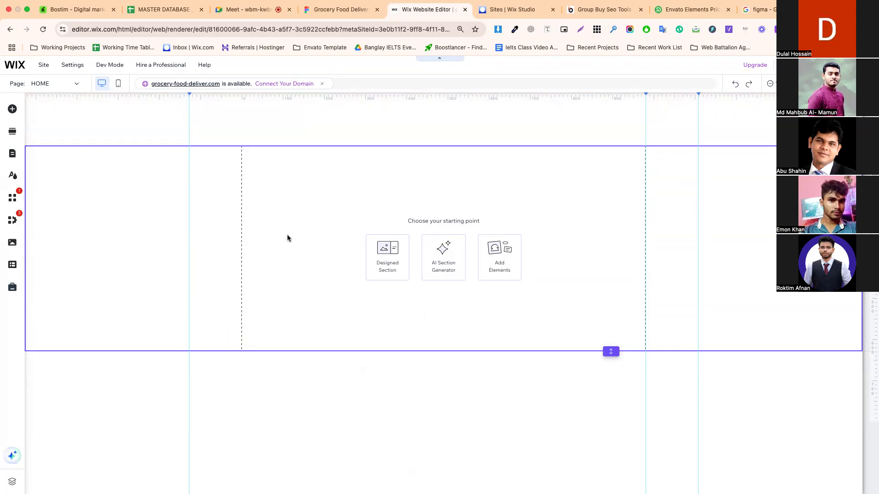
pyautogui.click(267, 183)
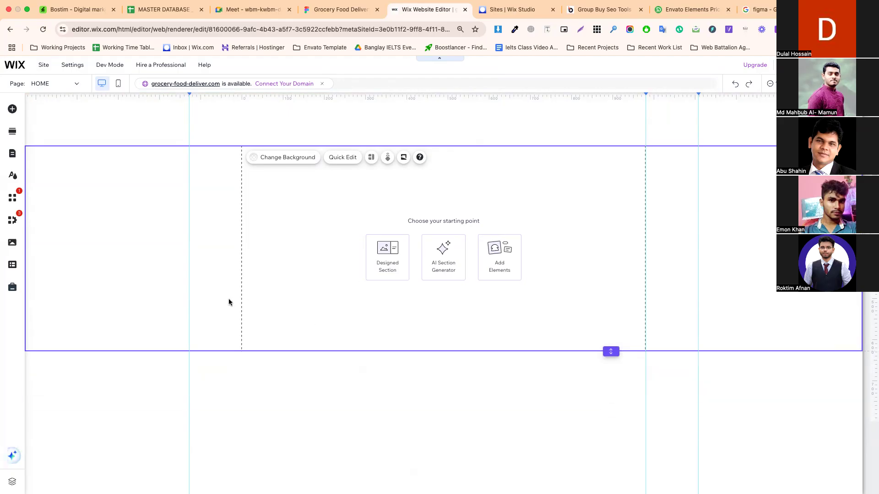
# Switch to the Figma design and inspect the logo, menu and Search bar layers in the Navigation group
pyautogui.click(323, 9)
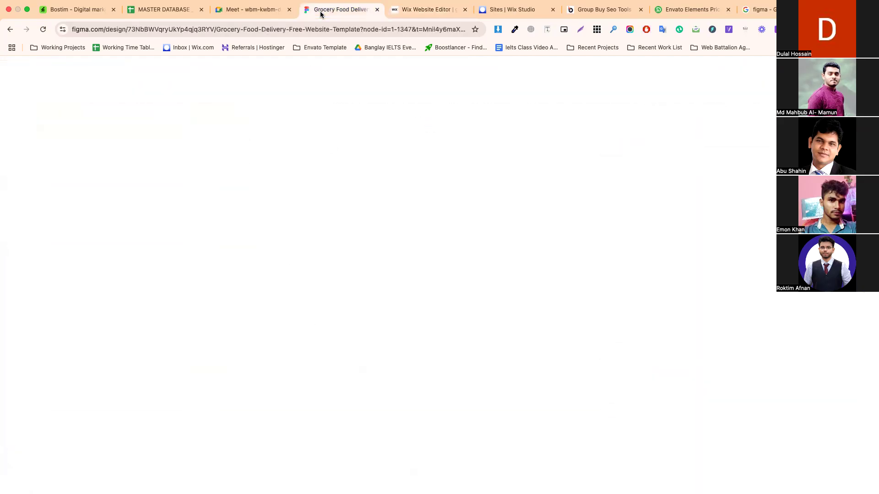
pyautogui.doubleClick(260, 126)
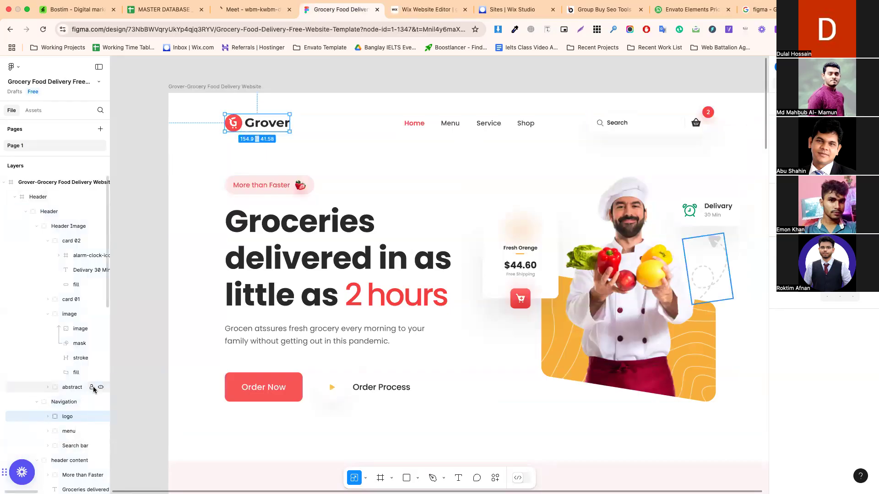
pyautogui.scroll(-3, 92, 387)
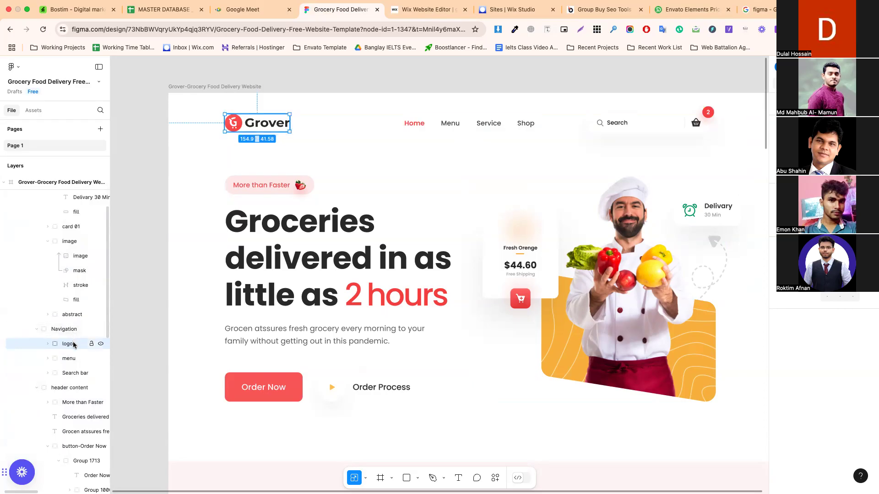
pyautogui.click(73, 358)
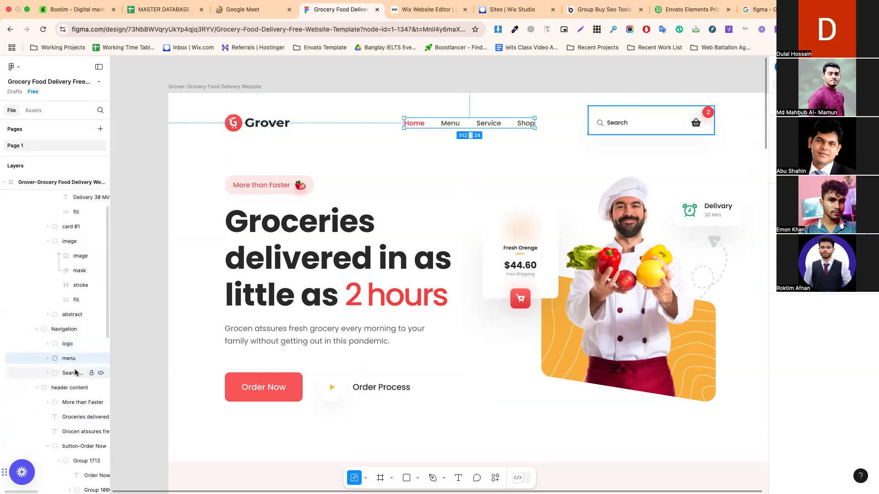
pyautogui.click(76, 374)
# Select the logo layer with the Move tool, add a 1x PNG export setting and export the logo
pyautogui.click(71, 344)
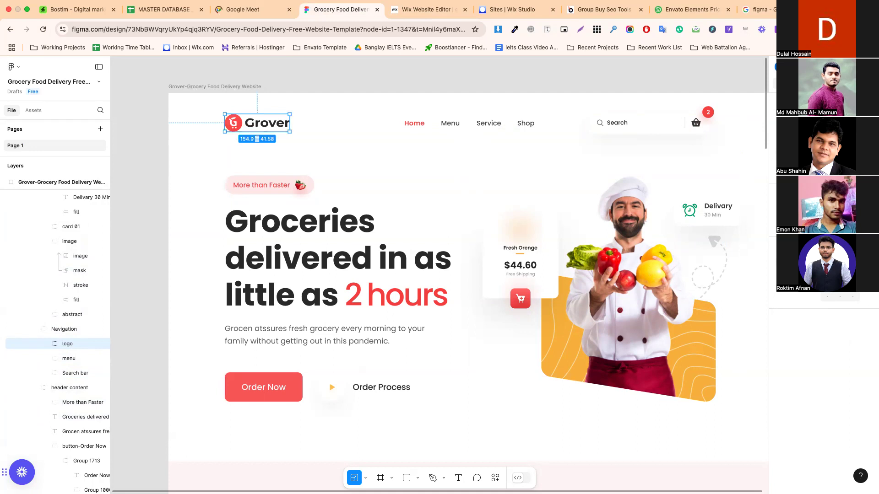
pyautogui.click(366, 478)
pyautogui.click(374, 433)
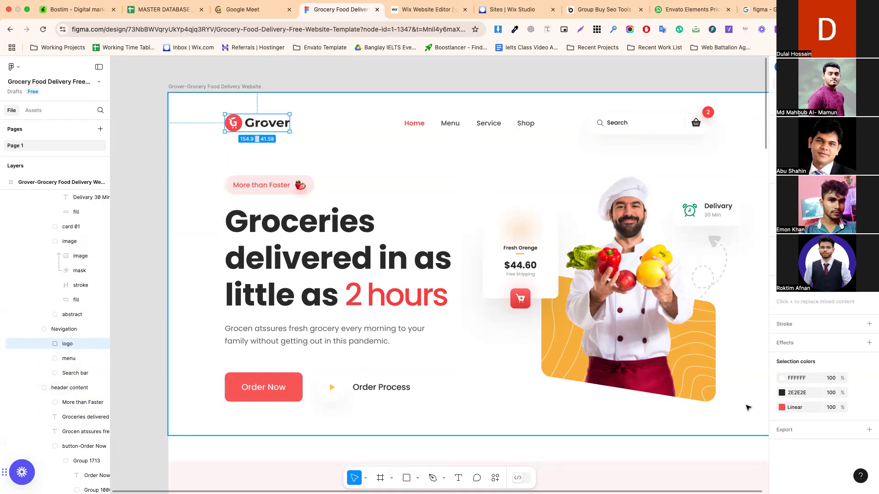
pyautogui.click(870, 430)
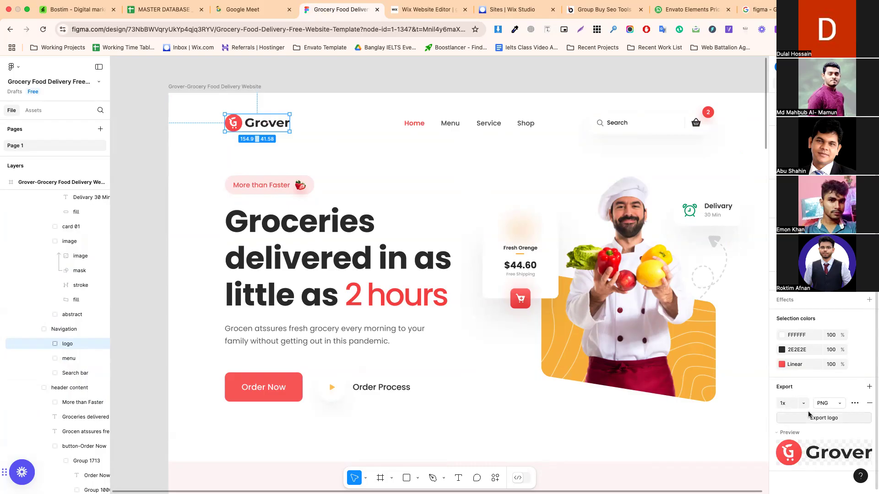
pyautogui.click(820, 418)
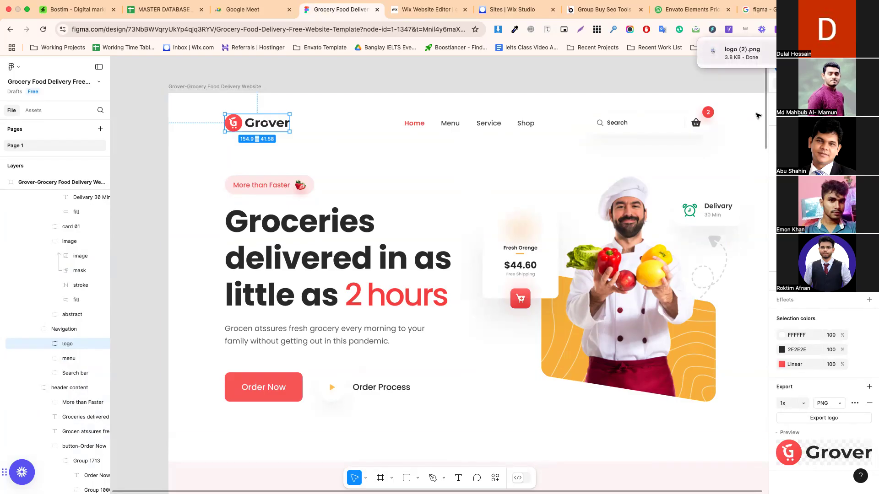
# Rename the logo layer as "Grover Logo" and export it again as a PNG
pyautogui.doubleClick(67, 344)
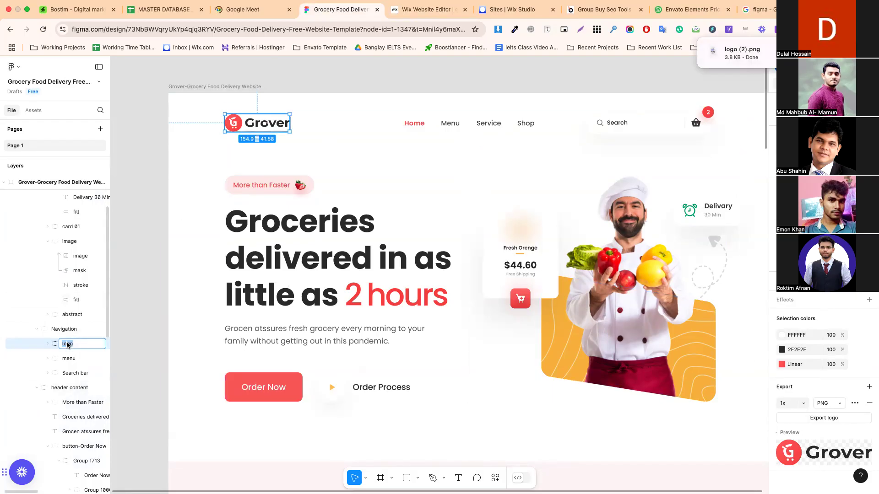
pyautogui.write('Grover Logo')
pyautogui.press('Return')
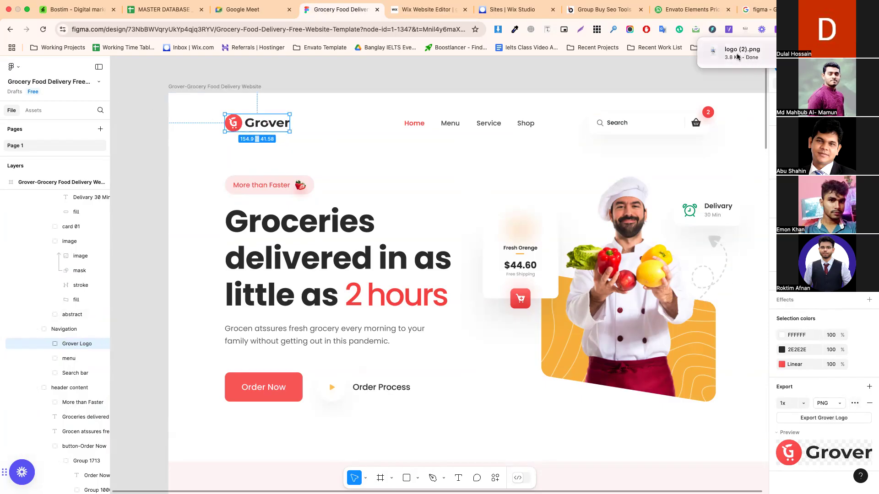
# Return to the Wix editor, upload Grover Logo.png to the site files and add the logo image to the page
pyautogui.click(421, 12)
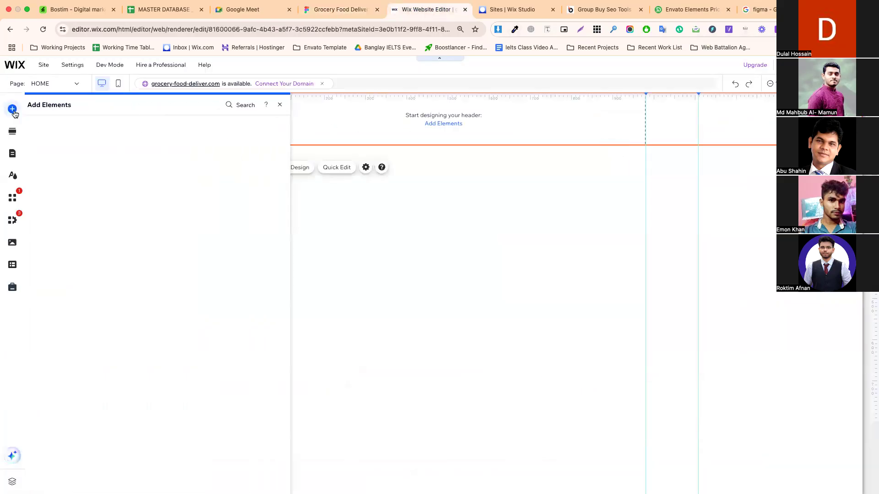
pyautogui.click(44, 156)
pyautogui.click(46, 142)
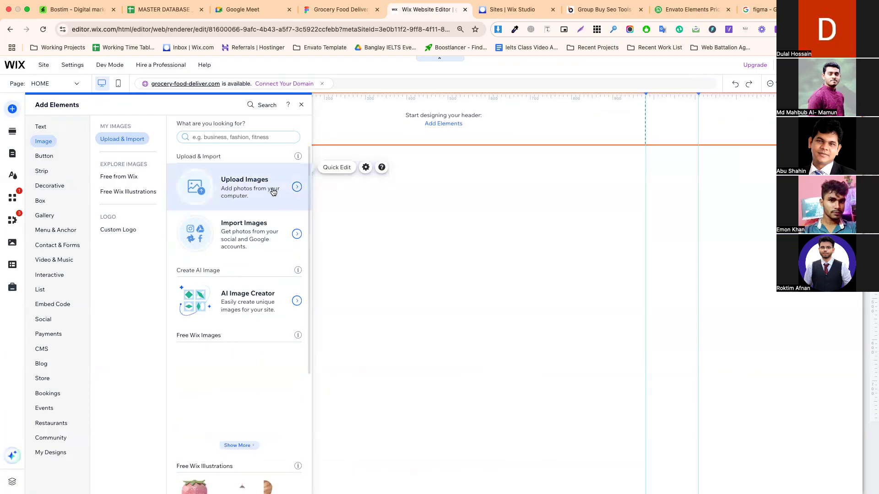
pyautogui.click(835, 29)
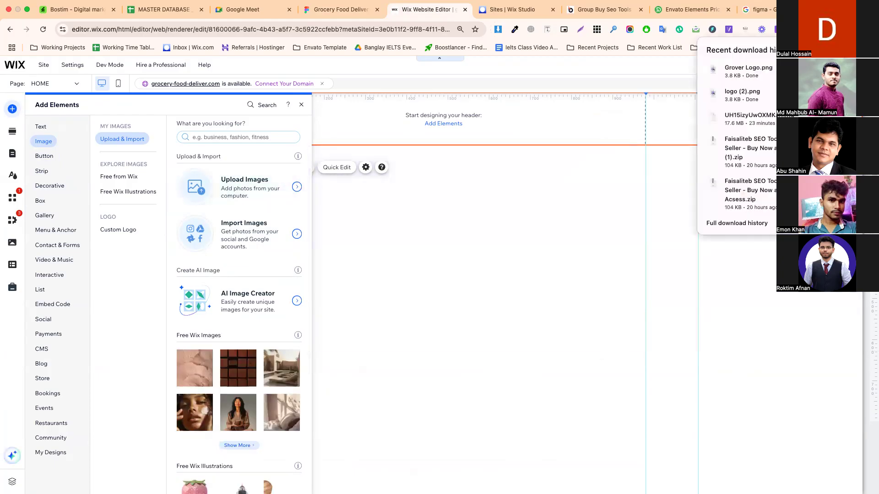
pyautogui.moveTo(767, 67); pyautogui.dragTo(497, 282)
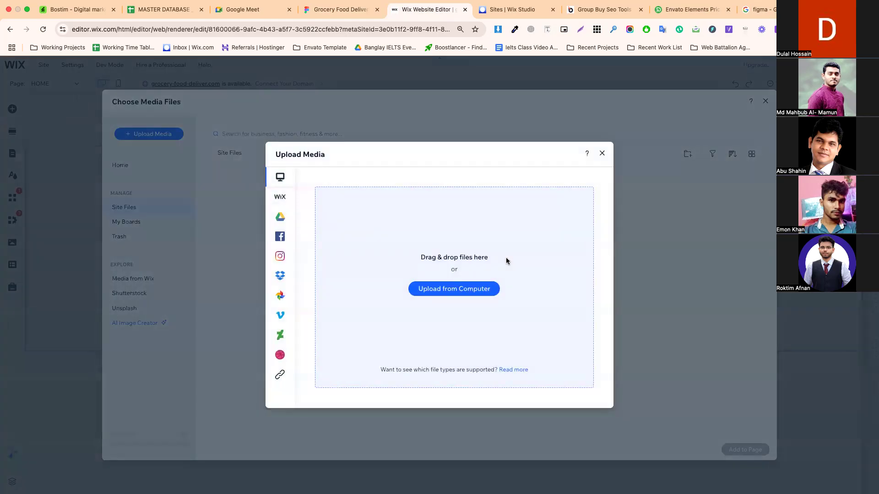
pyautogui.click(602, 152)
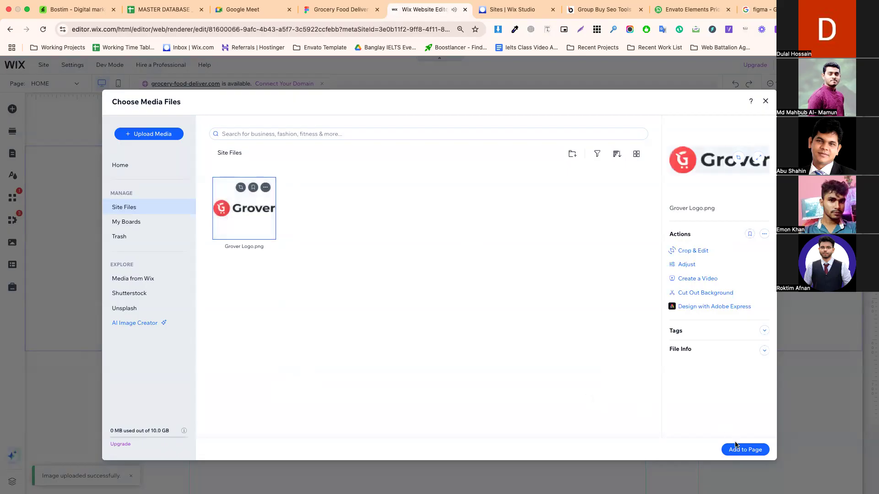
pyautogui.click(736, 448)
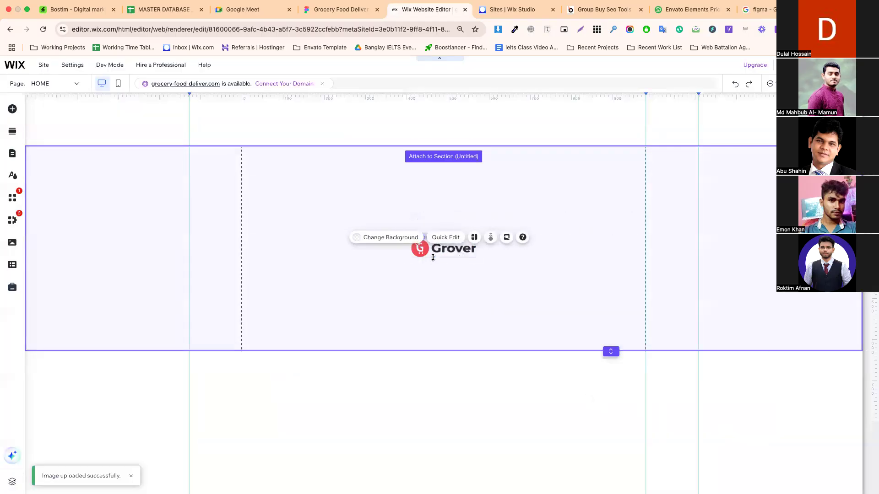
# Move the Grover logo into the header against the left layout guide, and select the menu layer in the Figma design to check it
pyautogui.click(460, 245)
pyautogui.moveTo(460, 246); pyautogui.dragTo(238, 112)
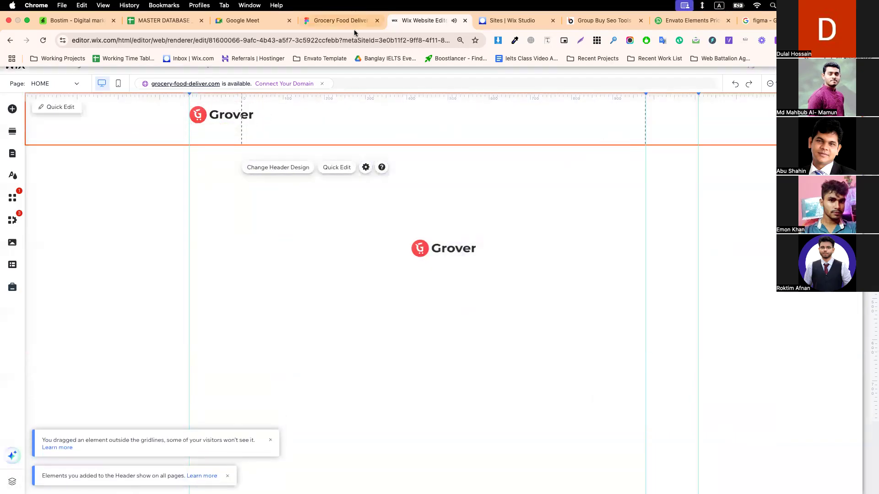
pyautogui.click(348, 20)
pyautogui.click(414, 124)
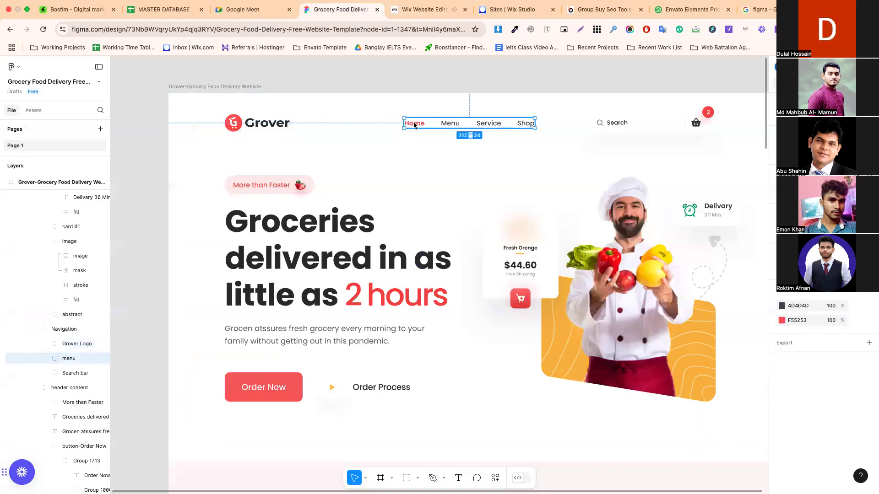
# Return to the Wix editor, leave the logo's crop mode unchanged and slightly reduce the header's height
pyautogui.click(428, 9)
pyautogui.click(222, 115)
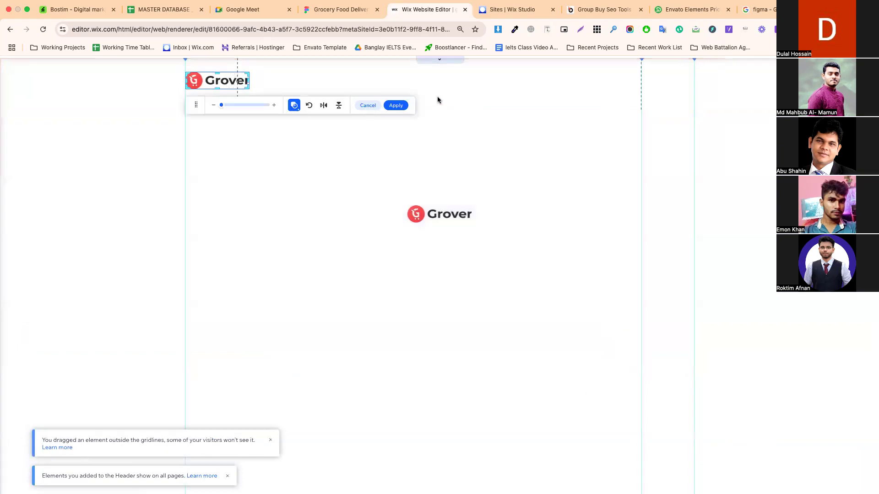
pyautogui.click(437, 97)
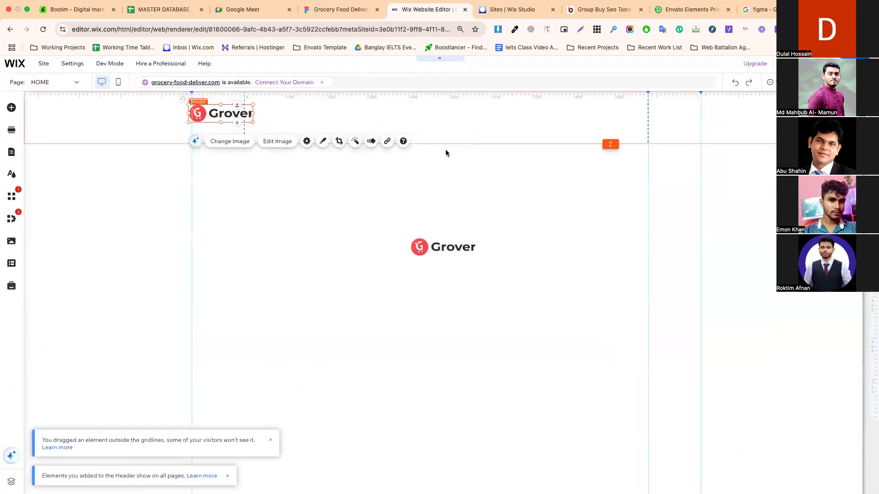
pyautogui.click(507, 129)
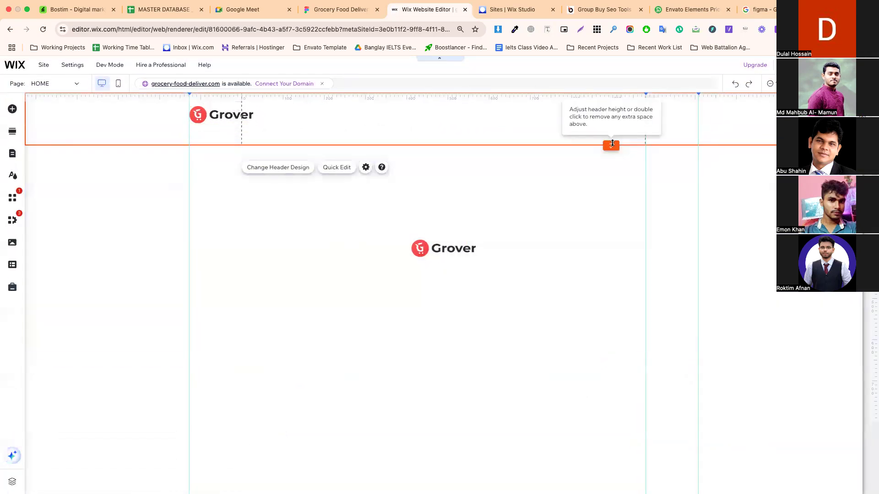
pyautogui.moveTo(613, 139); pyautogui.dragTo(631, 131)
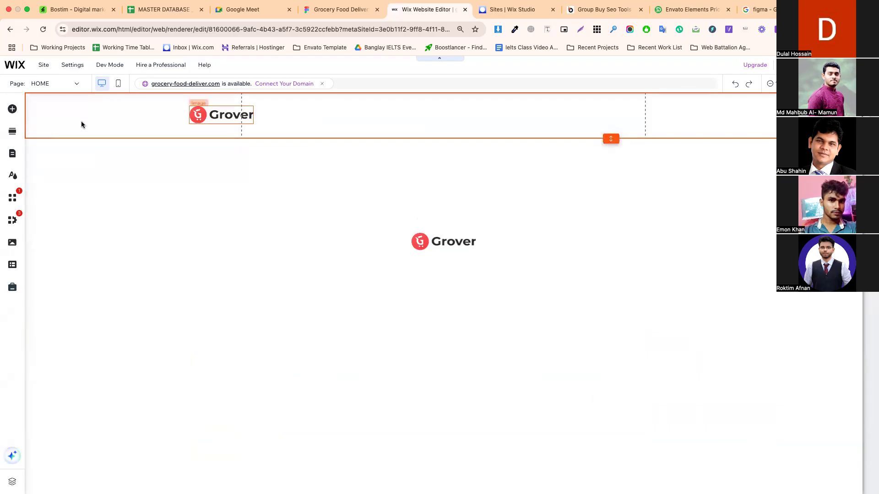
# Open the site's page list and rename the HOME page as "Home"
pyautogui.click(13, 109)
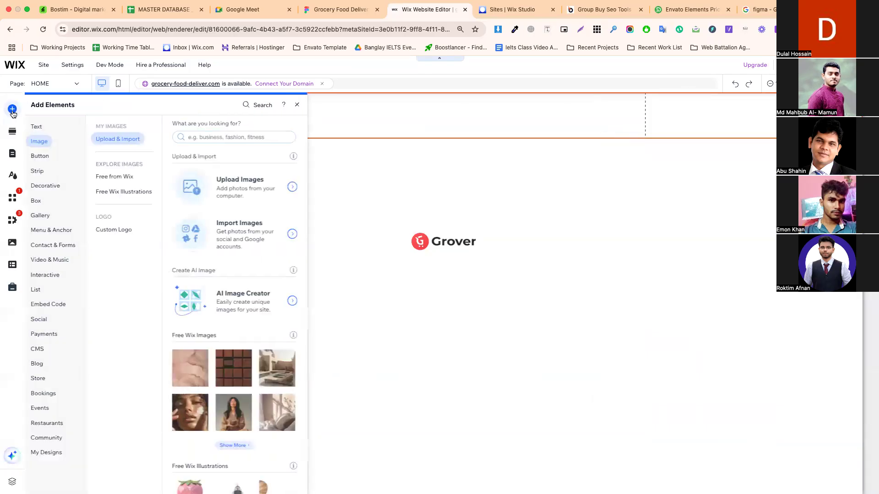
pyautogui.click(50, 83)
pyautogui.click(52, 114)
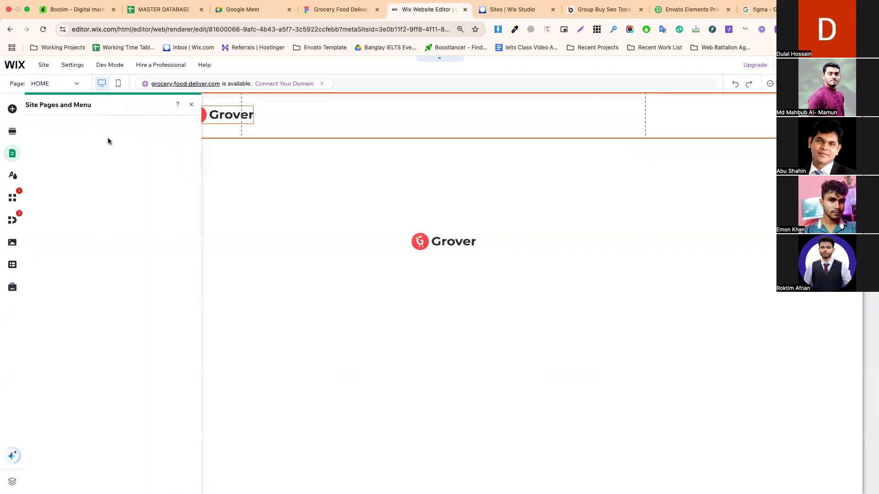
pyautogui.click(193, 148)
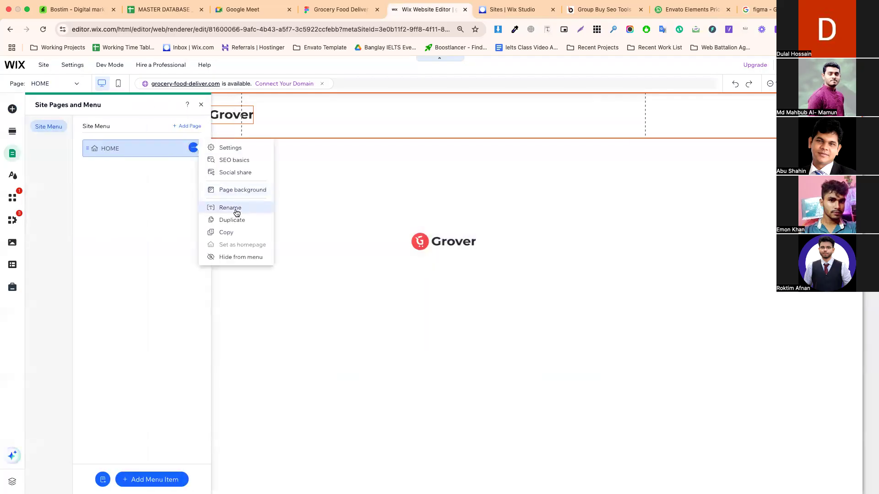
pyautogui.click(231, 208)
pyautogui.write('Ho')
pyautogui.press('Return')
# Duplicate the Home page and name the copy "Services"
pyautogui.click(193, 148)
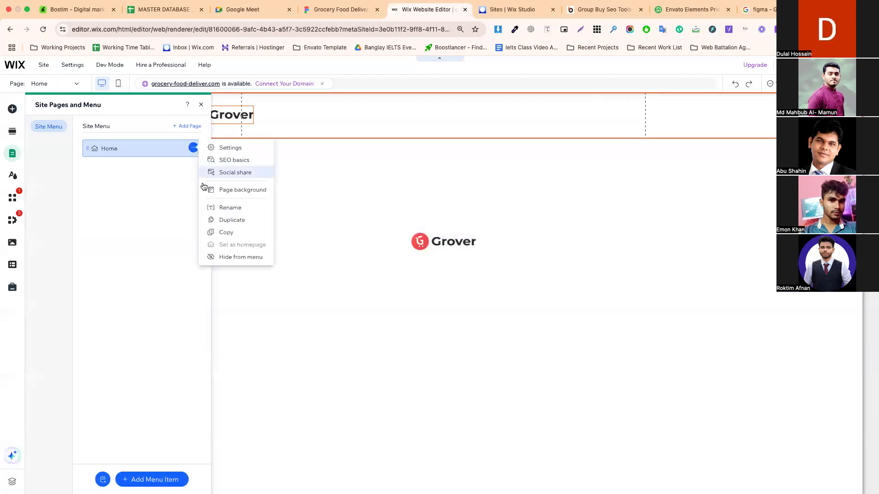
pyautogui.click(235, 221)
pyautogui.write('Services')
pyautogui.press('Return')
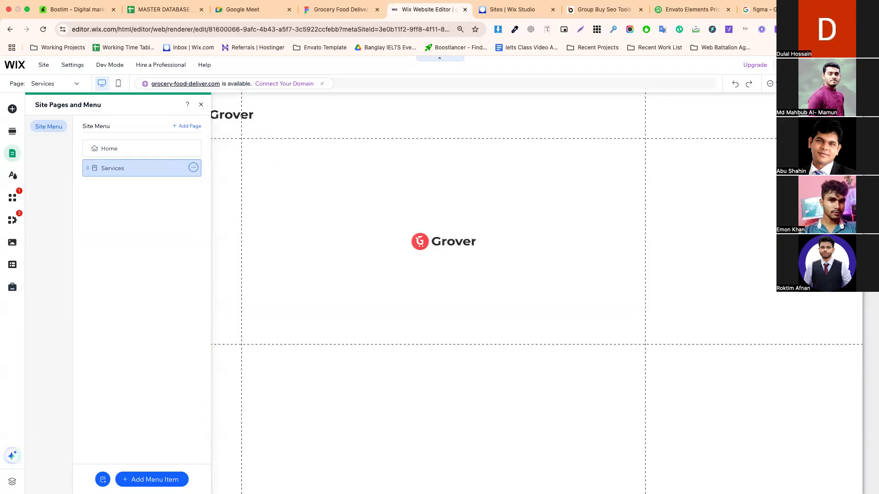
# Check the menu labels in the Figma design, then duplicate the Services page in Wix and name the copy "Menu"
pyautogui.click(349, 10)
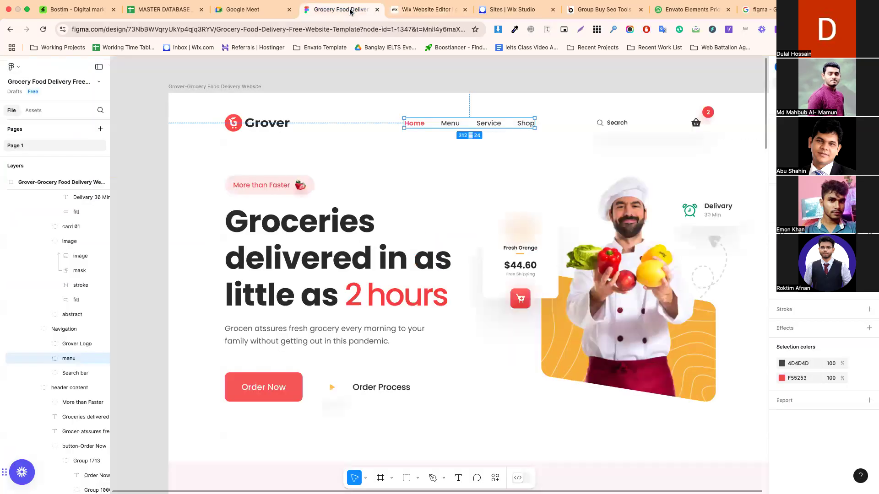
pyautogui.click(417, 10)
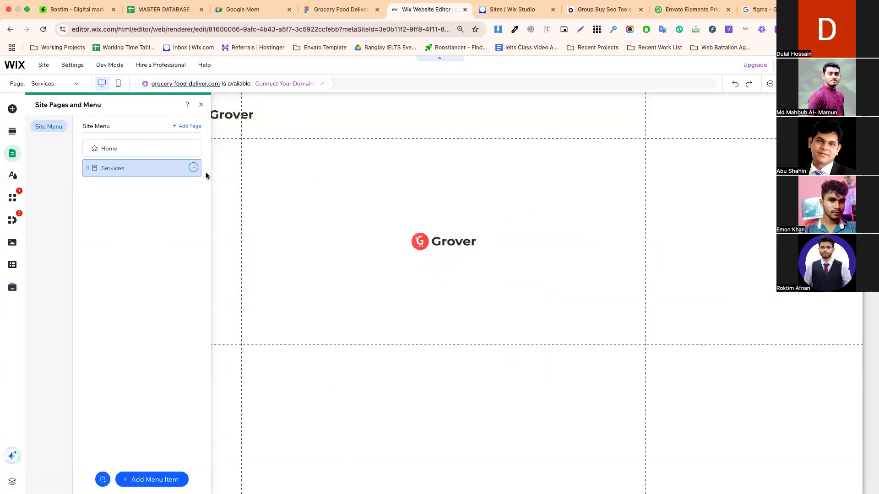
pyautogui.click(193, 168)
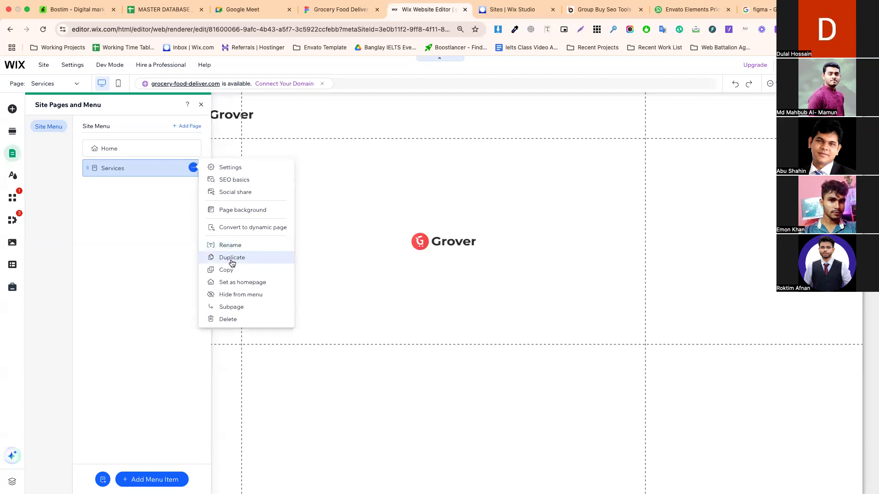
pyautogui.click(231, 258)
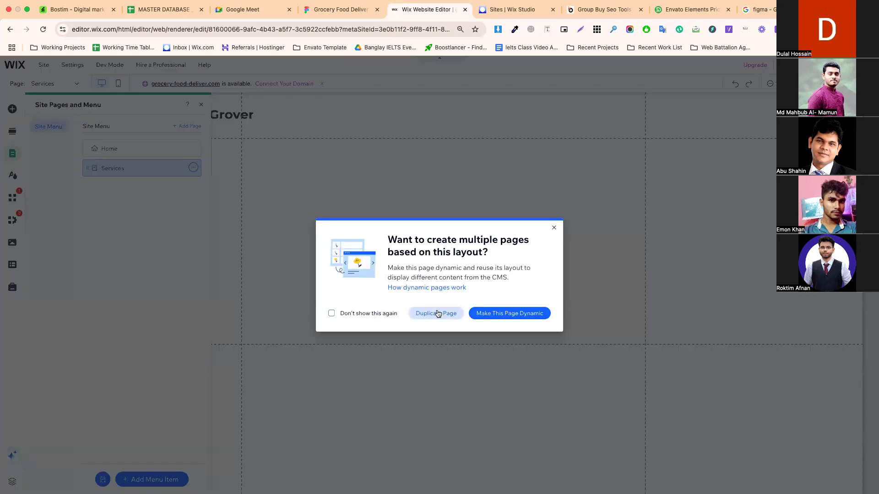
pyautogui.click(435, 314)
pyautogui.write('Menu')
pyautogui.press('Return')
# Recheck the Figma navigation labels, return to Wix and duplicate the Menu page under the name "Shop"
pyautogui.click(339, 9)
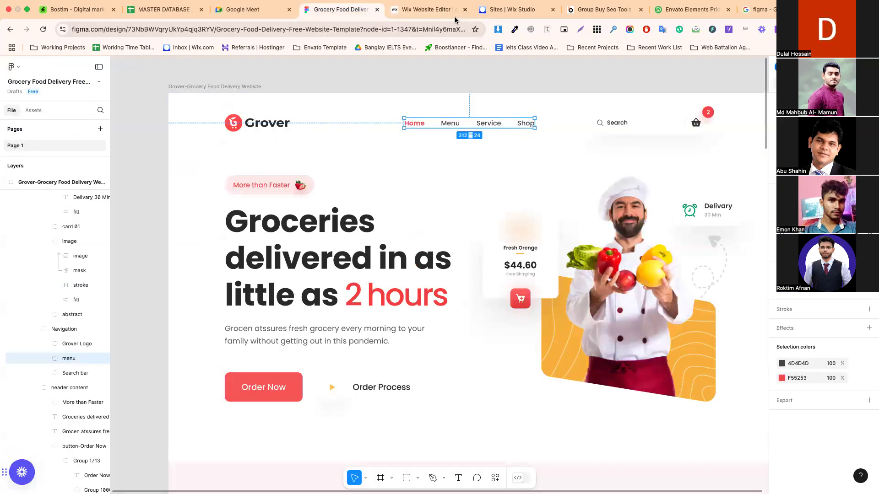
pyautogui.click(428, 9)
pyautogui.click(193, 187)
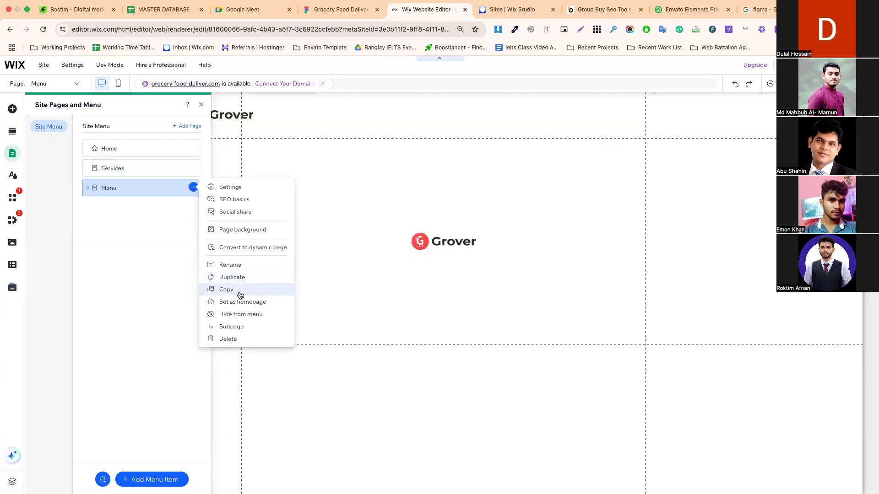
pyautogui.click(237, 278)
pyautogui.click(424, 315)
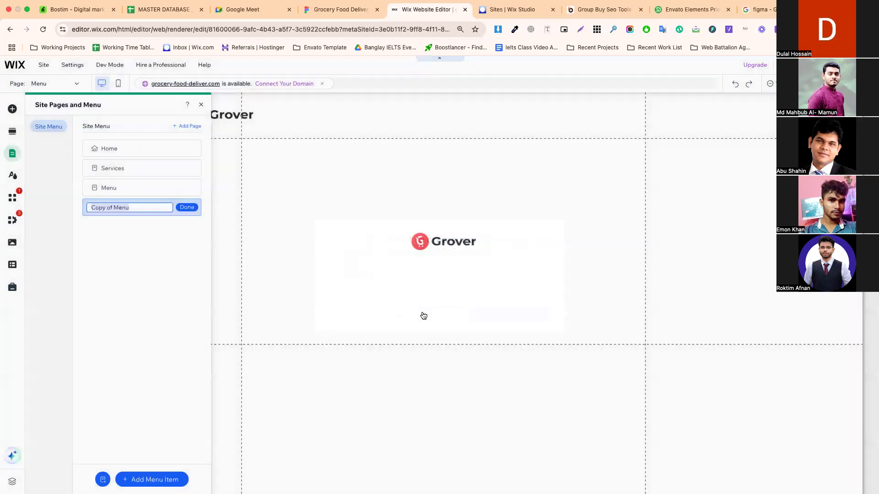
pyautogui.press('BackSpace')
pyautogui.write('Shop')
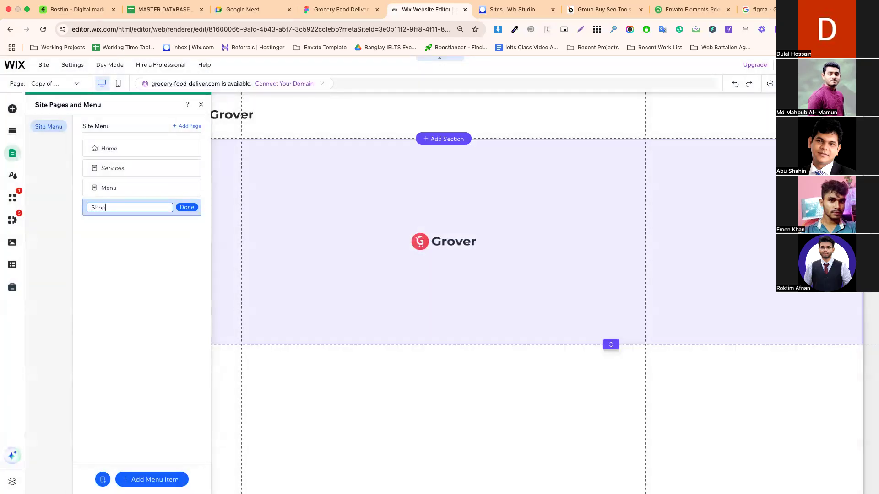
pyautogui.press('Return')
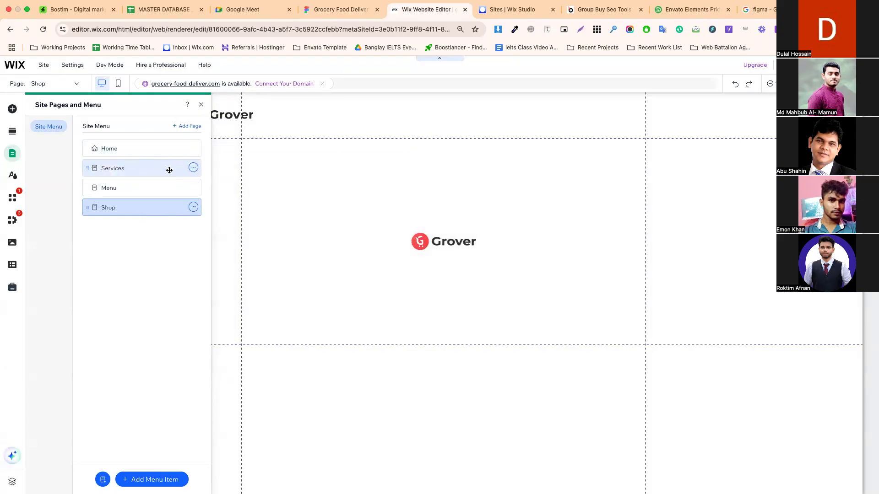
# In the Services page's SEO basics, set the URL slug to "services"
pyautogui.click(192, 168)
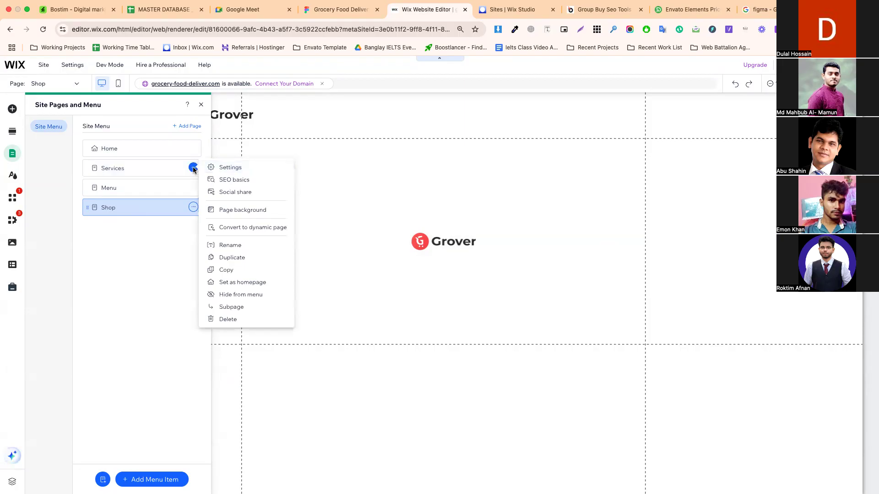
pyautogui.click(230, 180)
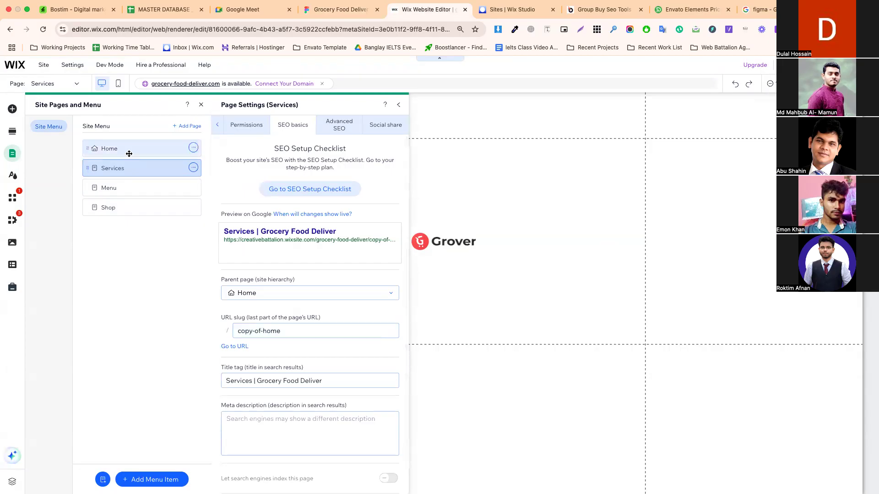
pyautogui.click(259, 330)
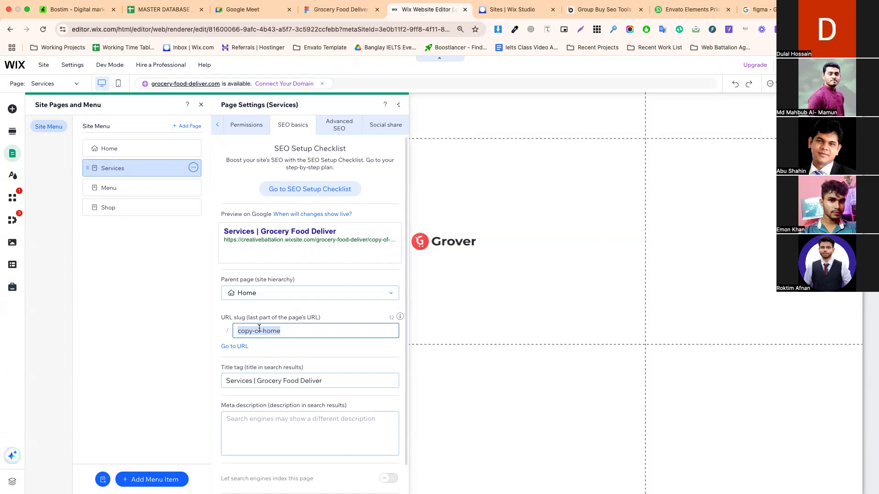
pyautogui.write('Services')
pyautogui.press('Return')
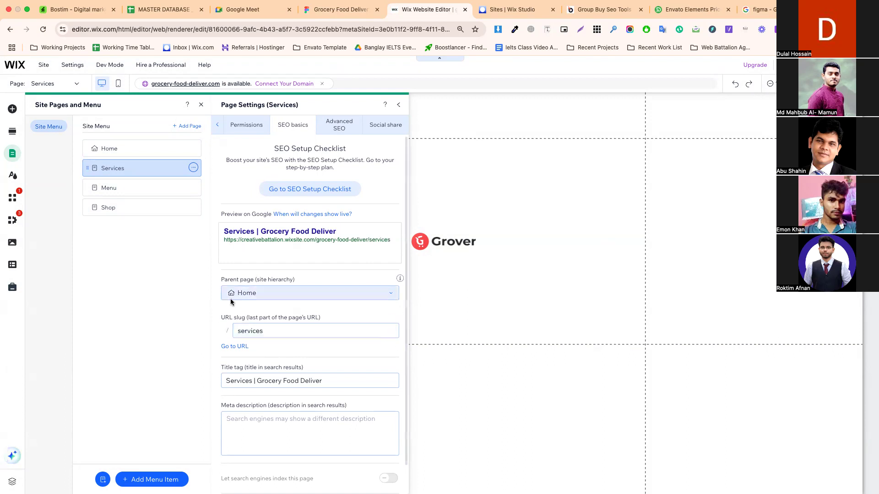
# In the Menu page's SEO basics, set the URL slug to "menu"
pyautogui.click(193, 187)
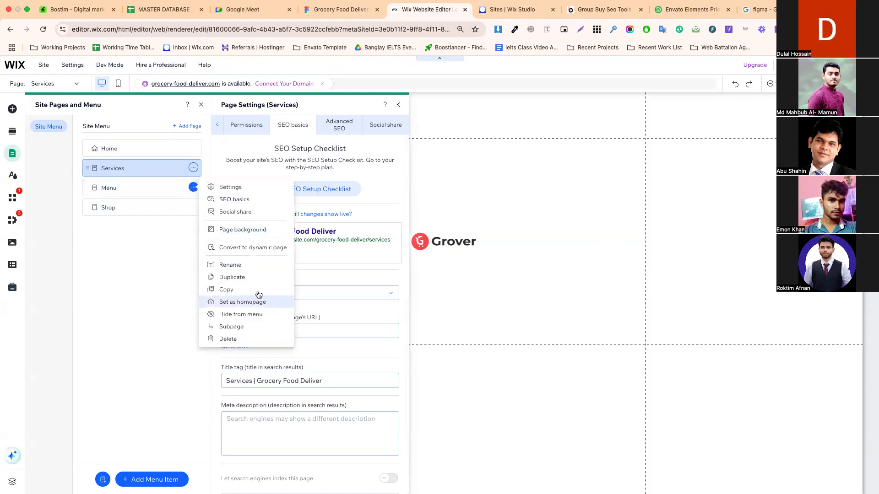
pyautogui.click(230, 199)
pyautogui.click(267, 334)
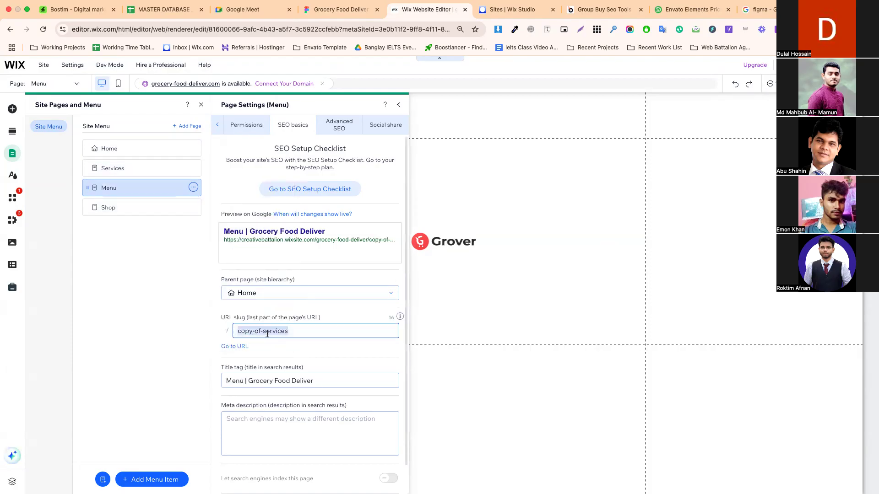
pyautogui.write('M')
pyautogui.press('Return')
# In the Shop page's SEO basics, set the URL slug to "shop" and close the page settings
pyautogui.click(192, 209)
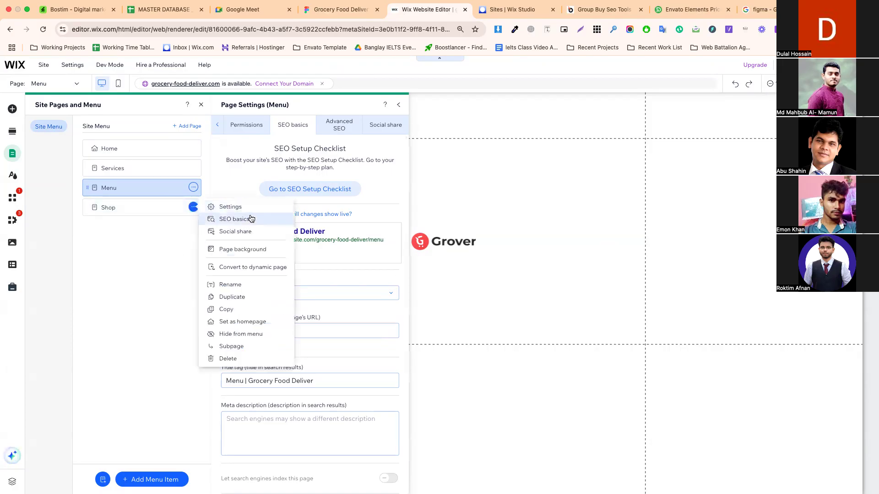
pyautogui.click(249, 218)
pyautogui.click(267, 331)
pyautogui.write('Shop')
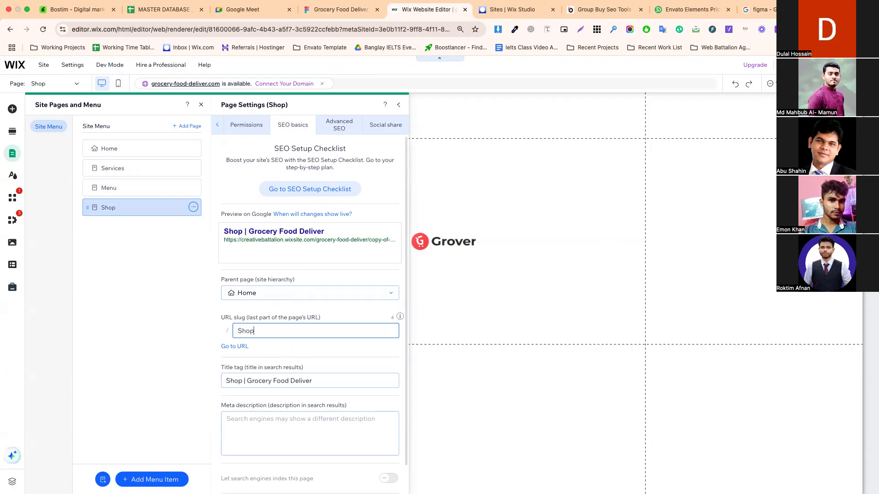
pyautogui.press('Return')
pyautogui.click(473, 174)
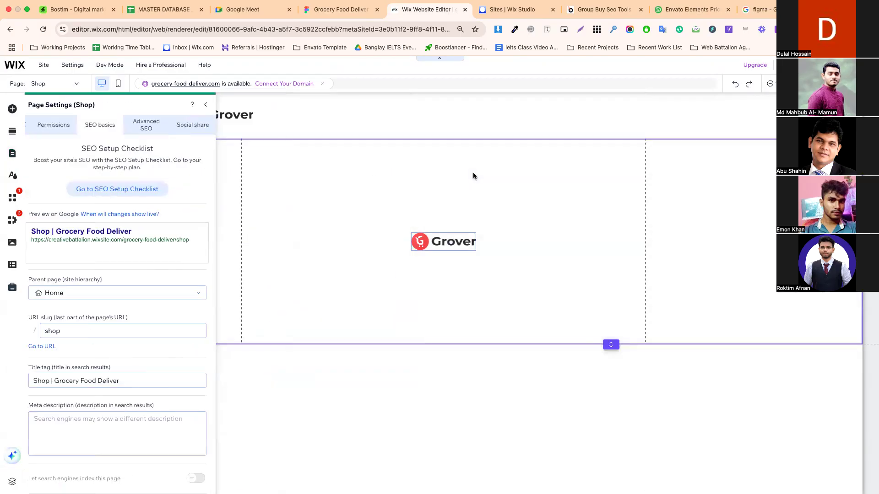
# Add the first plain horizontal menu style to the header beside the Grover logo and narrow it from its right edge
pyautogui.click(13, 110)
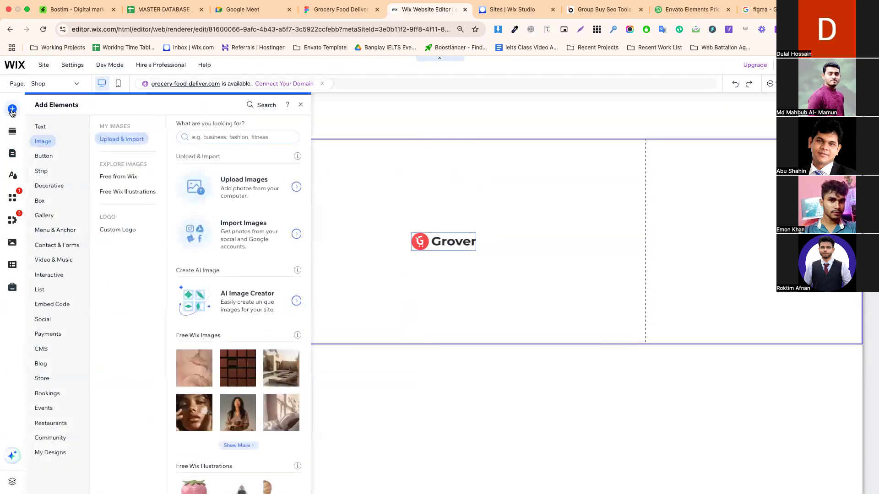
pyautogui.moveTo(44, 228)
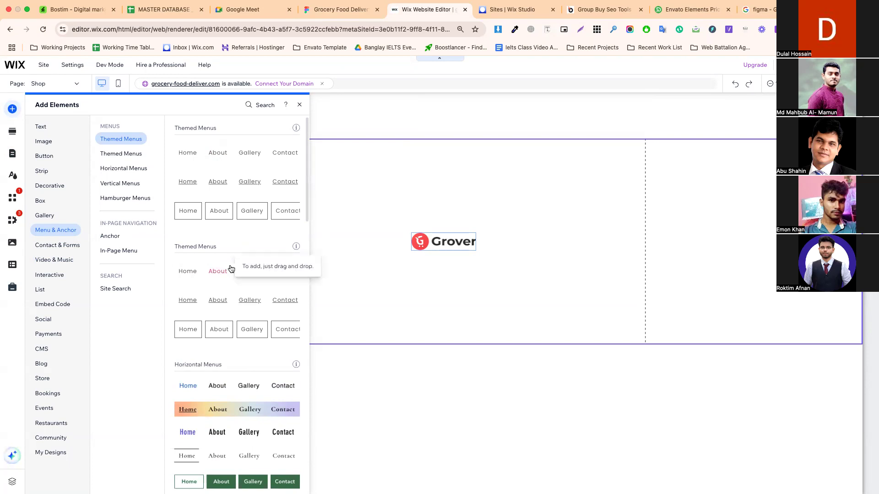
pyautogui.moveTo(218, 386); pyautogui.dragTo(418, 118)
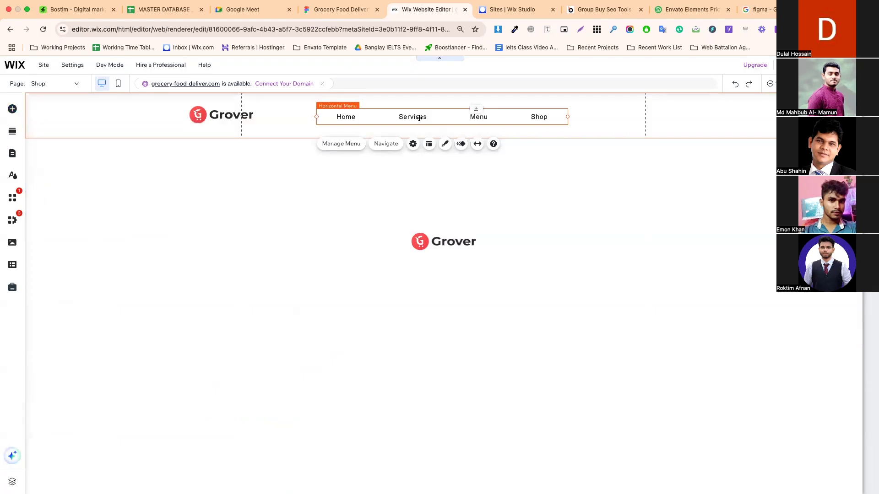
pyautogui.moveTo(568, 117); pyautogui.dragTo(485, 116)
# Switch to the Figma design and inspect the font, weight, size and fill colour of the Home and Menu navigation texts
pyautogui.click(341, 10)
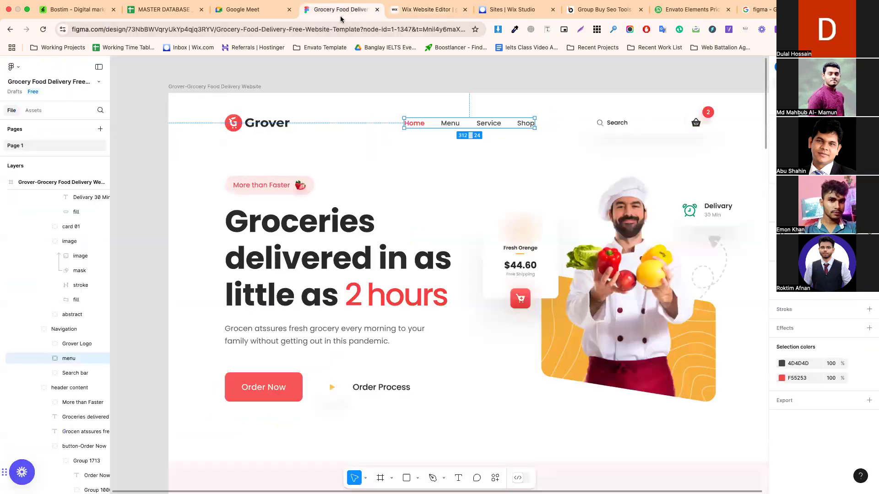
pyautogui.doubleClick(419, 123)
pyautogui.press('super+u')
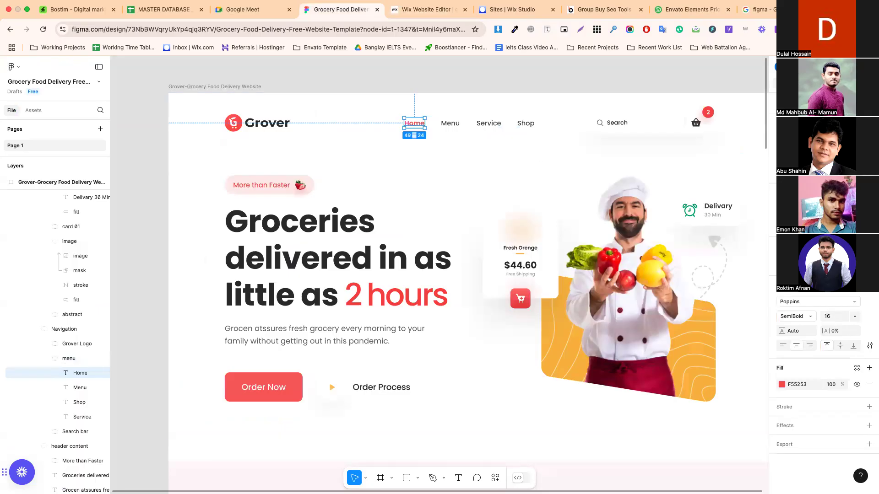
pyautogui.click(831, 319)
pyautogui.click(791, 386)
pyautogui.click(457, 123)
pyautogui.doubleClick(451, 126)
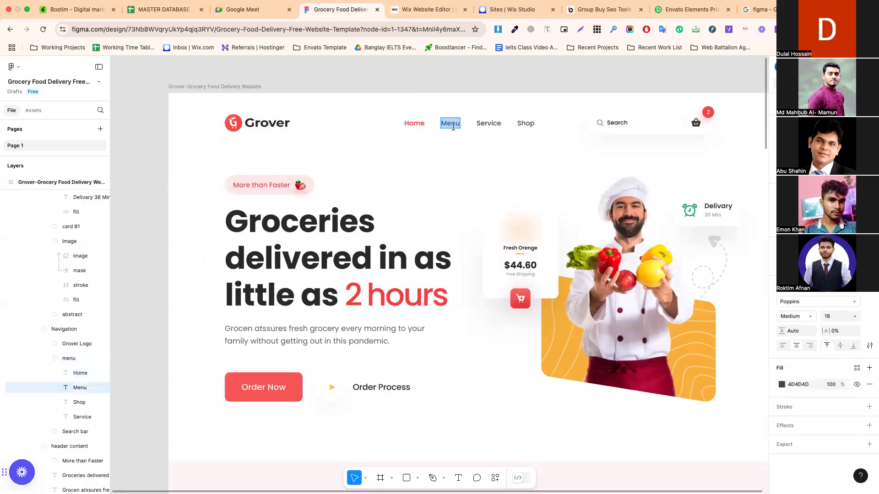
# Copy the Menu text's fill colour code in Figma, switch to the Wix Editor and open the header menu items' text design
pyautogui.click(797, 385)
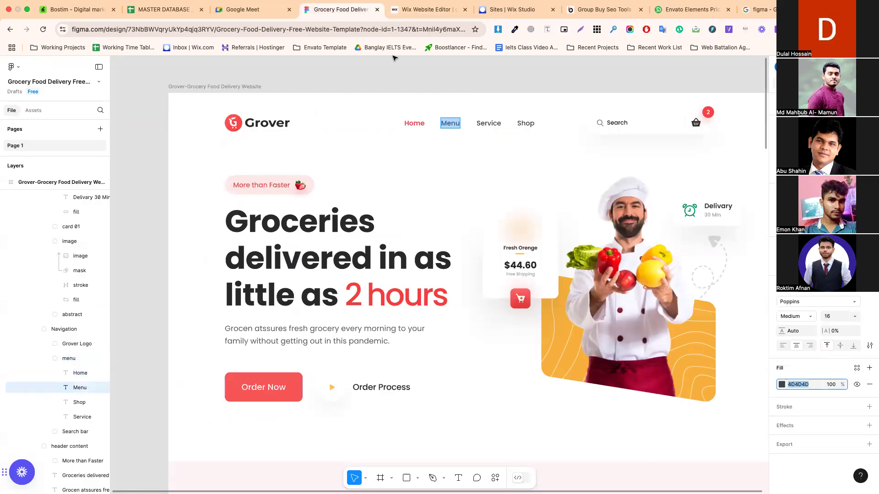
pyautogui.click(428, 9)
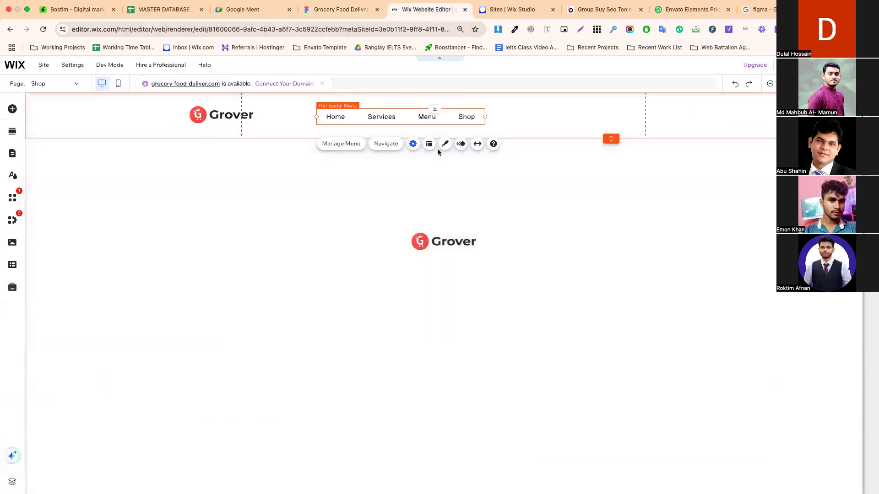
pyautogui.click(445, 143)
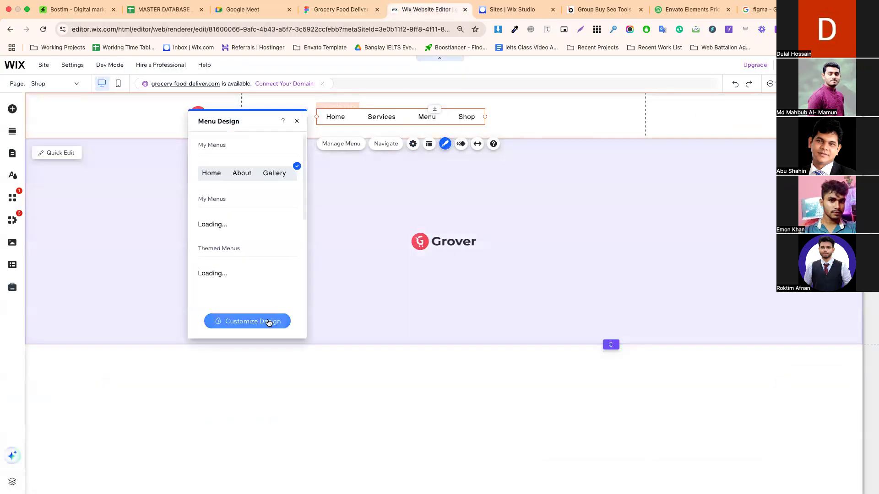
pyautogui.click(269, 322)
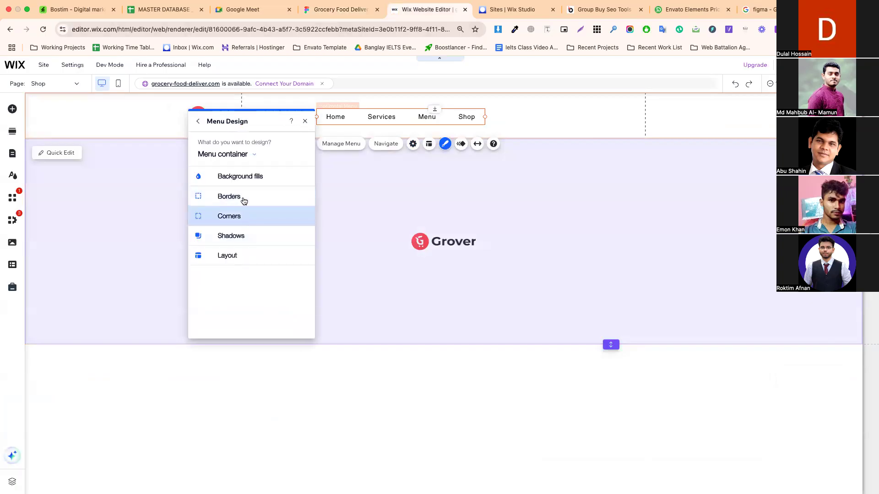
pyautogui.click(237, 154)
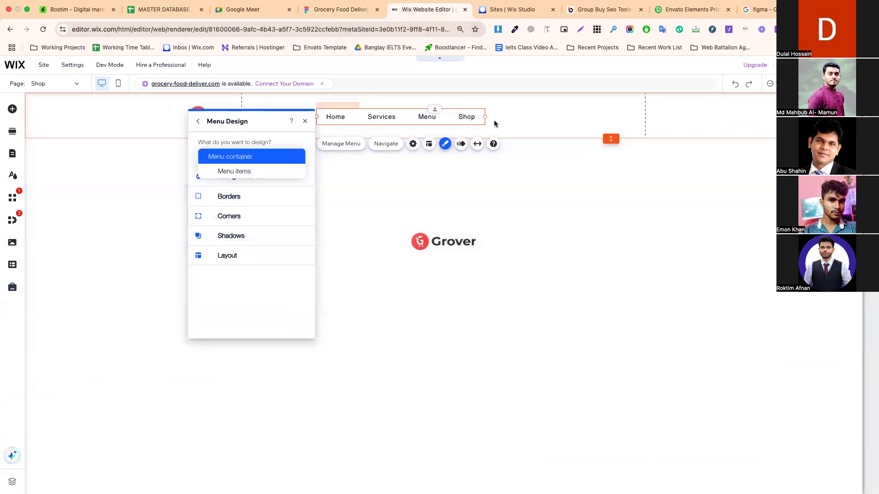
pyautogui.click(257, 172)
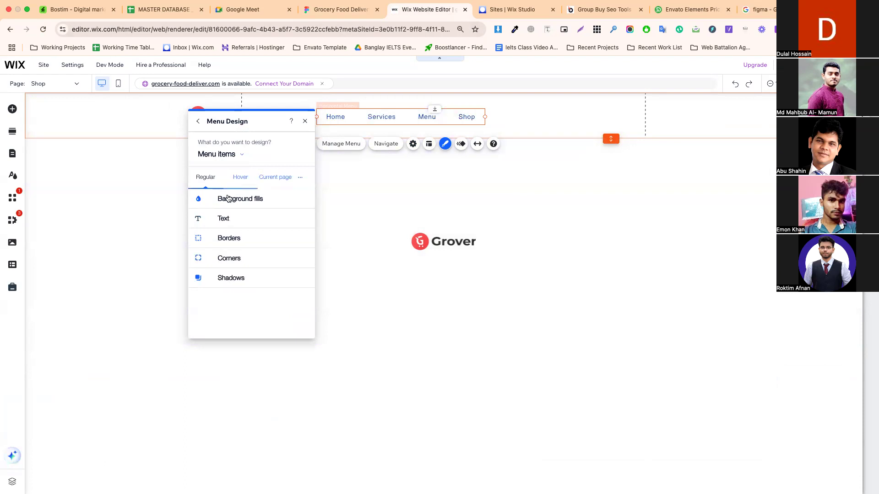
pyautogui.click(231, 218)
# Apply the Heading 6 text style to the menu items in their regular state
pyautogui.click(238, 228)
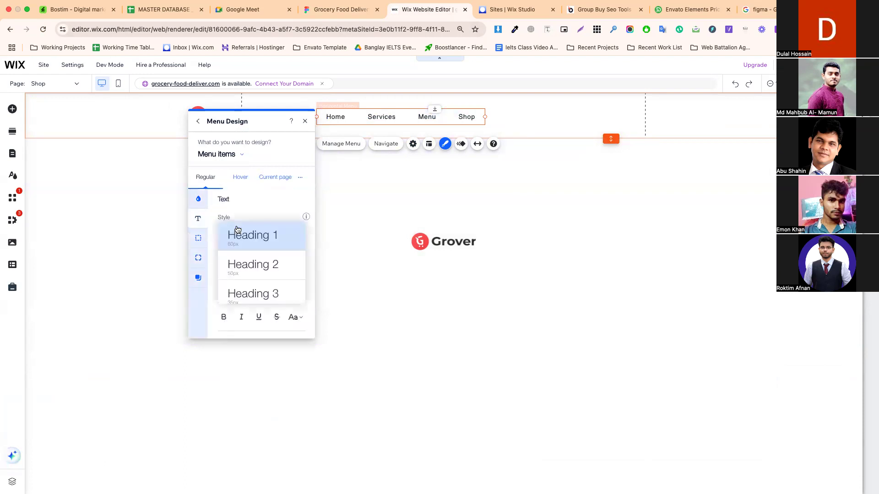
pyautogui.scroll(-3, 255, 265)
pyautogui.scroll(-1, 255, 270)
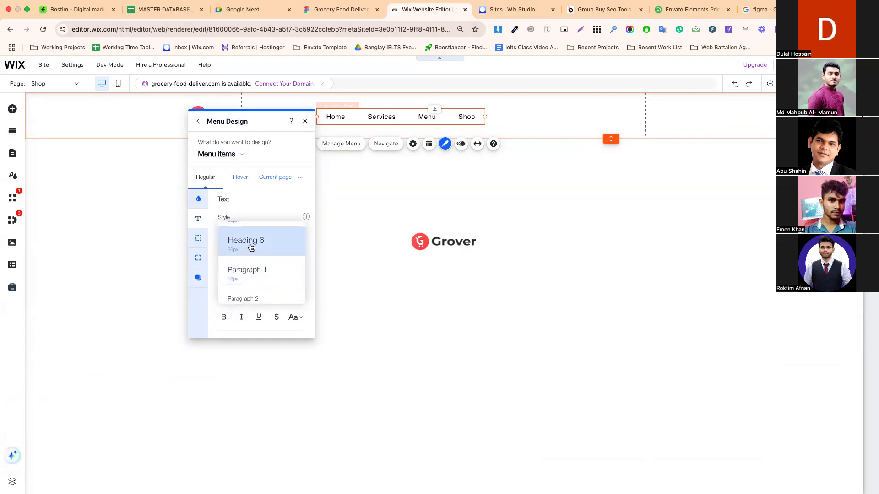
pyautogui.click(251, 247)
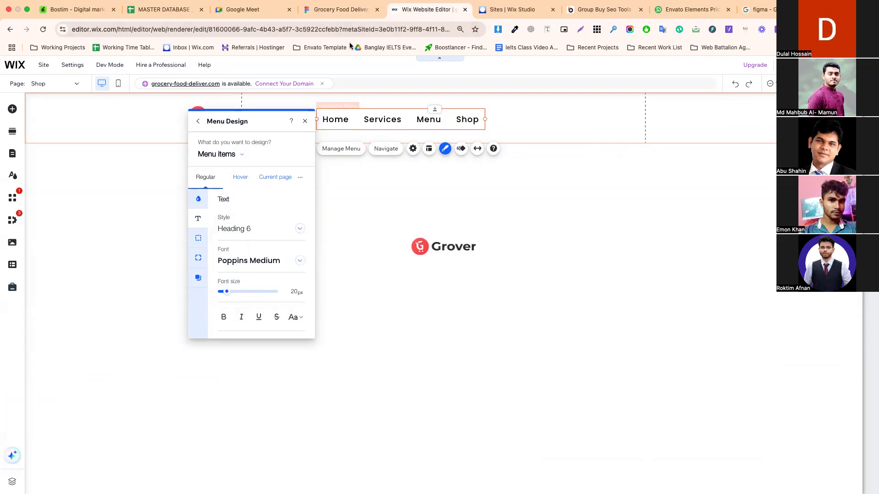
# Compare with the Menu text in the Figma design and set the Wix menu items' font size to 16 px
pyautogui.click(343, 9)
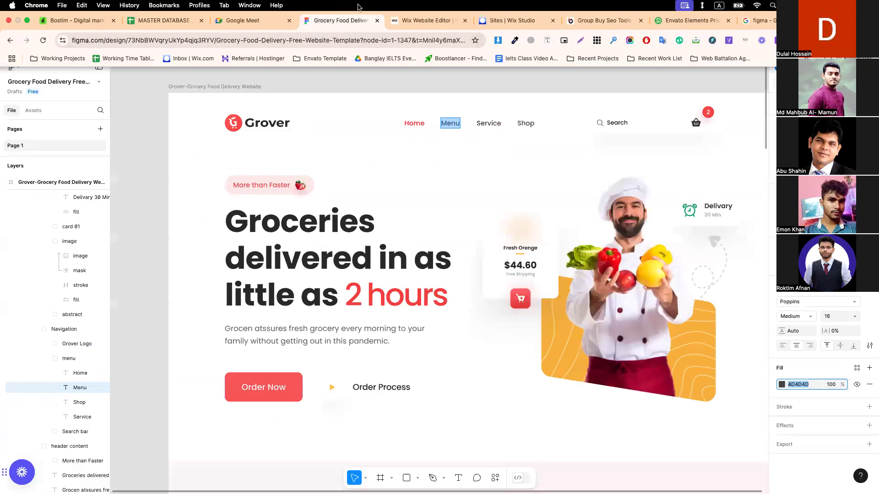
pyautogui.click(417, 20)
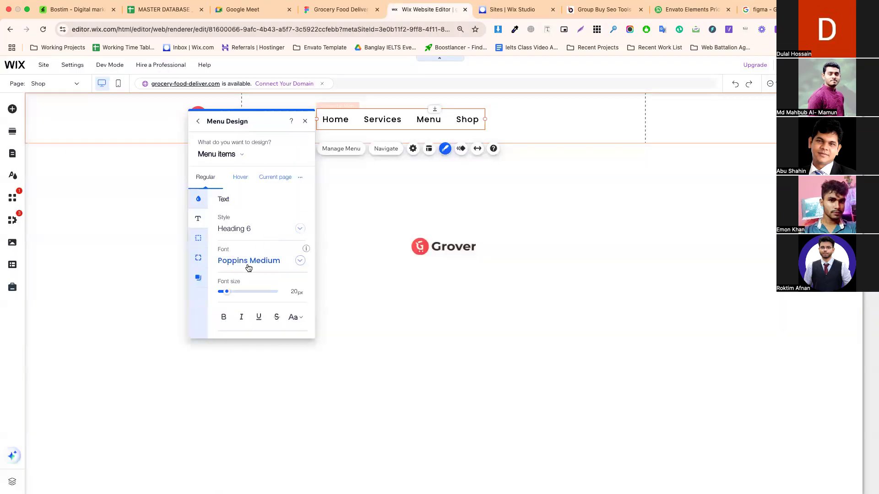
pyautogui.click(343, 10)
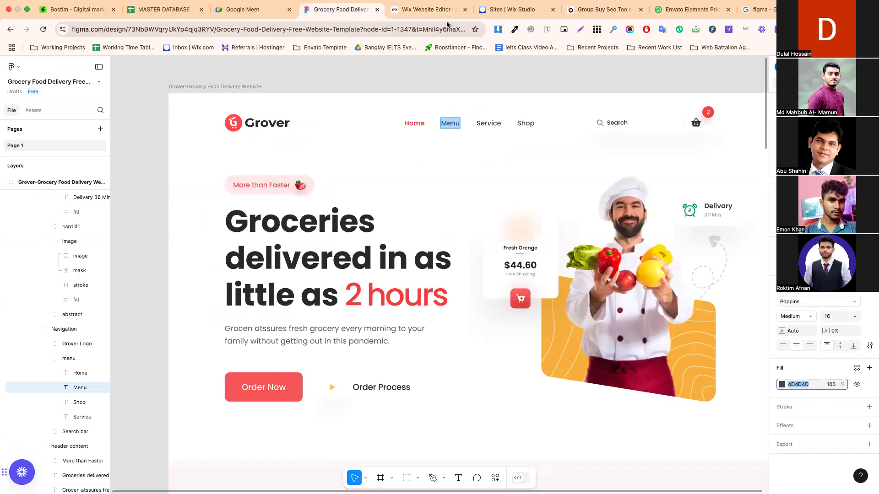
pyautogui.click(428, 9)
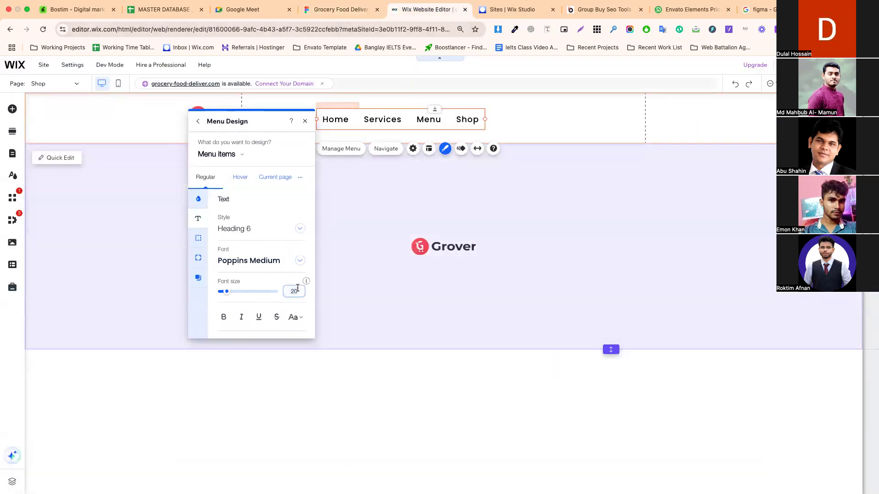
pyautogui.doubleClick(297, 288)
pyautogui.write('16')
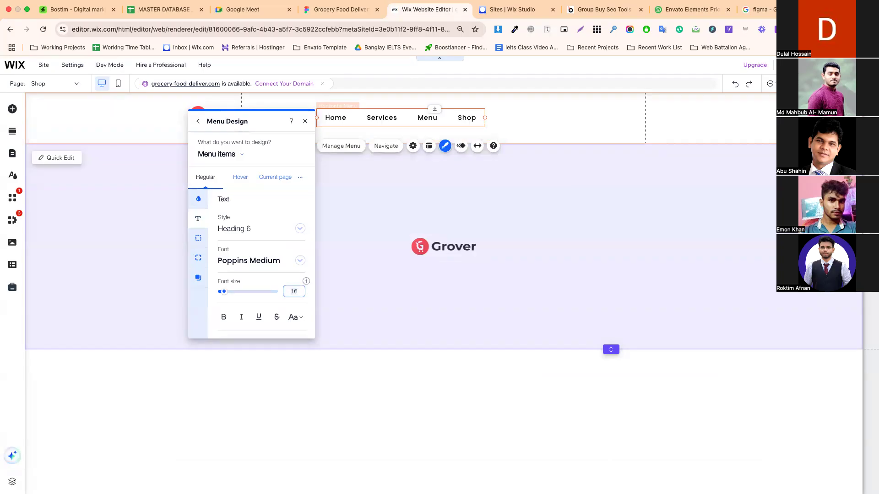
# Add the copied #4D4D4D as a custom colour for the regular menu item text
pyautogui.click(253, 284)
pyautogui.scroll(-2, 258, 293)
pyautogui.click(224, 310)
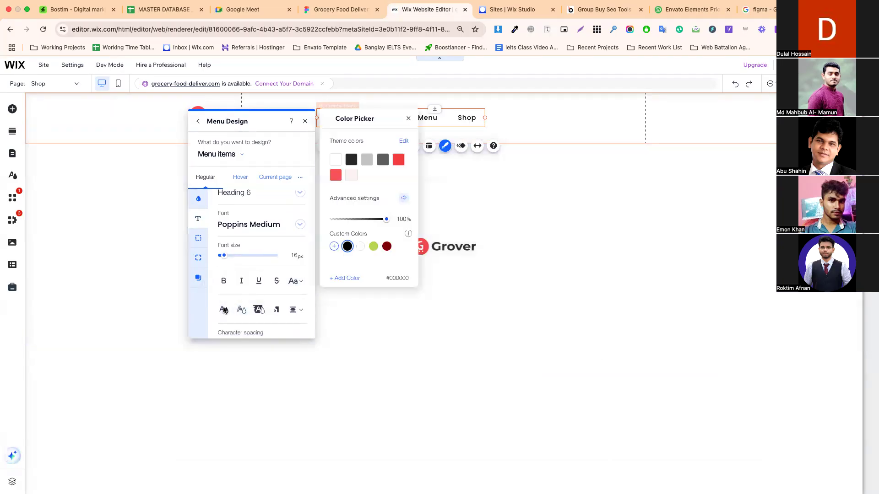
pyautogui.click(344, 278)
pyautogui.click(368, 257)
pyautogui.press('super+v')
pyautogui.click(380, 274)
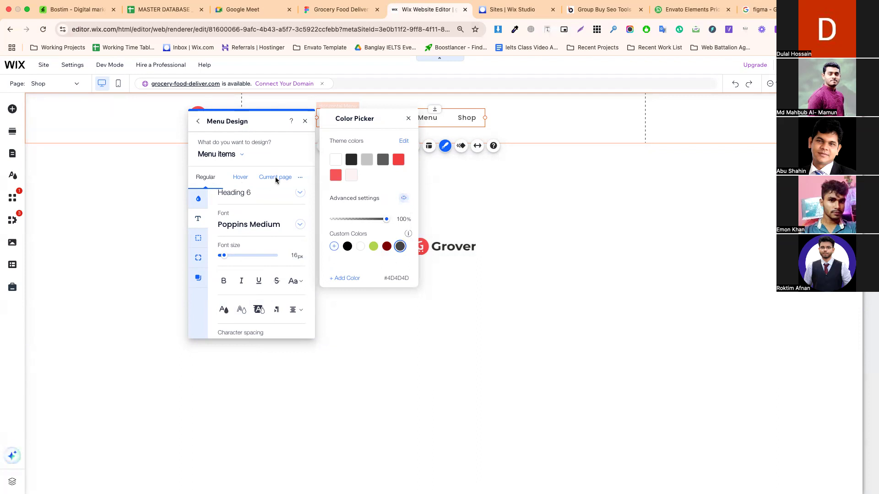
# Set the menu item text to the theme red #F54748 for both the current page and hover states
pyautogui.click(276, 180)
pyautogui.click(273, 179)
pyautogui.click(259, 223)
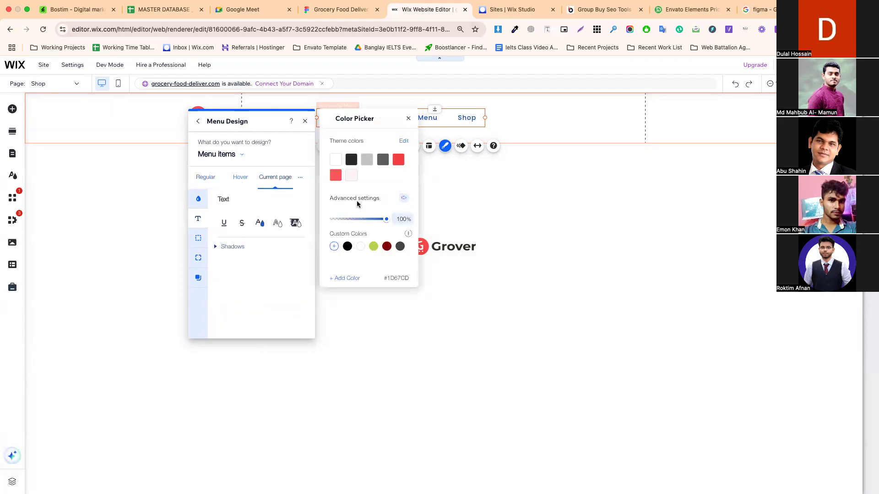
pyautogui.click(397, 163)
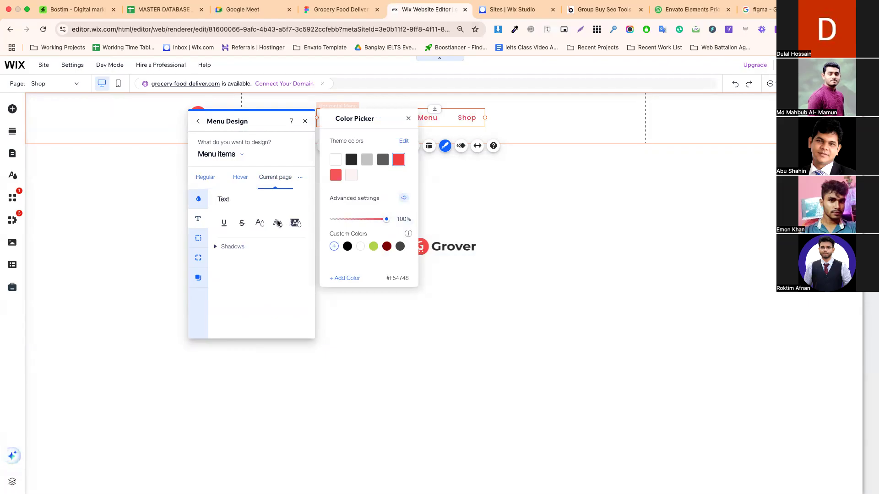
pyautogui.click(240, 177)
pyautogui.click(260, 223)
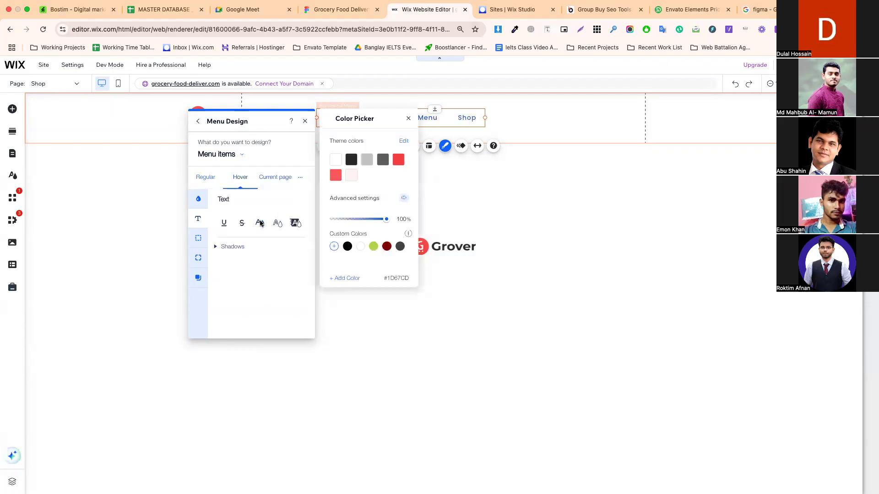
pyautogui.click(399, 160)
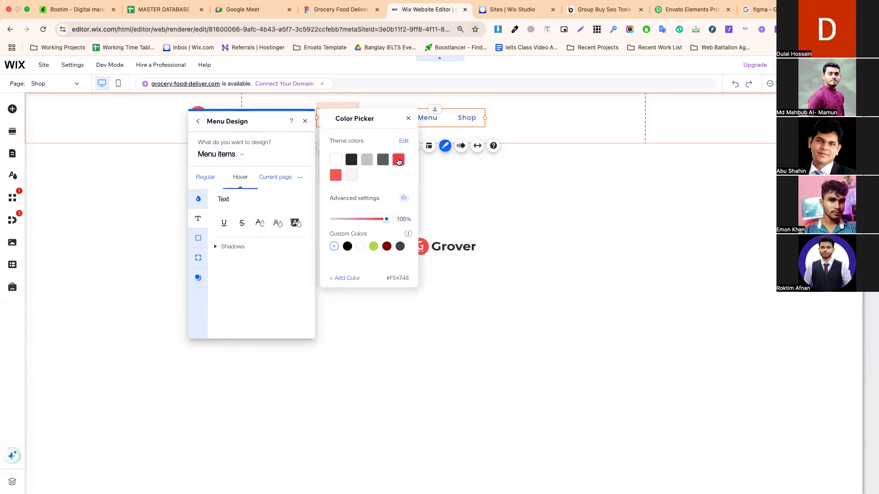
pyautogui.click(239, 280)
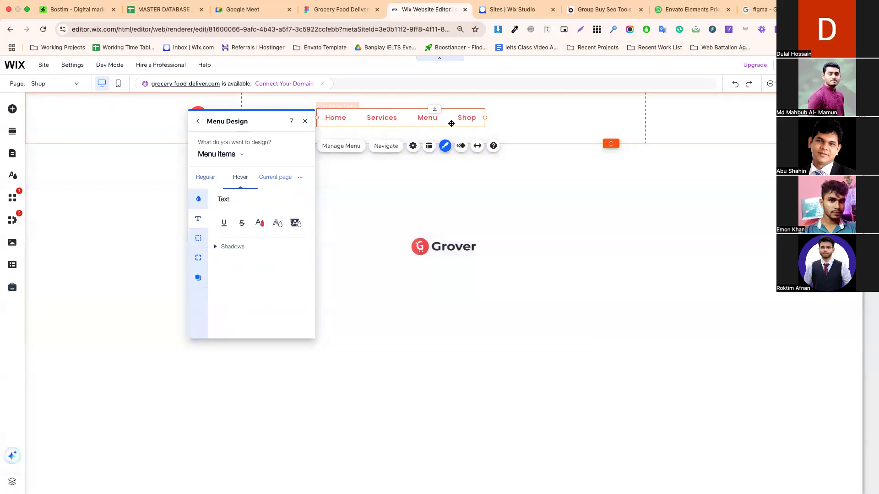
# Check the navigation order in the Figma design and move the Menu page above Services in the Wix site menu
pyautogui.click(341, 10)
pyautogui.click(524, 122)
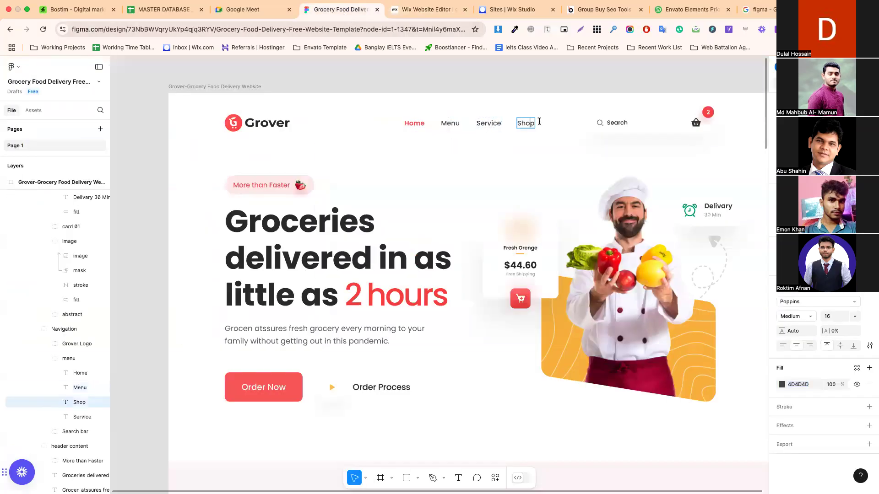
pyautogui.click(403, 16)
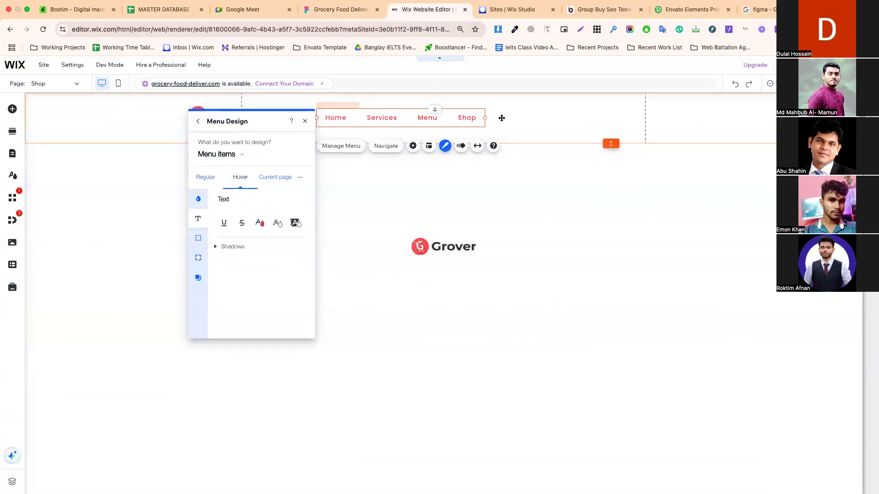
pyautogui.click(418, 118)
pyautogui.click(354, 151)
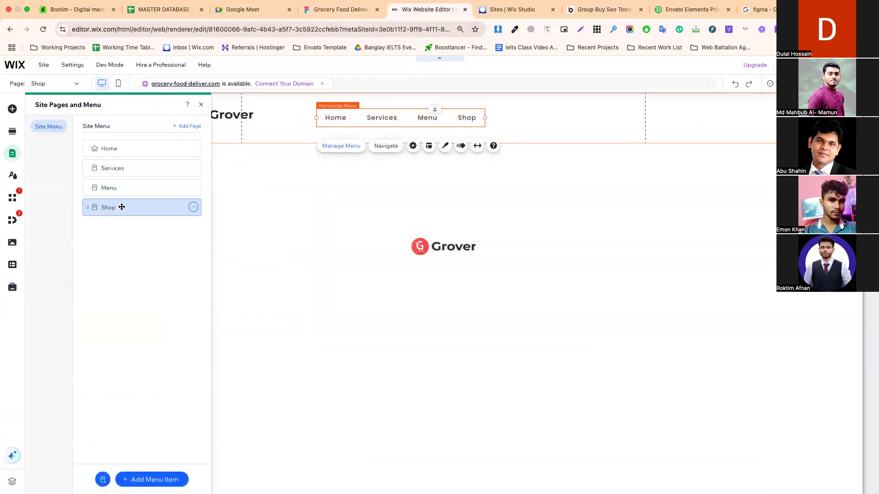
pyautogui.moveTo(120, 187); pyautogui.dragTo(145, 173)
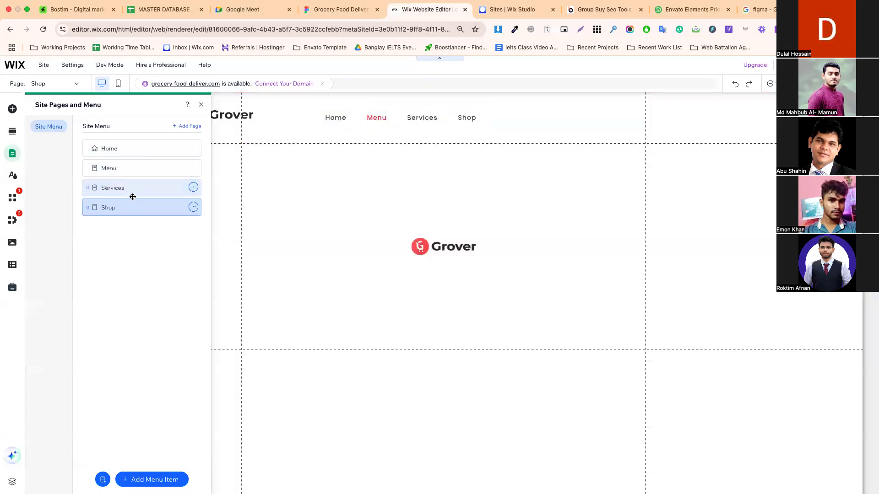
pyautogui.click(504, 122)
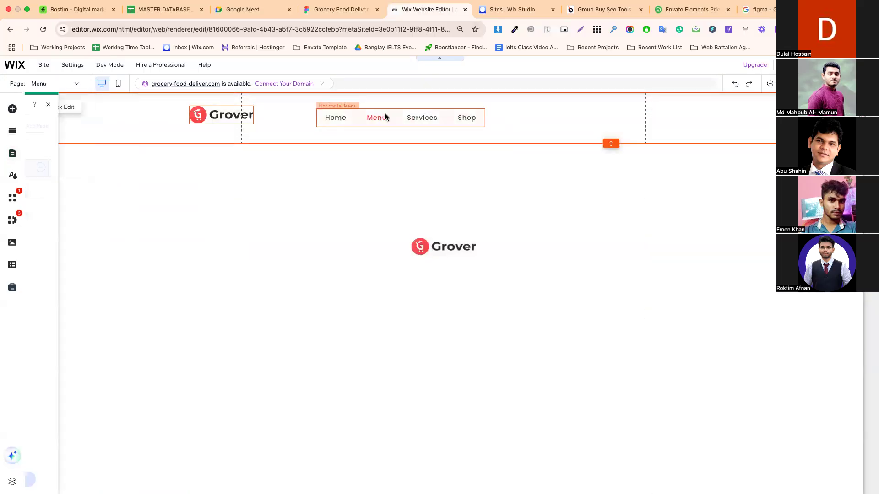
# Review the Figma header, add Wix Site Search in the Wix Editor and align its search bar beside the header's horizontal menu
pyautogui.click(343, 13)
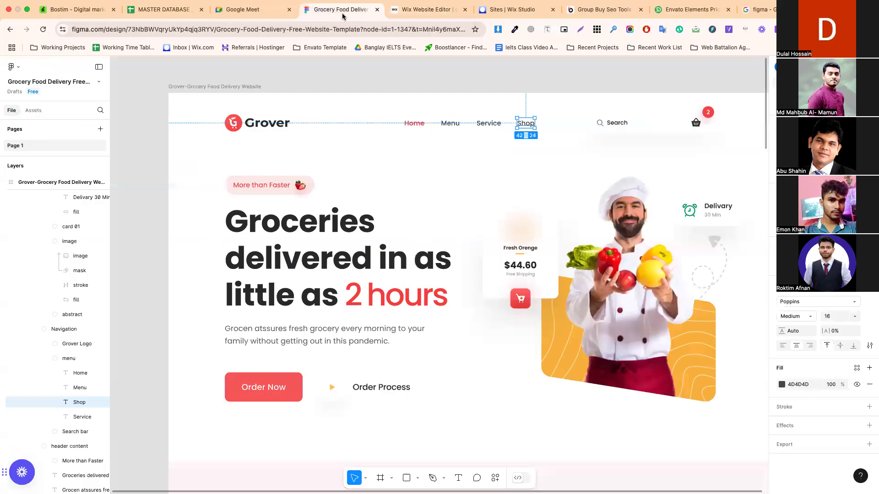
pyautogui.click(426, 10)
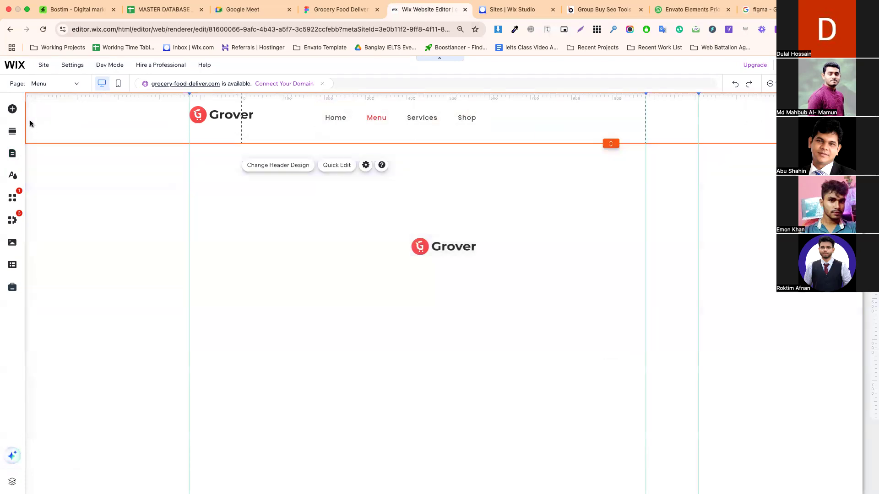
pyautogui.click(12, 109)
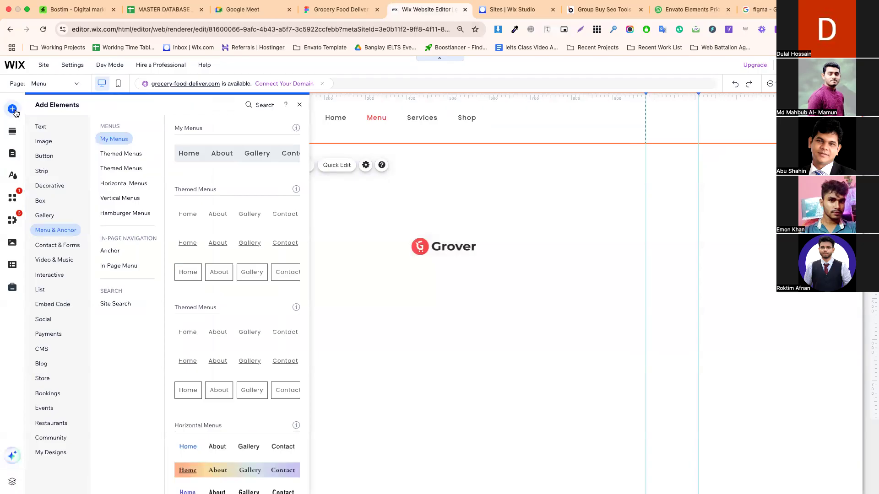
pyautogui.click(115, 303)
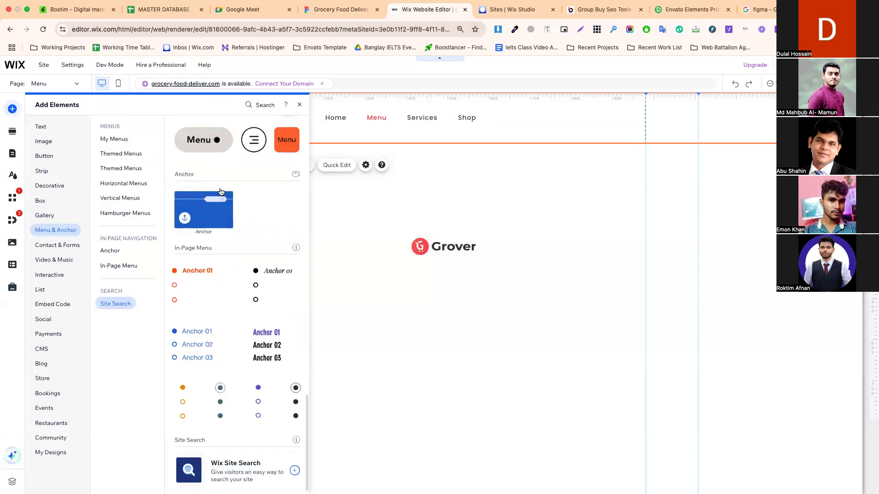
pyautogui.click(262, 470)
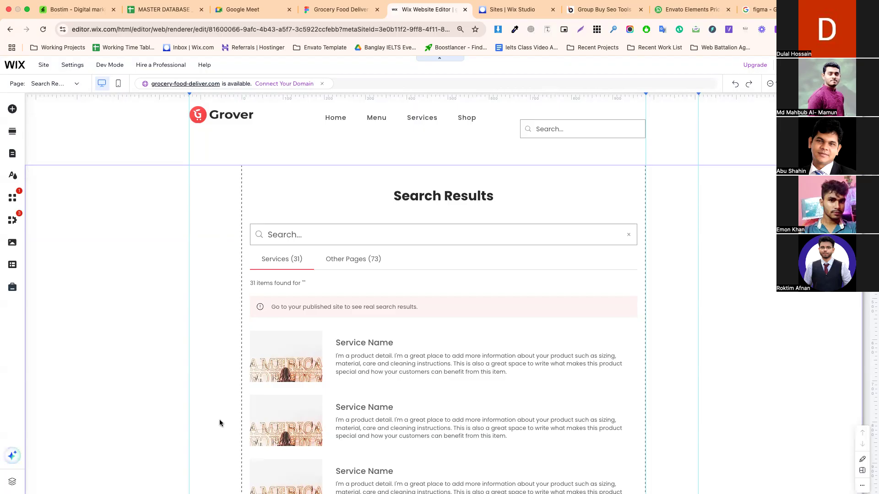
pyautogui.click(551, 134)
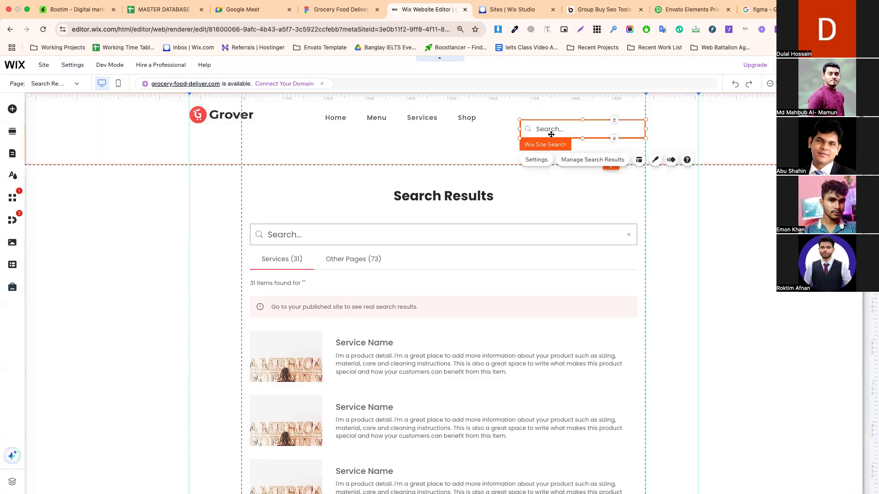
pyautogui.moveTo(559, 134); pyautogui.dragTo(539, 124)
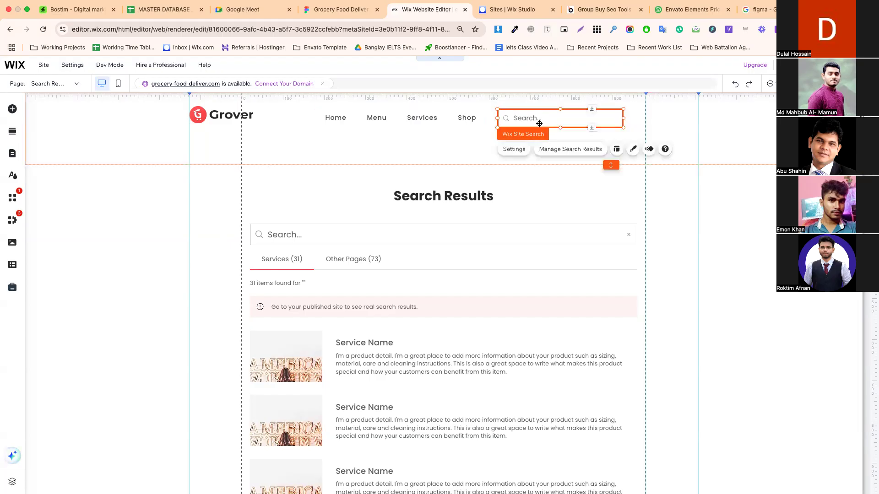
# Check the search text and basket icon in the Figma header, and slightly narrow the Site Search bar in the Wix Editor
pyautogui.click(373, 17)
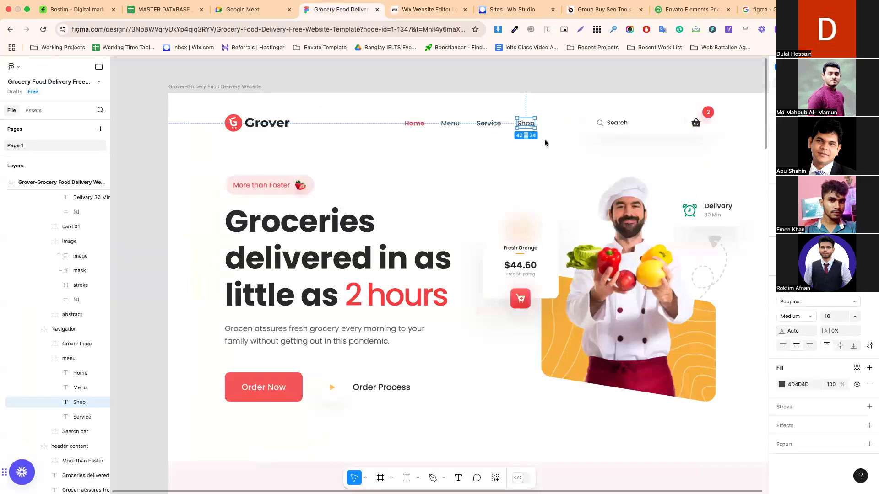
pyautogui.click(609, 124)
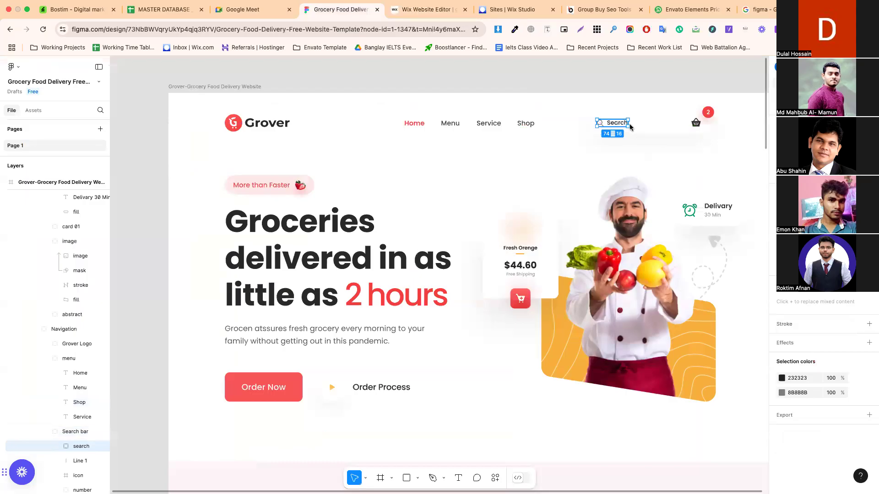
pyautogui.doubleClick(696, 123)
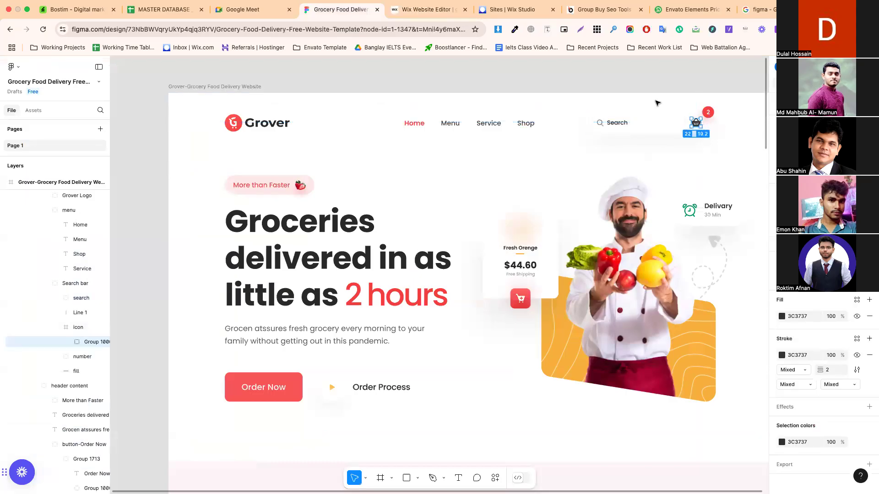
pyautogui.click(425, 18)
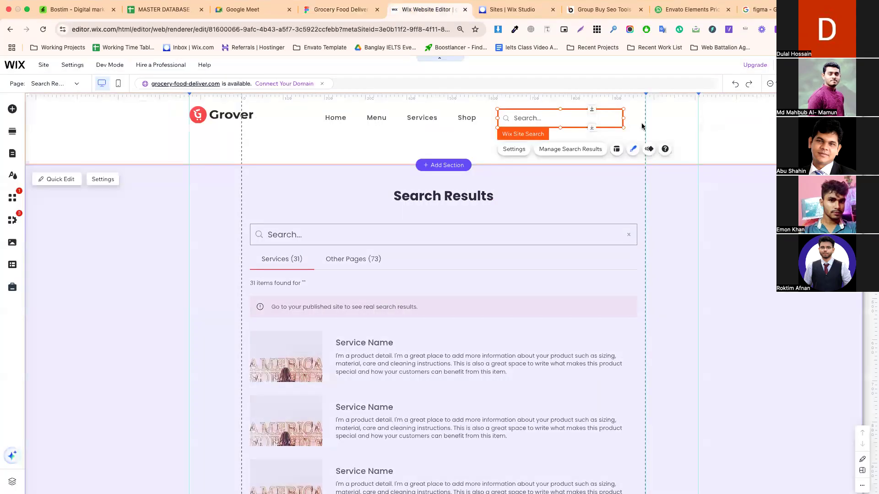
pyautogui.moveTo(622, 118)
pyautogui.mouseDown()
pyautogui.moveTo(594, 117)
pyautogui.moveTo(612, 117)
pyautogui.mouseUp()
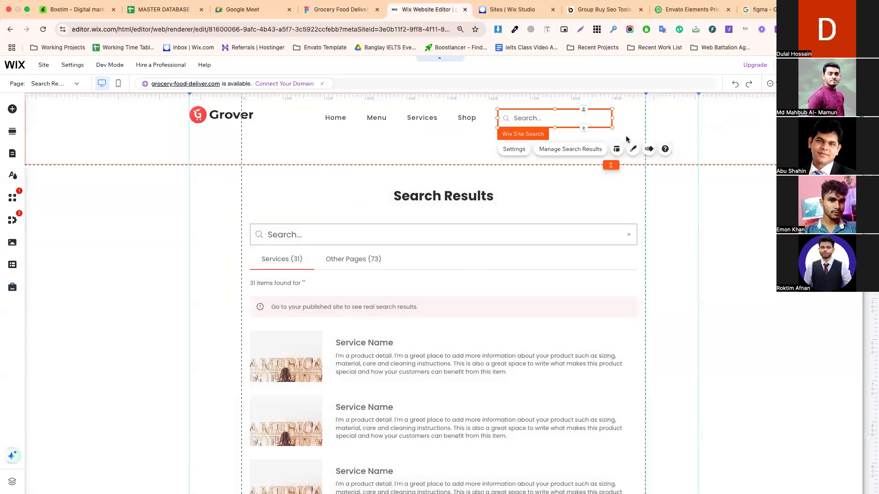
# Apply the beige preset with the search icon before the text to the header search bar and open its background colour for editing
pyautogui.click(633, 148)
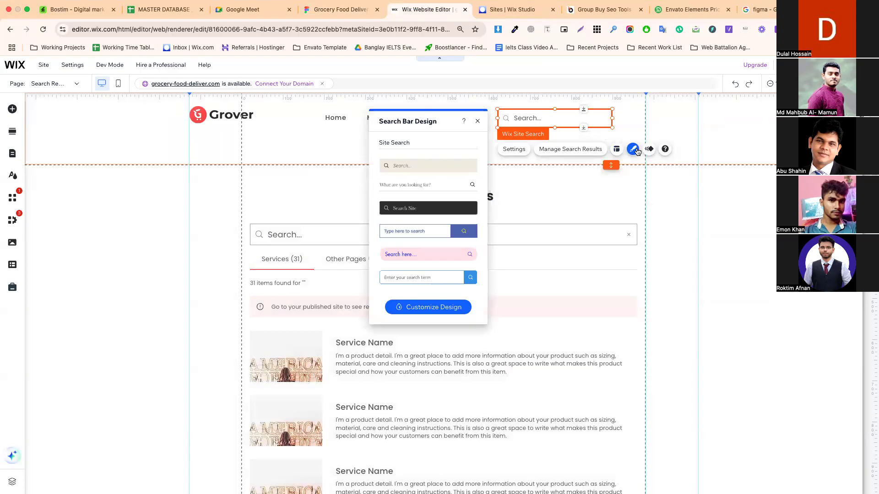
pyautogui.click(426, 212)
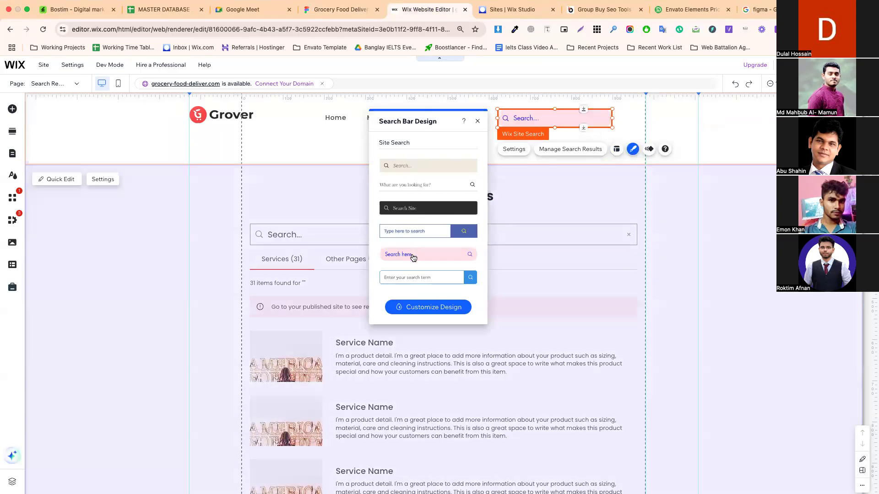
pyautogui.click(430, 171)
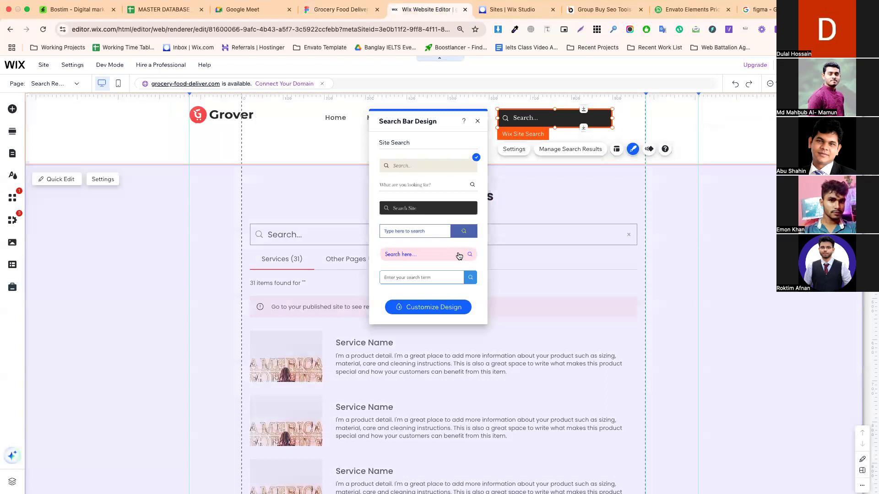
pyautogui.click(438, 306)
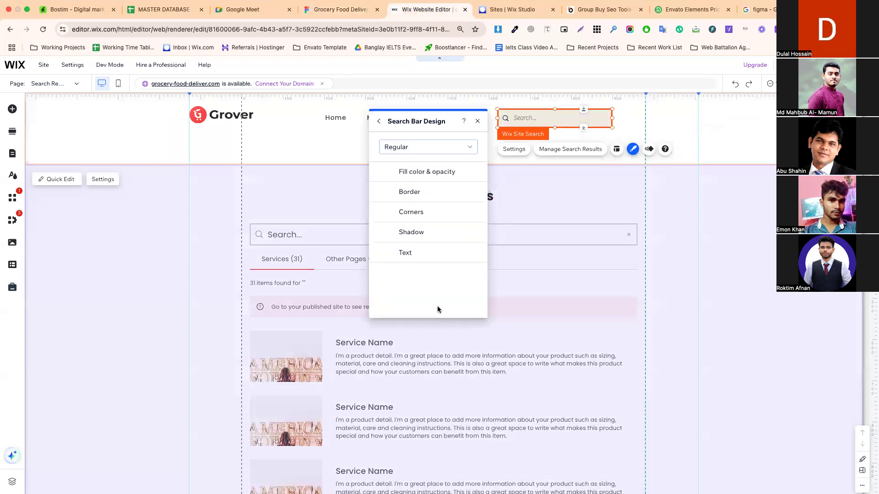
pyautogui.click(433, 173)
pyautogui.click(471, 222)
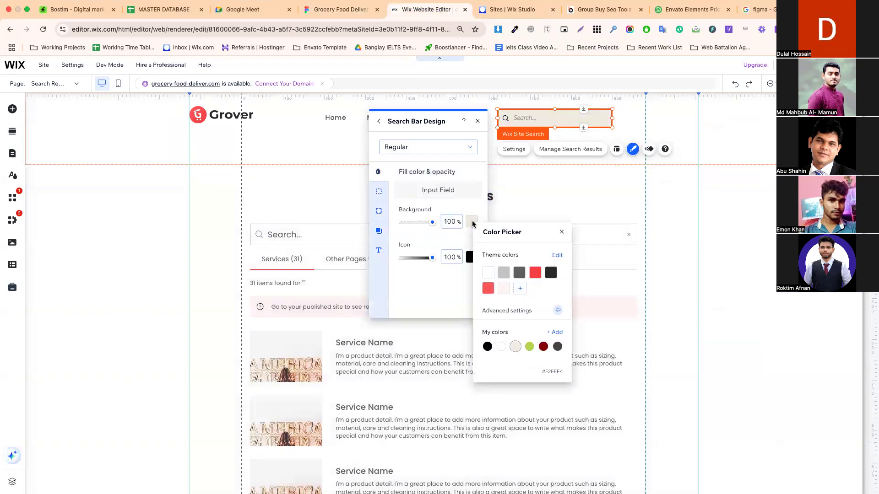
# Switch to Figma to examine the search bar's size, fill and drop shadow in the header, and return to the Wix Editor
pyautogui.click(360, 11)
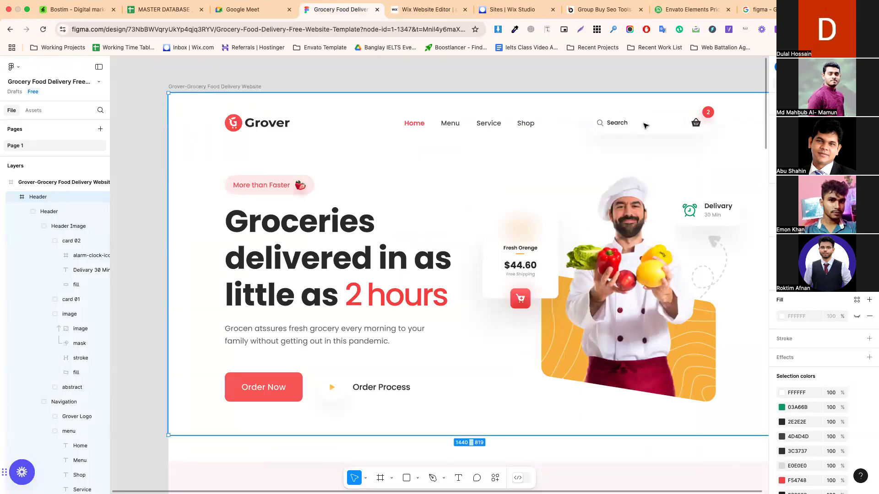
pyautogui.click(649, 130)
pyautogui.doubleClick(647, 127)
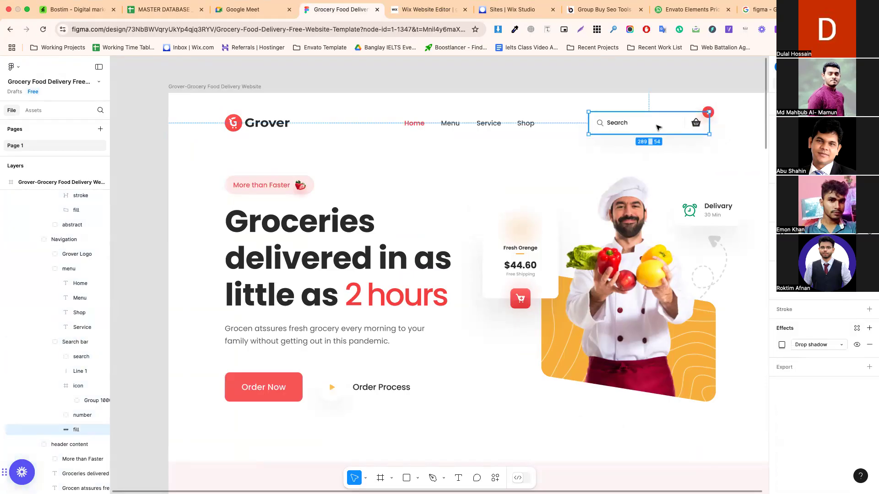
pyautogui.click(571, 181)
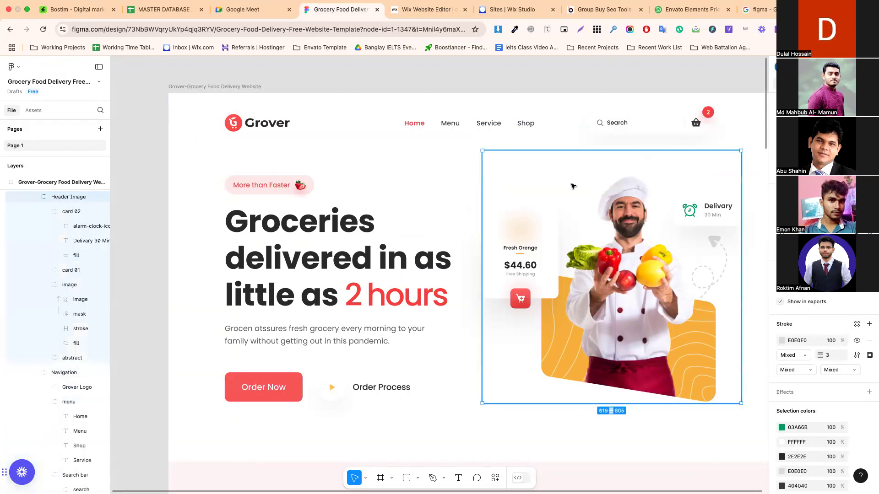
pyautogui.click(432, 172)
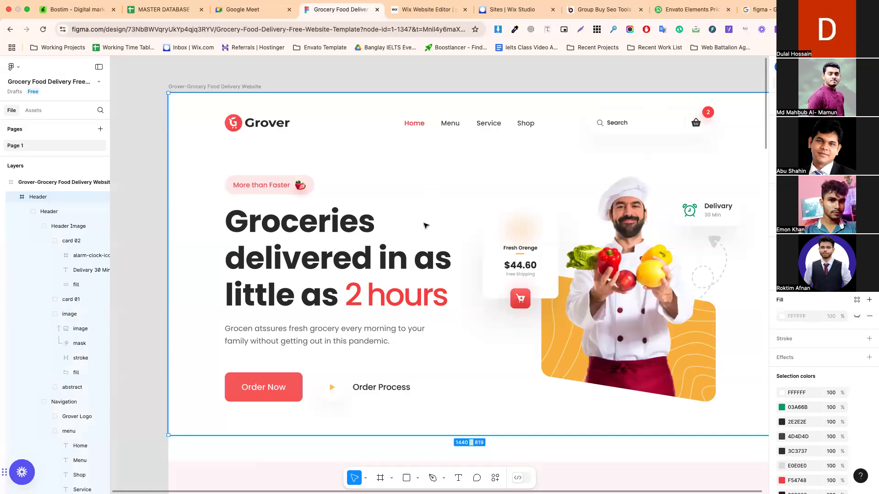
pyautogui.click(450, 123)
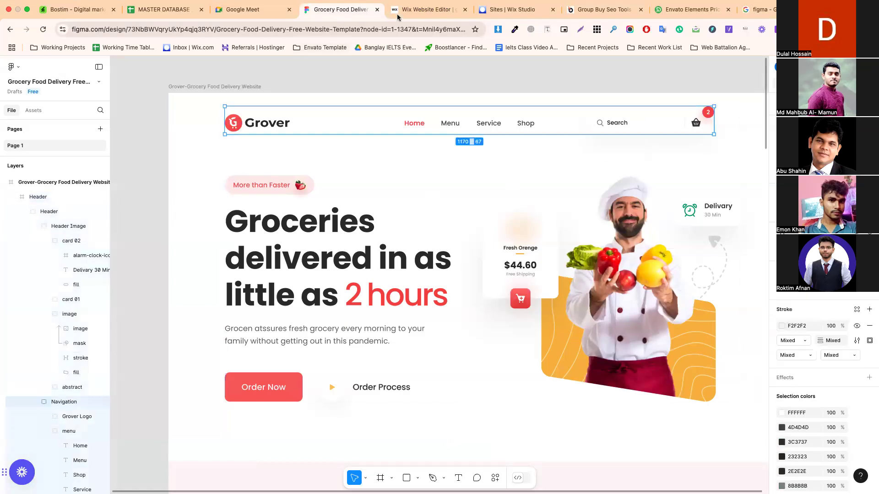
pyautogui.click(432, 18)
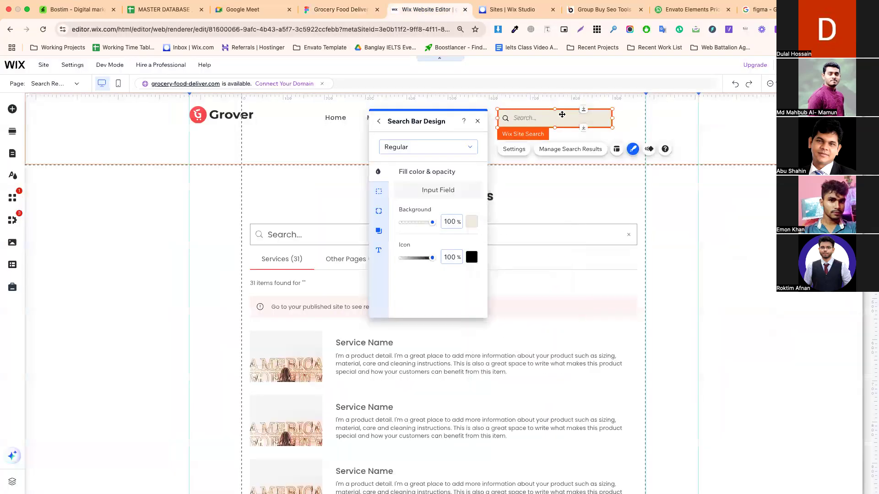
# Turn on the shadow for the header search bar's regular state in its custom design settings
pyautogui.click(542, 116)
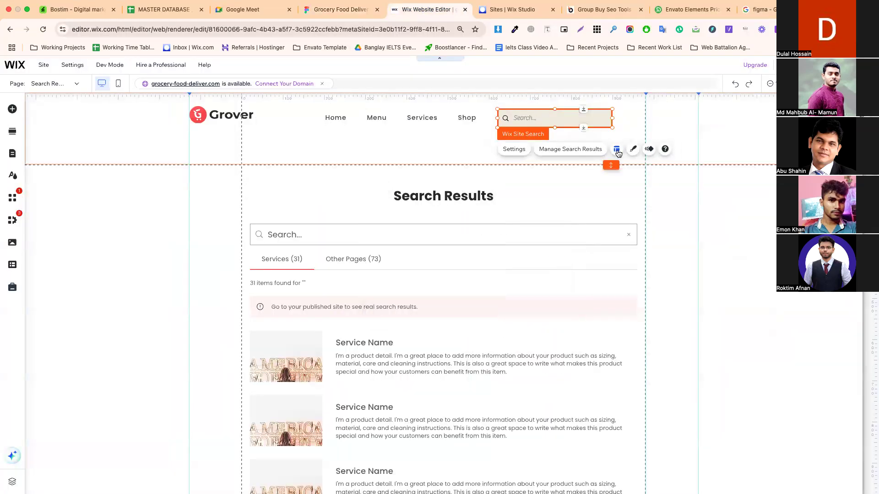
pyautogui.click(633, 149)
pyautogui.click(437, 306)
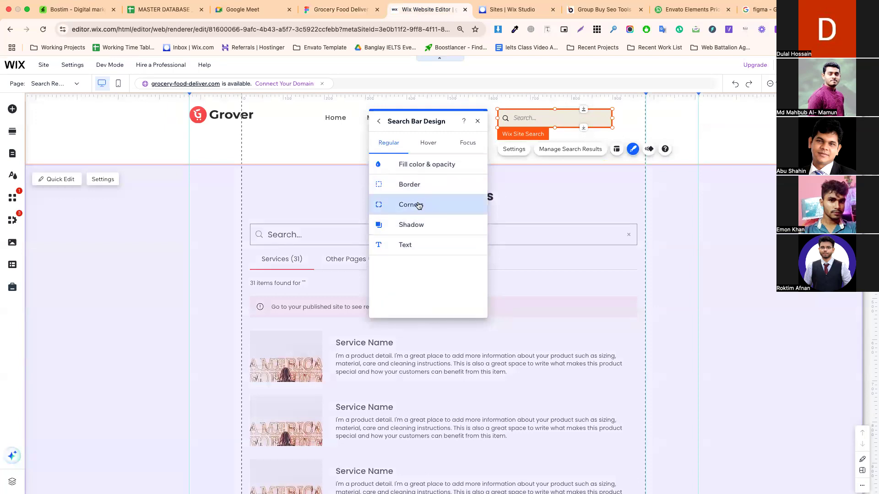
pyautogui.click(417, 225)
pyautogui.click(466, 194)
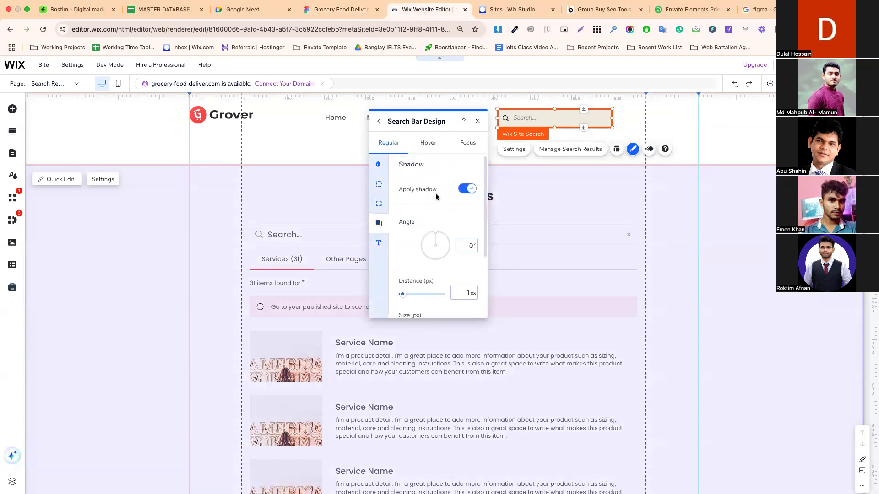
# Set the search bar's input field background to the theme white #FFFFFF at 100% opacity
pyautogui.click(381, 165)
pyautogui.moveTo(432, 215); pyautogui.dragTo(395, 217)
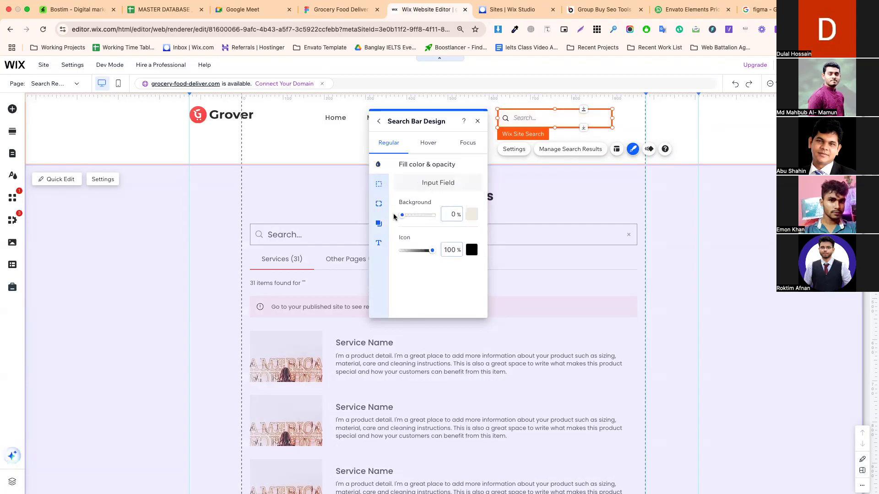
pyautogui.click(471, 213)
pyautogui.click(484, 266)
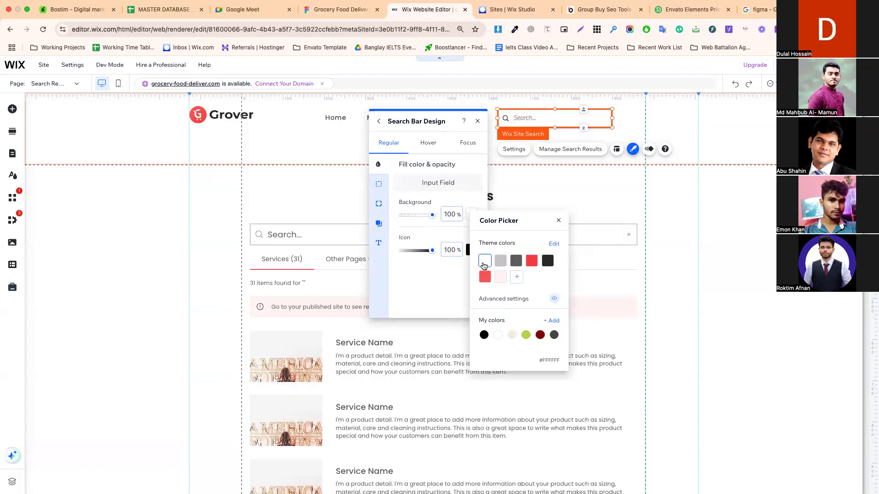
pyautogui.click(467, 213)
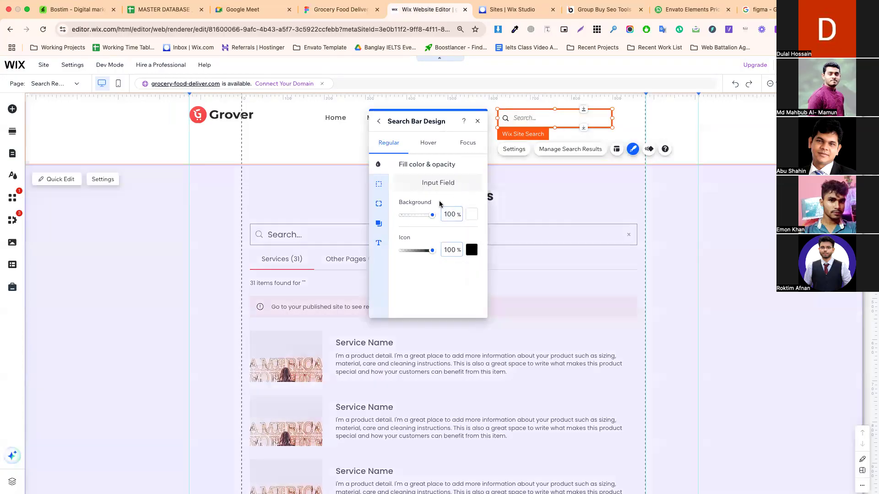
# Set the search bar's shadow angle to about 18° and close its design settings
pyautogui.click(378, 225)
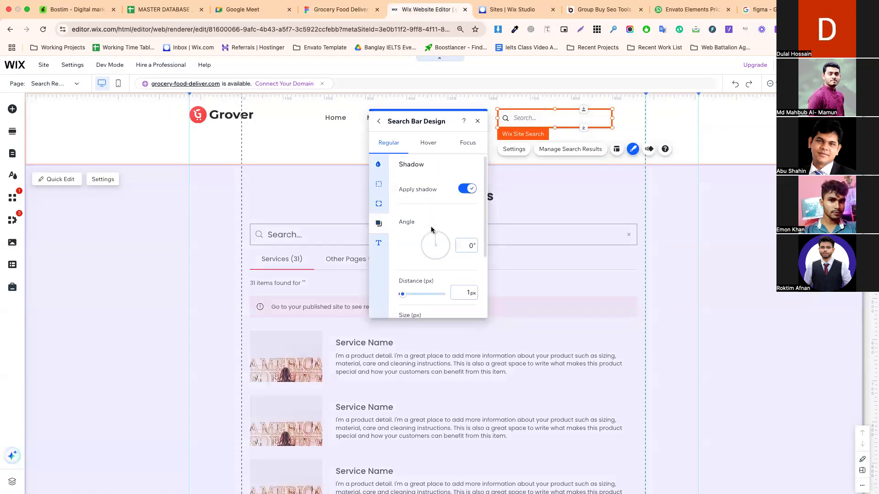
pyautogui.moveTo(436, 234); pyautogui.dragTo(440, 233)
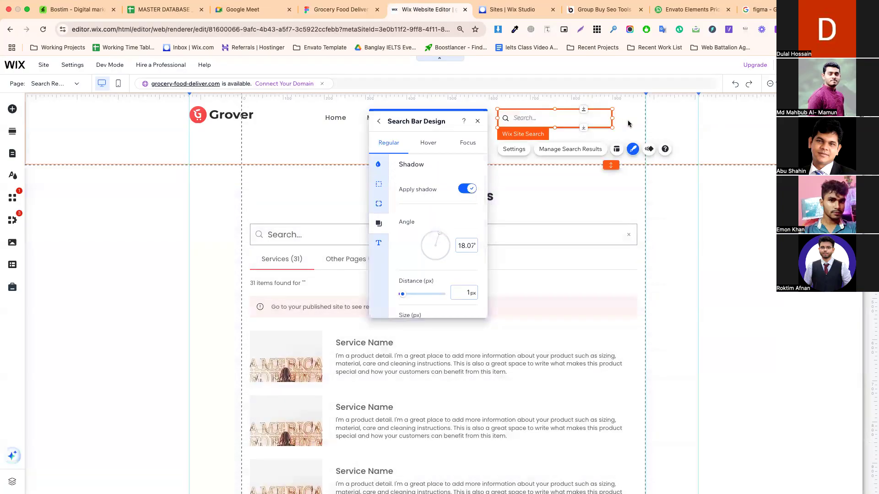
pyautogui.click(627, 124)
pyautogui.click(563, 119)
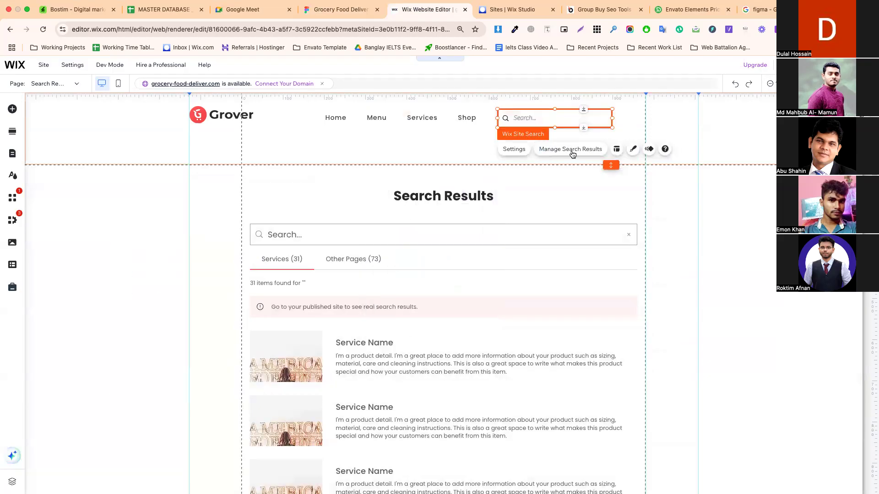
# Set the search bar shadow's blur to 1 px and its opacity to 34%
pyautogui.click(632, 149)
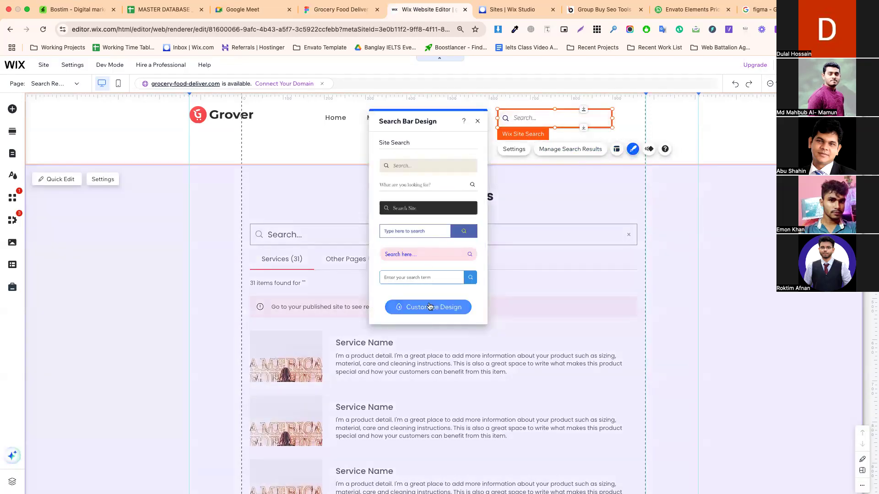
pyautogui.click(429, 306)
pyautogui.click(414, 227)
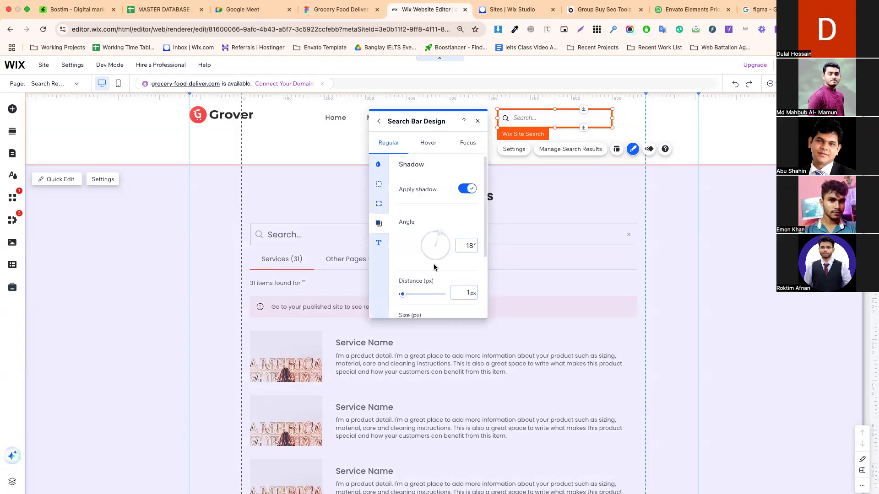
pyautogui.scroll(-4, 421, 275)
pyautogui.moveTo(406, 273); pyautogui.dragTo(400, 273)
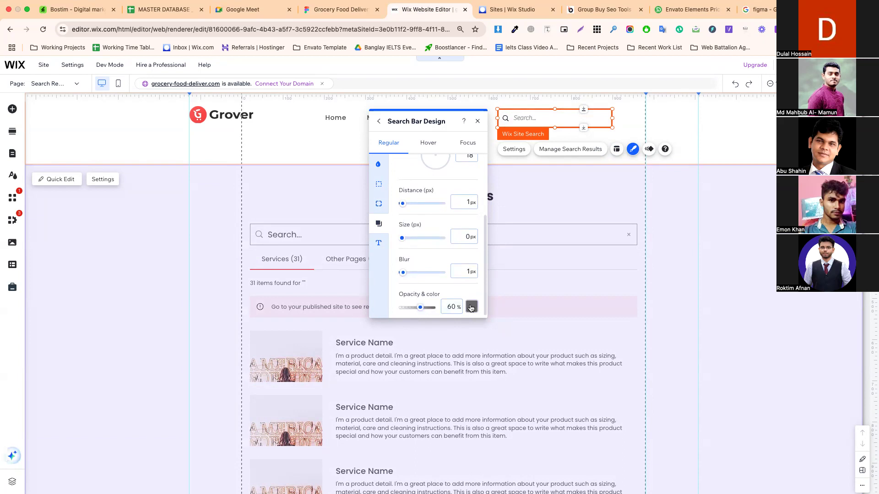
pyautogui.moveTo(420, 311); pyautogui.dragTo(413, 312)
pyautogui.click(644, 119)
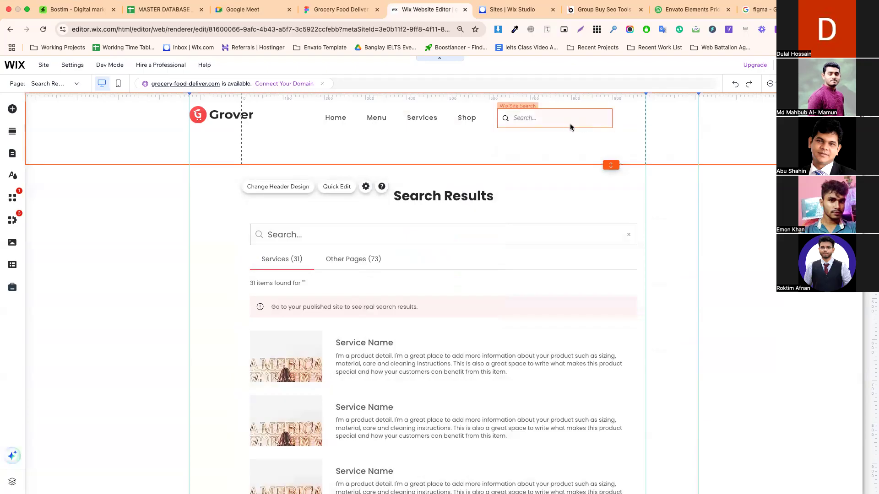
# Change the search bar's shadow colour to the theme white #FFFFFF with 64% opacity
pyautogui.click(570, 123)
pyautogui.click(633, 148)
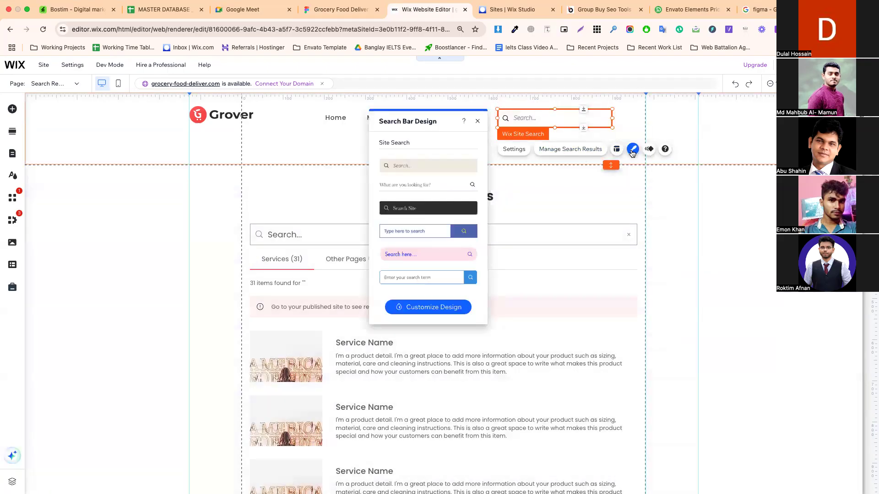
pyautogui.click(434, 307)
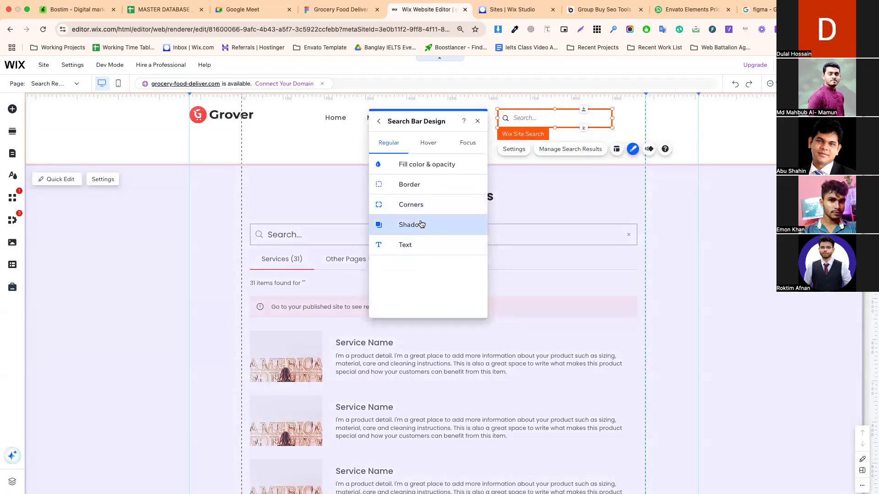
pyautogui.click(417, 225)
pyautogui.scroll(-4, 459, 274)
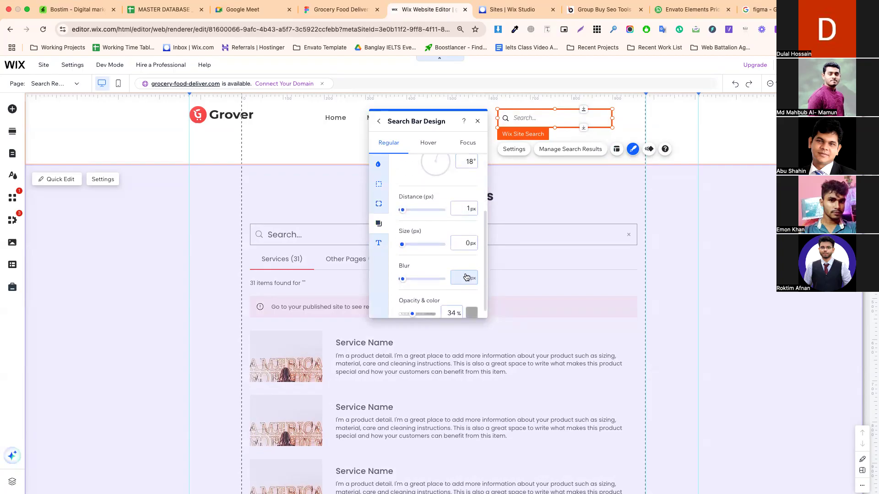
pyautogui.click(472, 307)
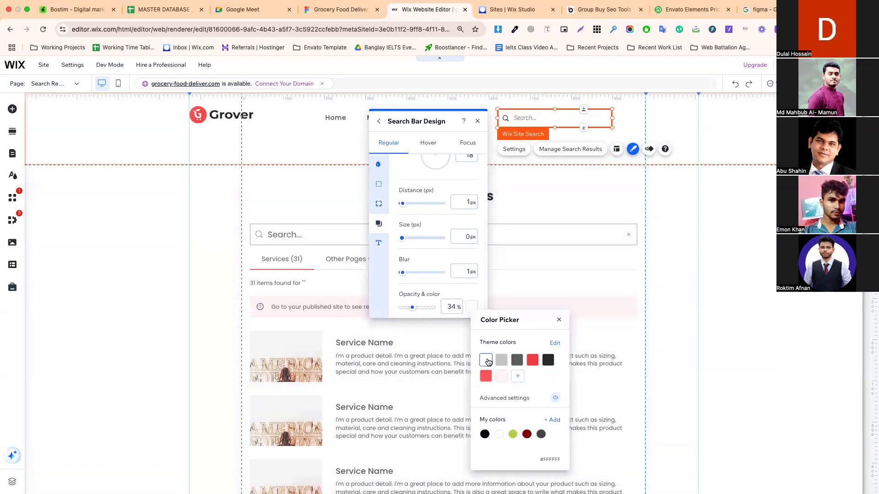
pyautogui.click(422, 296)
pyautogui.moveTo(412, 307); pyautogui.dragTo(421, 307)
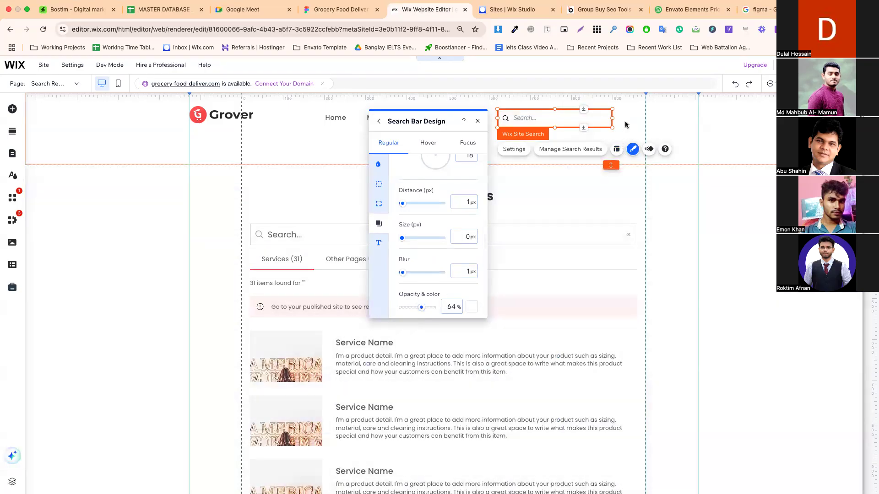
pyautogui.click(626, 125)
pyautogui.click(569, 120)
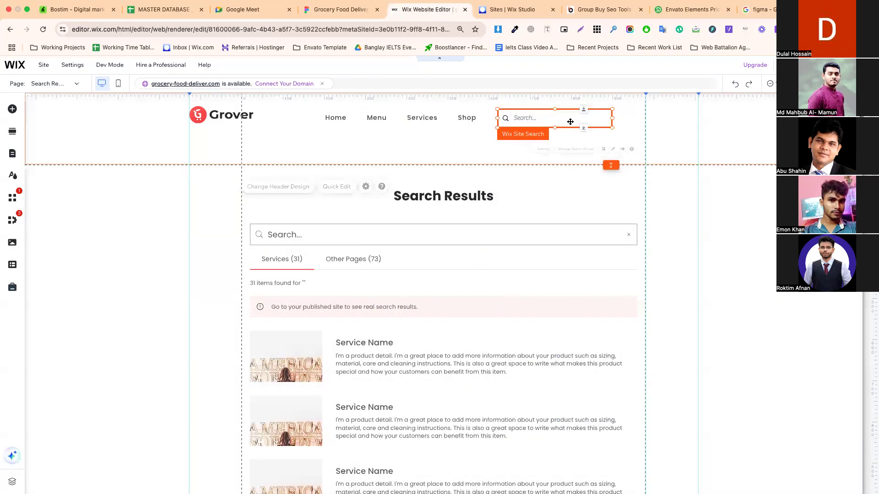
# Set the search bar's shadow size to 7 px and its colour to the light pink theme colour
pyautogui.click(634, 149)
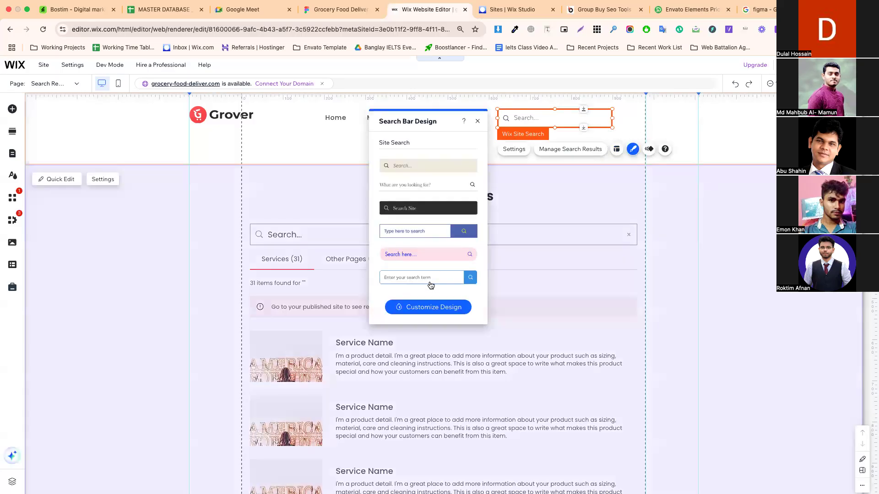
pyautogui.click(431, 306)
pyautogui.click(415, 225)
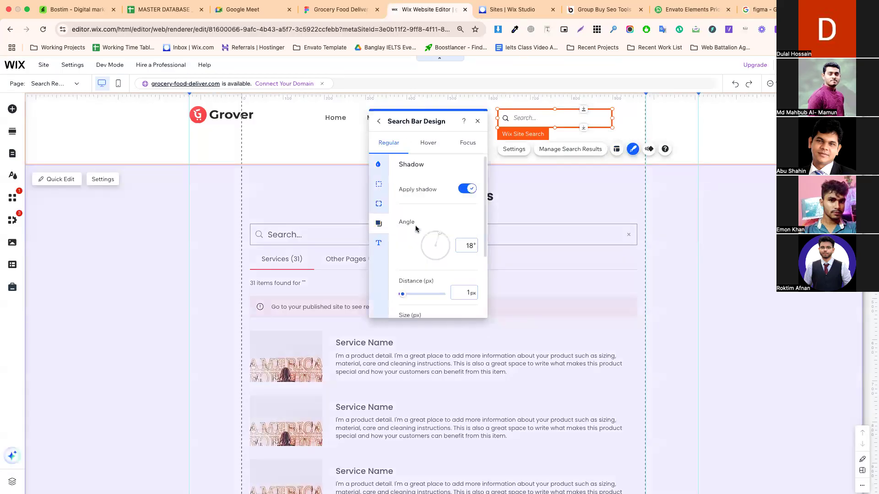
pyautogui.scroll(-1, 424, 254)
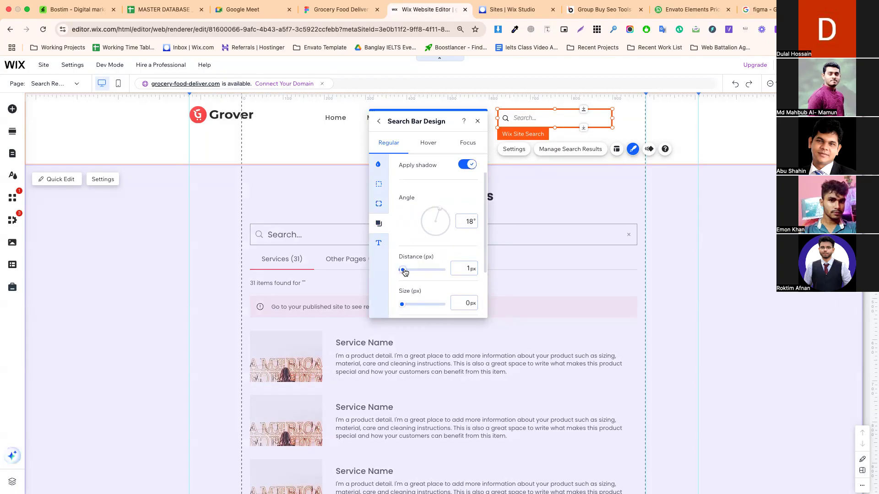
pyautogui.moveTo(402, 304); pyautogui.dragTo(404, 305)
pyautogui.scroll(-2, 433, 284)
pyautogui.scroll(-1, 433, 284)
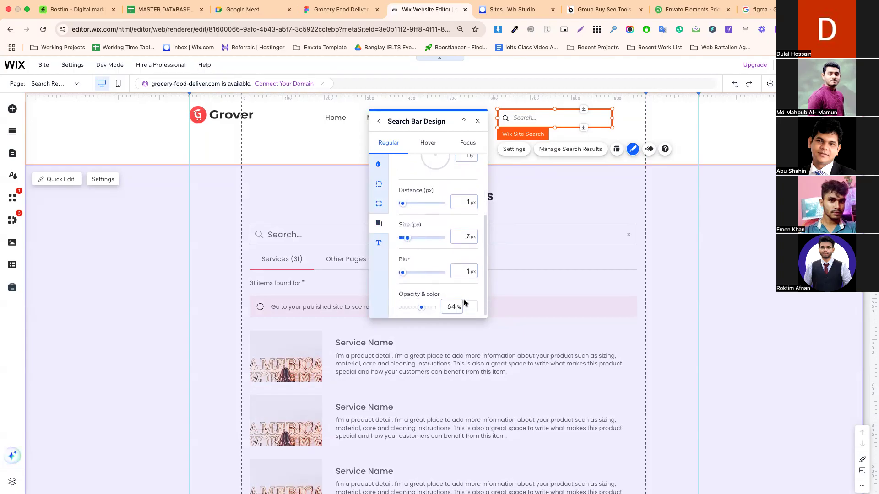
pyautogui.click(471, 306)
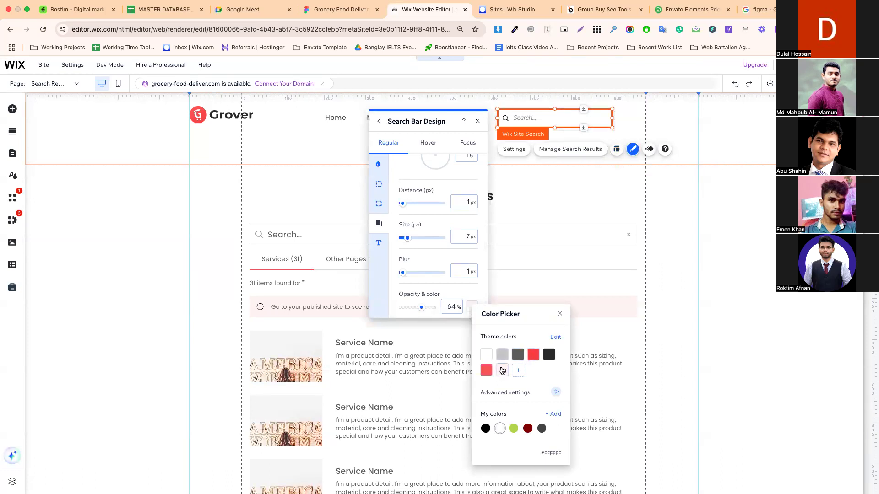
pyautogui.click(433, 285)
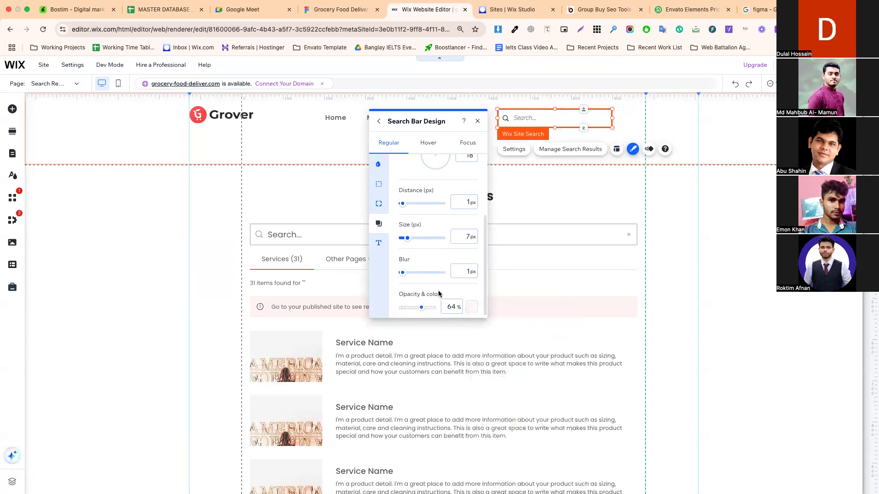
pyautogui.click(464, 269)
# Narrow the header's search bar by pulling in its right edge
pyautogui.click(640, 122)
pyautogui.click(589, 119)
pyautogui.click(639, 128)
pyautogui.click(583, 118)
pyautogui.click(640, 134)
pyautogui.click(609, 117)
pyautogui.click(649, 120)
pyautogui.click(583, 120)
pyautogui.moveTo(611, 119); pyautogui.dragTo(594, 118)
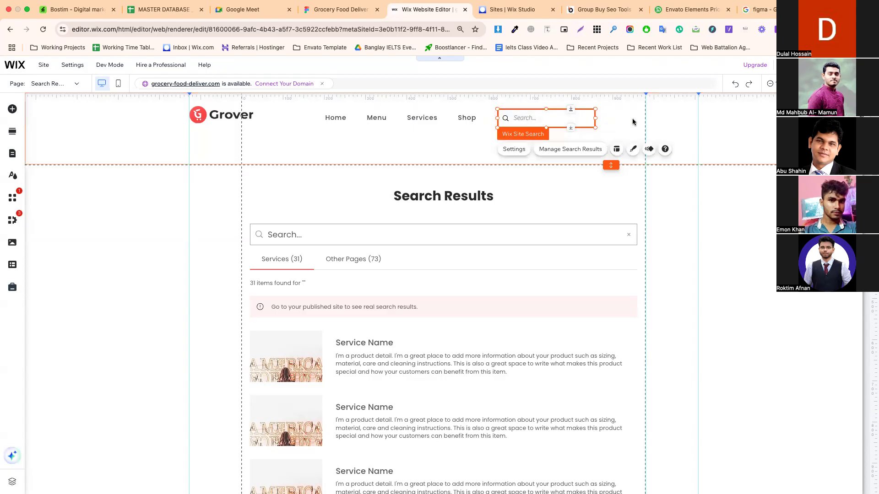
pyautogui.click(633, 121)
# Check the basket icon in the Figma header, then move the search bar in the Wix Editor further right in the header
pyautogui.click(362, 10)
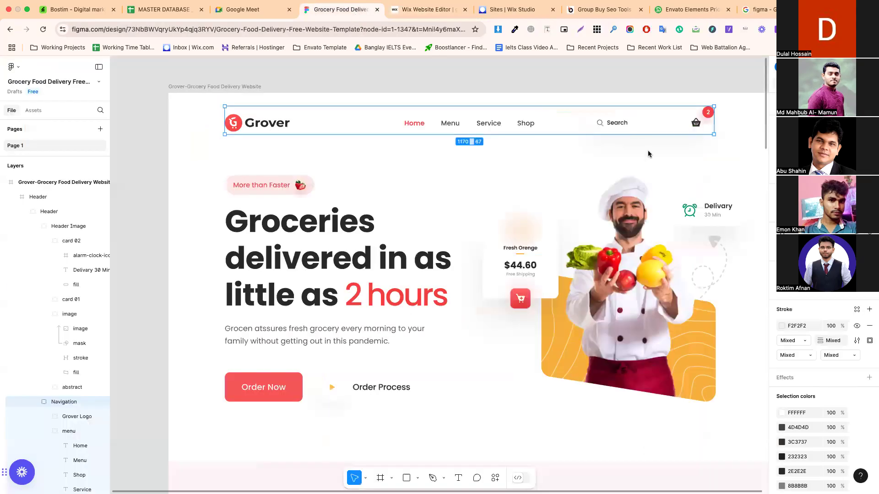
pyautogui.click(696, 125)
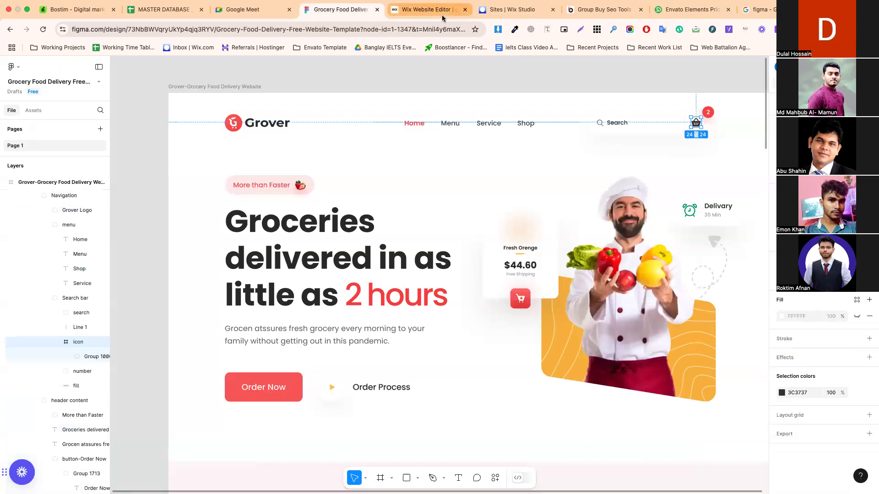
pyautogui.click(426, 10)
pyautogui.click(568, 122)
pyautogui.moveTo(558, 120); pyautogui.dragTo(611, 119)
pyautogui.click(668, 117)
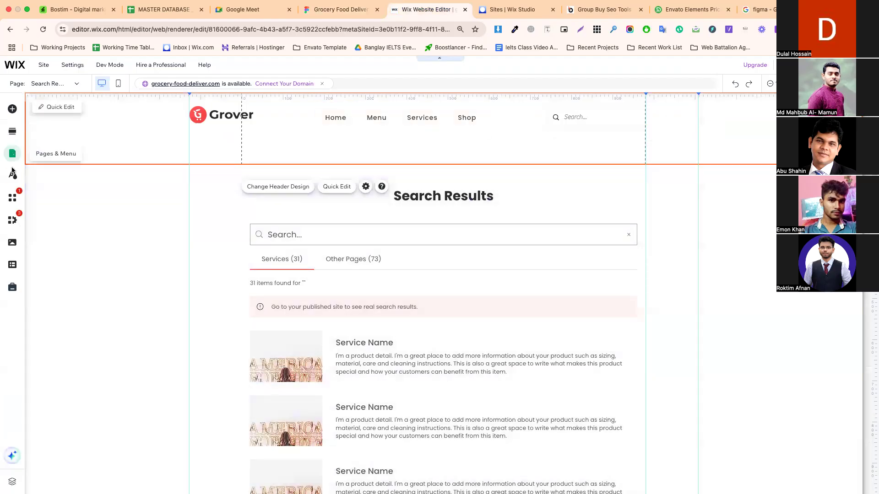
# Search the Wix App Market for "online store"
pyautogui.click(17, 197)
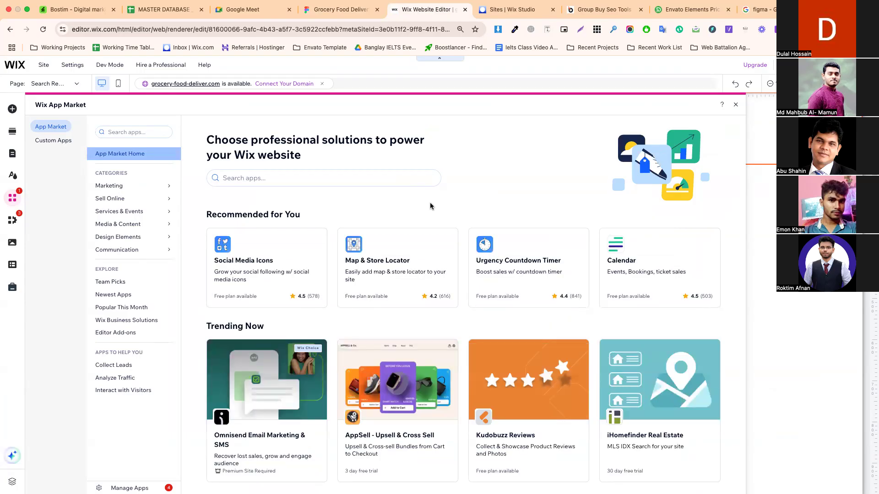
pyautogui.click(403, 178)
pyautogui.write('w')
pyautogui.press('BackSpace')
pyautogui.write('online')
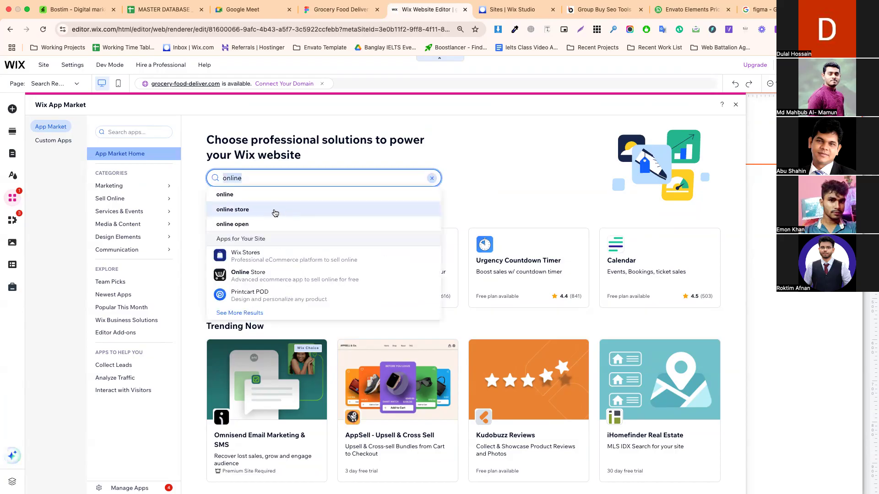
pyautogui.click(274, 209)
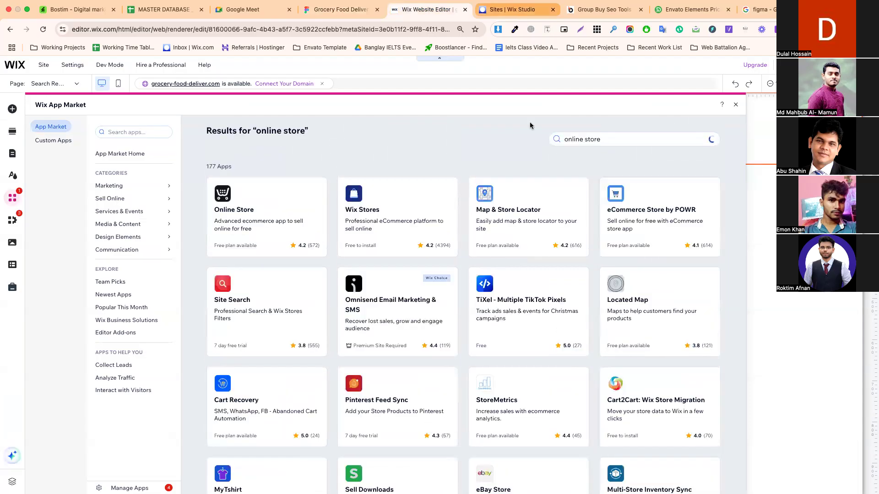
# Open the Wix Stores app page and add the app to the site
pyautogui.click(389, 219)
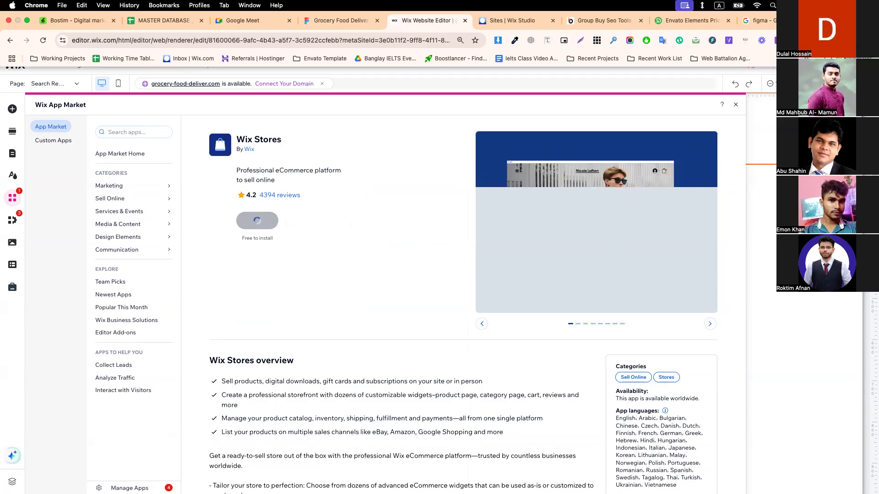
pyautogui.click(757, 7)
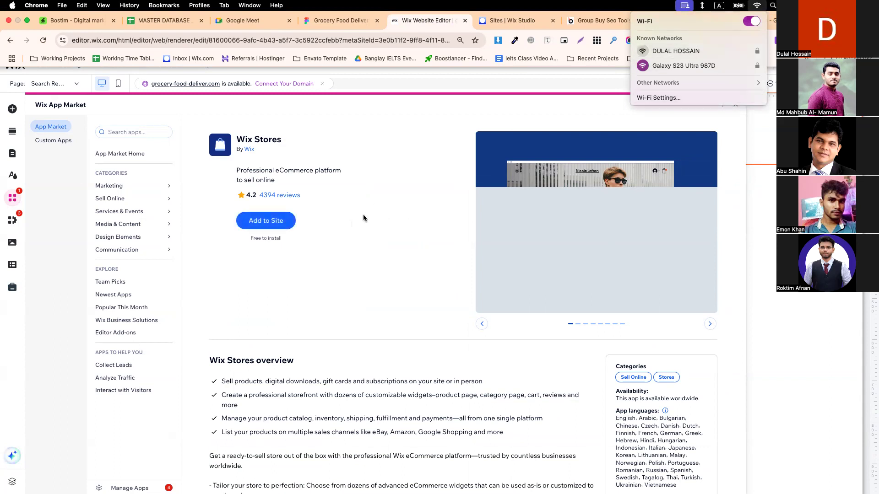
pyautogui.click(324, 226)
pyautogui.click(281, 222)
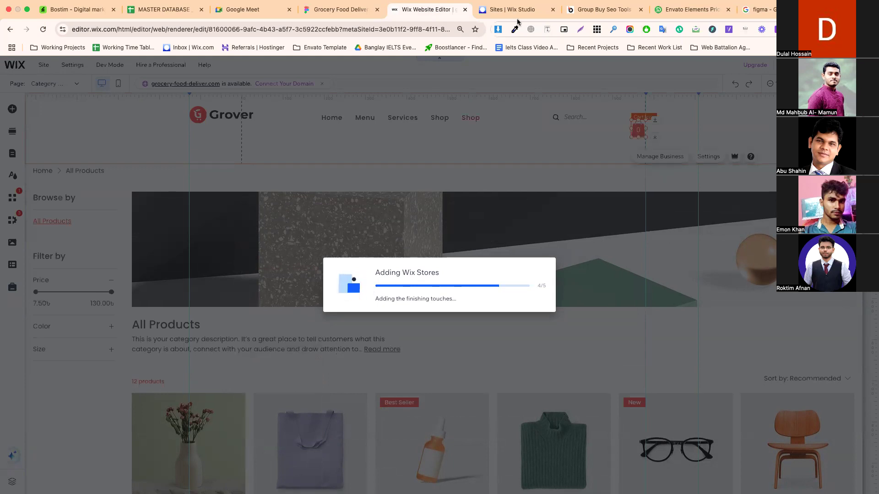
# Inspect the basket icon in the Figma header, then move the Wix cart icon to the header's outer right gridline
pyautogui.click(360, 9)
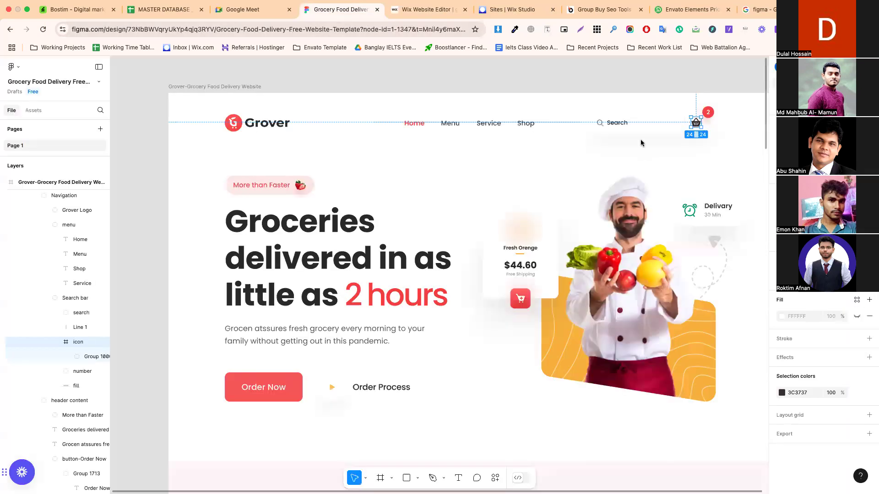
pyautogui.click(717, 126)
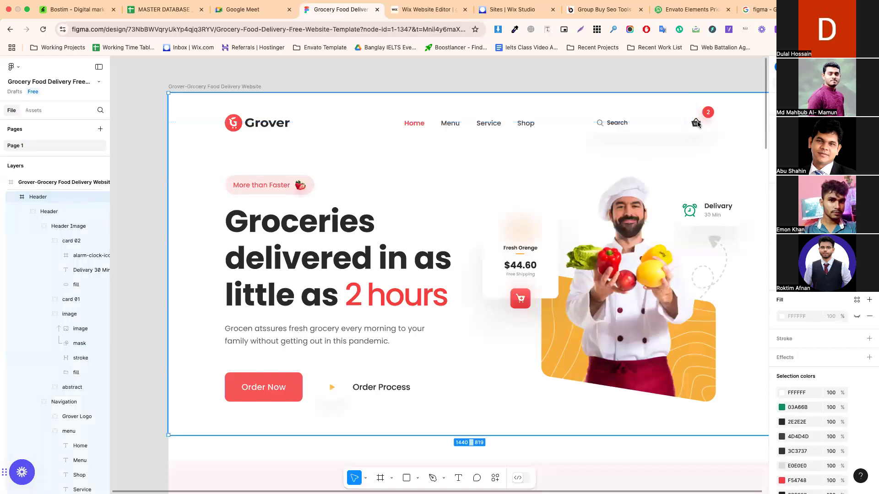
pyautogui.click(696, 123)
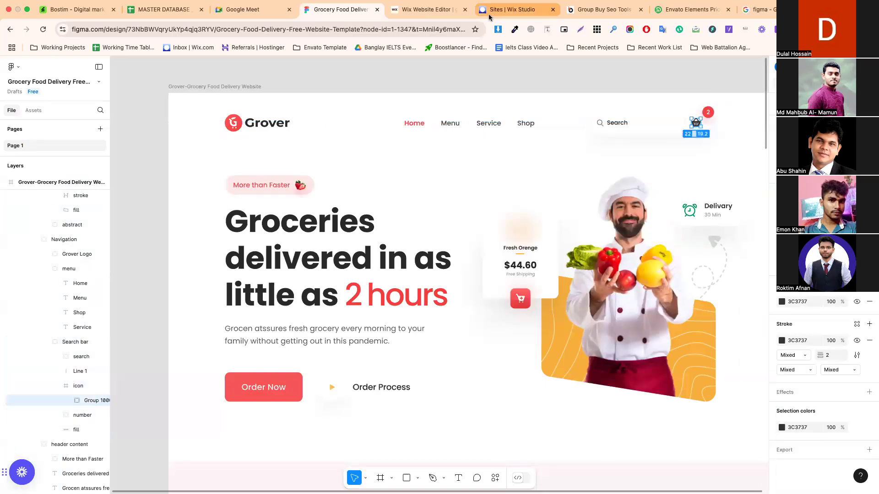
pyautogui.click(421, 14)
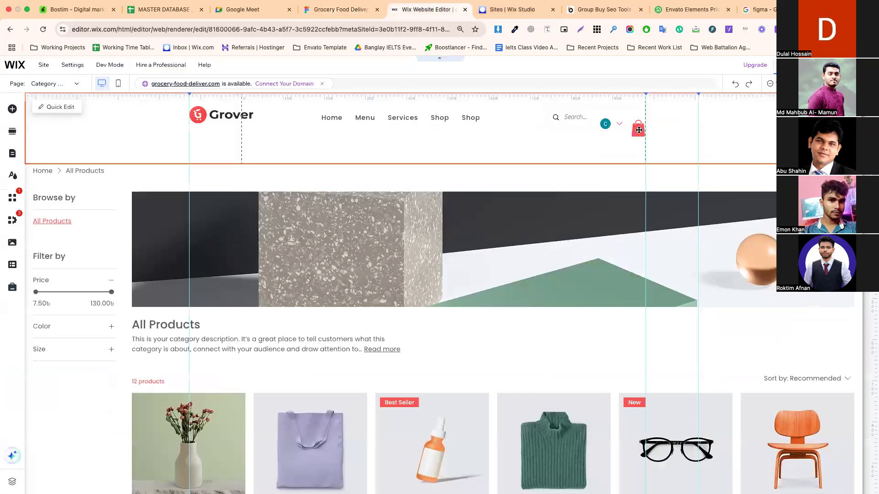
pyautogui.click(638, 130)
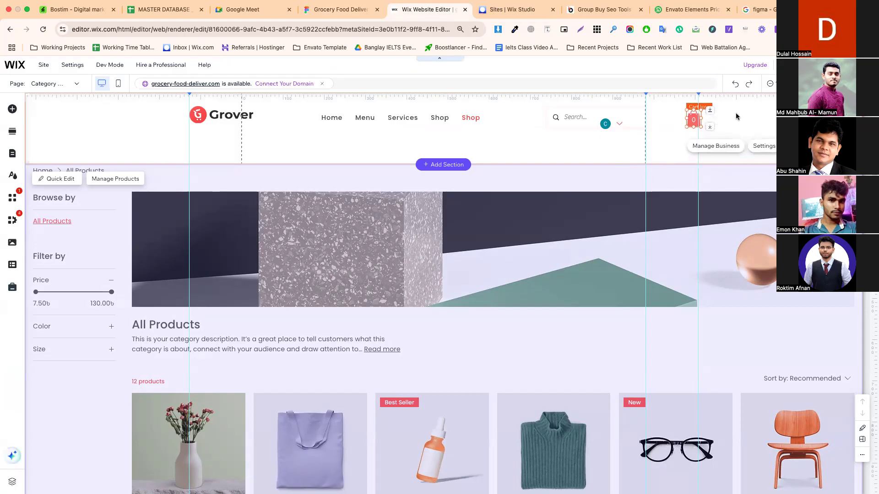
pyautogui.moveTo(692, 119); pyautogui.dragTo(690, 118)
# Move the login bar directly beside the cart icon and shorten the search bar to clear it
pyautogui.click(606, 124)
pyautogui.moveTo(607, 124); pyautogui.dragTo(659, 117)
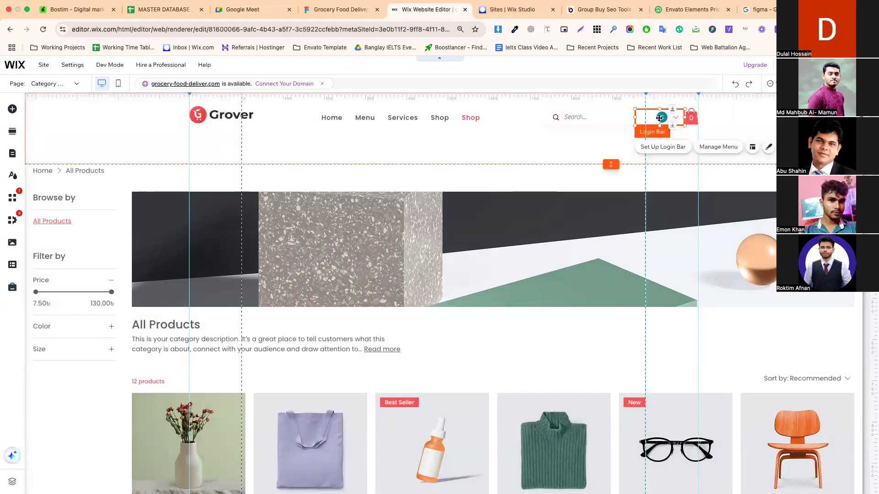
pyautogui.click(631, 118)
pyautogui.click(636, 118)
pyautogui.click(633, 117)
pyautogui.moveTo(635, 117); pyautogui.dragTo(627, 118)
pyautogui.click(659, 117)
# Give the login bar a 1 px border at 36% opacity and close its design settings
pyautogui.click(769, 147)
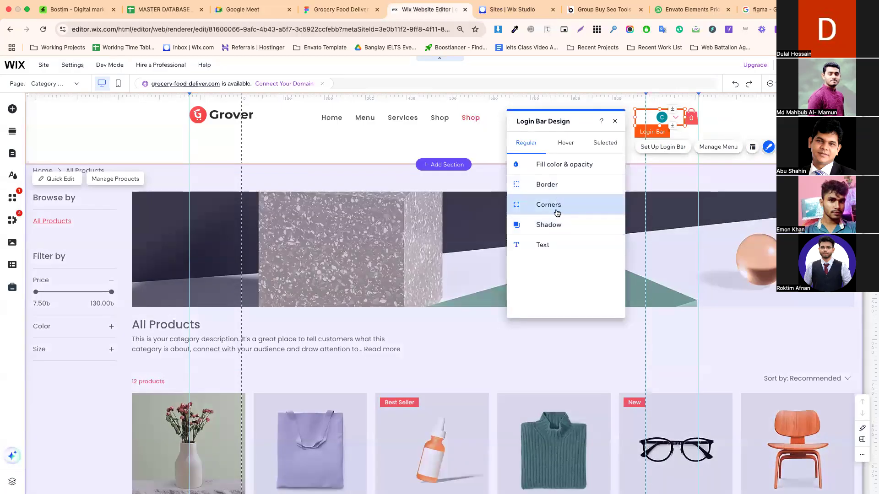
pyautogui.click(557, 212)
pyautogui.click(516, 184)
pyautogui.click(601, 231)
pyautogui.write('1')
pyautogui.press('Return')
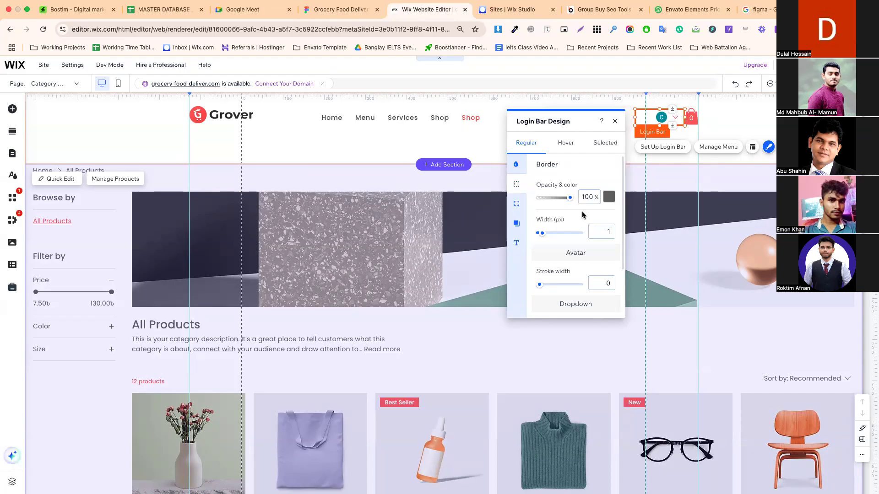
pyautogui.moveTo(556, 198); pyautogui.dragTo(553, 198)
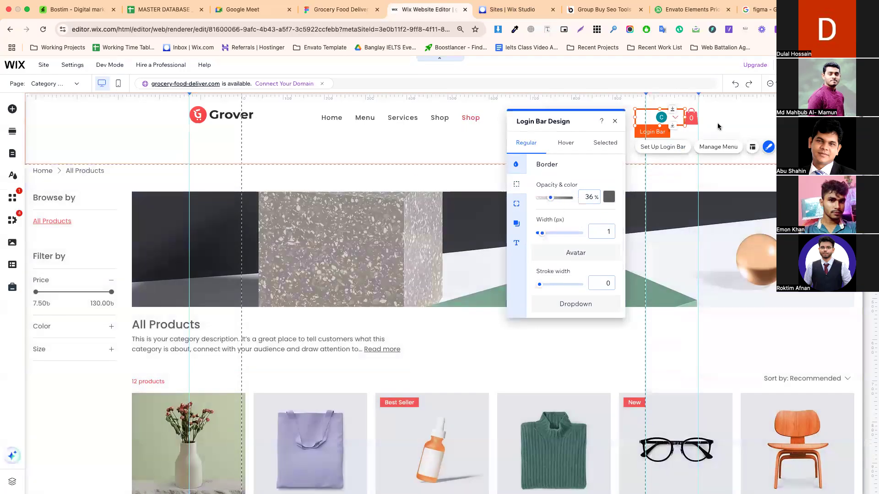
pyautogui.click(716, 126)
pyautogui.click(615, 120)
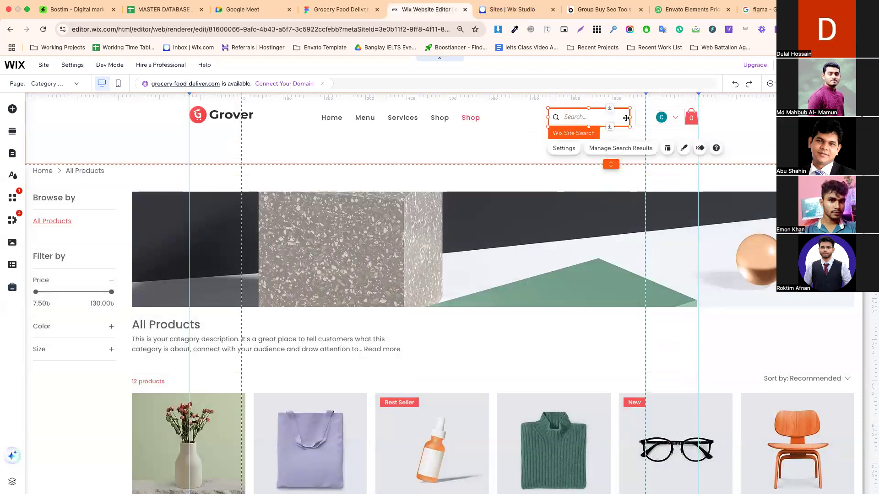
# Narrow the search bar slightly and extend the login bar's left edge toward it
pyautogui.moveTo(630, 117); pyautogui.dragTo(626, 117)
pyautogui.click(626, 117)
# Change the cart icon to the basket with a number bubble and close its settings
pyautogui.click(691, 118)
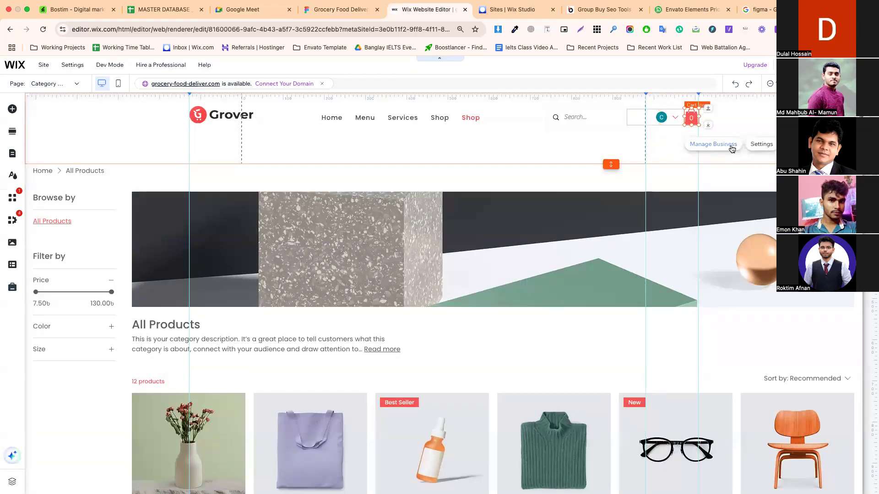
pyautogui.click(762, 144)
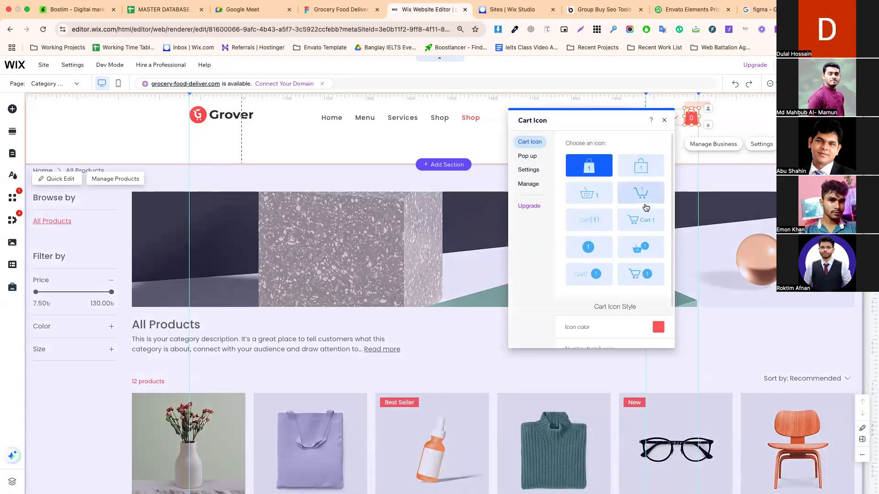
pyautogui.click(639, 251)
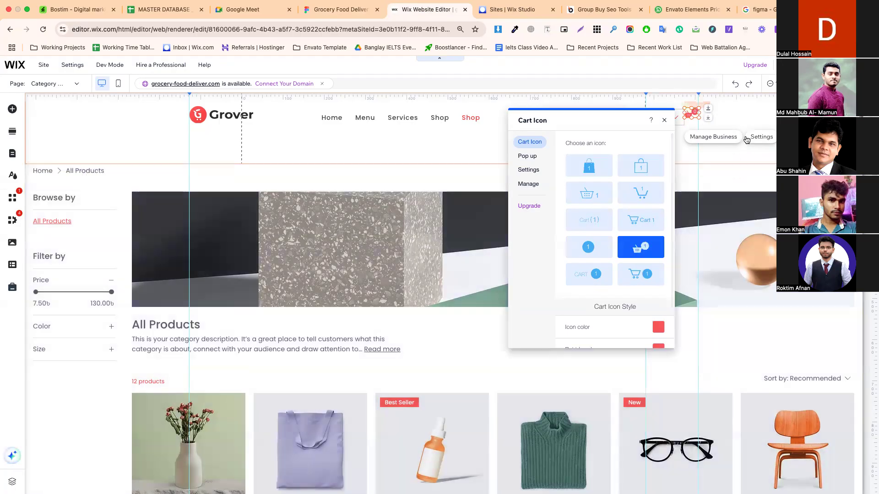
pyautogui.click(751, 125)
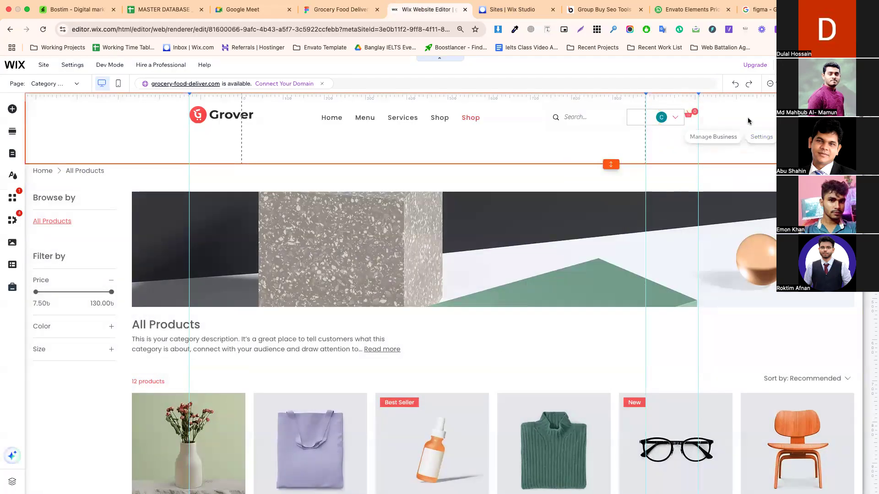
# Enlarge the cart icon slightly and shift the search bar and login bar left together
pyautogui.click(693, 120)
pyautogui.moveTo(699, 117); pyautogui.dragTo(703, 122)
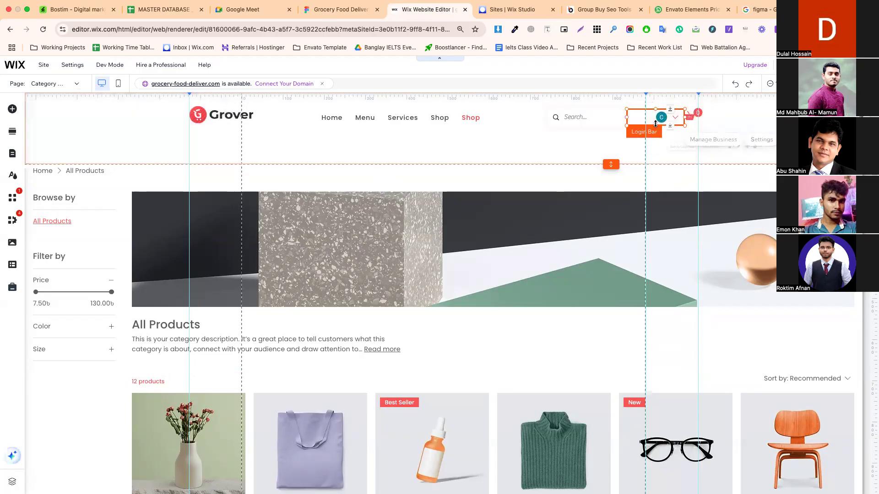
pyautogui.click(578, 126)
pyautogui.moveTo(649, 121); pyautogui.dragTo(624, 121)
# Align the basket icon with the header's right gridline and reposition the login bar and search bar closer to it
pyautogui.click(690, 116)
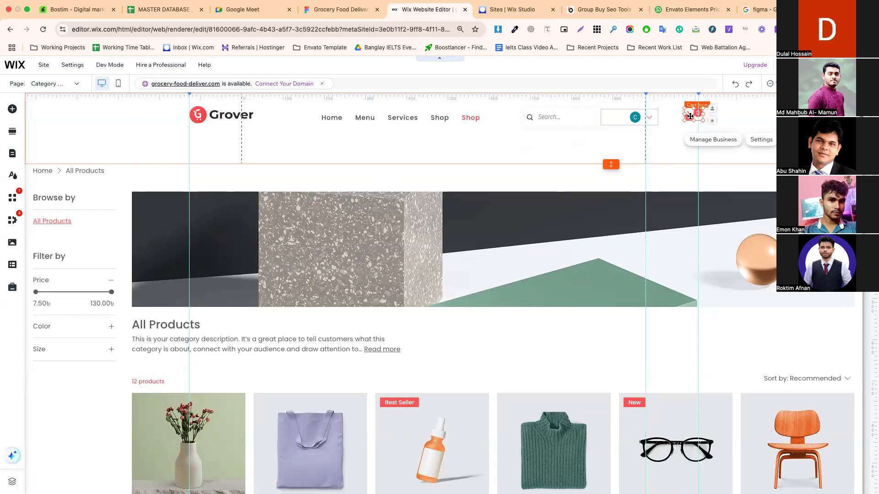
pyautogui.moveTo(688, 114); pyautogui.dragTo(686, 117)
pyautogui.click(633, 118)
pyautogui.moveTo(632, 118); pyautogui.dragTo(649, 120)
pyautogui.click(573, 118)
pyautogui.moveTo(574, 117)
pyautogui.mouseDown()
pyautogui.moveTo(587, 118)
pyautogui.moveTo(574, 124)
pyautogui.mouseUp()
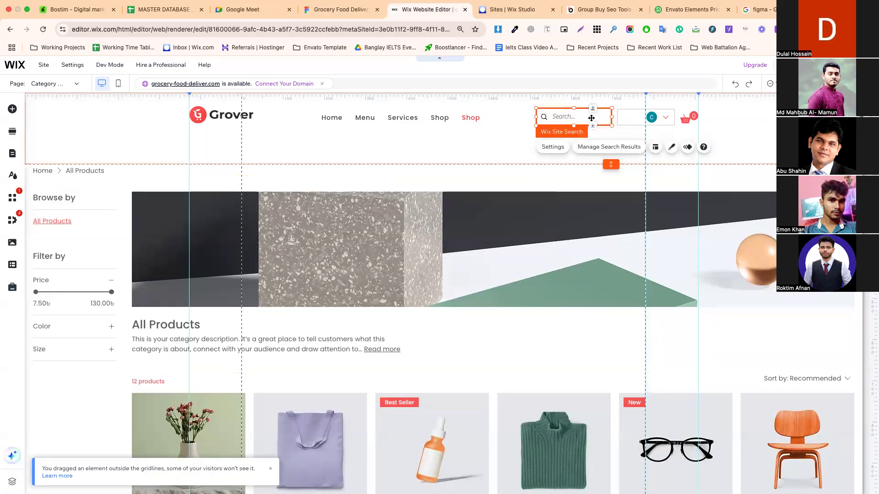
# Reduce the header's height by raising its lower edge closer to the menu row
pyautogui.click(771, 118)
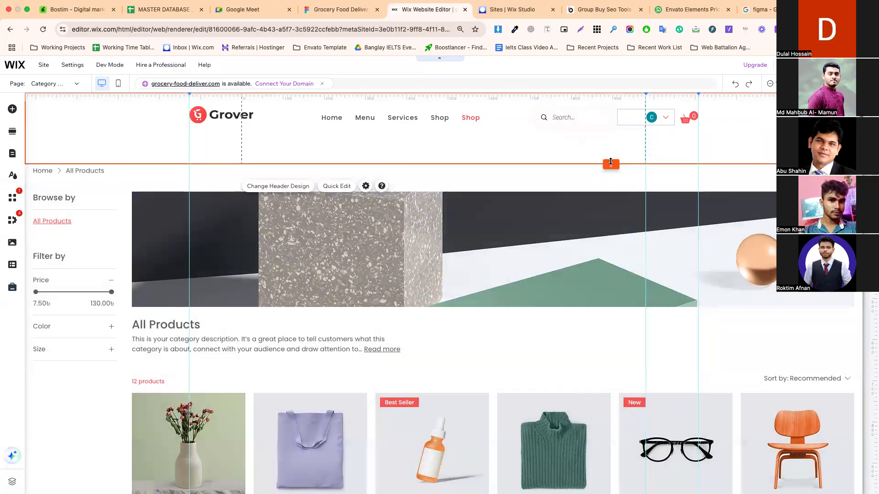
pyautogui.moveTo(610, 164); pyautogui.dragTo(612, 142)
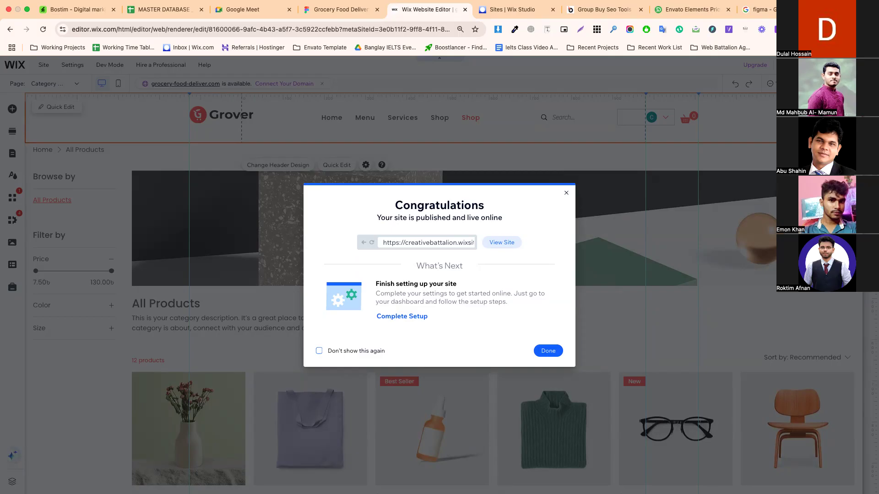
# Open the Home page for editing and delete the Grover logo from its first section
pyautogui.click(548, 350)
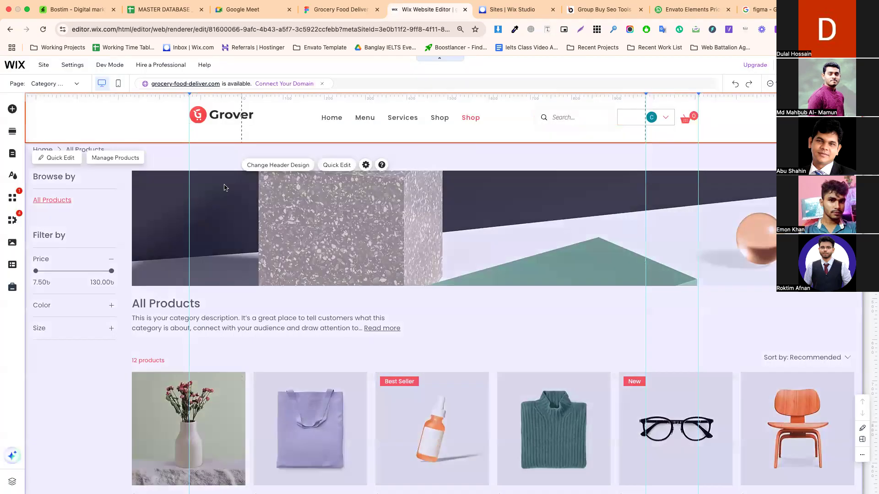
pyautogui.click(55, 83)
pyautogui.scroll(1, 42, 151)
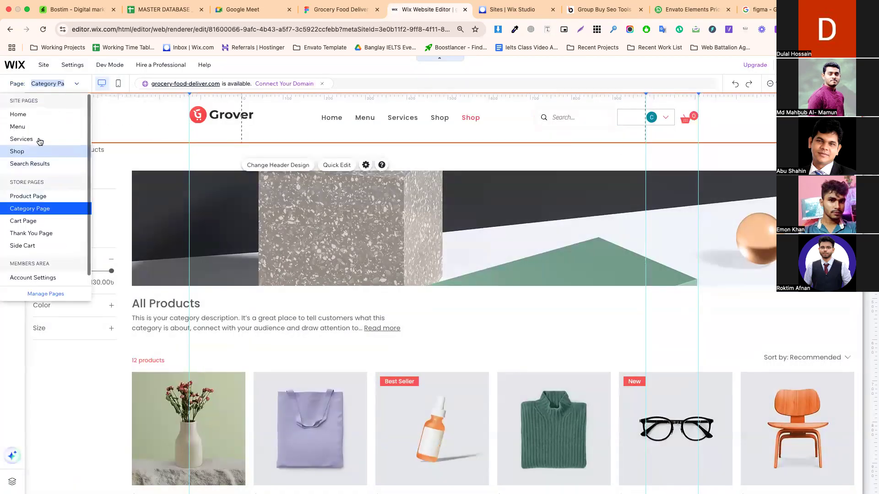
pyautogui.click(25, 115)
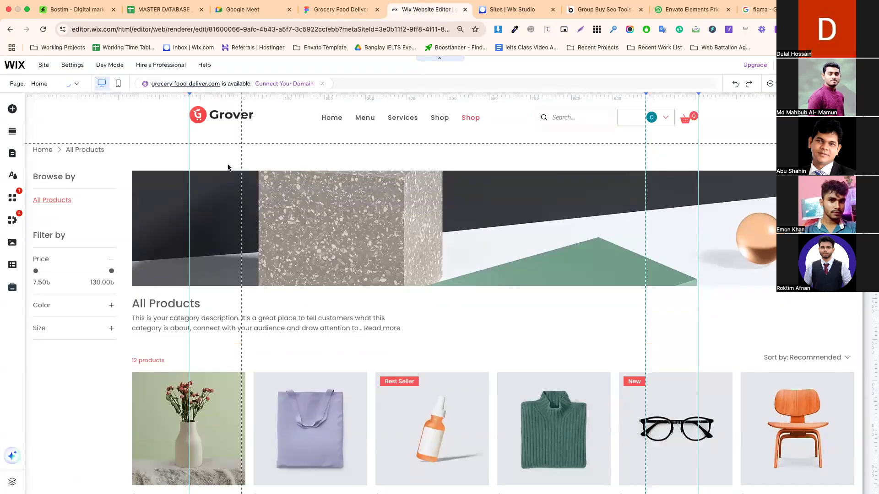
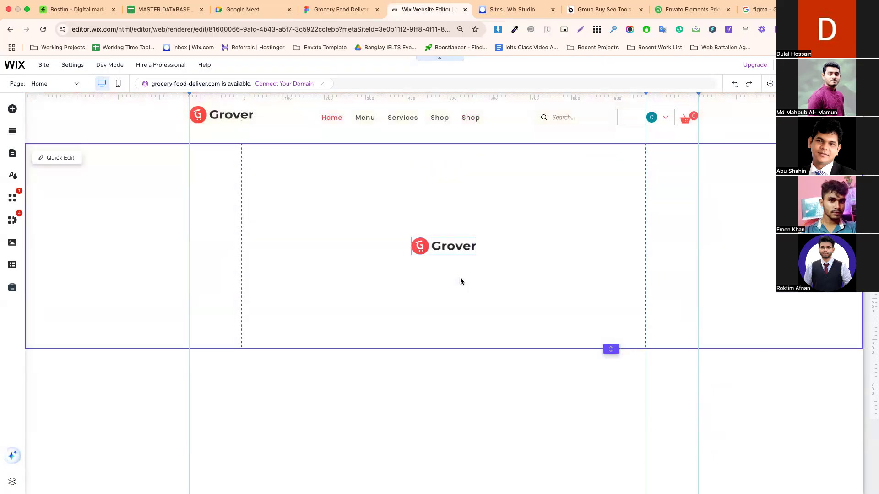
pyautogui.click(446, 250)
pyautogui.press('Delete')
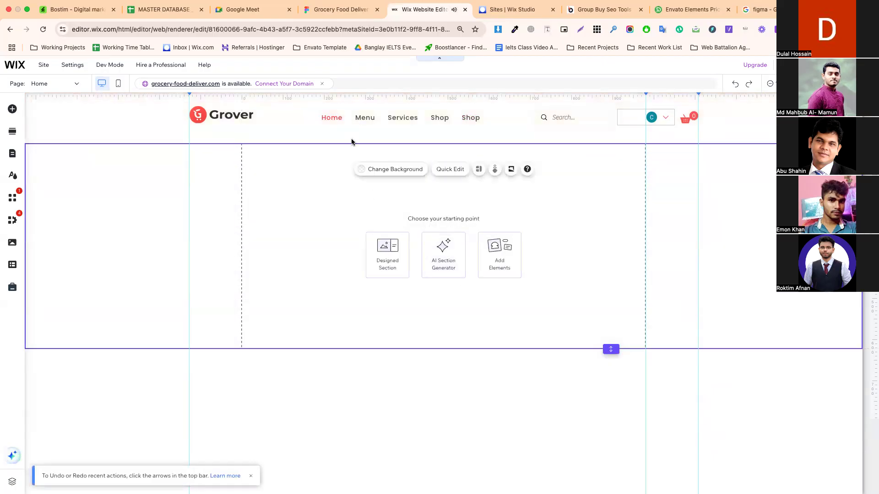
# Check the "More than Faster" badge in the Figma design and make the Home page's empty section taller in Wix
pyautogui.click(341, 9)
pyautogui.click(256, 201)
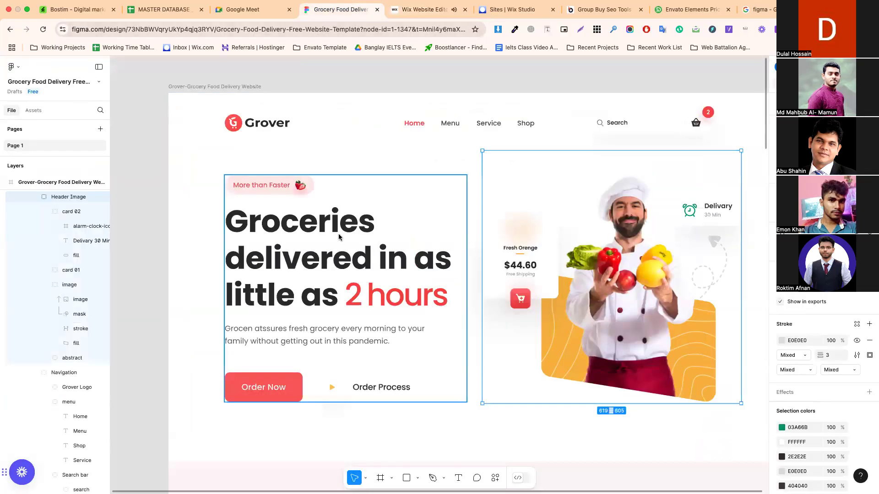
pyautogui.doubleClick(259, 193)
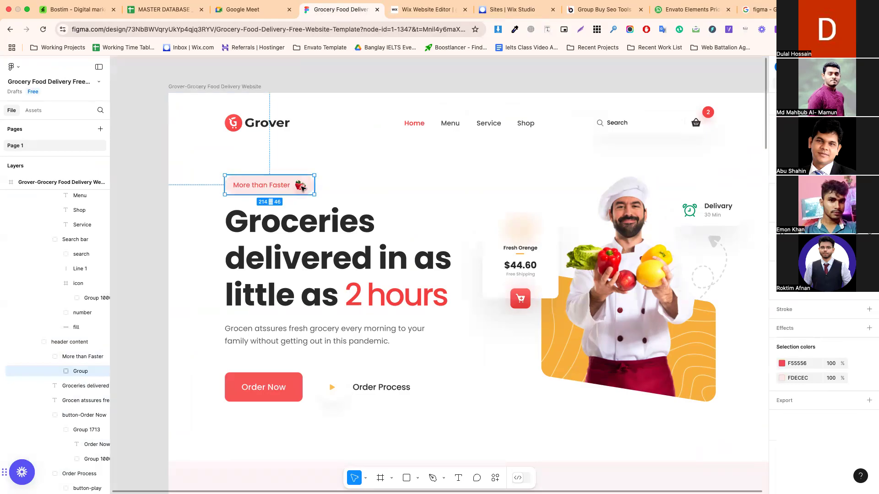
pyautogui.click(426, 9)
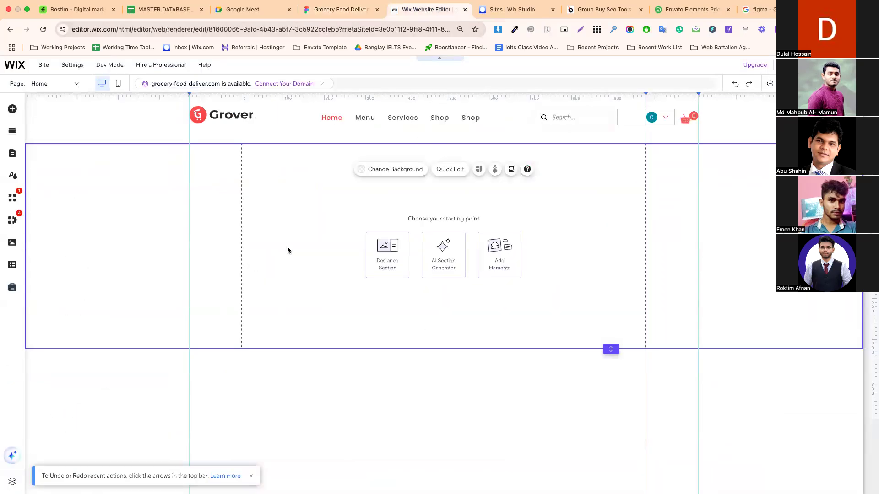
pyautogui.moveTo(611, 349); pyautogui.dragTo(611, 435)
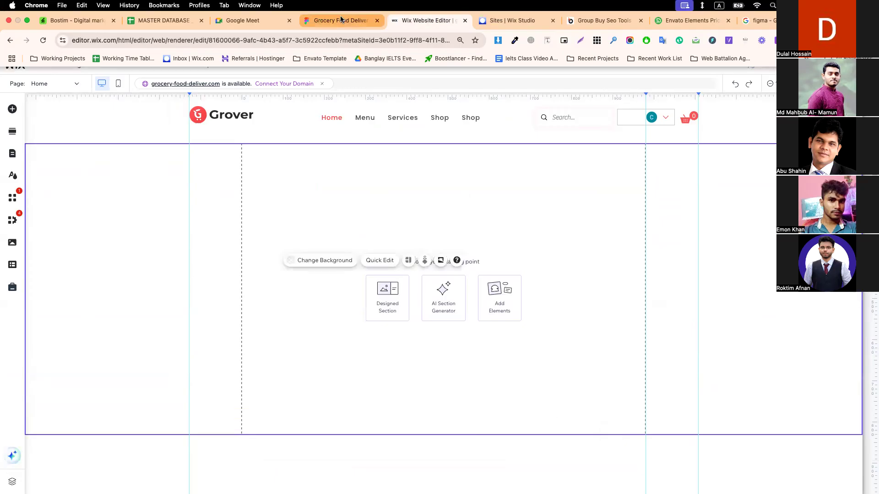
# Add a solid red themed button to the Home section, aligned with the left gridline below the logo
pyautogui.click(11, 110)
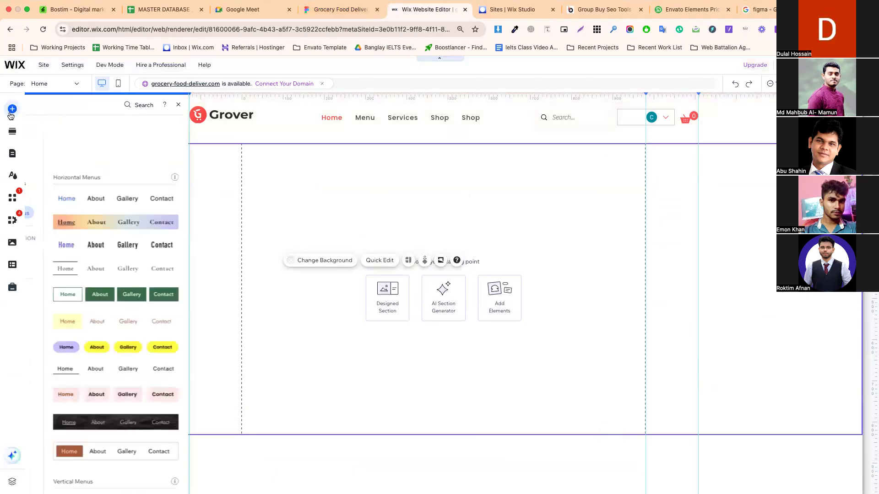
pyautogui.click(44, 155)
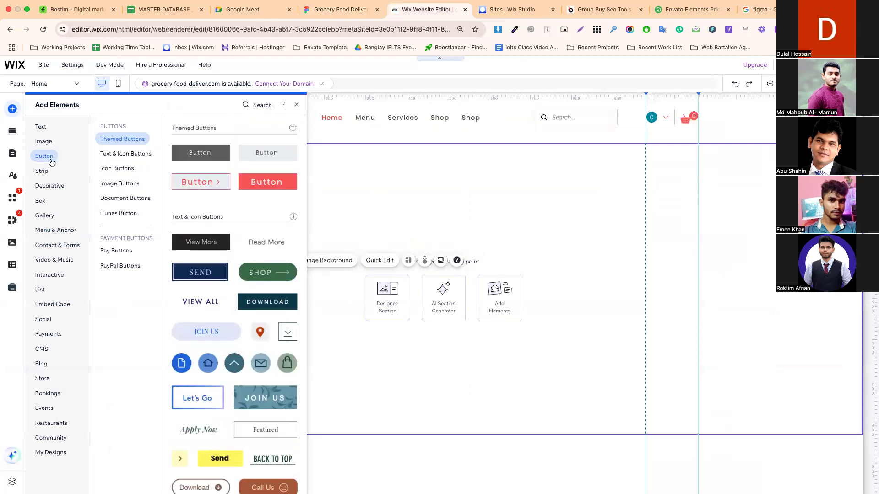
pyautogui.moveTo(267, 190); pyautogui.dragTo(213, 204)
pyautogui.click(312, 207)
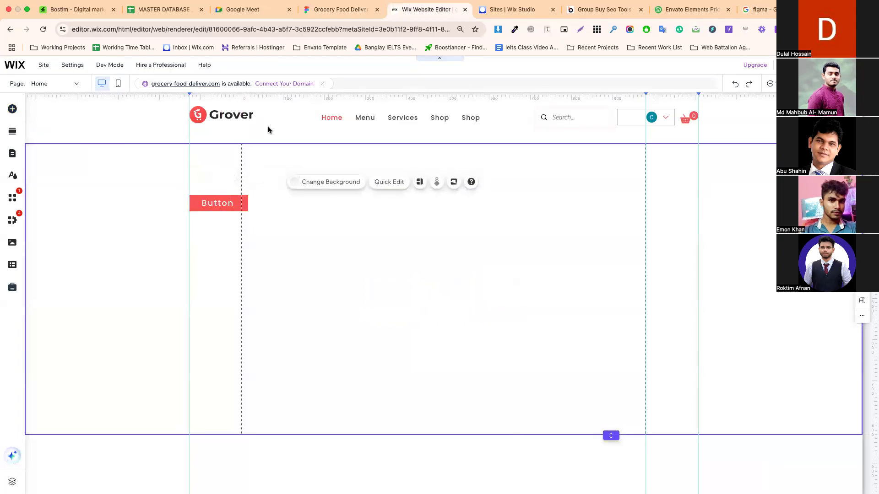
# Select the "More than Faster" badge text in Figma, return to Wix and widen the red button to roughly double its width
pyautogui.click(339, 9)
pyautogui.doubleClick(270, 186)
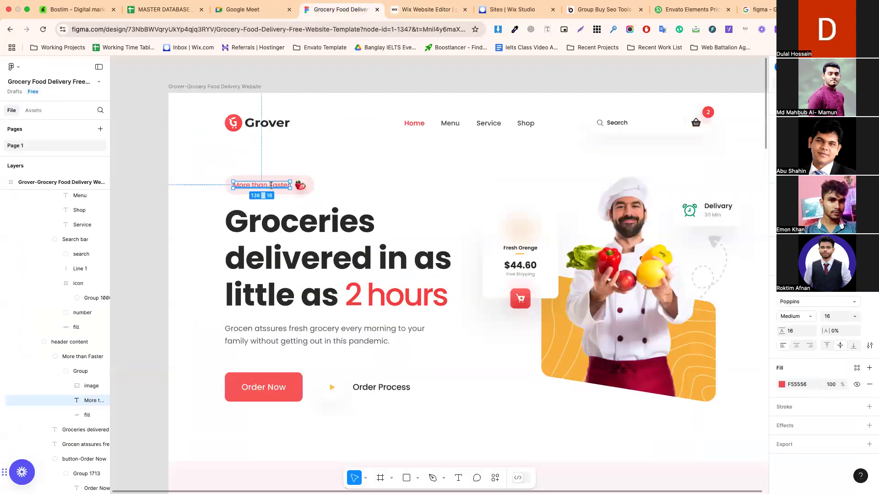
pyautogui.doubleClick(271, 185)
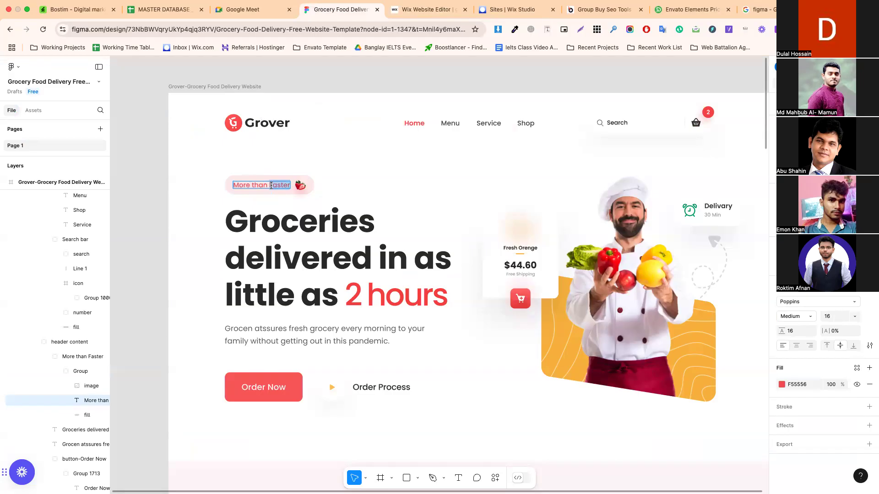
pyautogui.click(412, 16)
pyautogui.click(231, 202)
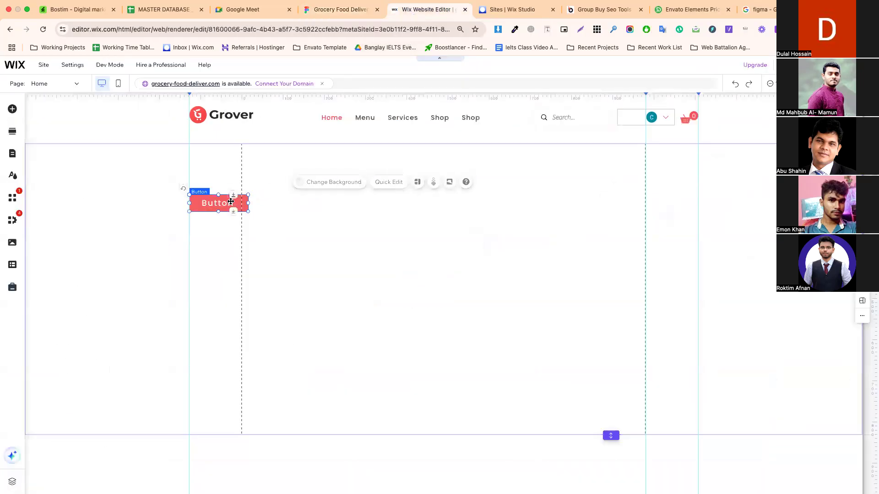
pyautogui.moveTo(248, 202); pyautogui.dragTo(298, 202)
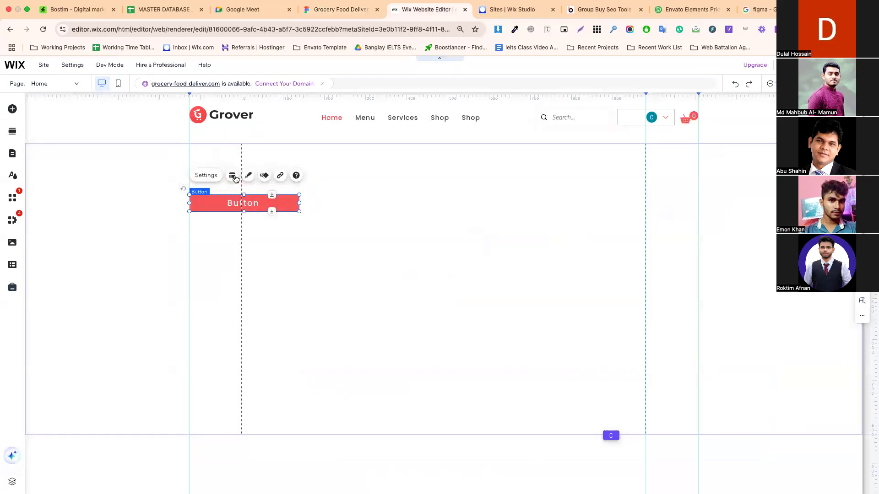
# Replace the red button's label with "More than Faster", copied from the Figma badge while leaving the design's text intact
pyautogui.click(205, 175)
pyautogui.doubleClick(365, 278)
pyautogui.press('BackSpace')
pyautogui.click(341, 9)
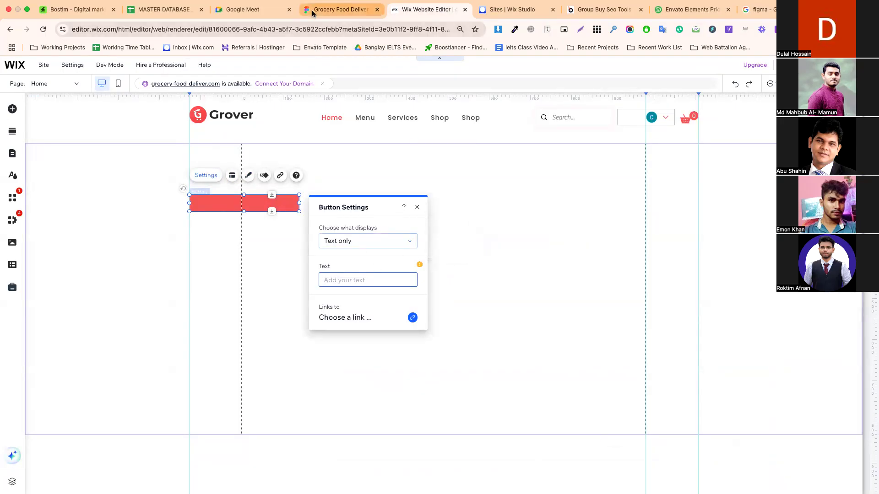
pyautogui.doubleClick(269, 185)
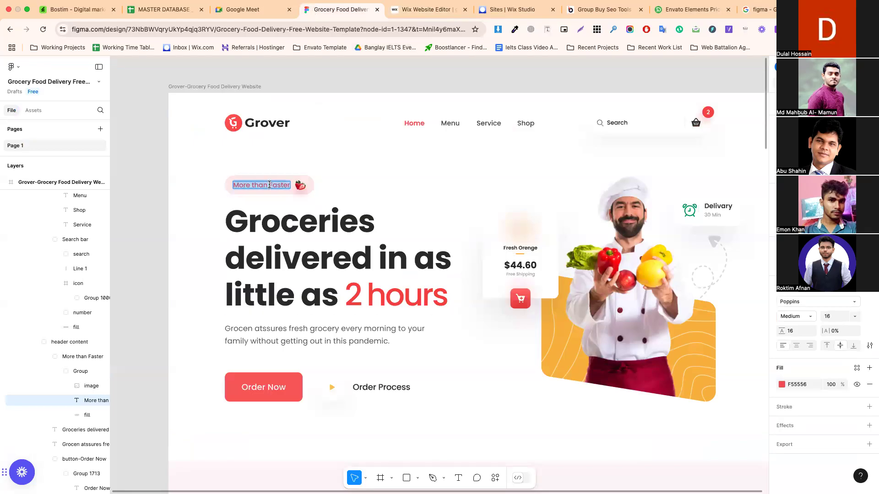
pyautogui.hotkey('ctrl', 'x')
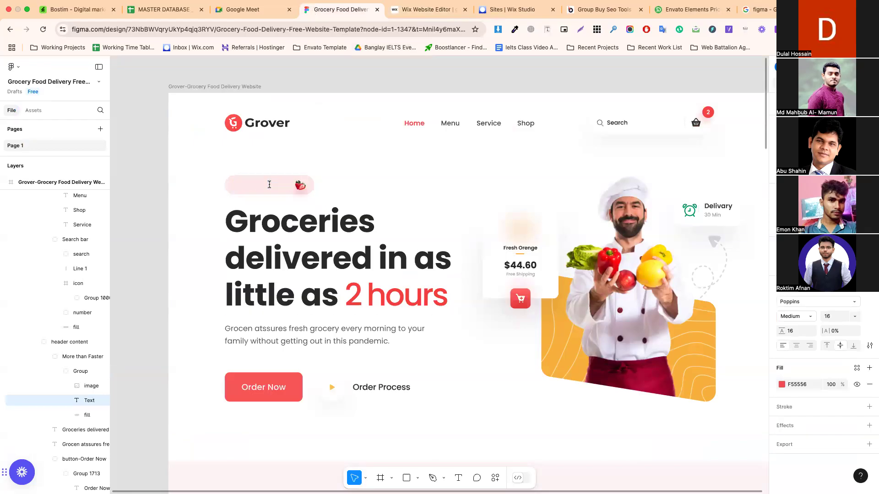
pyautogui.hotkey('ctrl', 'z')
pyautogui.click(423, 9)
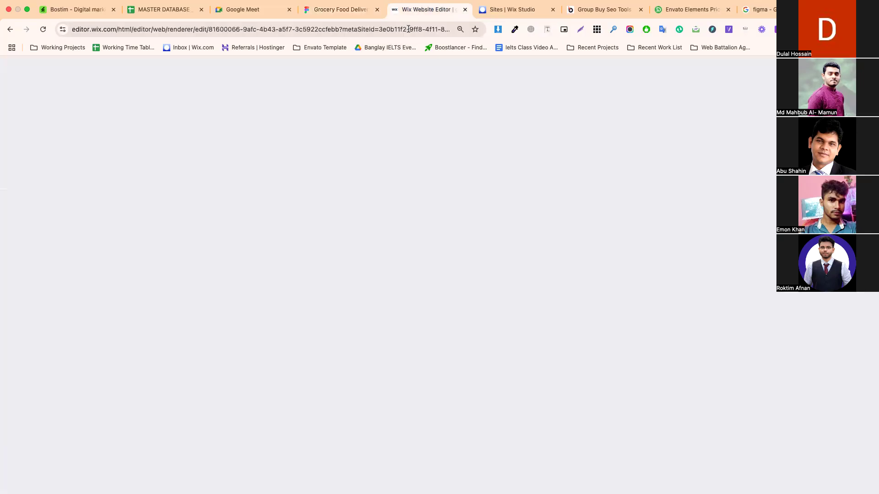
pyautogui.hotkey('ctrl', 'v')
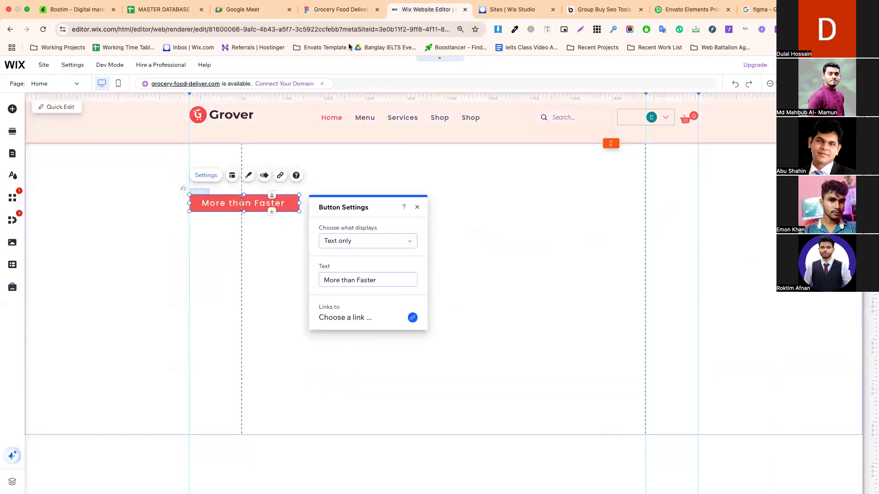
# Check the badge's font settings in Figma and set the Wix button's text size to 16 px
pyautogui.click(350, 13)
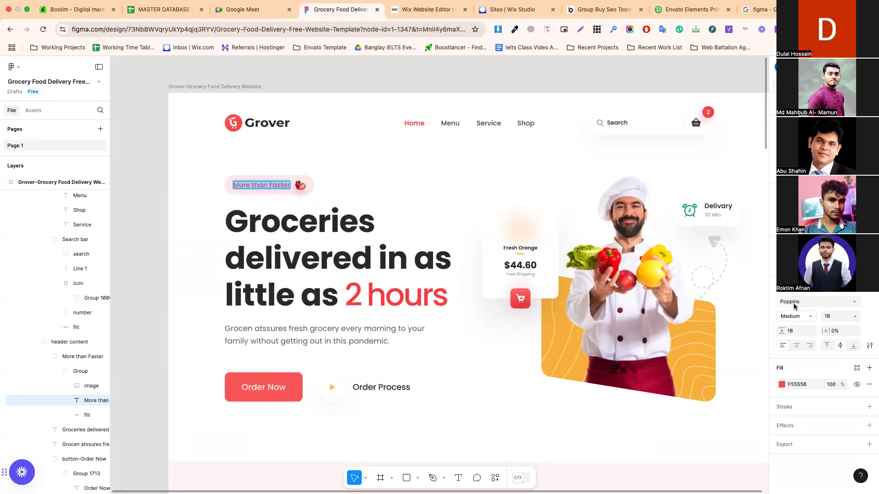
pyautogui.click(422, 11)
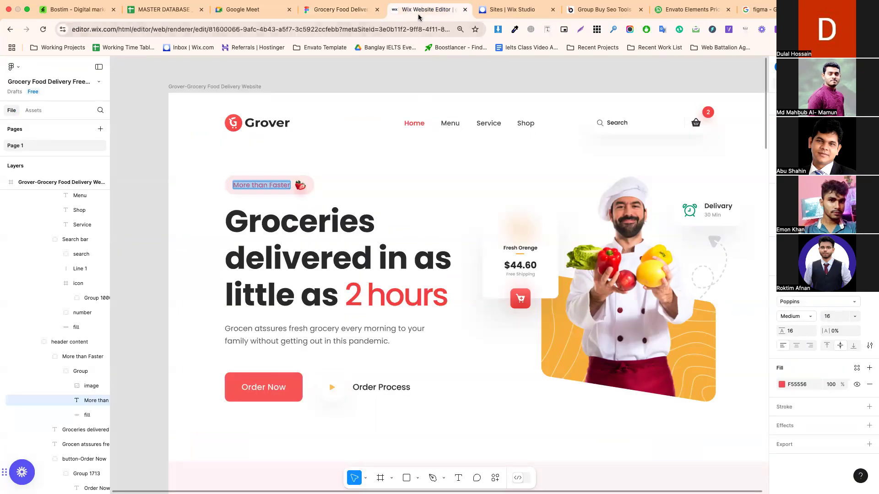
pyautogui.click(248, 176)
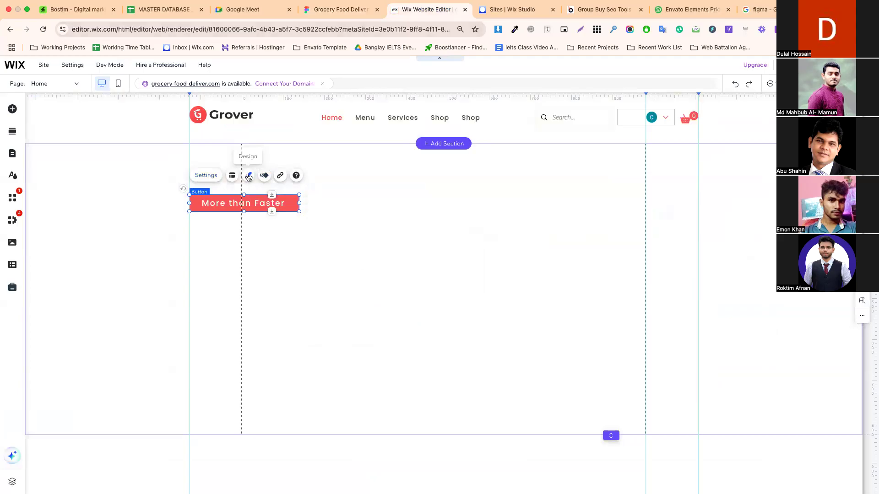
pyautogui.click(367, 406)
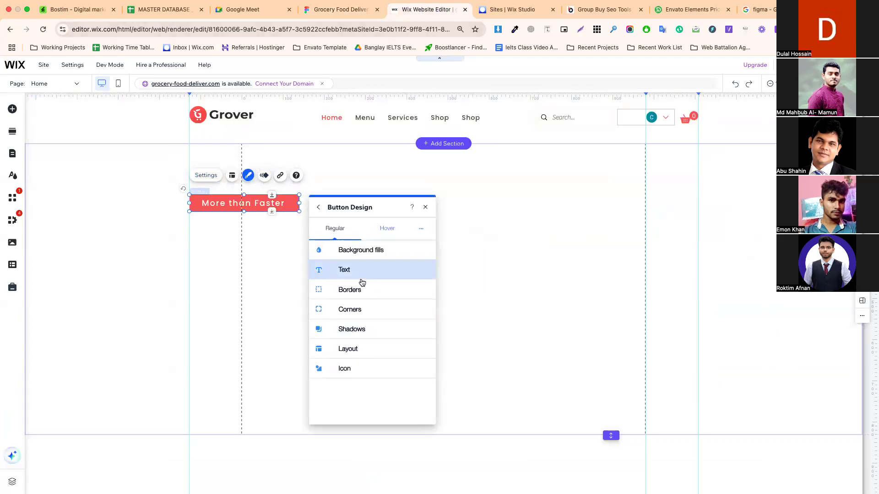
pyautogui.click(355, 274)
pyautogui.click(407, 362)
pyautogui.write('16')
pyautogui.press('Return')
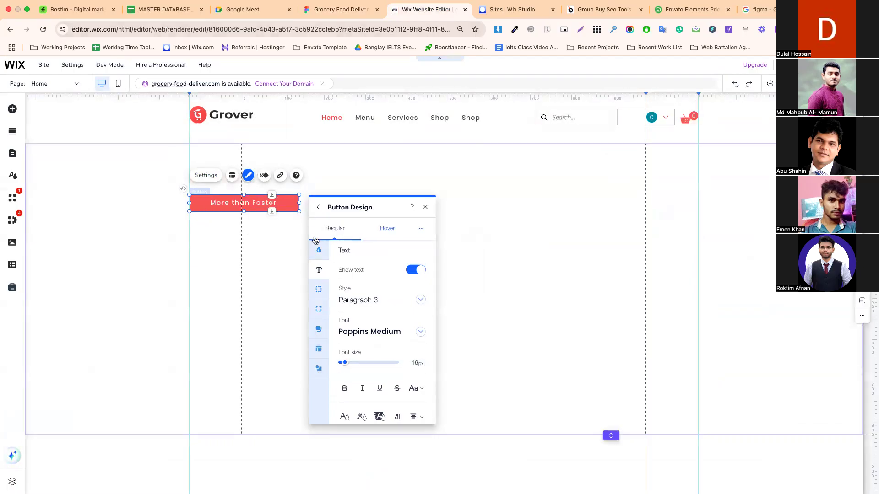
# Set the "More than Faster" button to display text and icon
pyautogui.click(207, 175)
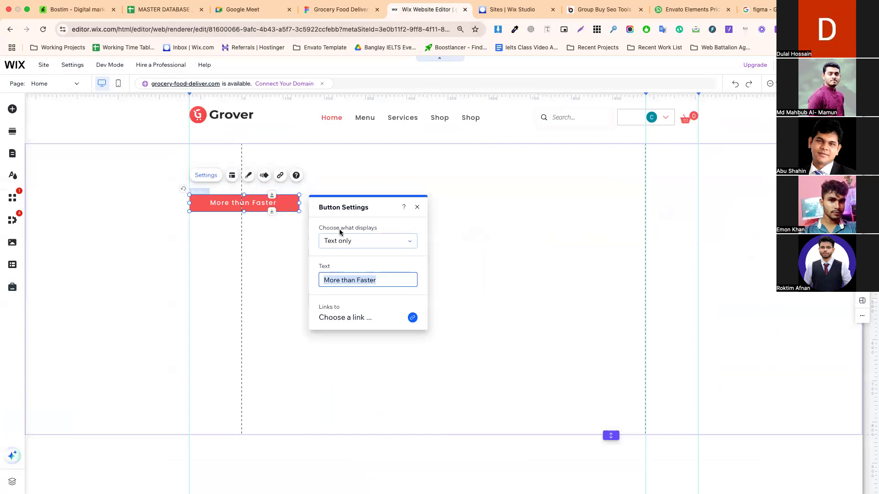
pyautogui.click(341, 240)
pyautogui.click(348, 211)
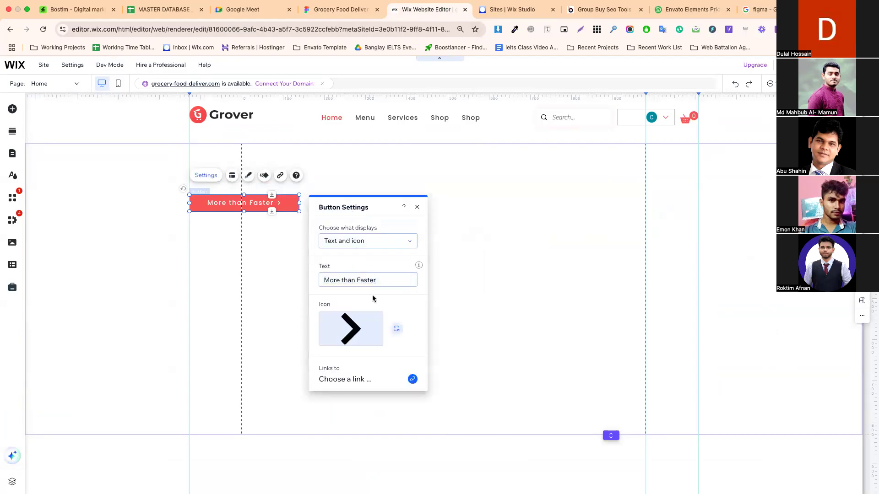
# Export the strawberry image beside the "More than Faster" text in Figma as an SVG
pyautogui.click(336, 17)
pyautogui.click(301, 185)
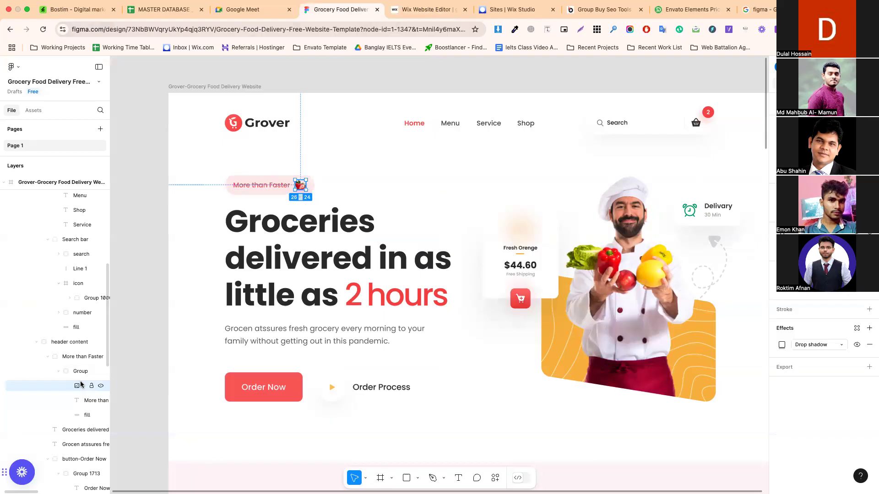
pyautogui.click(869, 367)
pyautogui.scroll(-2, 830, 353)
pyautogui.click(829, 341)
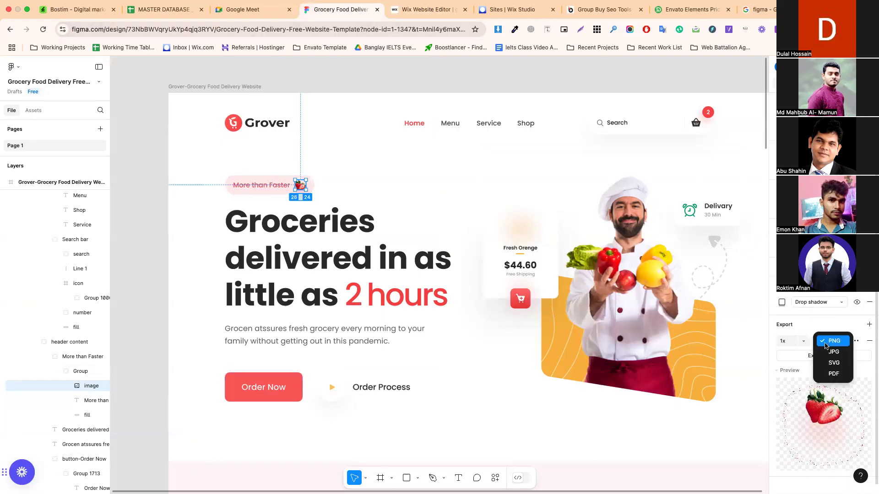
pyautogui.click(823, 359)
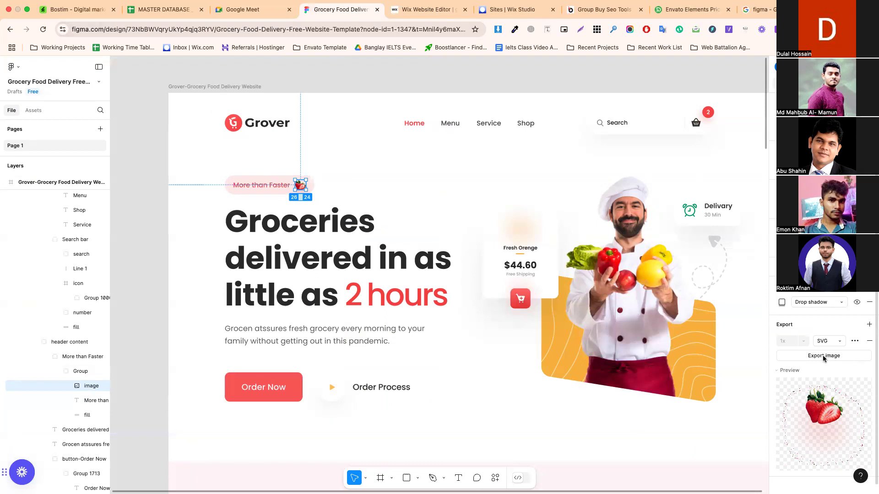
pyautogui.click(823, 356)
# Try to upload the exported image (1).svg to the Wix site files and recheck the strawberry in Figma
pyautogui.click(427, 11)
pyautogui.moveTo(744, 51); pyautogui.dragTo(439, 258)
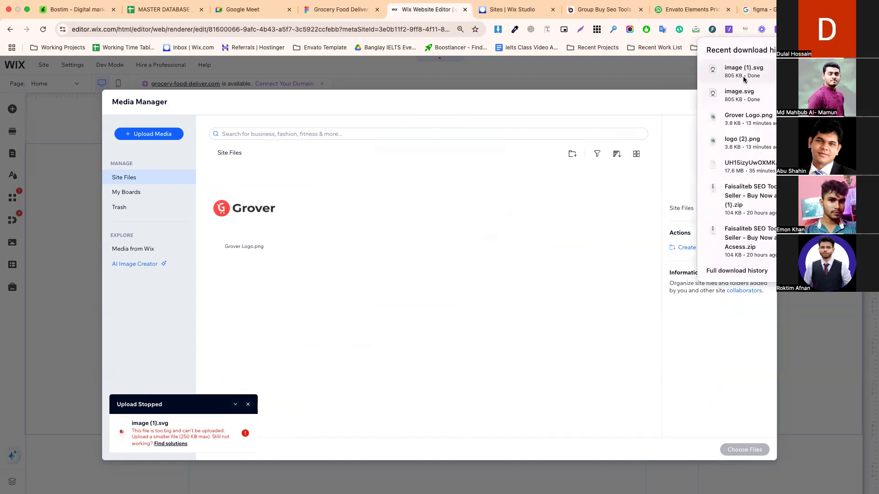
pyautogui.click(613, 189)
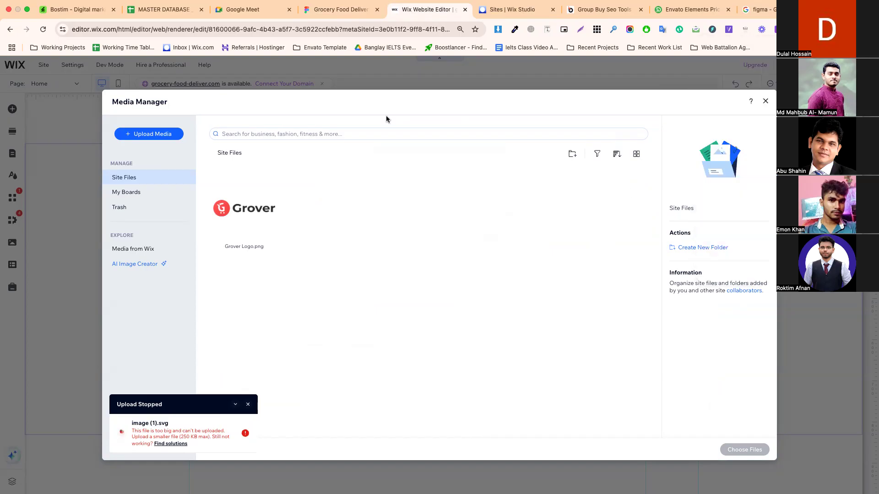
pyautogui.click(340, 9)
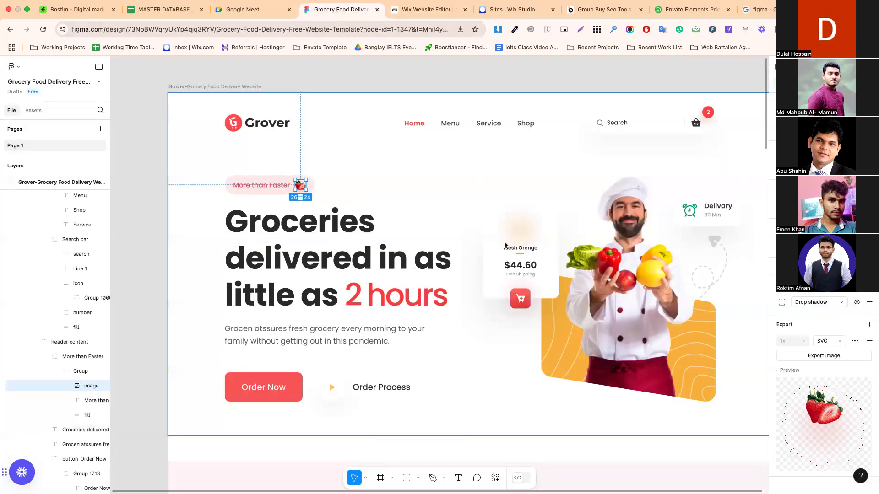
pyautogui.click(426, 9)
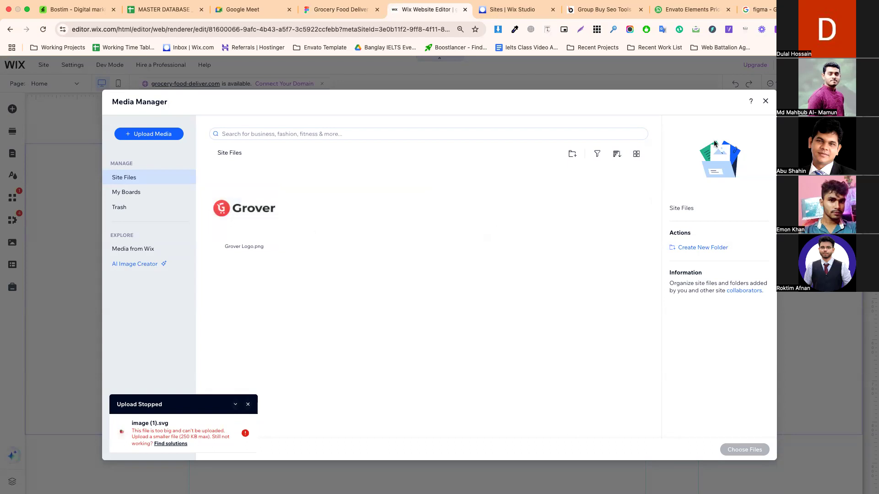
# Switch to Figma and export the strawberry image beside the "More than Faster" text as a PNG at 1x
pyautogui.click(339, 9)
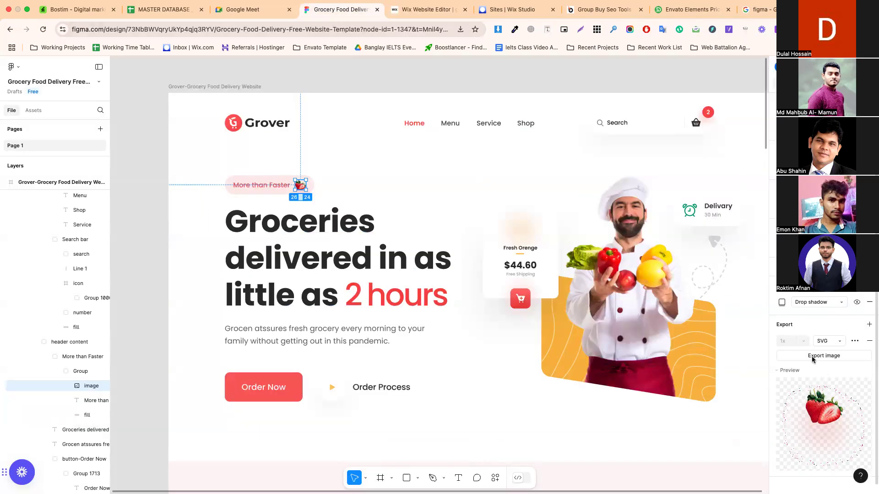
pyautogui.click(824, 342)
pyautogui.click(833, 322)
pyautogui.click(818, 357)
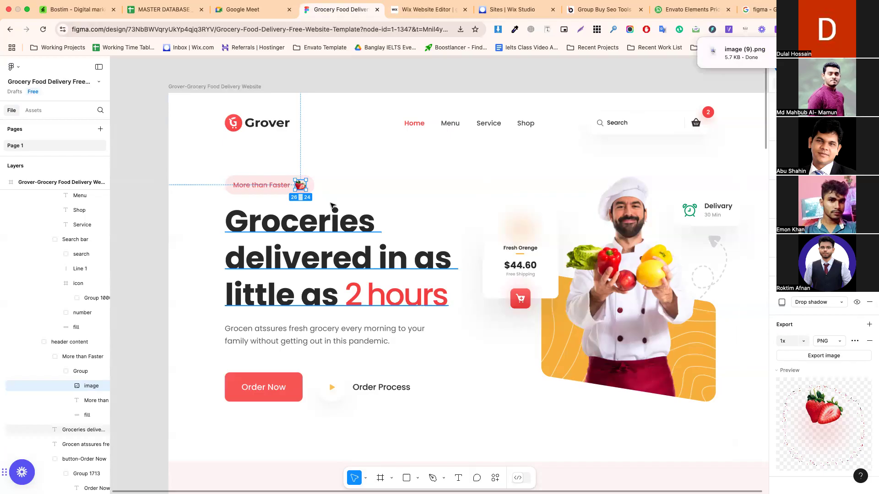
# Return to the Wix Editor and search the Media from Wix library for "strawberry"
pyautogui.click(421, 11)
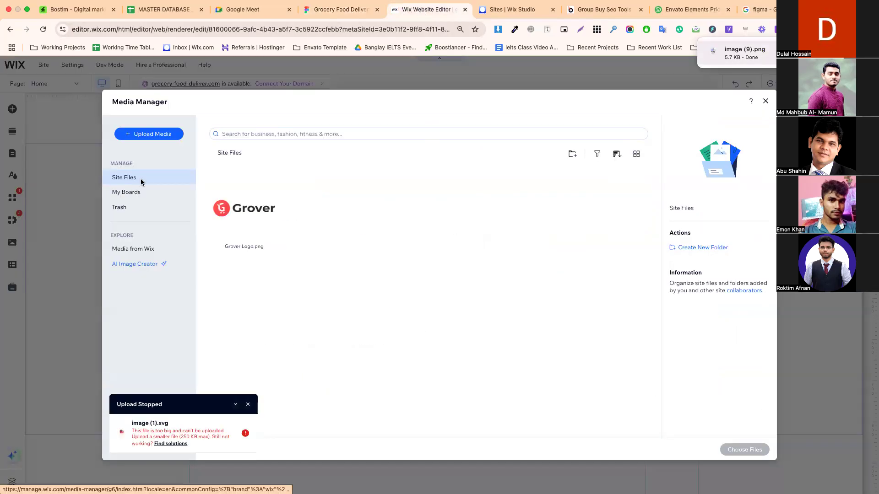
pyautogui.click(151, 250)
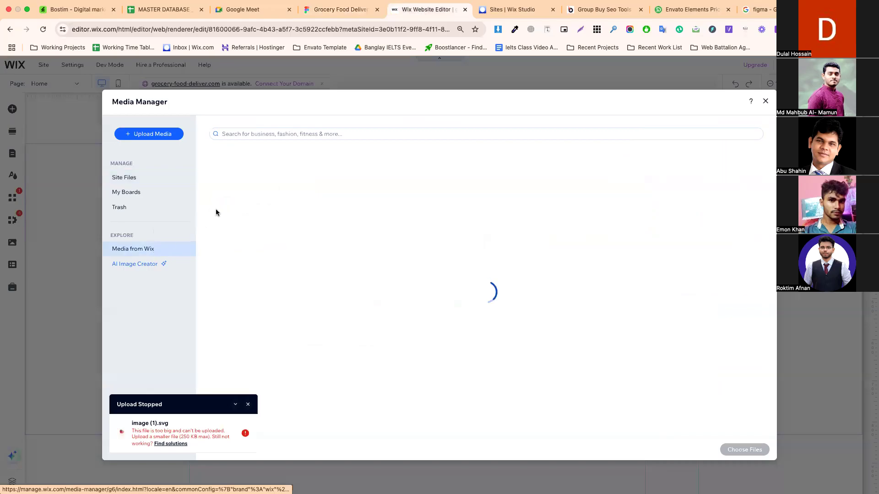
pyautogui.click(282, 137)
pyautogui.write('w')
pyautogui.press('BackSpace')
pyautogui.write('strawberry')
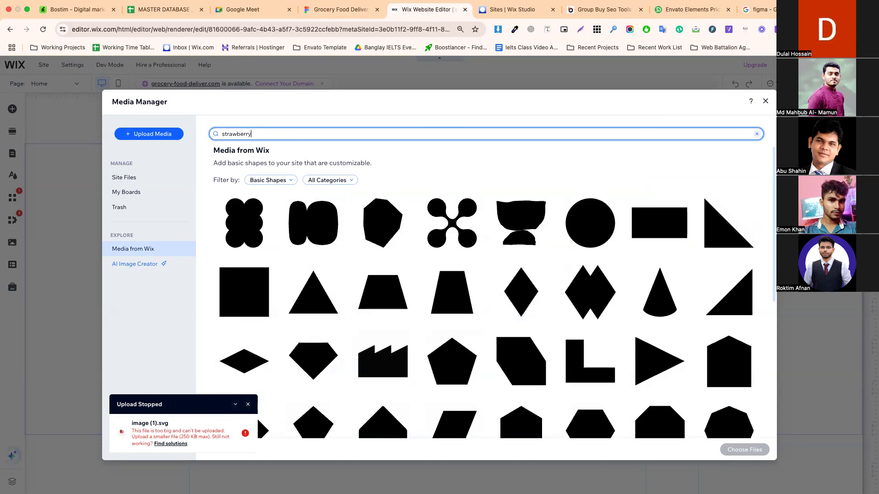
pyautogui.press('Return')
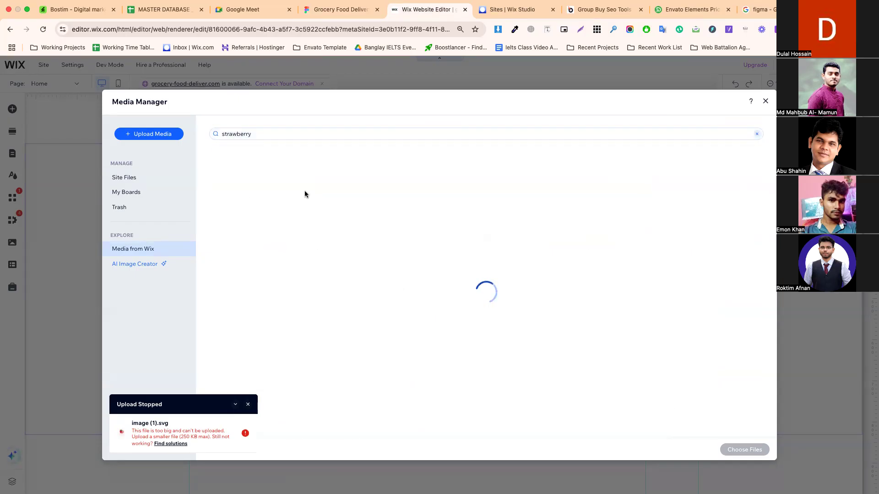
pyautogui.click(226, 134)
pyautogui.doubleClick(236, 134)
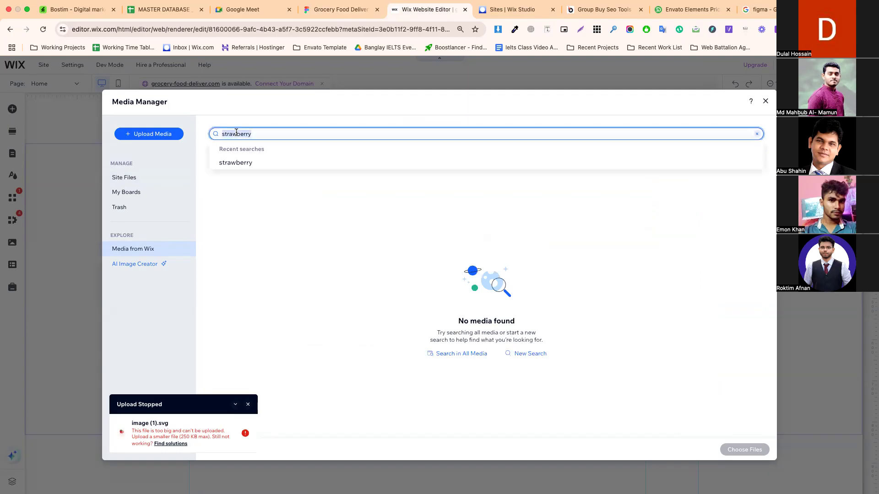
pyautogui.click(243, 163)
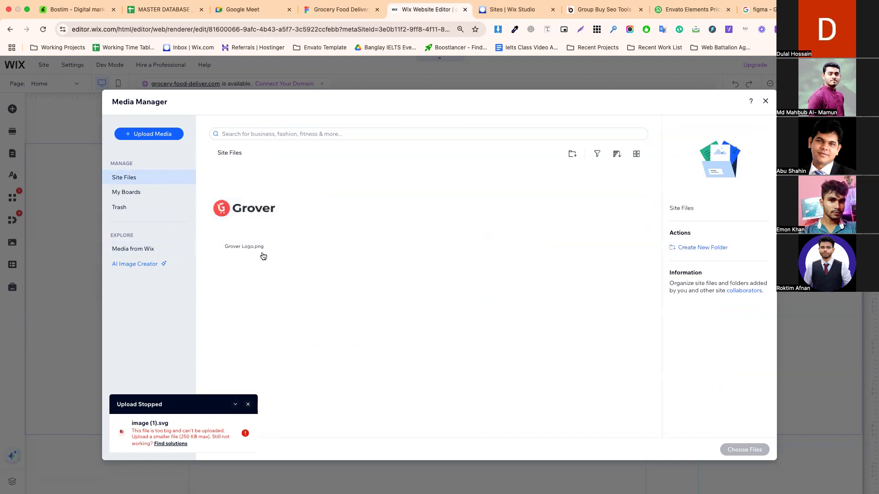
# Check the site files for a badge icon and reopen the icon choice for the "More than Faster" button
pyautogui.click(253, 217)
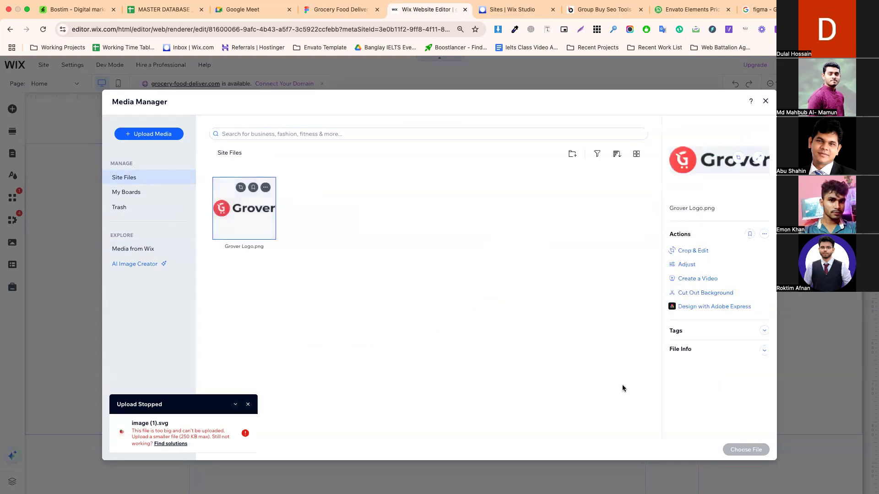
pyautogui.click(765, 101)
pyautogui.click(380, 237)
pyautogui.click(275, 208)
pyautogui.click(206, 175)
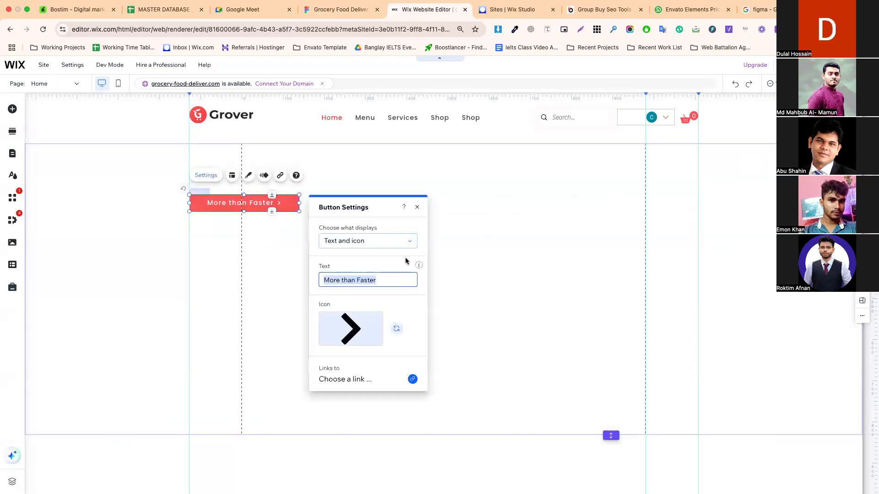
pyautogui.click(363, 325)
# Copy the pale pink fill colour FDECEC of the "More than Faster" badge in Figma
pyautogui.click(339, 9)
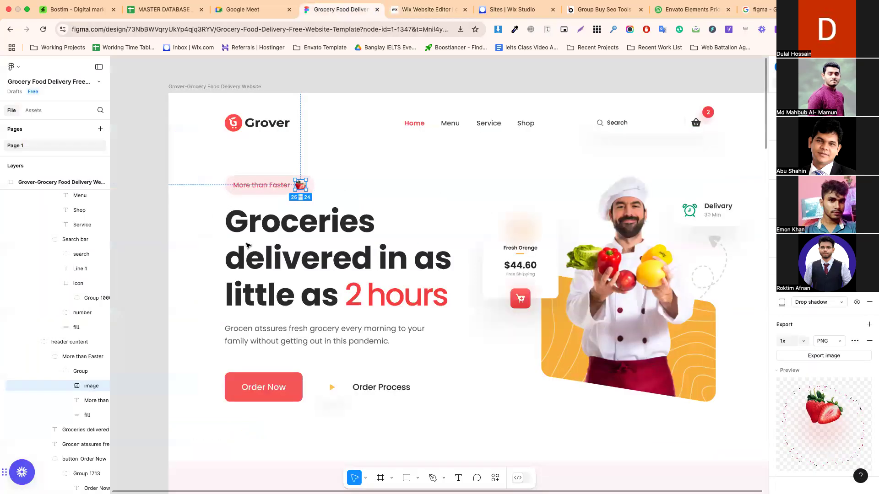
pyautogui.click(330, 188)
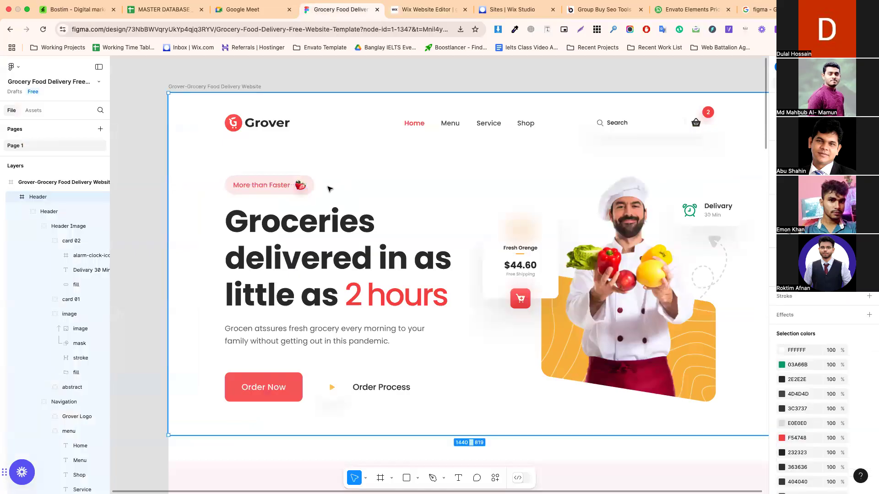
pyautogui.click(301, 189)
pyautogui.click(426, 10)
pyautogui.click(341, 9)
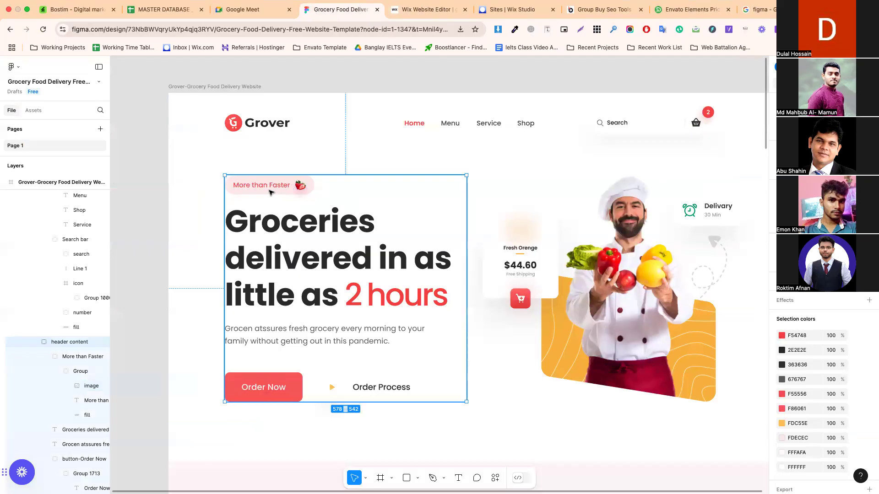
pyautogui.doubleClick(270, 192)
pyautogui.click(806, 378)
pyautogui.press('super+c')
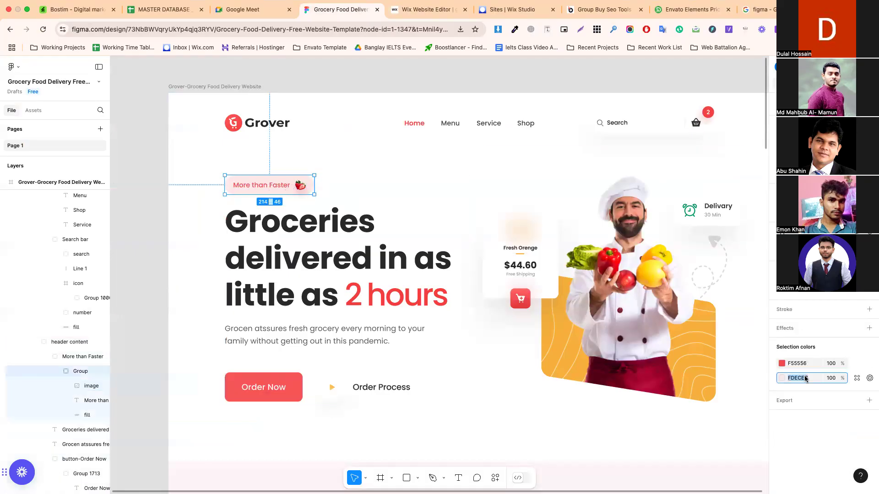
# Dismiss the Media Manager in Wix and set the "More than Faster" button's regular background fill to custom colour FDECEC
pyautogui.click(428, 9)
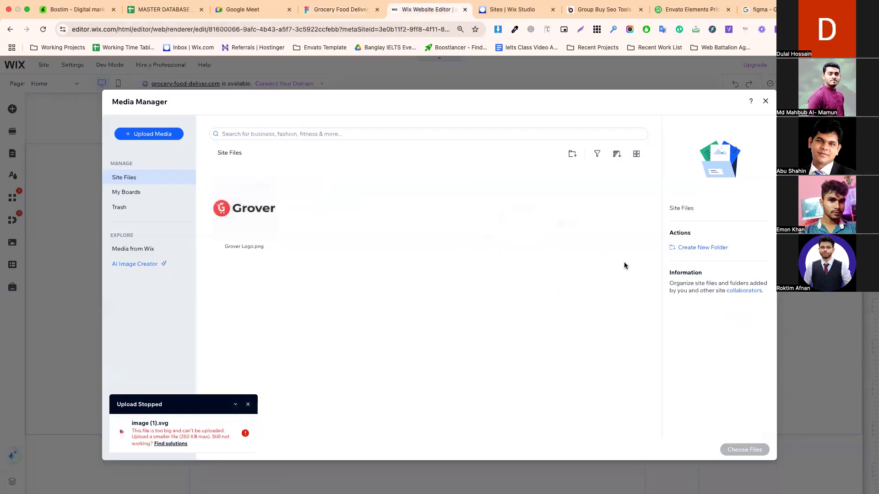
pyautogui.click(765, 102)
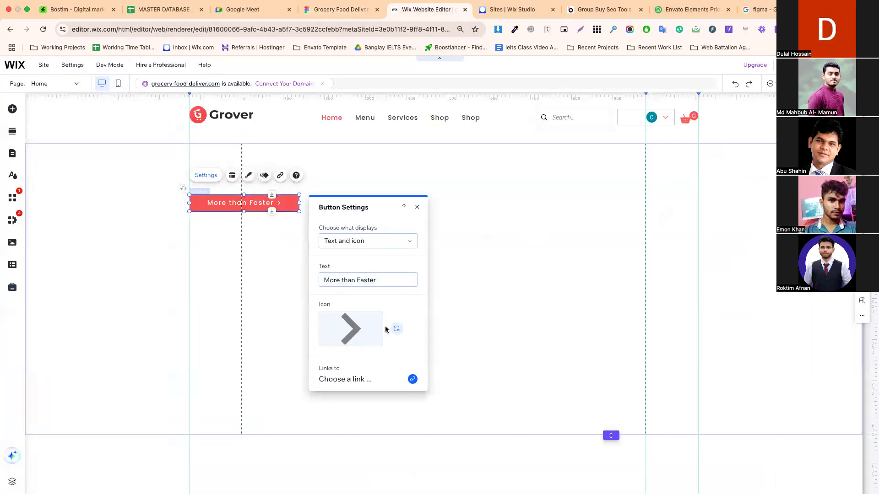
pyautogui.click(247, 176)
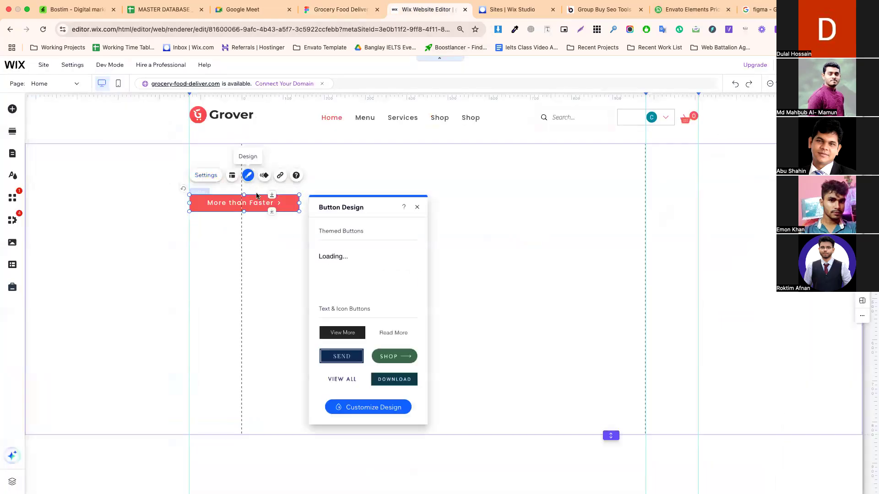
pyautogui.click(366, 407)
pyautogui.click(371, 256)
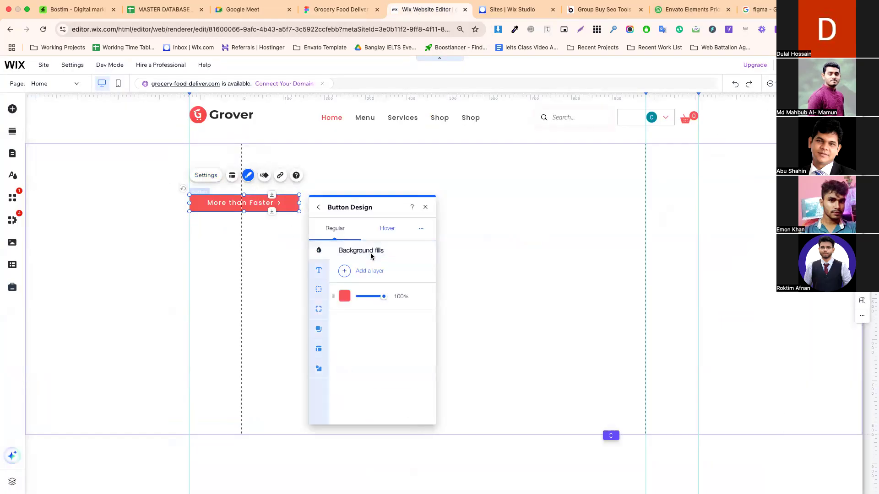
pyautogui.click(344, 296)
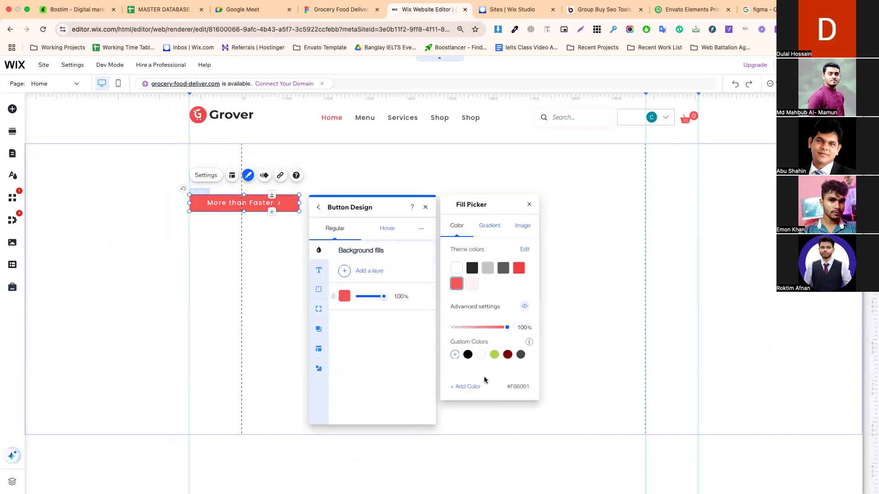
pyautogui.click(471, 387)
pyautogui.doubleClick(488, 362)
pyautogui.press('super+v')
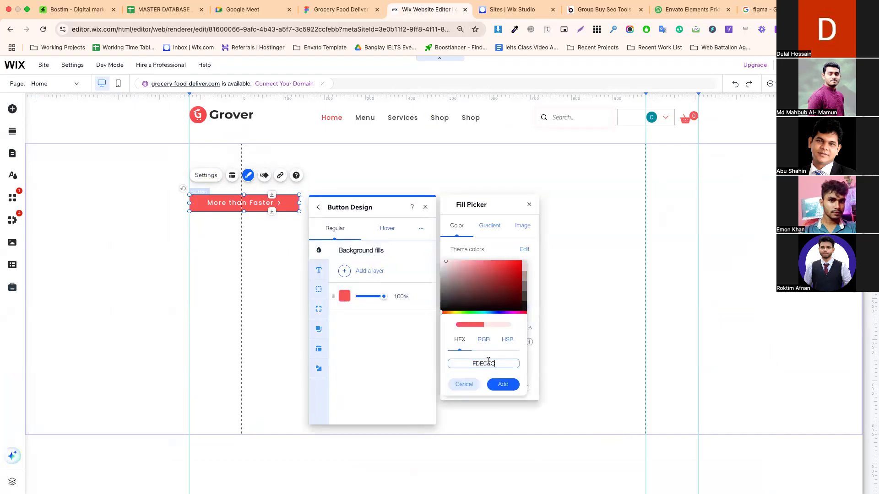
pyautogui.click(503, 384)
pyautogui.click(410, 333)
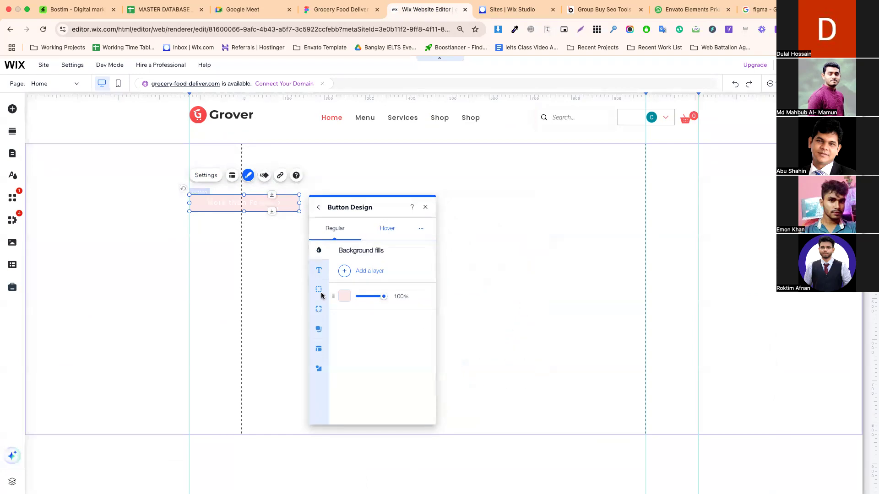
# Compare the badge in Figma and set the Wix button's text colour to the theme red #F54748
pyautogui.click(339, 10)
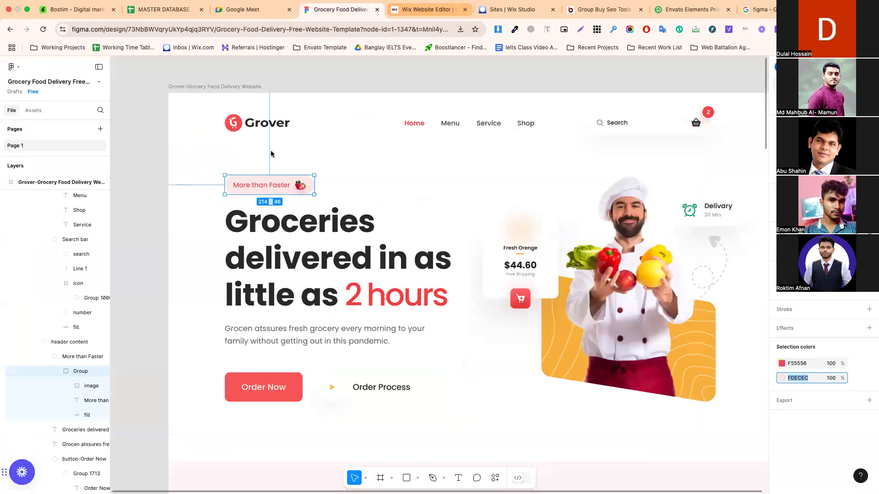
pyautogui.click(420, 13)
pyautogui.click(318, 270)
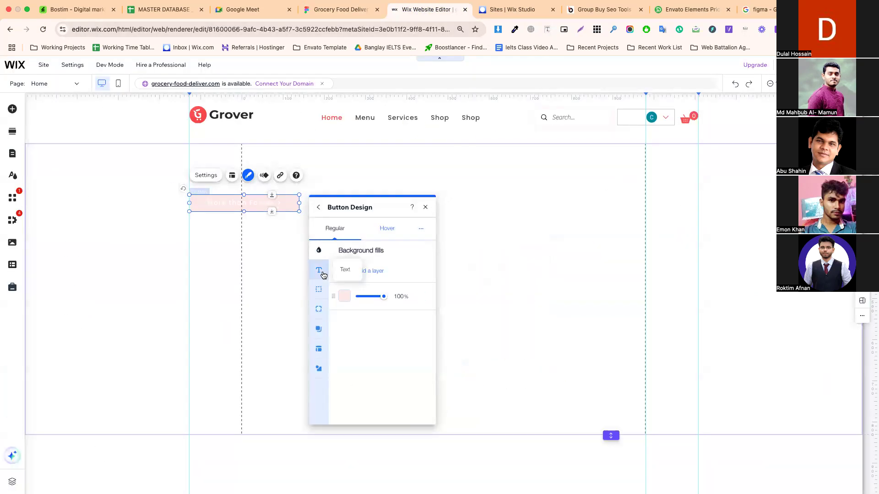
pyautogui.scroll(-2, 365, 372)
pyautogui.click(344, 370)
pyautogui.click(458, 263)
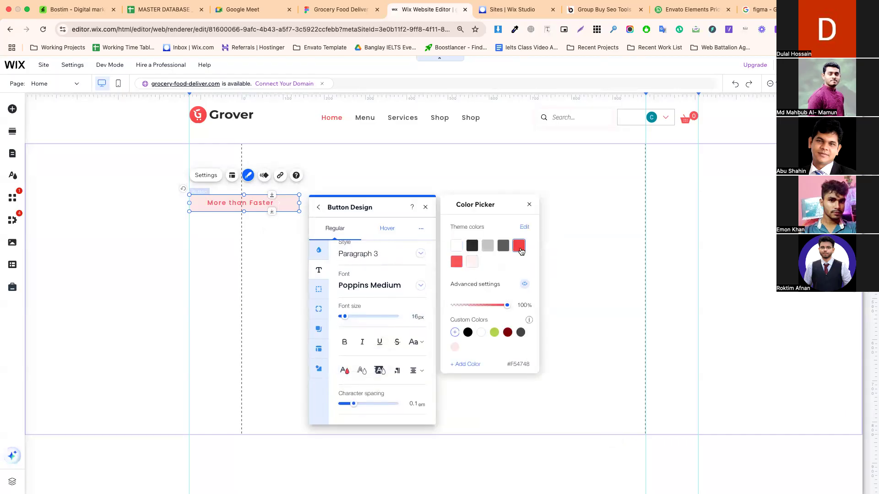
# Set the button icon's size to 13 px and its colour to the theme red #F86061
pyautogui.click(318, 368)
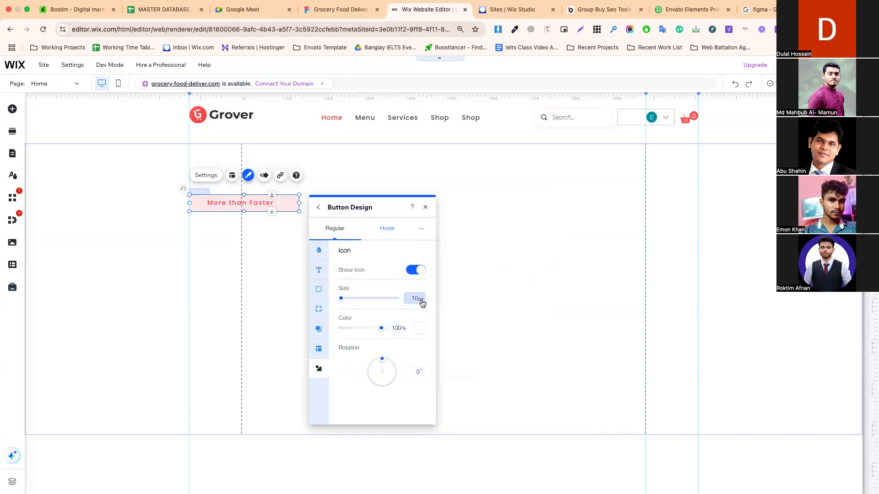
pyautogui.press('Up')
pyautogui.press('Up')
pyautogui.press('Up')
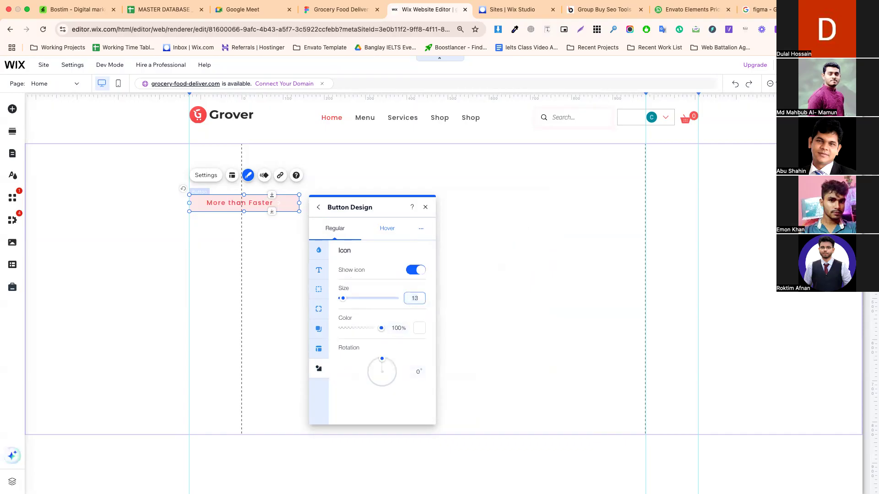
pyautogui.click(420, 331)
pyautogui.click(457, 262)
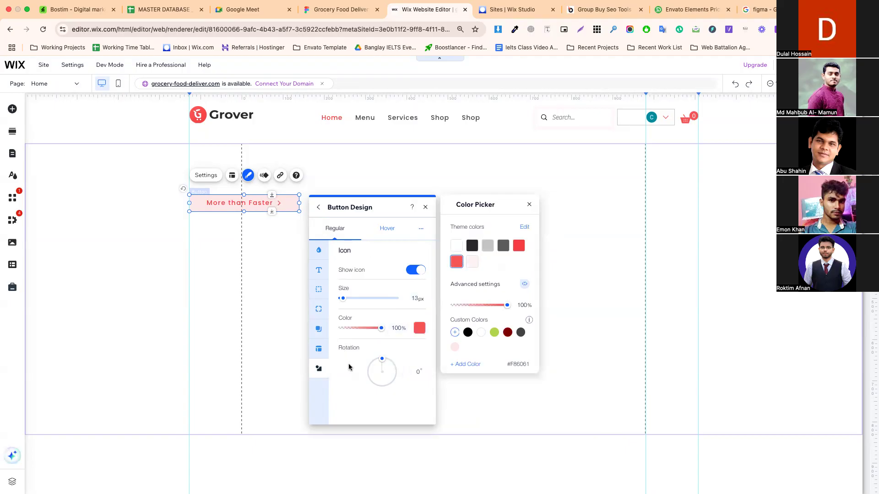
pyautogui.click(349, 366)
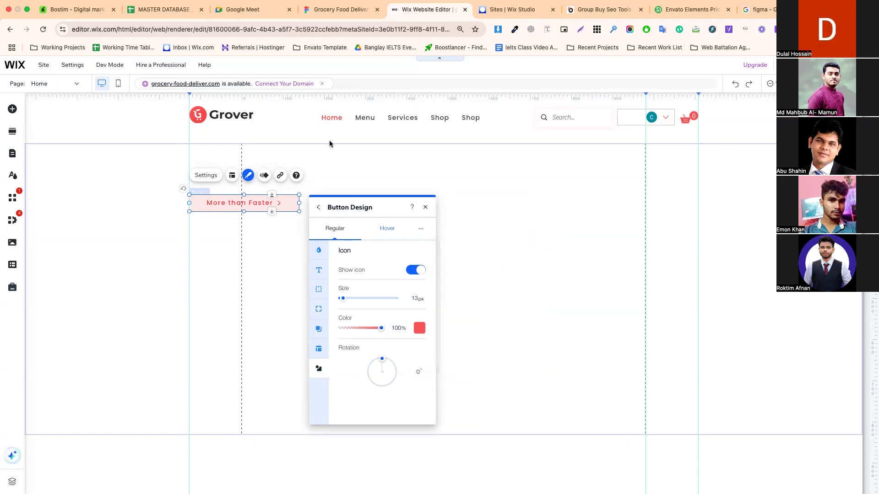
# Inspect the strawberry image and background shape of the "More than Faster" badge in Figma
pyautogui.click(339, 9)
pyautogui.press('Escape')
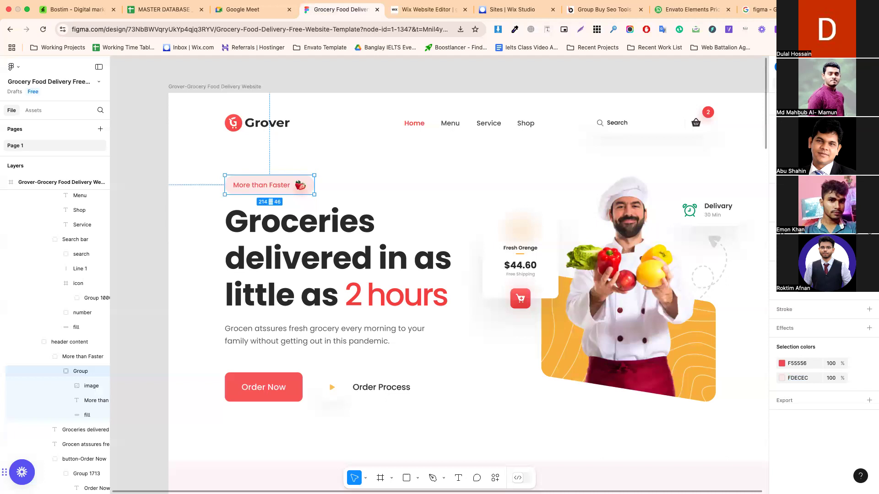
pyautogui.doubleClick(287, 183)
pyautogui.doubleClick(299, 183)
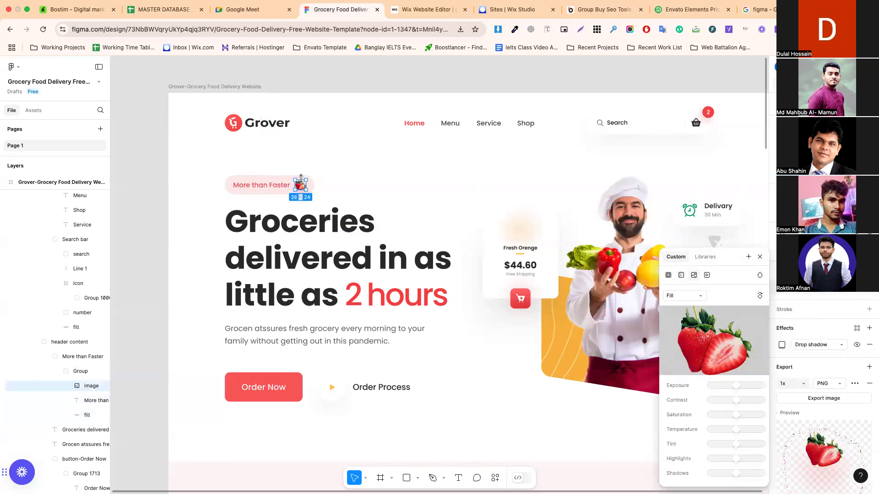
pyautogui.click(265, 180)
pyautogui.doubleClick(265, 180)
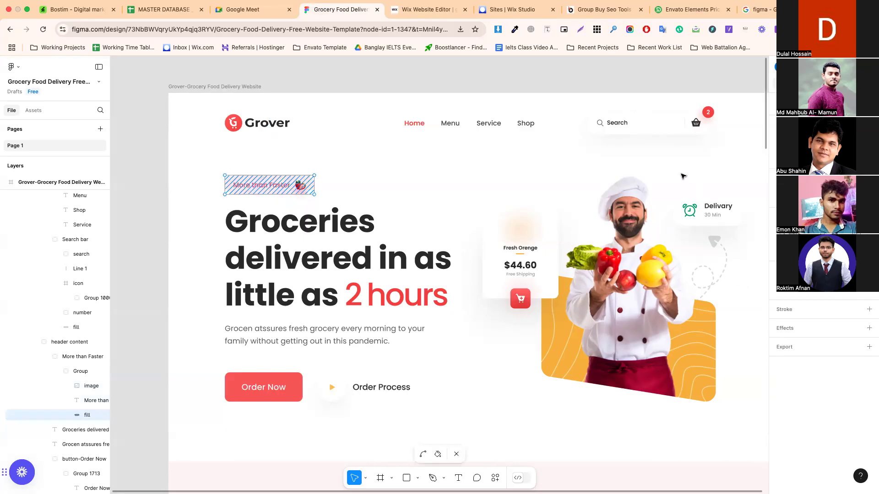
# Set the corner radius of the "More than Faster" button in Wix to 23 px on all corners
pyautogui.click(404, 16)
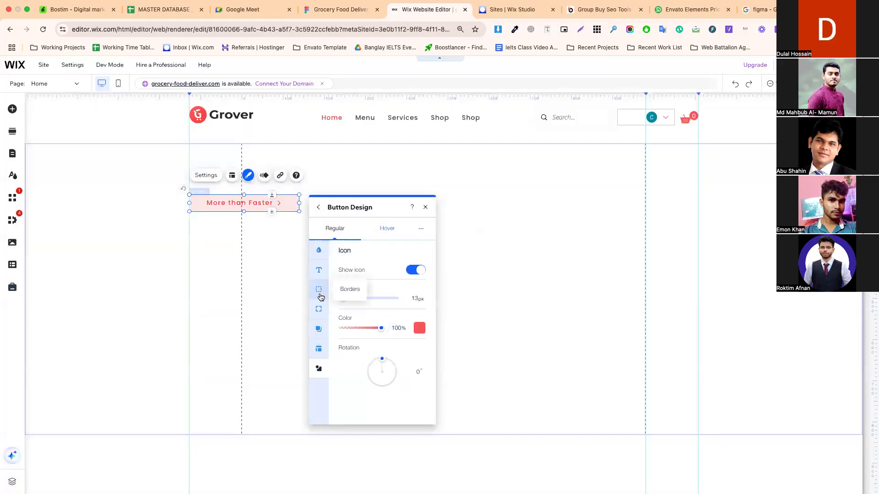
pyautogui.click(318, 309)
pyautogui.click(355, 276)
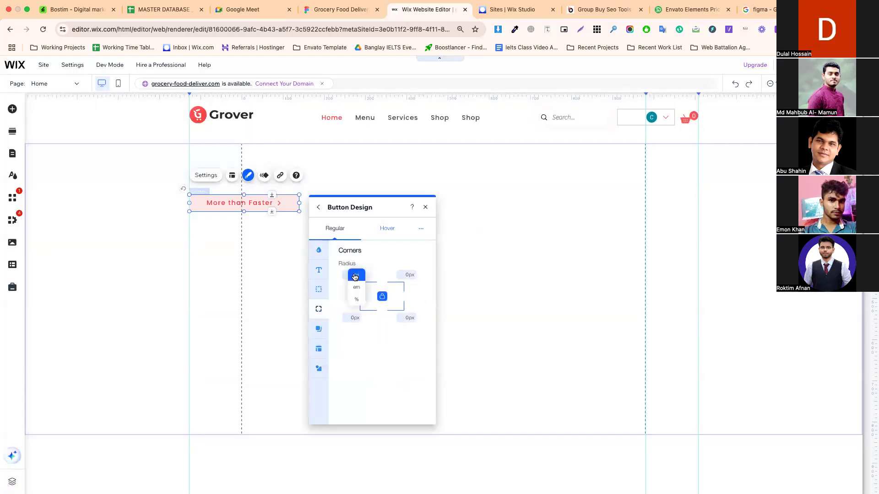
pyautogui.click(344, 274)
pyautogui.write('23')
pyautogui.click(259, 225)
pyautogui.click(220, 202)
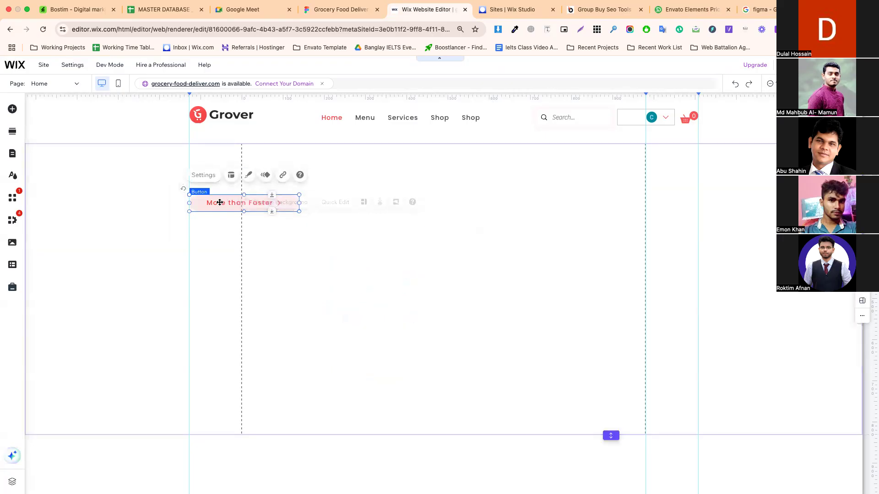
# Resize the "More than Faster" button to be slightly taller and narrower, fitting closely around its text and icon
pyautogui.moveTo(244, 211); pyautogui.dragTo(244, 214)
pyautogui.moveTo(298, 206); pyautogui.dragTo(283, 205)
pyautogui.click(336, 210)
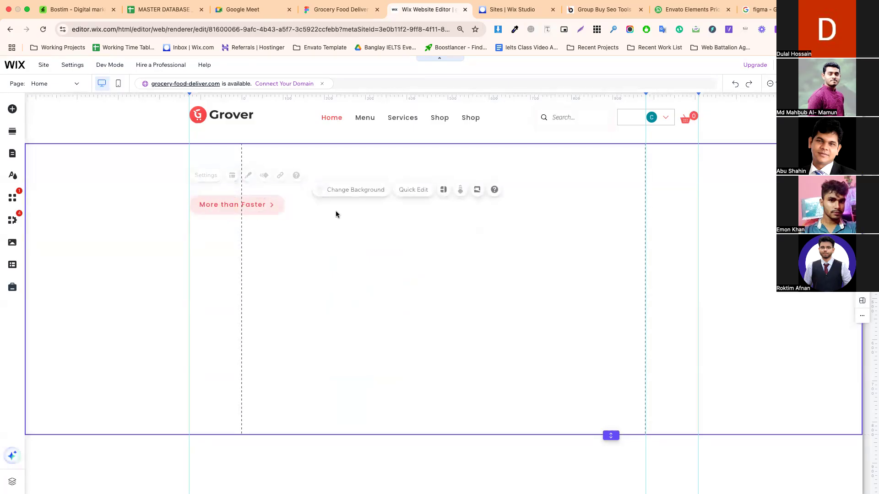
# Copy the whole hero heading "Groceries delivered in as little as 2 hours" from the Figma design and return to the Wix Editor
pyautogui.click(347, 10)
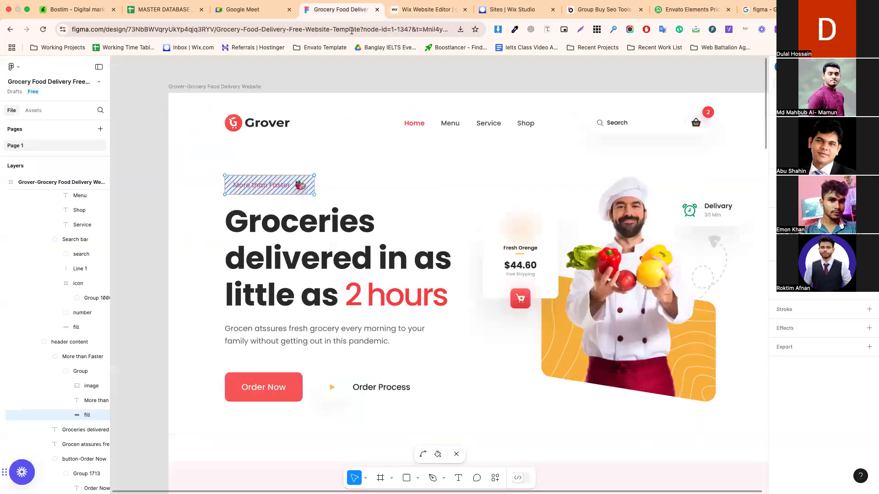
pyautogui.click(309, 231)
pyautogui.doubleClick(319, 235)
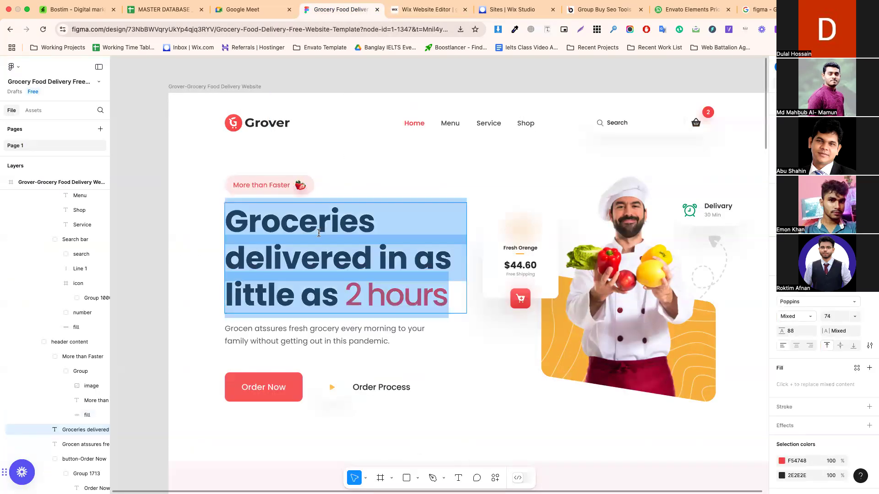
pyautogui.moveTo(339, 293); pyautogui.dragTo(224, 232)
pyautogui.doubleClick(354, 288)
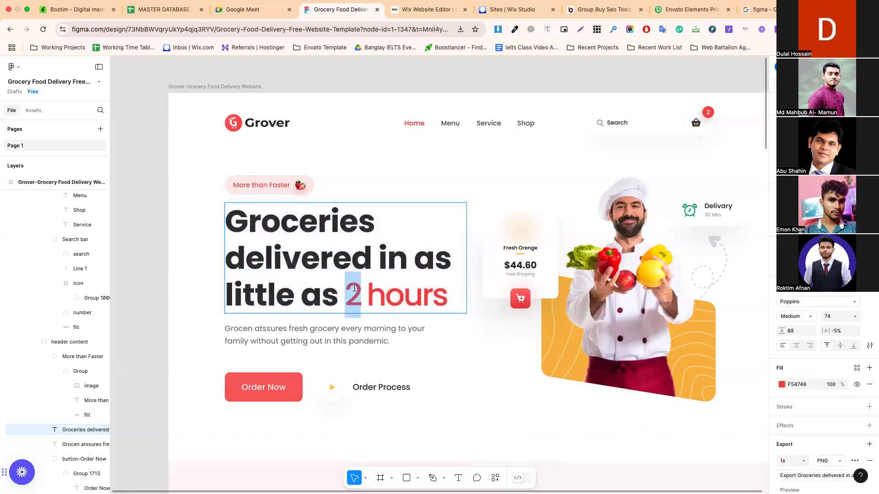
pyautogui.press('super+a')
pyautogui.hotkey('ctrl', 'c')
pyautogui.click(282, 18)
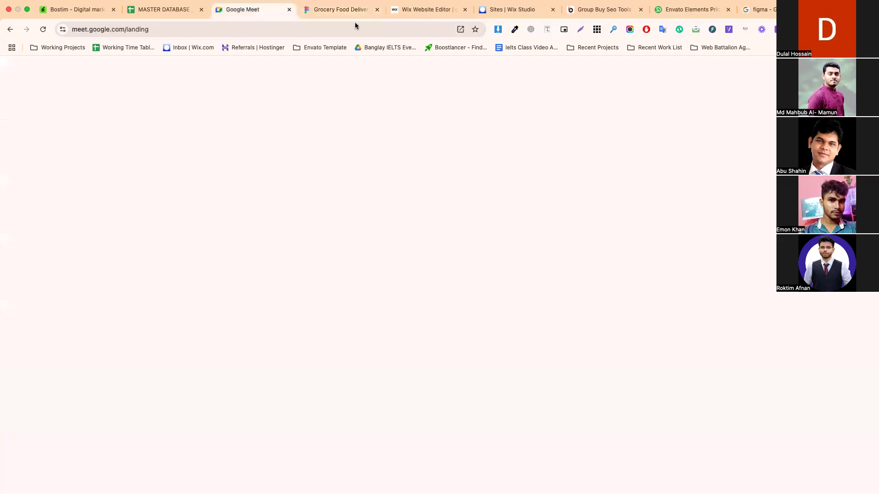
pyautogui.click(416, 14)
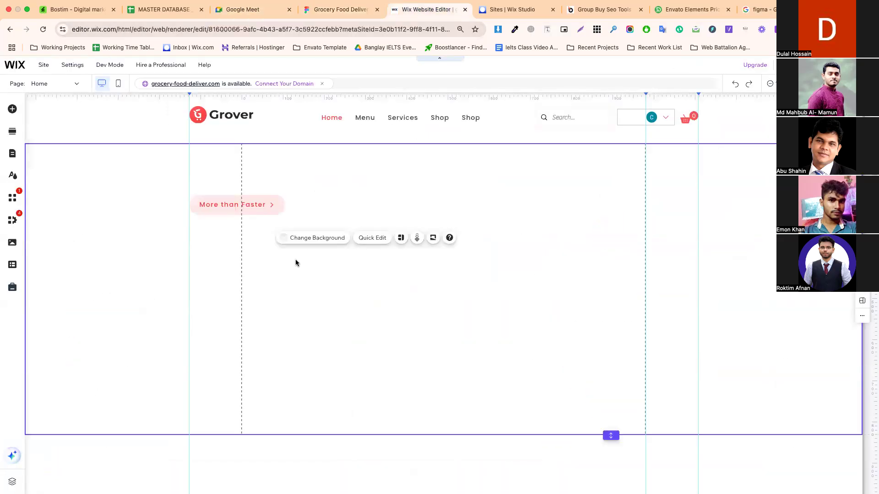
pyautogui.click(334, 280)
pyautogui.click(426, 273)
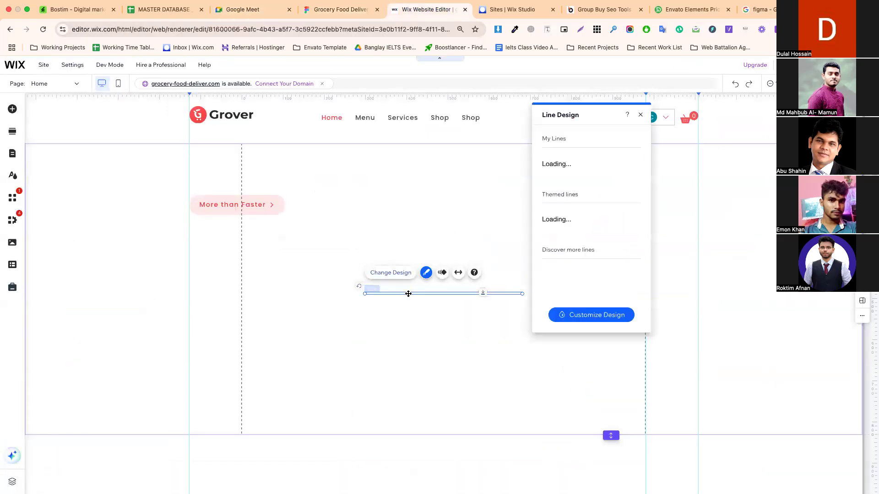
pyautogui.click(358, 220)
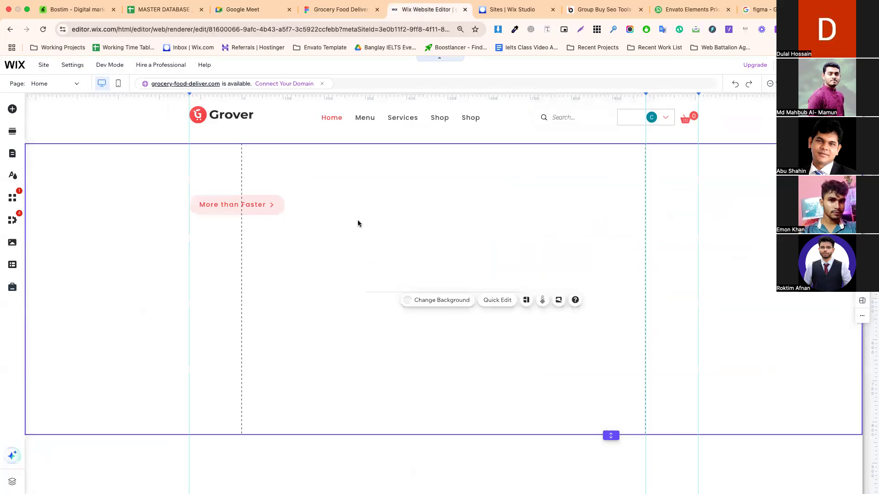
pyautogui.click(408, 292)
pyautogui.click(355, 270)
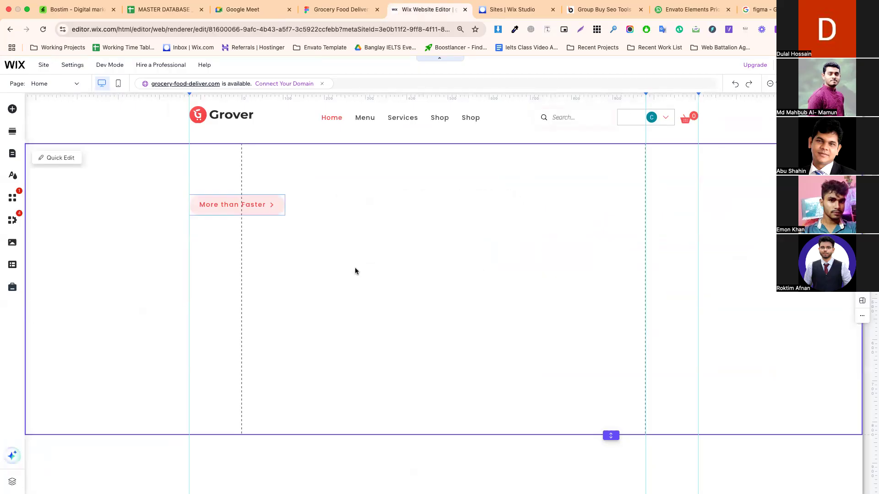
# Copy the hero heading text in Figma again and switch back to the Wix Editor
pyautogui.click(331, 10)
pyautogui.rightClick(323, 244)
pyautogui.click(344, 251)
pyautogui.click(430, 11)
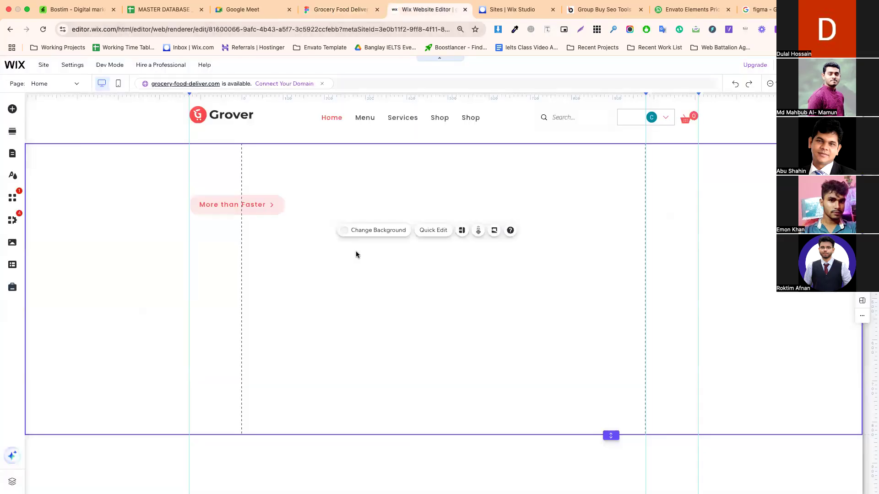
pyautogui.rightClick(355, 251)
pyautogui.click(375, 256)
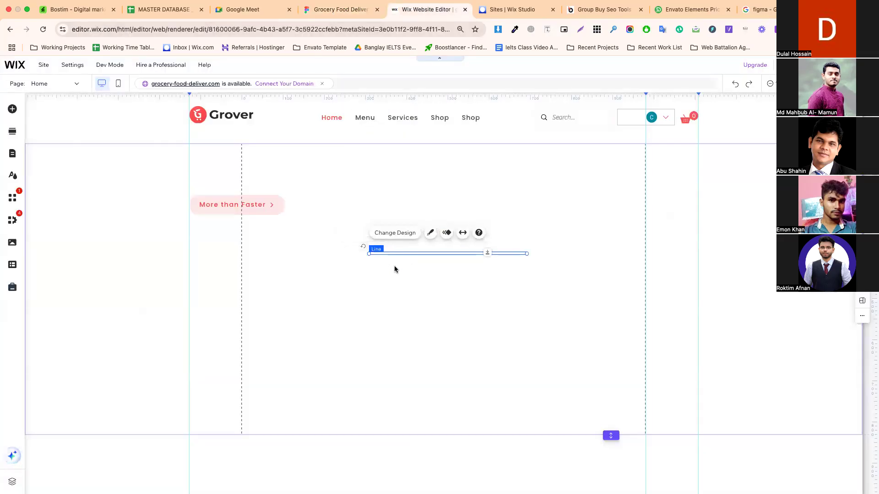
pyautogui.press('Delete')
# Paste the heading text into the Wix hero section and place it below the "More than Faster" button, aligned to its left edge
pyautogui.hotkey('ctrl', 'v')
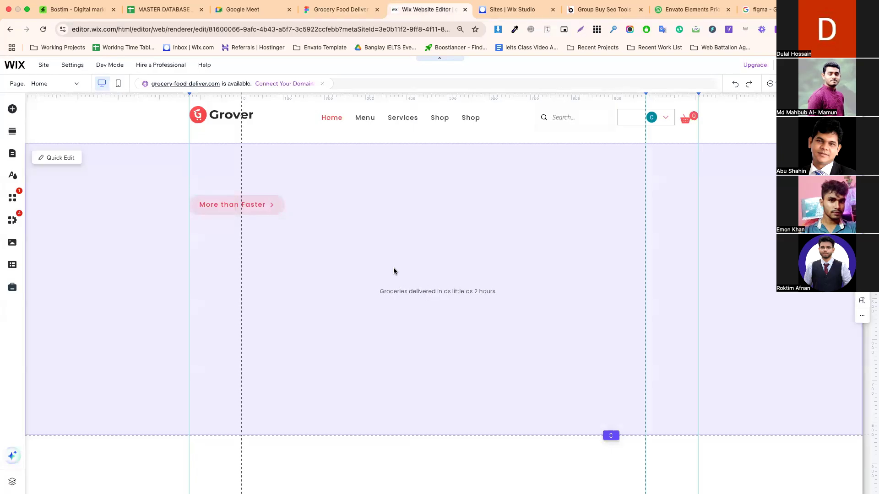
pyautogui.moveTo(416, 291); pyautogui.dragTo(230, 229)
# Apply the Heading 1 style to the pasted heading and widen its text box towards the middle of the hero section
pyautogui.doubleClick(231, 229)
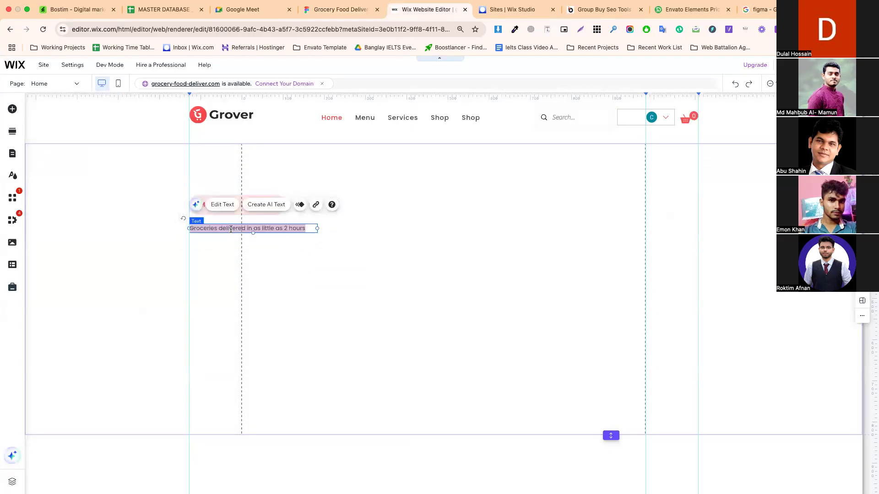
pyautogui.click(389, 274)
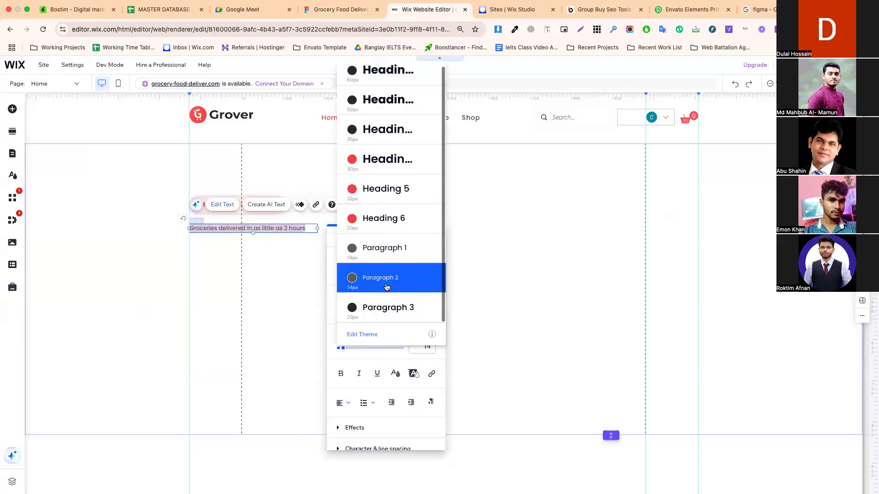
pyautogui.click(384, 71)
pyautogui.click(156, 257)
pyautogui.click(259, 287)
pyautogui.moveTo(317, 311); pyautogui.dragTo(483, 304)
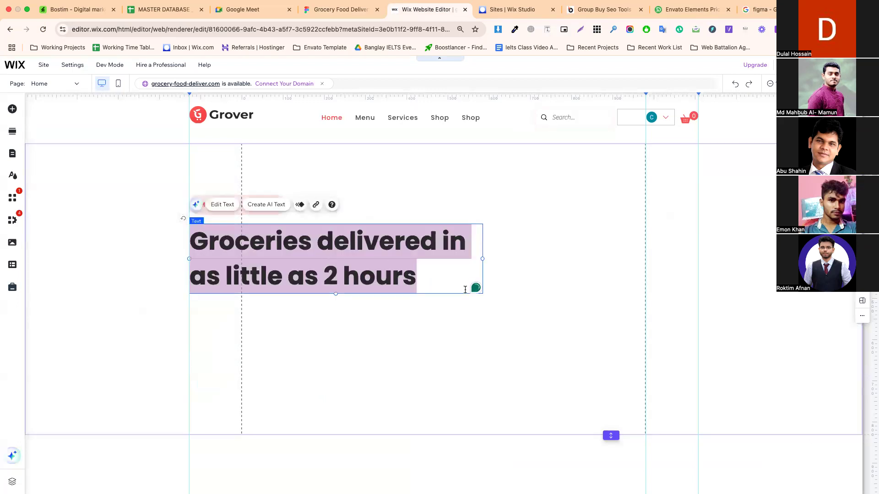
# Check the hero heading's font size in Figma and set the Wix heading to 74 px
pyautogui.click(590, 344)
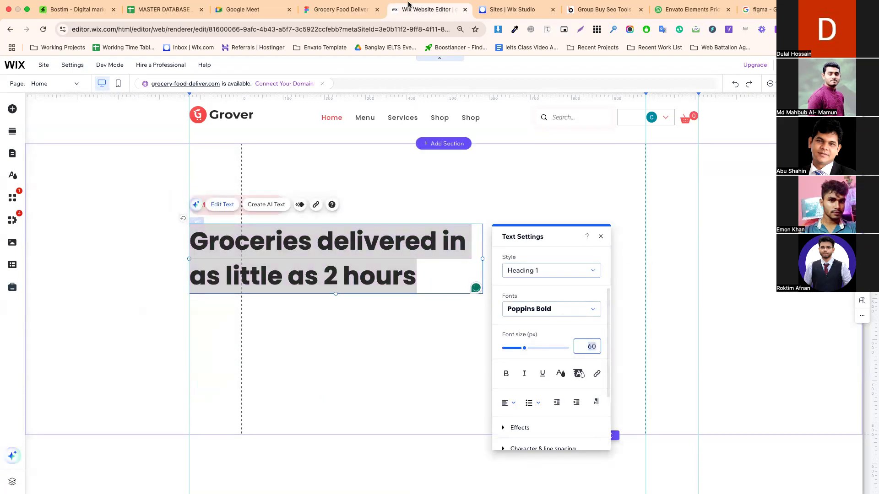
pyautogui.click(339, 10)
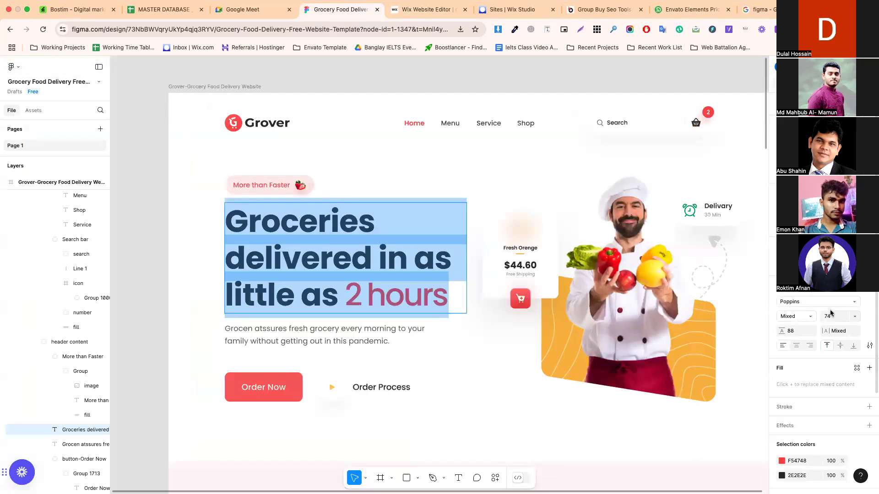
pyautogui.click(426, 10)
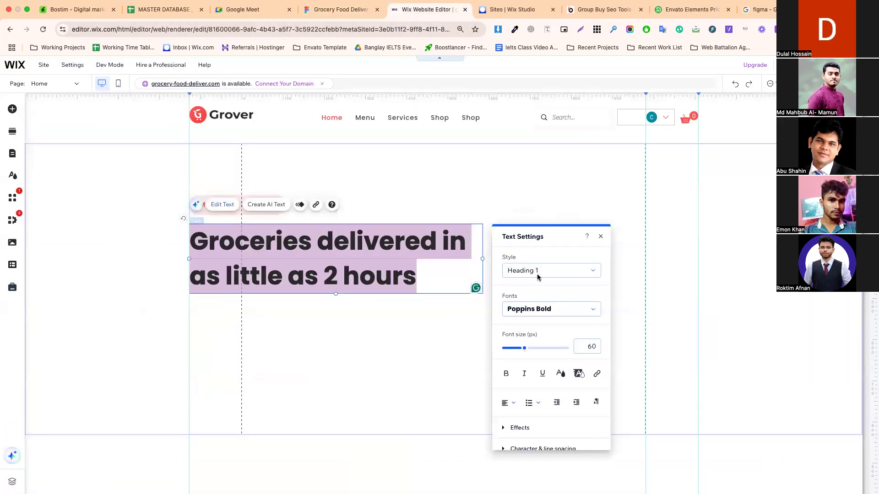
pyautogui.click(589, 350)
pyautogui.press('BackSpace')
pyautogui.press('BackSpace')
pyautogui.write('74')
pyautogui.click(369, 379)
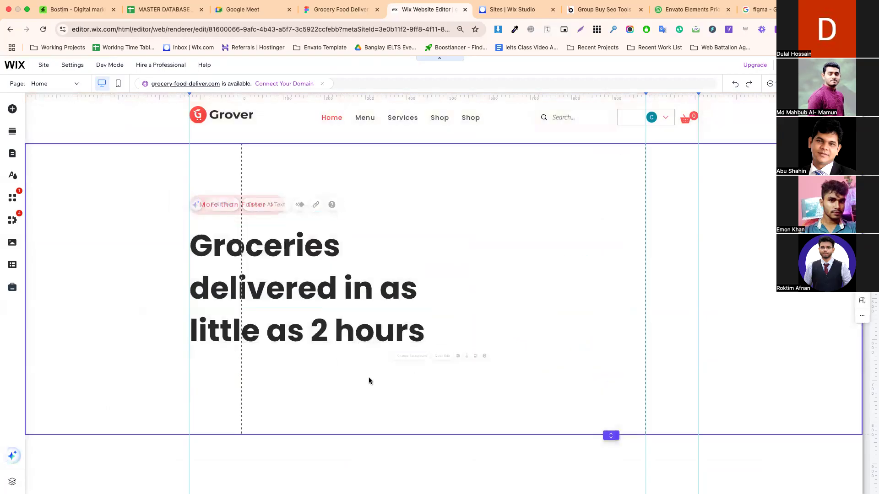
# Compare with the Figma heading, then set the words "2 hours" in Wix to Poppins Medium in the theme red
pyautogui.click(339, 9)
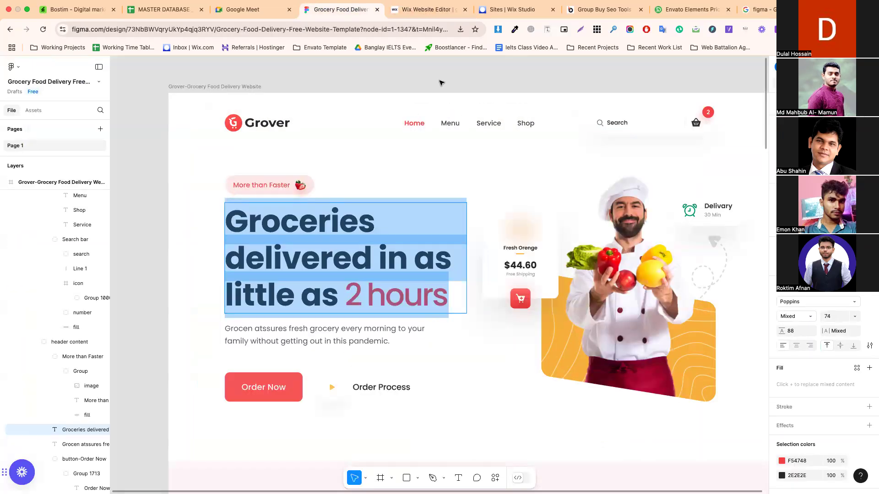
pyautogui.click(413, 10)
pyautogui.doubleClick(326, 333)
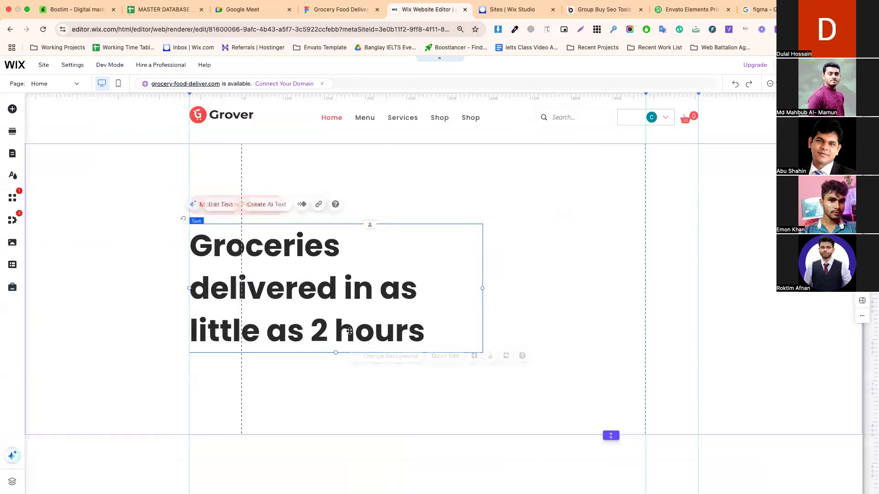
pyautogui.click(326, 333)
pyautogui.moveTo(311, 333); pyautogui.dragTo(420, 335)
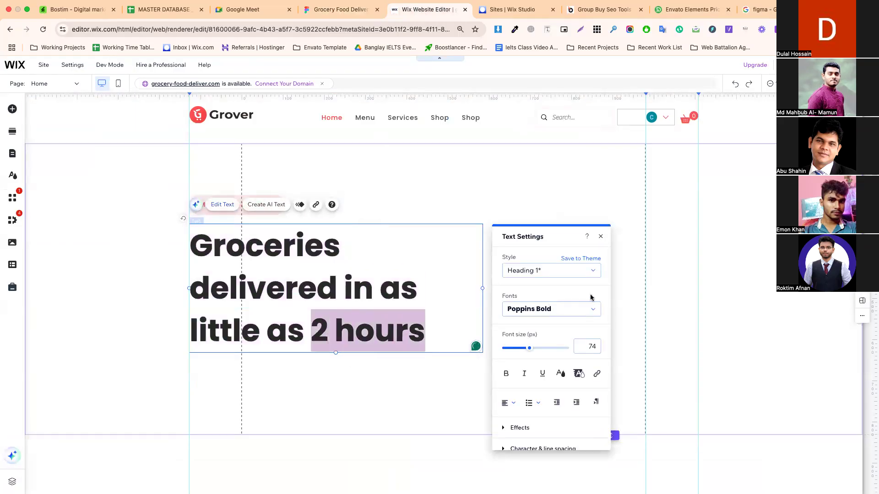
pyautogui.click(559, 310)
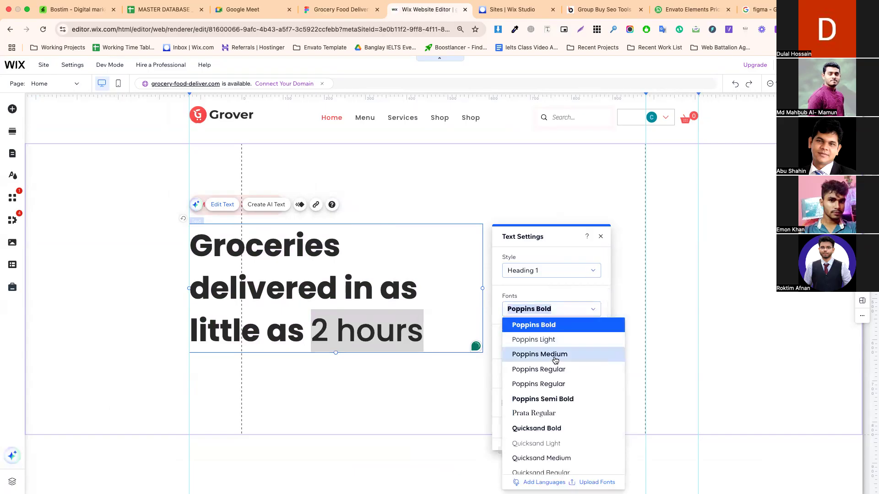
pyautogui.click(556, 361)
pyautogui.click(559, 372)
pyautogui.click(550, 305)
pyautogui.click(395, 385)
pyautogui.click(395, 386)
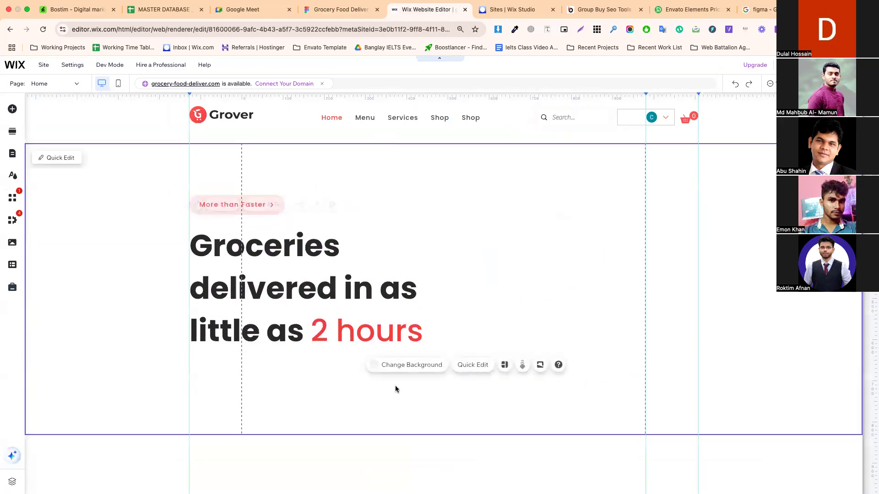
# Extend the hero section's height to about 882 px and move the heading up closer to the "More than Faster" button
pyautogui.click(515, 272)
pyautogui.scroll(-1, 515, 280)
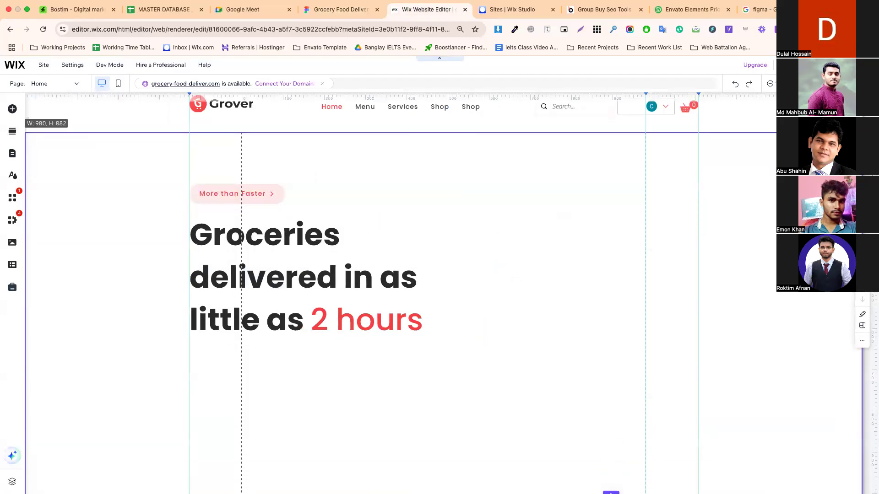
pyautogui.click(292, 263)
pyautogui.moveTo(292, 263); pyautogui.dragTo(291, 254)
# Reduce the heading's custom line spacing and move the heading slightly lower under the button
pyautogui.doubleClick(361, 269)
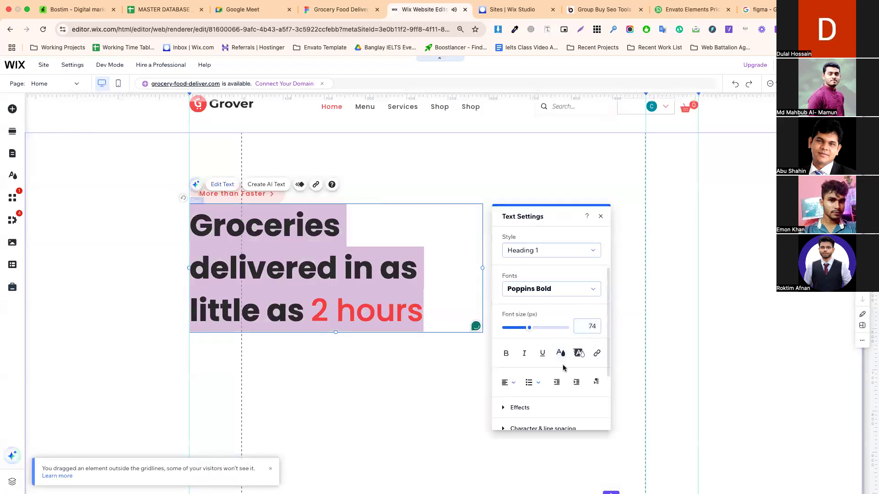
pyautogui.scroll(-2, 565, 366)
pyautogui.click(525, 355)
pyautogui.moveTo(530, 354); pyautogui.dragTo(520, 358)
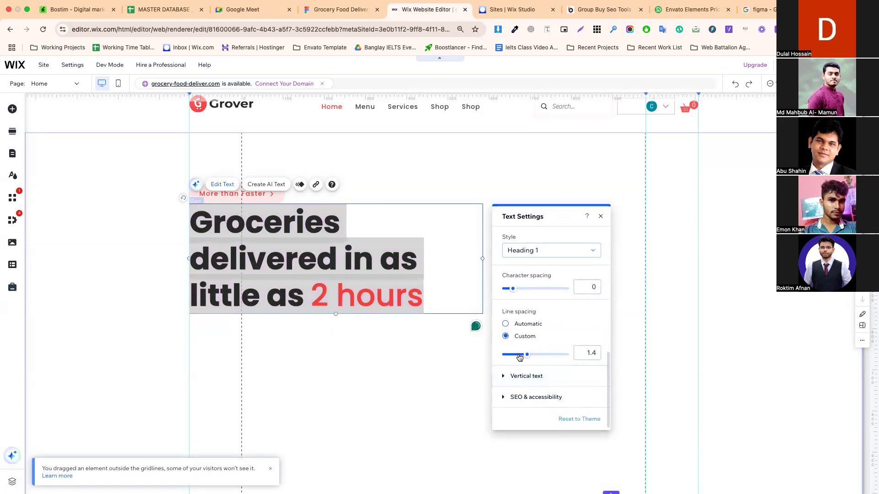
pyautogui.click(403, 355)
pyautogui.moveTo(302, 284); pyautogui.dragTo(302, 289)
# Copy the paragraph beginning "Grocen atssures fresh grocery" from the Figma hero and return to the Wix Editor
pyautogui.click(339, 9)
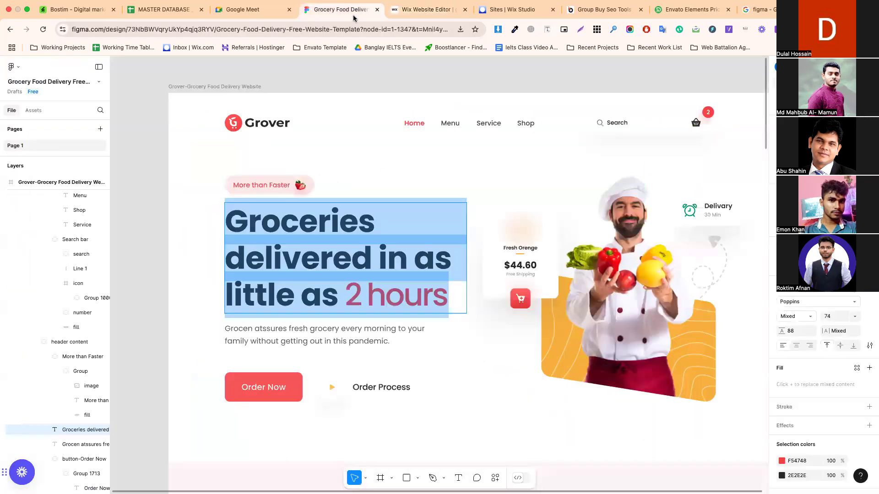
pyautogui.doubleClick(320, 339)
pyautogui.press('super+c')
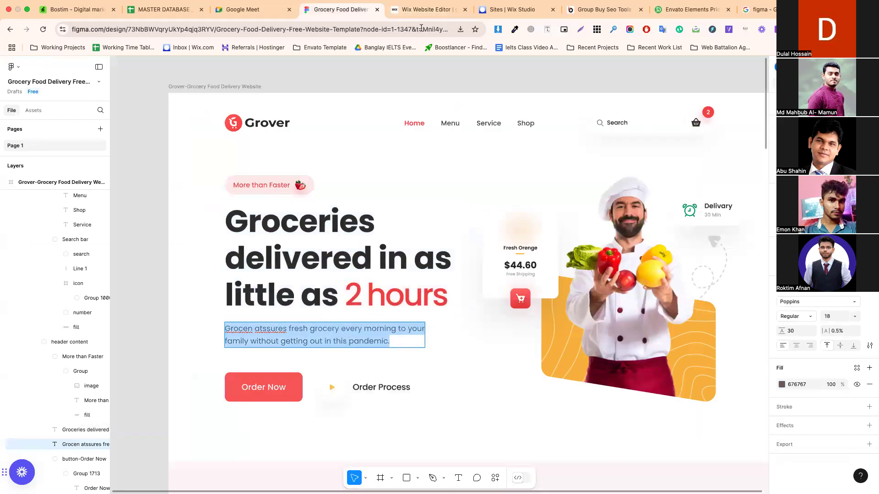
pyautogui.click(424, 11)
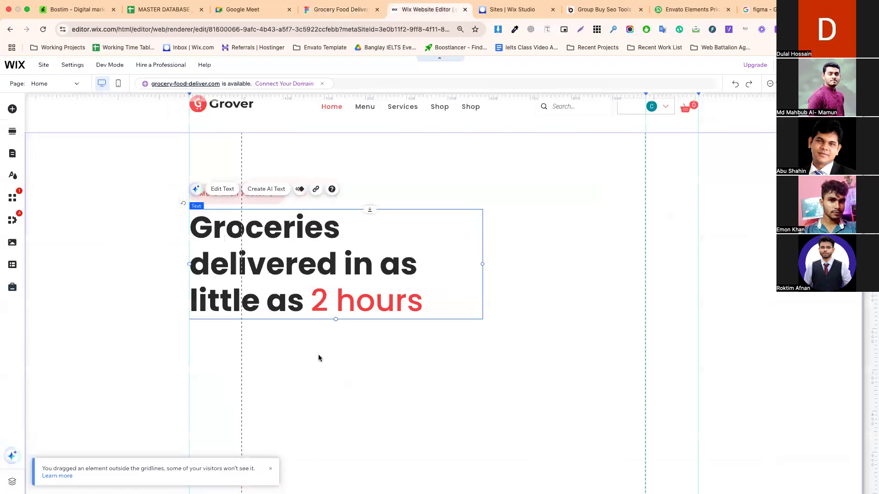
# Paste the paragraph into the hero section, place it directly below the heading and widen its box to match the heading's last line
pyautogui.click(317, 356)
pyautogui.press('super+v')
pyautogui.moveTo(455, 314); pyautogui.dragTo(264, 329)
pyautogui.moveTo(317, 336); pyautogui.dragTo(421, 334)
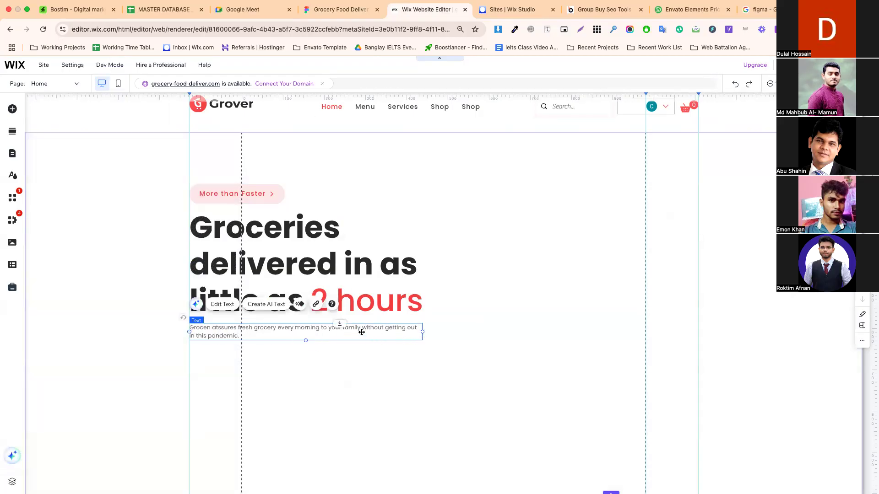
# Set the hero paragraph's font size to 18 px and move it slightly lower beneath the heading
pyautogui.doubleClick(361, 332)
pyautogui.press('super+c')
pyautogui.click(532, 235)
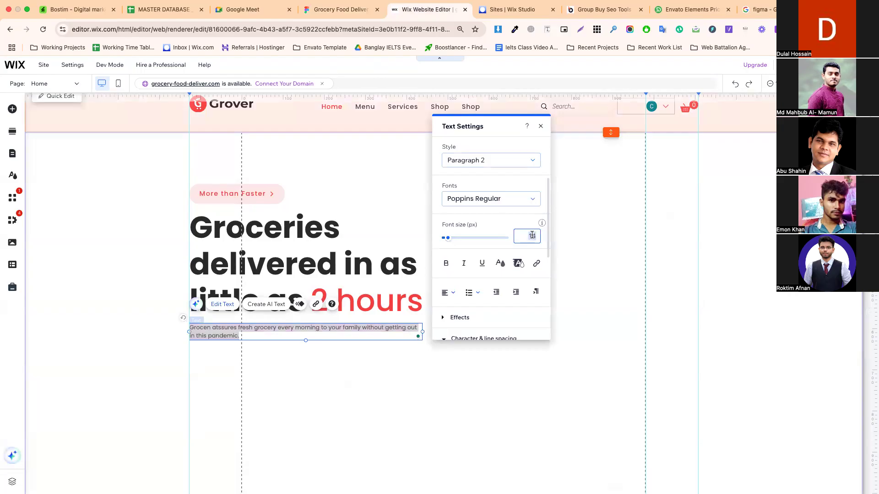
pyautogui.press('Up')
pyautogui.press('Up')
pyautogui.press('Up')
pyautogui.press('Up')
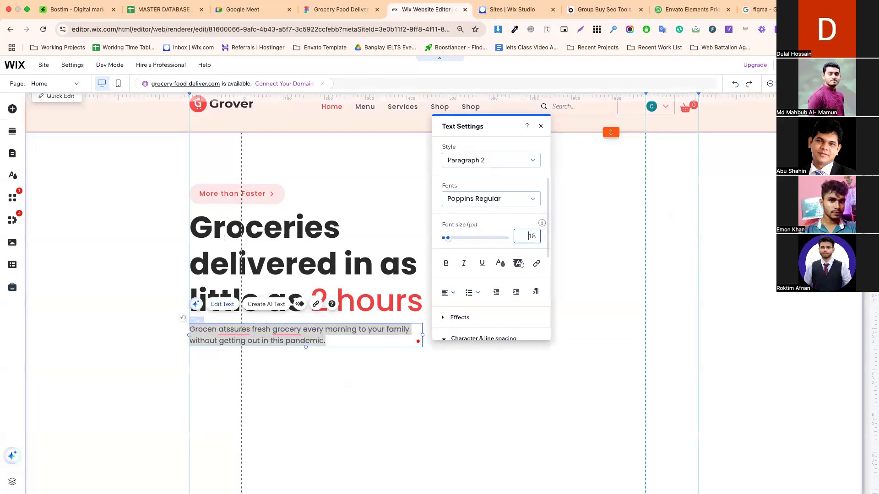
pyautogui.click(390, 358)
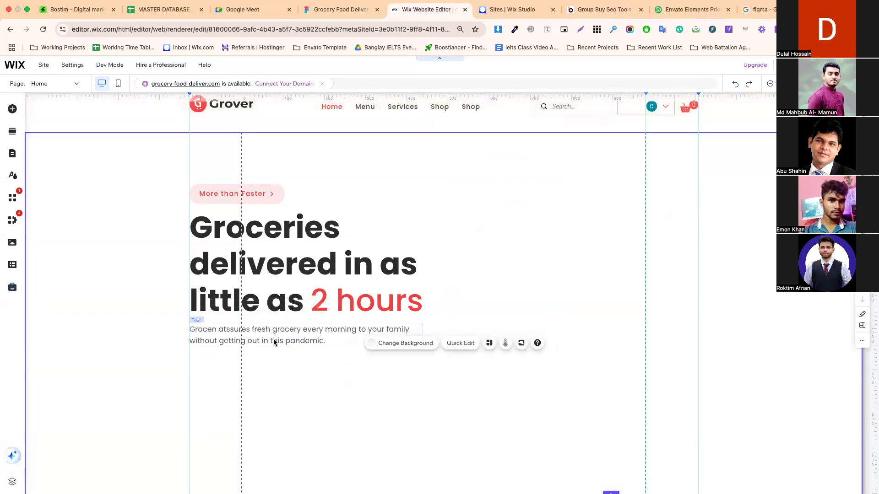
pyautogui.click(294, 336)
pyautogui.moveTo(295, 336); pyautogui.dragTo(297, 337)
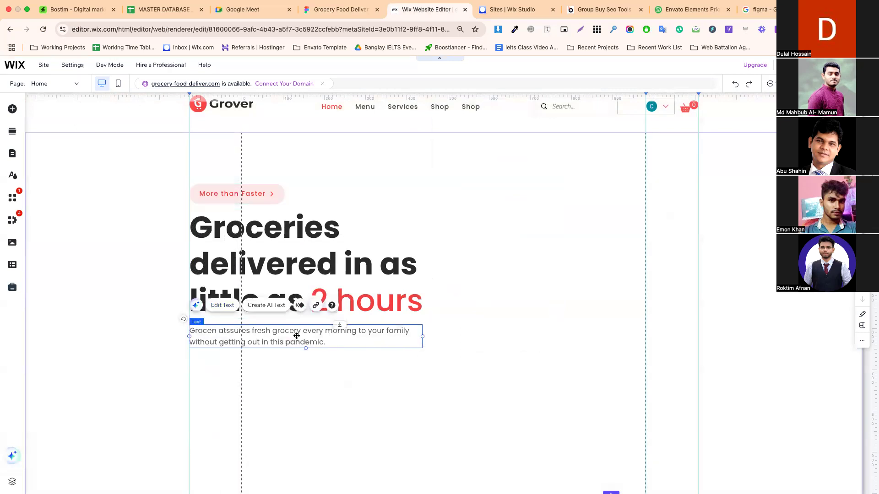
pyautogui.click(491, 320)
# Copy the "Order Now" label from the Figma hero button and return to the Wix Editor
pyautogui.click(328, 14)
pyautogui.scroll(-3, 293, 284)
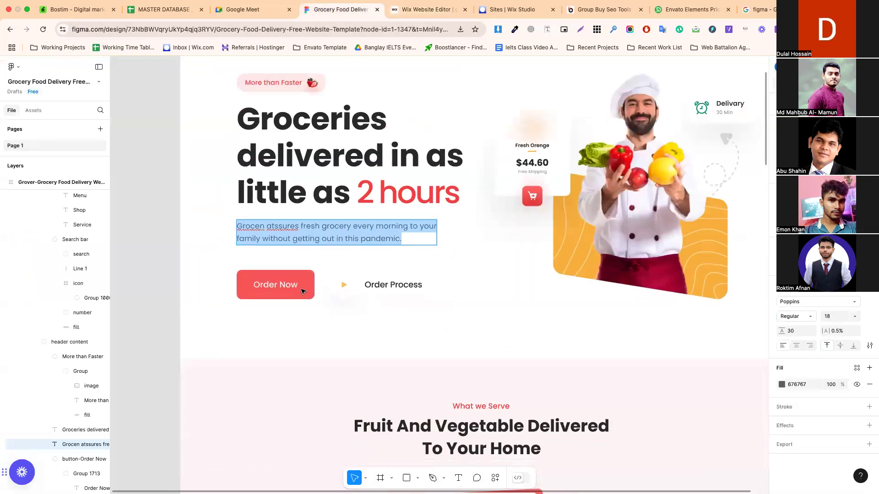
pyautogui.click(292, 286)
pyautogui.doubleClick(280, 284)
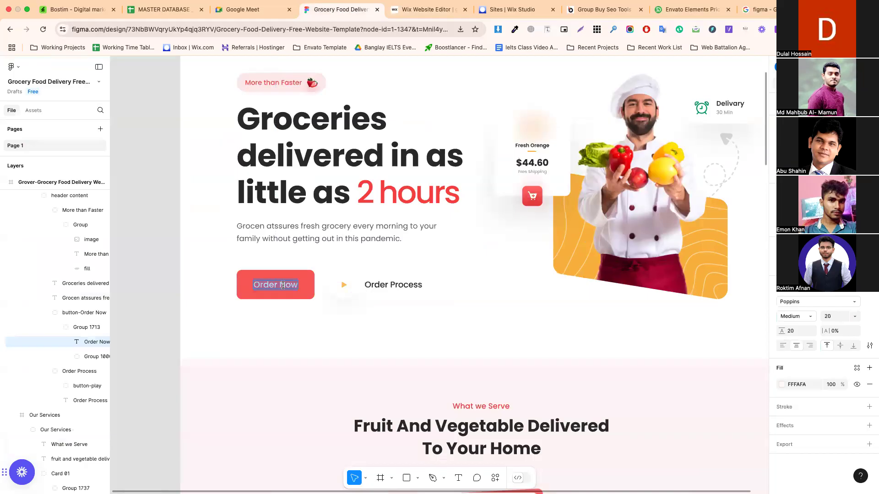
pyautogui.rightClick(280, 284)
pyautogui.click(313, 312)
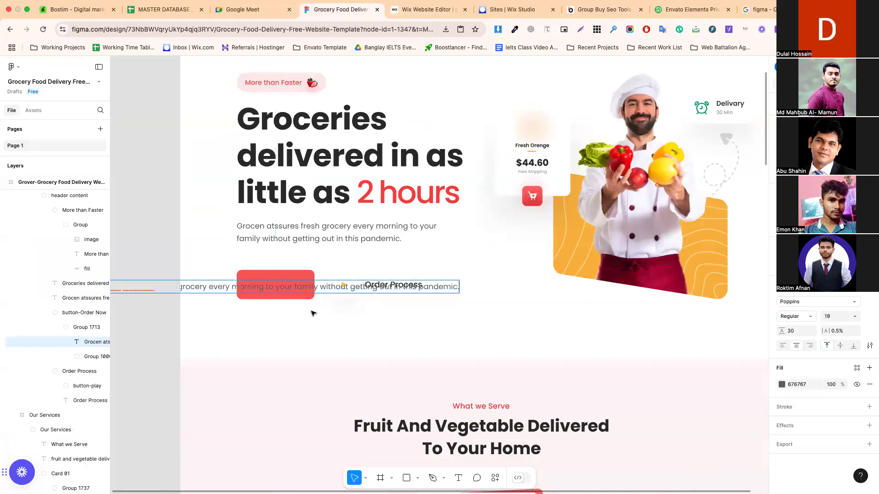
pyautogui.press('super+z')
pyautogui.press('super+c')
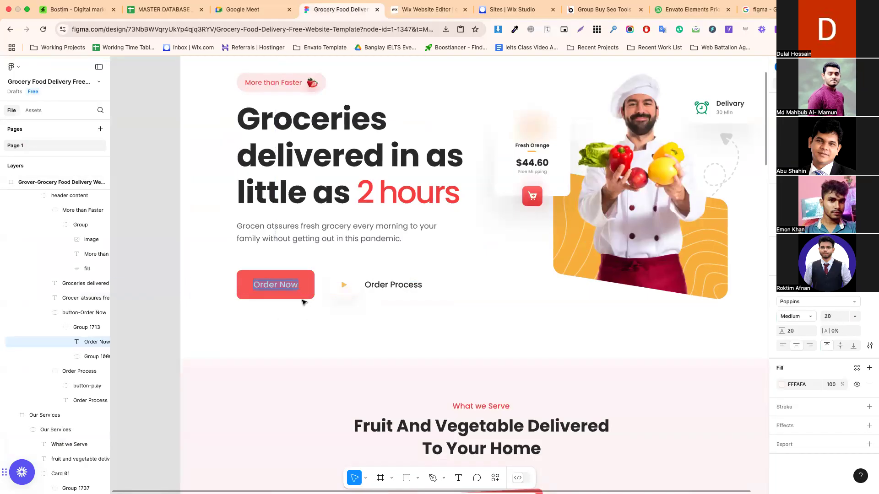
pyautogui.rightClick(280, 284)
pyautogui.press('Escape')
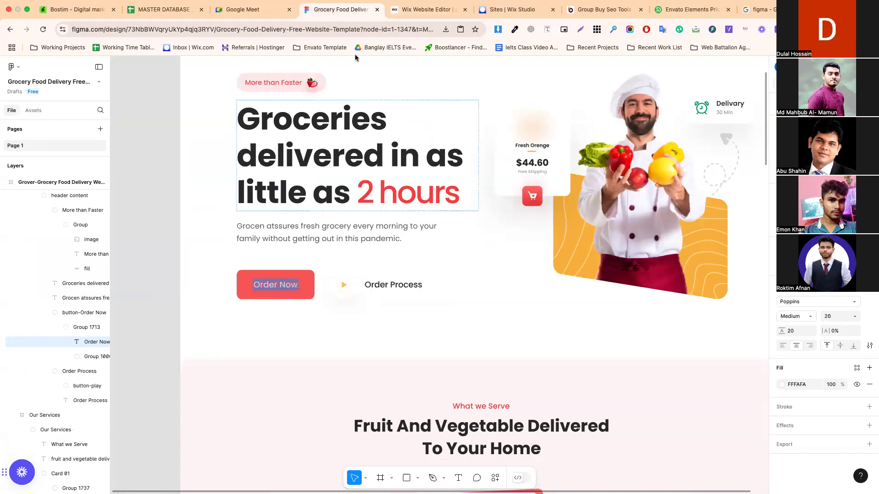
pyautogui.click(414, 13)
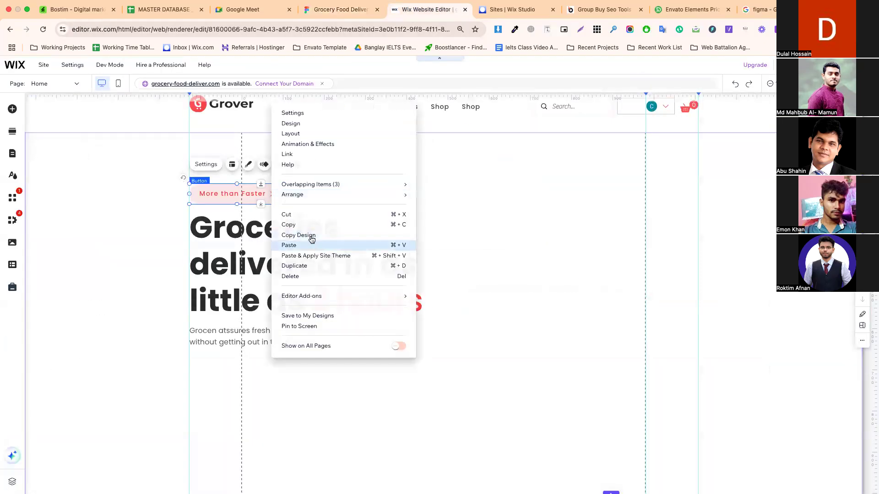
# Duplicate the "More than Faster" button, place the copy below the hero paragraph and replace its label with "Order Now"
pyautogui.click(307, 266)
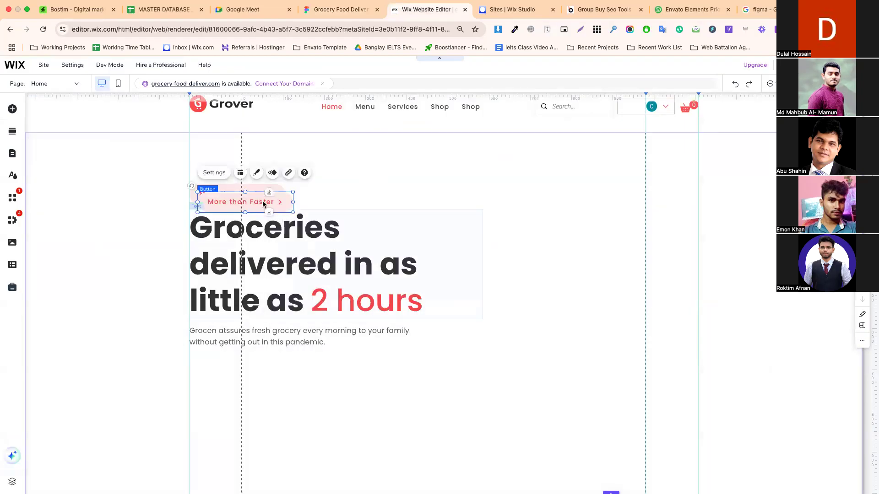
pyautogui.moveTo(265, 368); pyautogui.dragTo(238, 390)
pyautogui.click(213, 339)
pyautogui.press('super+v')
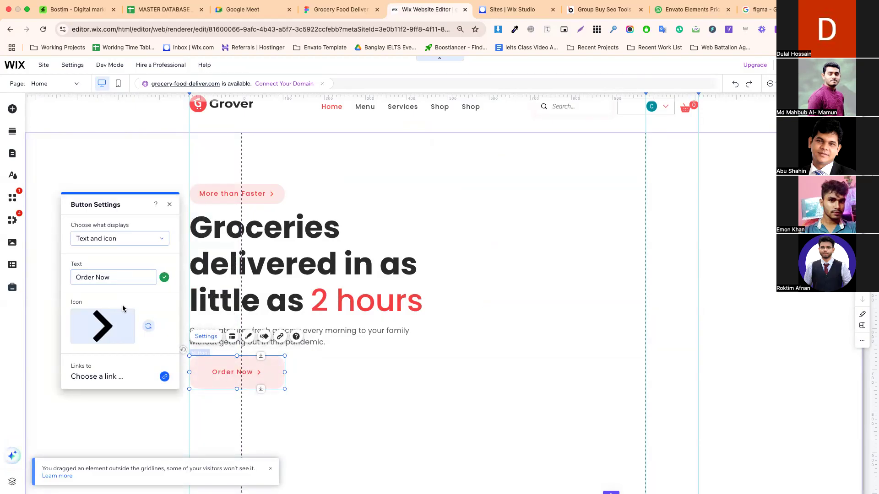
# Set the Order Now button to display text only and slightly reduce its height and width
pyautogui.click(111, 239)
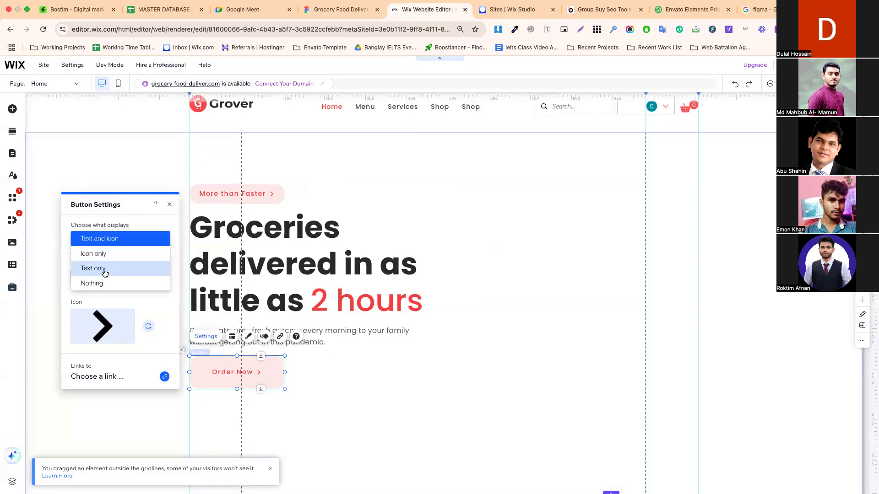
pyautogui.click(105, 270)
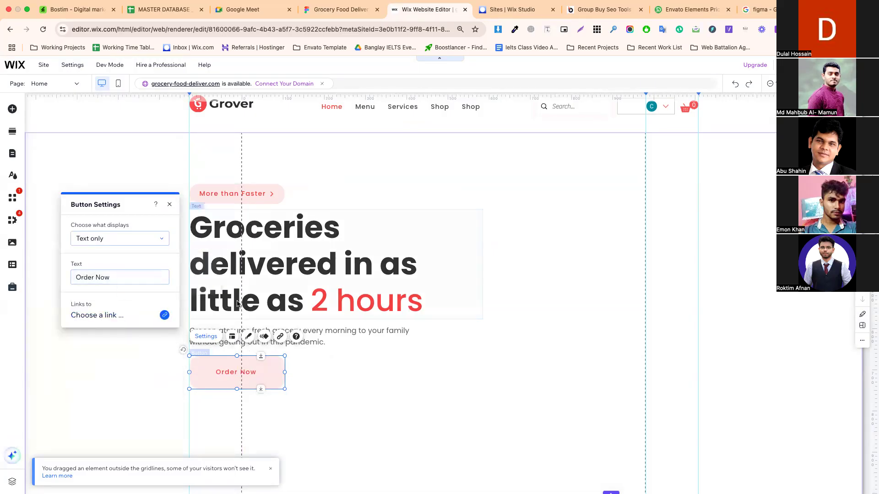
pyautogui.moveTo(238, 389); pyautogui.dragTo(238, 386)
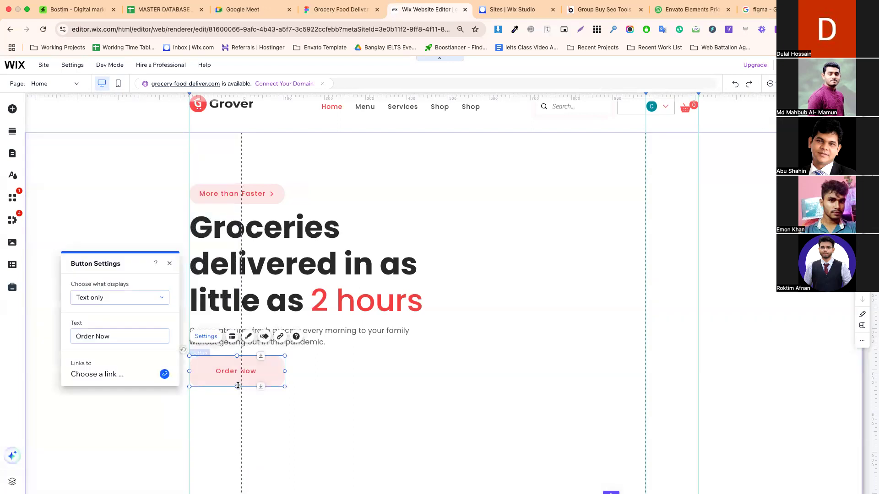
pyautogui.moveTo(285, 370); pyautogui.dragTo(274, 371)
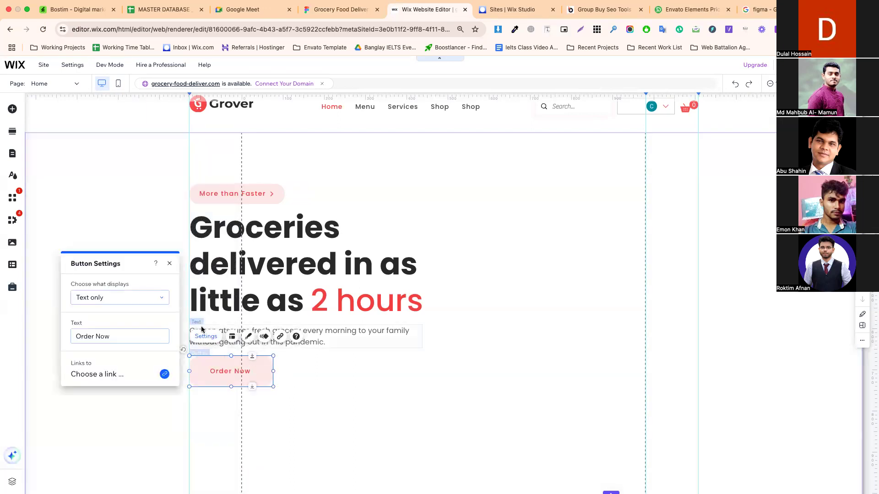
# Check the Order Now label's text settings in Figma and set the Wix button's font size to 20 px
pyautogui.click(250, 336)
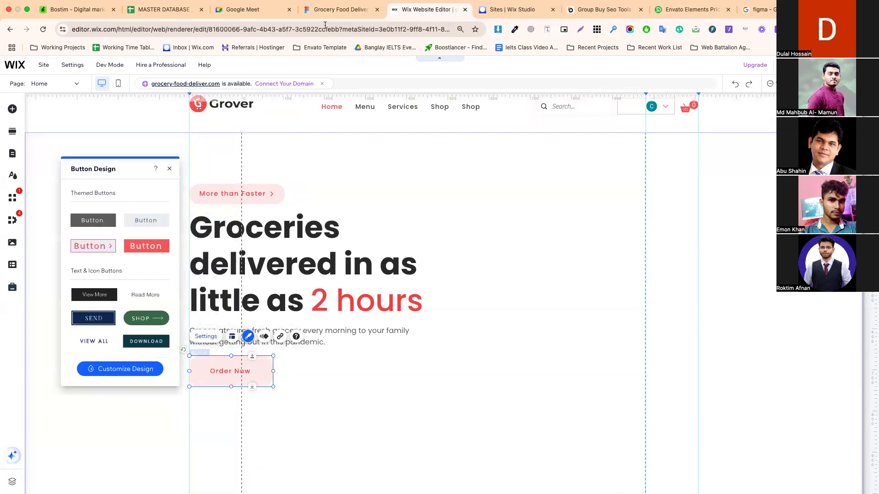
pyautogui.click(339, 9)
pyautogui.doubleClick(282, 284)
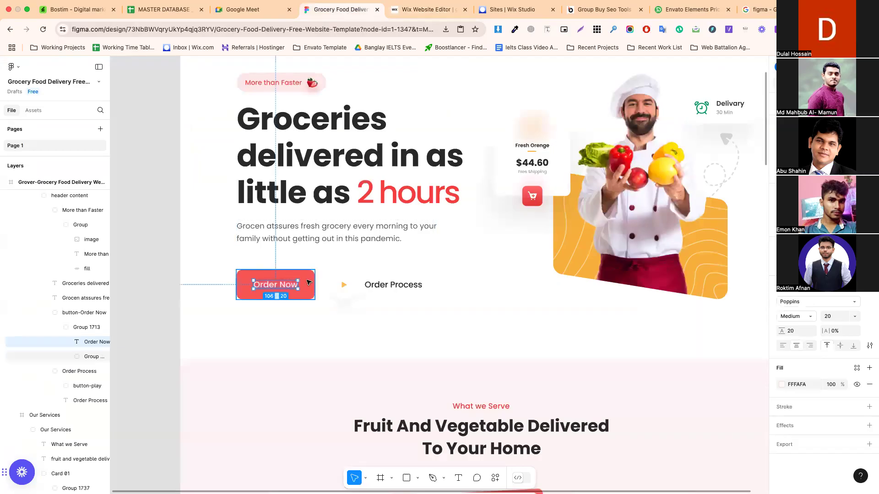
pyautogui.click(426, 9)
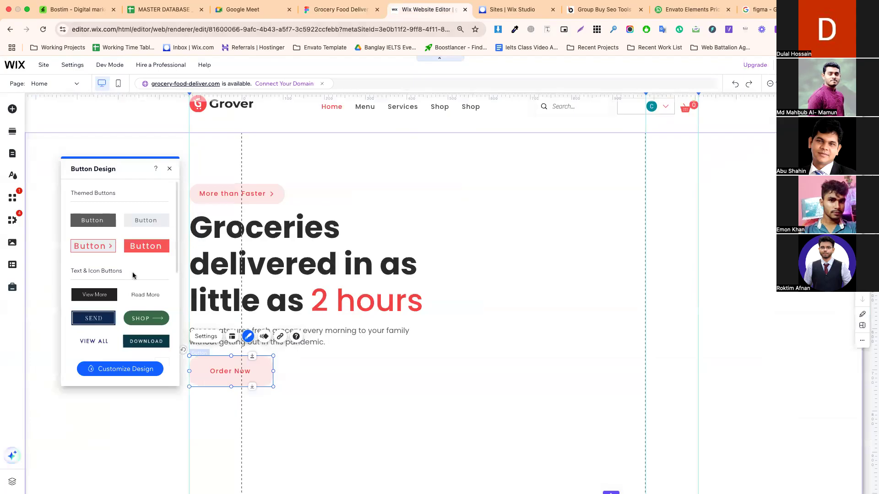
pyautogui.click(138, 369)
pyautogui.click(125, 234)
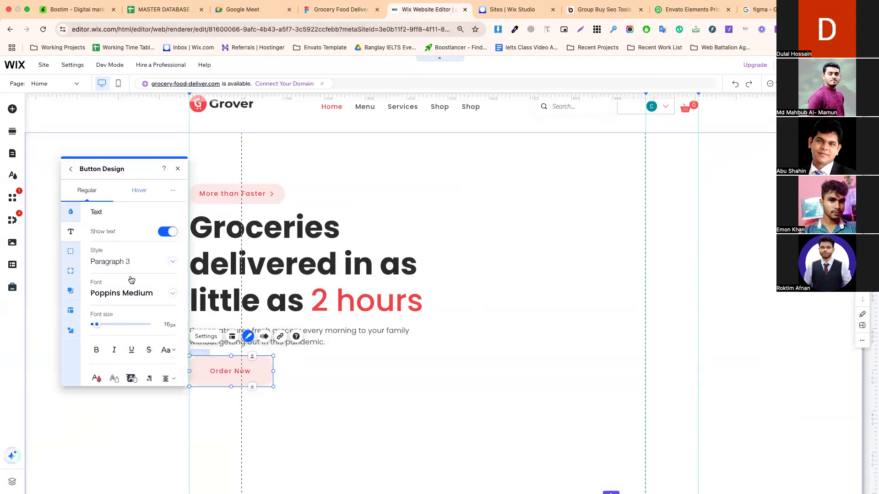
pyautogui.press('Up')
pyautogui.press('Up')
pyautogui.press('Up')
pyautogui.press('Up')
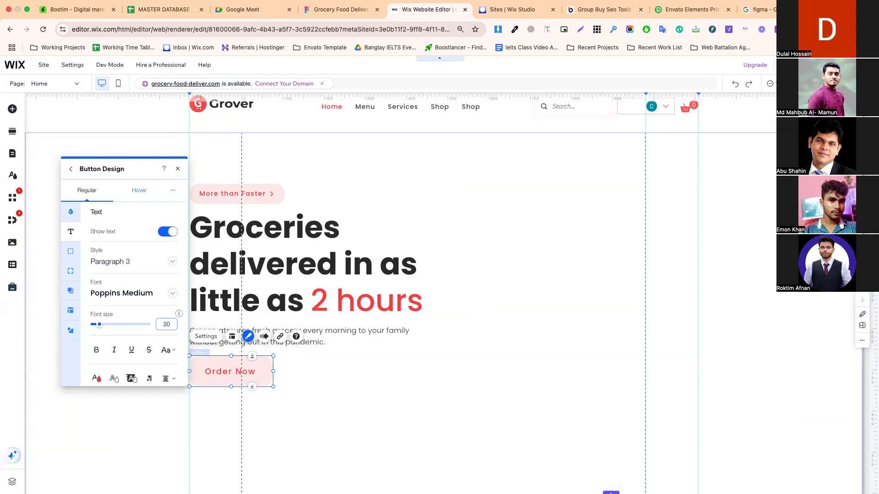
# Change the Order Now button's text color to white and its background fill to the theme red
pyautogui.click(102, 375)
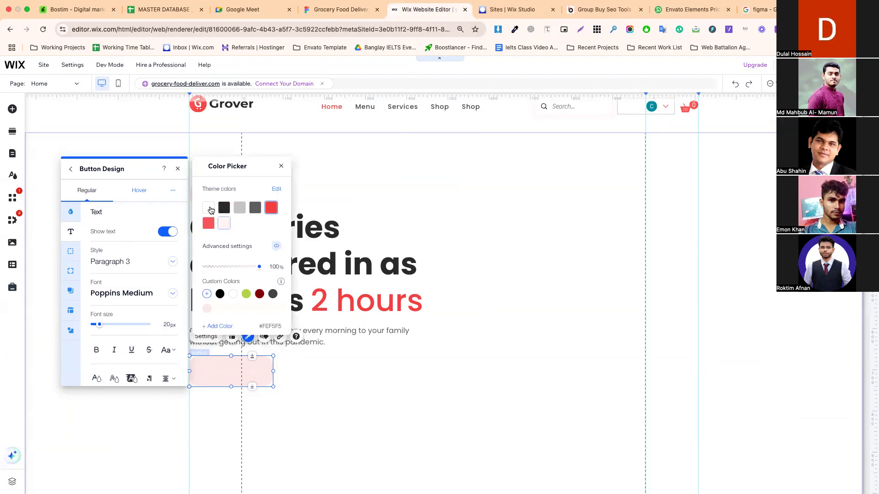
pyautogui.click(71, 211)
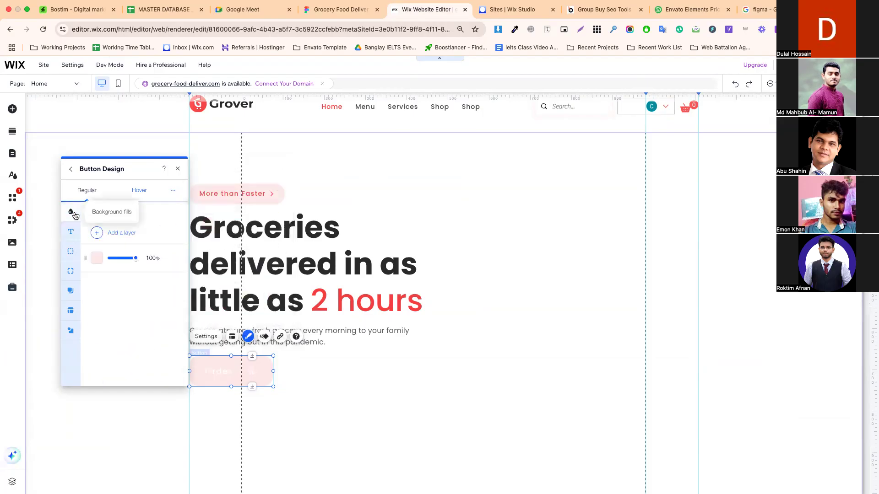
pyautogui.click(100, 258)
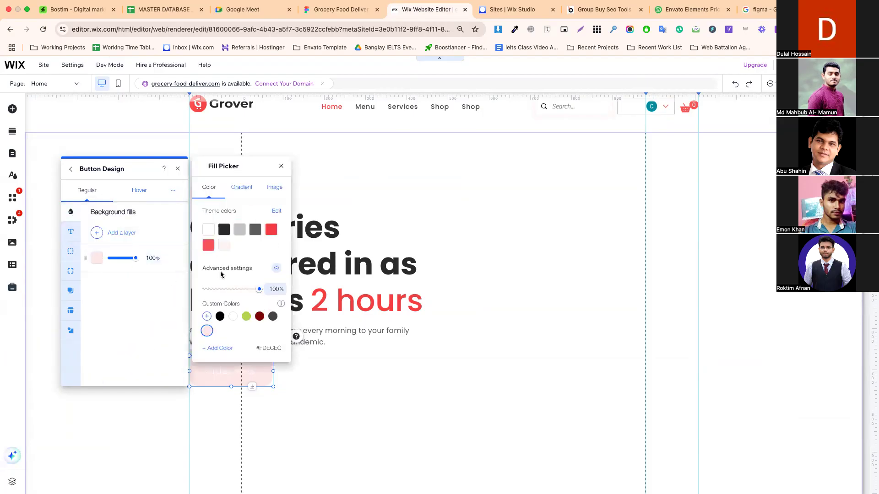
pyautogui.click(271, 229)
pyautogui.click(305, 375)
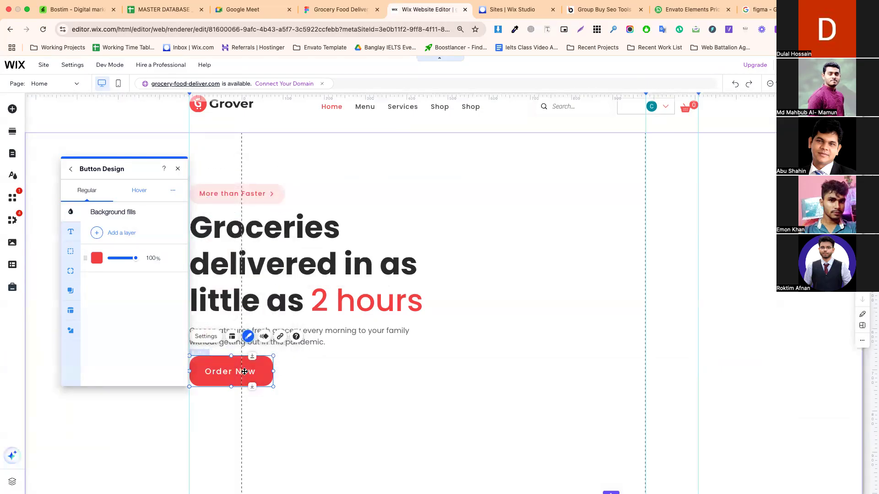
pyautogui.click(298, 370)
# Inspect the Order Now button's shape in Figma and set the Wix button's corner radius to 12 px
pyautogui.click(239, 370)
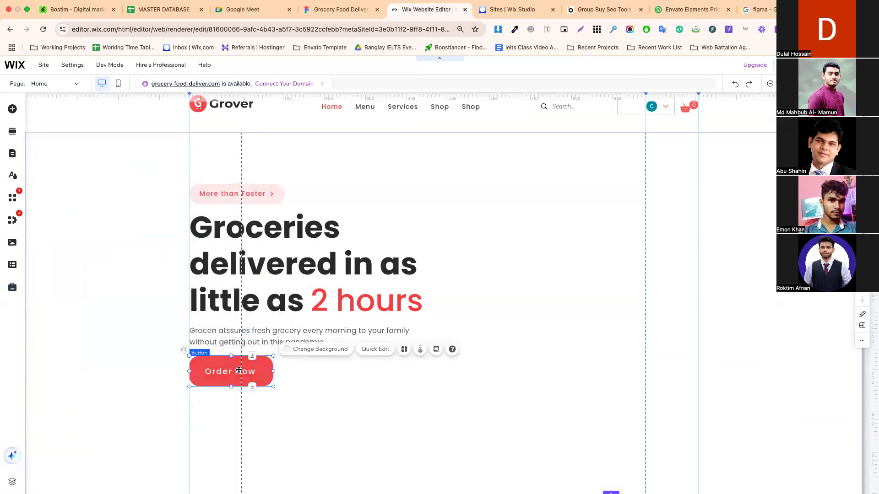
pyautogui.click(339, 9)
pyautogui.click(313, 288)
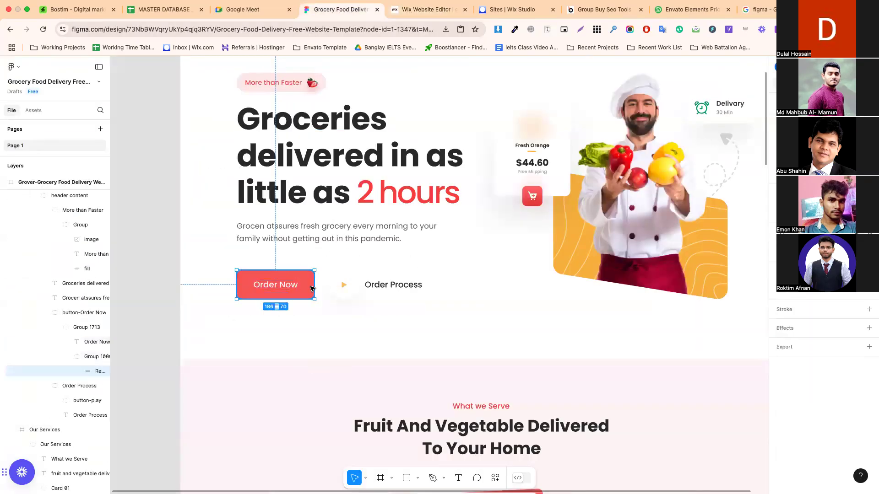
pyautogui.doubleClick(311, 289)
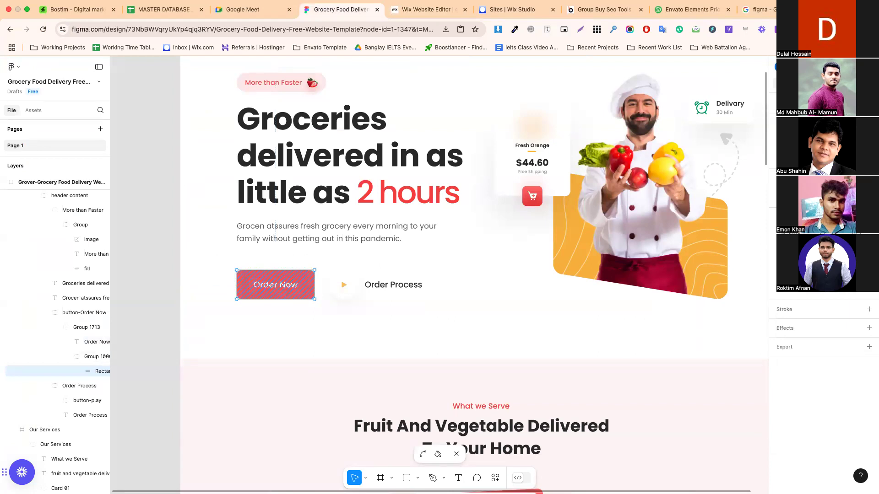
pyautogui.click(426, 10)
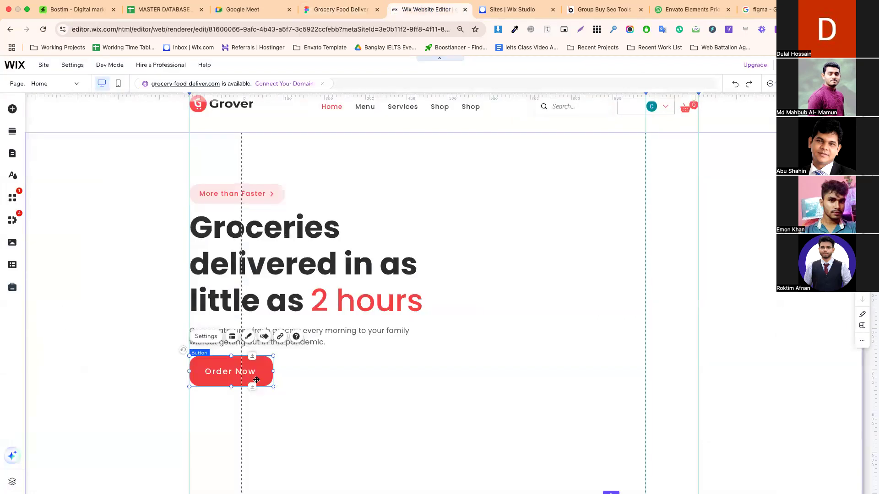
pyautogui.click(248, 337)
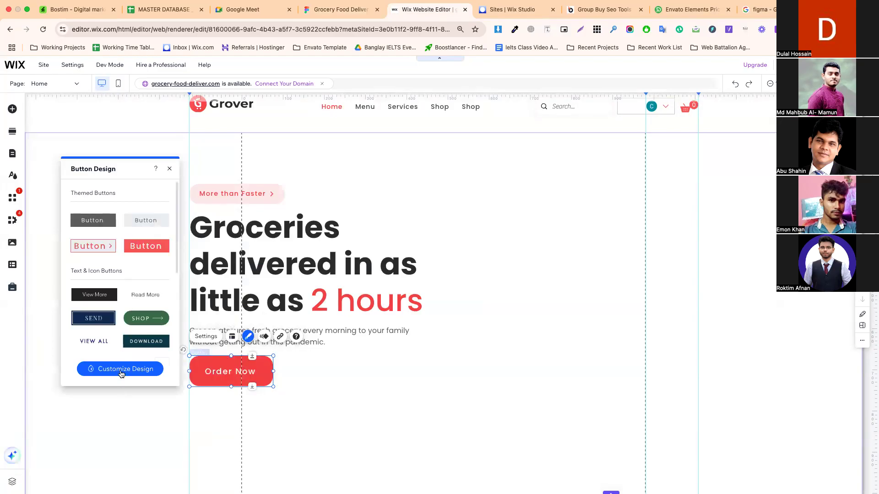
pyautogui.click(121, 368)
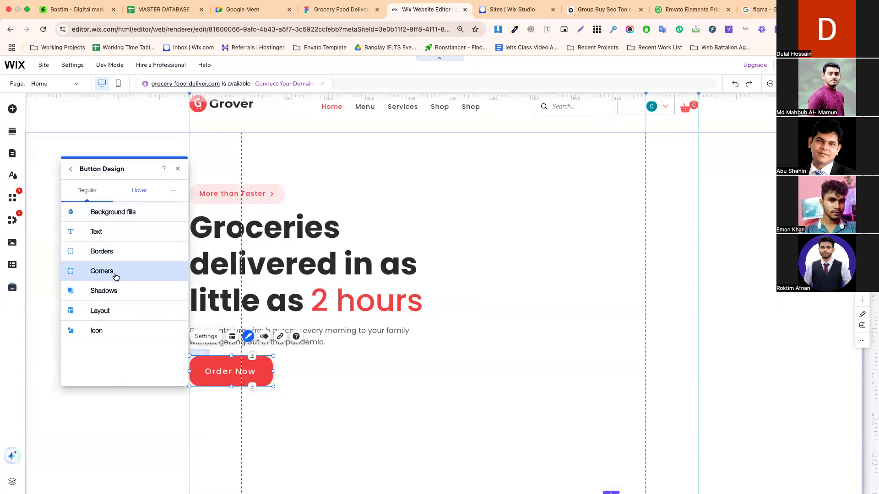
pyautogui.click(113, 272)
pyautogui.write('12')
pyautogui.press('Return')
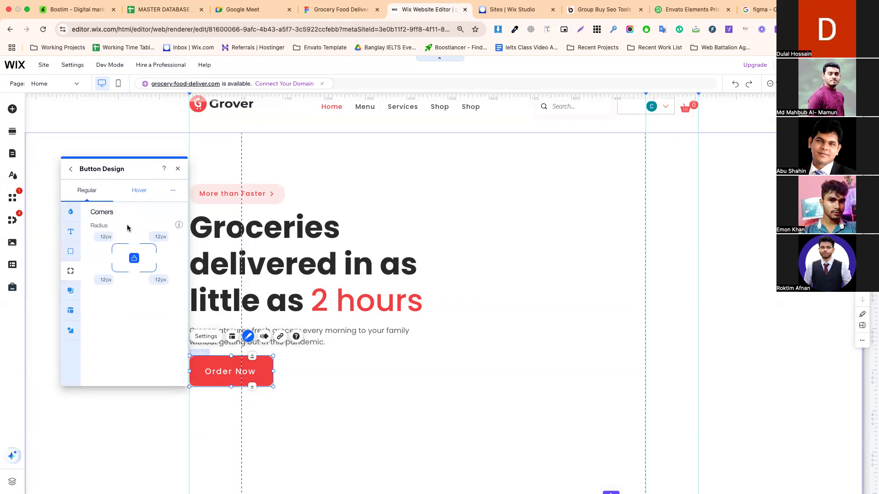
# Reduce the Order Now button's height slightly from its lower edge
pyautogui.click(243, 369)
pyautogui.moveTo(231, 386); pyautogui.dragTo(232, 381)
pyautogui.click(347, 371)
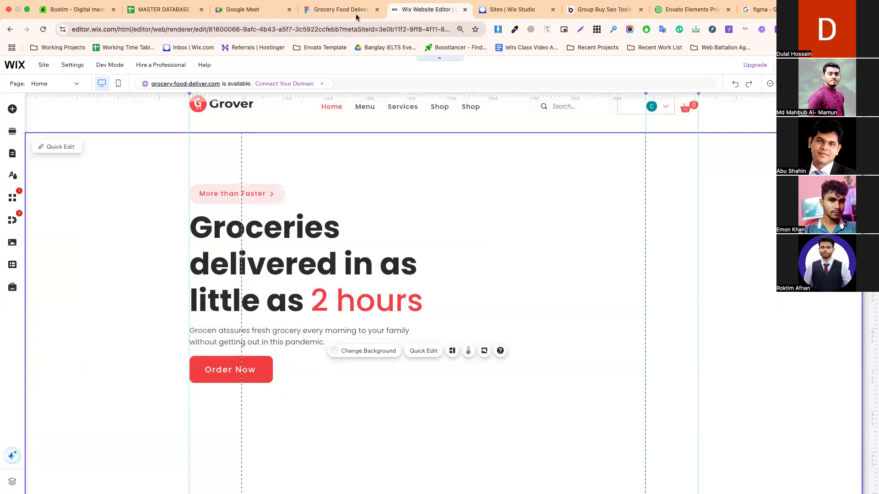
# Export the button-play group beside Order Process from Figma as a 1x PNG and add the image to the Wix hero section
pyautogui.click(341, 9)
pyautogui.click(367, 285)
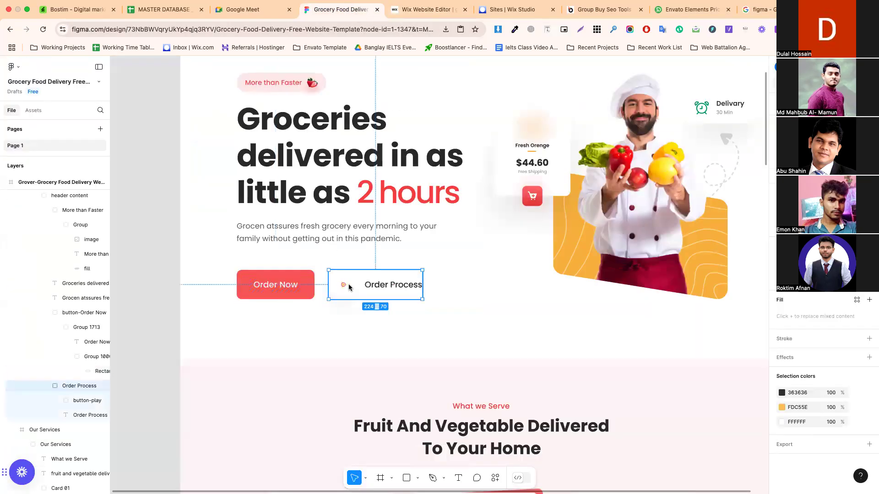
pyautogui.doubleClick(349, 288)
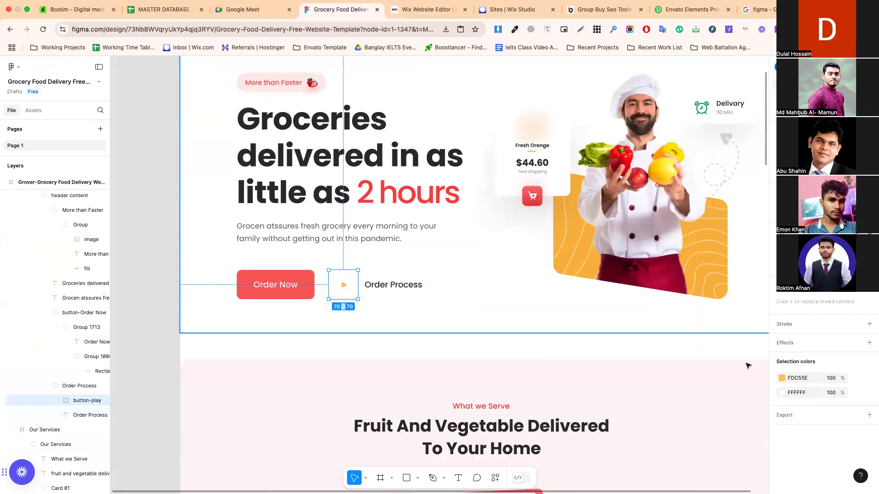
pyautogui.click(870, 415)
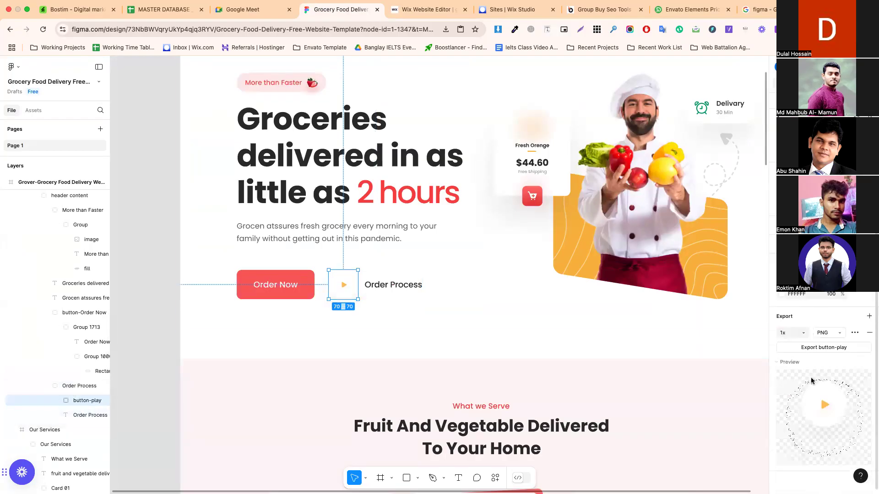
pyautogui.click(824, 348)
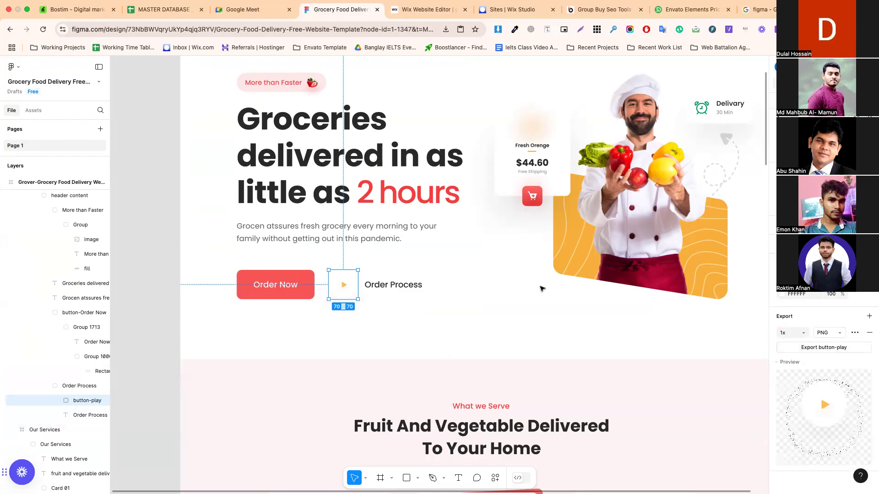
pyautogui.moveTo(773, 83); pyautogui.dragTo(423, 323)
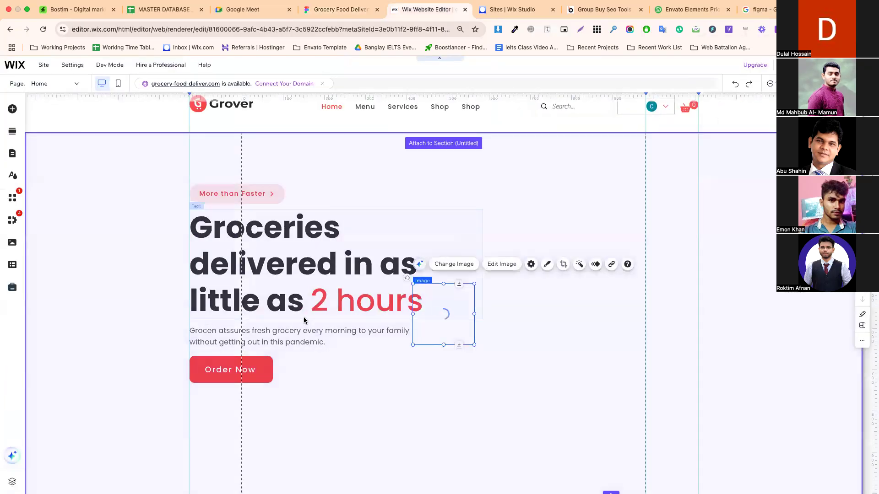
# Move the Order Now button down slightly to leave more space under the paragraph, and place the play icon beside the button
pyautogui.scroll(-2, 293, 311)
pyautogui.click(243, 318)
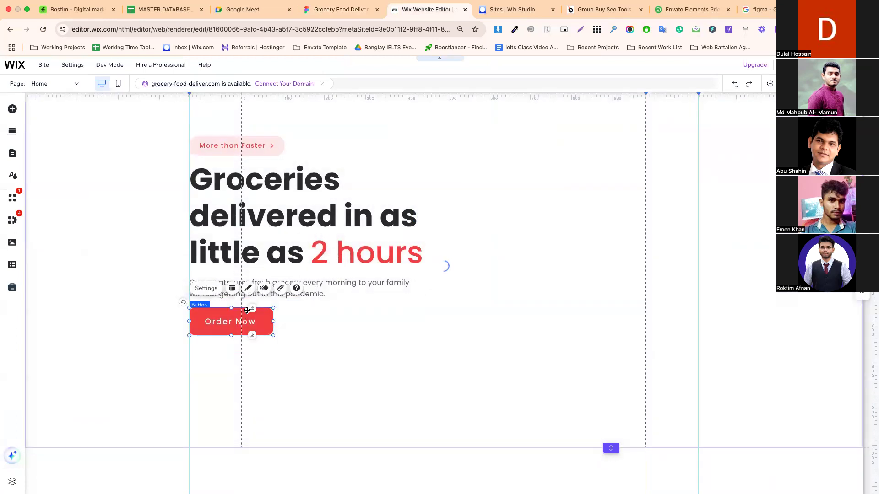
pyautogui.moveTo(251, 310); pyautogui.dragTo(250, 314)
pyautogui.click(353, 317)
pyautogui.moveTo(443, 258); pyautogui.dragTo(300, 323)
pyautogui.click(392, 322)
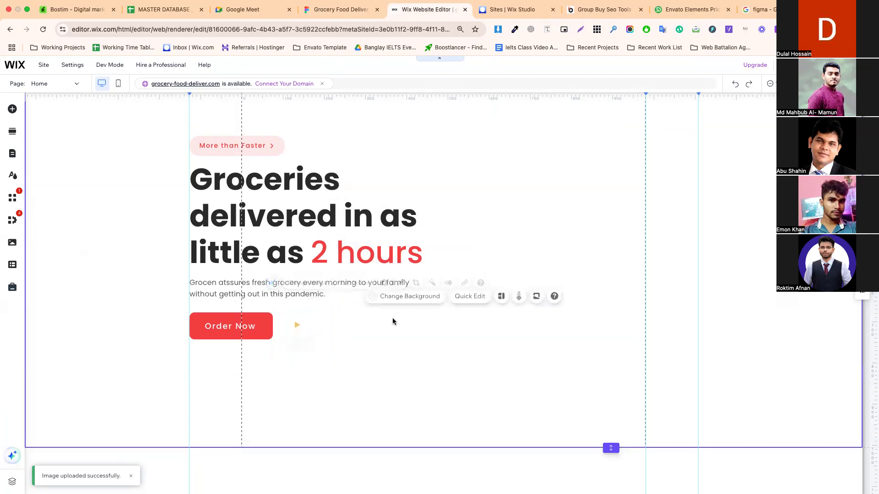
# Copy the "Order Process" text from Figma, paste it into the Wix hero section, and place it beside the play icon
pyautogui.click(341, 9)
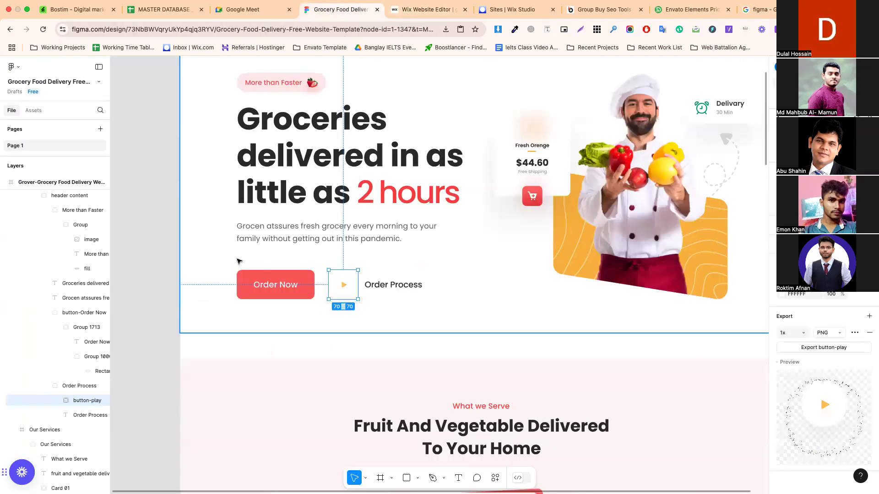
pyautogui.doubleClick(393, 285)
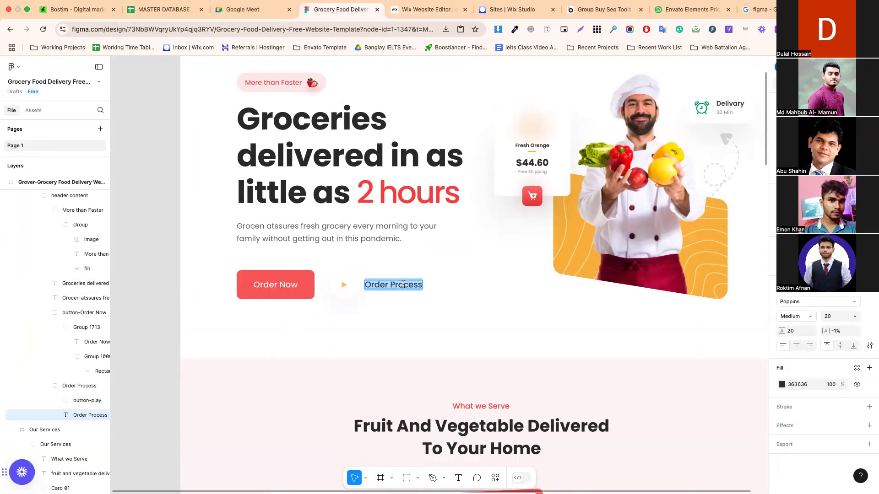
pyautogui.click(426, 9)
pyautogui.click(339, 9)
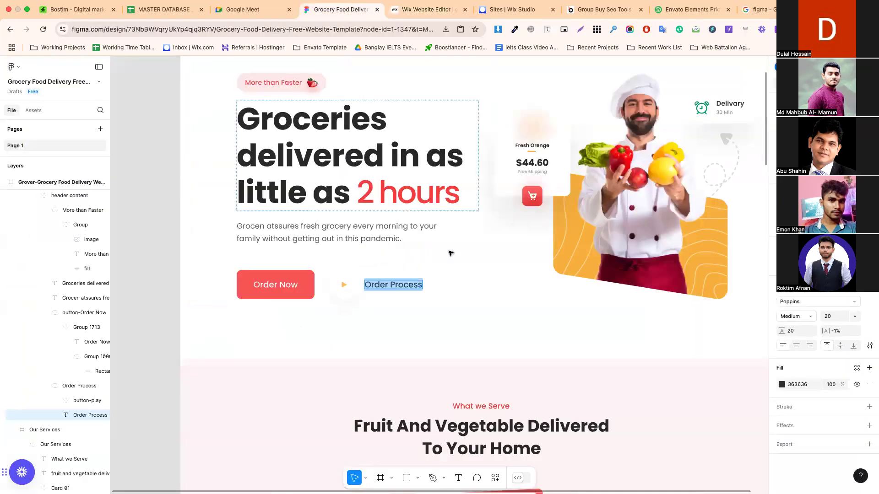
pyautogui.rightClick(400, 284)
pyautogui.click(416, 288)
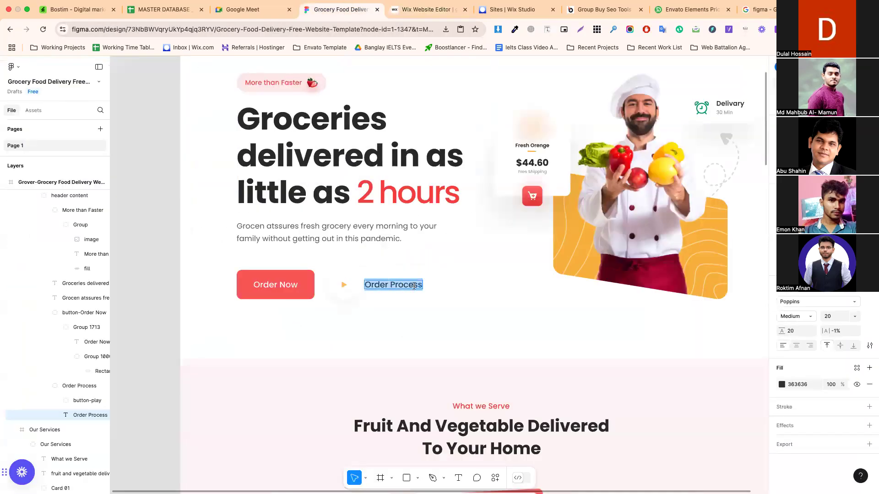
pyautogui.click(424, 8)
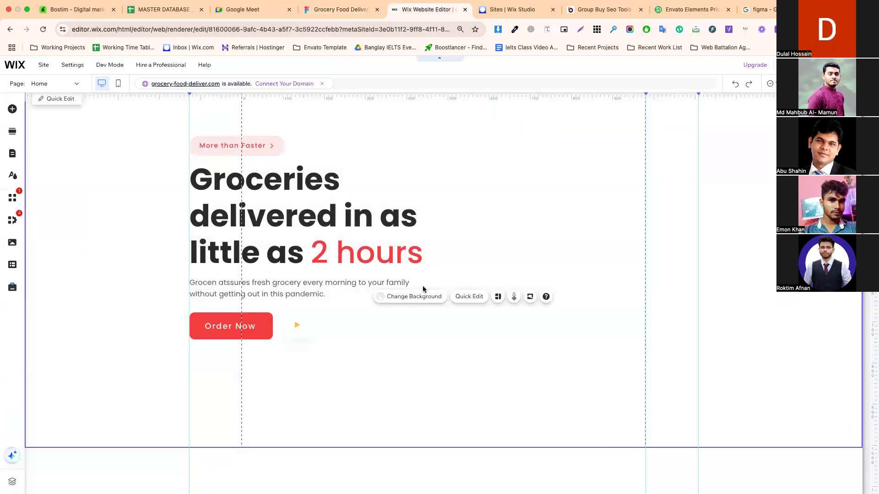
pyautogui.rightClick(363, 323)
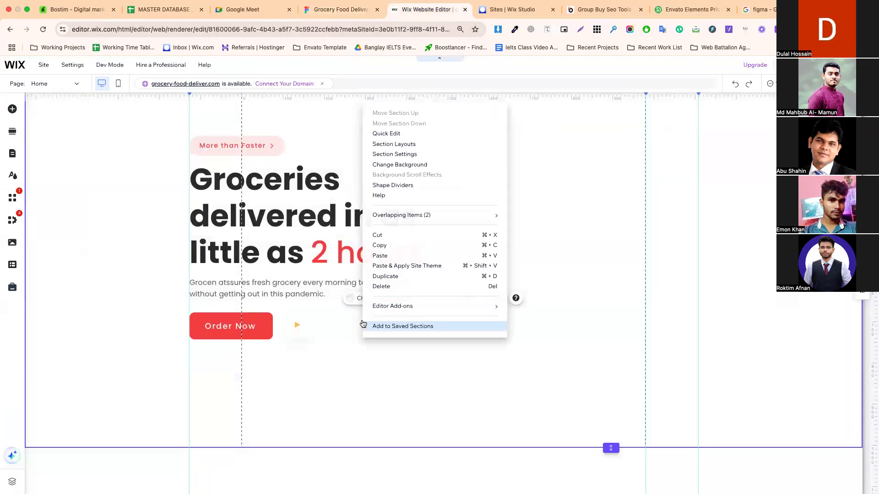
pyautogui.click(330, 352)
pyautogui.hotkey('ctrl', 'v')
pyautogui.moveTo(413, 266); pyautogui.dragTo(359, 331)
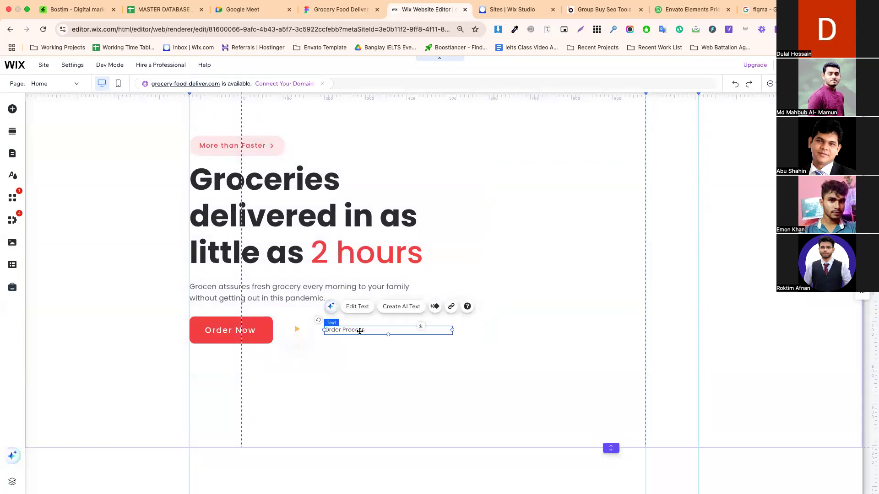
# Match the Order Process text to Figma with Poppins Medium at 20 px and the dark theme color #2E2E2E
pyautogui.doubleClick(360, 331)
pyautogui.click(341, 9)
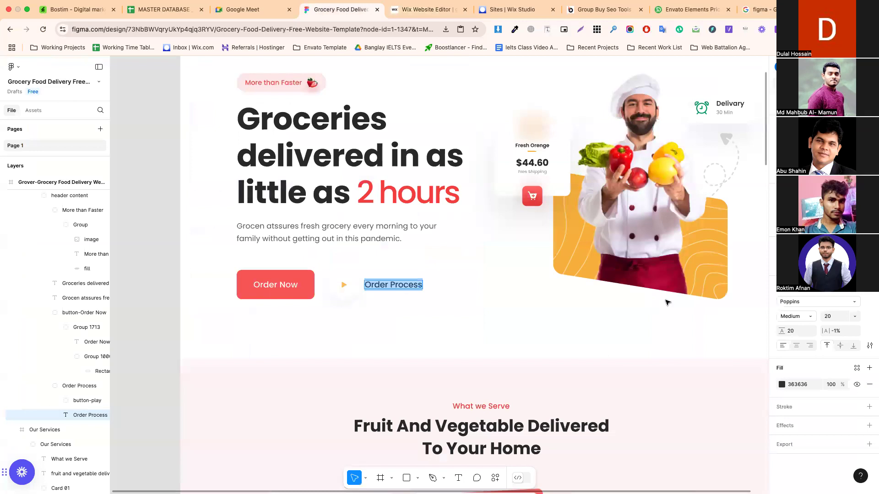
pyautogui.click(426, 10)
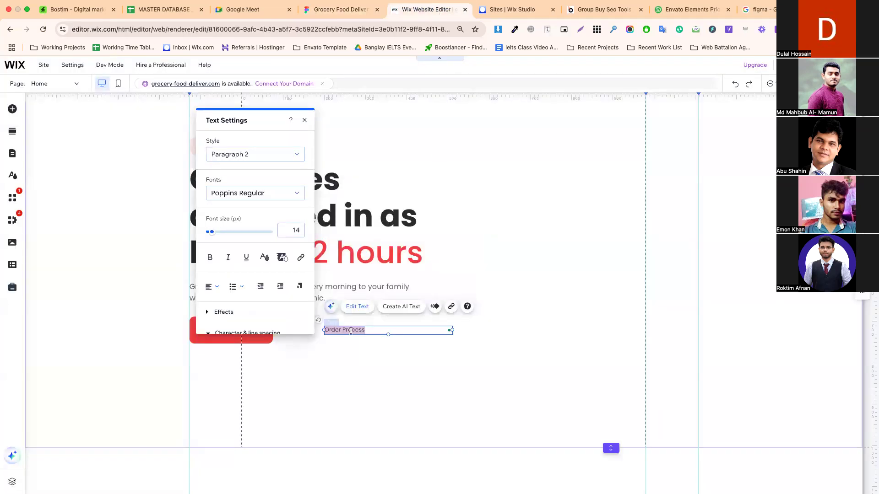
pyautogui.click(270, 192)
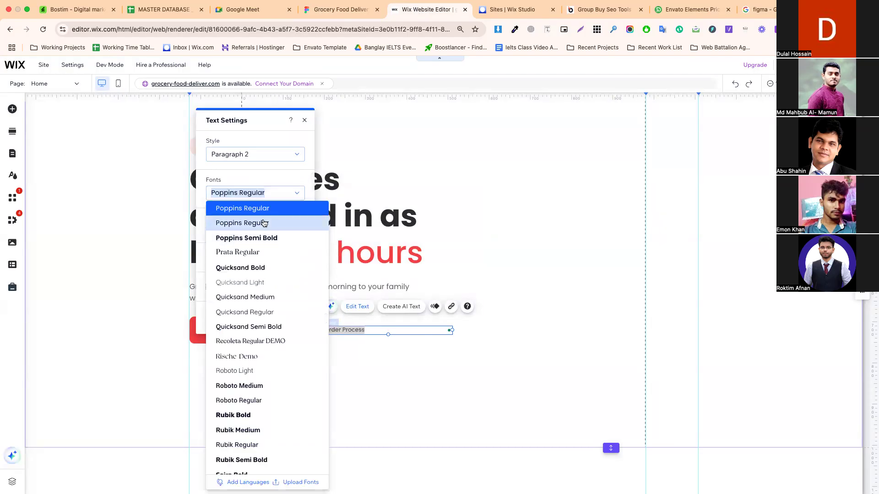
pyautogui.scroll(2, 259, 229)
pyautogui.click(255, 236)
pyautogui.click(295, 232)
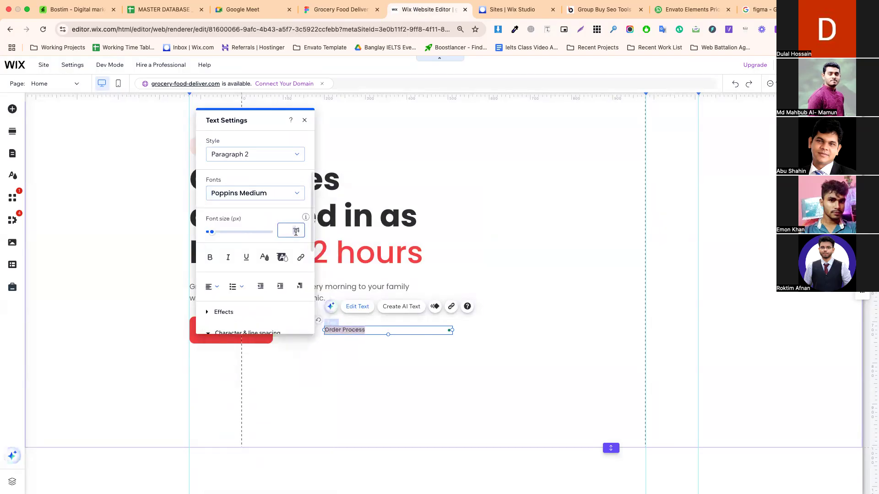
pyautogui.write('20')
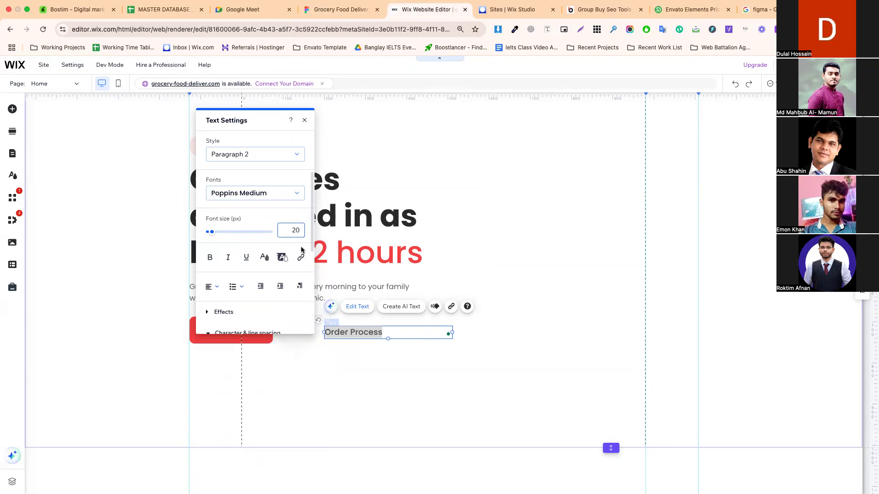
pyautogui.click(268, 258)
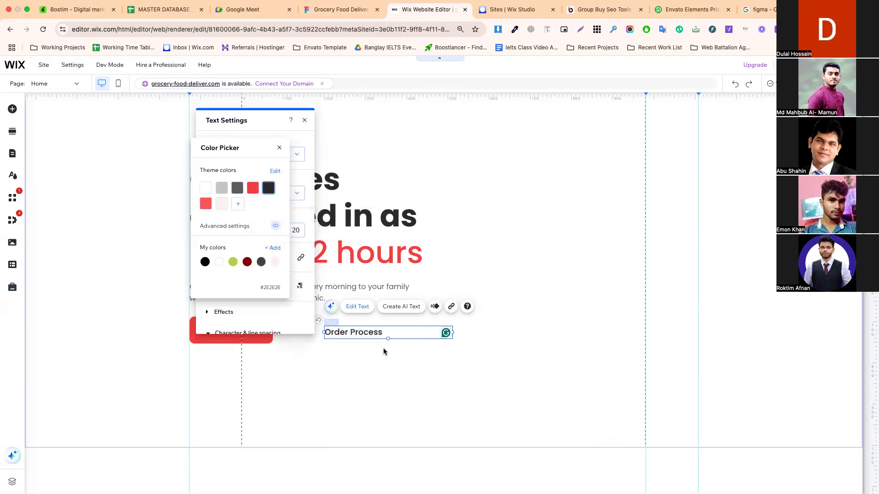
pyautogui.click(337, 346)
# Narrow the Order Process text box and move it closer to the play icon
pyautogui.click(344, 333)
pyautogui.moveTo(344, 332); pyautogui.dragTo(343, 331)
pyautogui.moveTo(446, 330); pyautogui.dragTo(420, 330)
pyautogui.click(485, 326)
# Export the Header Image group from Figma as a 1x PNG and add Header Image.png to the Wix hero beside the heading
pyautogui.click(339, 9)
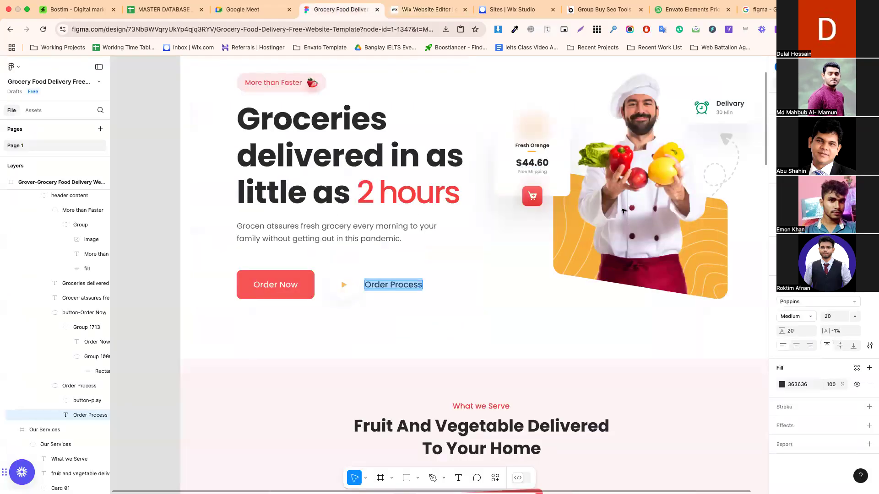
pyautogui.scroll(3, 634, 220)
pyautogui.click(643, 230)
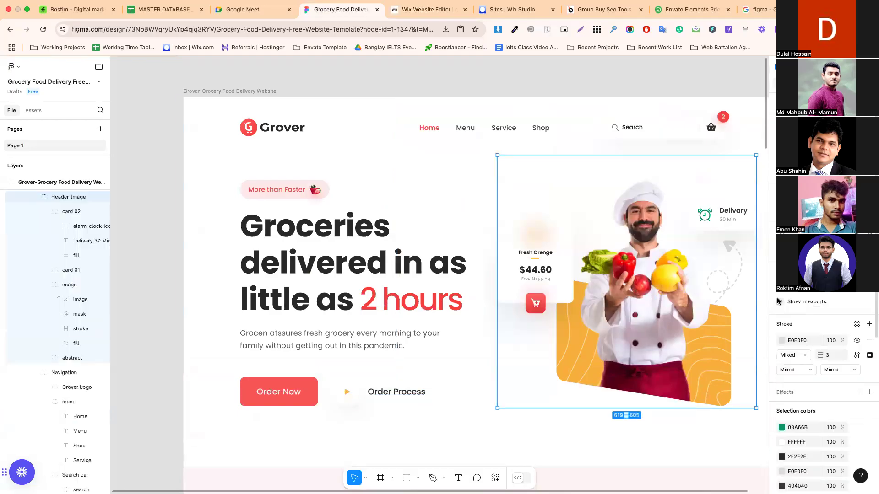
pyautogui.scroll(-5, 777, 302)
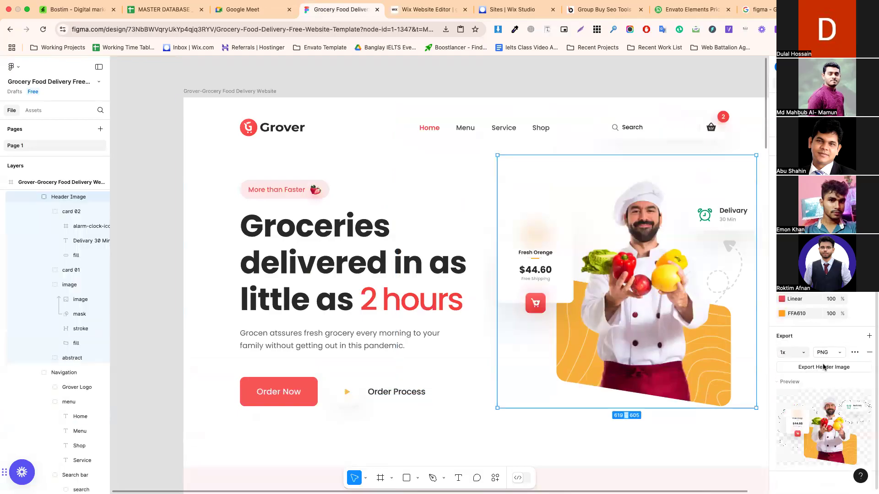
pyautogui.click(823, 370)
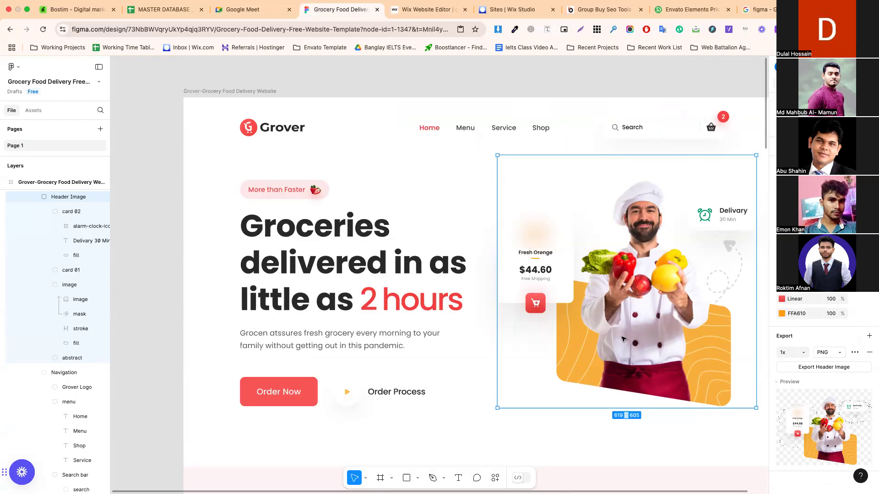
pyautogui.click(418, 20)
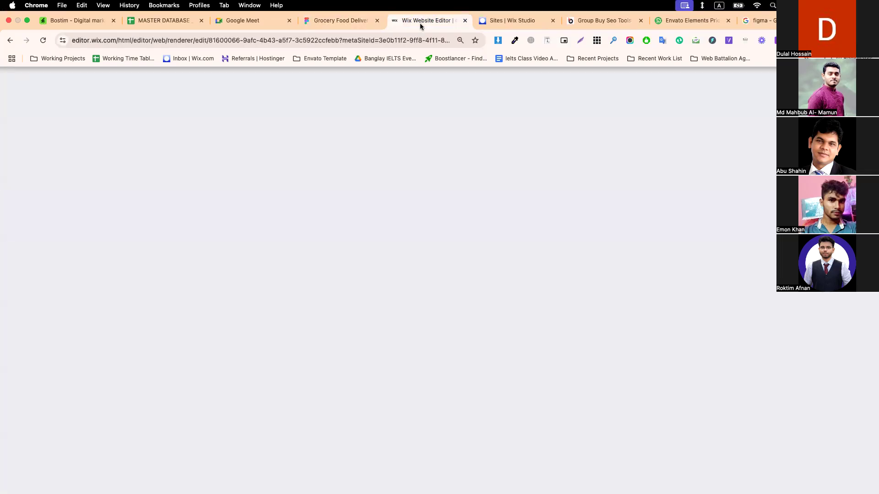
pyautogui.click(498, 29)
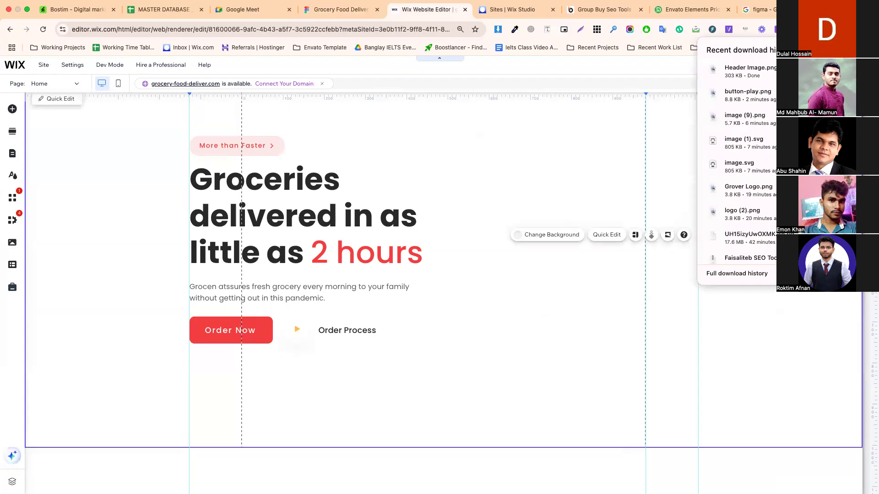
pyautogui.moveTo(750, 72); pyautogui.dragTo(622, 193)
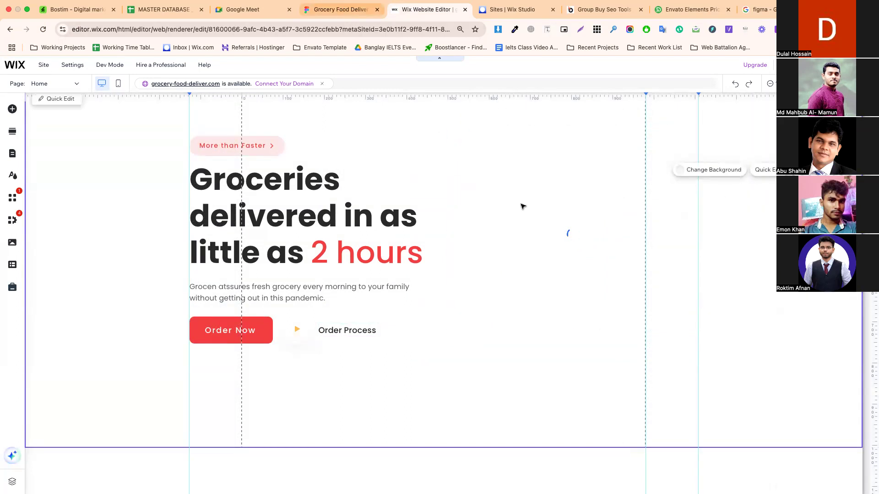
# Compare with the Figma header, then enlarge the chef image in Wix from its lower-left corner and position it beside the hero text
pyautogui.click(340, 9)
pyautogui.click(489, 334)
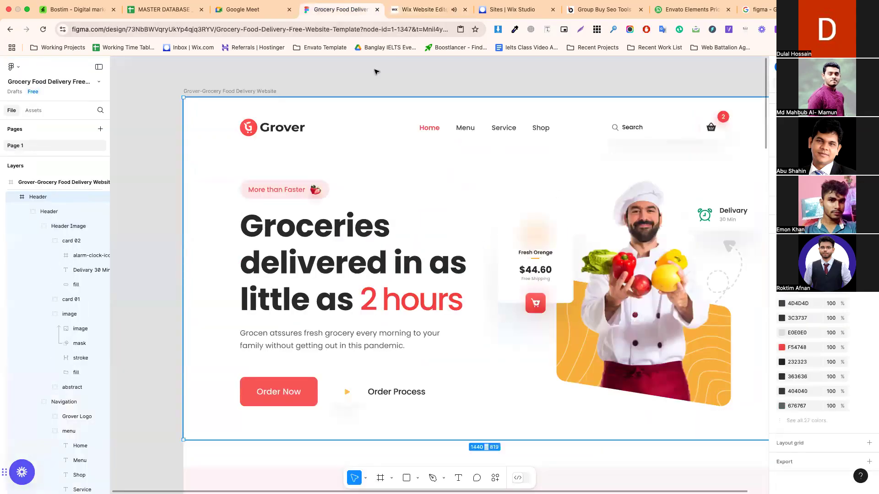
pyautogui.click(425, 9)
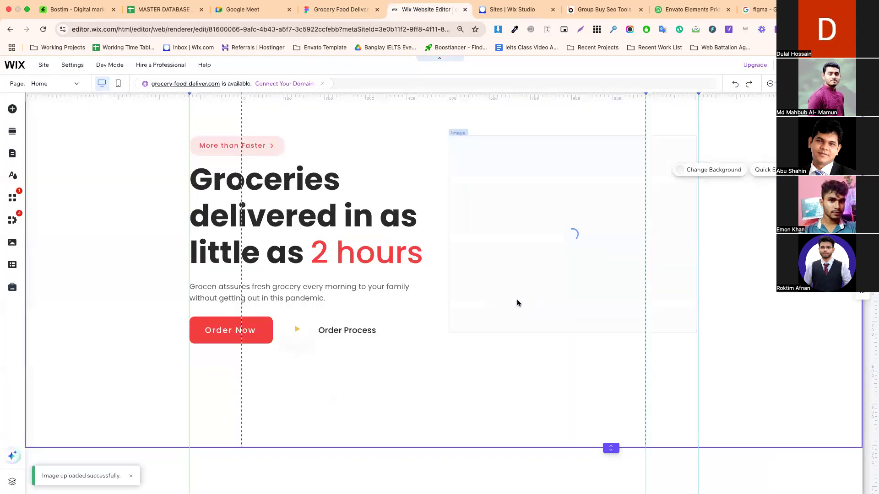
pyautogui.click(497, 294)
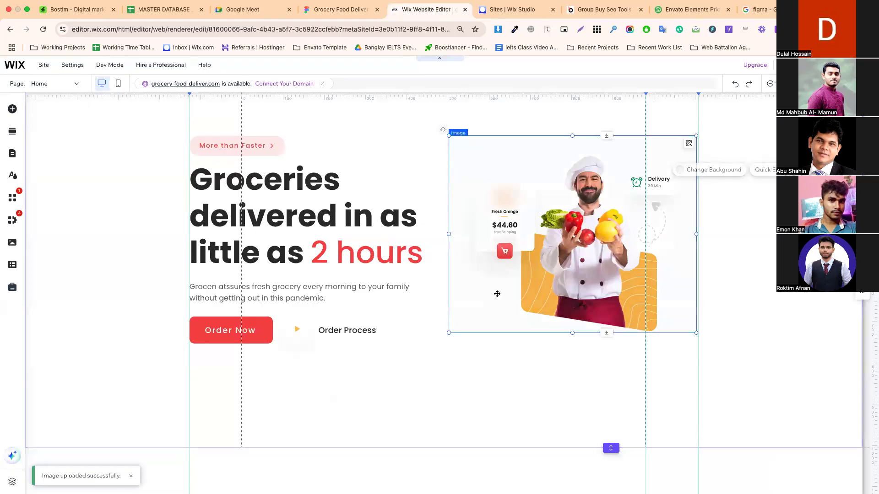
pyautogui.moveTo(449, 333); pyautogui.dragTo(431, 347)
pyautogui.moveTo(568, 291); pyautogui.dragTo(575, 283)
pyautogui.moveTo(445, 348); pyautogui.dragTo(421, 367)
pyautogui.click(736, 205)
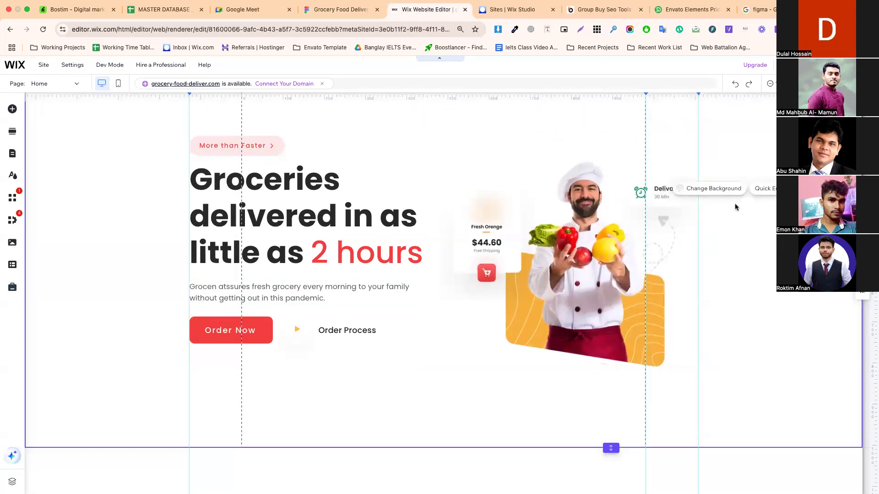
pyautogui.scroll(2, 735, 204)
pyautogui.moveTo(574, 260); pyautogui.dragTo(574, 256)
pyautogui.click(741, 284)
# Reduce the hero section's height slightly from its lower edge and add a blank section below it
pyautogui.scroll(-2, 579, 341)
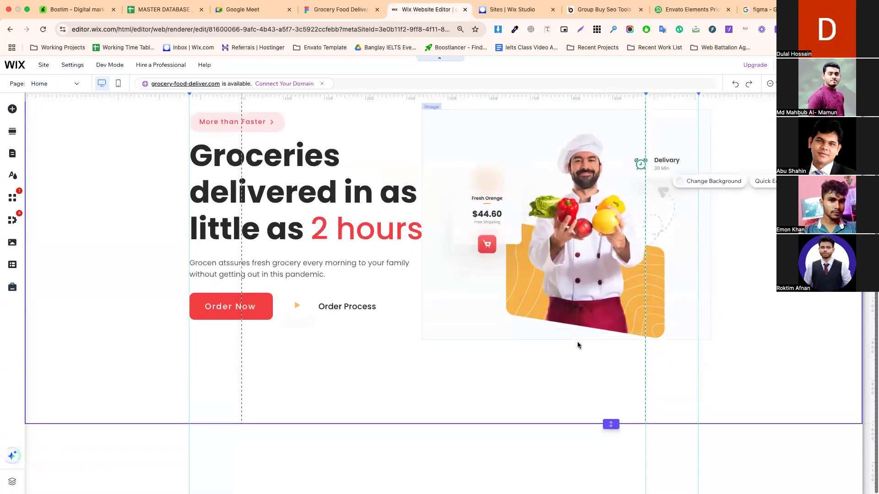
pyautogui.moveTo(611, 422); pyautogui.dragTo(611, 404)
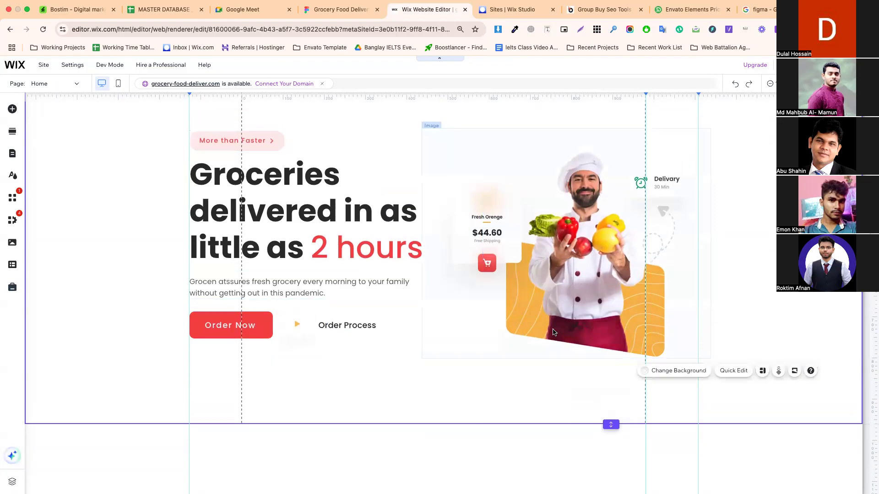
pyautogui.click(447, 425)
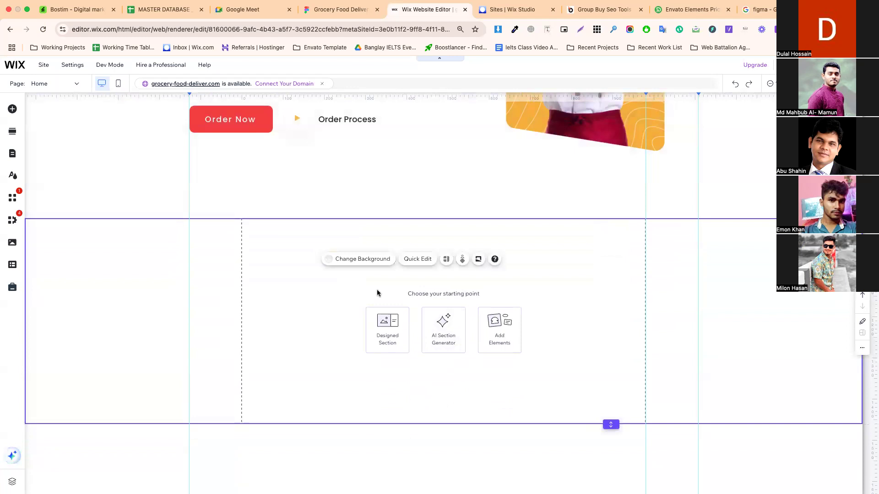
# Examine in Figma how the header image's product card and chef picture are layered and grouped
pyautogui.click(343, 10)
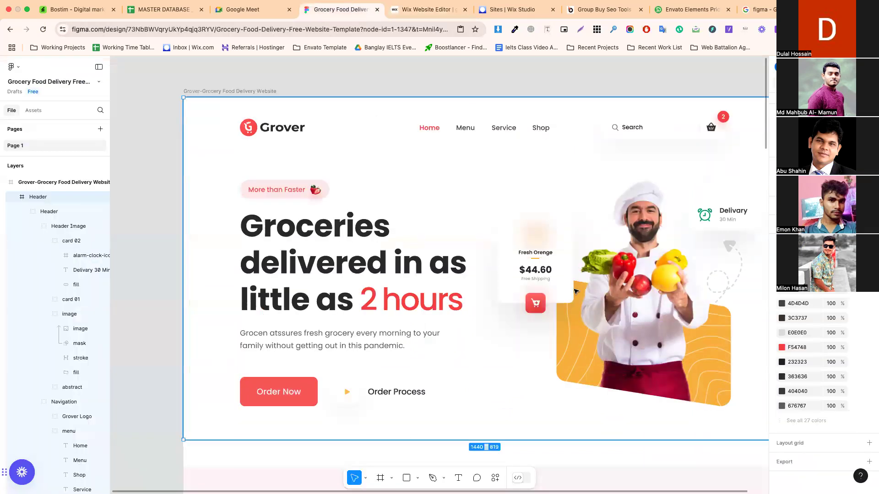
pyautogui.doubleClick(565, 279)
pyautogui.doubleClick(564, 279)
pyautogui.doubleClick(557, 278)
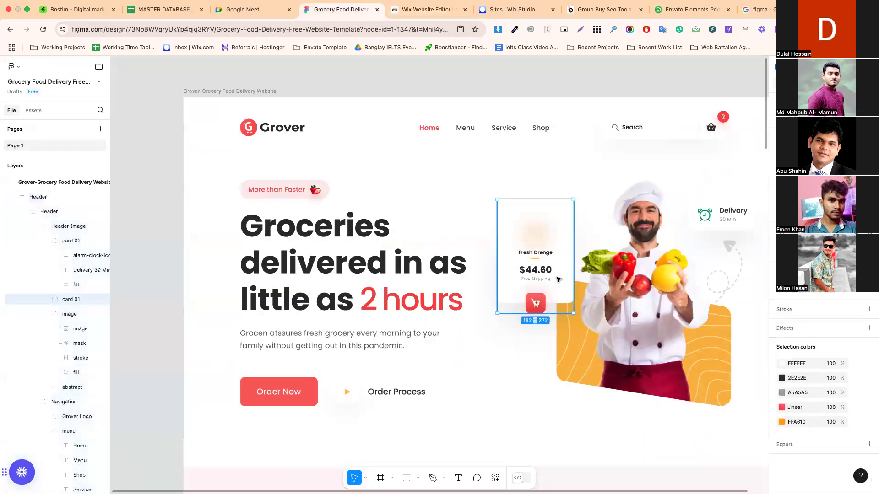
pyautogui.doubleClick(539, 255)
pyautogui.doubleClick(540, 255)
pyautogui.click(543, 232)
pyautogui.click(559, 251)
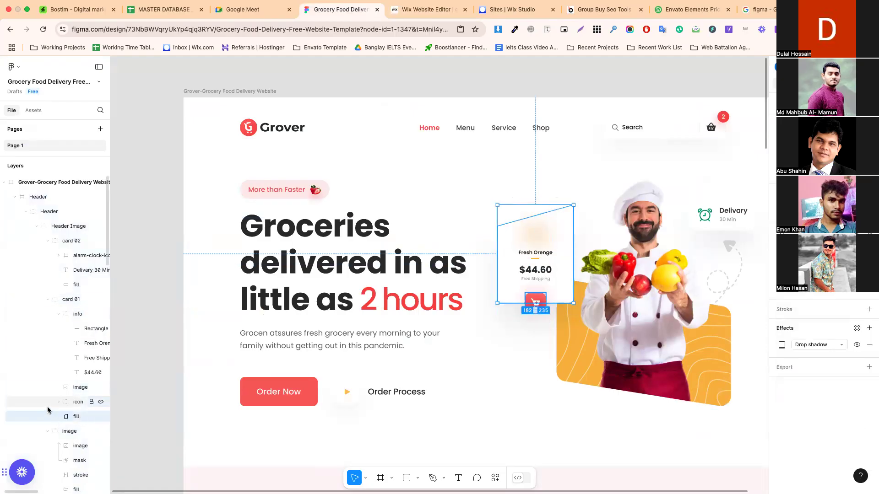
pyautogui.scroll(-2, 69, 348)
pyautogui.click(46, 341)
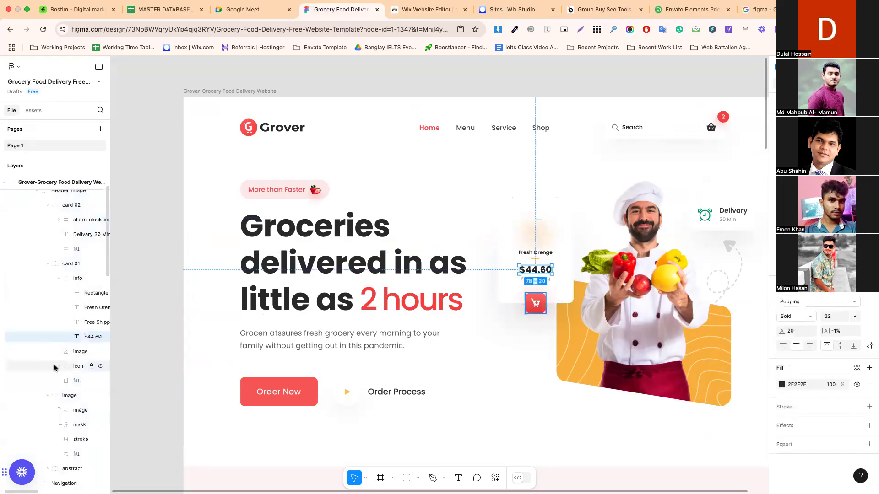
pyautogui.scroll(-4, 78, 316)
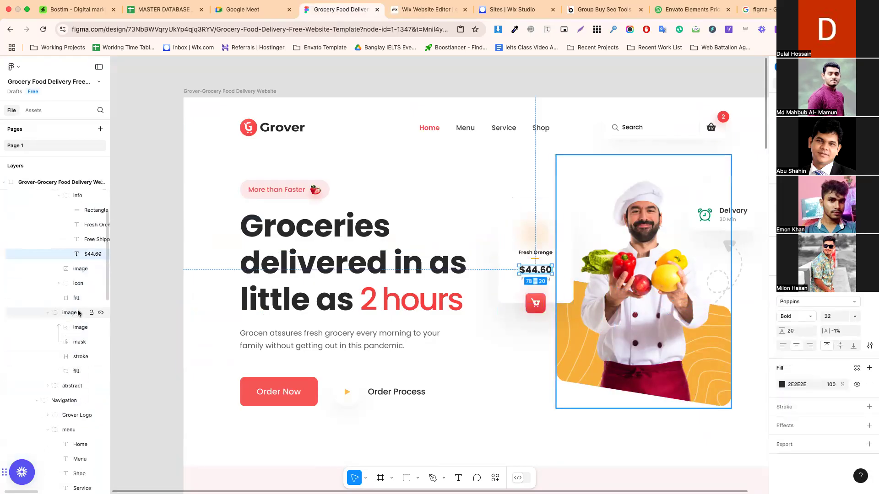
pyautogui.click(78, 312)
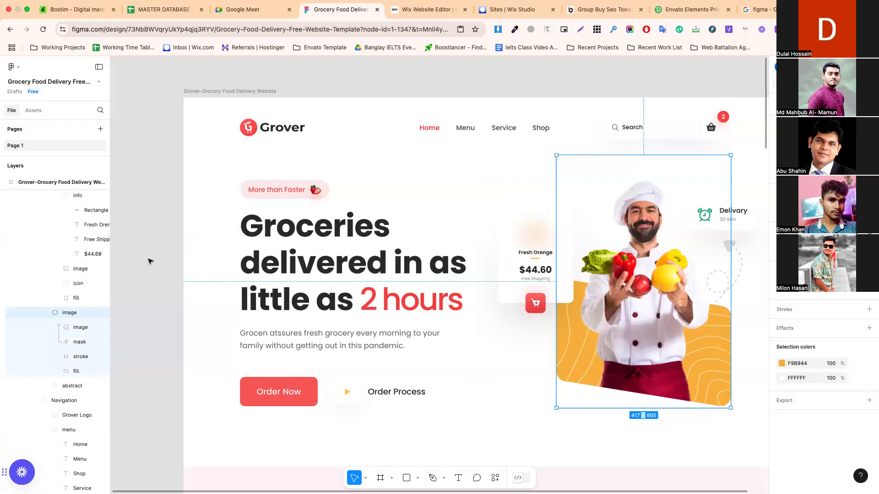
# Widen the layer list and examine which info, image, icon and fill layers make up card 01 in the Header Image group
pyautogui.scroll(-1, 108, 261)
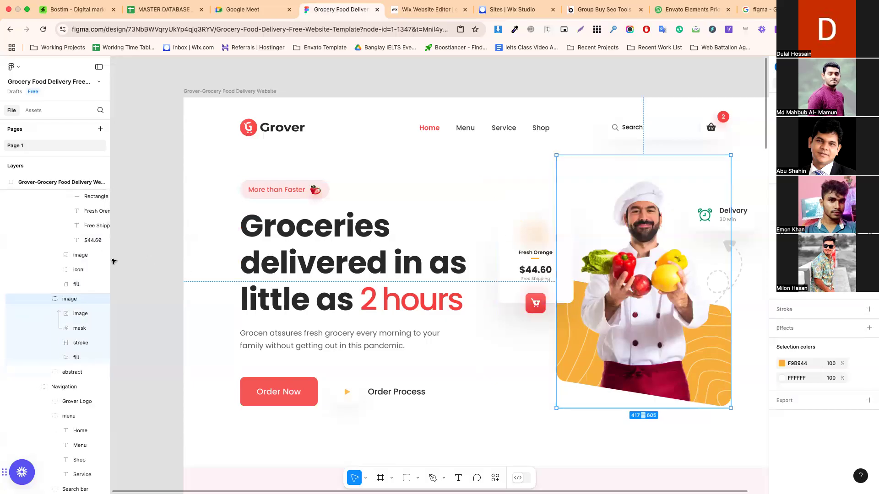
pyautogui.moveTo(110, 259); pyautogui.dragTo(207, 259)
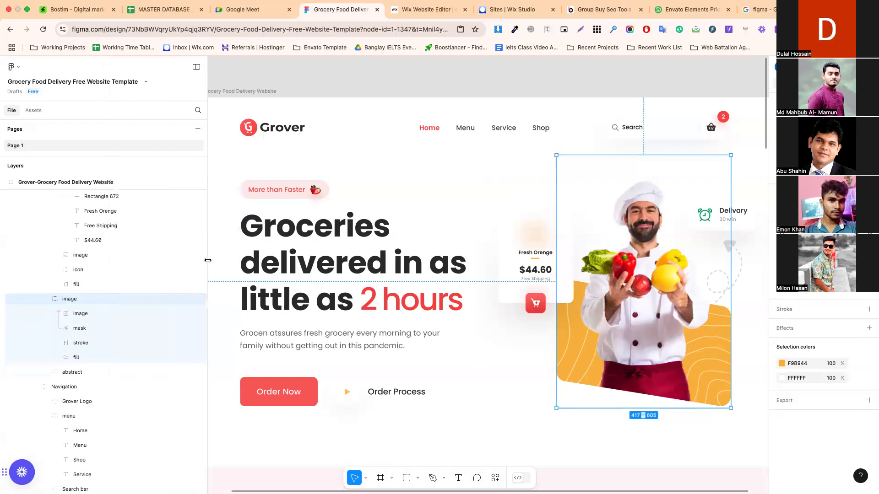
pyautogui.scroll(3, 118, 275)
pyautogui.click(78, 312)
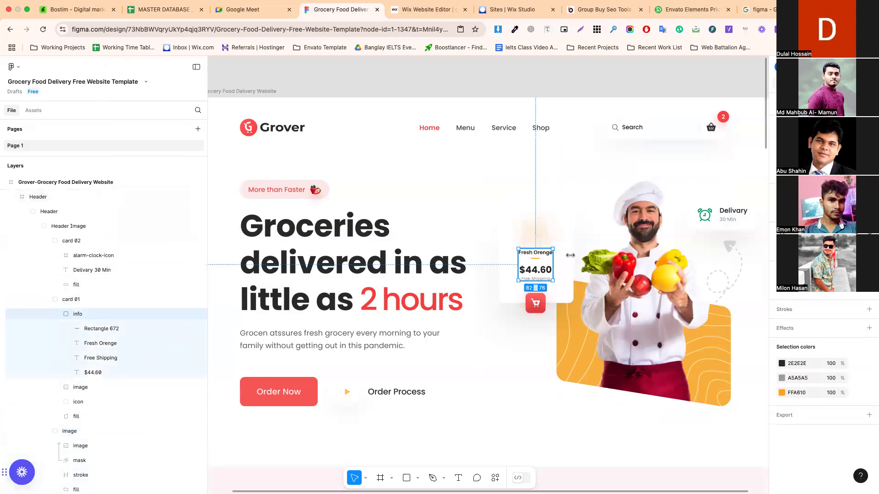
pyautogui.click(113, 387)
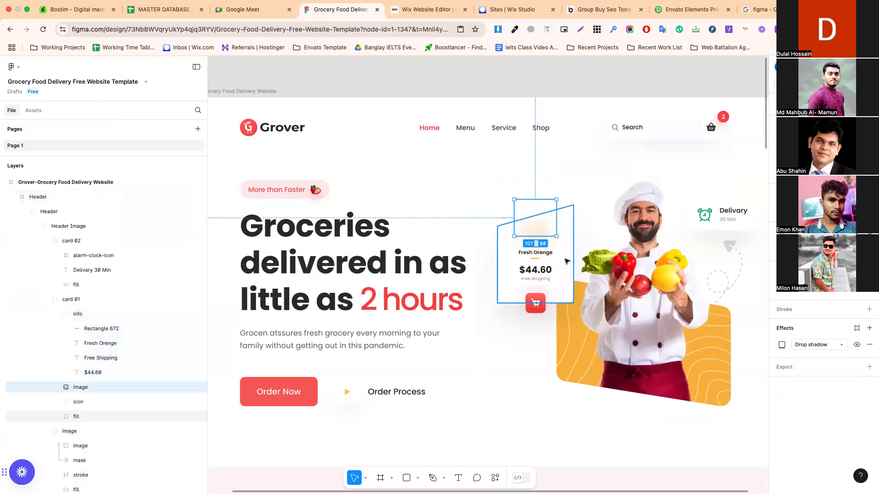
pyautogui.click(91, 416)
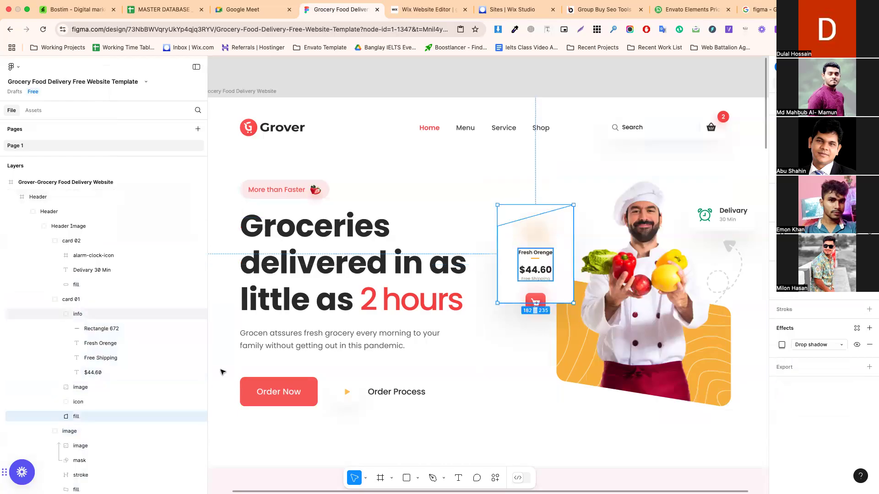
pyautogui.click(82, 404)
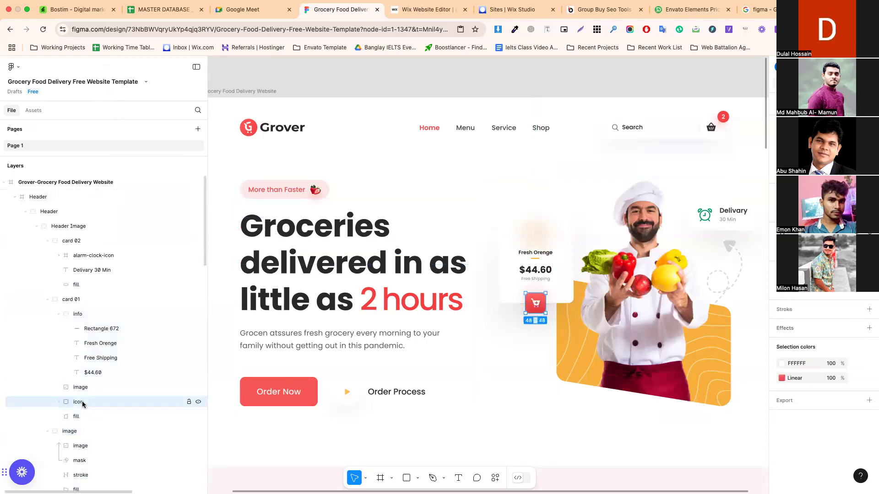
pyautogui.click(77, 299)
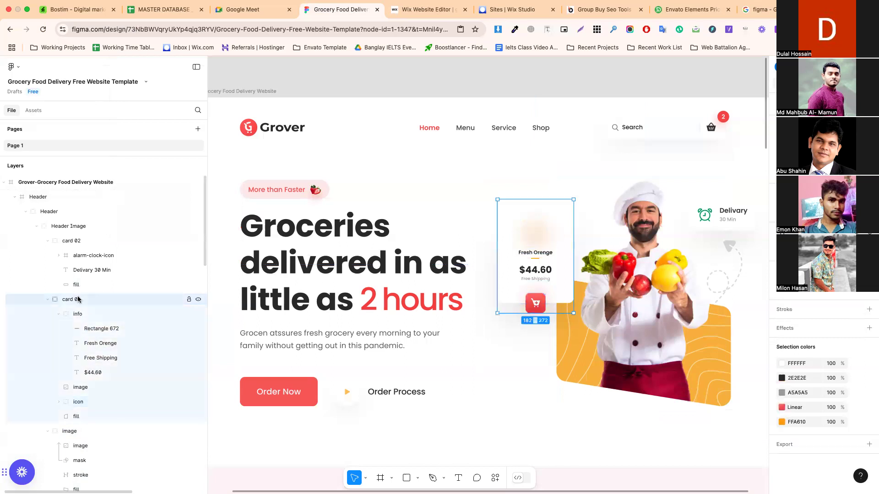
pyautogui.click(60, 314)
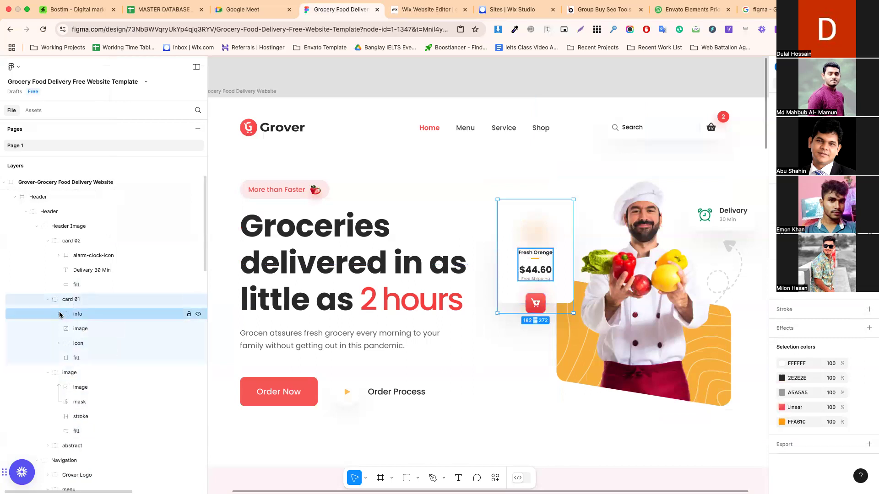
pyautogui.click(58, 314)
pyautogui.click(59, 314)
pyautogui.click(59, 344)
pyautogui.click(59, 344)
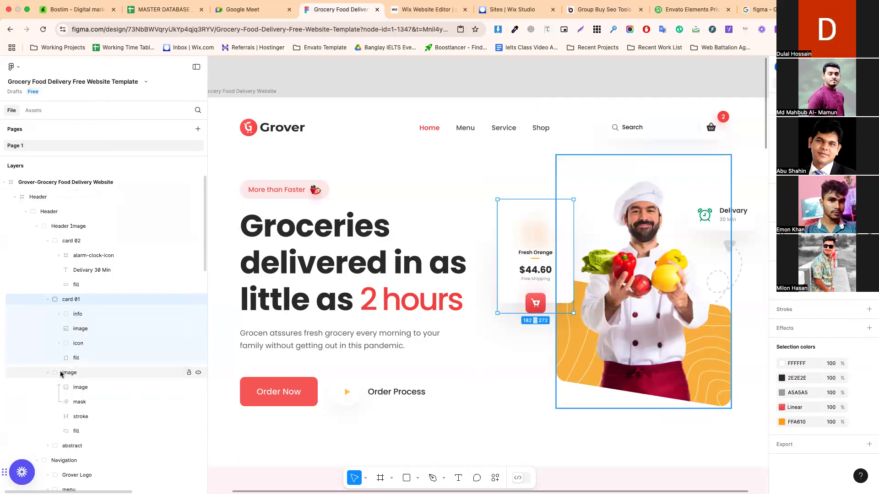
# Check card 01's info, image, icon and fill layers, and ungroup card 01
pyautogui.click(81, 316)
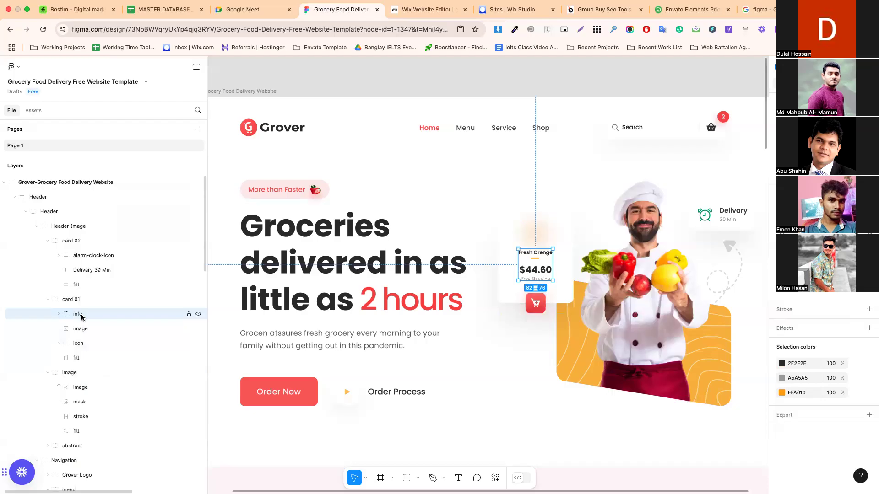
pyautogui.keyDown('shift'); pyautogui.click(83, 329); pyautogui.keyUp('shift')
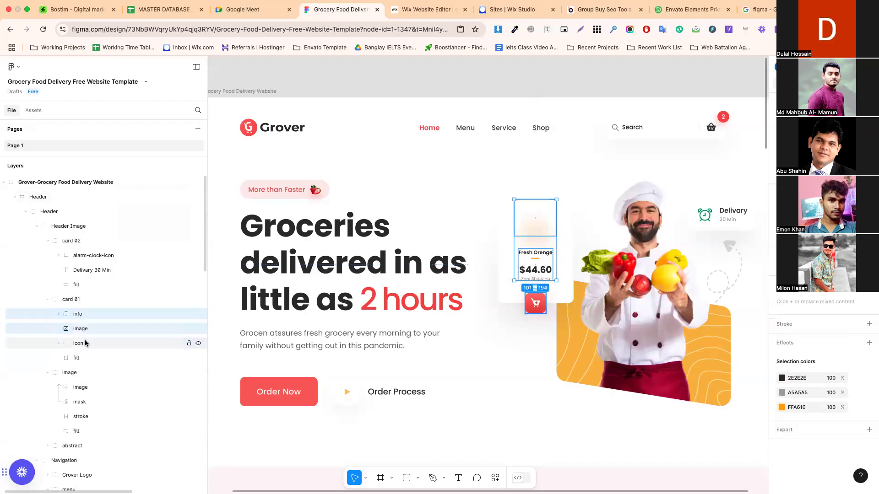
pyautogui.click(82, 343)
pyautogui.keyDown('shift'); pyautogui.click(83, 362); pyautogui.keyUp('shift')
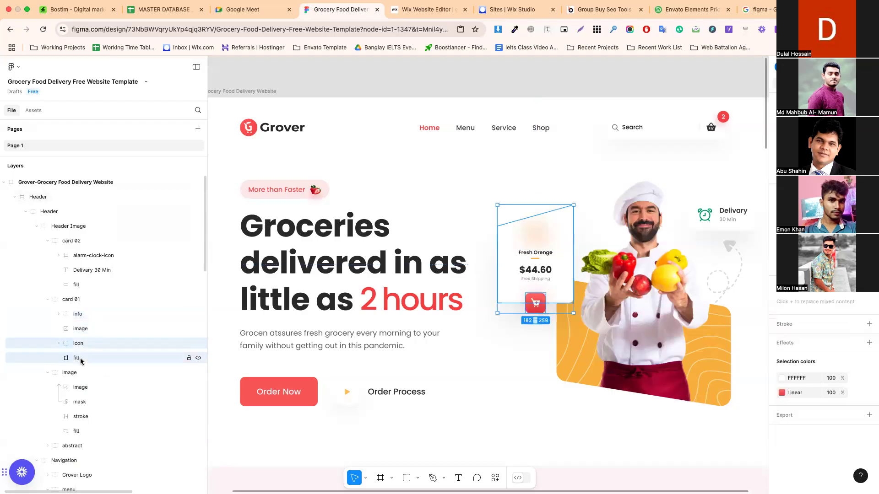
pyautogui.keyDown('shift'); pyautogui.click(82, 319); pyautogui.keyUp('shift')
pyautogui.click(71, 300)
pyautogui.rightClick(80, 302)
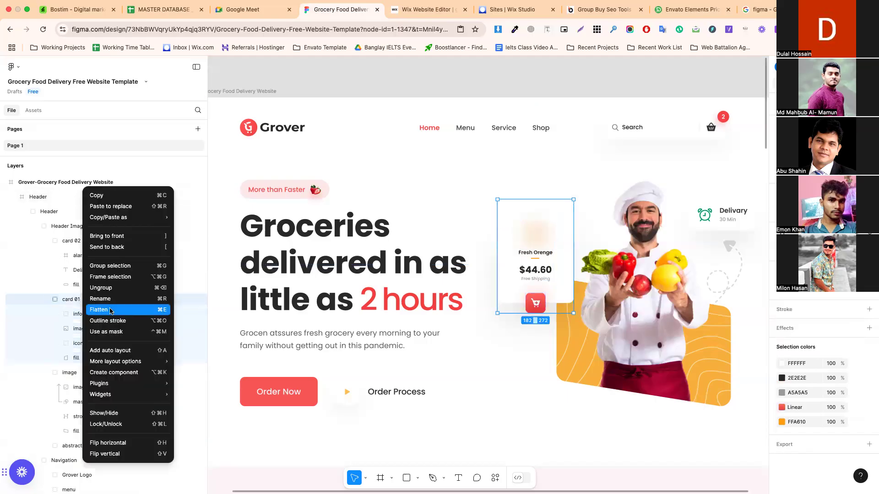
pyautogui.click(112, 288)
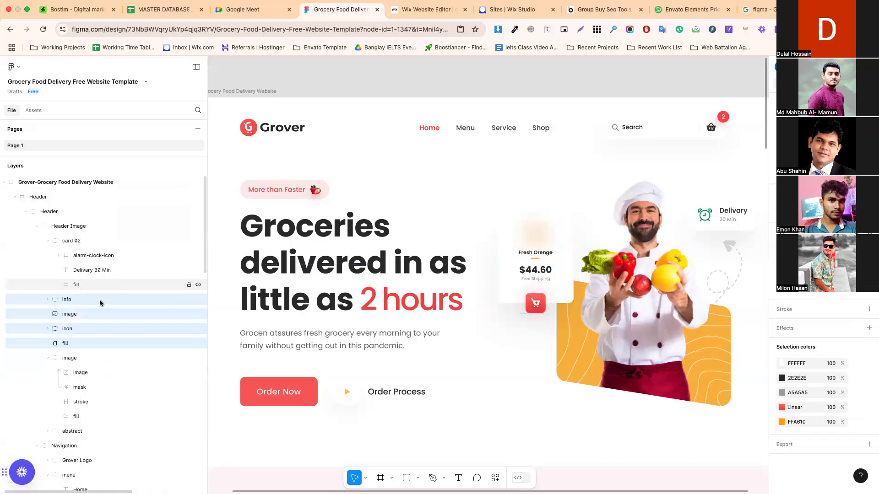
# Select the product card's loose info, image, icon and fill layers and combine them into a new group
pyautogui.click(32, 371)
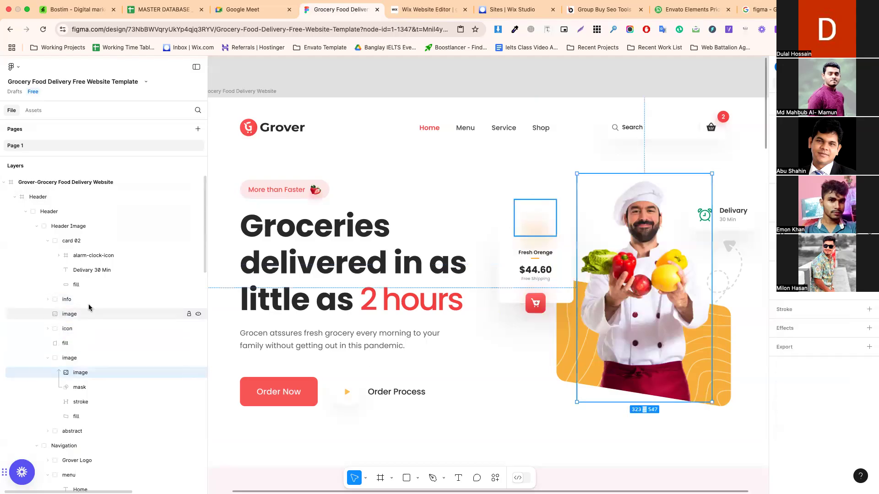
pyautogui.click(525, 248)
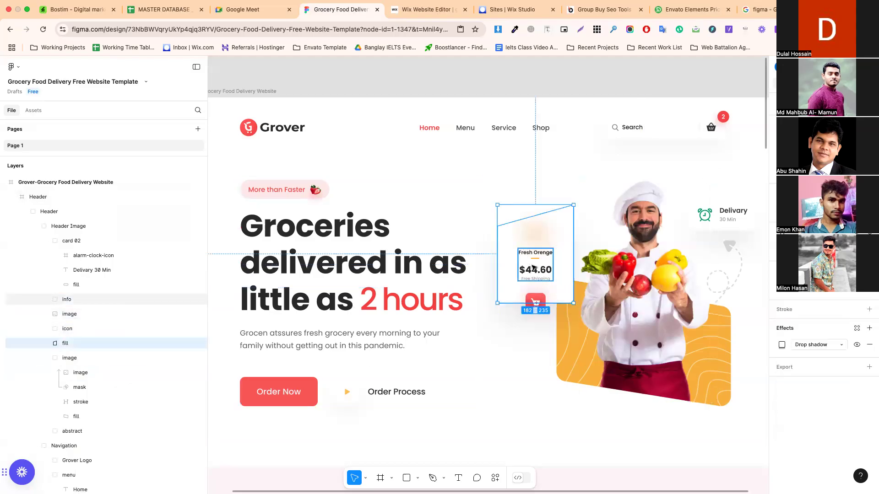
pyautogui.click(525, 248)
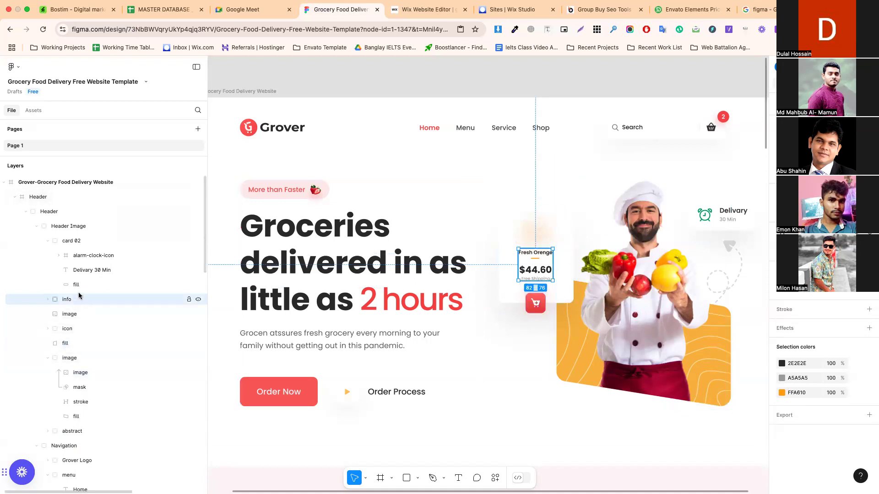
pyautogui.keyDown('shift'); pyautogui.click(76, 314); pyautogui.keyUp('shift')
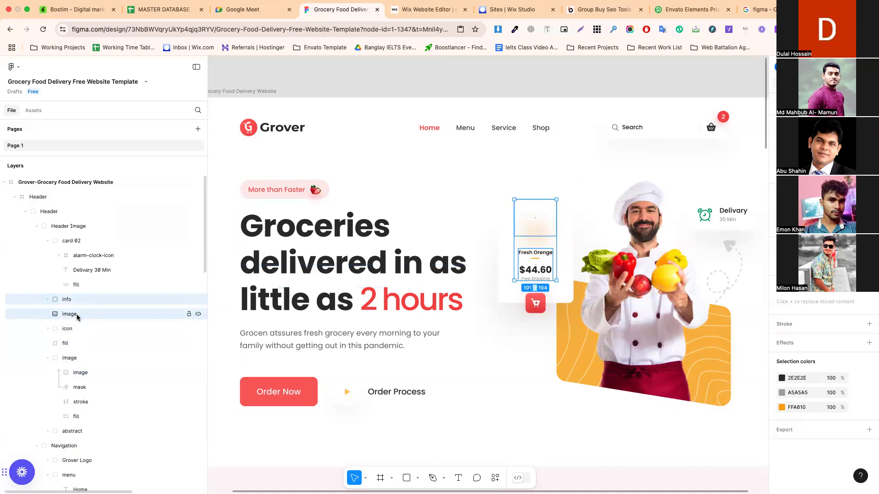
pyautogui.keyDown('shift'); pyautogui.click(75, 330); pyautogui.keyUp('shift')
pyautogui.keyDown('shift'); pyautogui.click(73, 339); pyautogui.keyUp('shift')
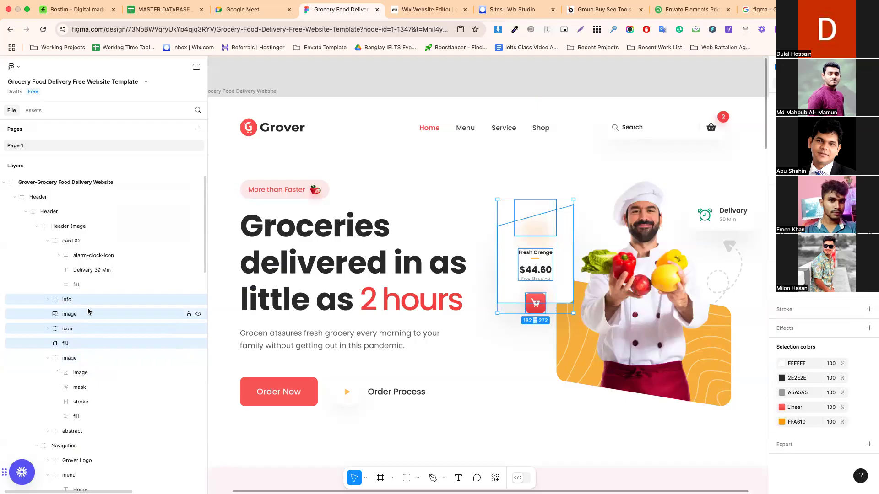
pyautogui.press('super+g')
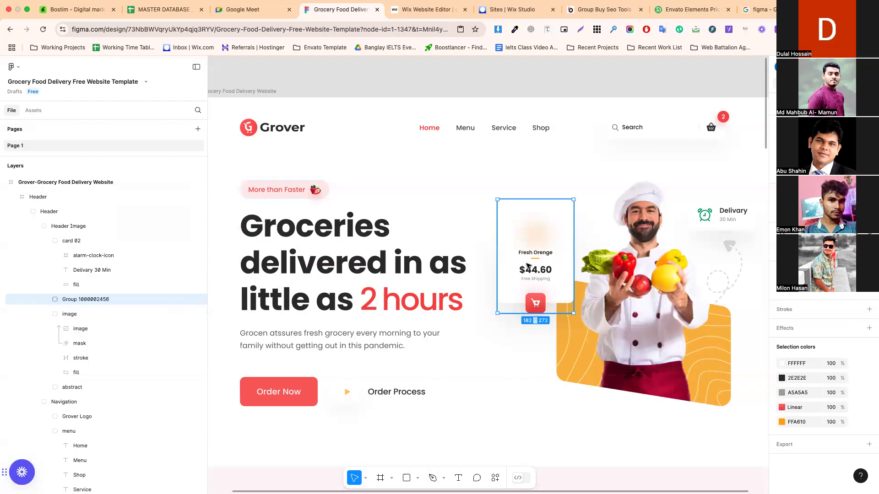
pyautogui.doubleClick(91, 299)
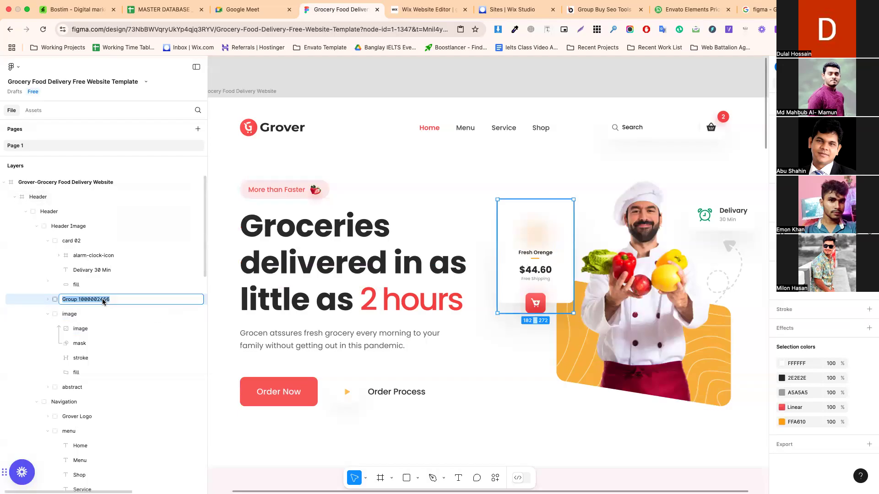
# Ungroup the chef picture's image group and regroup its image, mask, stroke and fill layers
pyautogui.click(113, 313)
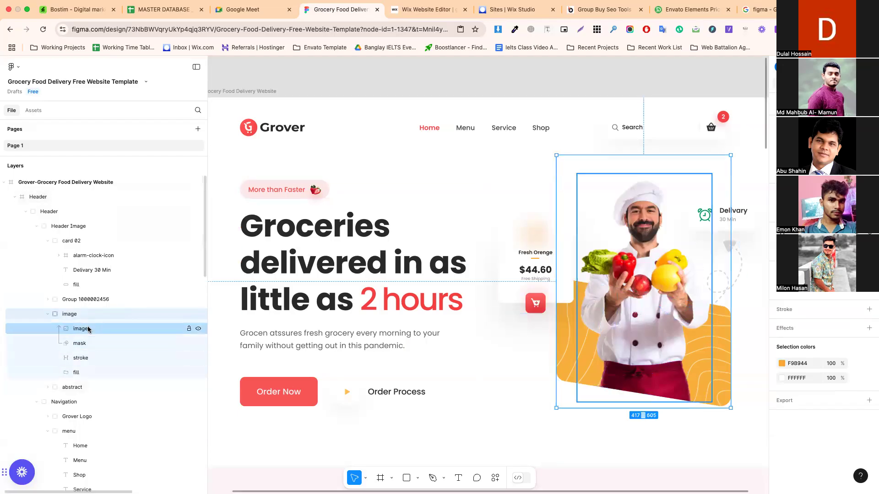
pyautogui.click(83, 345)
pyautogui.click(84, 358)
pyautogui.click(82, 373)
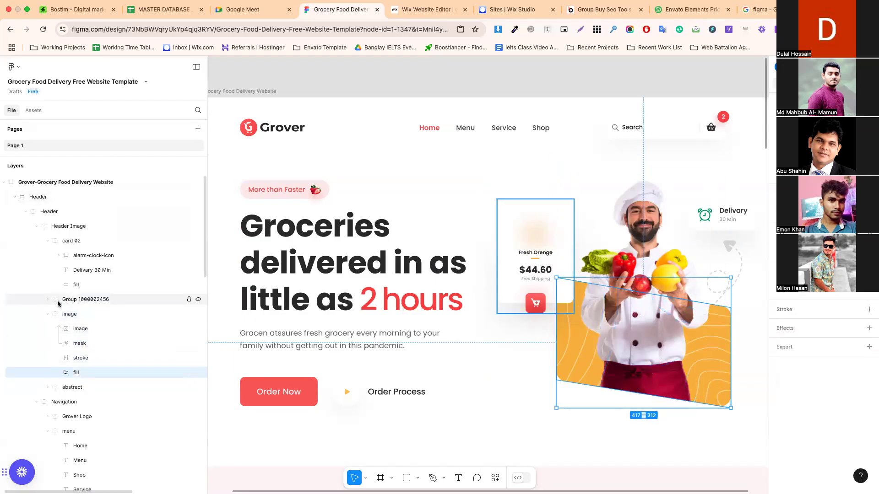
pyautogui.click(64, 315)
pyautogui.click(48, 314)
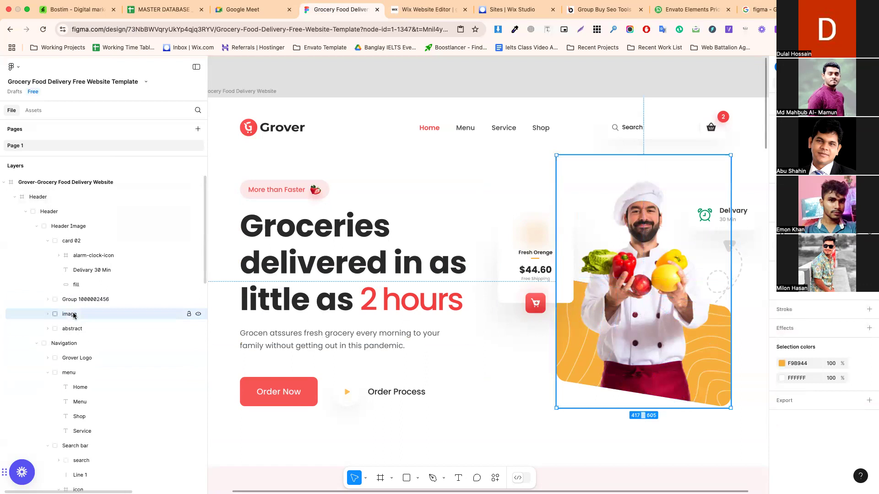
pyautogui.rightClick(76, 315)
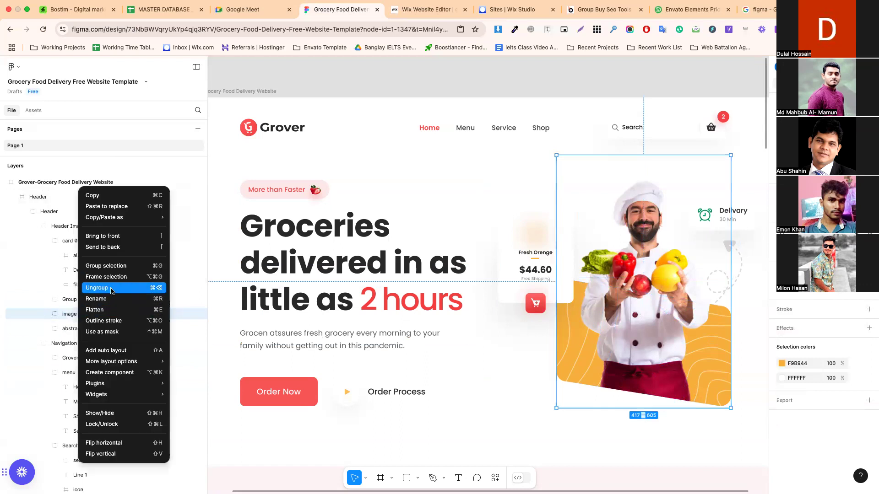
pyautogui.click(112, 291)
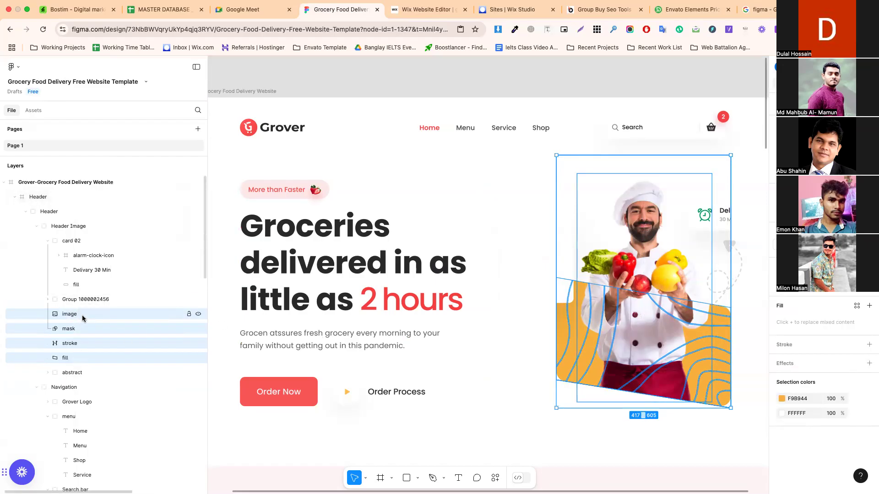
pyautogui.press('super+g')
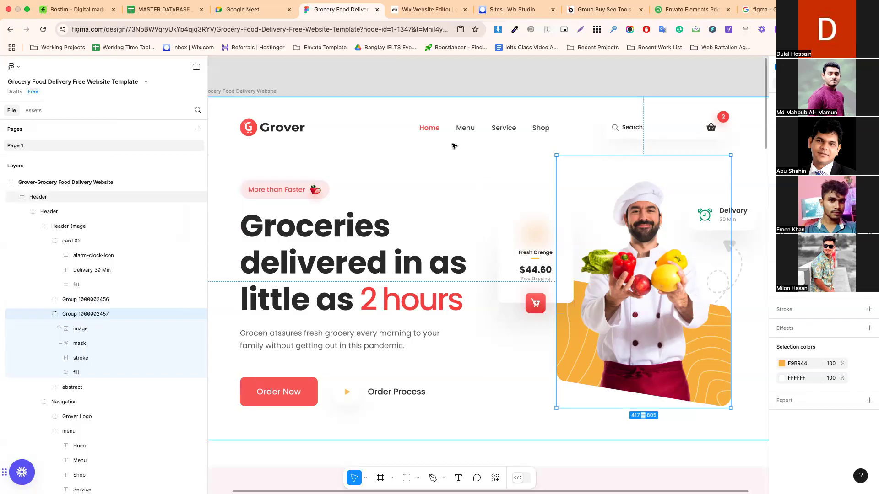
# Check the Our Services section's background layer in Figma, then switch to Wix and increase the blank section's height from its lower edge
pyautogui.scroll(-8, 462, 209)
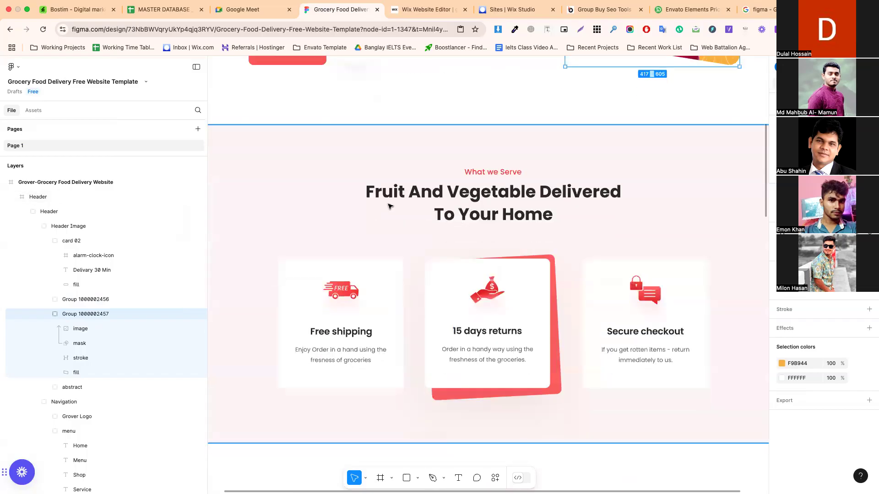
pyautogui.click(298, 186)
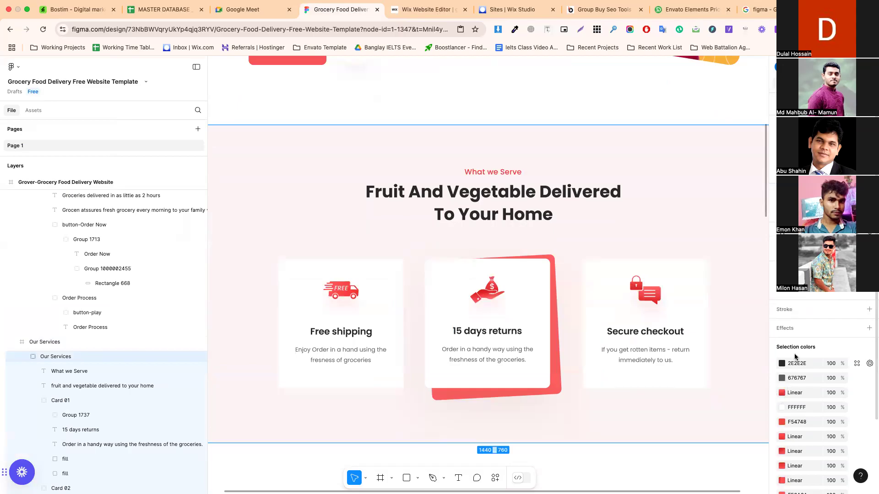
pyautogui.doubleClick(682, 170)
pyautogui.doubleClick(729, 223)
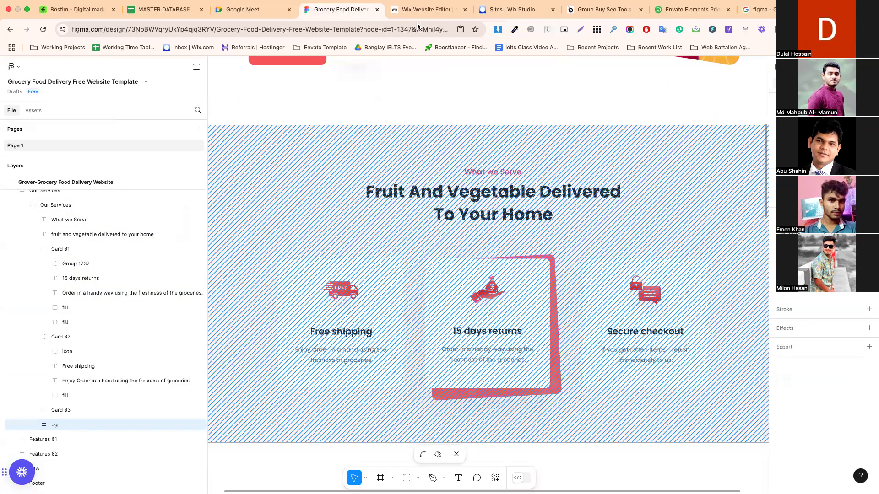
pyautogui.click(424, 9)
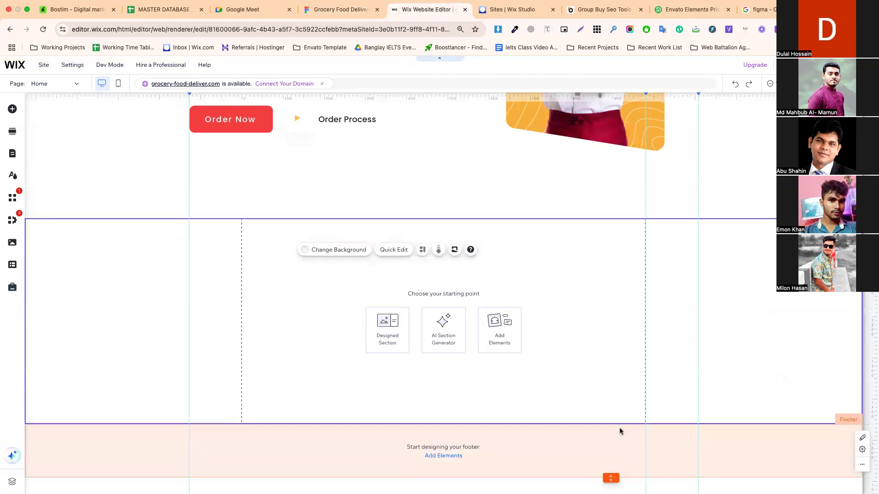
pyautogui.moveTo(610, 424); pyautogui.dragTo(611, 492)
pyautogui.scroll(-3, 540, 373)
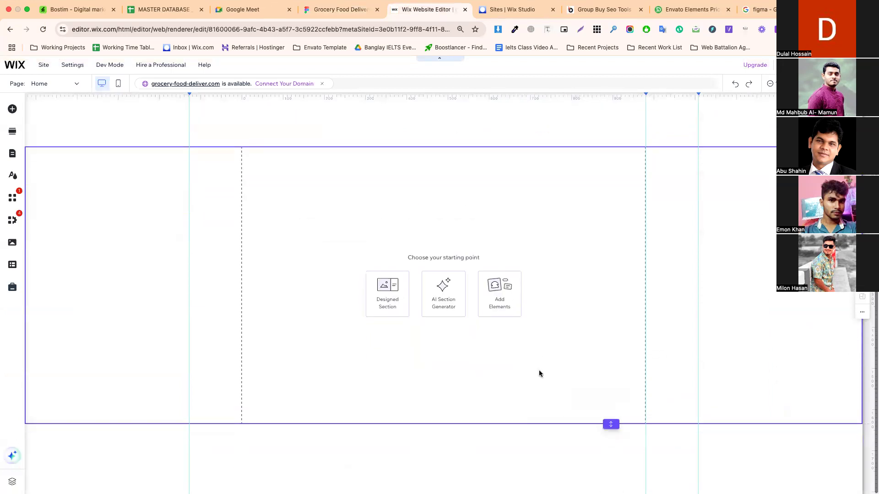
pyautogui.moveTo(610, 425); pyautogui.dragTo(609, 452)
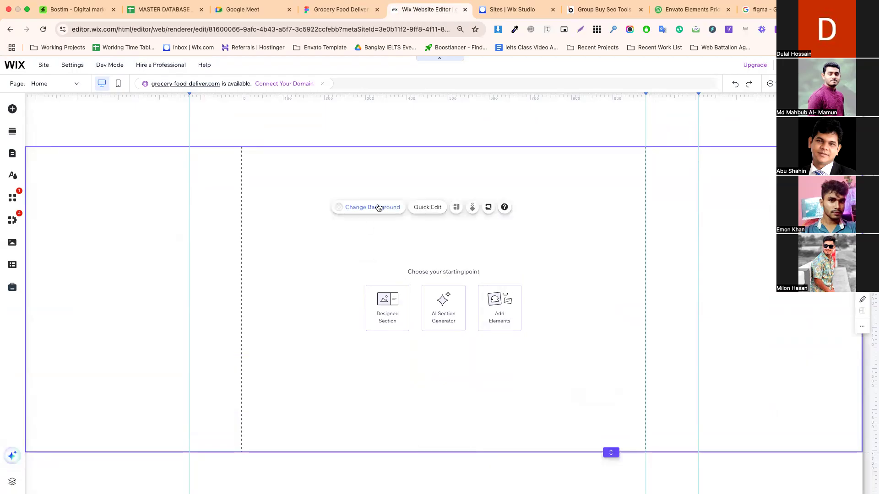
# Set the blank section's background to the light pink theme color #FEF5F5
pyautogui.click(378, 208)
pyautogui.click(254, 262)
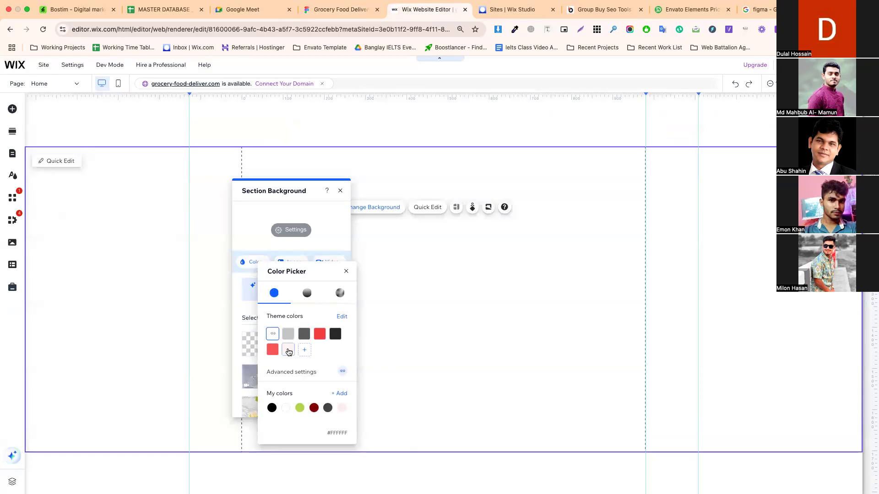
pyautogui.click(288, 350)
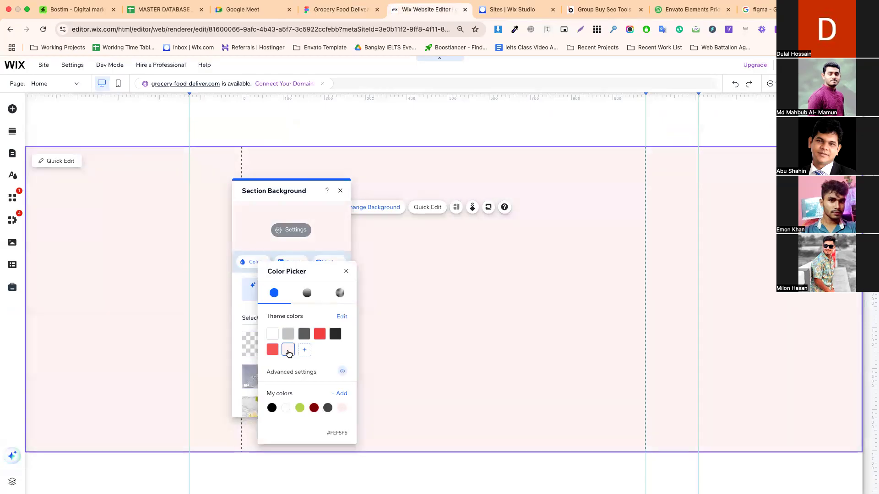
# Switch to Figma and copy the "What we Serve" text from above the Our Services heading
pyautogui.click(433, 267)
pyautogui.click(341, 9)
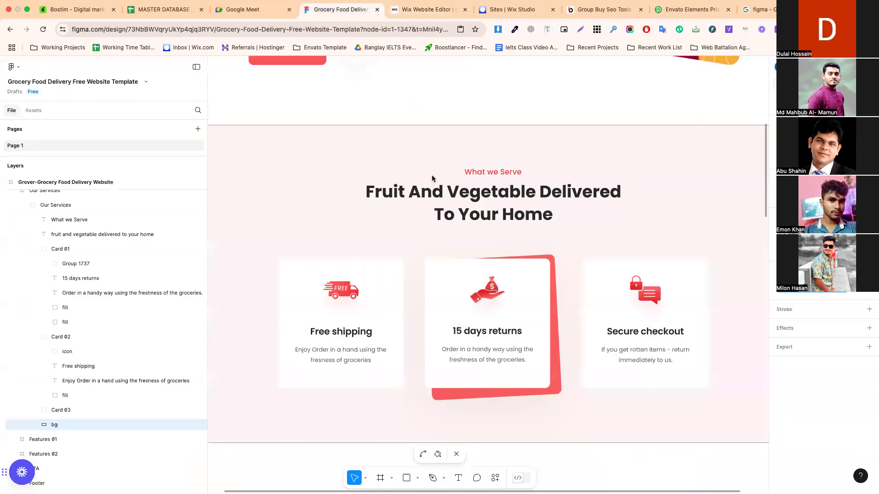
pyautogui.click(496, 171)
pyautogui.rightClick(492, 171)
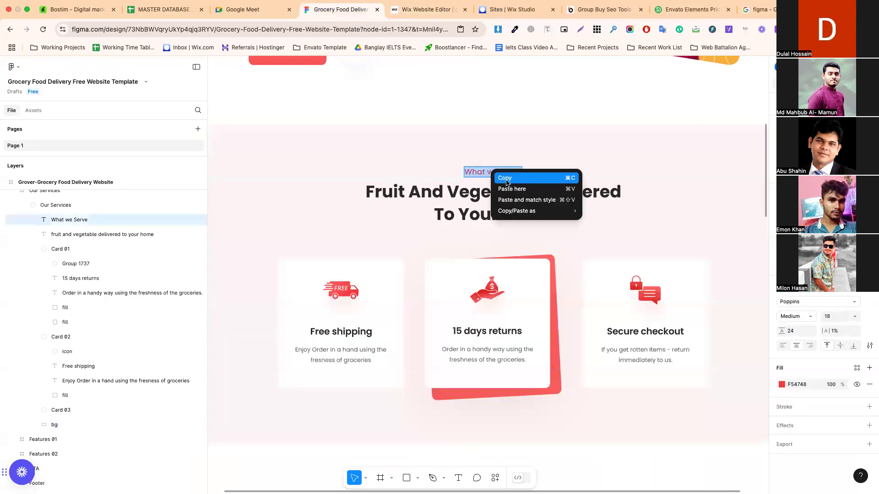
pyautogui.click(505, 177)
# Switch to Wix and paste the copied "What we Serve" text into the pink section
pyautogui.click(426, 9)
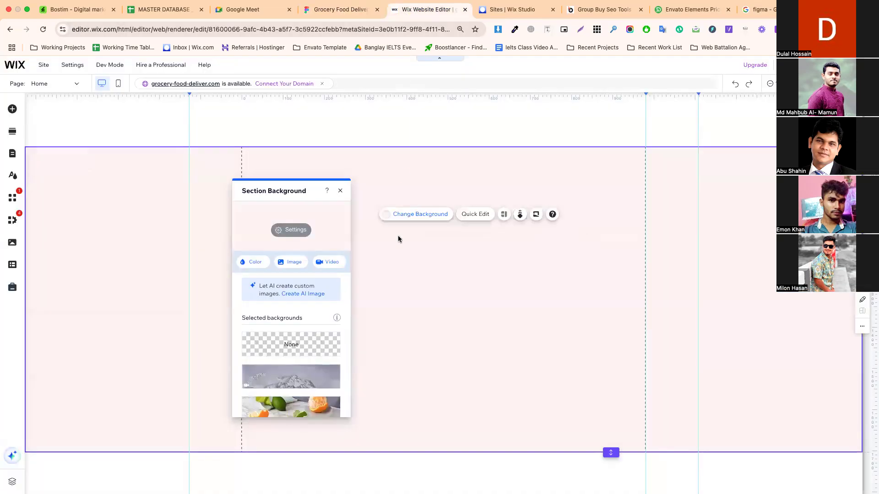
pyautogui.rightClick(398, 237)
pyautogui.click(415, 255)
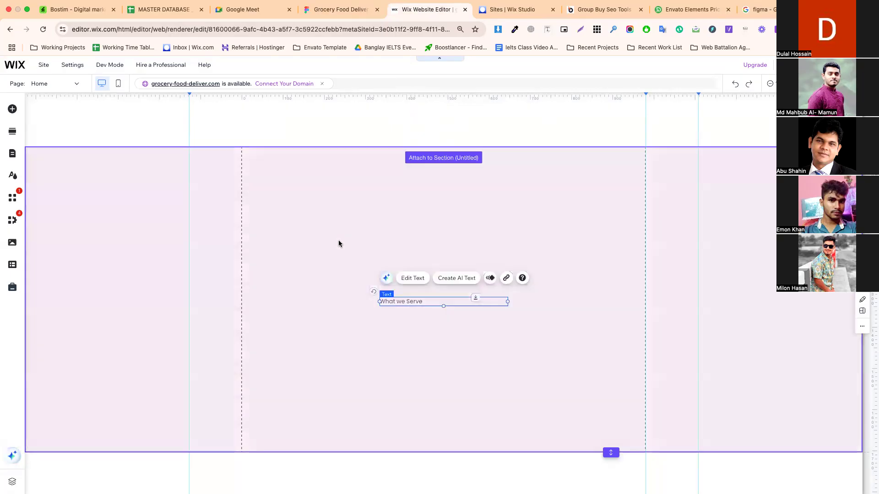
# Move the "What we Serve" text up near the pink section's upper edge and center-align it within its box
pyautogui.moveTo(408, 298); pyautogui.dragTo(412, 197)
pyautogui.doubleClick(412, 197)
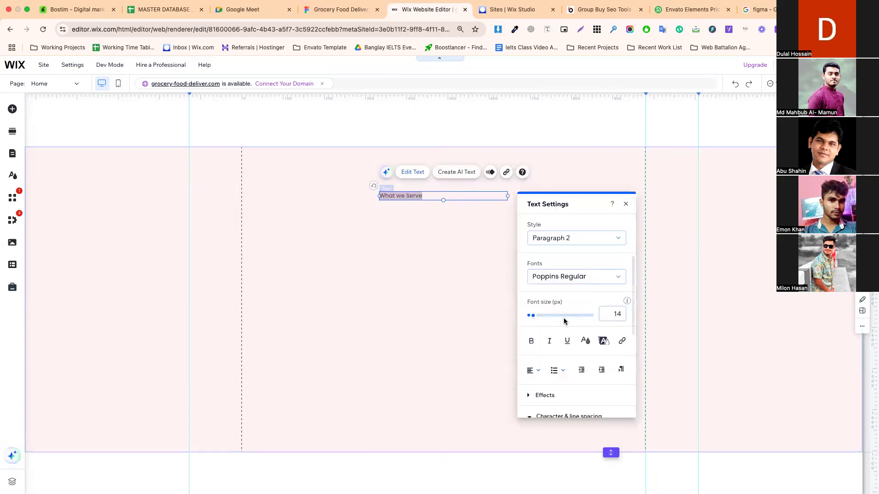
pyautogui.click(531, 370)
pyautogui.click(536, 384)
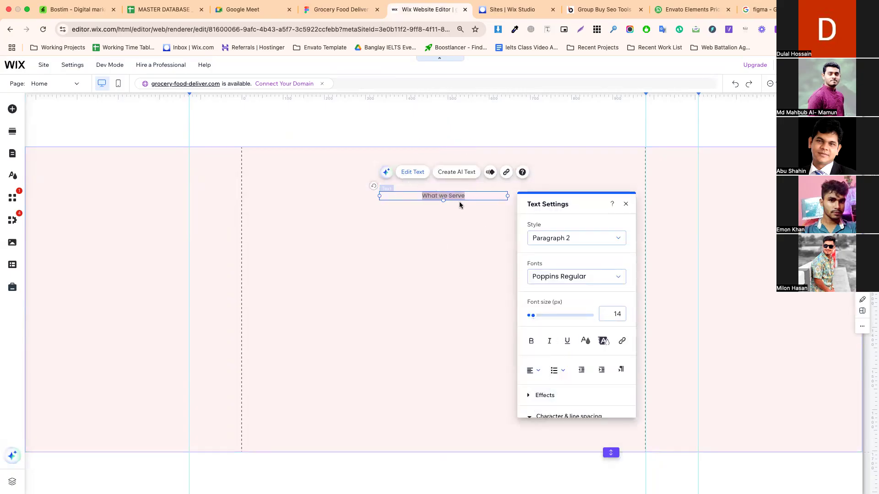
pyautogui.click(444, 257)
pyautogui.scroll(3, 424, 201)
pyautogui.scroll(5, 423, 202)
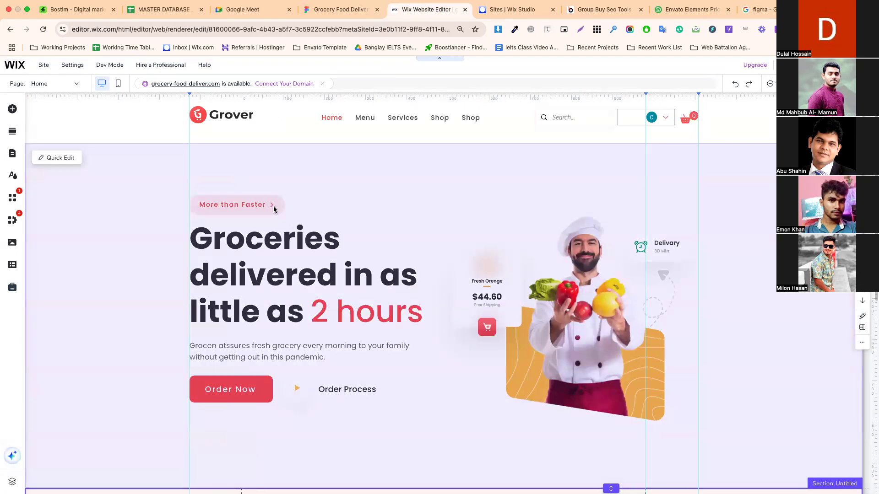
pyautogui.scroll(-3, 378, 353)
pyautogui.click(378, 355)
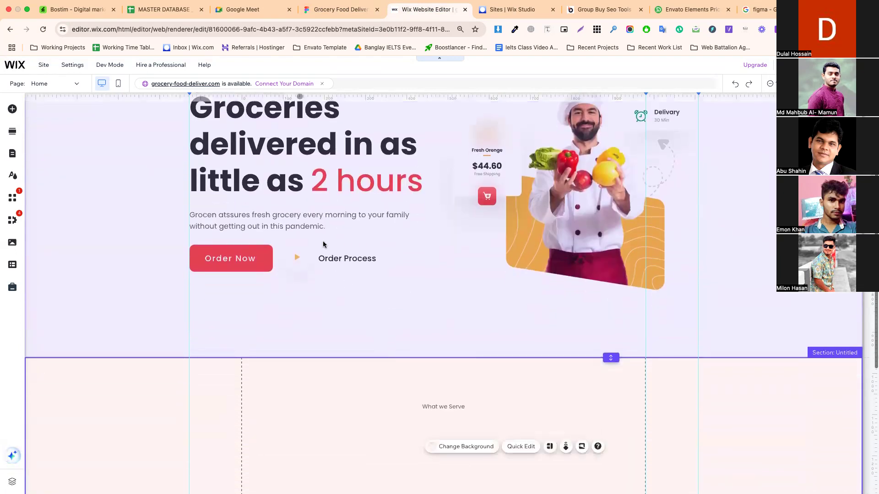
pyautogui.click(365, 259)
pyautogui.doubleClick(365, 258)
pyautogui.click(391, 401)
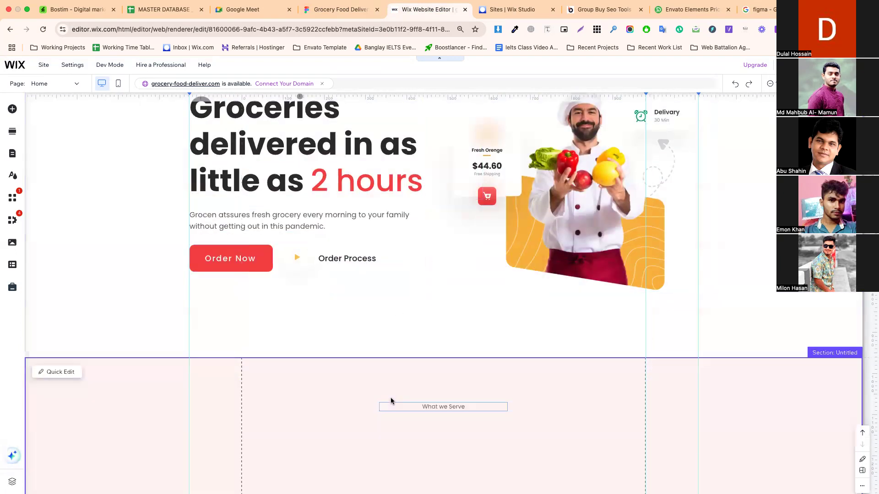
# Set the "What we Serve" text to Poppins Medium at 20 px
pyautogui.click(432, 406)
pyautogui.doubleClick(435, 406)
pyautogui.click(353, 307)
pyautogui.write('20')
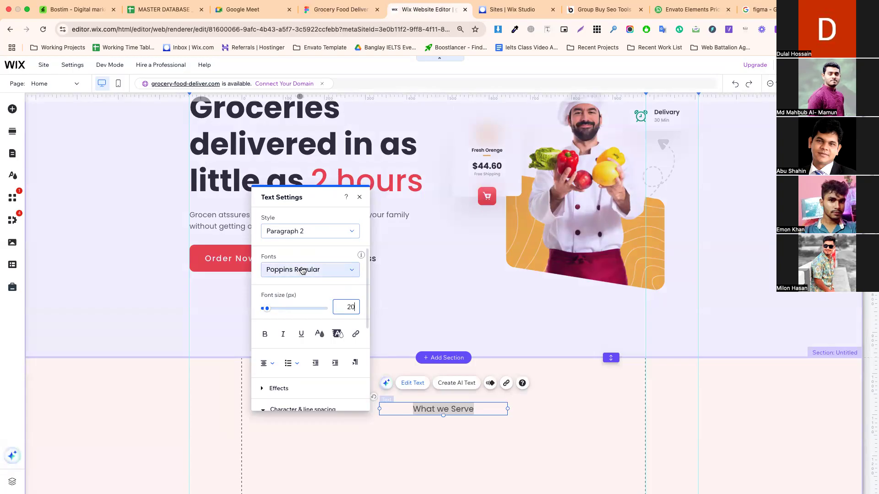
pyautogui.click(305, 269)
pyautogui.scroll(2, 313, 309)
pyautogui.click(315, 308)
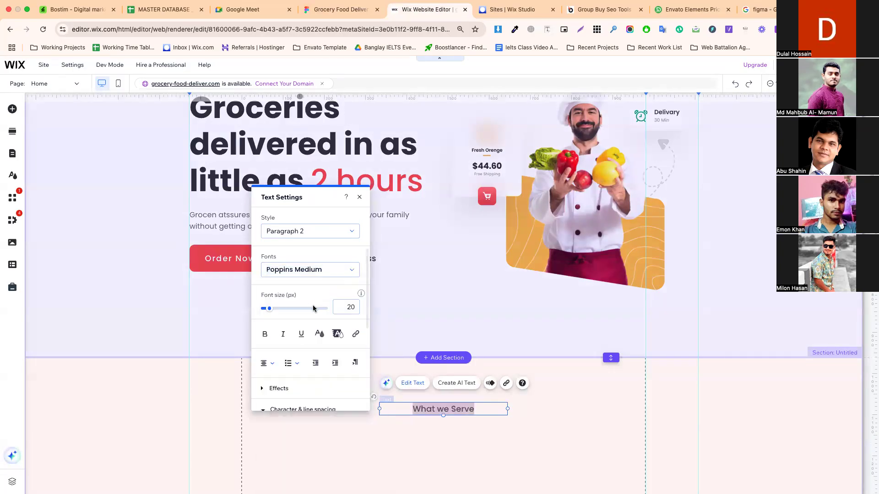
# Check the label's style in the Figma design, and set "What we Serve" to 18 px in theme red #F54748
pyautogui.click(353, 11)
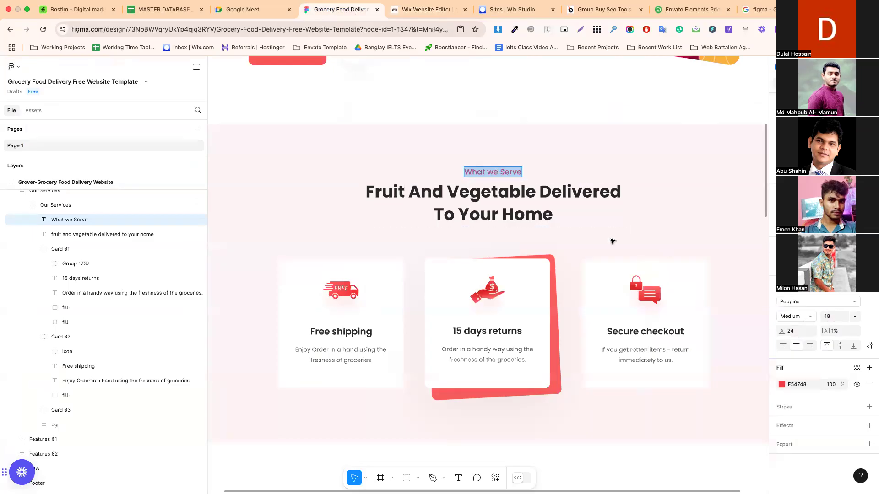
pyautogui.click(426, 10)
pyautogui.click(351, 309)
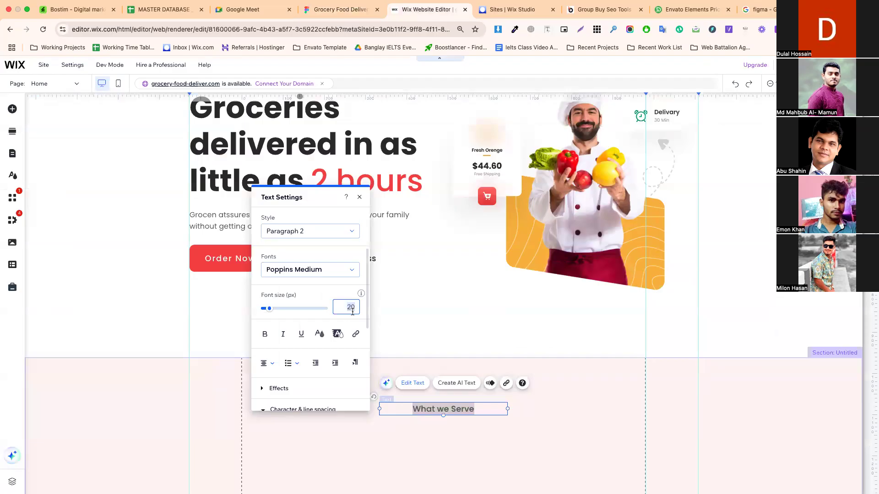
pyautogui.write('18')
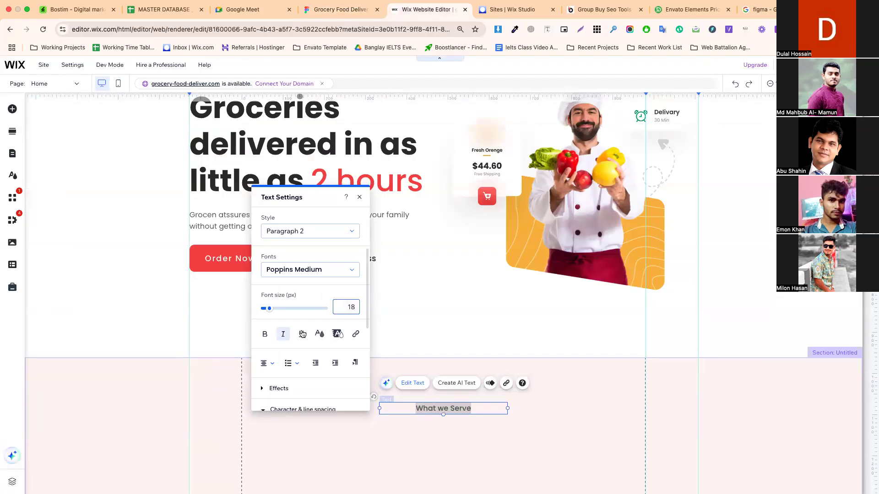
pyautogui.click(320, 333)
pyautogui.click(308, 265)
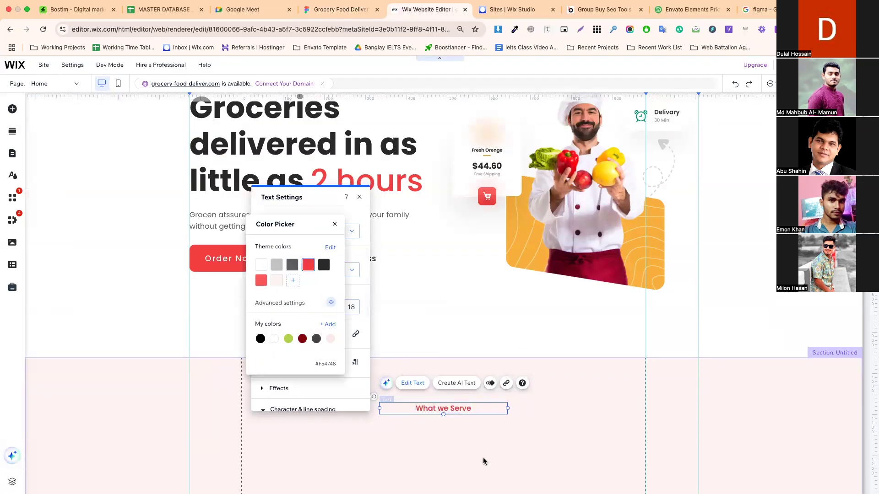
pyautogui.click(452, 445)
pyautogui.click(452, 445)
# Check the section heading in the Figma design, then duplicate the hero headline in Wix and place the copy below "What we Serve"
pyautogui.scroll(-3, 416, 415)
pyautogui.click(434, 269)
pyautogui.click(348, 9)
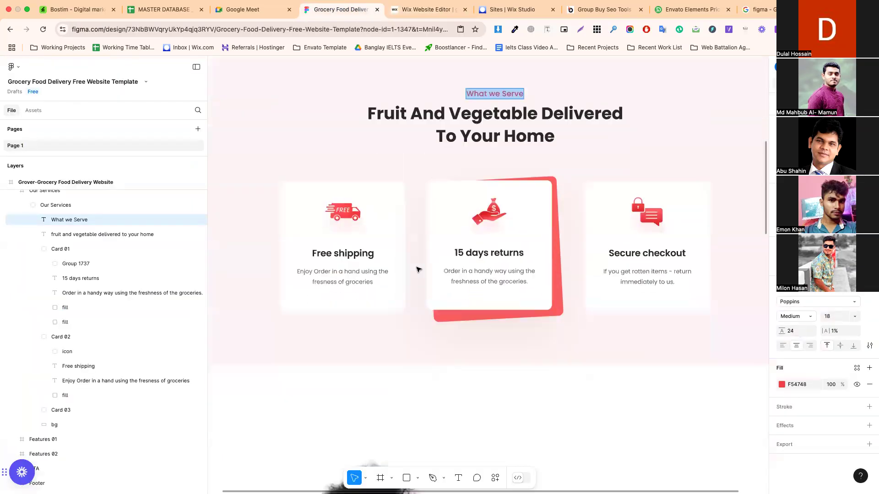
pyautogui.doubleClick(485, 130)
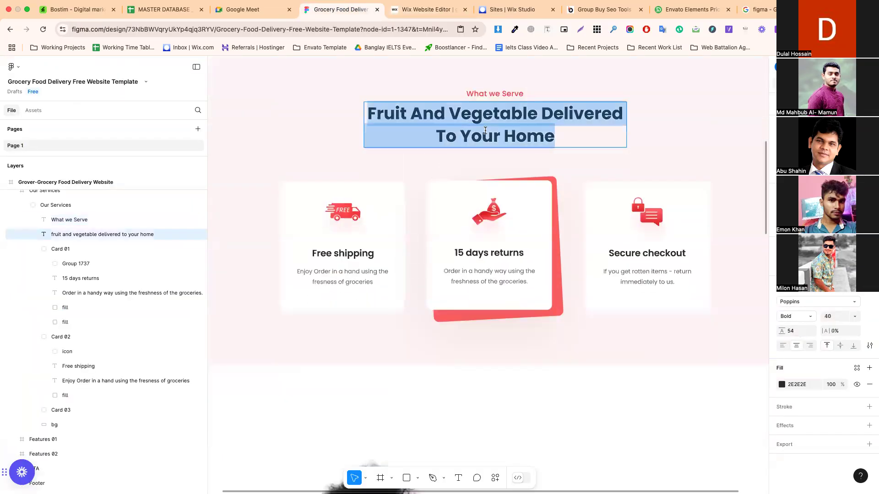
pyautogui.click(425, 11)
pyautogui.click(299, 211)
pyautogui.hotkey('ctrl', 'c')
pyautogui.scroll(-5, 376, 300)
pyautogui.click(439, 304)
pyautogui.hotkey('ctrl', 'v')
pyautogui.click(439, 304)
pyautogui.moveTo(438, 284)
pyautogui.mouseDown()
pyautogui.moveTo(433, 308)
pyautogui.moveTo(438, 291)
pyautogui.mouseUp()
# Replace the duplicated headline's text with "fruit and vegetable delivered to your home" copied from the Figma design
pyautogui.doubleClick(438, 291)
pyautogui.click(341, 9)
pyautogui.click(448, 121)
pyautogui.press('super+a')
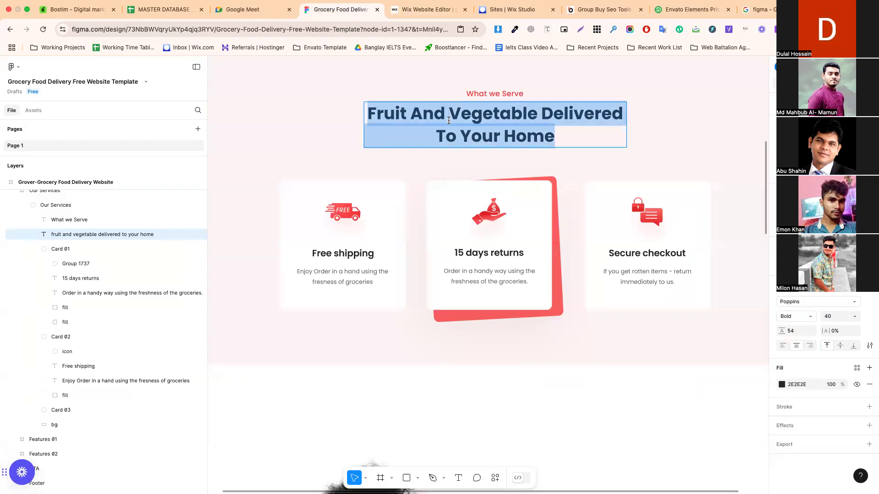
pyautogui.click(427, 9)
pyautogui.click(444, 297)
pyautogui.hotkey('ctrl', 'v')
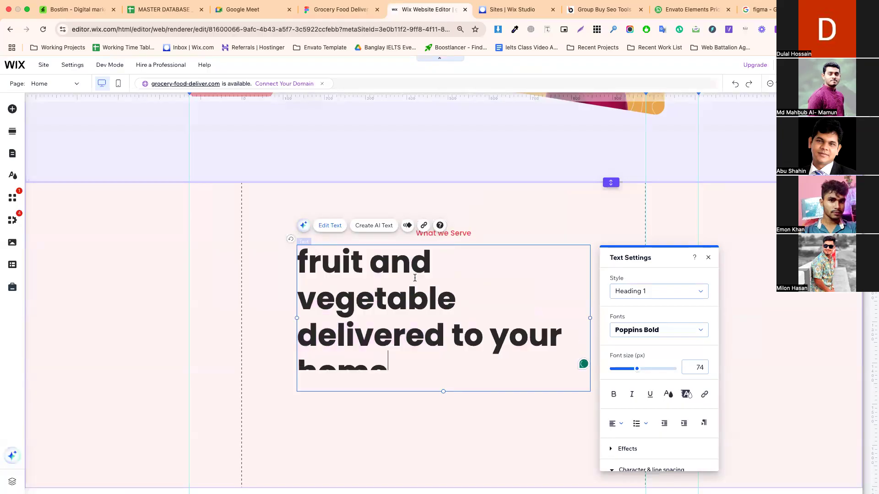
# Set the section heading's font size to 40 px and centre-align its text
pyautogui.hotkey('ctrl', 'a')
pyautogui.click(696, 368)
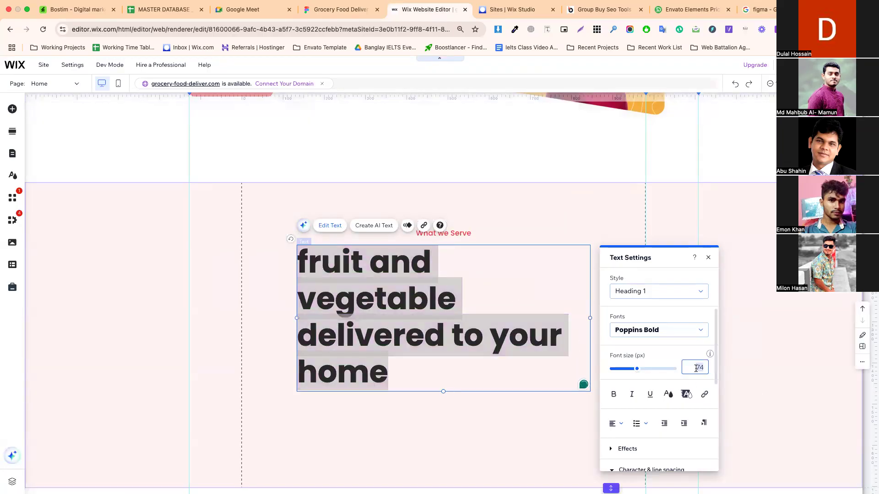
pyautogui.write('40')
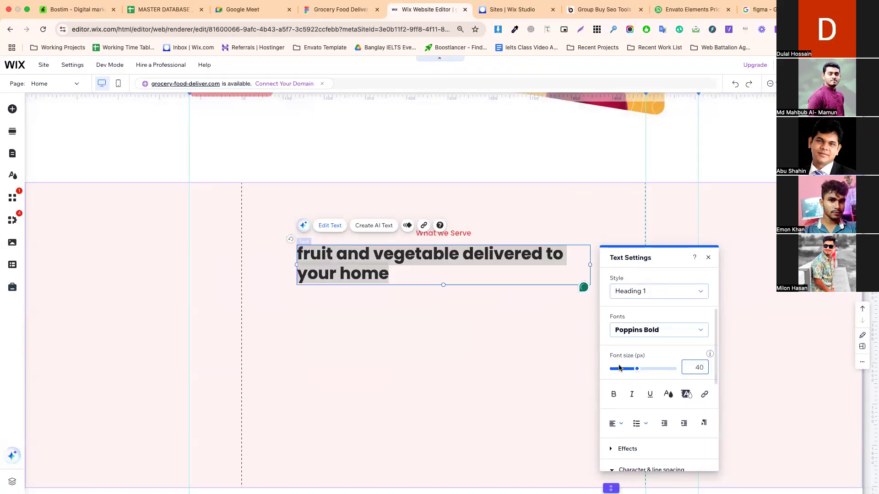
pyautogui.click(616, 424)
pyautogui.click(613, 450)
pyautogui.click(416, 357)
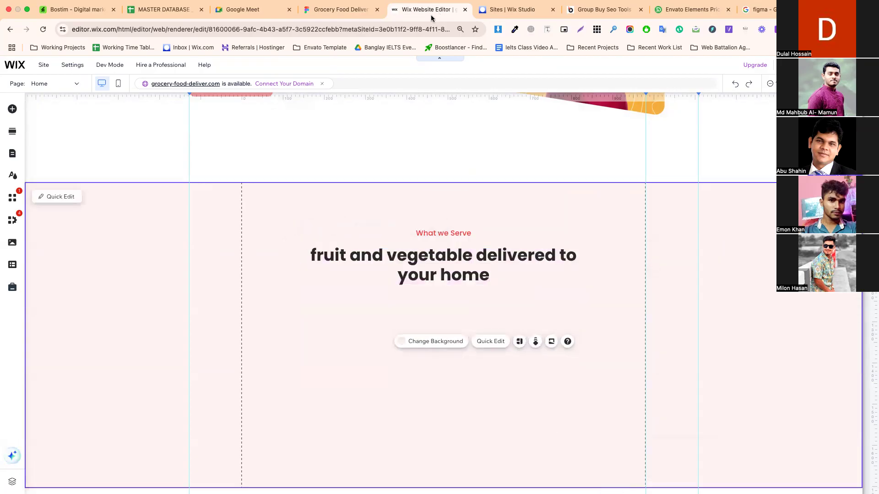
# Compare the heading with the Figma design, narrow its text box to about 596 px wide in Wix, and centre it under "What we Serve"
pyautogui.click(339, 13)
pyautogui.press('Escape')
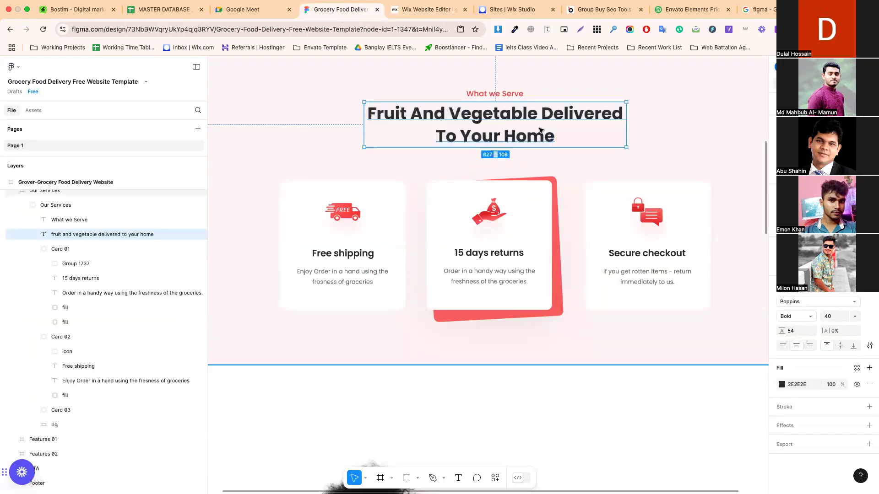
pyautogui.click(425, 10)
pyautogui.click(491, 259)
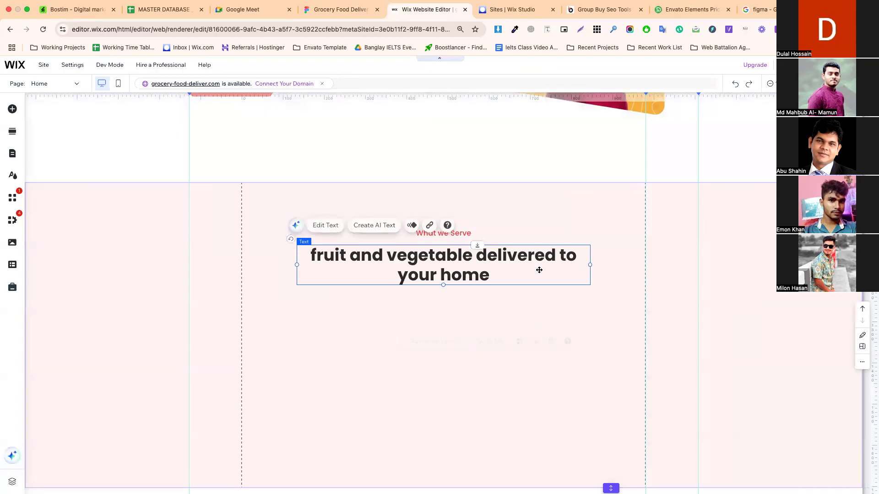
pyautogui.moveTo(590, 265); pyautogui.dragTo(543, 265)
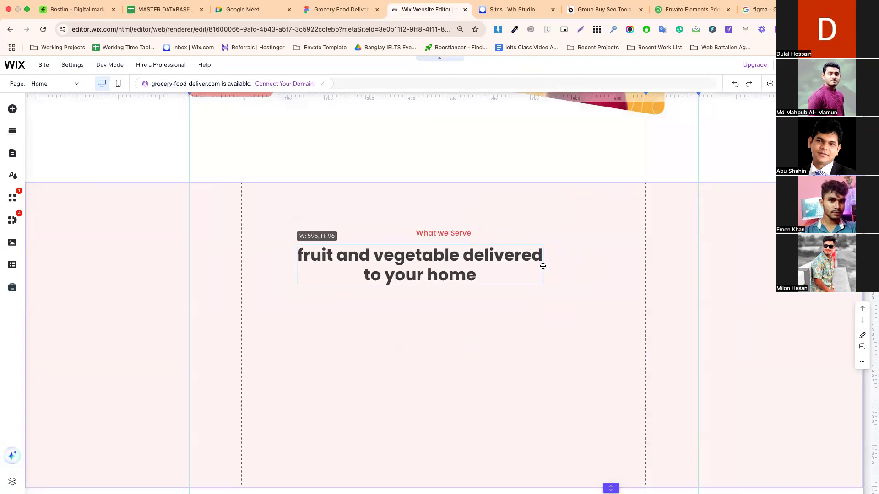
pyautogui.moveTo(441, 273); pyautogui.dragTo(463, 272)
pyautogui.click(479, 310)
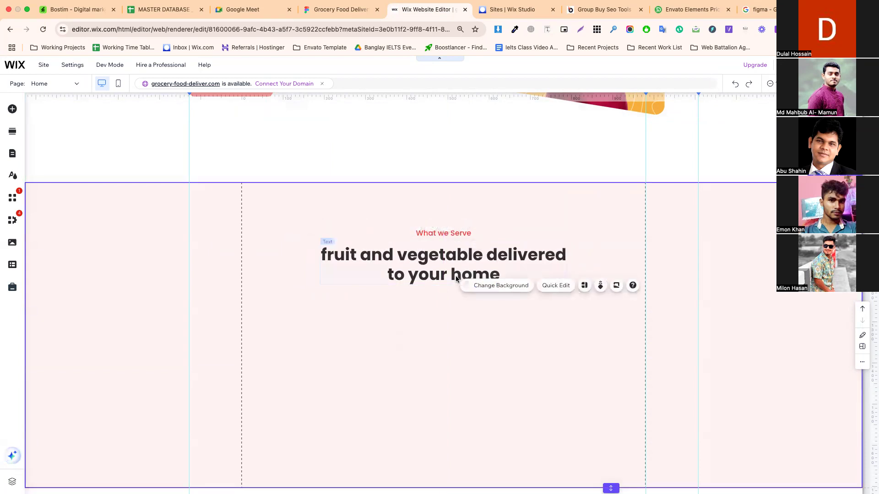
# Set a custom line spacing of 1.2 for the section heading
pyautogui.doubleClick(457, 280)
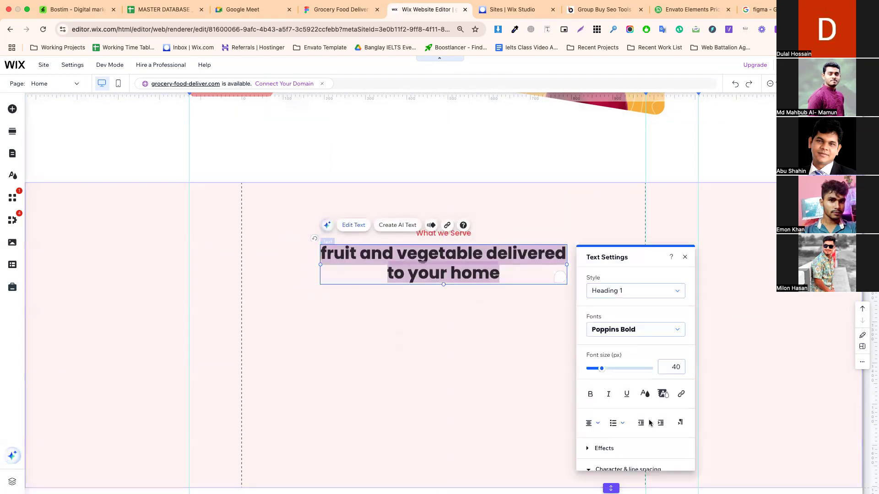
pyautogui.scroll(-3, 650, 424)
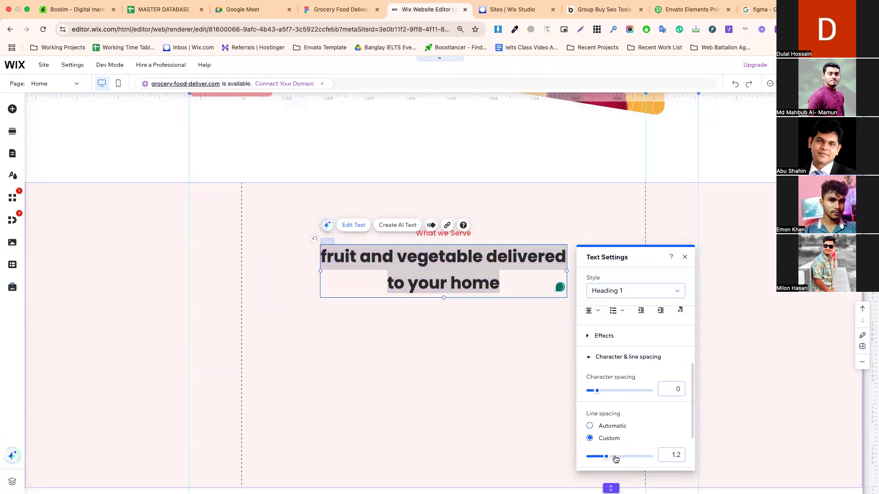
pyautogui.moveTo(605, 457); pyautogui.dragTo(602, 458)
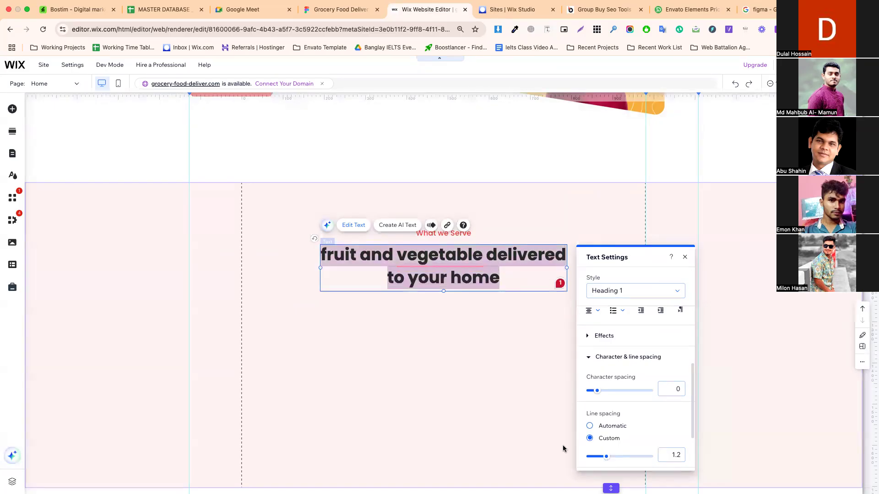
pyautogui.click(484, 399)
pyautogui.click(416, 266)
pyautogui.click(468, 316)
pyautogui.moveTo(448, 272); pyautogui.dragTo(448, 274)
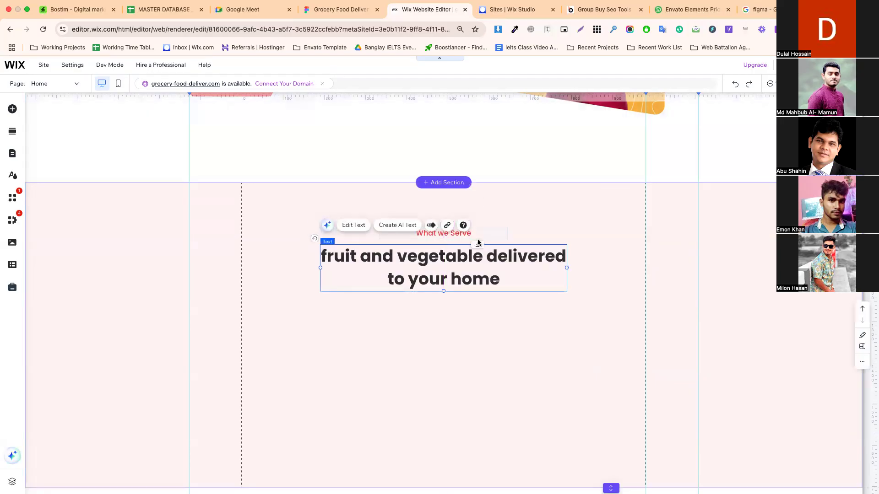
# Extend the pink services section slightly downward to make it taller
pyautogui.click(451, 343)
pyautogui.scroll(-2, 451, 343)
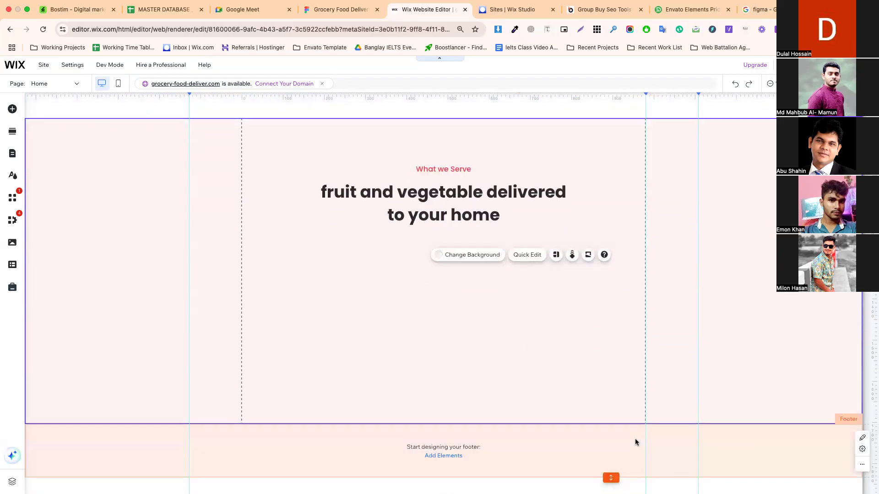
pyautogui.moveTo(609, 425); pyautogui.dragTo(610, 455)
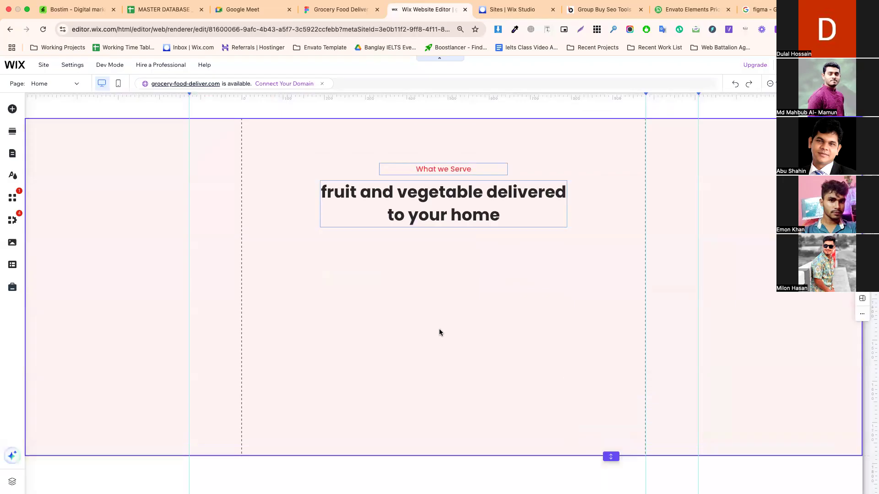
# Inspect the "Free shipping" card in Figma, then add a white container box in Wix below the heading, aligned with the left guide
pyautogui.click(357, 10)
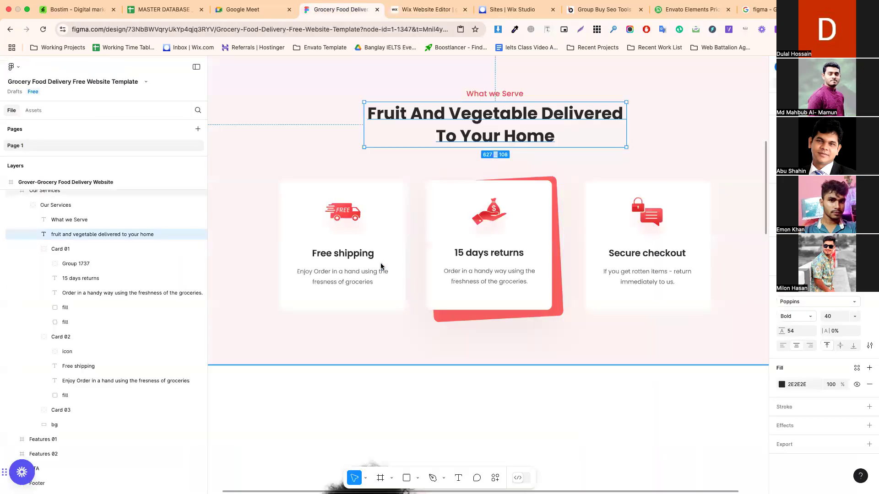
pyautogui.click(344, 250)
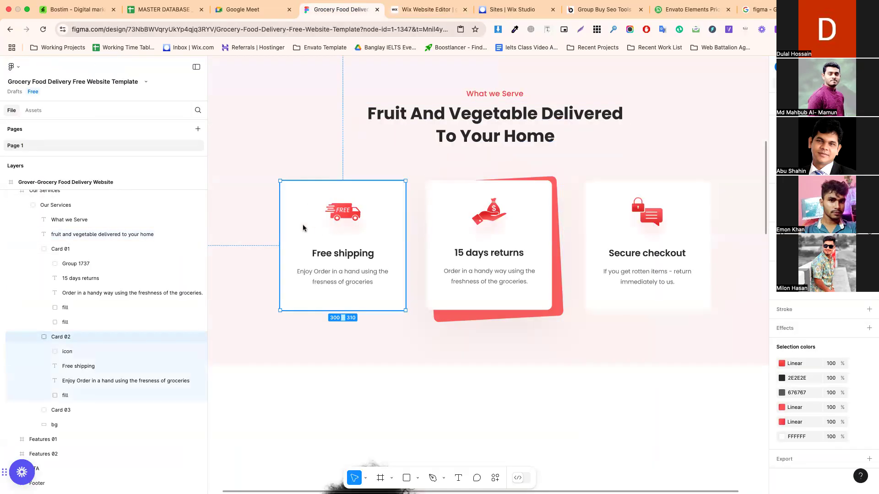
pyautogui.click(426, 10)
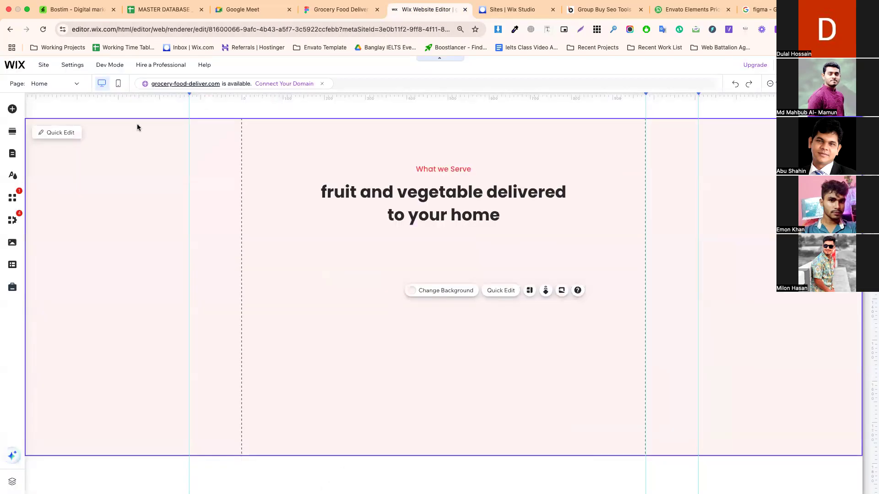
pyautogui.click(9, 110)
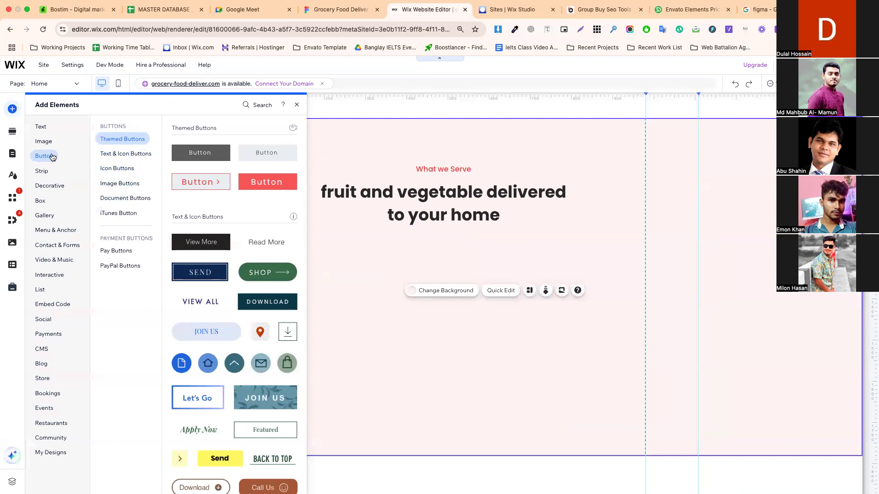
pyautogui.click(48, 186)
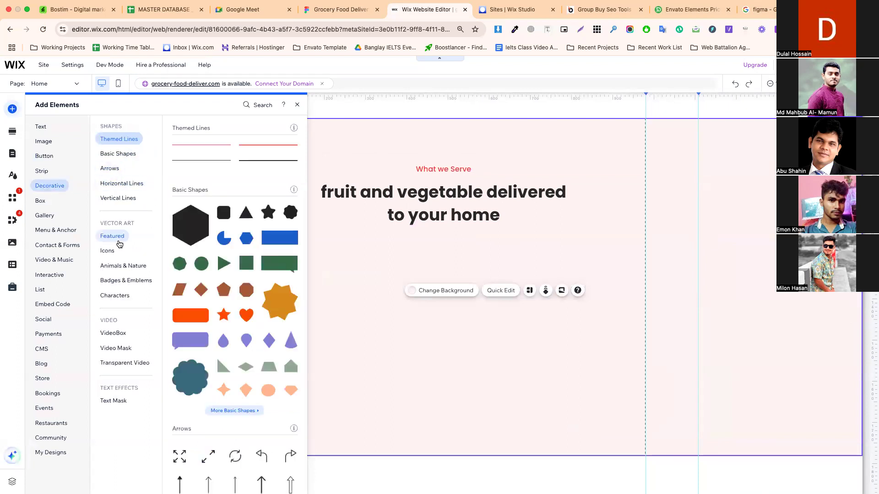
pyautogui.click(45, 202)
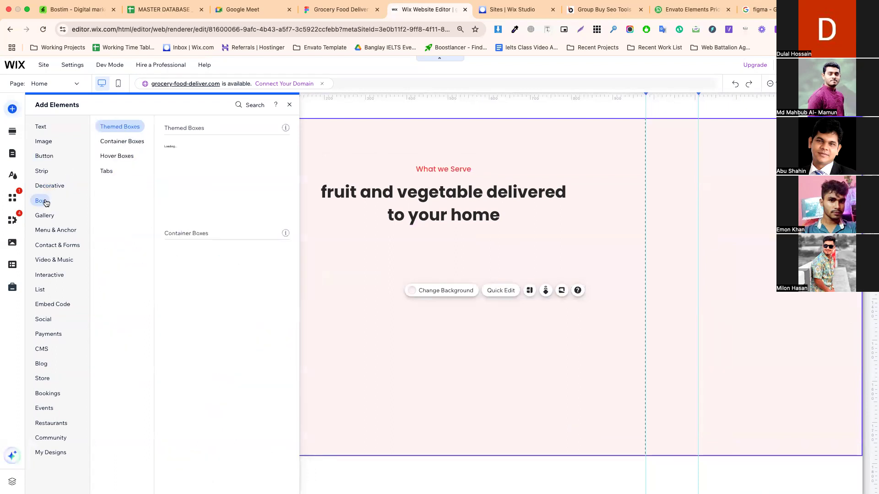
pyautogui.moveTo(200, 160); pyautogui.dragTo(329, 308)
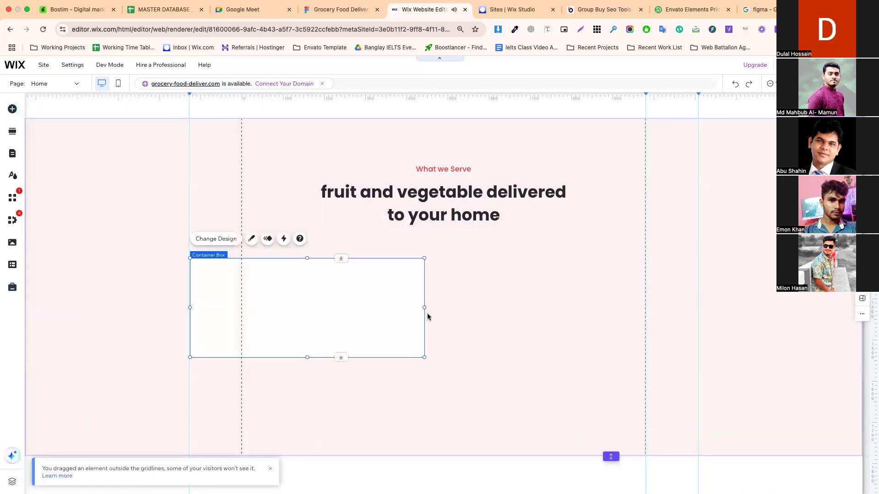
# Narrow the container box to roughly card width and switch to Figma to check the "Free shipping" card
pyautogui.moveTo(424, 309); pyautogui.dragTo(281, 307)
pyautogui.click(407, 302)
pyautogui.click(516, 9)
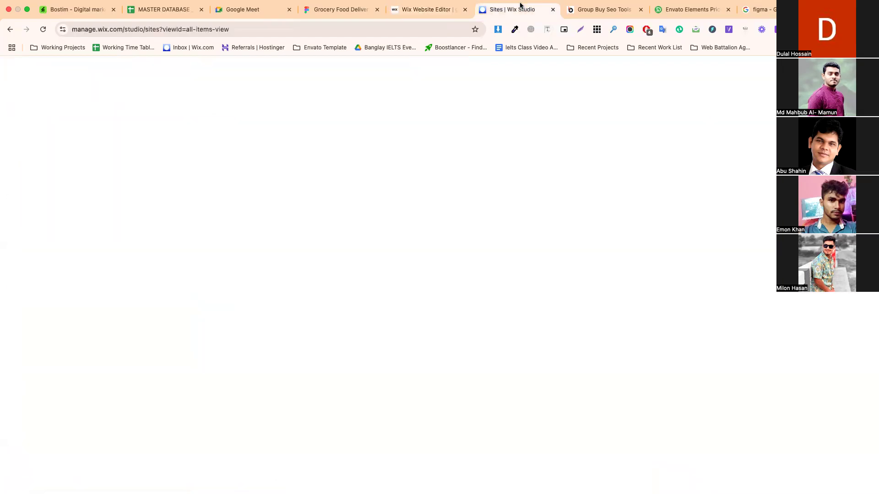
pyautogui.press('super+4')
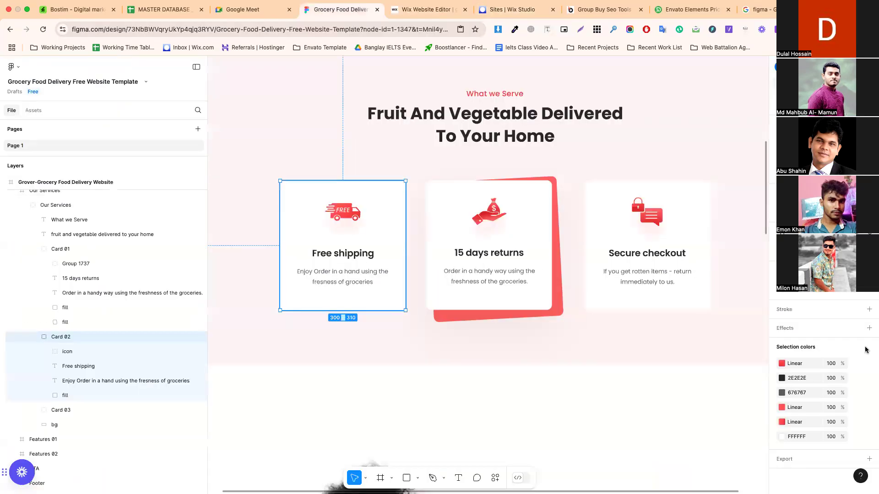
# Export the whole icon group of the "Free shipping" card as a 1x PNG
pyautogui.keyDown('super'); pyautogui.click(337, 220); pyautogui.keyUp('super')
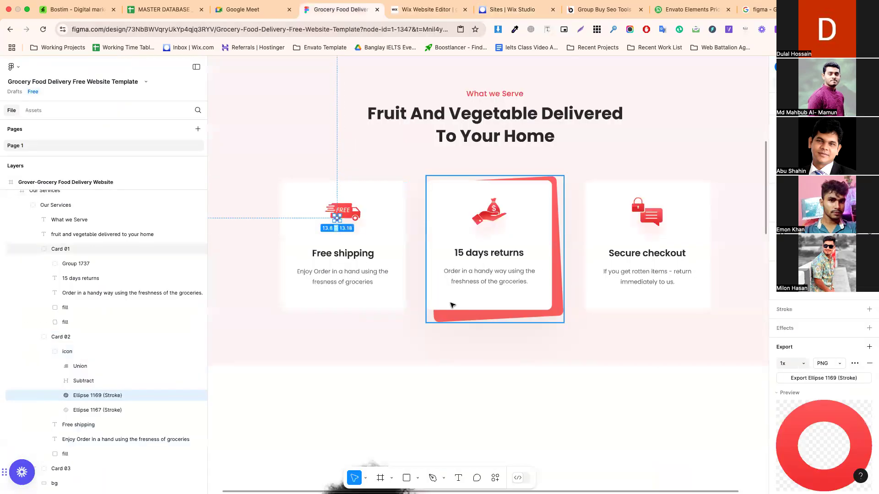
pyautogui.click(83, 381)
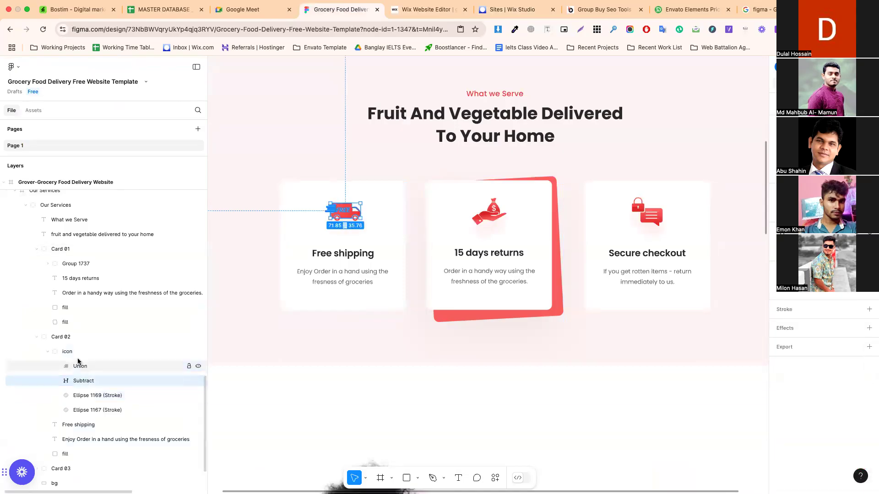
pyautogui.click(76, 353)
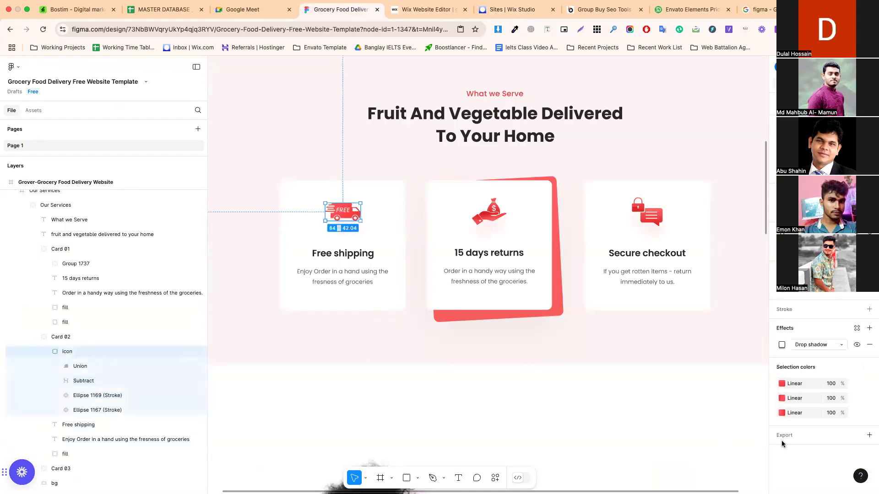
pyautogui.click(867, 437)
pyautogui.scroll(-5, 819, 421)
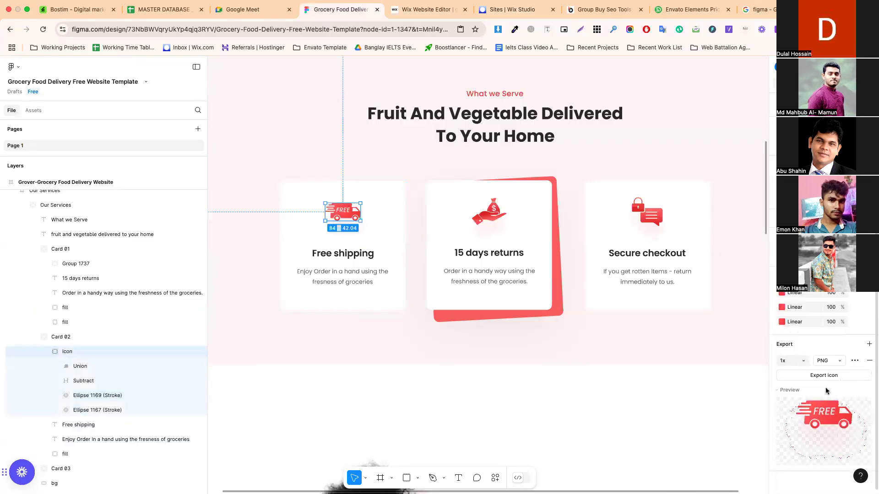
pyautogui.click(823, 376)
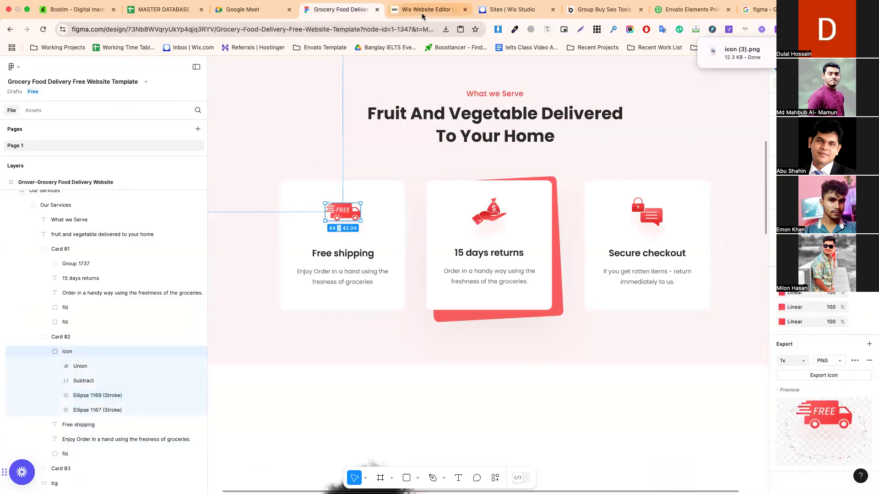
# Switch to Wix, upload the exported icon (3).png and place it in the upper middle of the white container box
pyautogui.click(426, 9)
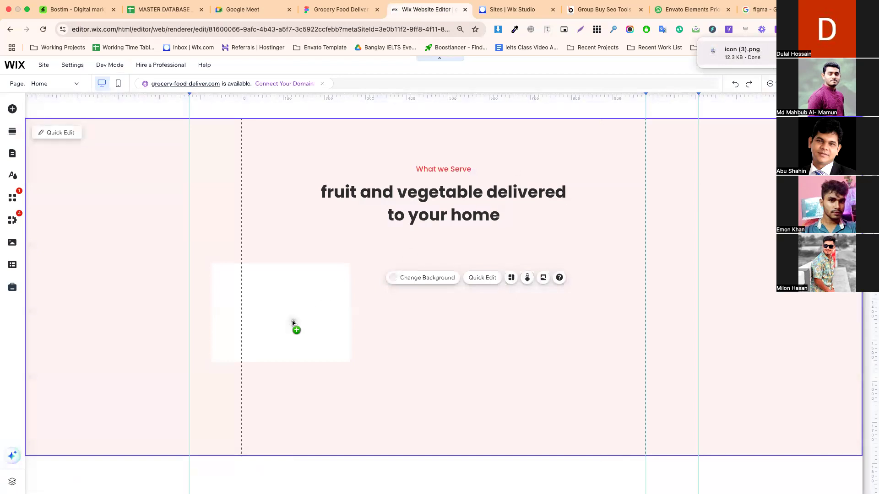
pyautogui.moveTo(293, 323); pyautogui.dragTo(269, 314)
pyautogui.moveTo(451, 287); pyautogui.dragTo(287, 295)
pyautogui.click(436, 280)
# Copy the "Free shipping" title text from the Figma card and return to Wix
pyautogui.click(341, 9)
pyautogui.doubleClick(340, 254)
pyautogui.hotkey('ctrl', 'c')
pyautogui.click(340, 253)
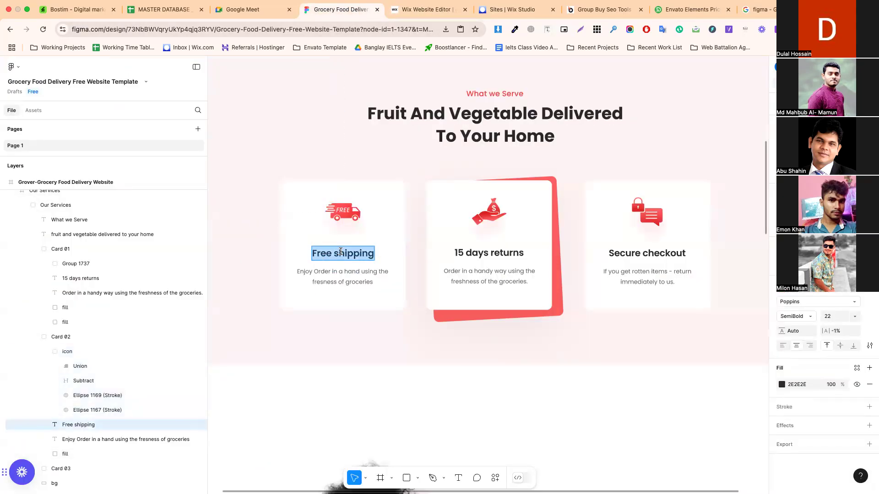
pyautogui.click(425, 9)
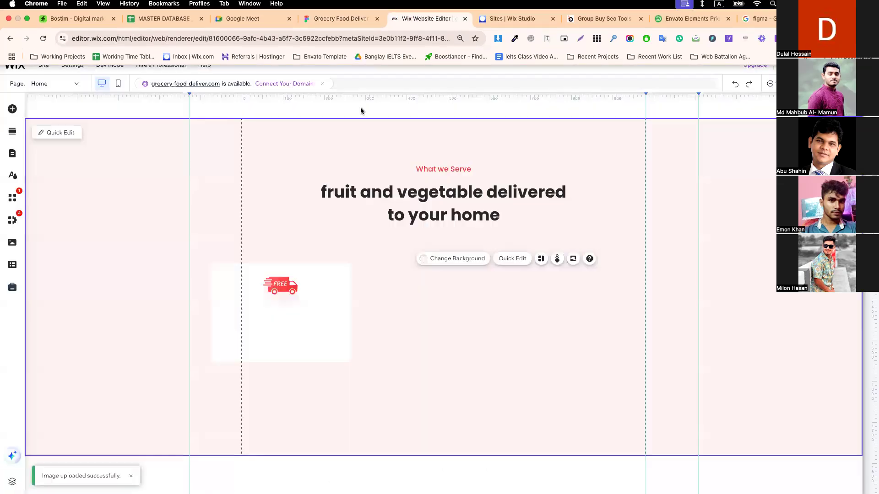
# Duplicate the section heading and place the copy beside the white container box
pyautogui.click(388, 206)
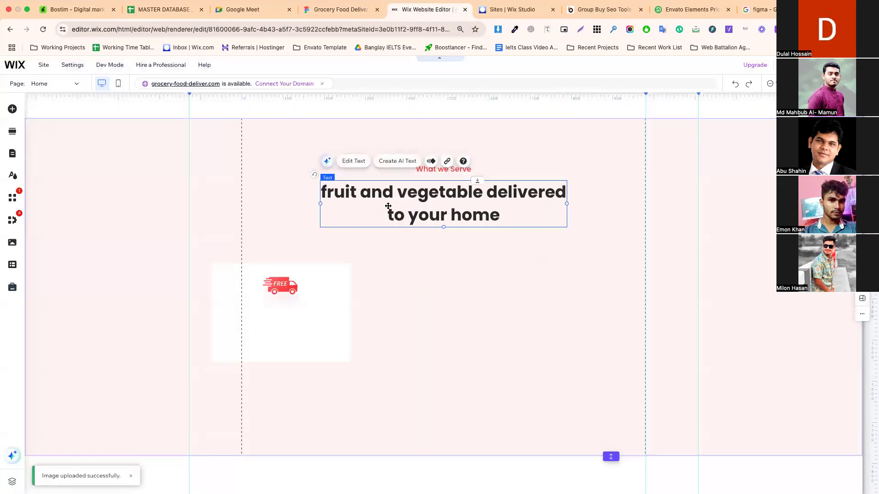
pyautogui.hotkey('ctrl', 'd')
pyautogui.moveTo(450, 210); pyautogui.dragTo(487, 301)
# Set the duplicated heading's font to Poppins Semi Bold at 22 px
pyautogui.doubleClick(487, 300)
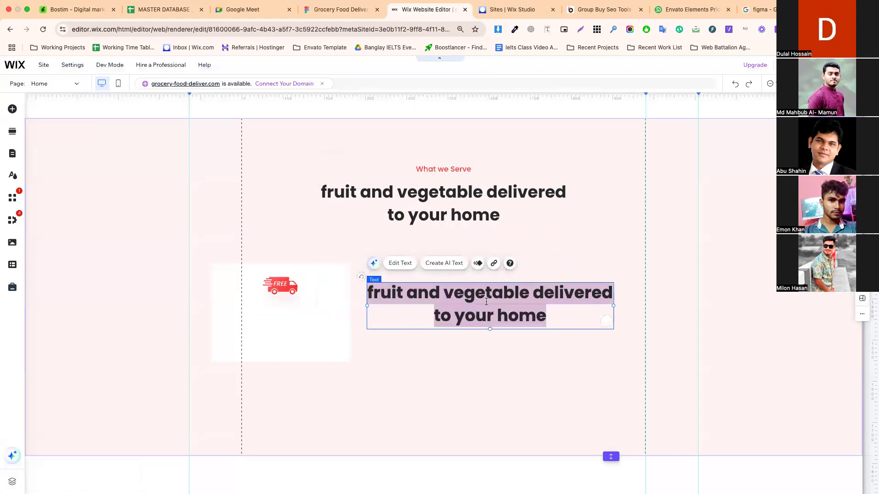
pyautogui.click(673, 188)
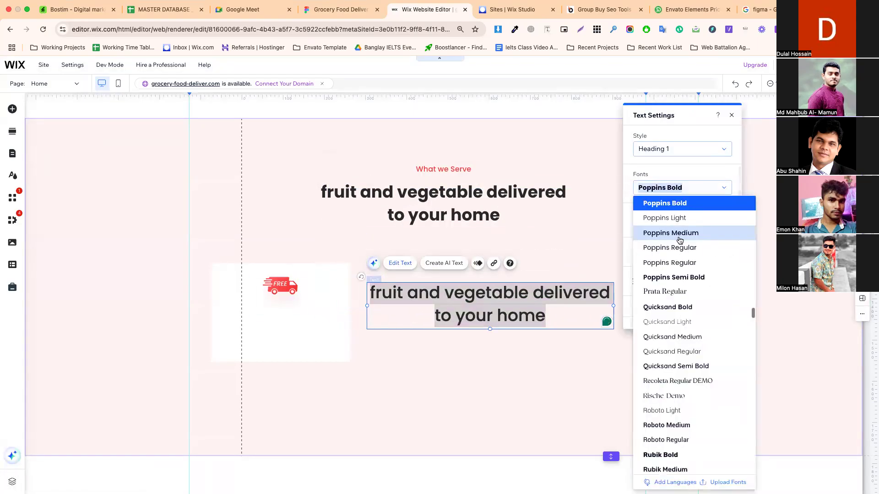
pyautogui.scroll(1, 682, 239)
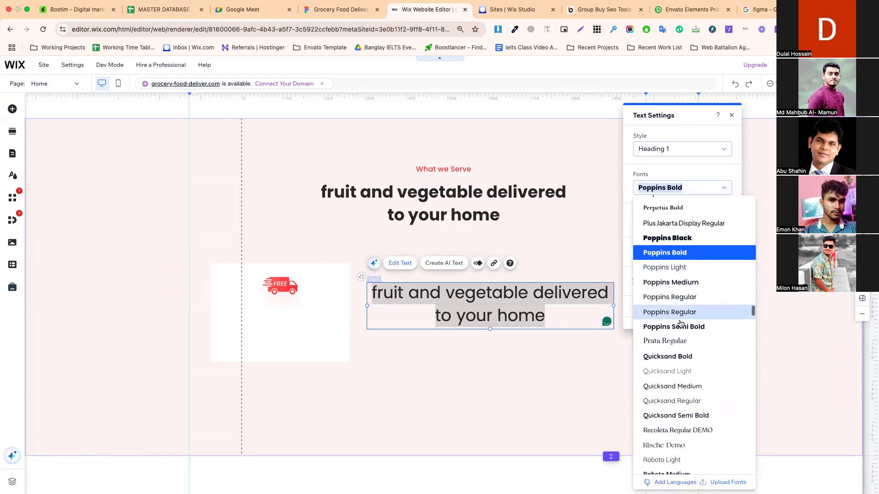
pyautogui.click(685, 322)
pyautogui.click(720, 226)
pyautogui.write('2')
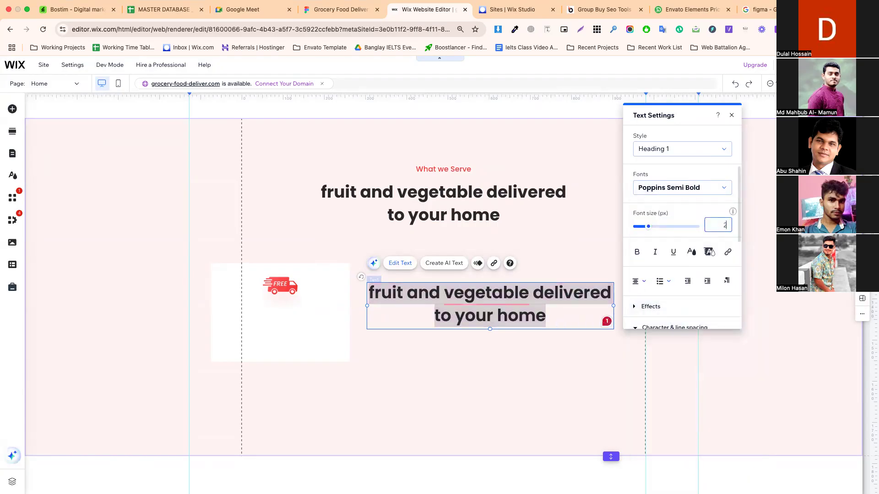
pyautogui.write('2')
# Recheck the card title in Figma, then replace the duplicated heading's text in Wix with "Free shipping"
pyautogui.click(352, 11)
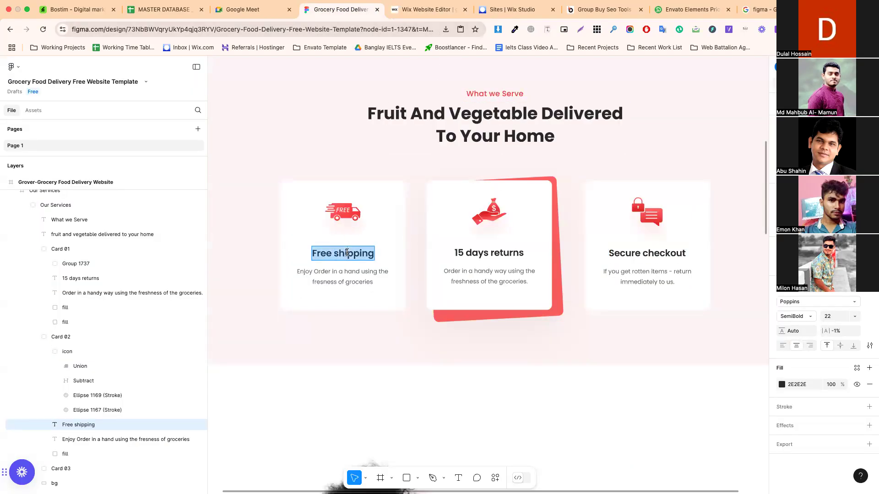
pyautogui.click(414, 10)
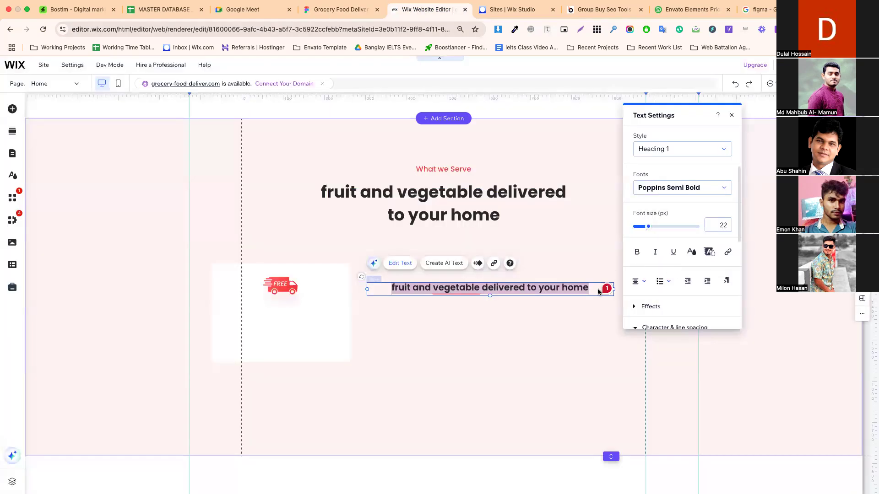
pyautogui.hotkey('ctrl', 'v')
pyautogui.click(473, 328)
# Narrow the "Free shipping" text box, centre it under the icon inside the card, and shift the icon slightly
pyautogui.click(485, 292)
pyautogui.moveTo(581, 290); pyautogui.dragTo(310, 310)
pyautogui.click(325, 300)
pyautogui.click(282, 289)
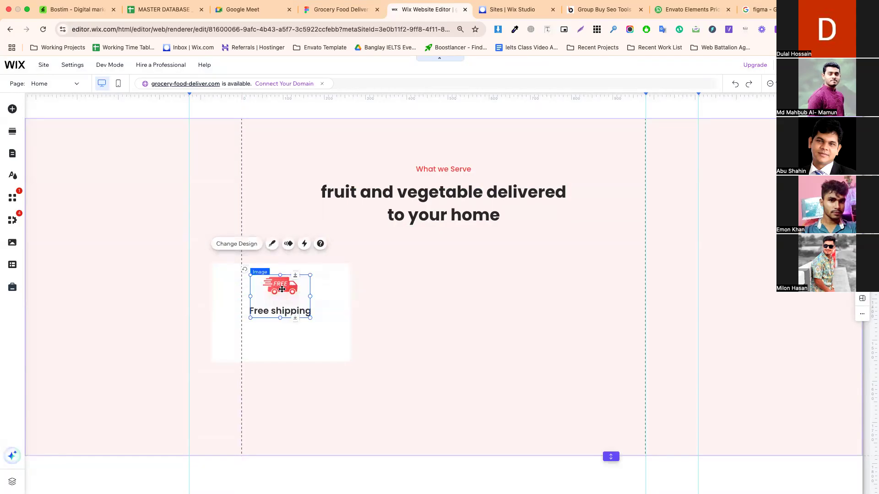
pyautogui.click(333, 293)
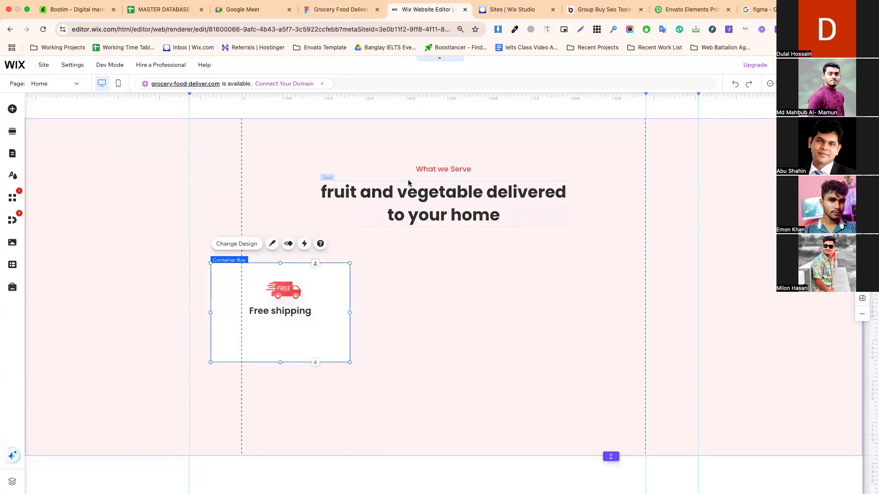
pyautogui.click(370, 258)
# Copy the hero section's paragraph and paste it into the services section beside the card
pyautogui.scroll(5, 366, 258)
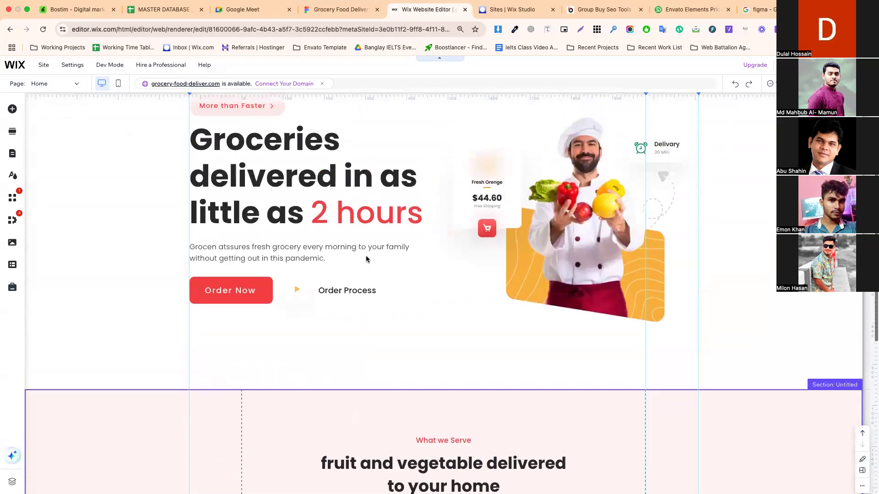
pyautogui.click(302, 255)
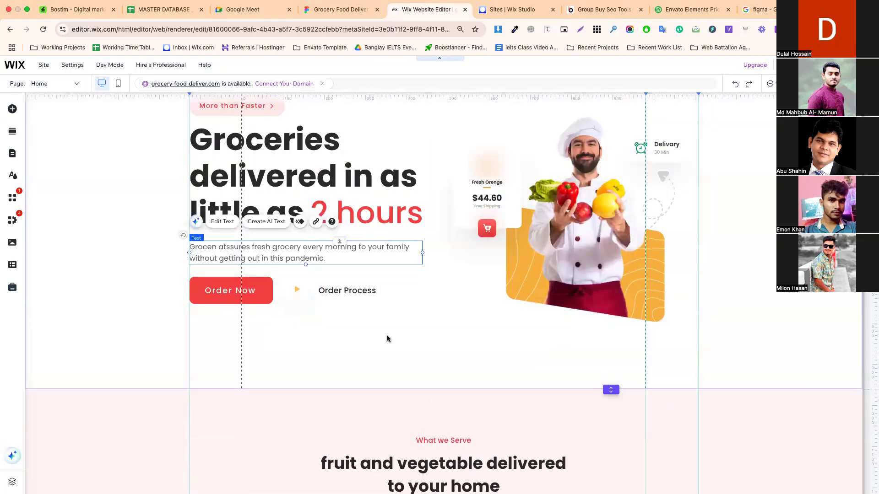
pyautogui.scroll(-6, 387, 339)
pyautogui.hotkey('ctrl', 'v')
pyautogui.moveTo(432, 293); pyautogui.dragTo(498, 314)
# Centre-align the text of the pasted paragraph
pyautogui.doubleClick(497, 314)
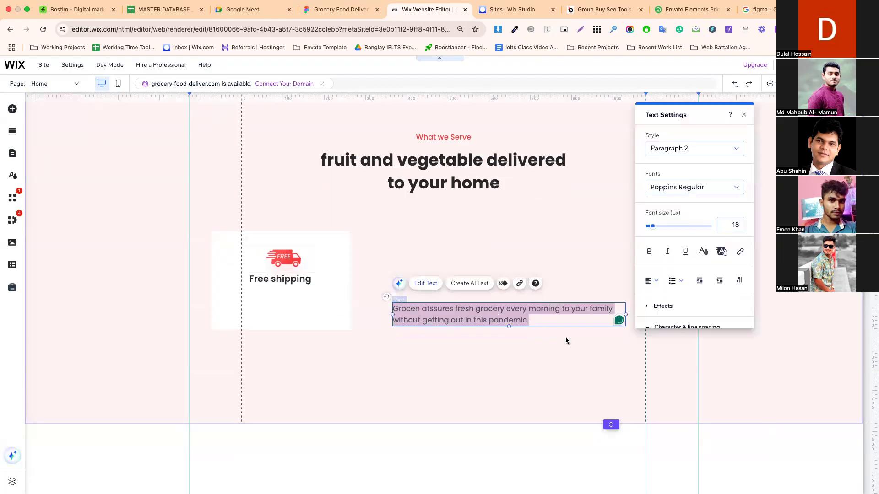
pyautogui.click(650, 287)
pyautogui.click(653, 295)
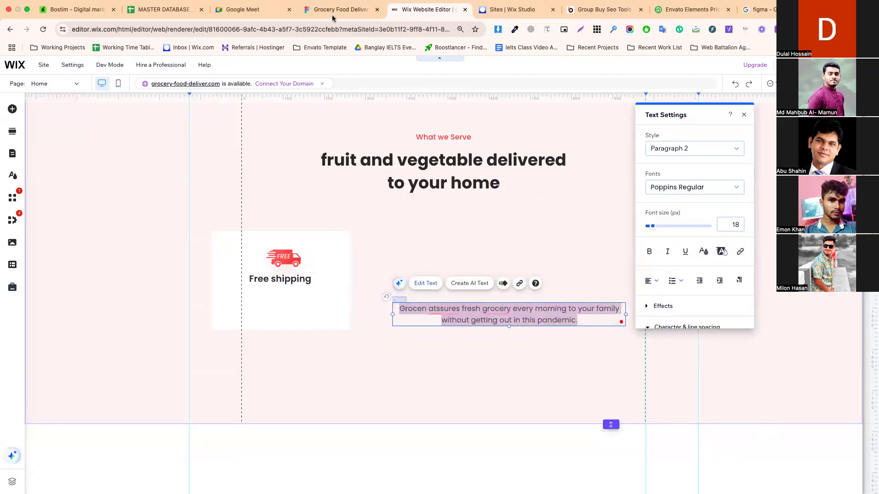
# Copy the "Free shipping" card's description text from Figma and return to Wix
pyautogui.click(336, 10)
pyautogui.doubleClick(359, 279)
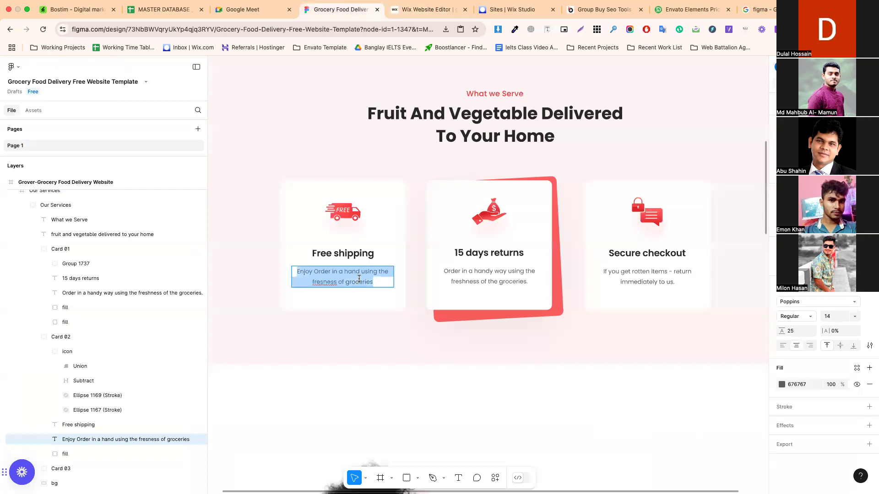
pyautogui.click(432, 10)
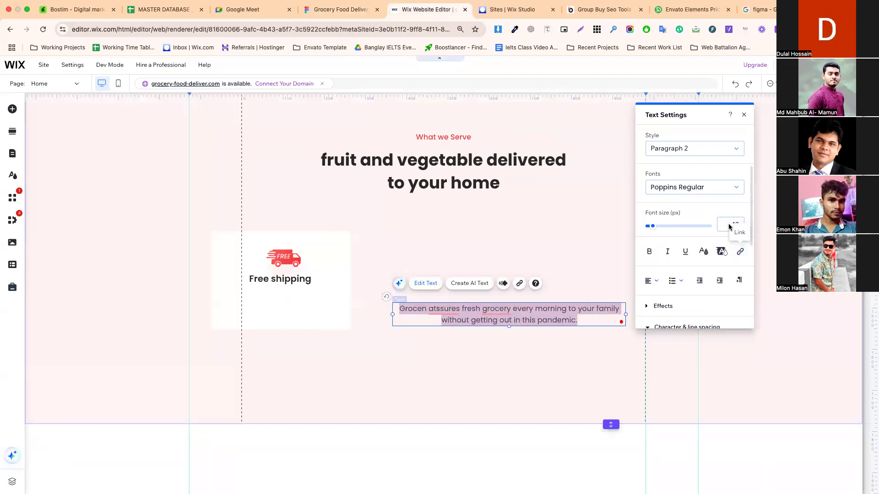
# Set the paragraph's font size to 14 px and replace its text with "Enjoy Order in a hand using the fresness of groceries"
pyautogui.click(737, 225)
pyautogui.write('14')
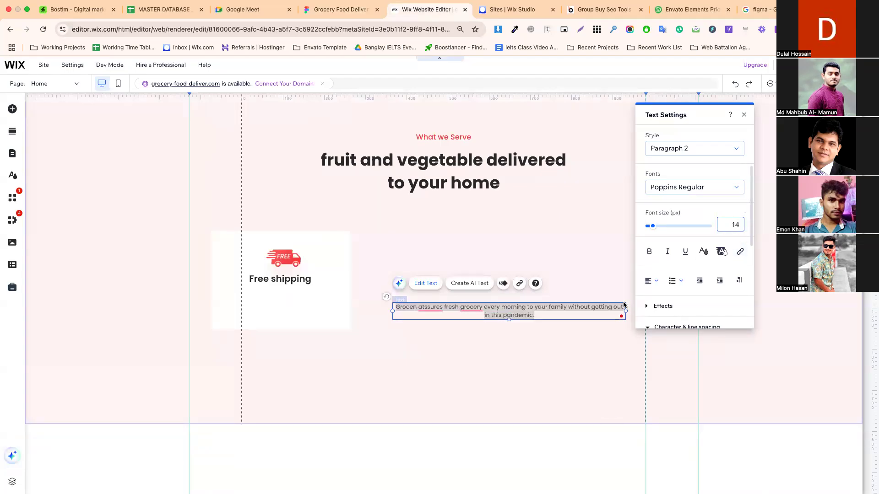
pyautogui.write('Enjoy Order in a hand using the freshness of groceries')
pyautogui.click(502, 325)
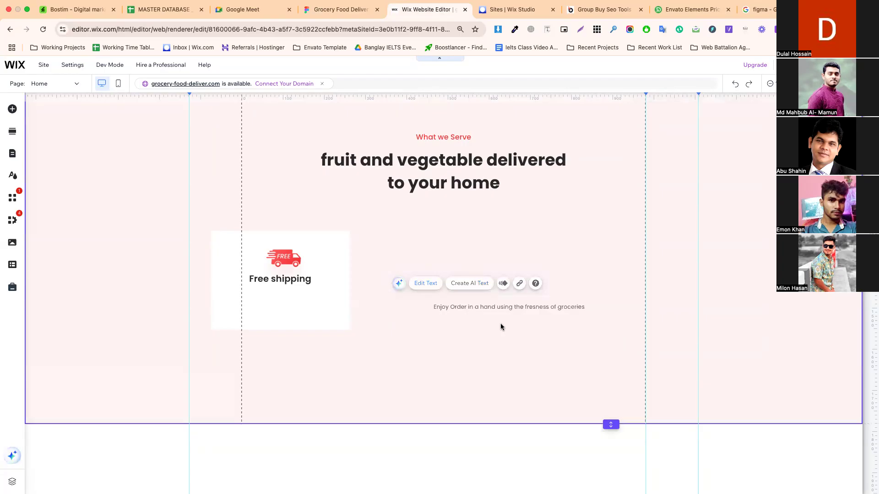
# Narrow the description to wrap onto two lines and place it centred under the "Free shipping" title in the card
pyautogui.moveTo(626, 308); pyautogui.dragTo(498, 308)
pyautogui.moveTo(340, 313); pyautogui.dragTo(294, 302)
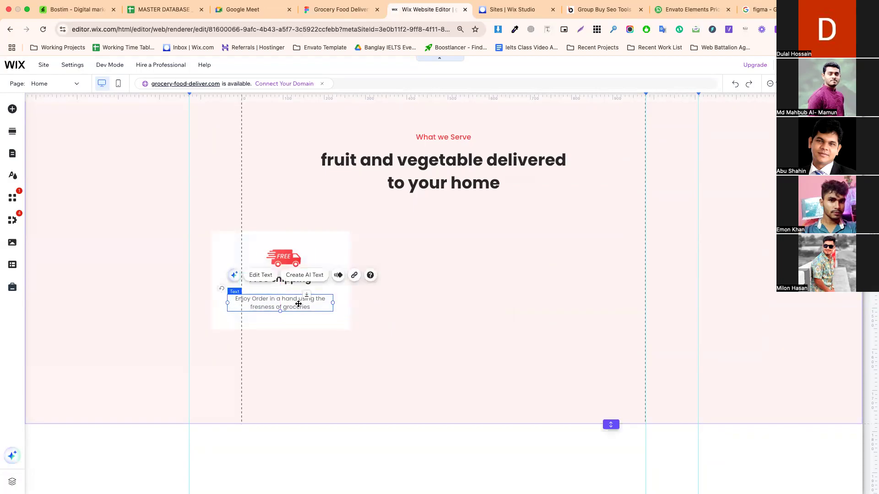
pyautogui.click(344, 308)
# Check the card's background shape in Figma, then set the Wix container box's corner radius to 12 px
pyautogui.click(359, 9)
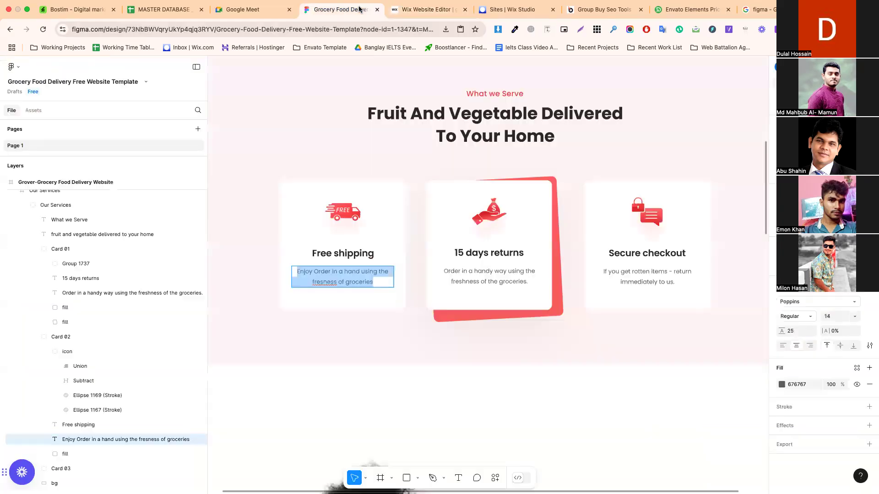
pyautogui.click(284, 190)
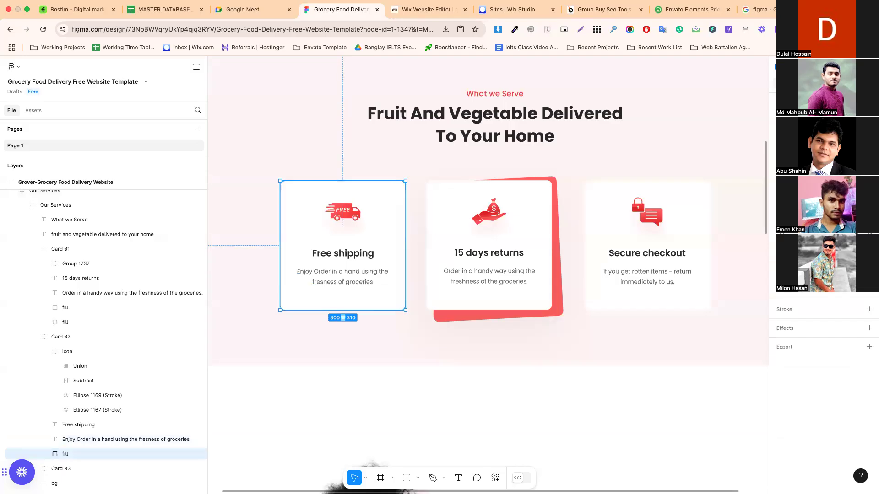
pyautogui.click(424, 10)
pyautogui.click(271, 212)
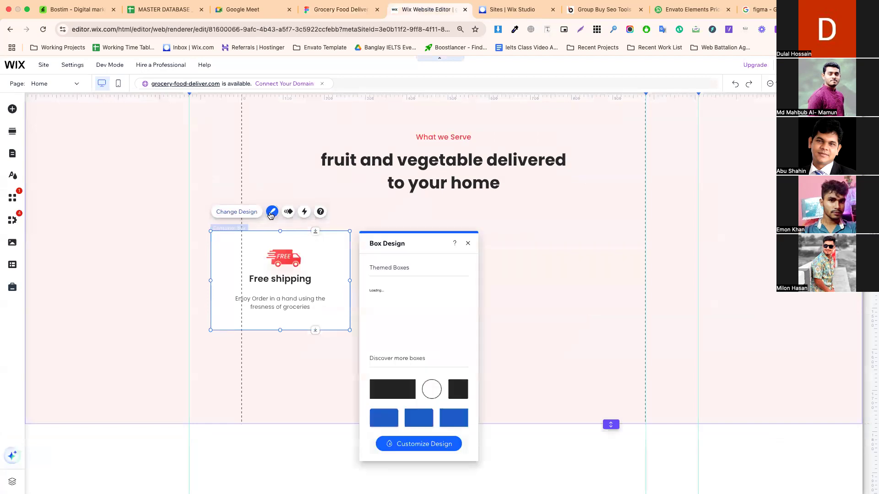
pyautogui.click(414, 445)
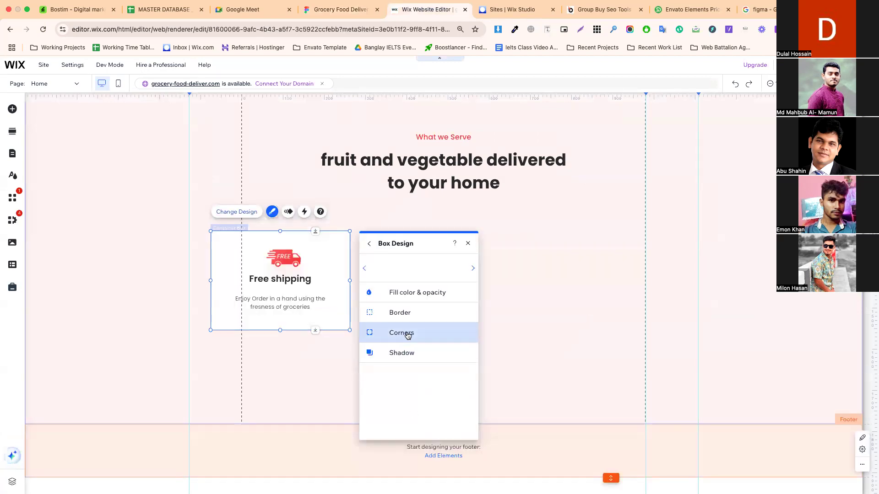
pyautogui.click(404, 337)
pyautogui.write('12')
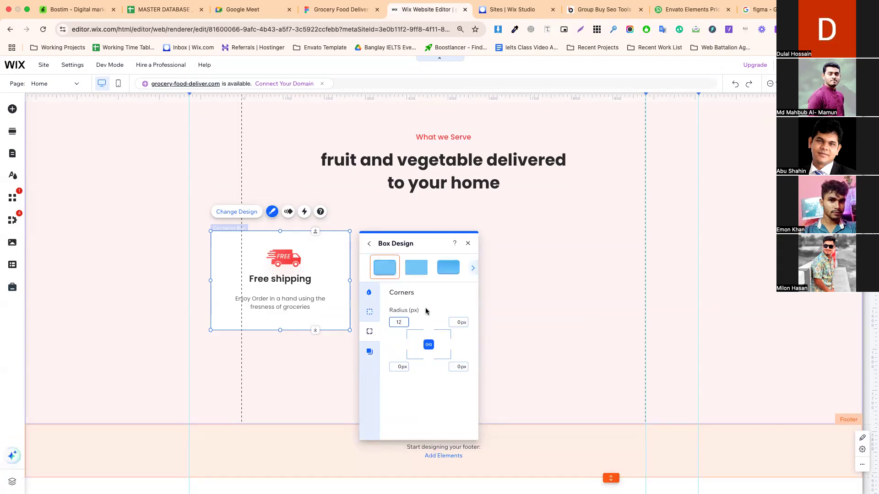
pyautogui.click(306, 359)
# Duplicate the "Free shipping" card to form a row of three cards, and switch to Figma to check the remaining cards
pyautogui.click(235, 250)
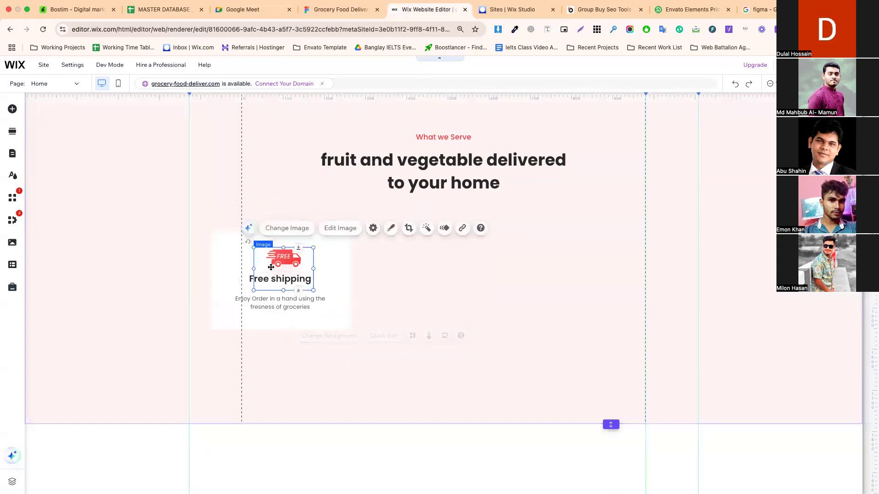
pyautogui.moveTo(335, 245); pyautogui.dragTo(656, 247)
pyautogui.hotkey('ctrl', 'd')
pyautogui.moveTo(659, 248); pyautogui.dragTo(653, 249)
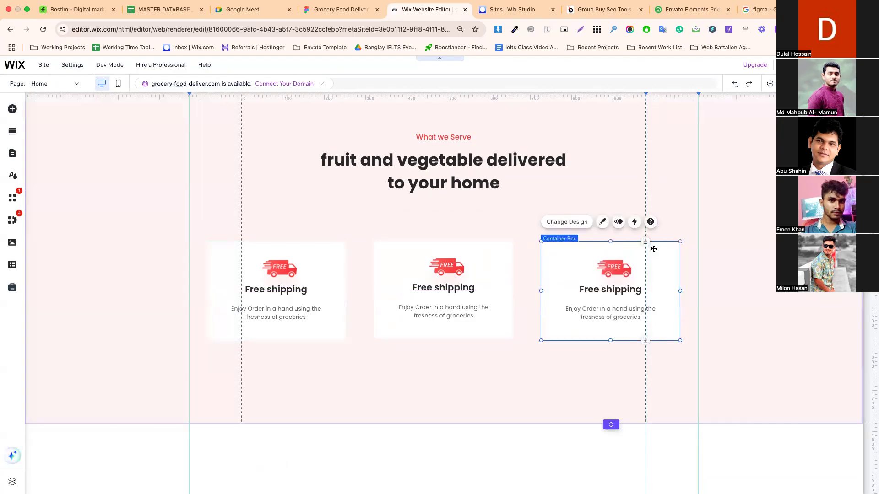
pyautogui.click(707, 265)
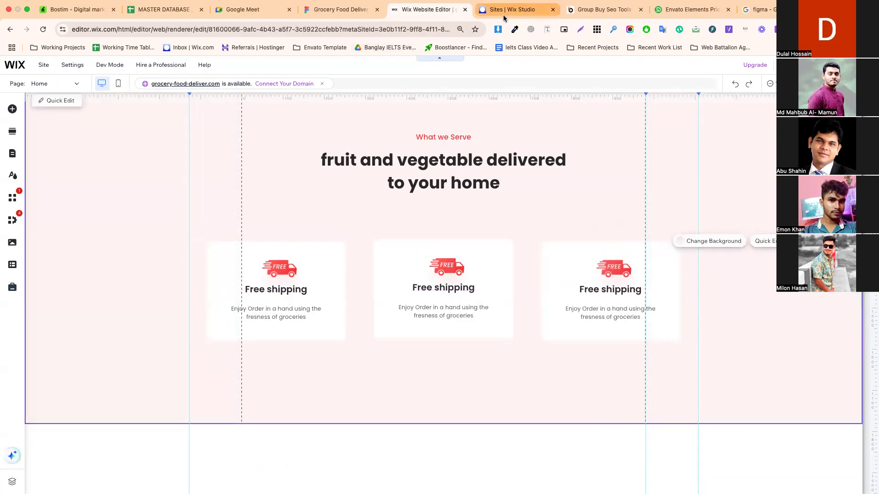
pyautogui.click(342, 9)
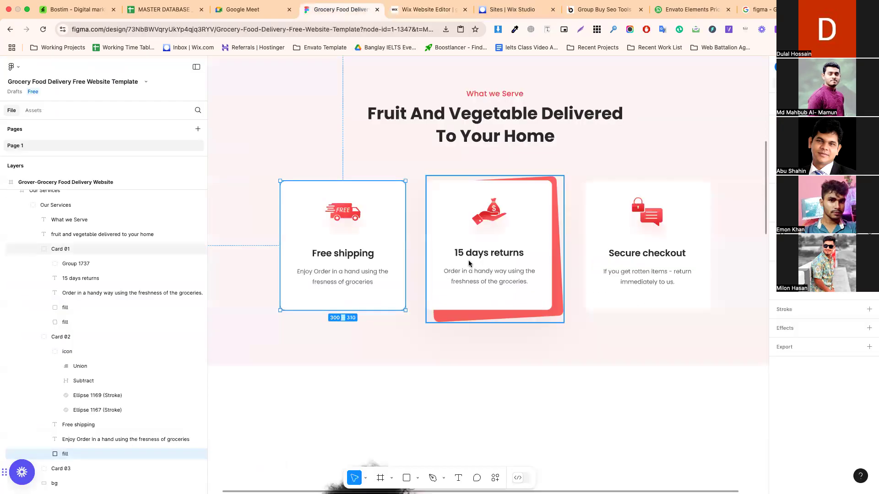
# Inspect the tilted red shape behind the "15 days returns" card in Figma, and switch back to the middle card in Wix
pyautogui.click(495, 316)
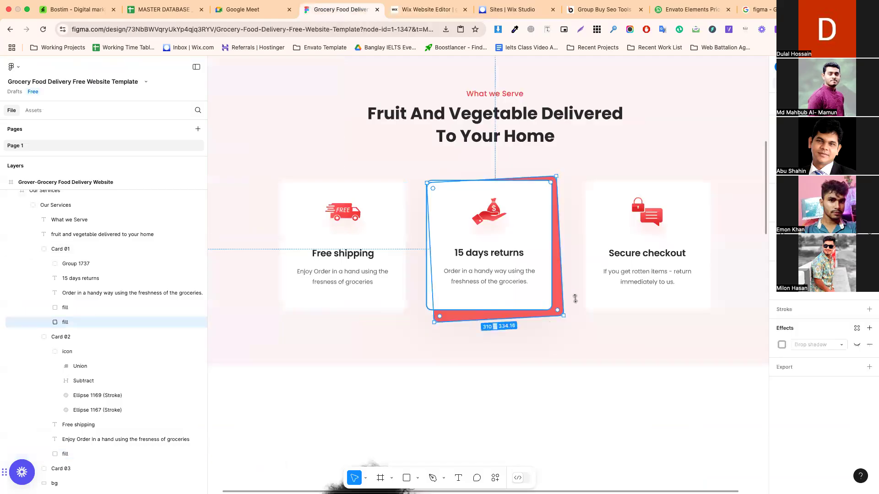
pyautogui.click(564, 322)
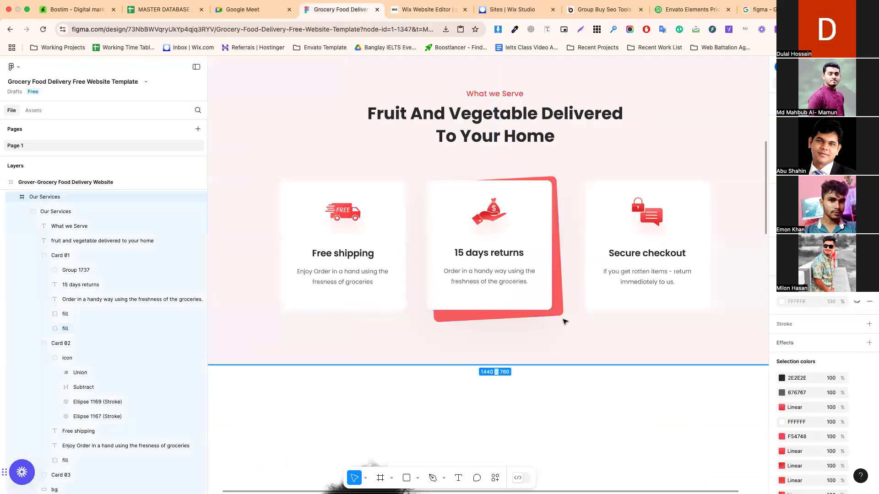
pyautogui.hotkey('ctrl', 'Tab')
pyautogui.click(383, 306)
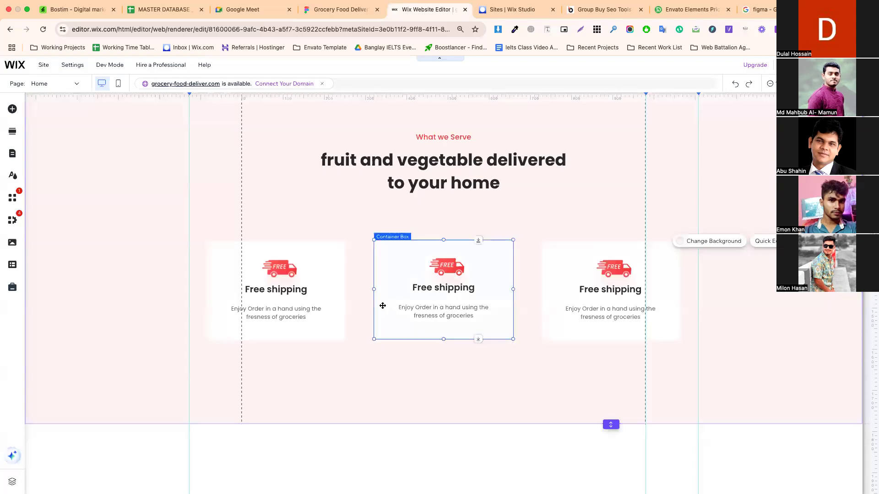
# Add a container box below the middle card and extend the section downwards to make room for it
pyautogui.click(11, 110)
pyautogui.moveTo(208, 161); pyautogui.dragTo(535, 370)
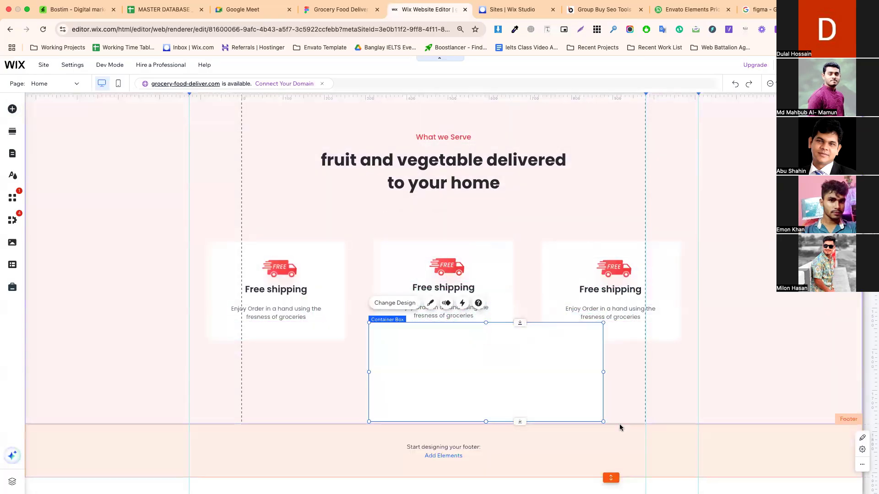
pyautogui.moveTo(611, 424); pyautogui.dragTo(611, 492)
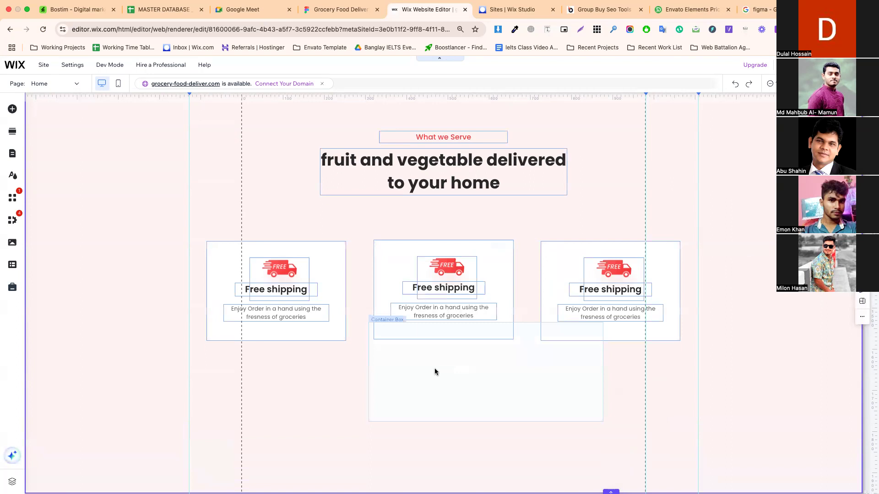
# Narrow the new container box to 336 px wide, matching the middle card, and place it just below that card
pyautogui.moveTo(435, 369); pyautogui.dragTo(440, 395)
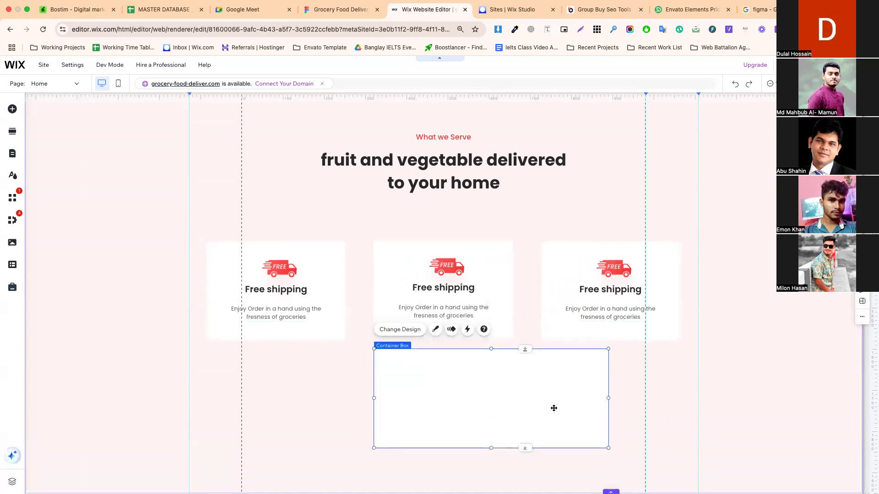
pyautogui.moveTo(609, 400); pyautogui.dragTo(514, 399)
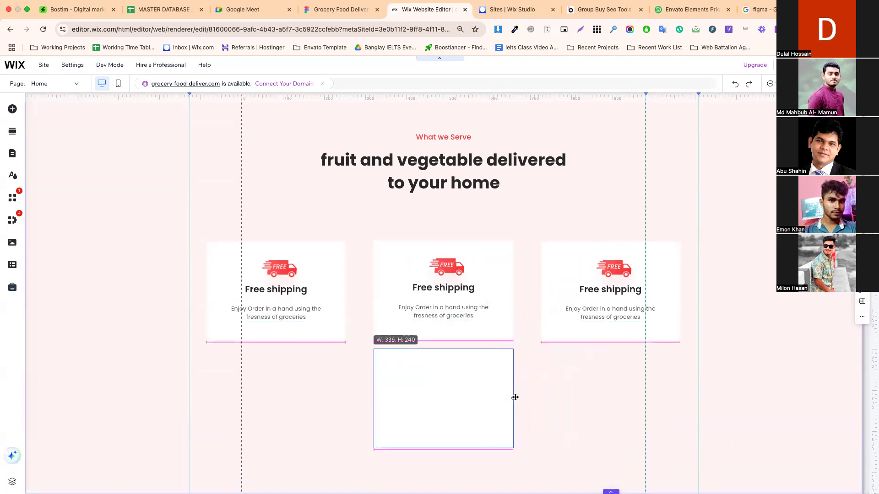
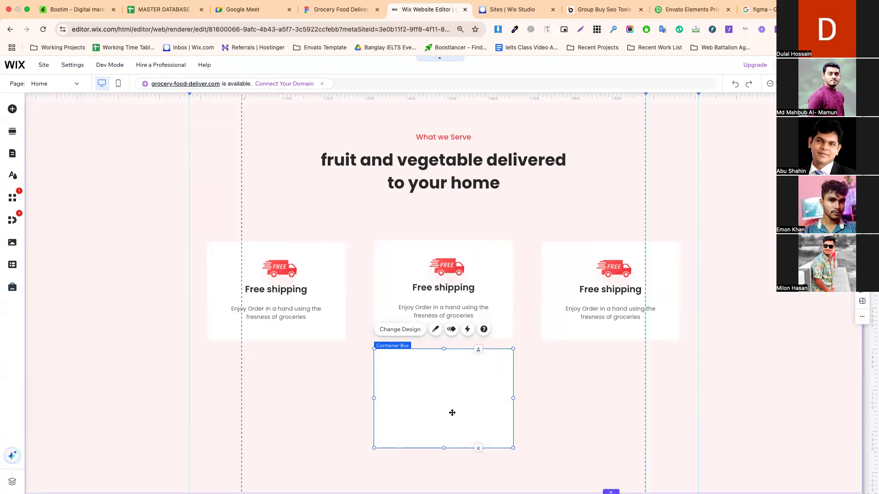
pyautogui.moveTo(451, 410); pyautogui.dragTo(471, 411)
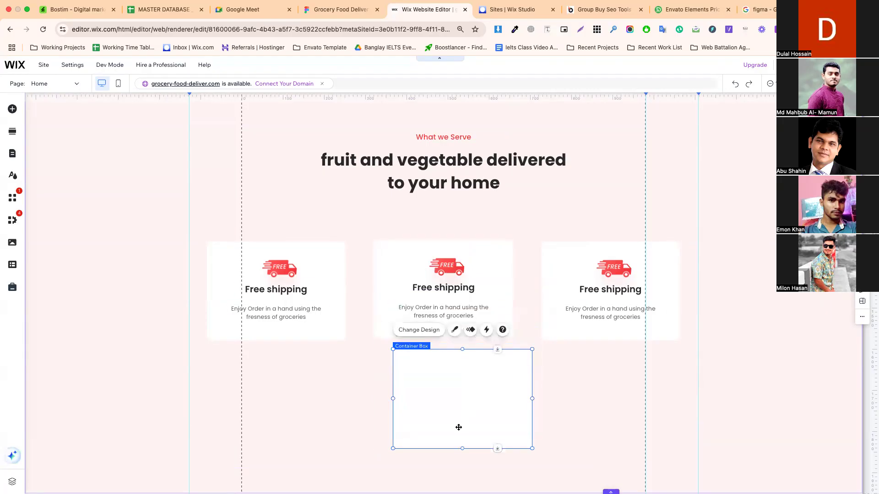
# Export the red fill shape behind Figma's "15 days returns" card as a PNG and add the image to the Wix section
pyautogui.click(344, 9)
pyautogui.click(556, 309)
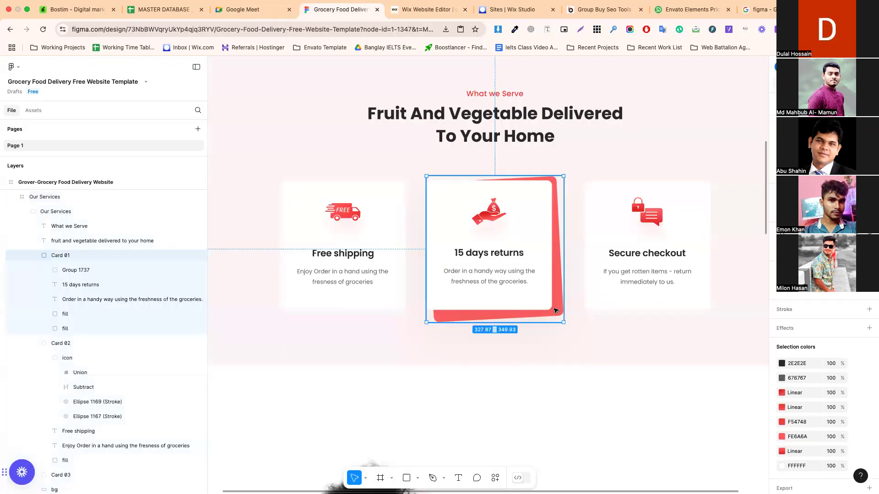
pyautogui.doubleClick(555, 309)
pyautogui.click(870, 367)
pyautogui.click(835, 399)
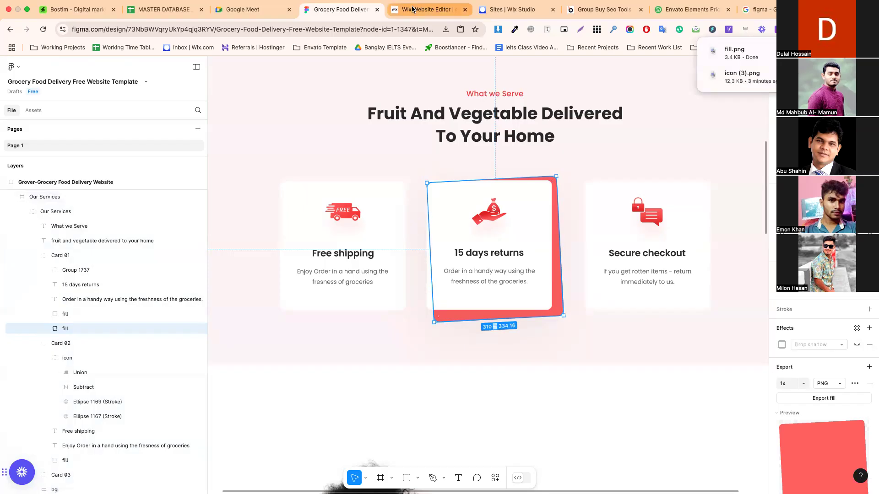
pyautogui.click(412, 9)
pyautogui.hotkey('ctrl', 'v')
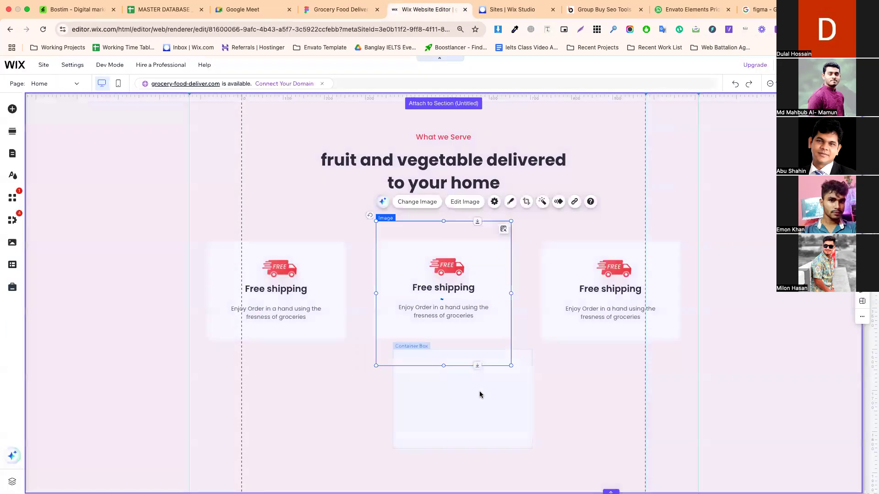
# Delete the empty container box below the middle card
pyautogui.click(480, 394)
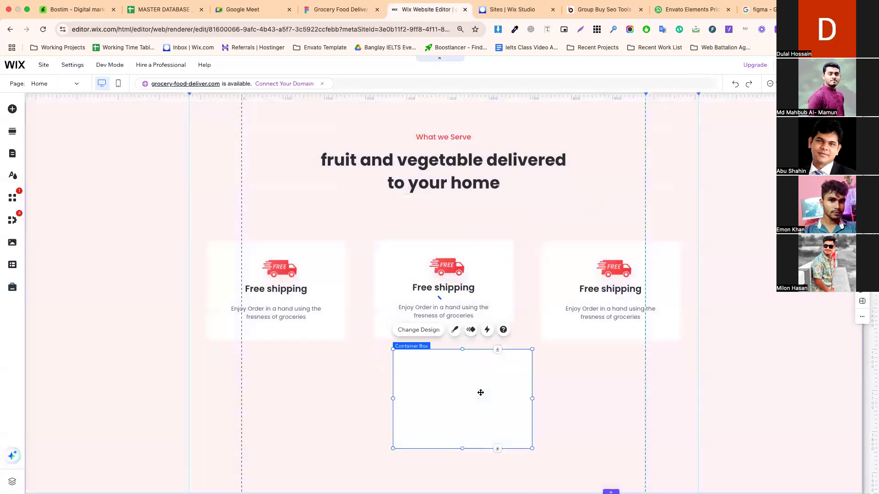
pyautogui.rightClick(481, 393)
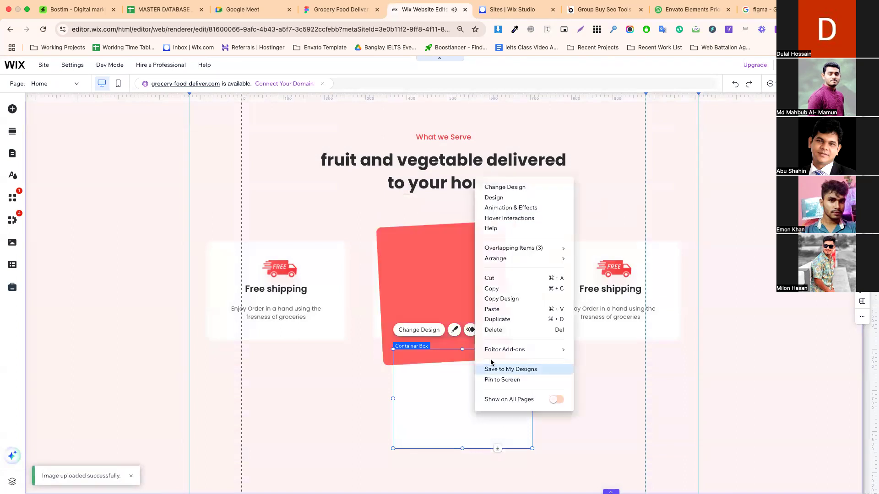
pyautogui.click(511, 337)
# Position the red image over the middle card and scale it to extend slightly past the card's right and lower edges
pyautogui.click(441, 334)
pyautogui.moveTo(434, 347)
pyautogui.mouseDown()
pyautogui.moveTo(450, 360)
pyautogui.moveTo(440, 359)
pyautogui.mouseUp()
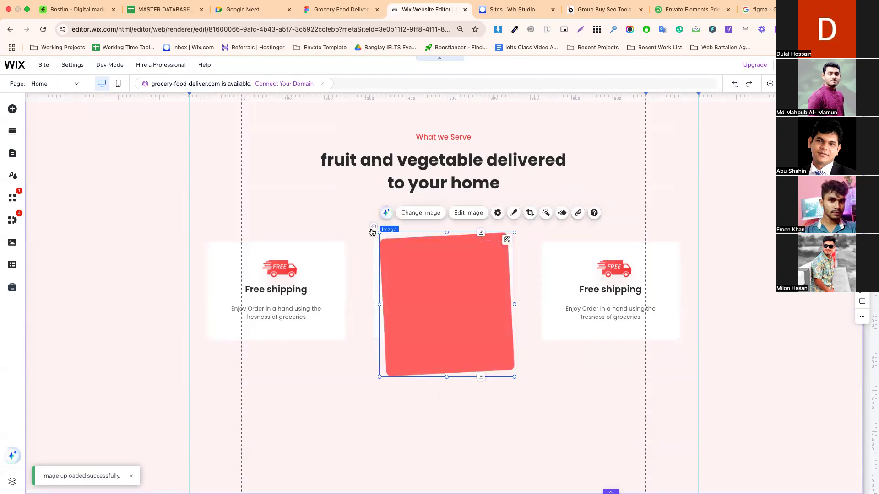
pyautogui.moveTo(373, 229); pyautogui.dragTo(376, 241)
pyautogui.moveTo(414, 269); pyautogui.dragTo(422, 341)
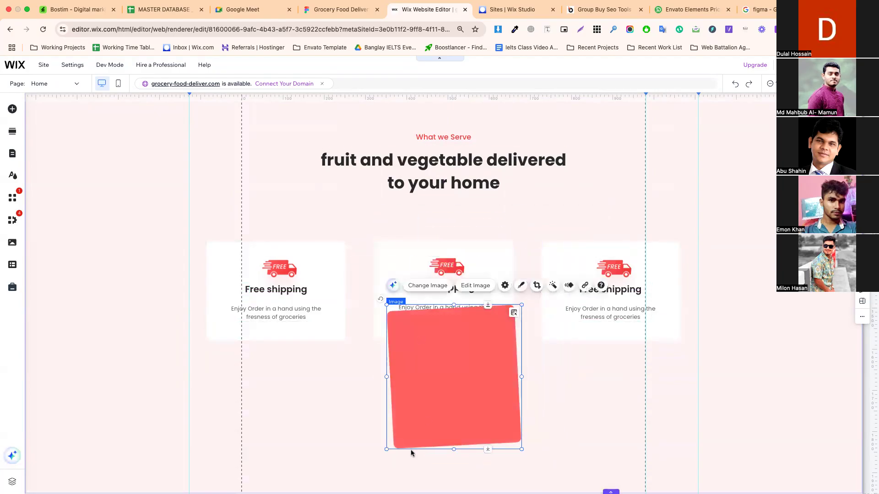
pyautogui.moveTo(521, 450); pyautogui.dragTo(504, 431)
pyautogui.moveTo(461, 392); pyautogui.dragTo(452, 375)
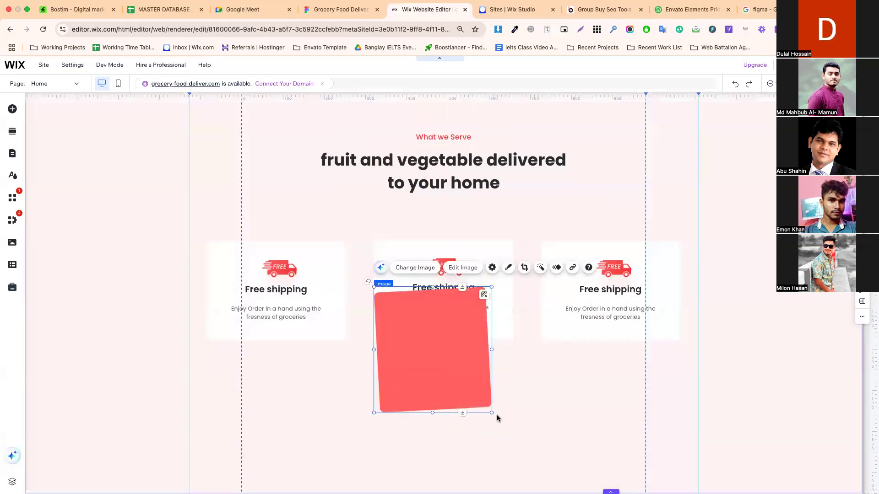
pyautogui.moveTo(491, 413); pyautogui.dragTo(481, 361)
# Send the red image to the back so it sits behind the middle card
pyautogui.rightClick(482, 370)
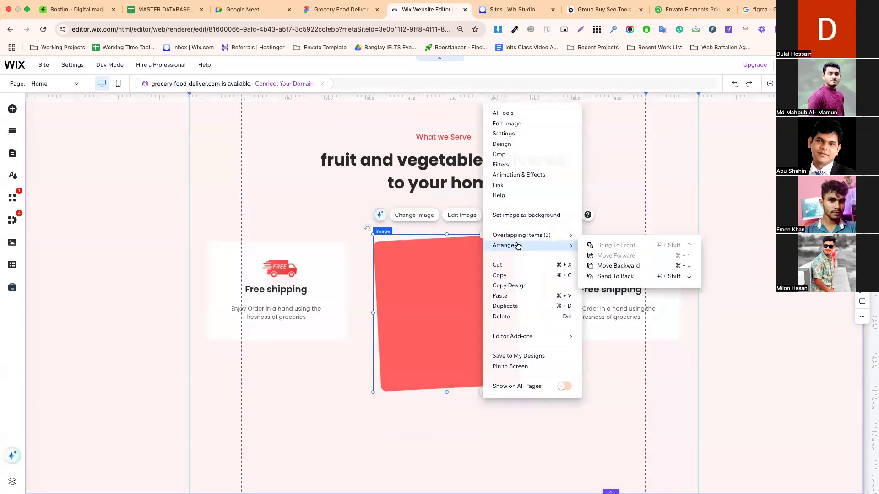
pyautogui.moveTo(550, 250)
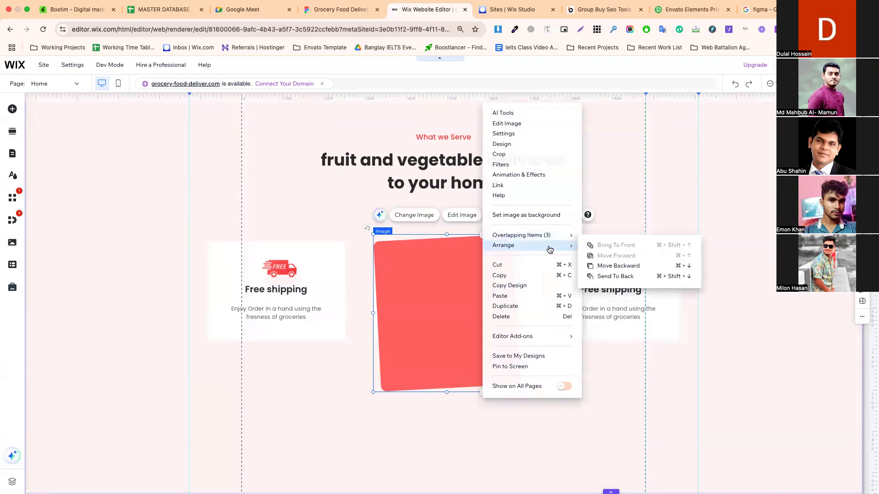
pyautogui.click(613, 276)
pyautogui.click(358, 357)
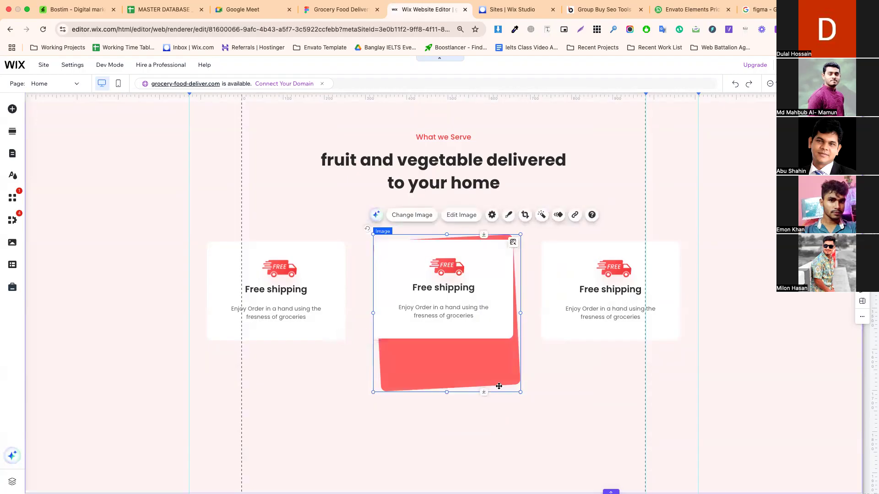
# Increase the middle white card's height over the red image and move its icon, title and description down
pyautogui.click(474, 329)
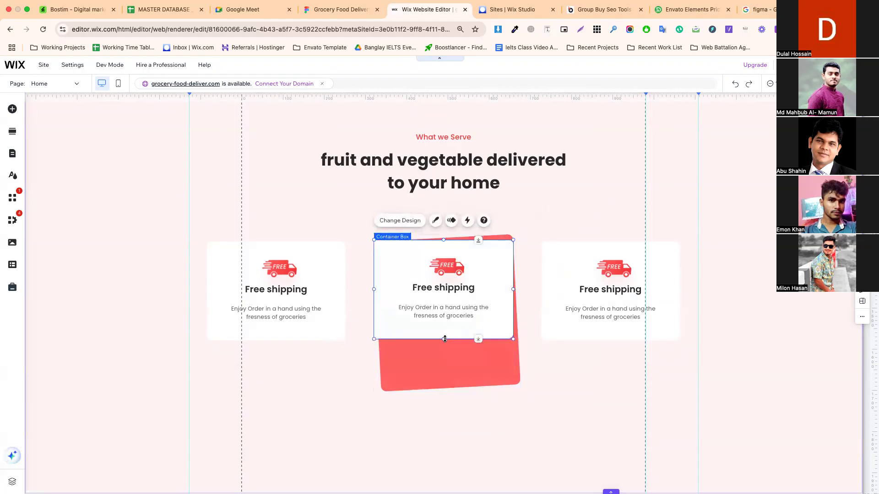
pyautogui.moveTo(443, 339); pyautogui.dragTo(444, 364)
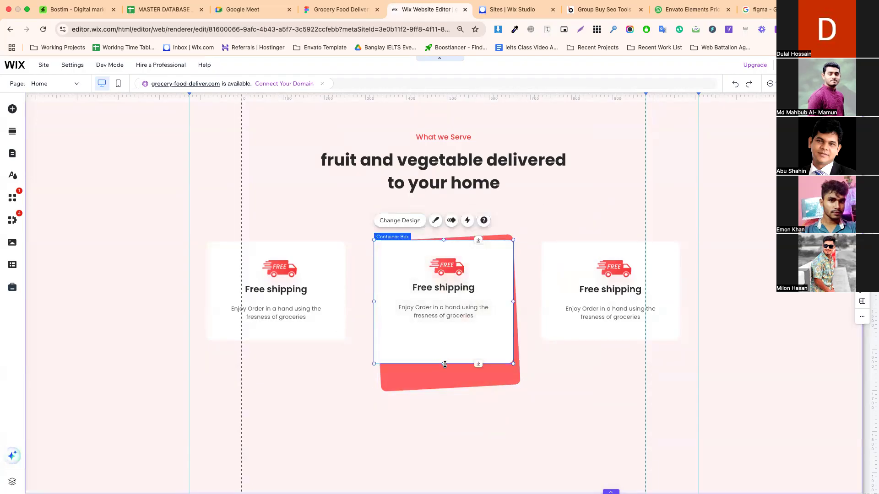
pyautogui.click(443, 275)
pyautogui.moveTo(464, 257); pyautogui.dragTo(463, 271)
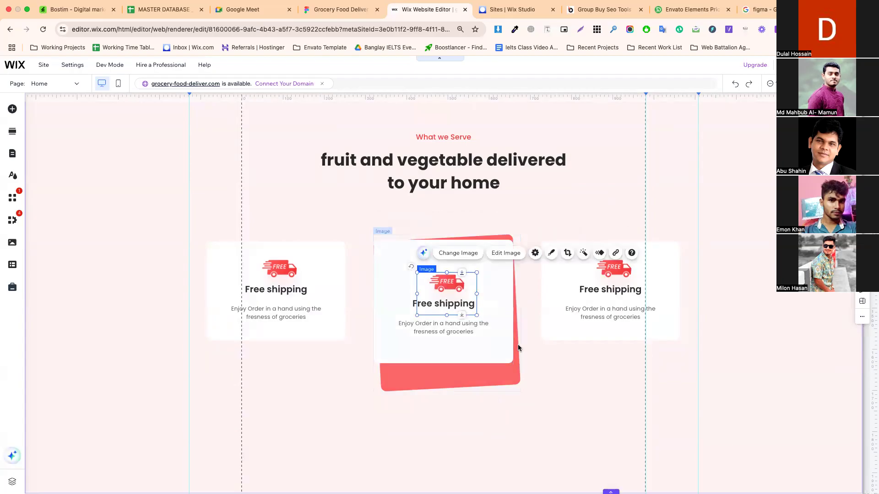
pyautogui.click(503, 244)
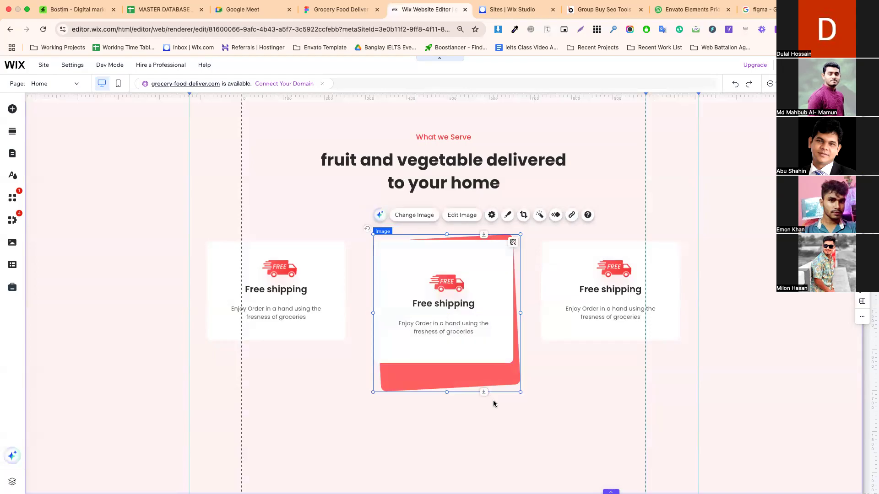
pyautogui.moveTo(444, 364); pyautogui.dragTo(443, 373)
# Adjust the vertical spacing between the truck icon, "Free shipping" title and description in the middle card
pyautogui.click(447, 284)
pyautogui.click(455, 303)
pyautogui.moveTo(455, 303); pyautogui.dragTo(455, 333)
pyautogui.click(455, 327)
pyautogui.click(451, 278)
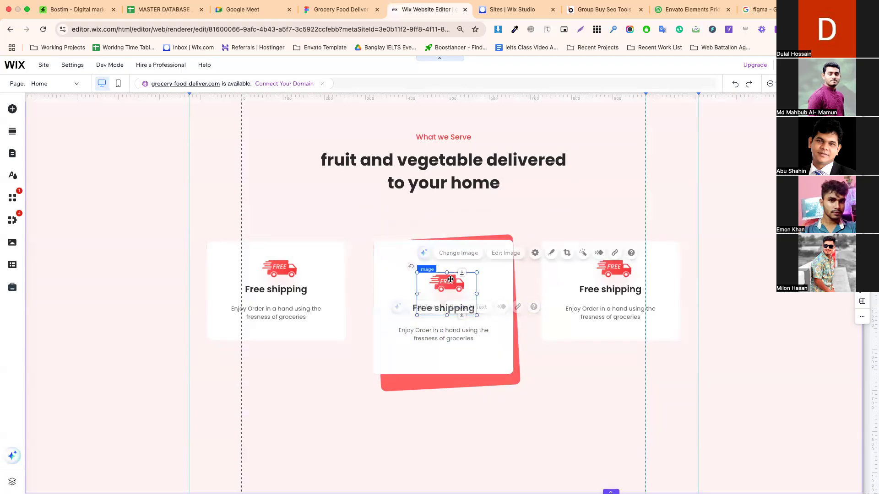
pyautogui.moveTo(451, 279); pyautogui.dragTo(451, 277)
pyautogui.click(458, 340)
pyautogui.moveTo(458, 340); pyautogui.dragTo(448, 333)
# Shrink the red background image slightly so only a narrow edge shows around the middle card
pyautogui.click(517, 388)
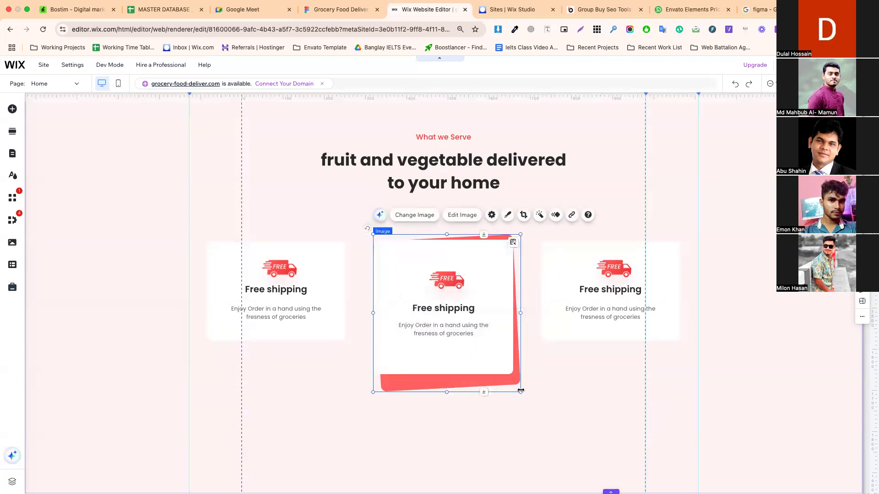
pyautogui.moveTo(517, 389); pyautogui.dragTo(516, 387)
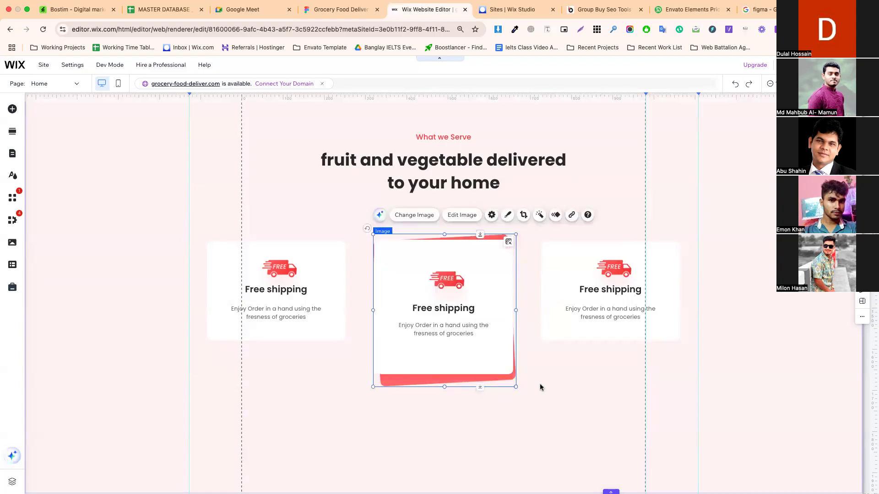
pyautogui.click(542, 386)
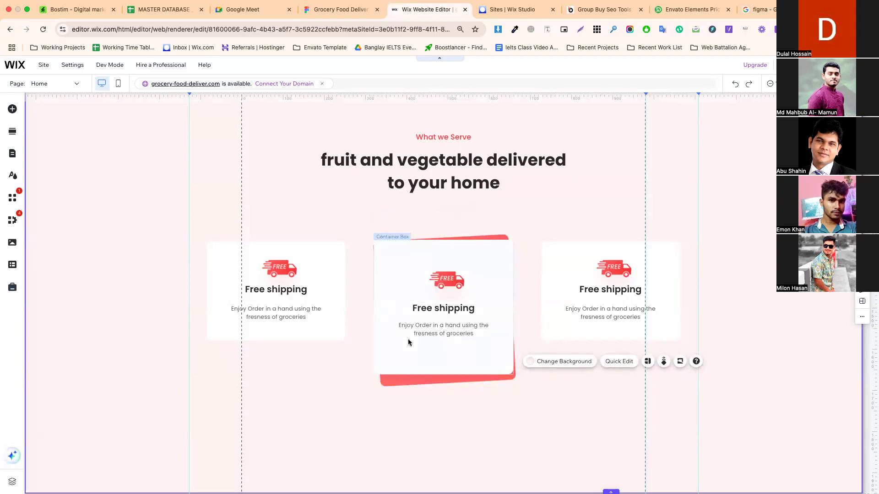
# Try a slight counterclockwise tilt on the red background image behind the middle card
pyautogui.click(495, 235)
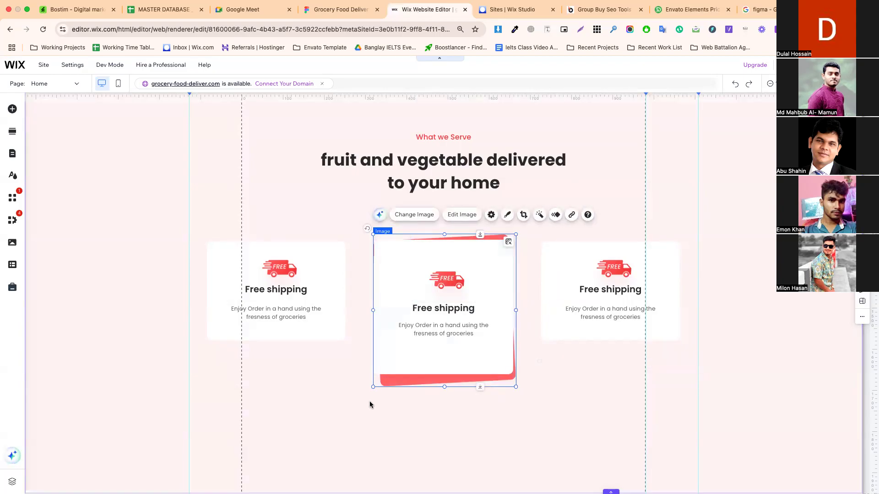
pyautogui.moveTo(366, 232); pyautogui.dragTo(368, 245)
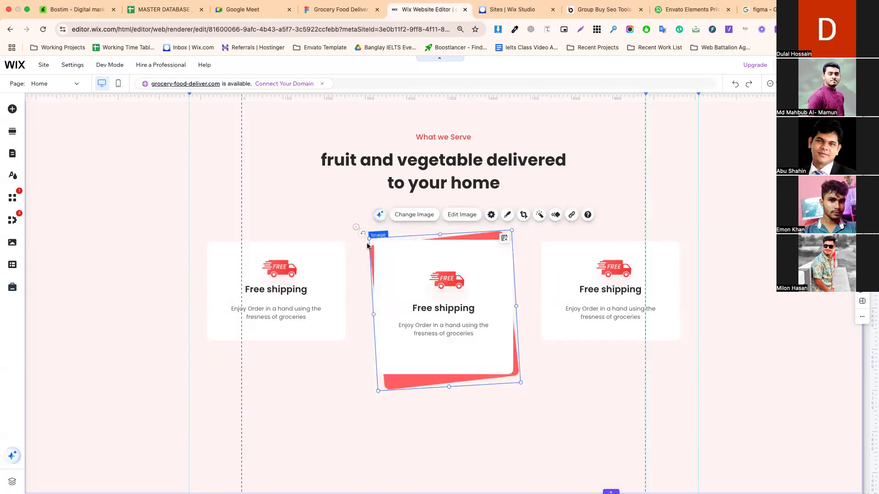
pyautogui.moveTo(359, 234); pyautogui.dragTo(360, 221)
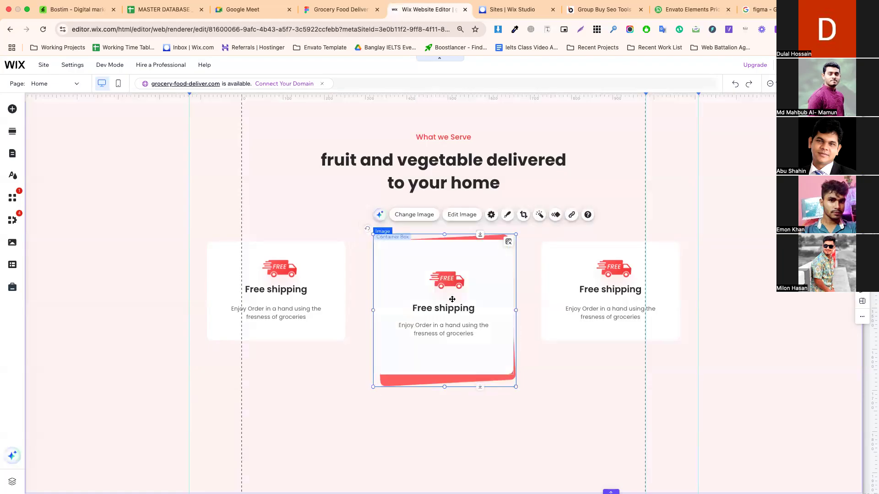
pyautogui.click(535, 350)
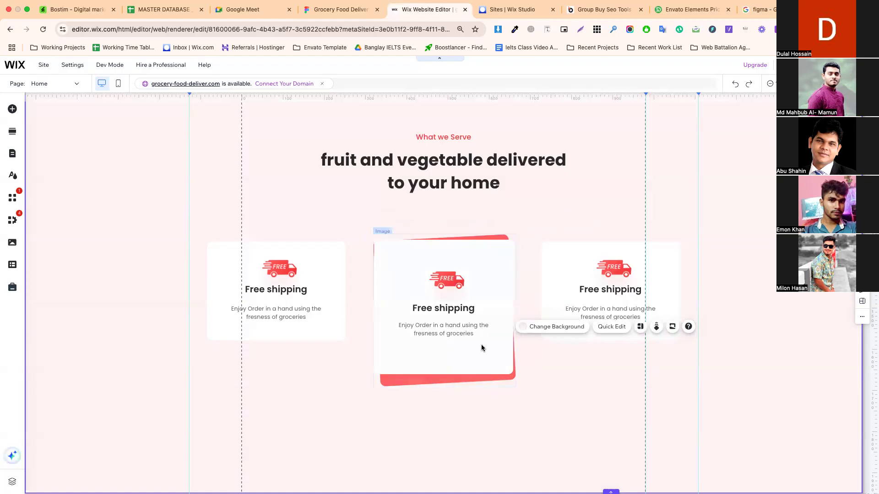
# Nudge the red background image slightly behind the middle card, and switch to Figma to compare it with the "15 days returns" card
pyautogui.click(402, 261)
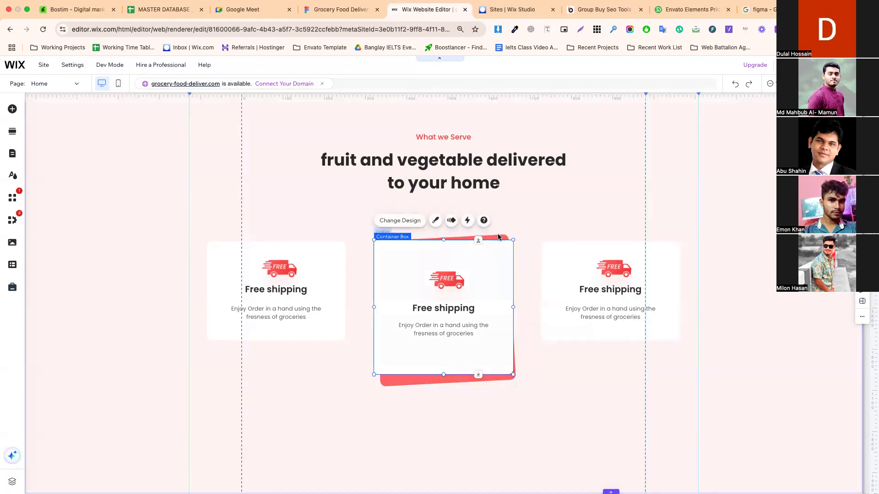
pyautogui.click(493, 237)
pyautogui.moveTo(493, 237); pyautogui.dragTo(494, 238)
pyautogui.click(543, 344)
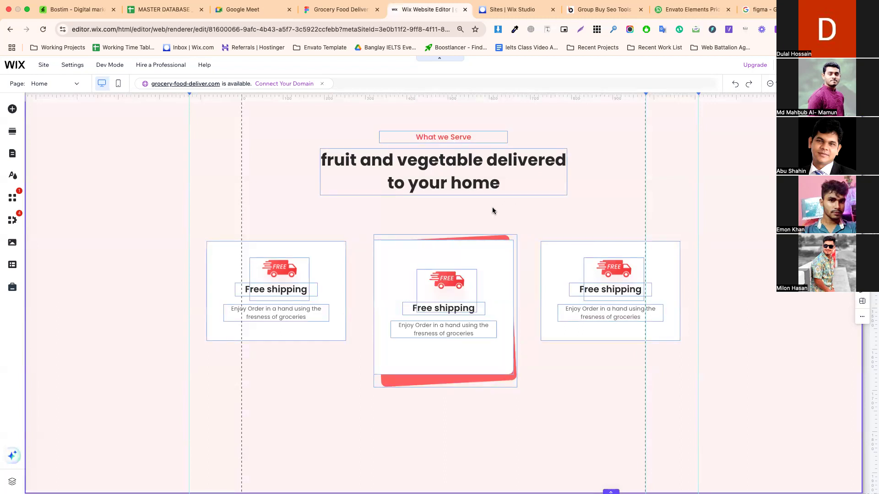
pyautogui.click(340, 9)
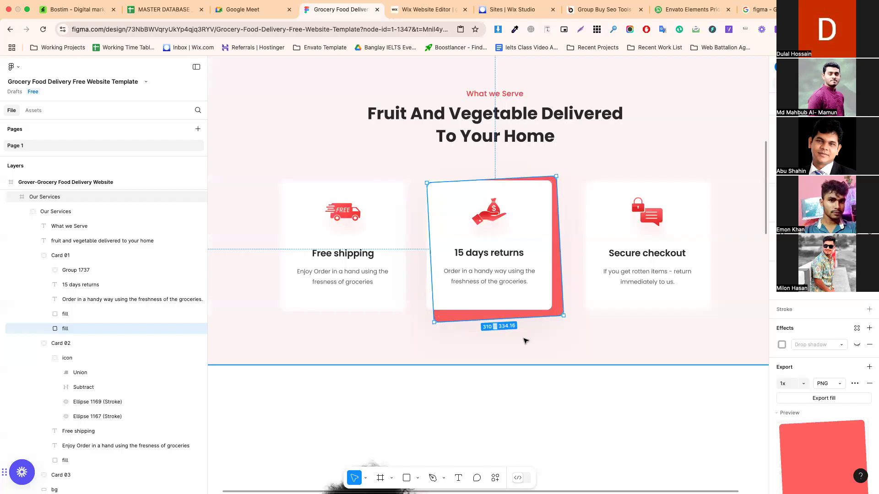
# Check the Wix tab briefly, return to the Figma template and examine the service cards down to the "Why choose us" section
pyautogui.click(525, 341)
pyautogui.click(405, 9)
pyautogui.click(341, 10)
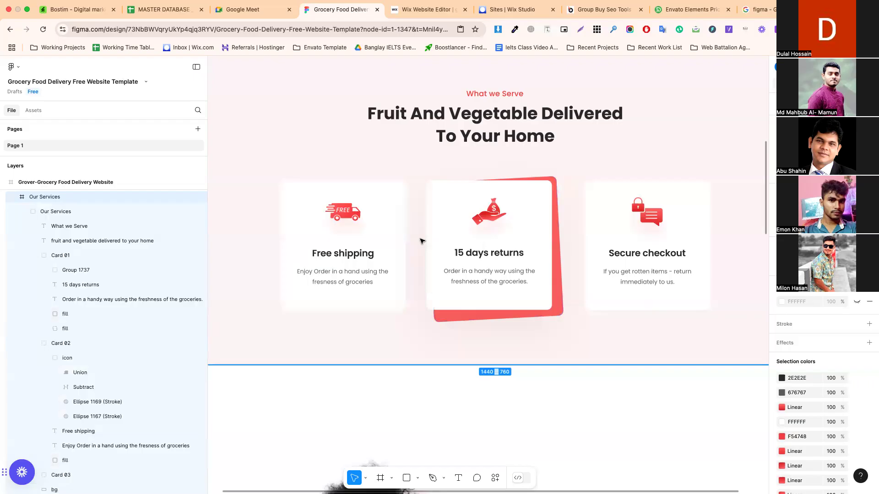
pyautogui.scroll(-3, 473, 306)
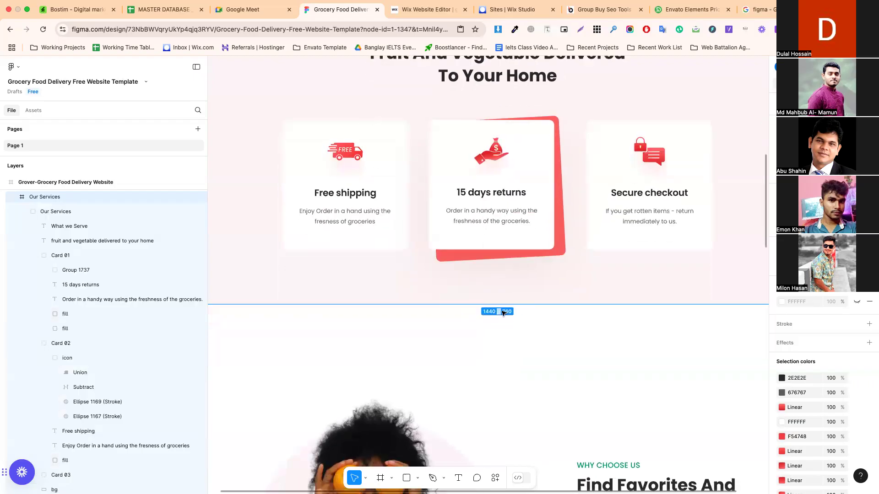
pyautogui.scroll(-5, 479, 280)
pyautogui.click(448, 284)
pyautogui.scroll(-3, 500, 279)
pyautogui.scroll(3, 500, 279)
pyautogui.scroll(8, 499, 279)
pyautogui.scroll(-6, 471, 314)
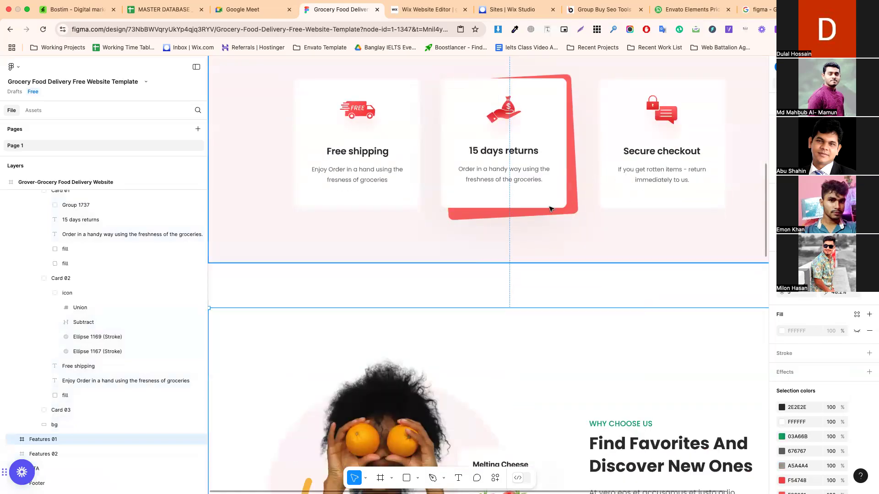
pyautogui.scroll(-8, 549, 208)
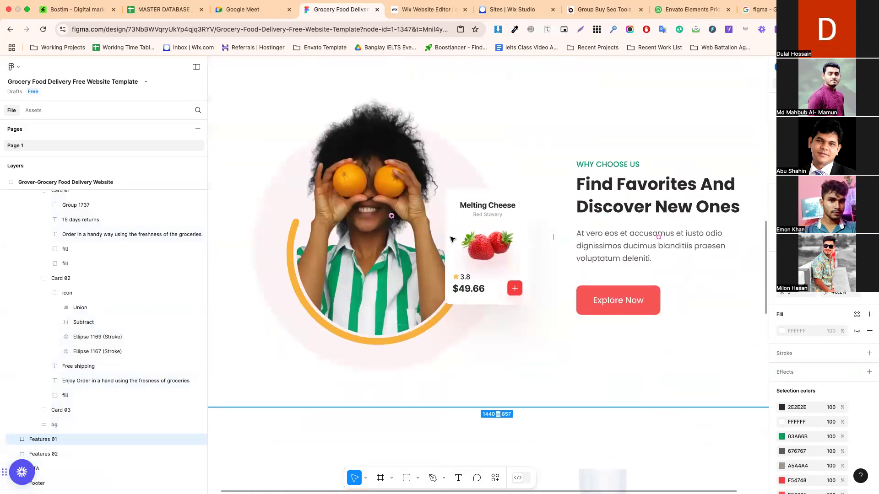
# Examine the "Why choose us", "Home delivery", app download and footer sections of the Figma template
pyautogui.click(453, 239)
pyautogui.scroll(-5, 541, 284)
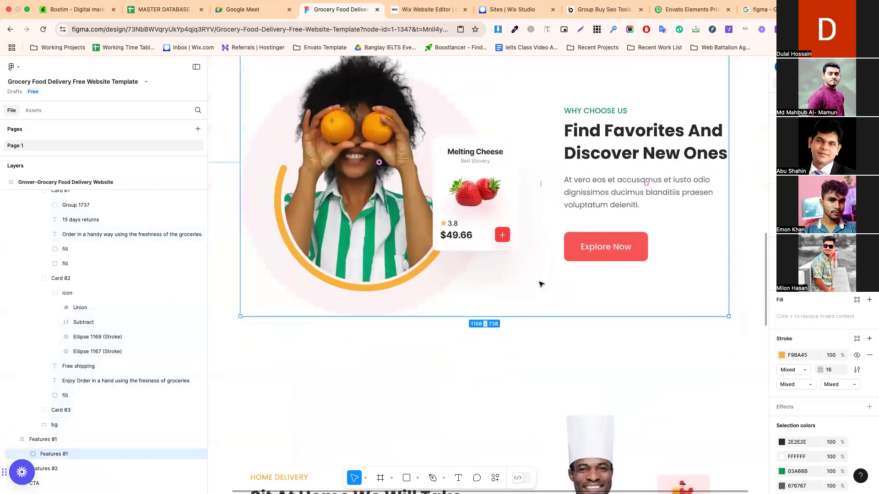
pyautogui.scroll(-3, 552, 283)
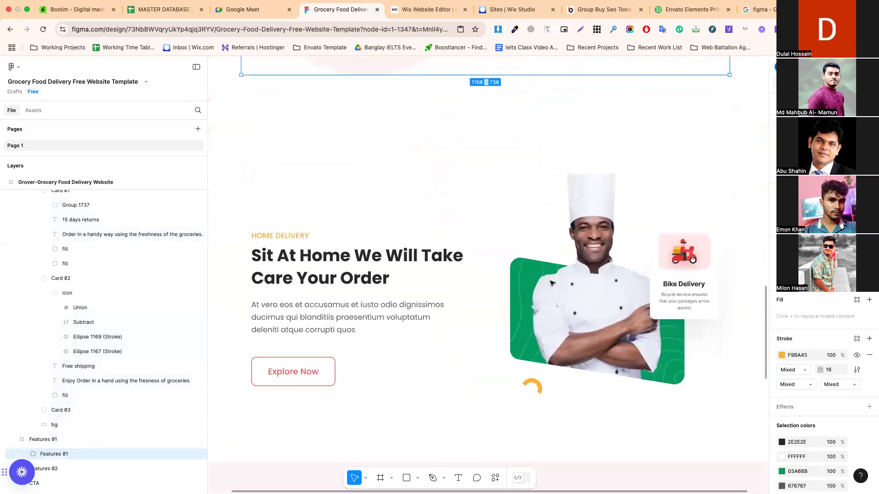
pyautogui.click(432, 276)
pyautogui.scroll(-8, 528, 273)
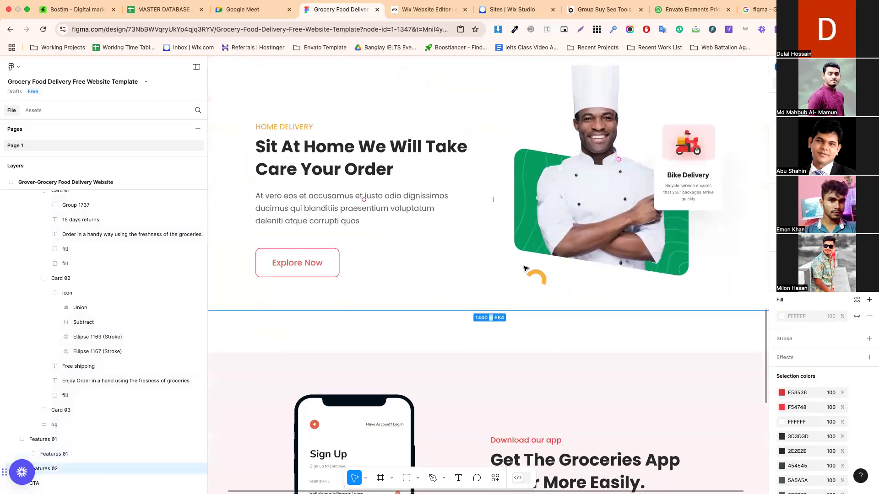
pyautogui.scroll(-6, 525, 268)
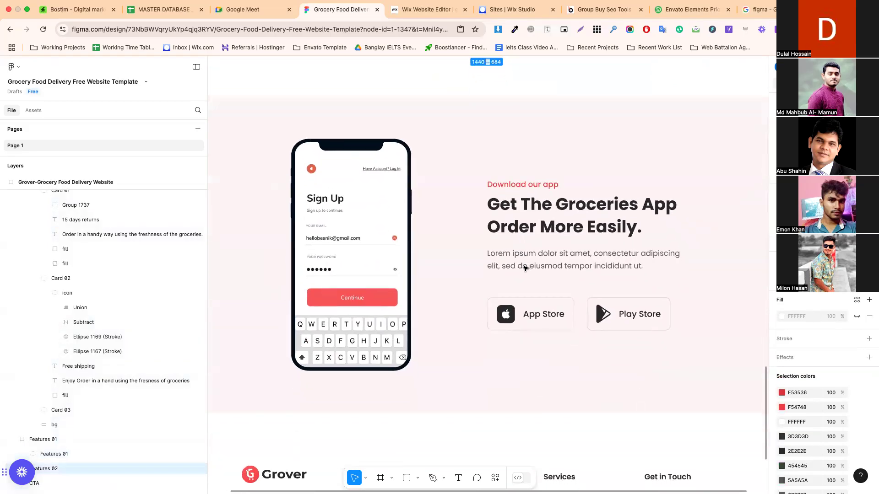
pyautogui.scroll(20, 525, 269)
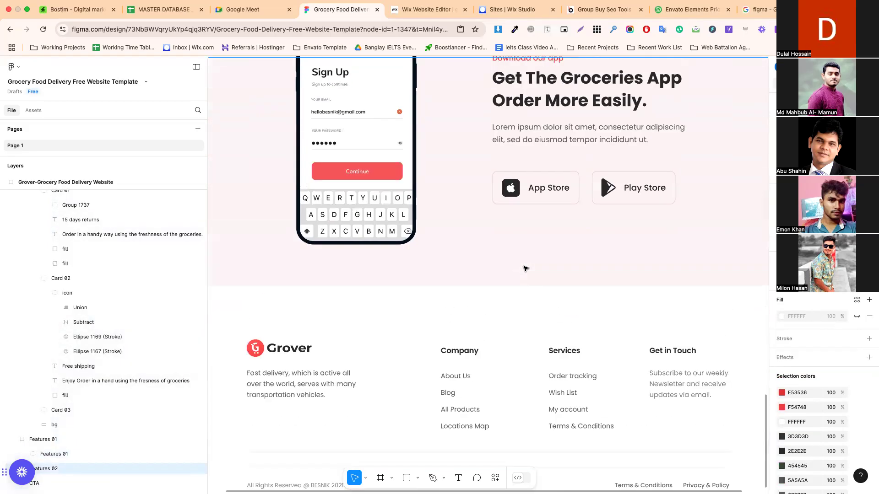
# Go back to the start of the template and examine the hero header with the chef image and small cards
pyautogui.scroll(15, 525, 269)
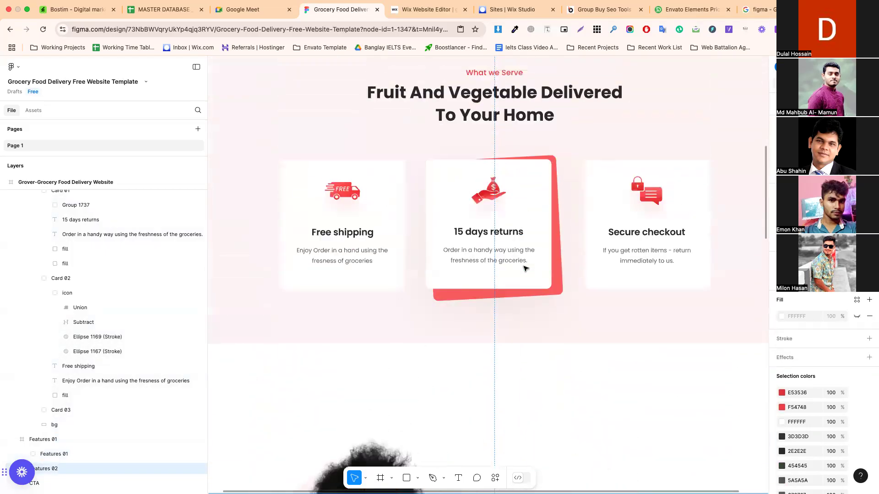
pyautogui.scroll(3, 525, 268)
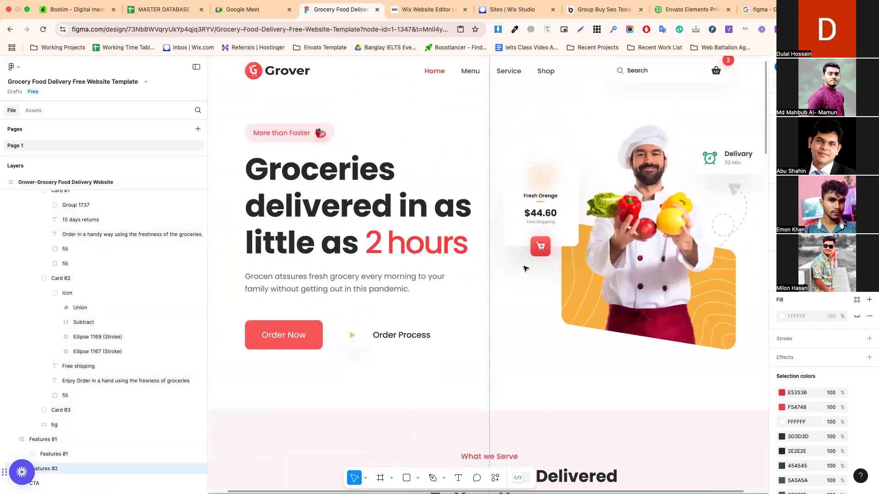
pyautogui.scroll(-3, 525, 268)
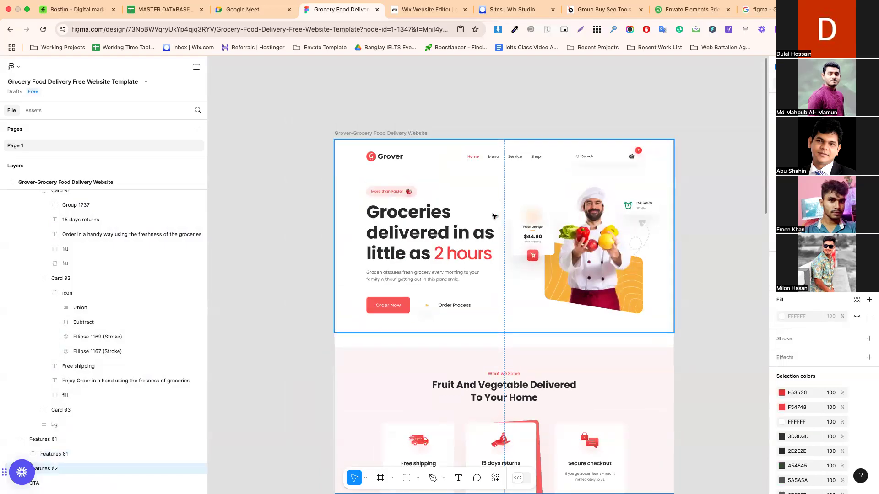
pyautogui.click(479, 113)
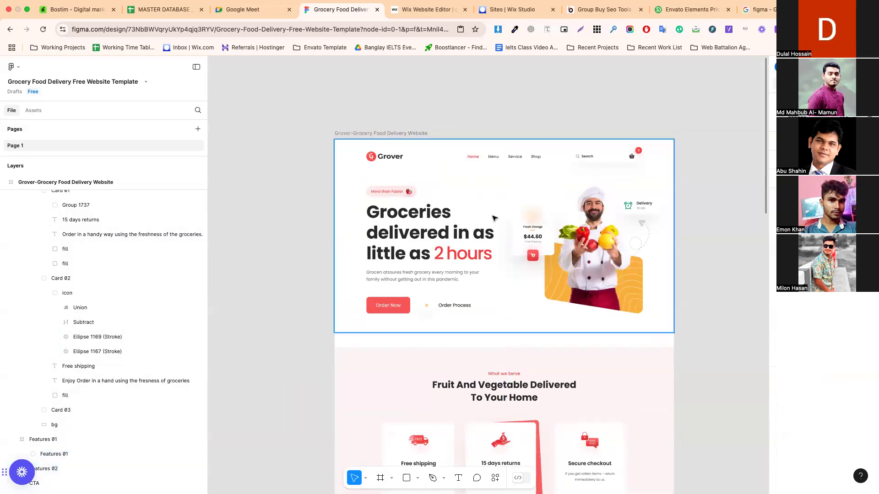
pyautogui.scroll(5, 453, 189)
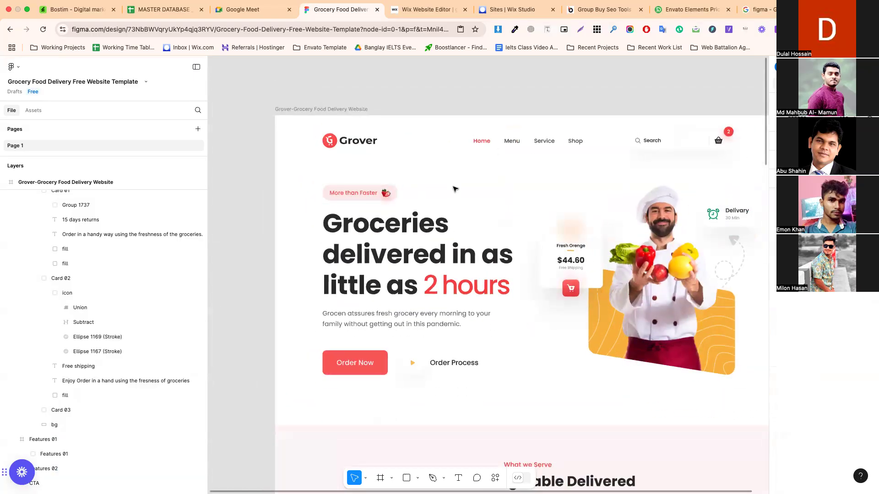
pyautogui.scroll(-2, 455, 189)
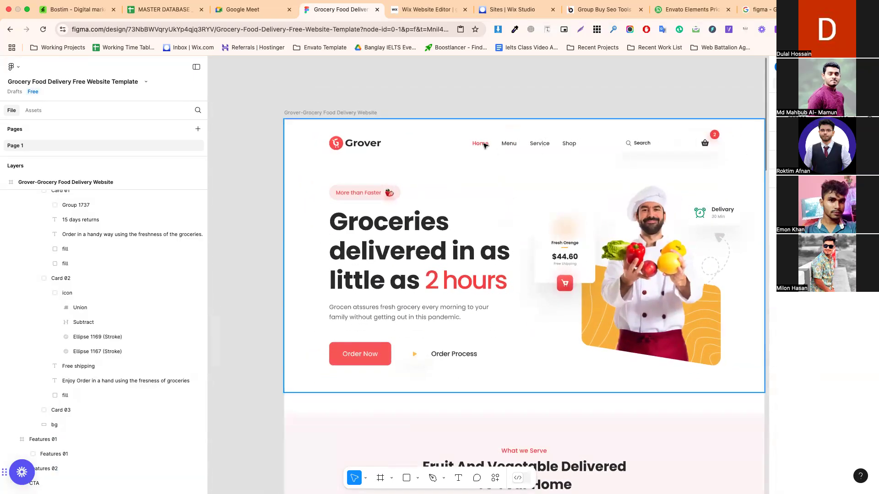
pyautogui.moveTo(502, 180)
pyautogui.mouseDown()
pyautogui.moveTo(483, 155)
pyautogui.moveTo(492, 177)
pyautogui.mouseUp()
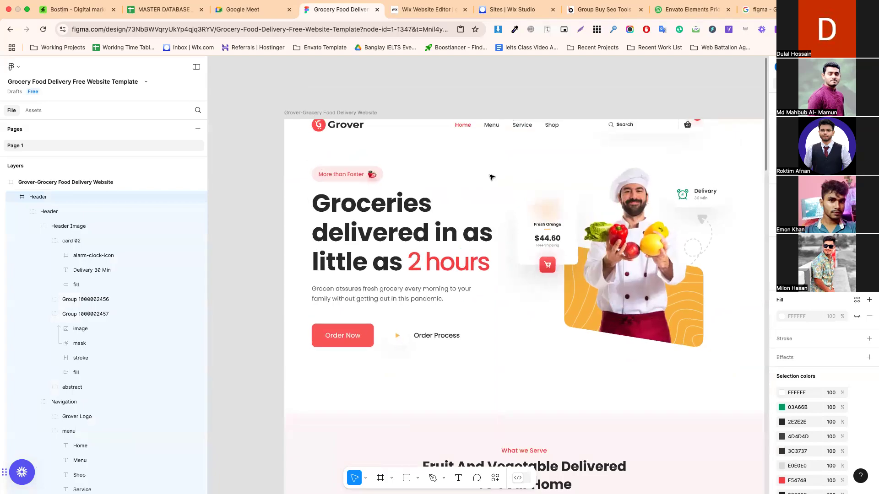
pyautogui.hotkey('ctrl', 'z')
pyautogui.press('Escape')
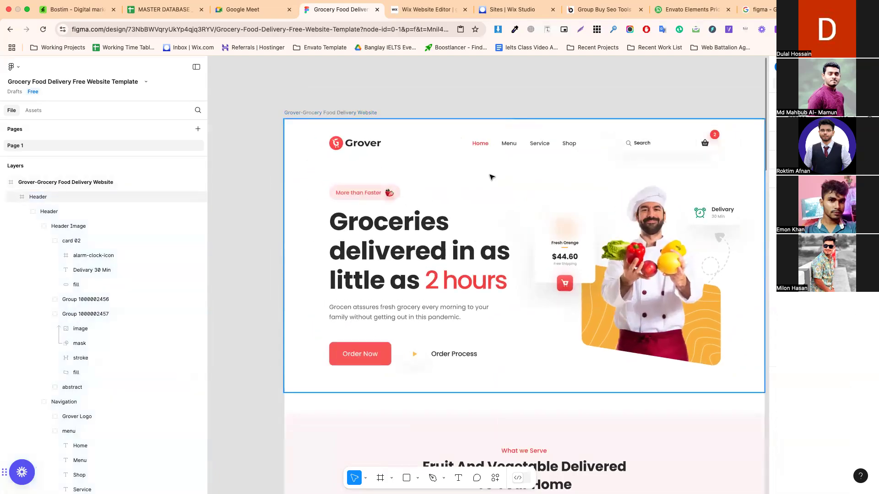
# Step back through the earlier Figma edits until the Header Image's original card 01 and image groups are restored, and clear the selection
pyautogui.press('Tab')
pyautogui.press('Tab')
pyautogui.press('Tab')
pyautogui.press('Tab')
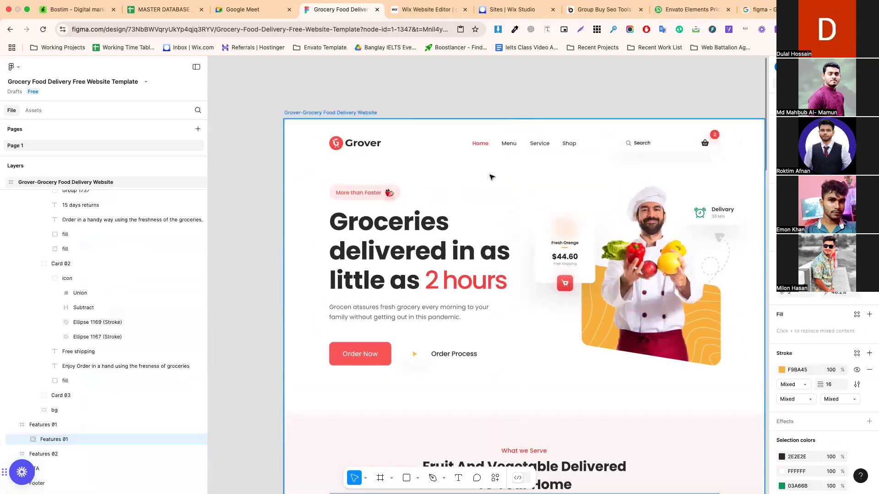
pyautogui.hotkey('shift', 'Tab')
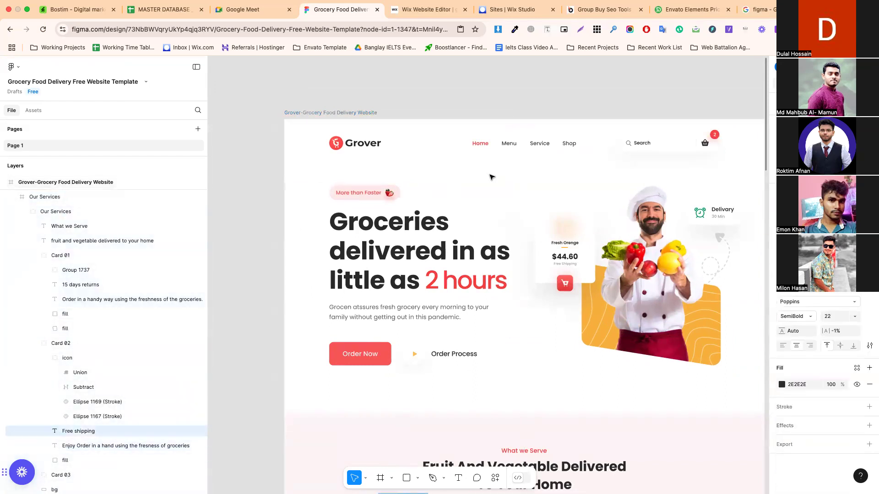
pyautogui.hotkey('shift', 'Tab')
pyautogui.hotkey('shift', 'Return')
pyautogui.hotkey('shift', 'Tab')
pyautogui.hotkey('shift', 'Tab')
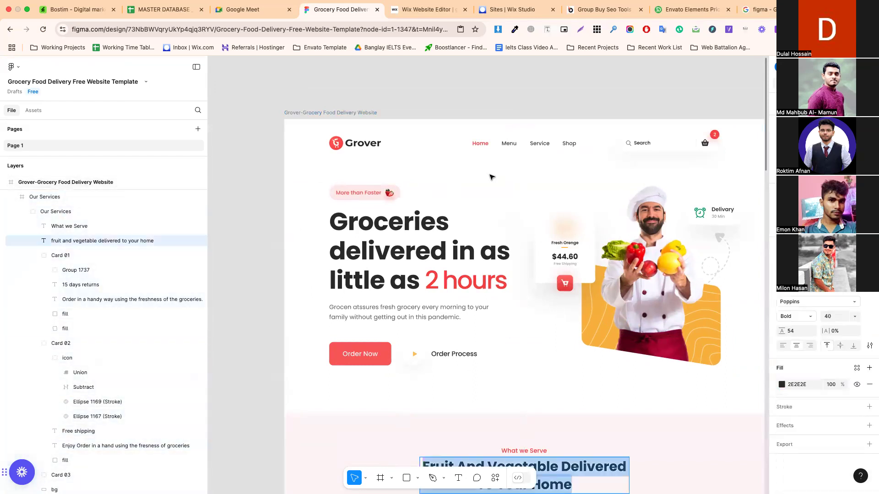
pyautogui.hotkey('shift', 'Tab')
pyautogui.hotkey('shift', 'Return')
pyautogui.press('Tab')
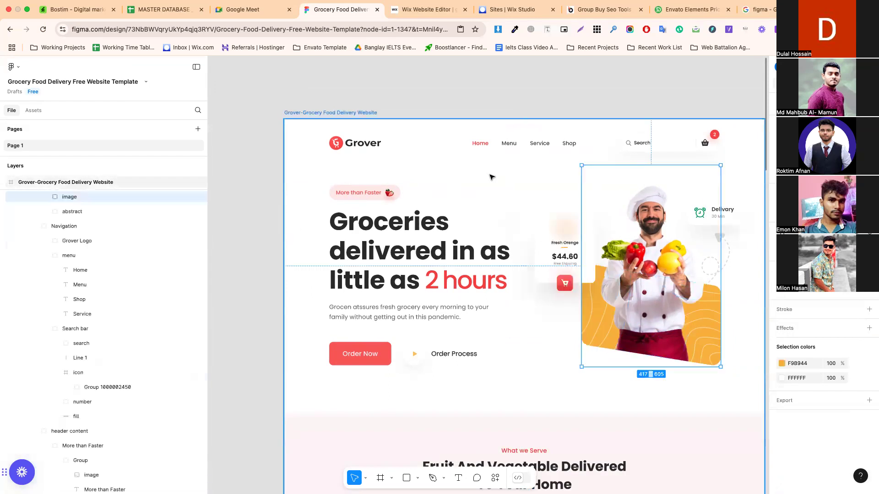
pyautogui.press('Return')
pyautogui.hotkey('shift', 'Return')
pyautogui.press('Return')
pyautogui.press('Return')
pyautogui.hotkey('shift', 'Return')
pyautogui.hotkey('shift', 'Return')
pyautogui.hotkey('shift', 'Return')
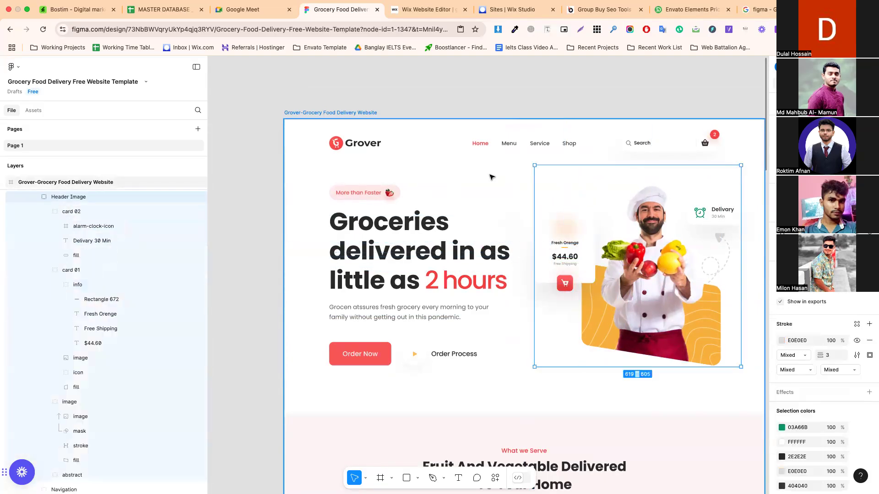
pyautogui.click(451, 104)
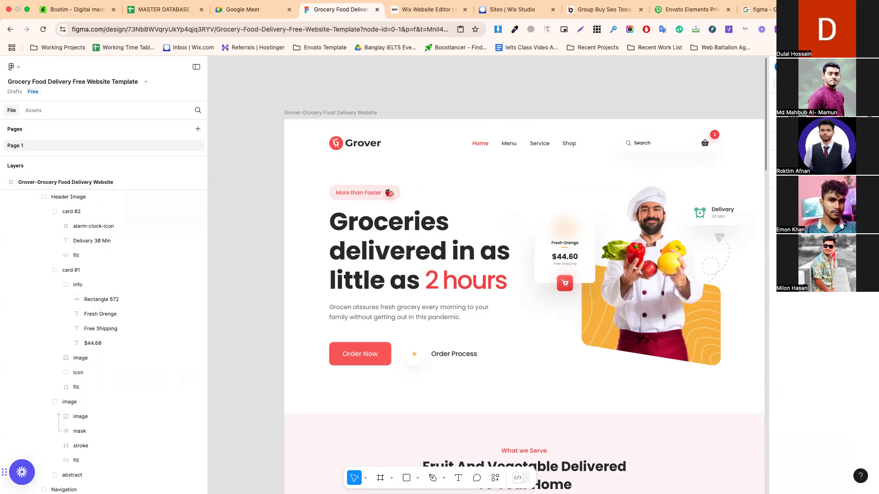
# Ungroup the Header Image group in the hero header into its separate cards, image and abstract shape
pyautogui.click(612, 256)
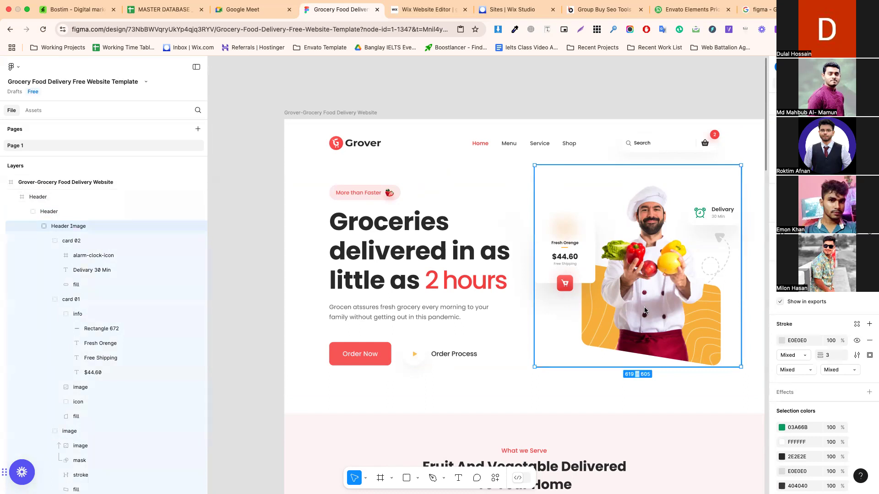
pyautogui.rightClick(93, 227)
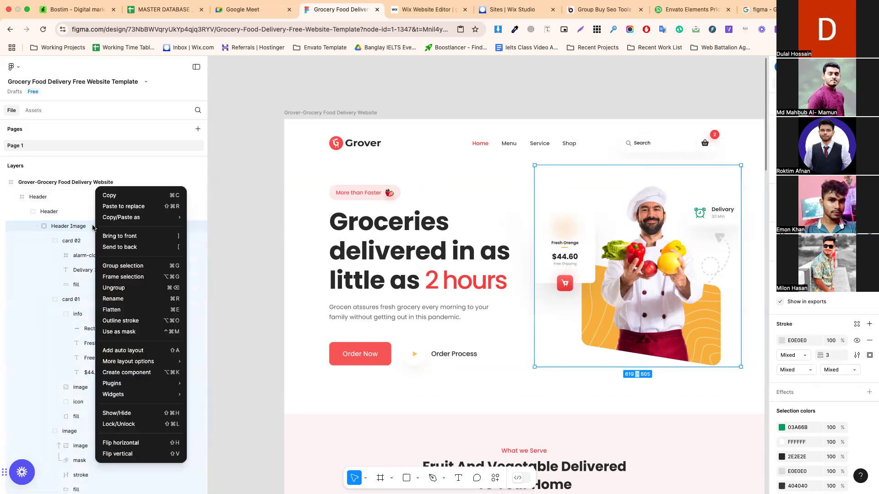
pyautogui.click(69, 226)
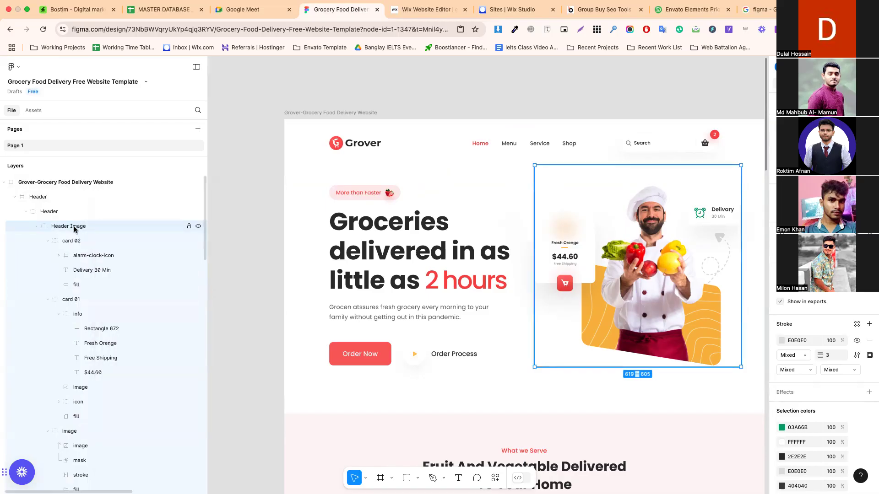
pyautogui.rightClick(75, 229)
pyautogui.click(100, 287)
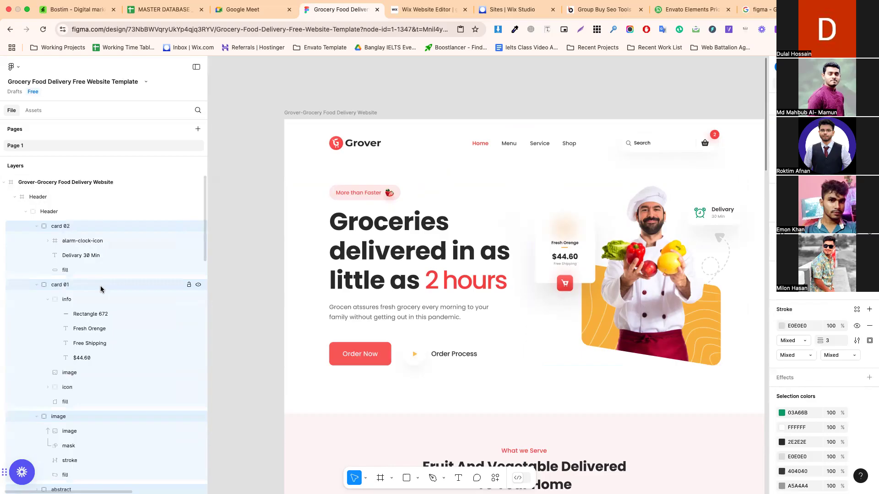
# Select the chef image group inside the hero header and move it slightly down
pyautogui.click(640, 243)
pyautogui.click(516, 226)
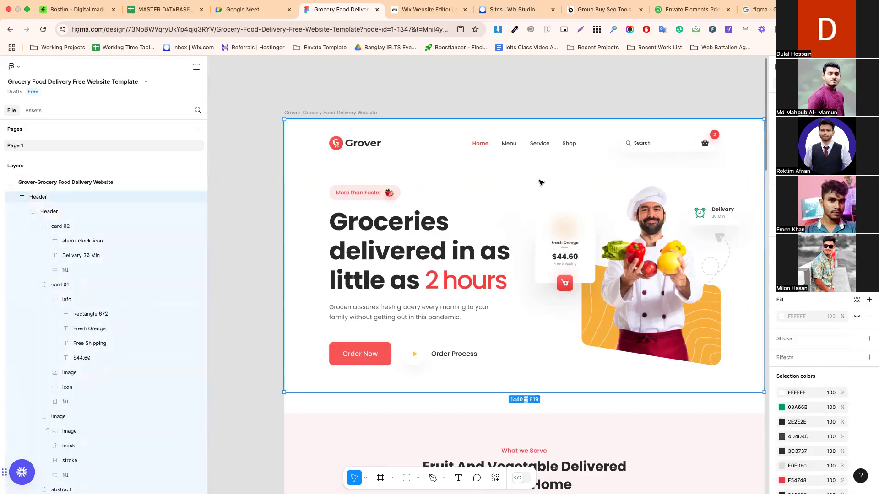
pyautogui.doubleClick(566, 245)
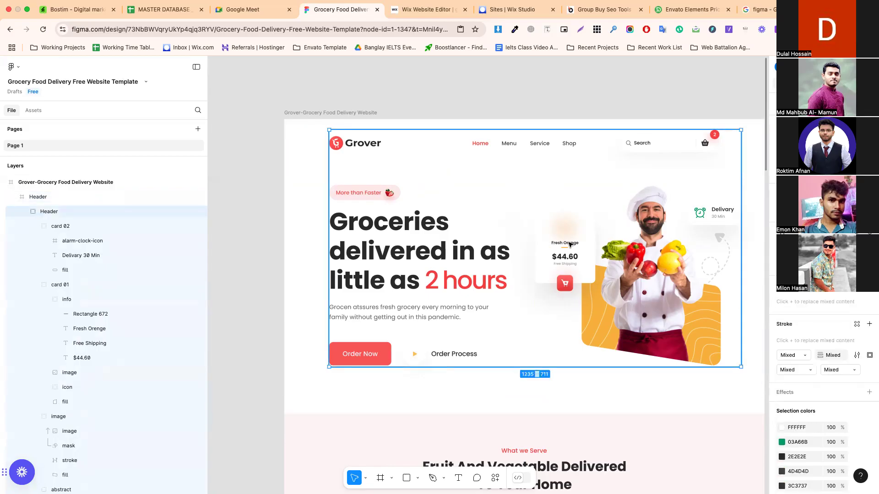
pyautogui.press('Escape')
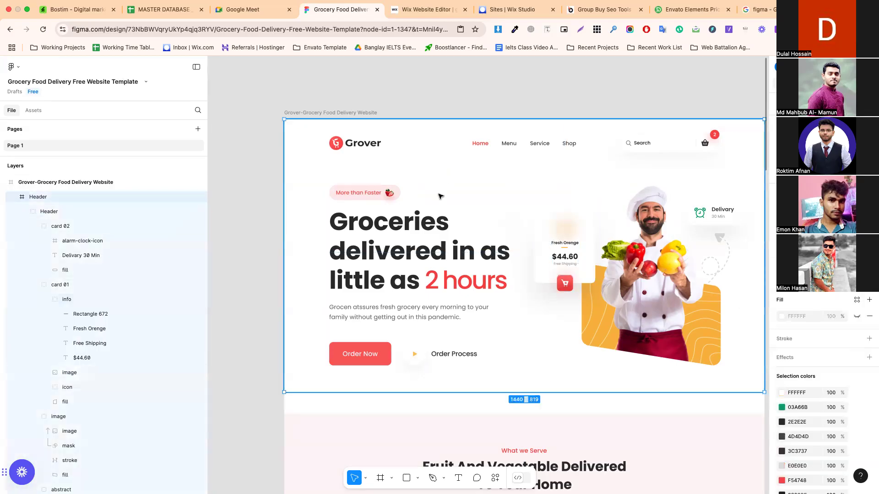
pyautogui.click(238, 200)
pyautogui.click(464, 261)
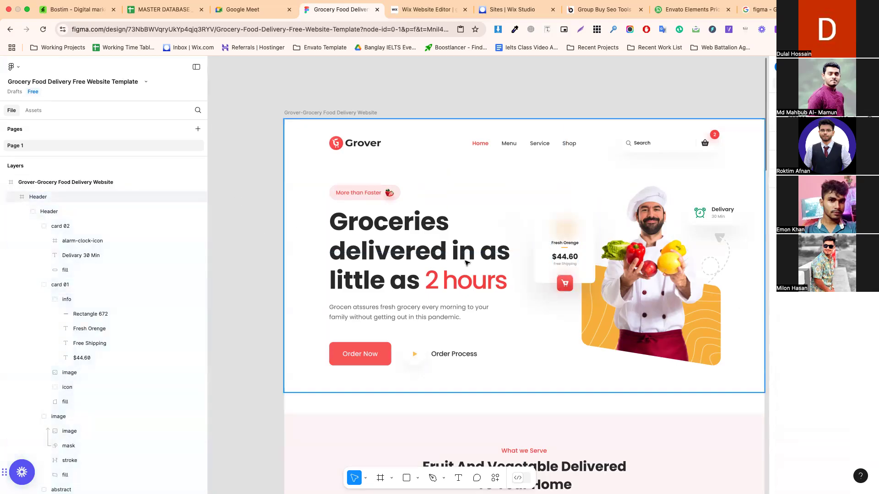
pyautogui.doubleClick(689, 254)
pyautogui.doubleClick(666, 257)
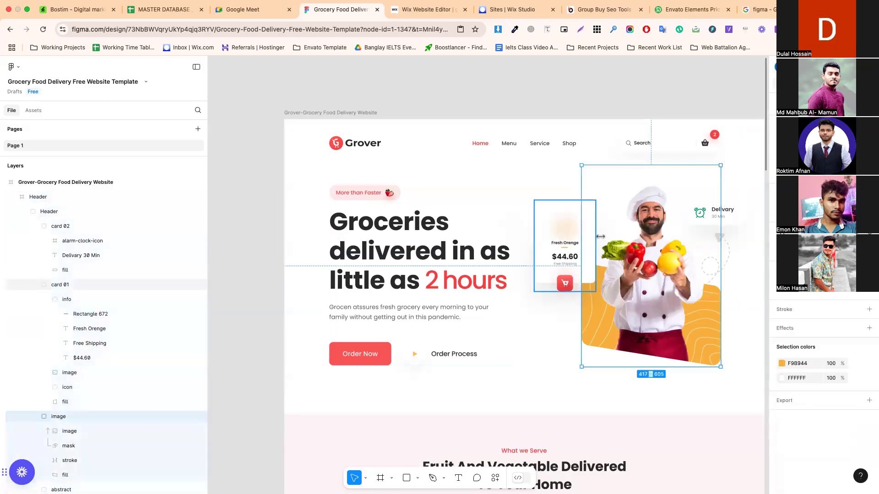
pyautogui.hotkey('shift', 'Down')
pyautogui.hotkey('shift', 'Down')
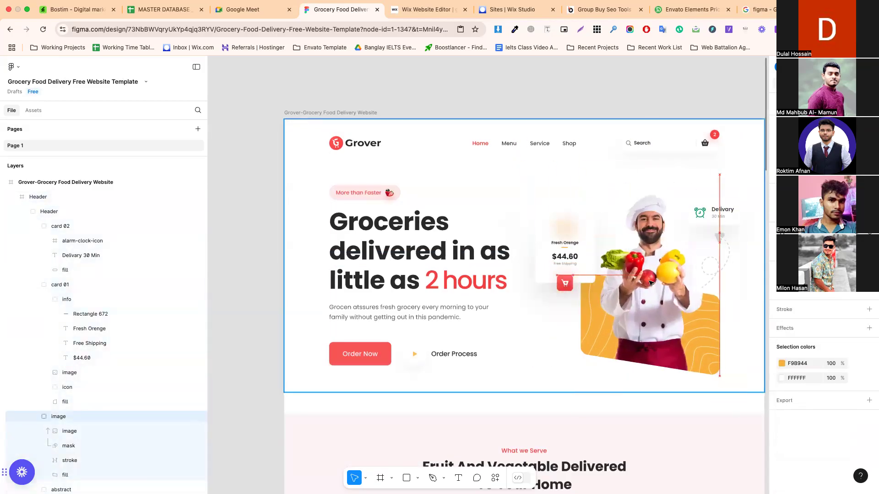
# Shift the "Fresh Orenge" info group slightly down in its card, and move the "Delivary 30 Min" text toward the alarm clock icon
pyautogui.moveTo(566, 248)
pyautogui.mouseDown()
pyautogui.moveTo(532, 247)
pyautogui.moveTo(550, 255)
pyautogui.moveTo(566, 248)
pyautogui.mouseUp()
pyautogui.click(708, 213)
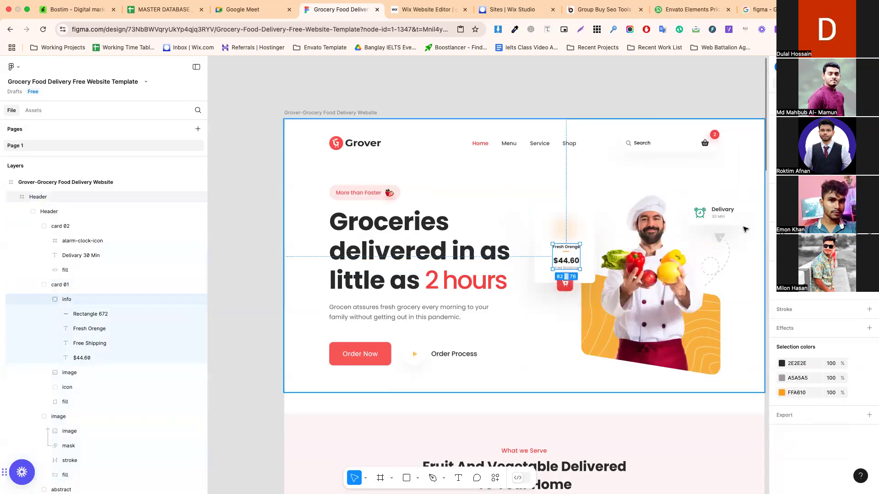
pyautogui.doubleClick(707, 213)
pyautogui.doubleClick(713, 214)
pyautogui.moveTo(713, 213); pyautogui.dragTo(718, 217)
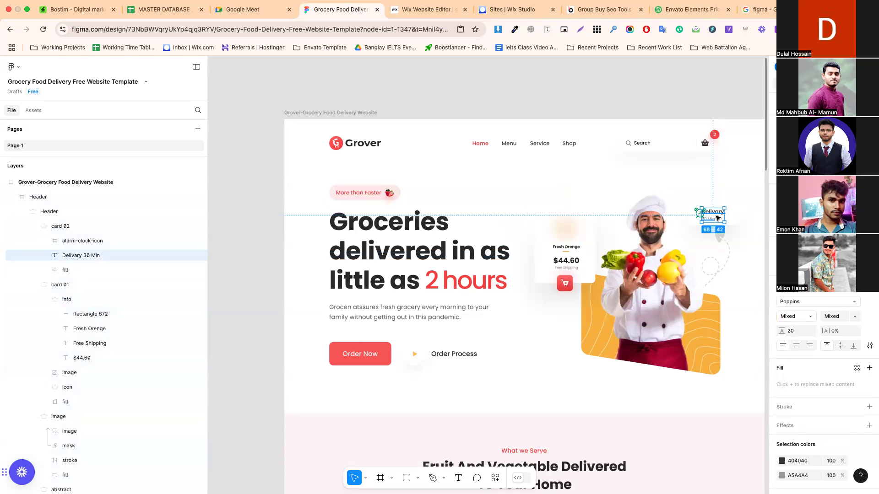
# Move the "Delivary 30 Min" text clear of the alarm clock icon in the delivery card, and select the "Fresh Orenge" card
pyautogui.moveTo(718, 217); pyautogui.dragTo(728, 215)
pyautogui.click(595, 243)
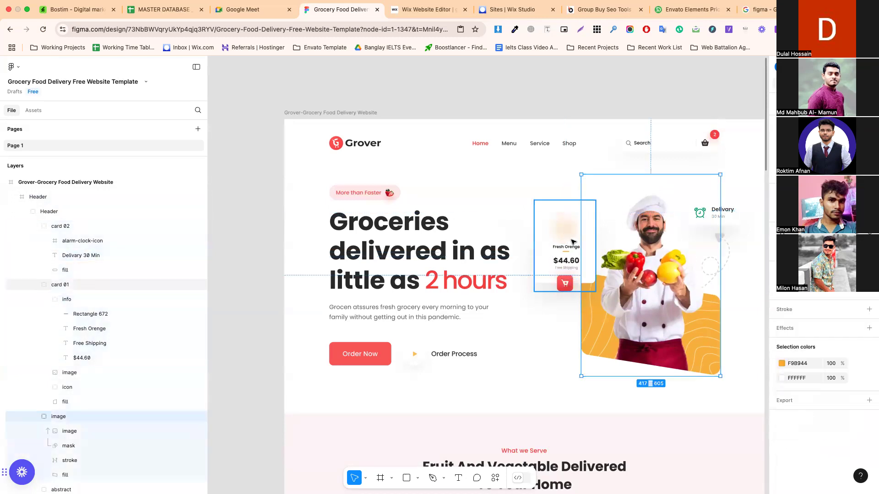
pyautogui.click(564, 225)
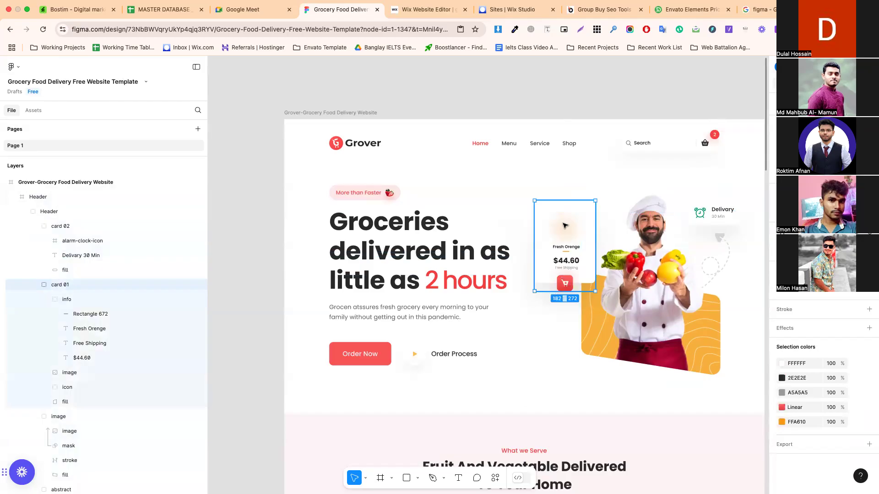
# Pick out the "Fresh Orenge" card's inner layers and shift its background fill shape slightly down and left
pyautogui.click(569, 251)
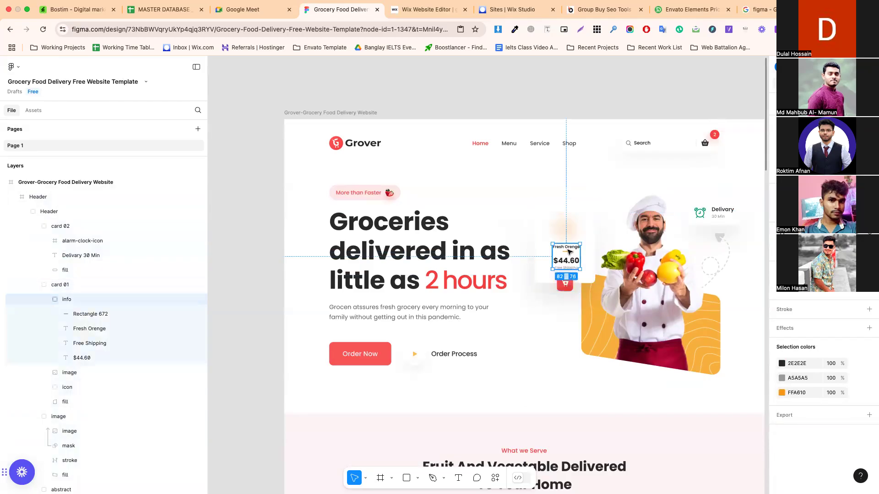
pyautogui.click(559, 230)
pyautogui.click(543, 270)
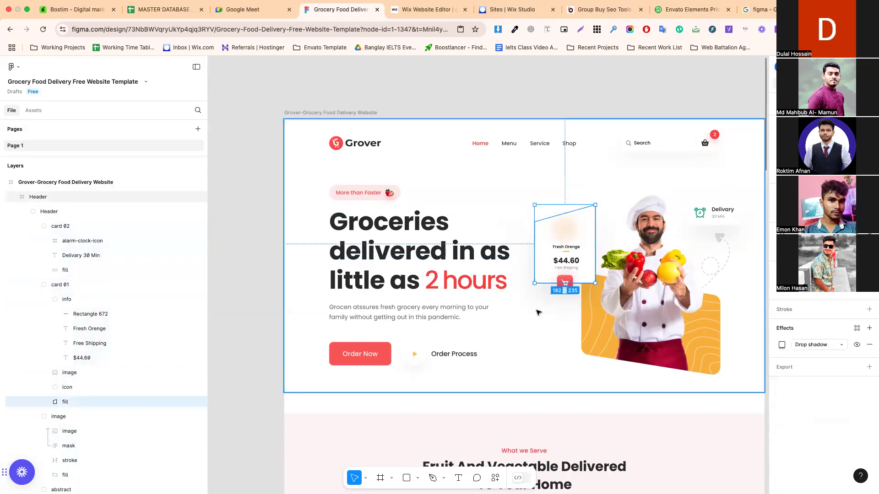
pyautogui.click(564, 241)
pyautogui.click(590, 257)
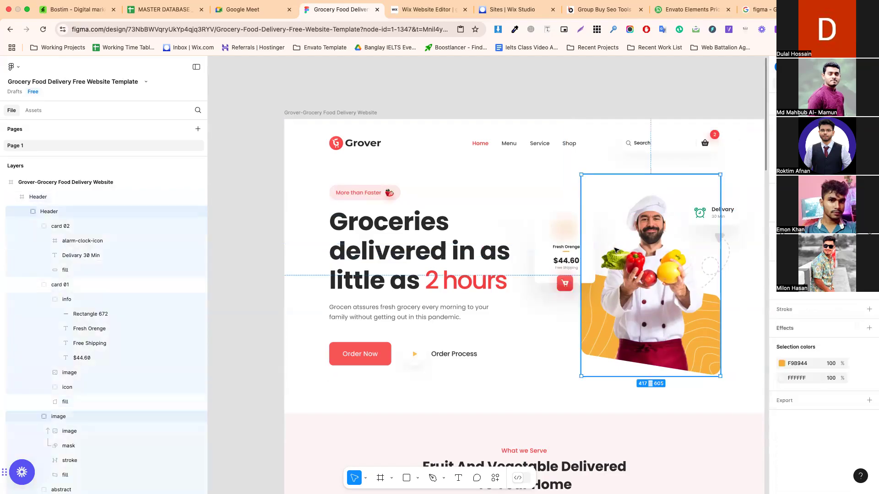
pyautogui.click(567, 235)
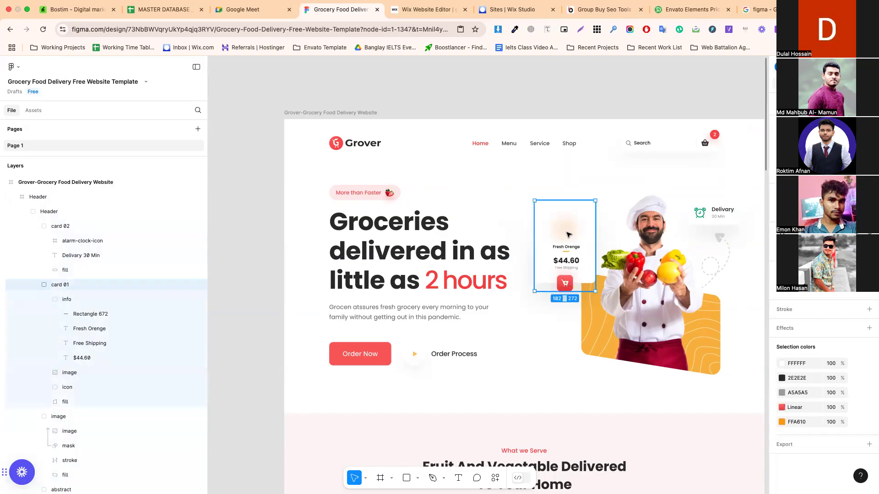
pyautogui.click(568, 235)
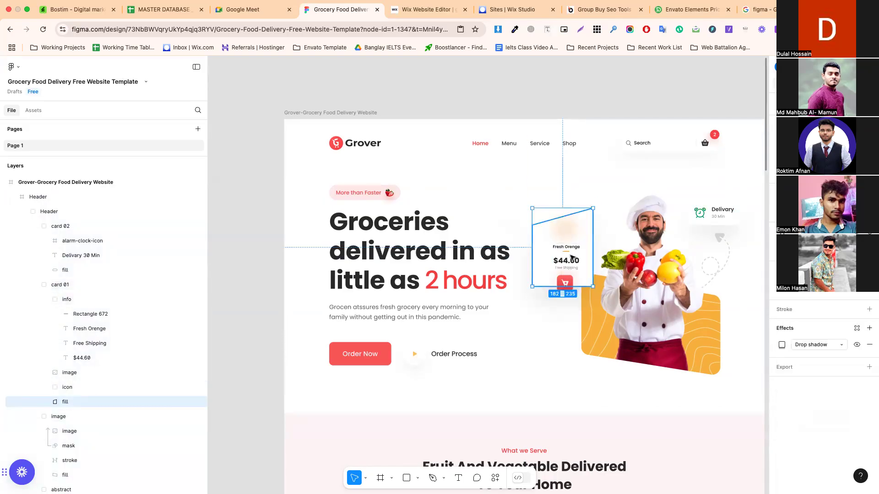
# Examine the separate info, image, fill and cart icon layers that make up the "Fresh Orenge" card
pyautogui.click(574, 251)
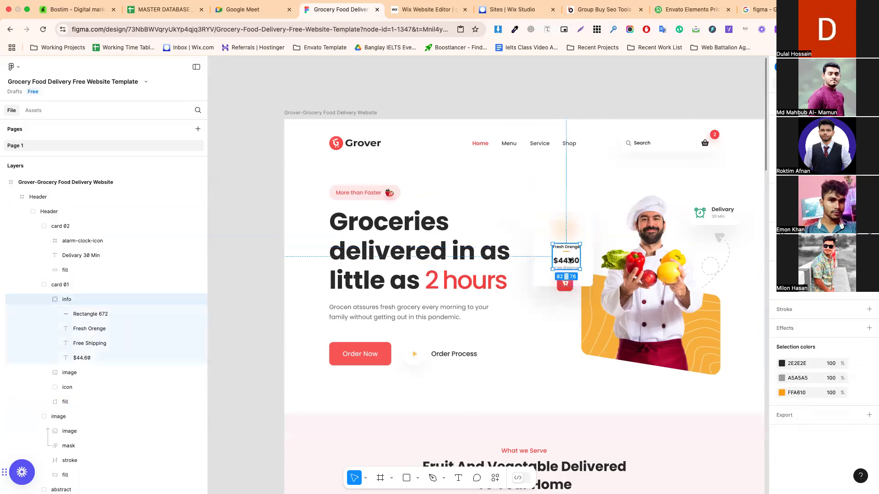
pyautogui.click(578, 229)
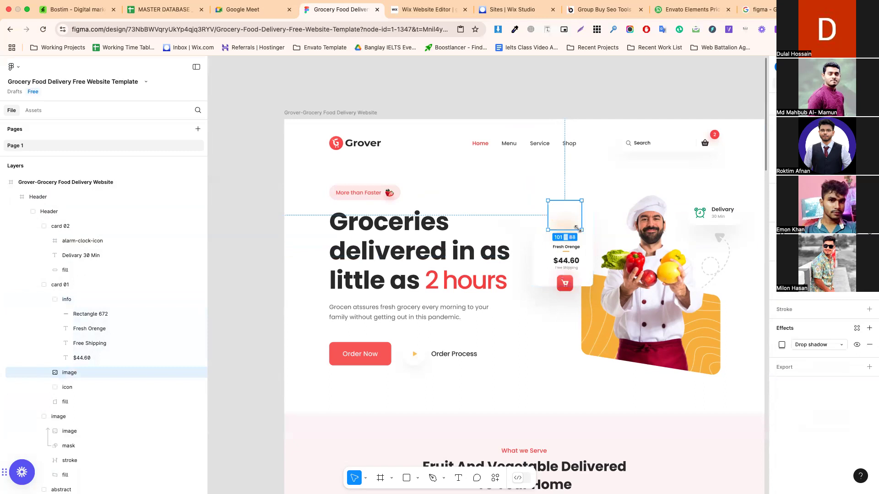
pyautogui.click(589, 246)
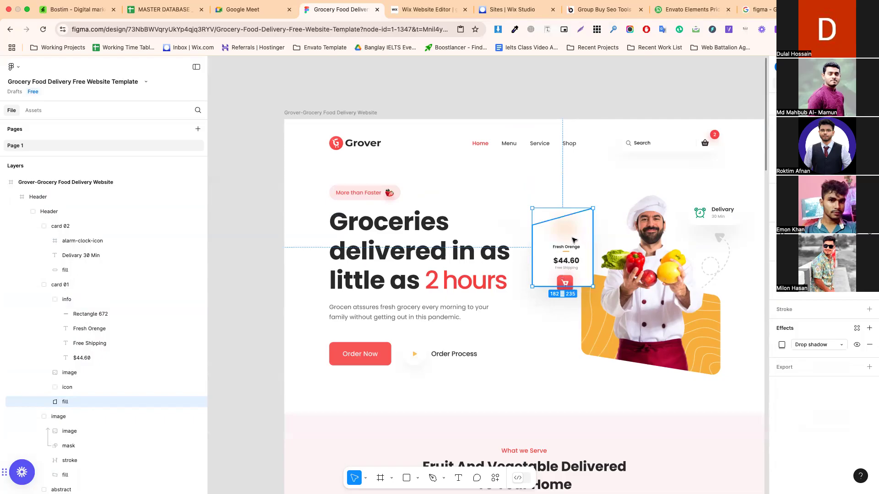
pyautogui.doubleClick(568, 279)
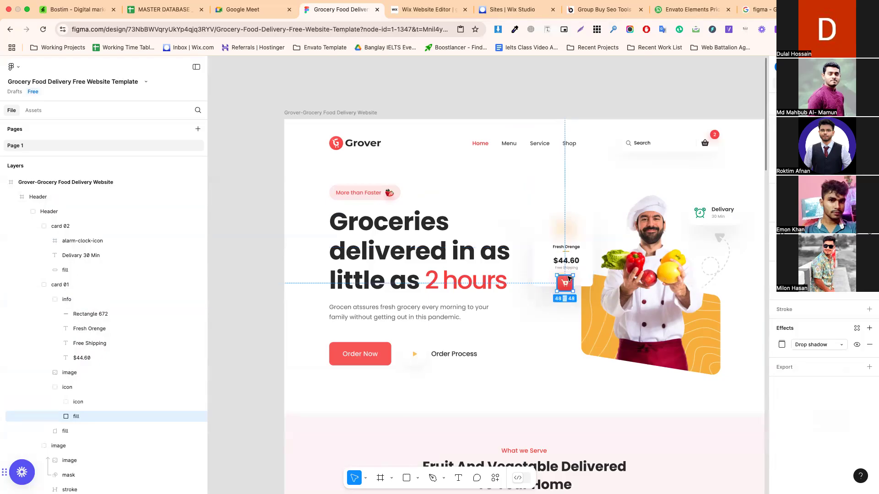
pyautogui.click(577, 221)
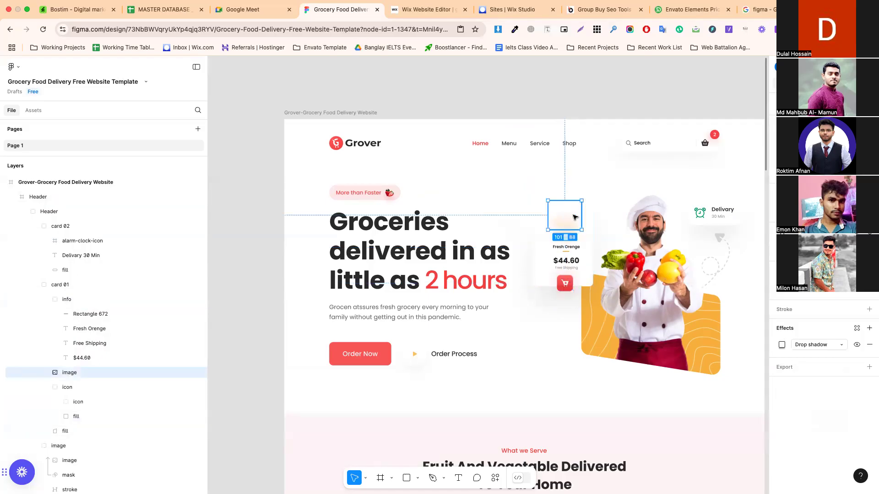
pyautogui.keyDown('shift'); pyautogui.click(592, 231); pyautogui.keyUp('shift')
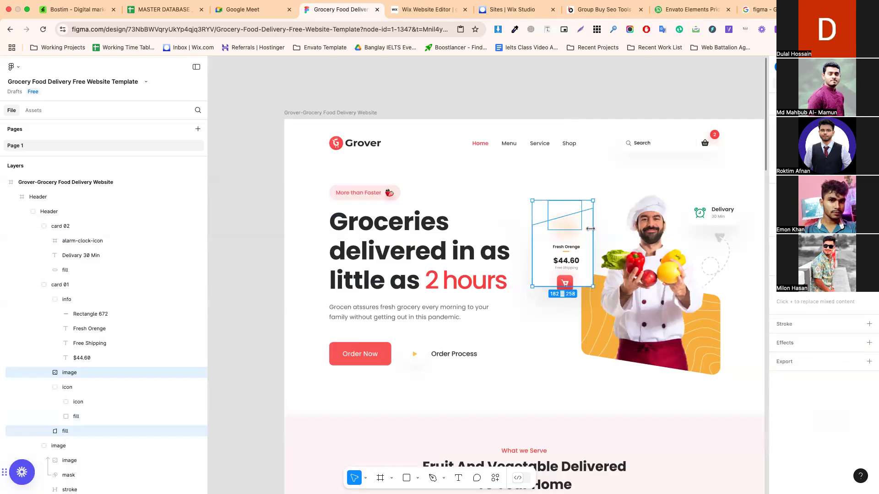
pyautogui.click(566, 206)
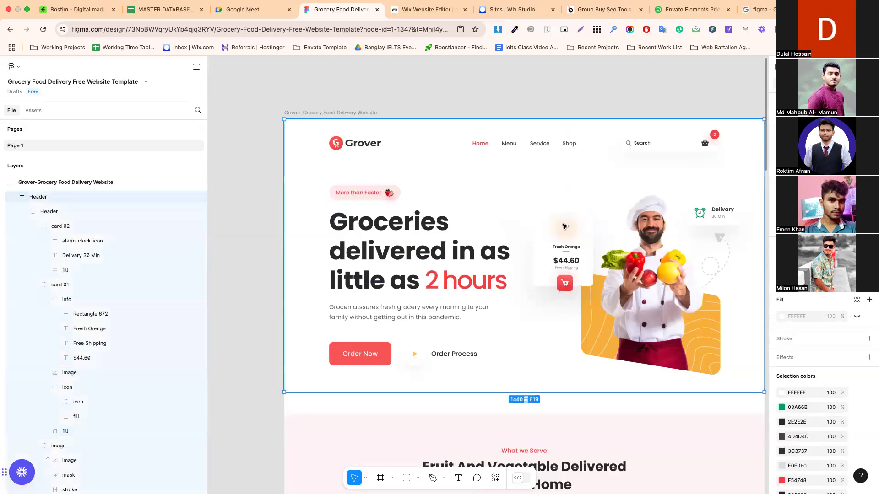
# Ungroup card 01 into its info, image, icon and fill layers
pyautogui.click(572, 237)
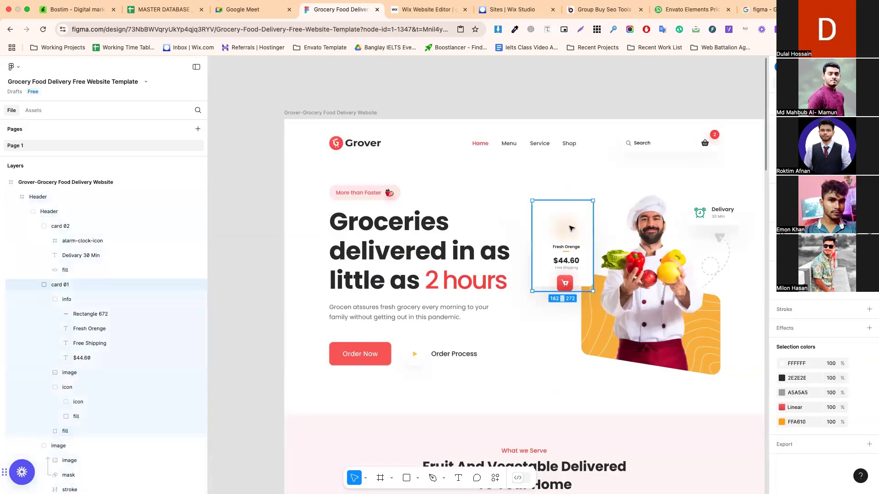
pyautogui.rightClick(56, 286)
pyautogui.click(73, 288)
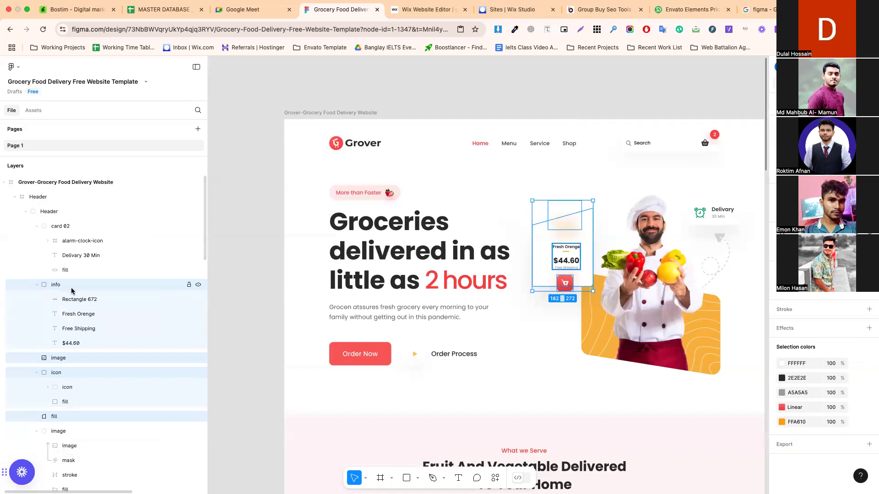
# Select the card's image, fill, info and cart icon together, group them, and move the new group up and left in the hero
pyautogui.click(573, 211)
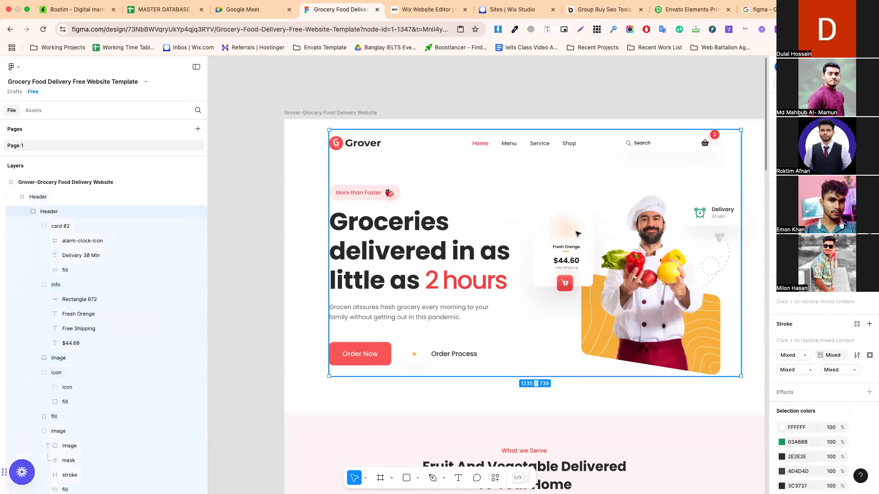
pyautogui.doubleClick(572, 228)
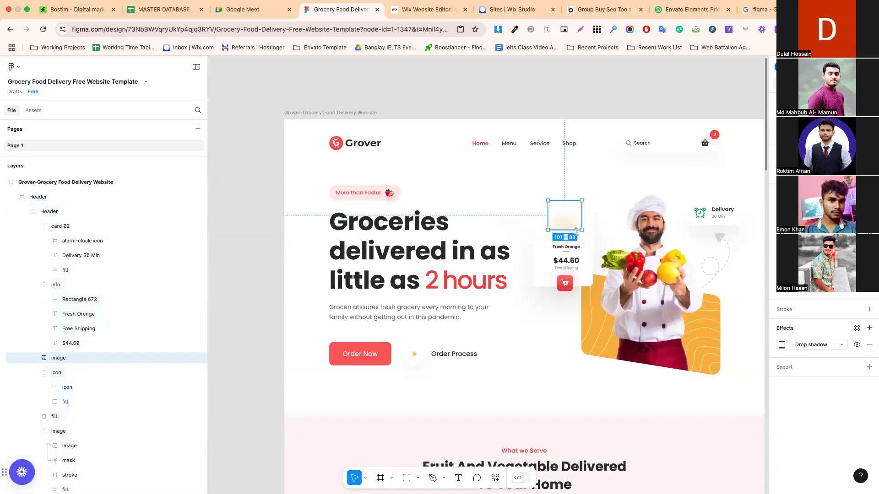
pyautogui.keyDown('shift'); pyautogui.click(551, 246); pyautogui.keyUp('shift')
pyautogui.keyDown('shift'); pyautogui.click(565, 251); pyautogui.keyUp('shift')
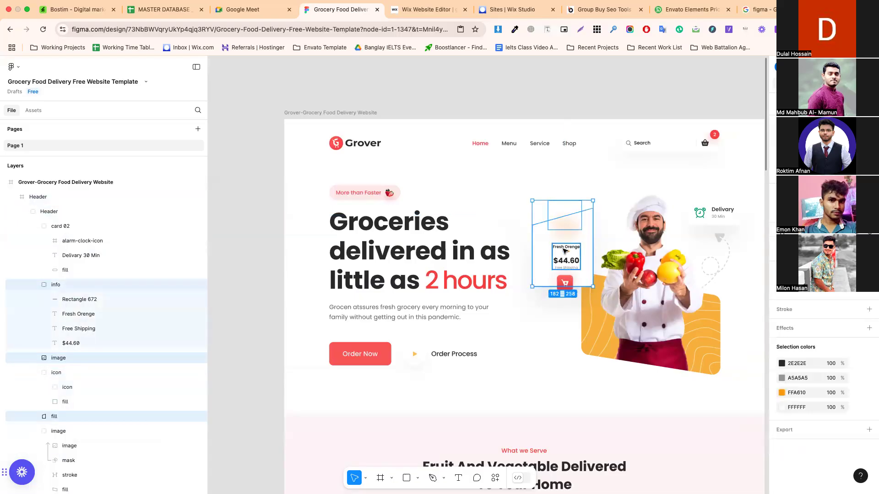
pyautogui.keyDown('shift'); pyautogui.click(570, 281); pyautogui.keyUp('shift')
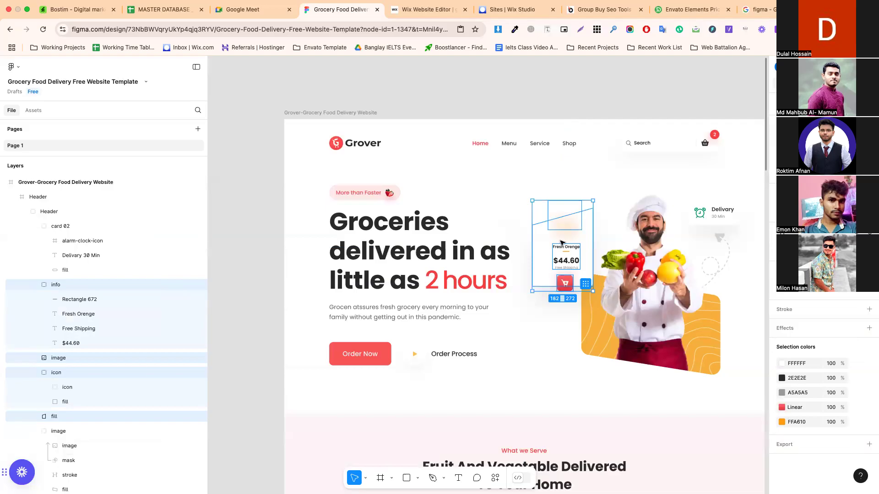
pyautogui.press('super+g')
pyautogui.moveTo(568, 237); pyautogui.dragTo(555, 217)
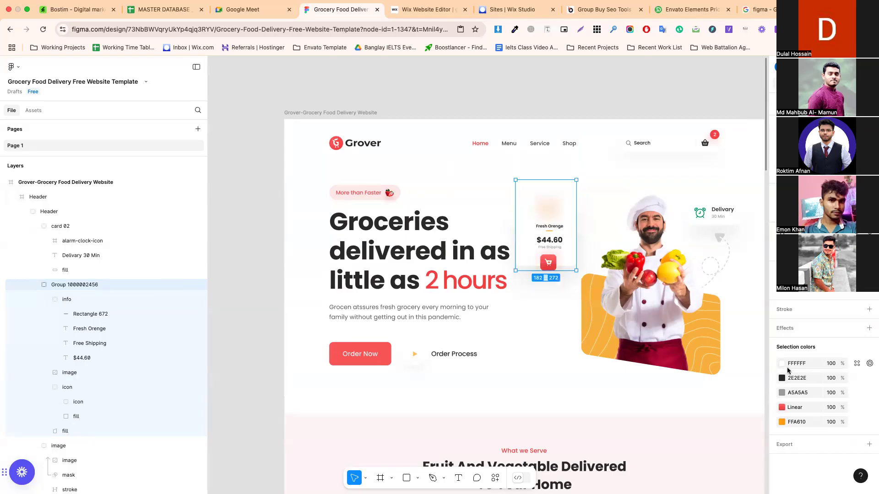
# Export the regrouped "Fresh Orenge" card as a PNG at 3x scale
pyautogui.scroll(1, 805, 439)
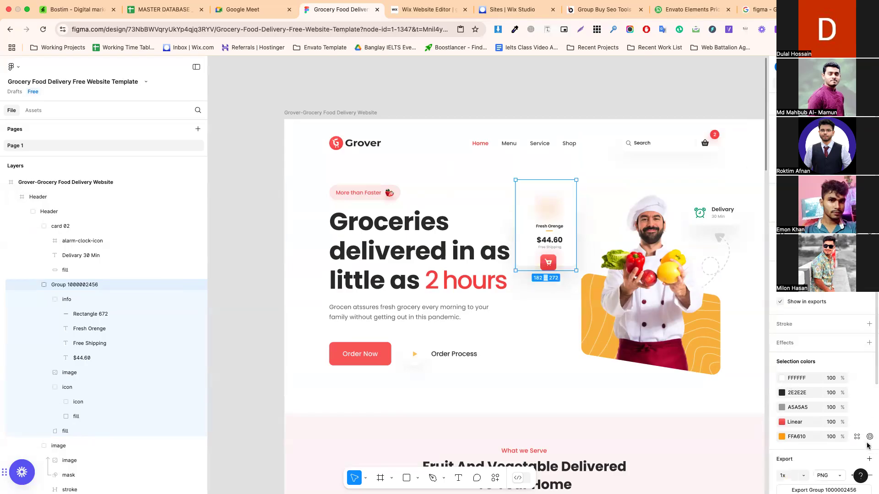
pyautogui.scroll(-3, 815, 441)
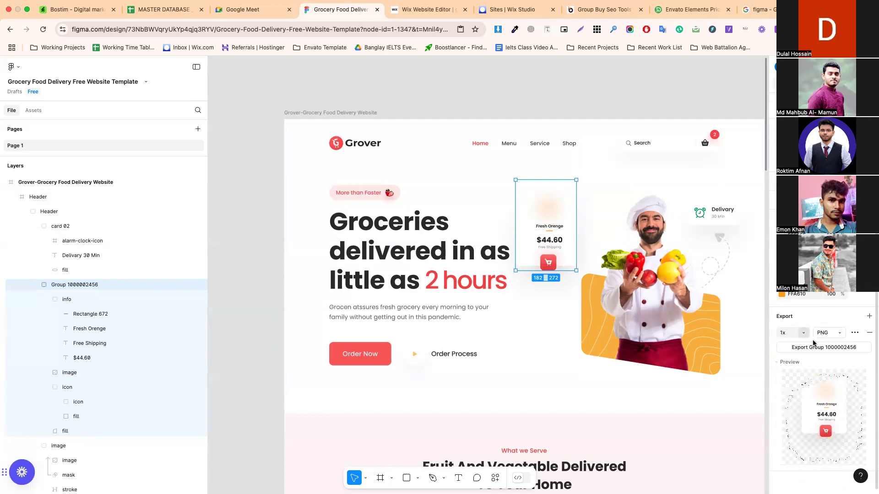
pyautogui.click(788, 333)
pyautogui.click(801, 334)
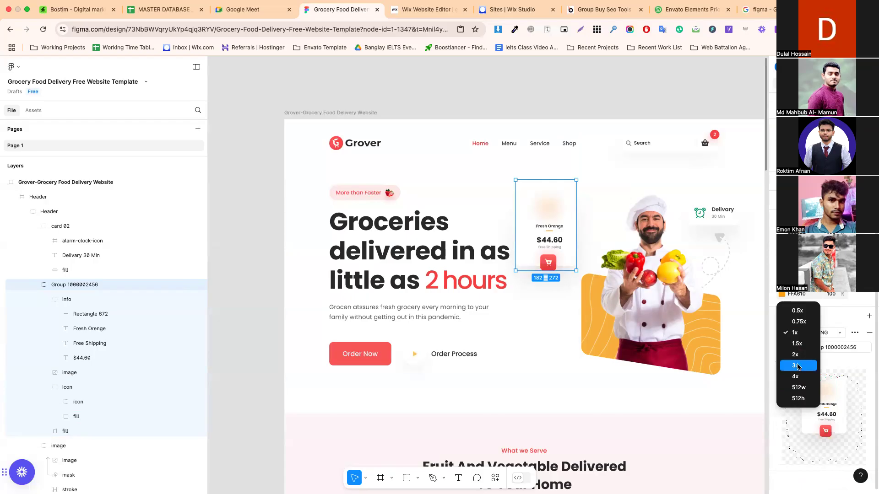
pyautogui.click(796, 366)
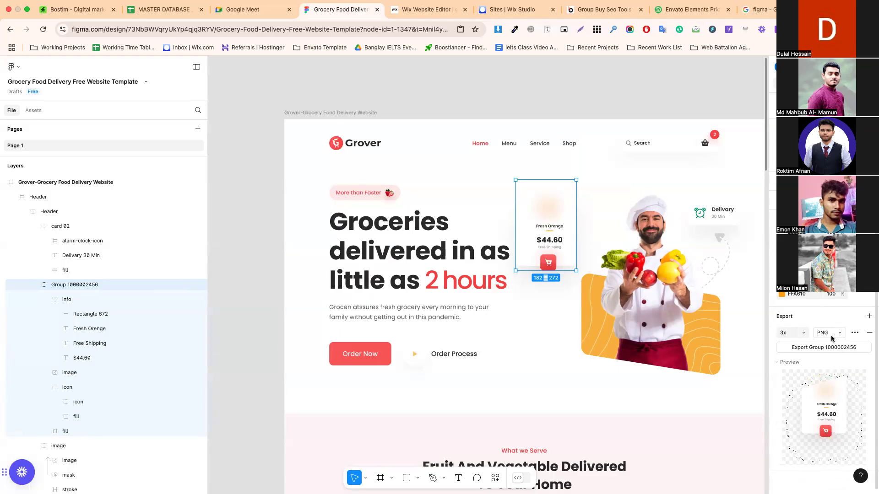
pyautogui.click(833, 349)
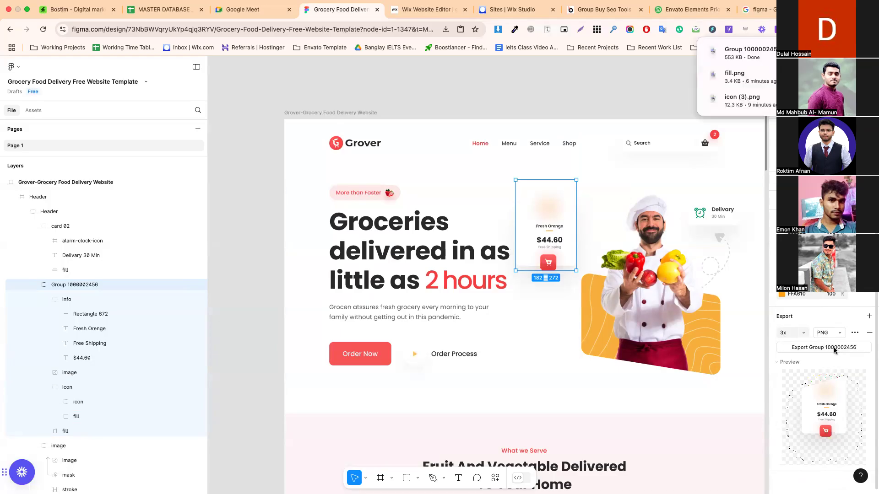
# Ungroup the exported "Fresh Orenge" card back into its separate layers
pyautogui.click(554, 231)
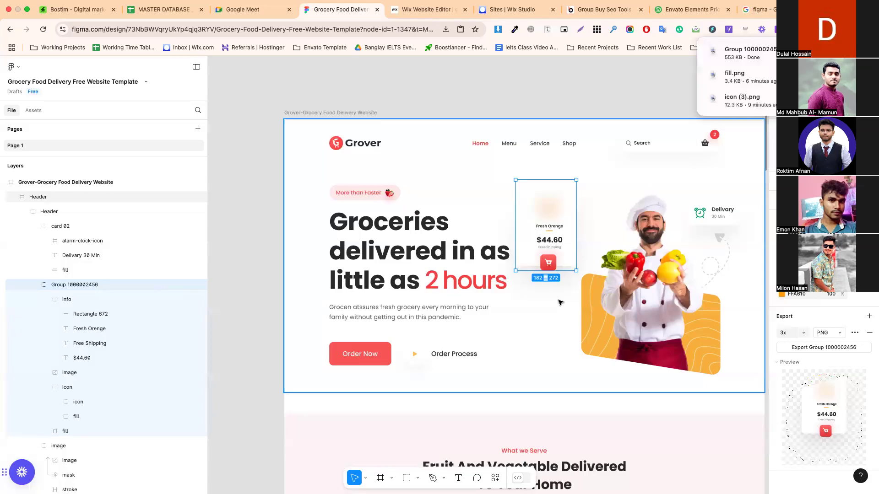
pyautogui.doubleClick(549, 243)
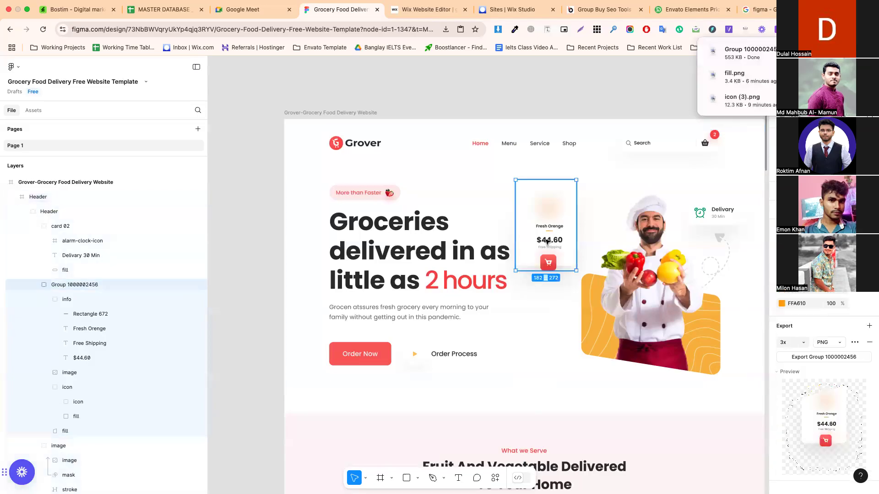
pyautogui.rightClick(542, 242)
pyautogui.click(571, 303)
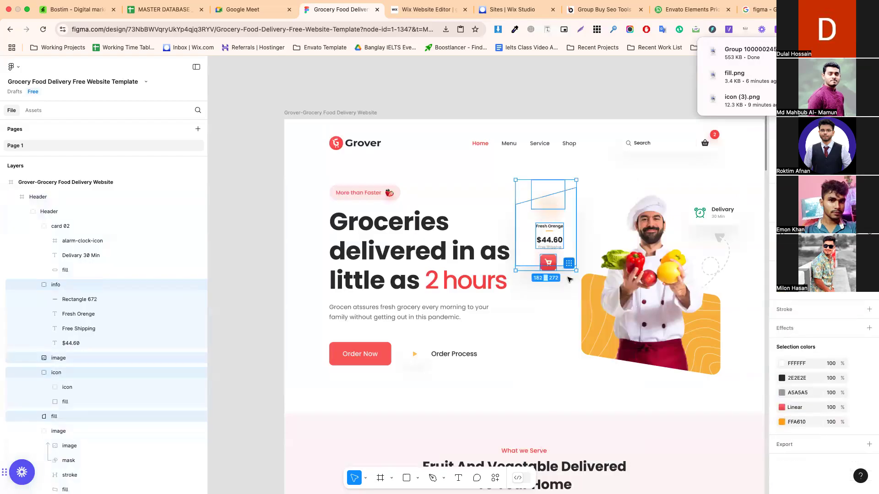
# Select the card's info, fill and cart icon without the image, and export the three layers as PNG at 1x
pyautogui.click(552, 238)
pyautogui.doubleClick(552, 232)
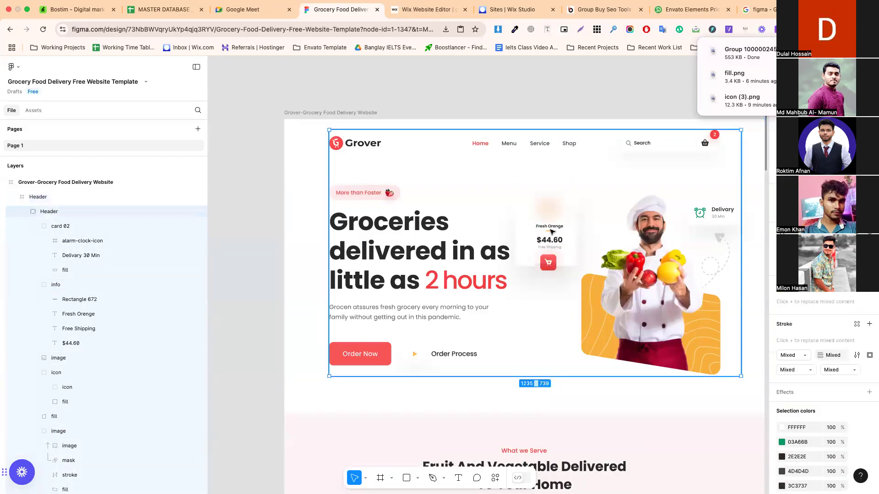
pyautogui.doubleClick(558, 228)
pyautogui.keyDown('shift'); pyautogui.click(553, 218); pyautogui.keyUp('shift')
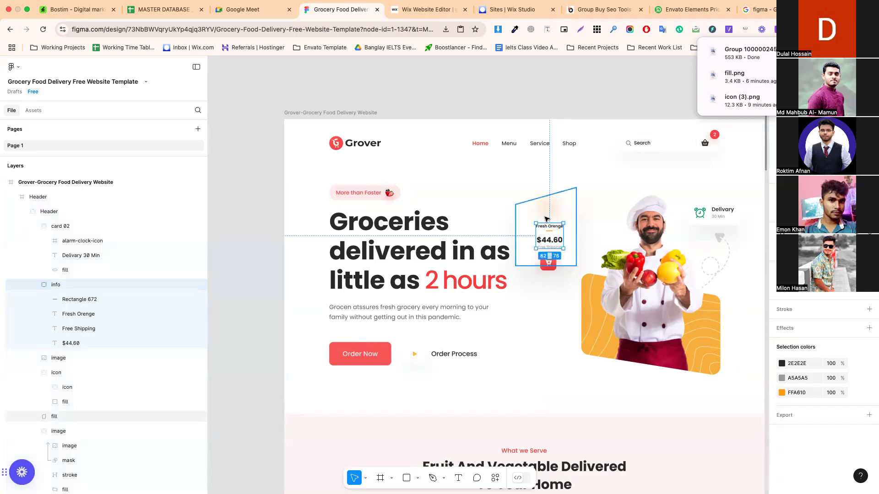
pyautogui.keyDown('shift'); pyautogui.click(551, 259); pyautogui.keyUp('shift')
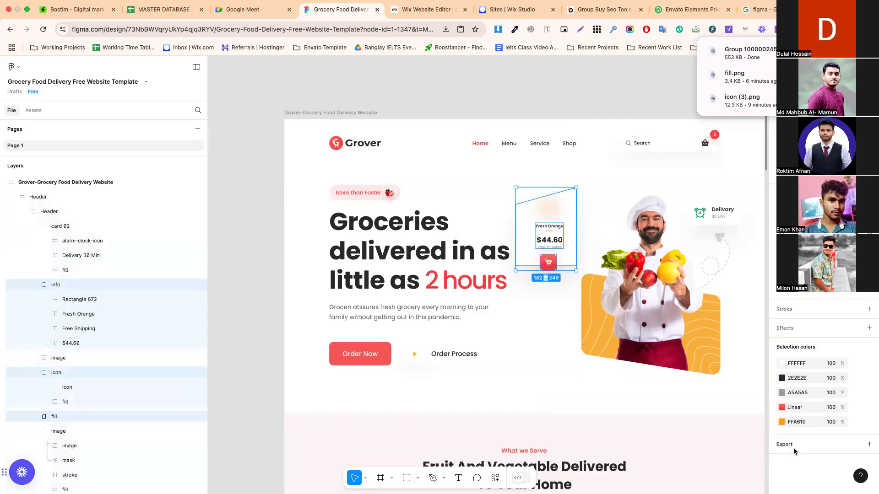
pyautogui.click(869, 444)
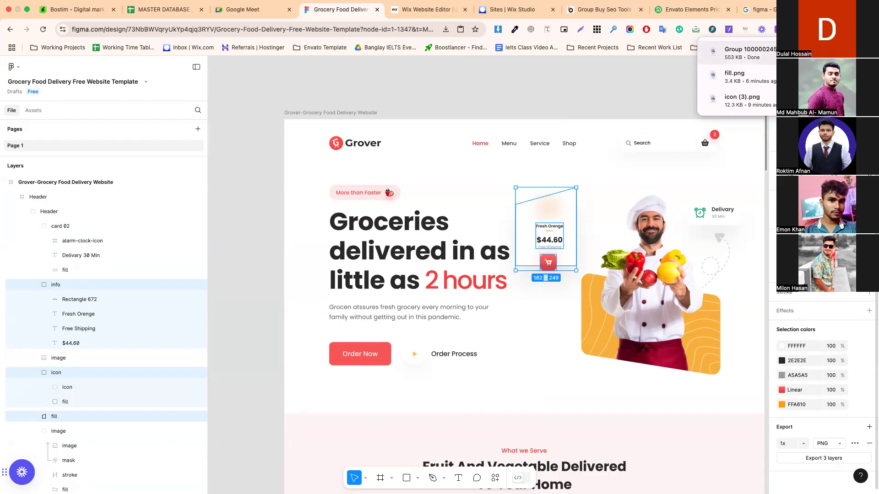
pyautogui.click(821, 459)
pyautogui.click(821, 459)
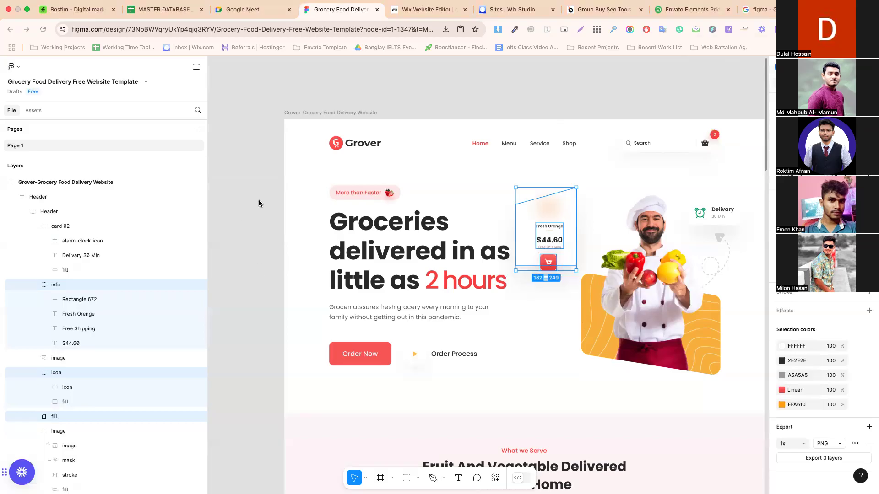
# Switch from the Figma browser window to the empty desktop space
pyautogui.hotkey('ctrl', 'Left')
pyautogui.hotkey('ctrl', 'Left')
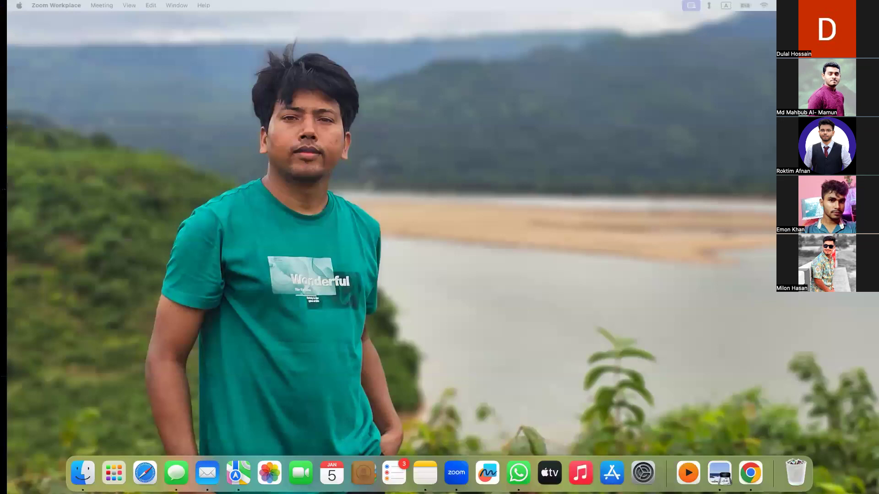
# Switch to Finder and preview the exported fill.png, icon.png and info.png in the unzipped template folder
pyautogui.press('super+Tab')
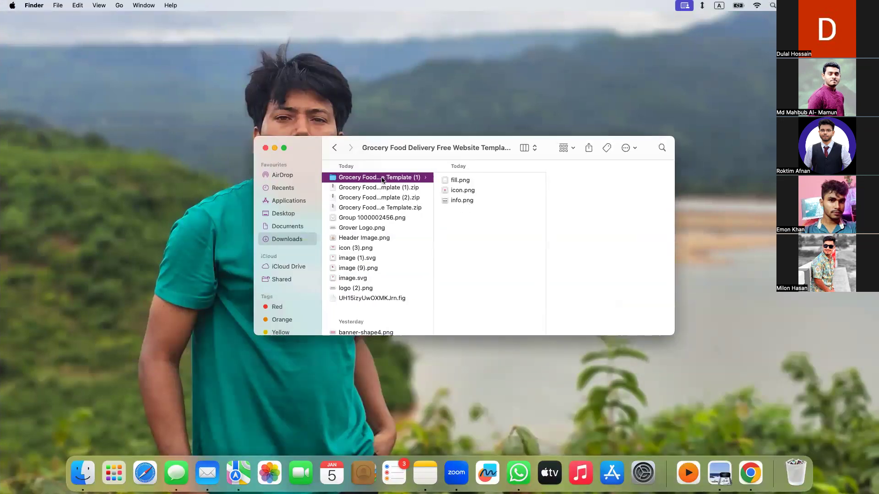
pyautogui.click(470, 181)
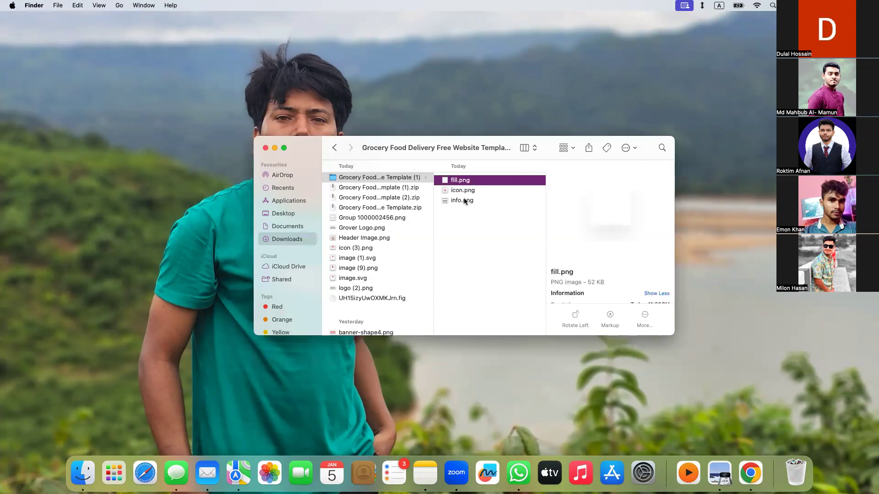
pyautogui.click(464, 200)
pyautogui.click(466, 194)
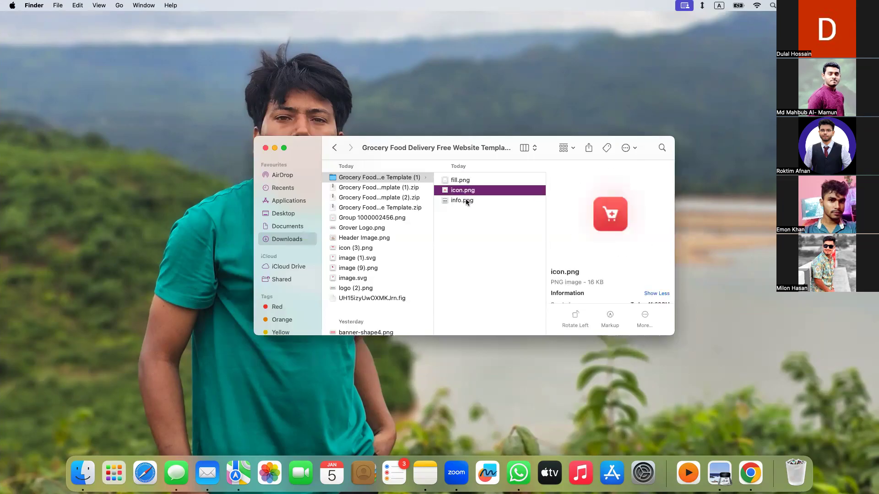
pyautogui.click(466, 201)
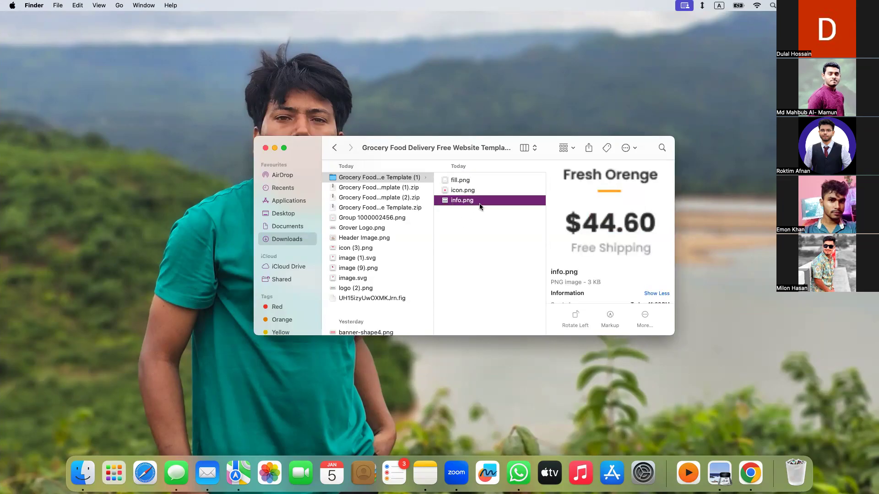
# Return to Figma, group the card's info, icon and fill layers, and add a 1x PNG export setting to the group
pyautogui.hotkey('ctrl', 'Right')
pyautogui.hotkey('ctrl', 'Right')
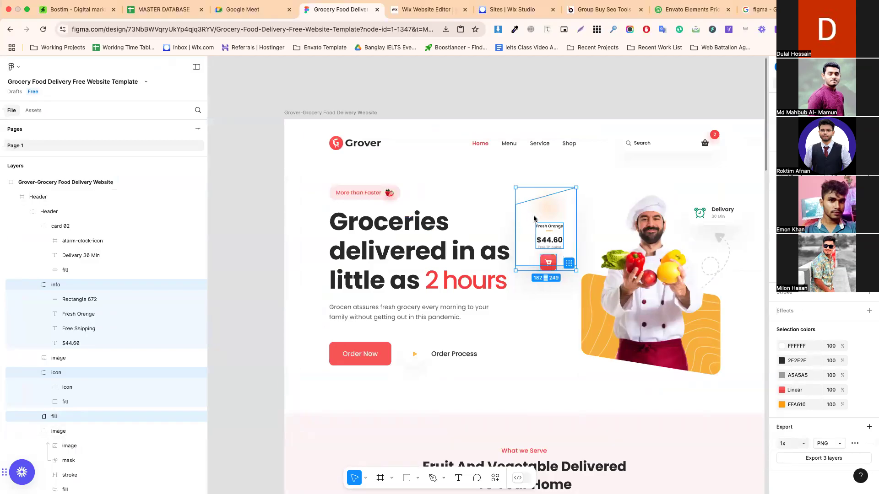
pyautogui.press('super+g')
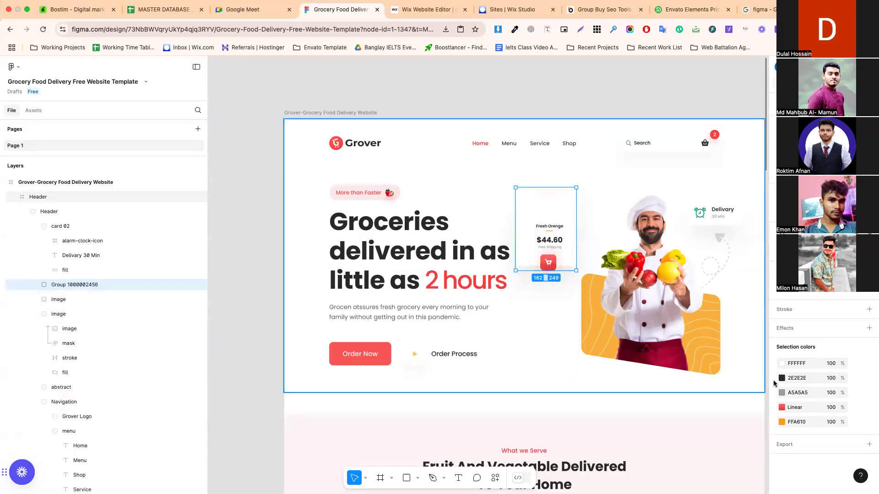
pyautogui.click(870, 445)
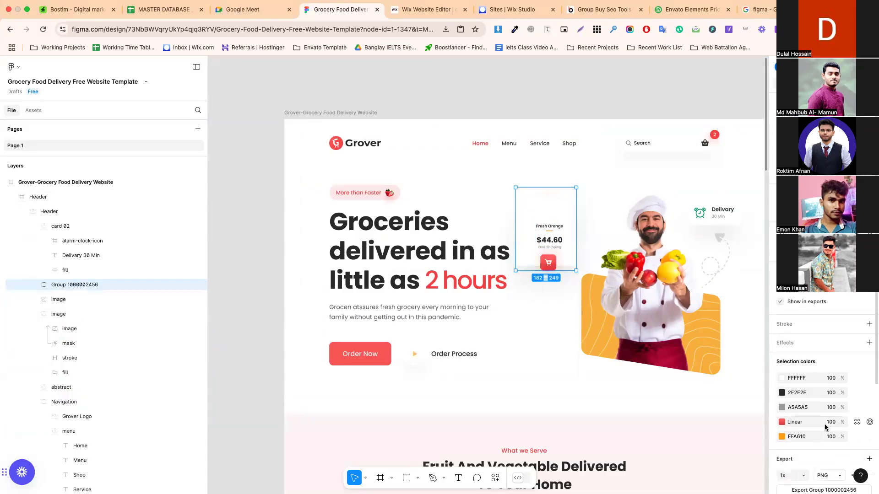
pyautogui.scroll(-3, 783, 398)
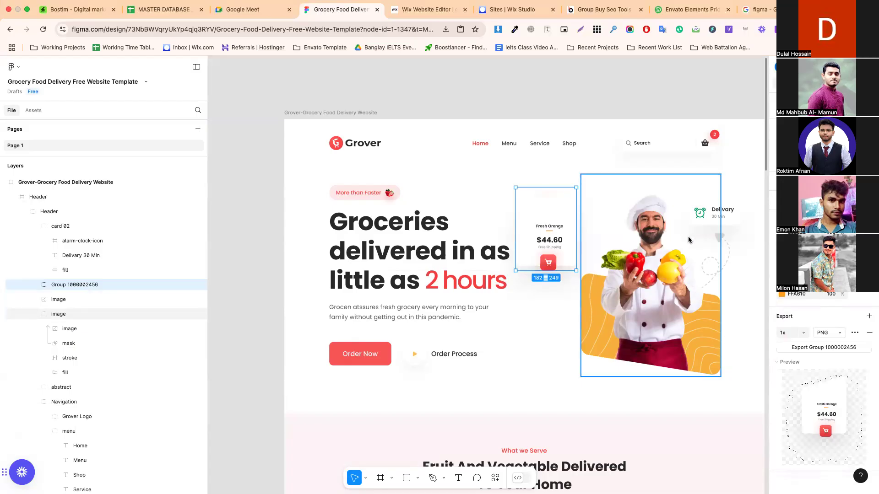
# Select the chef image, the "Fresh Orenge" card group and the Delivery card together and group them
pyautogui.click(646, 245)
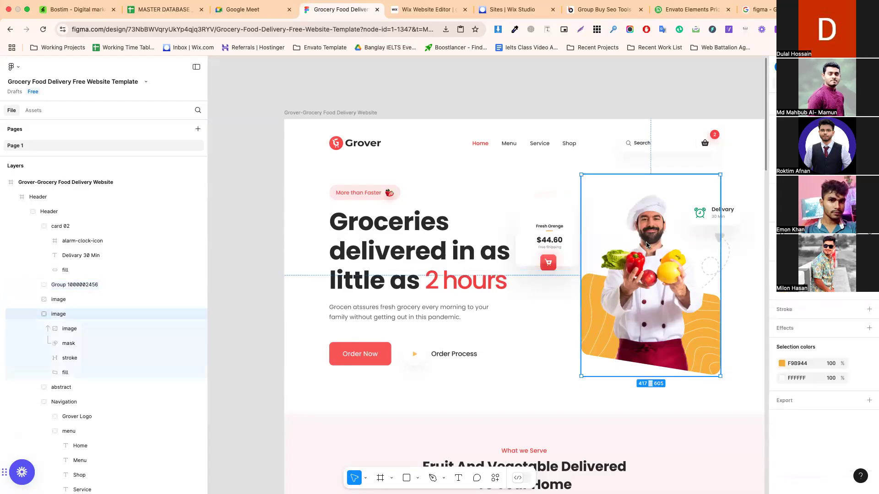
pyautogui.keyDown('shift'); pyautogui.click(545, 230); pyautogui.keyUp('shift')
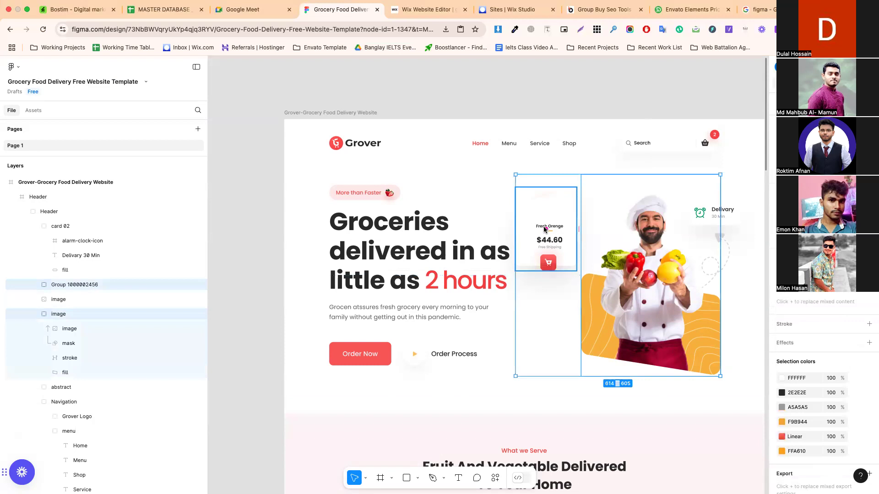
pyautogui.keyDown('shift'); pyautogui.click(729, 219); pyautogui.keyUp('shift')
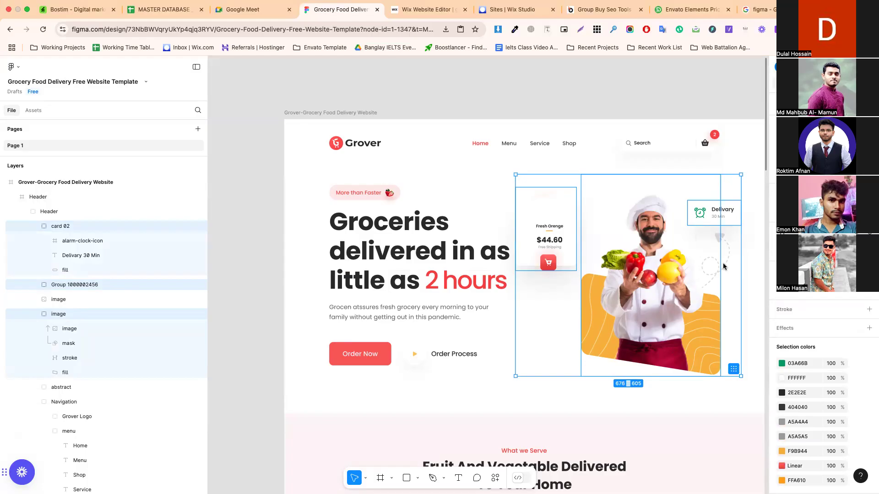
pyautogui.press('super+g')
# Export the combined hero image group as a PNG at 1x scale
pyautogui.scroll(-2, 804, 301)
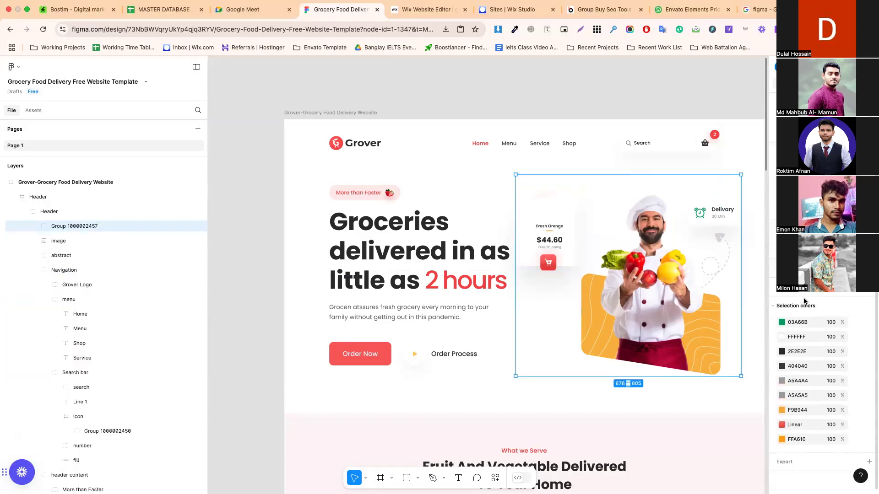
pyautogui.click(869, 462)
pyautogui.scroll(-3, 814, 454)
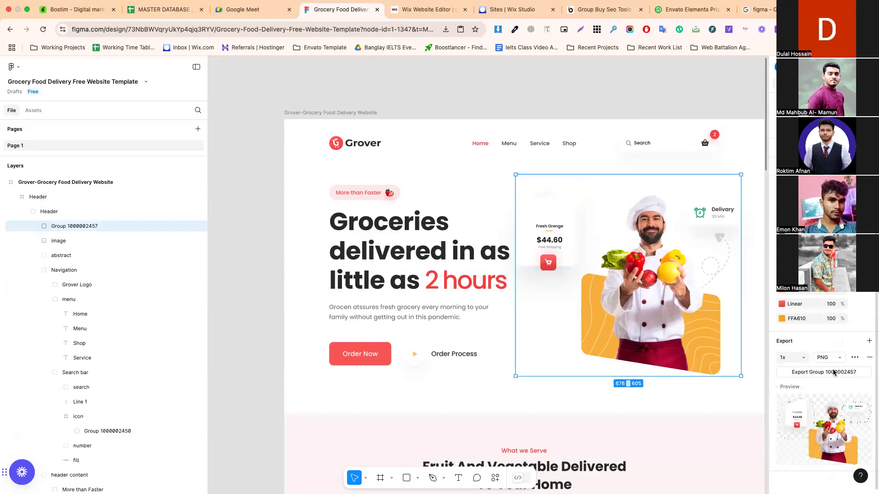
pyautogui.click(833, 373)
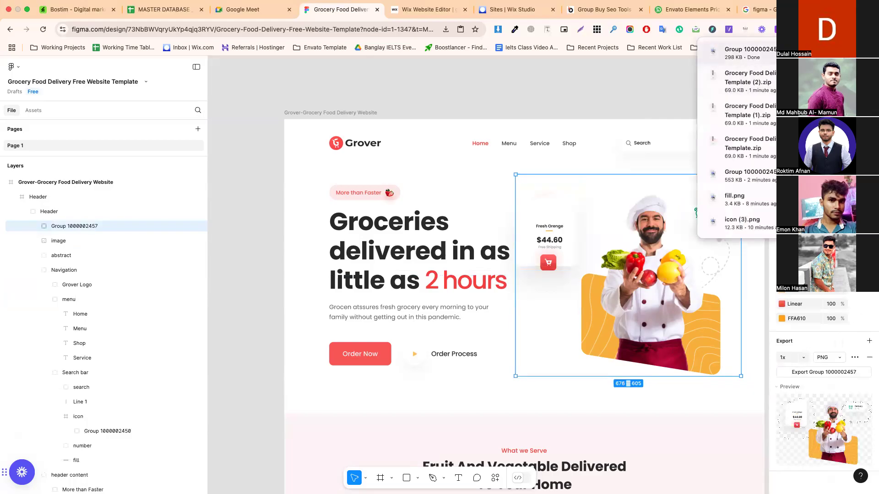
# Select the lock-and-message icon group inside the "Secure checkout" card of the "What we Serve" section
pyautogui.click(502, 374)
pyautogui.scroll(-10, 564, 362)
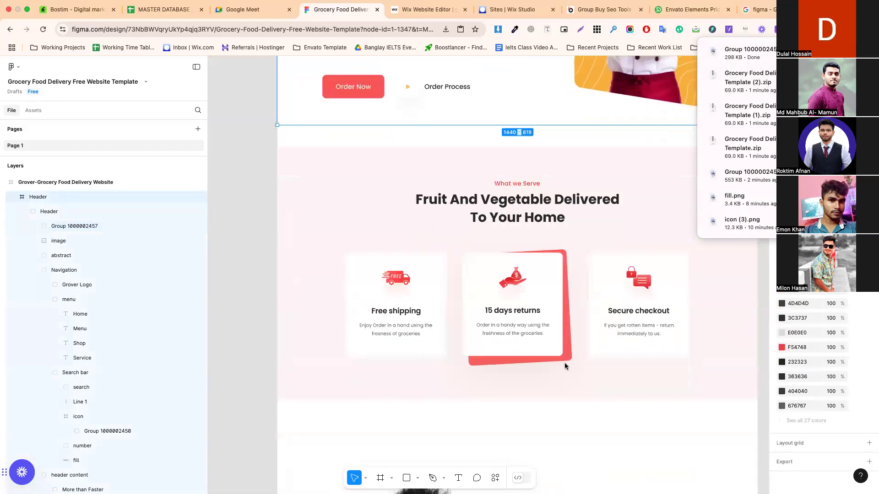
pyautogui.click(621, 178)
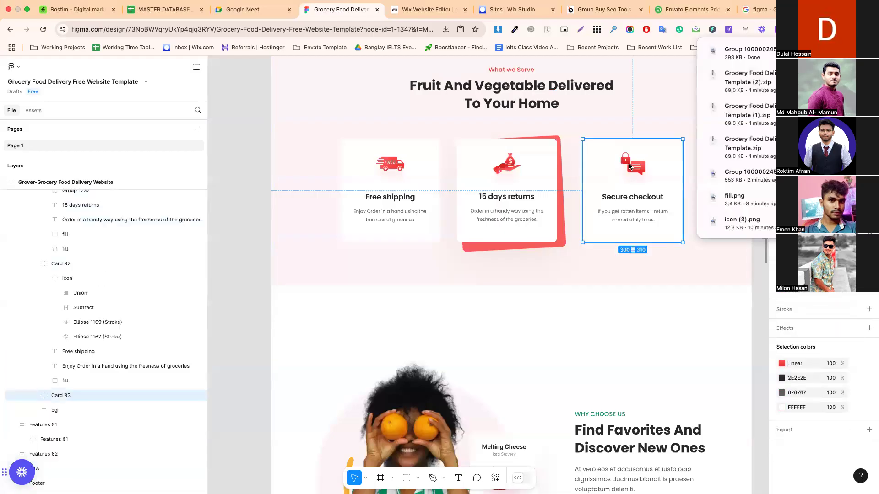
pyautogui.doubleClick(629, 164)
pyautogui.click(628, 163)
pyautogui.doubleClick(628, 163)
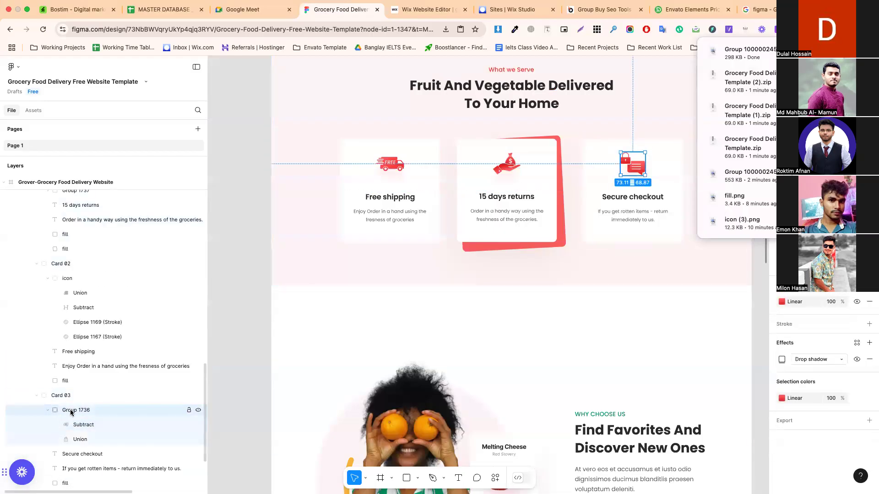
pyautogui.scroll(-2, 71, 412)
pyautogui.click(65, 345)
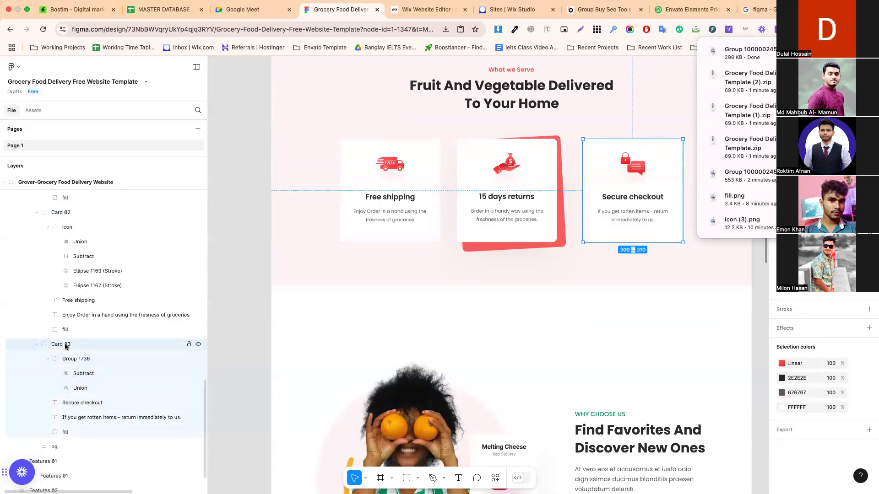
pyautogui.click(81, 360)
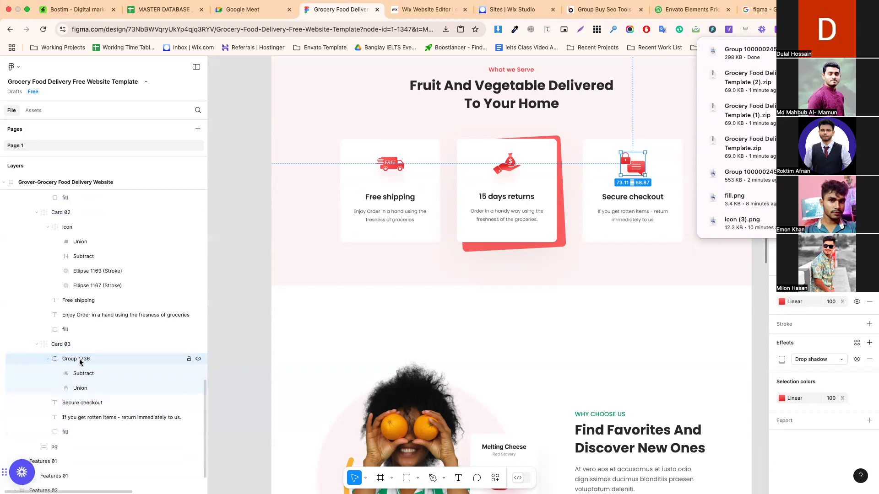
pyautogui.rightClick(80, 362)
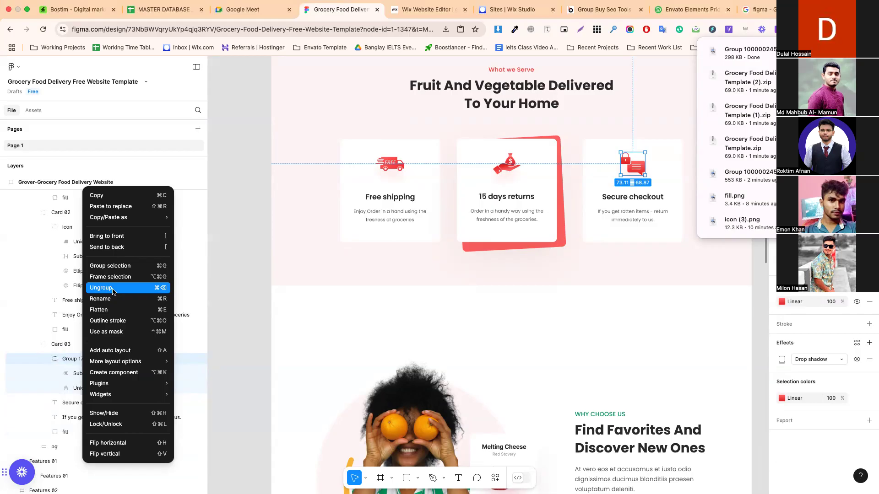
pyautogui.click(65, 360)
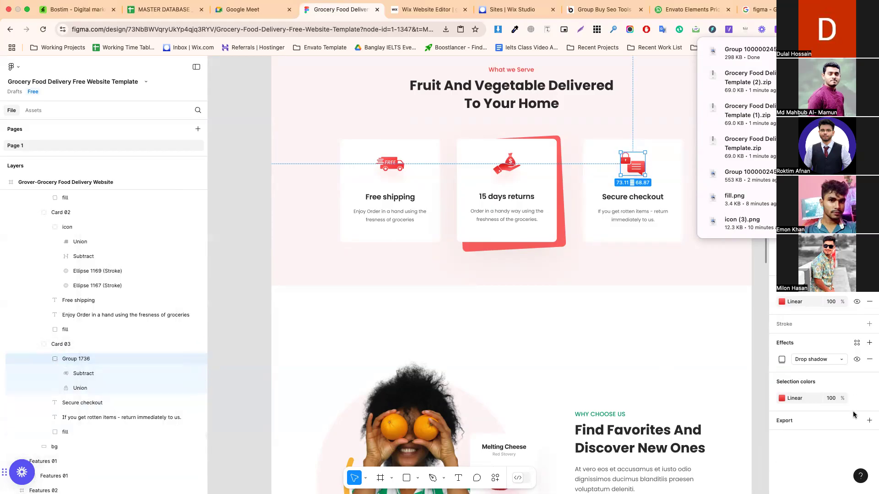
# Add an export setting to the "Secure checkout" icon, try the SVG format and set it back to PNG
pyautogui.click(869, 421)
pyautogui.scroll(-3, 847, 403)
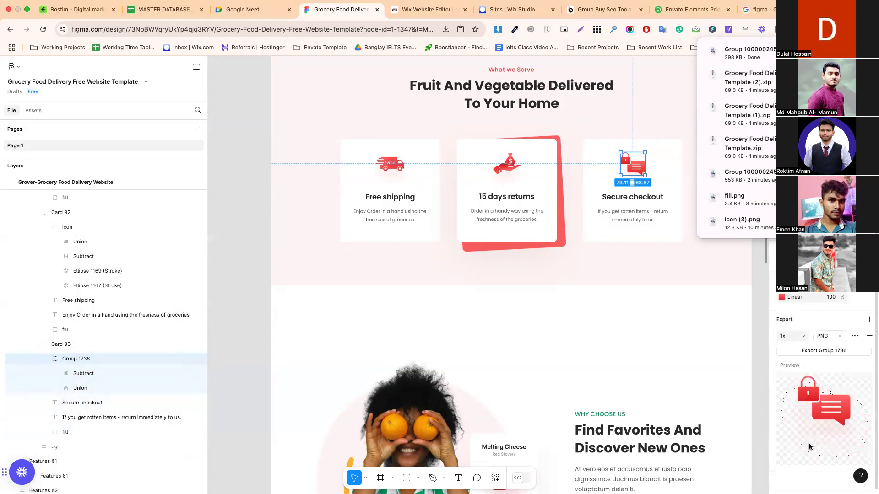
pyautogui.click(822, 337)
pyautogui.click(836, 356)
pyautogui.click(822, 338)
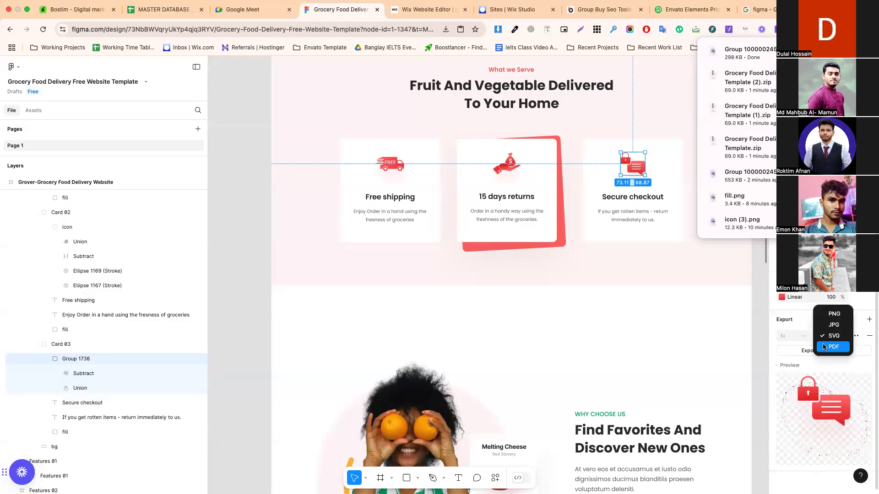
pyautogui.click(834, 314)
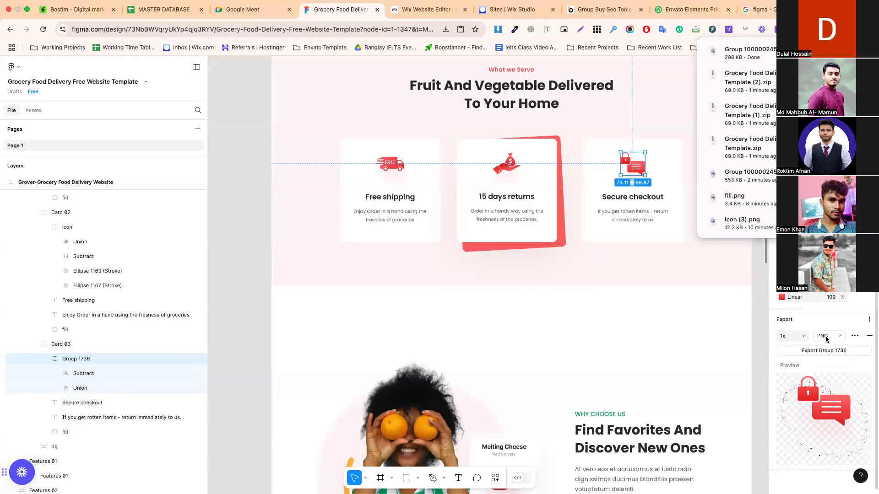
# Examine the "Find Favorites And Discover New Ones" section and return to the hero header
pyautogui.click(646, 345)
pyautogui.scroll(-3, 646, 345)
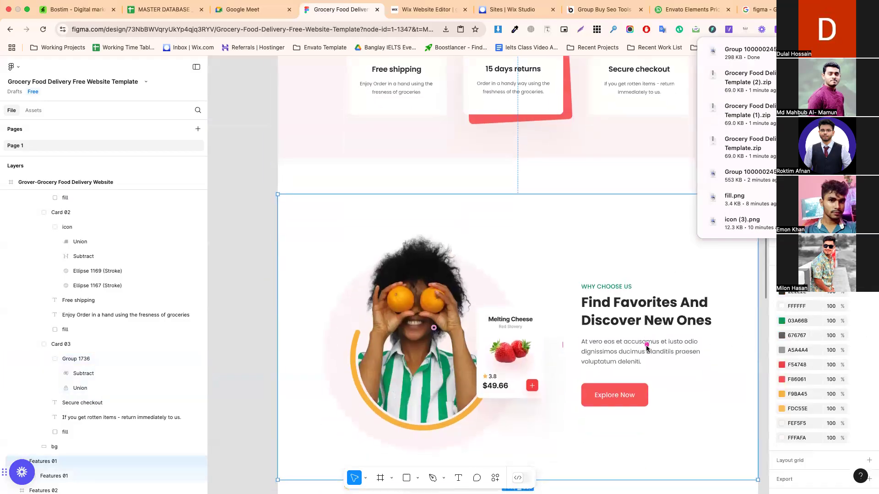
pyautogui.scroll(-2, 646, 348)
pyautogui.click(565, 333)
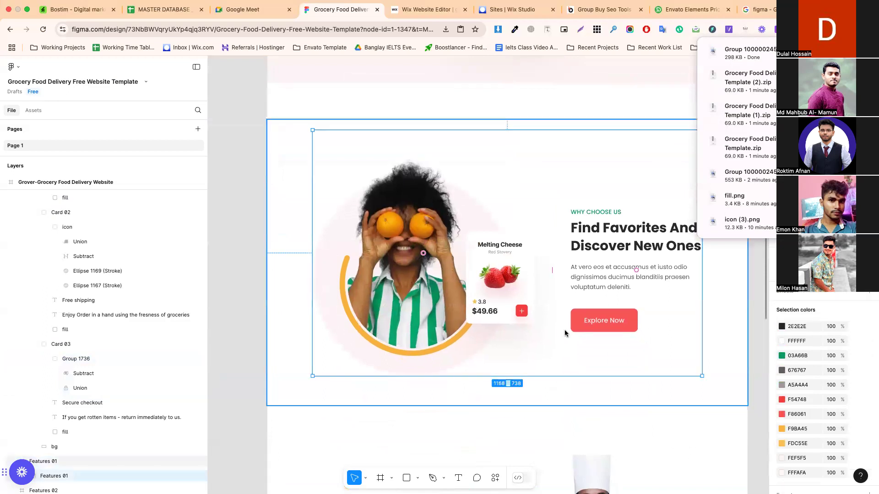
pyautogui.scroll(-2, 564, 329)
pyautogui.scroll(3, 572, 289)
pyautogui.scroll(10, 573, 289)
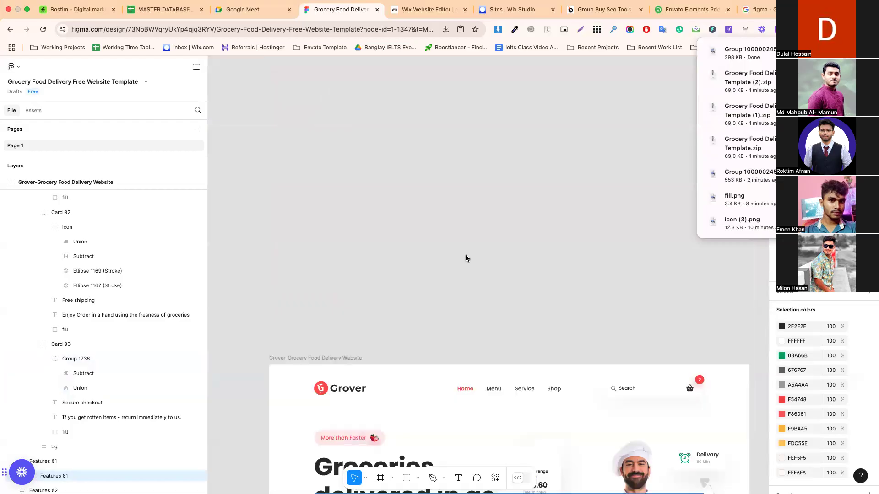
pyautogui.scroll(-6, 465, 258)
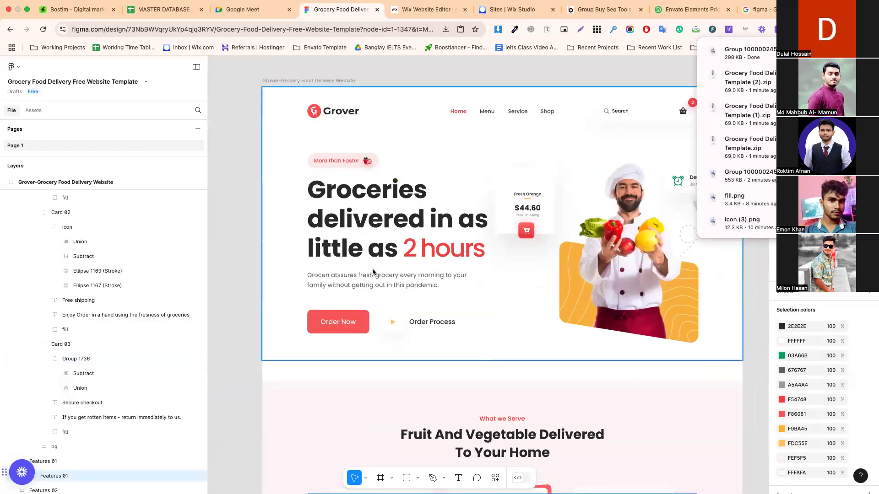
# Select the strawberry image inside the "More than Faster" badge to check its export preview
pyautogui.click(369, 162)
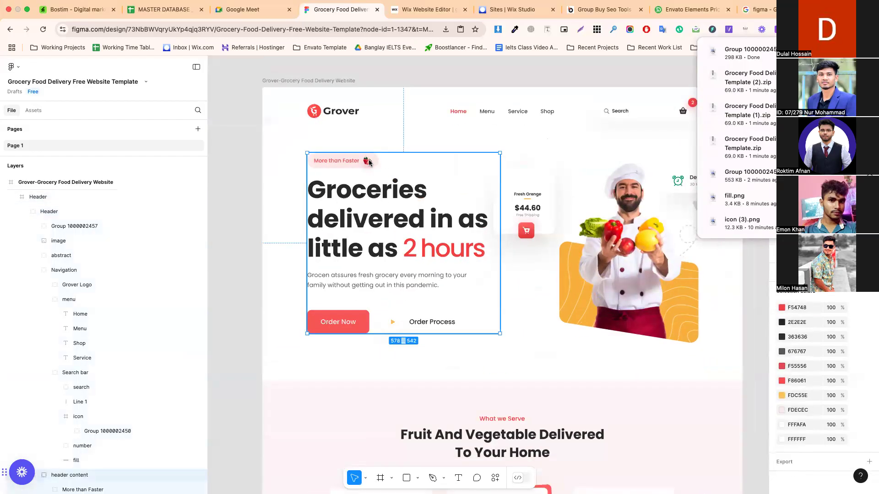
pyautogui.doubleClick(370, 163)
pyautogui.doubleClick(369, 162)
pyautogui.doubleClick(370, 162)
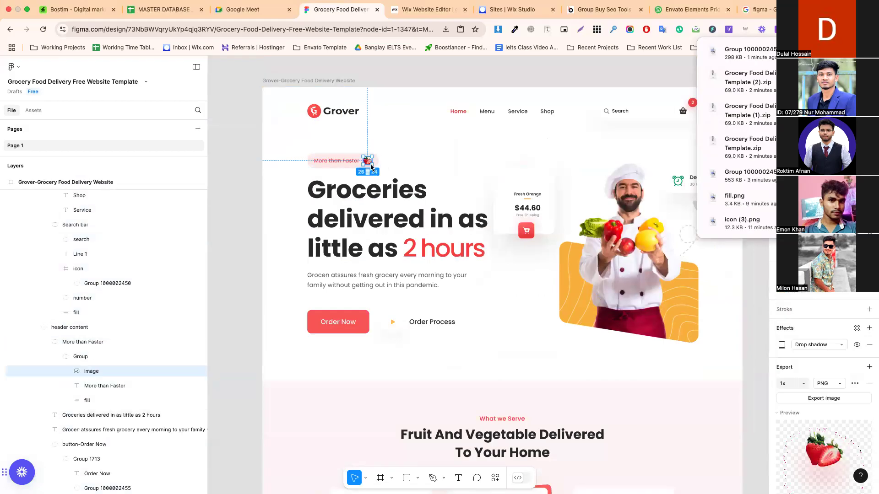
pyautogui.click(543, 207)
pyautogui.doubleClick(544, 207)
pyautogui.doubleClick(525, 214)
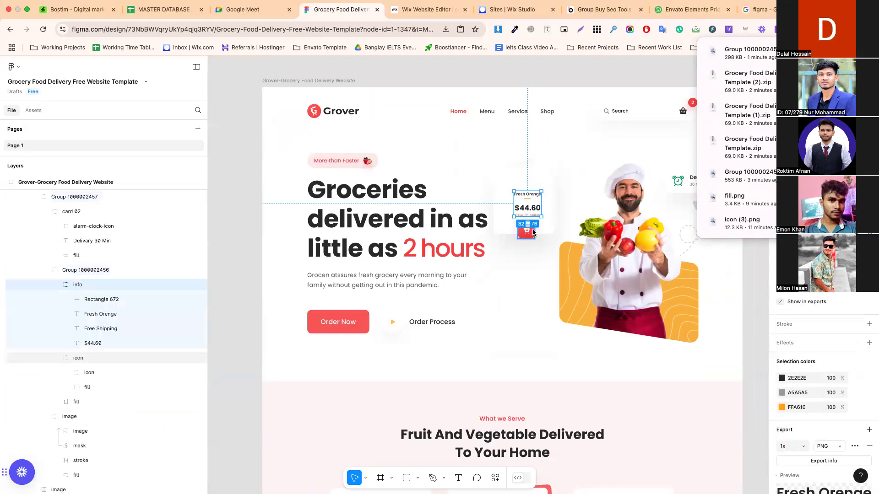
pyautogui.press('Escape')
pyautogui.press('Escape')
pyautogui.press('Escape')
pyautogui.press('Escape')
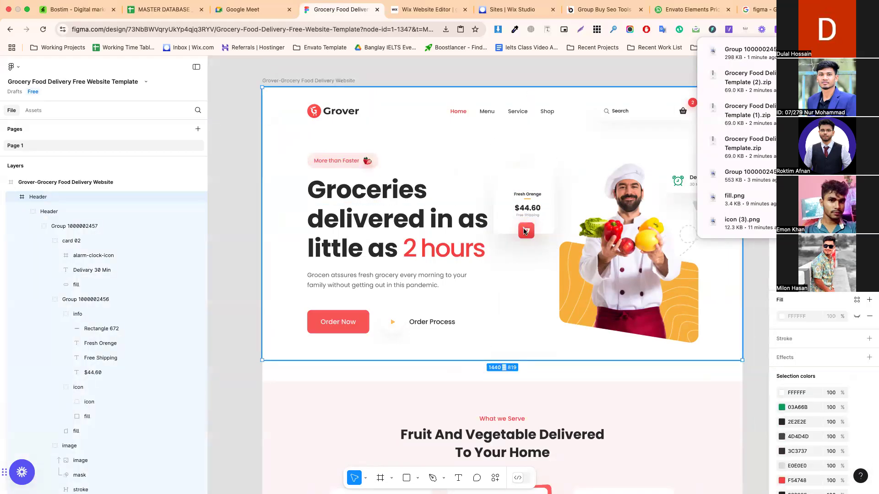
# Select the red fill layer behind the cart icon in the "Fresh Orenge" card
pyautogui.click(525, 231)
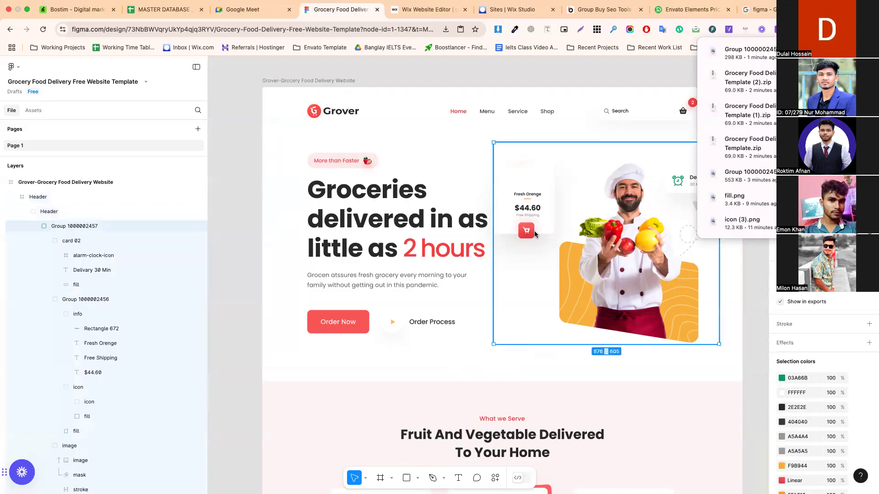
pyautogui.doubleClick(525, 192)
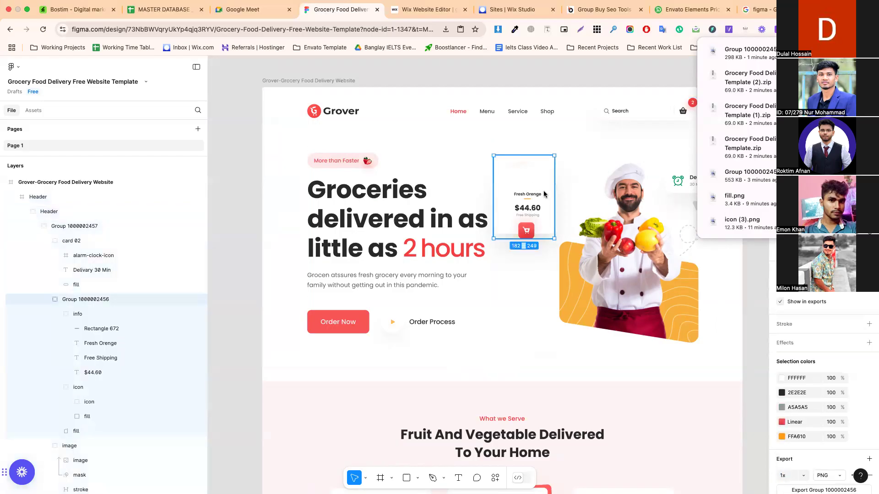
pyautogui.doubleClick(524, 225)
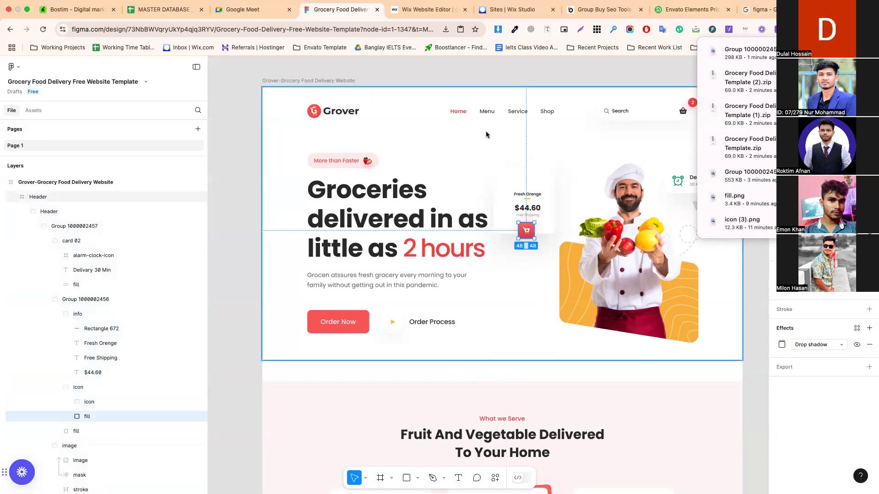
# Switch to the Wix editor and move the truck image out of the middle "Free shipping" card to beside the section heading
pyautogui.click(425, 15)
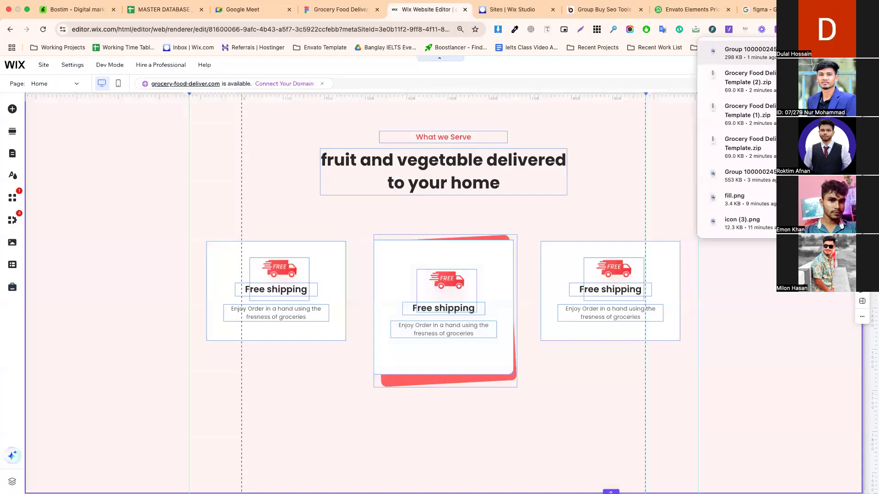
pyautogui.click(571, 260)
pyautogui.click(453, 281)
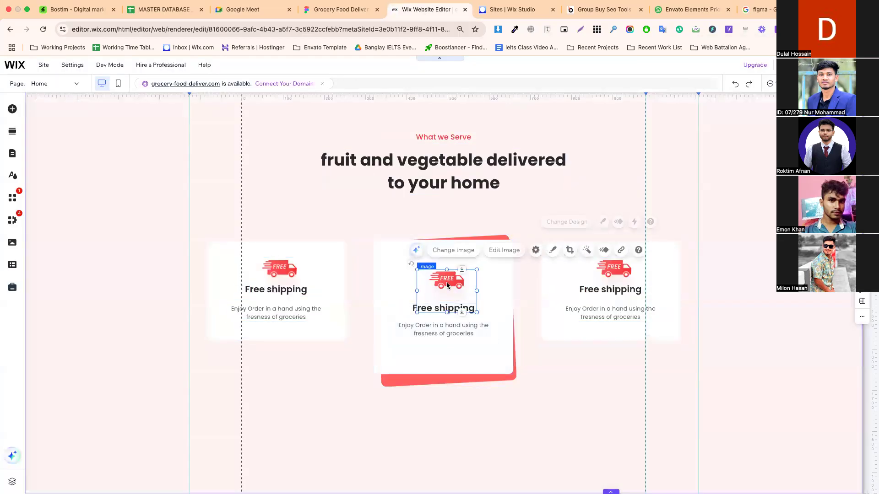
pyautogui.moveTo(459, 273); pyautogui.dragTo(609, 182)
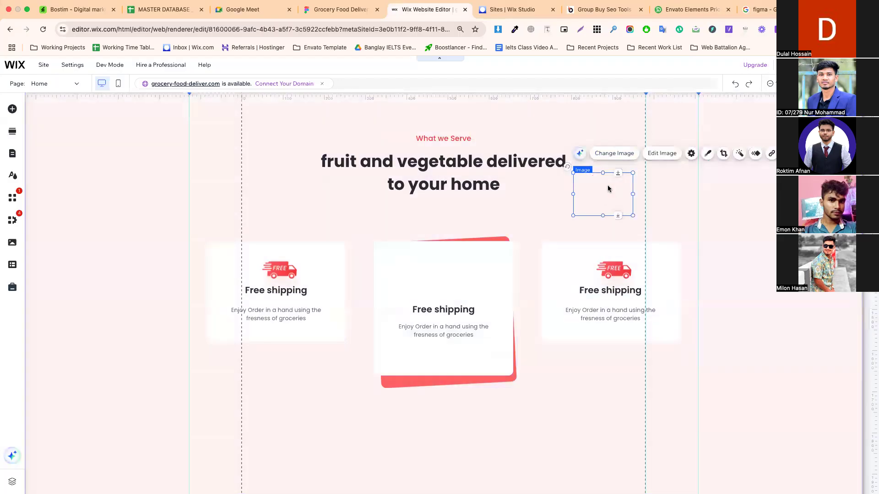
# Open the link settings of the moved truck image and choose the Web address option
pyautogui.click(771, 153)
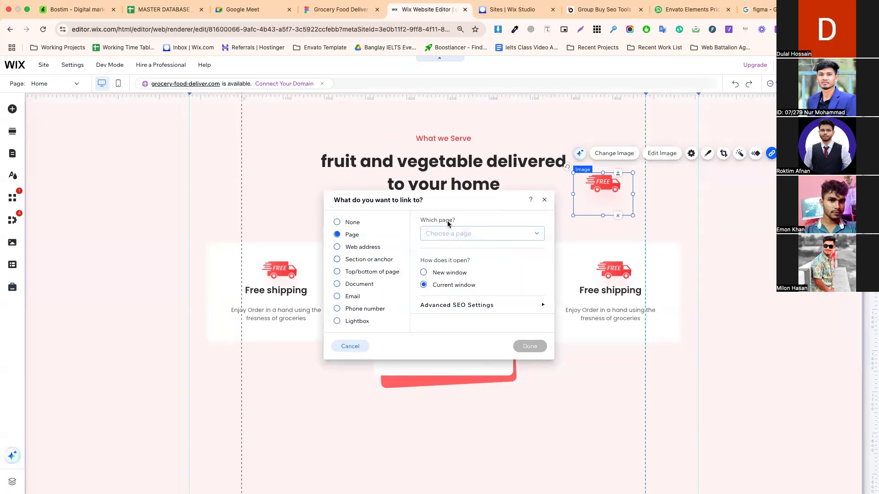
pyautogui.click(348, 247)
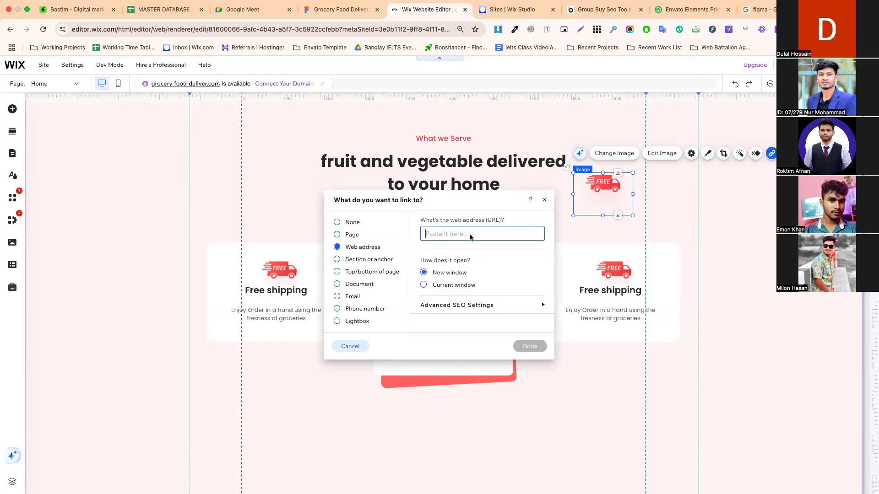
# Return to the Figma design and select the cart icon group in the "Fresh Orenge" card
pyautogui.click(358, 10)
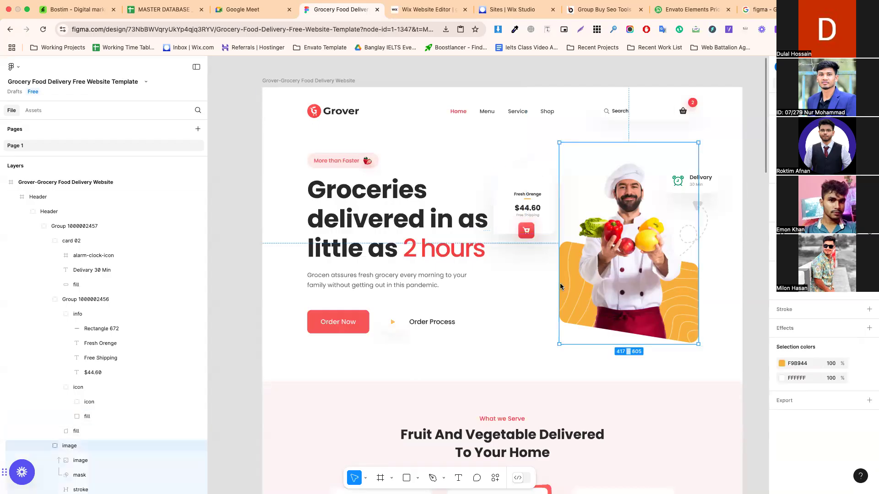
pyautogui.click(551, 344)
pyautogui.scroll(-5, 551, 343)
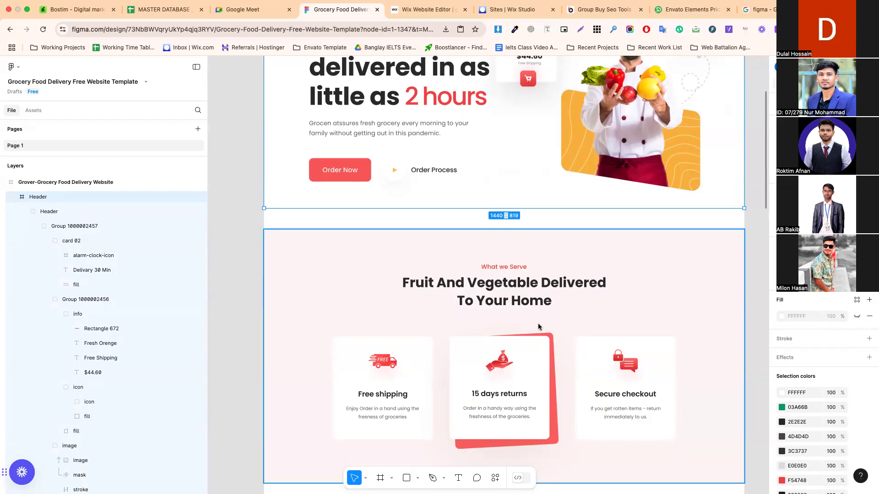
pyautogui.scroll(-3, 537, 323)
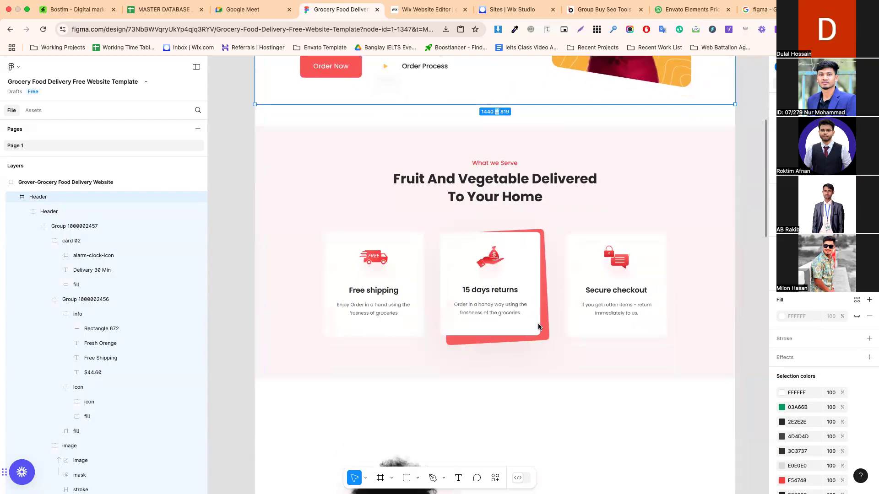
pyautogui.scroll(3, 537, 324)
pyautogui.scroll(2, 527, 250)
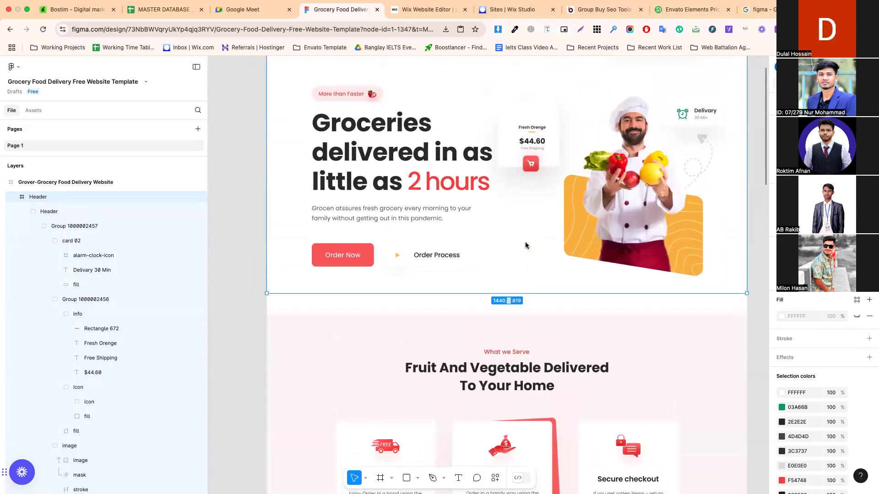
pyautogui.doubleClick(534, 166)
pyautogui.doubleClick(534, 166)
pyautogui.doubleClick(534, 166)
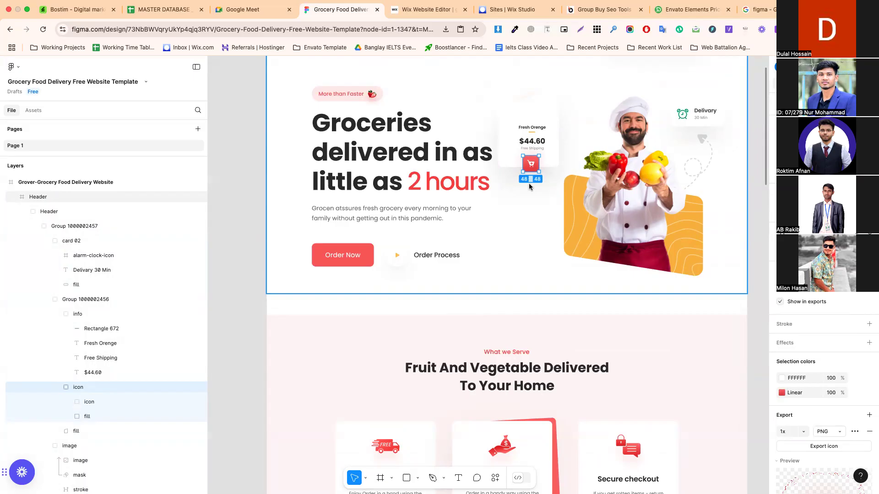
pyautogui.scroll(-9, 534, 275)
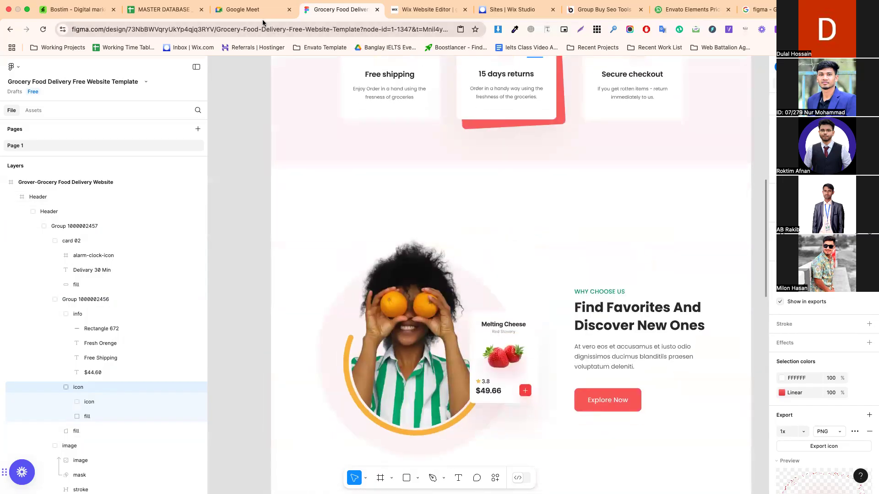
pyautogui.click(443, 10)
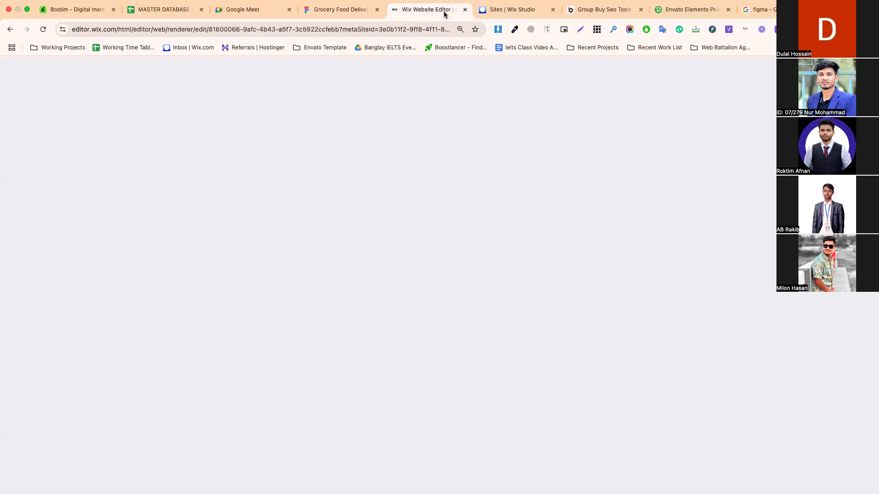
pyautogui.click(343, 13)
pyautogui.click(245, 10)
pyautogui.click(341, 9)
pyautogui.scroll(10, 445, 201)
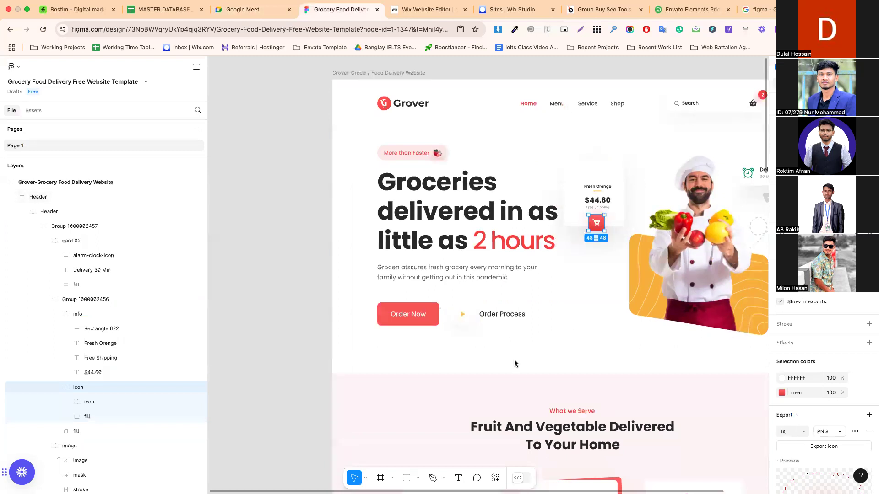
pyautogui.hscroll(3, 577, 322)
pyautogui.scroll(2, 576, 324)
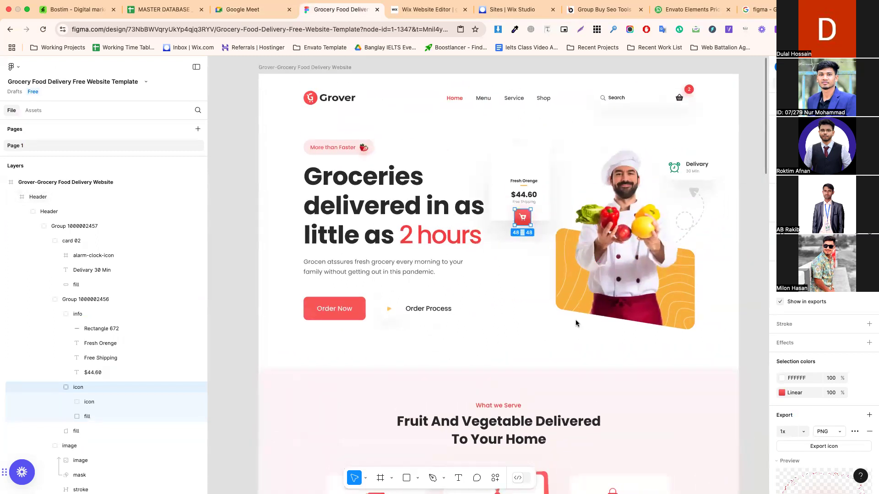
pyautogui.scroll(-5, 569, 280)
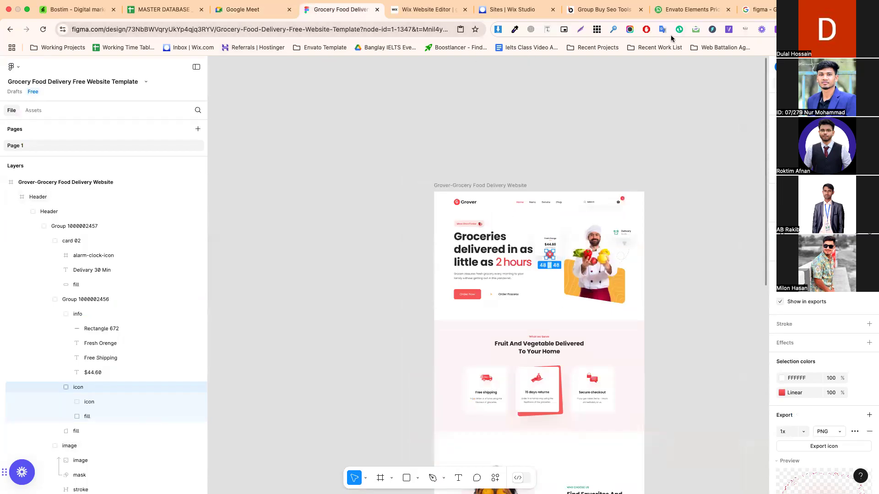
pyautogui.click(757, 10)
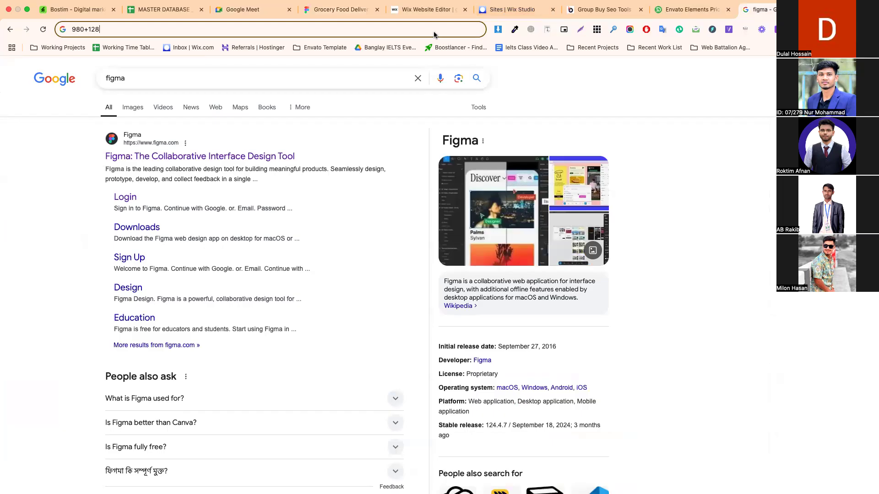
pyautogui.hotkey('shift', 'Left')
pyautogui.hotkey('shift', 'Left')
pyautogui.hotkey('shift', 'Left')
pyautogui.hotkey('shift', 'Left')
pyautogui.hotkey('shift', 'Left')
pyautogui.hotkey('shift', 'Left')
pyautogui.hotkey('shift', 'Left')
pyautogui.click(340, 10)
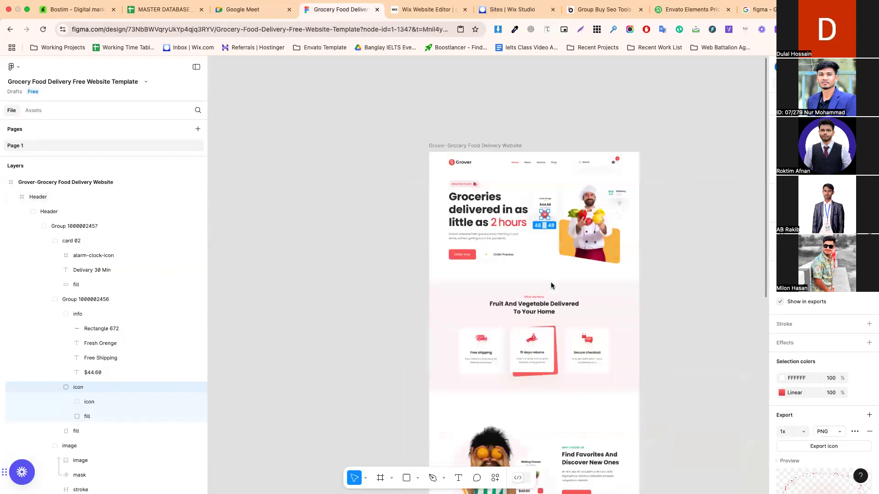
# Select the Apple icon inside the "App Store" button of the "Get The Groceries App Order More Easily." section
pyautogui.scroll(-5, 551, 283)
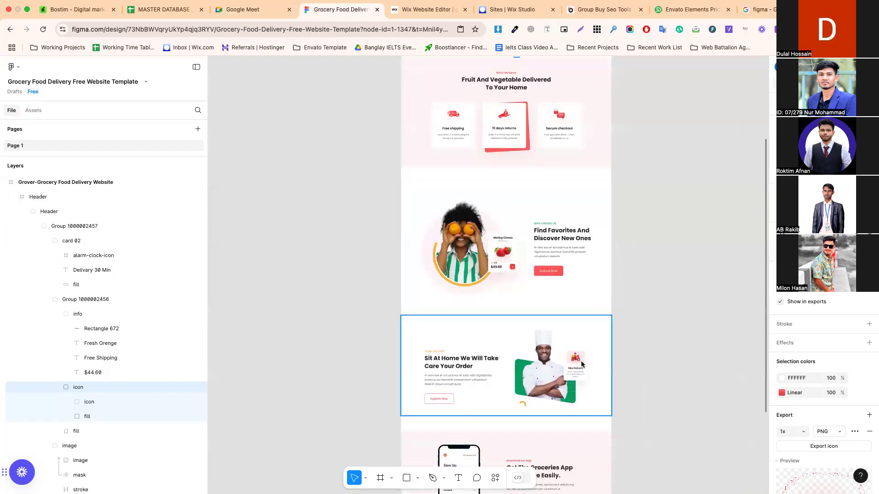
pyautogui.scroll(-2, 581, 375)
pyautogui.scroll(-2, 582, 378)
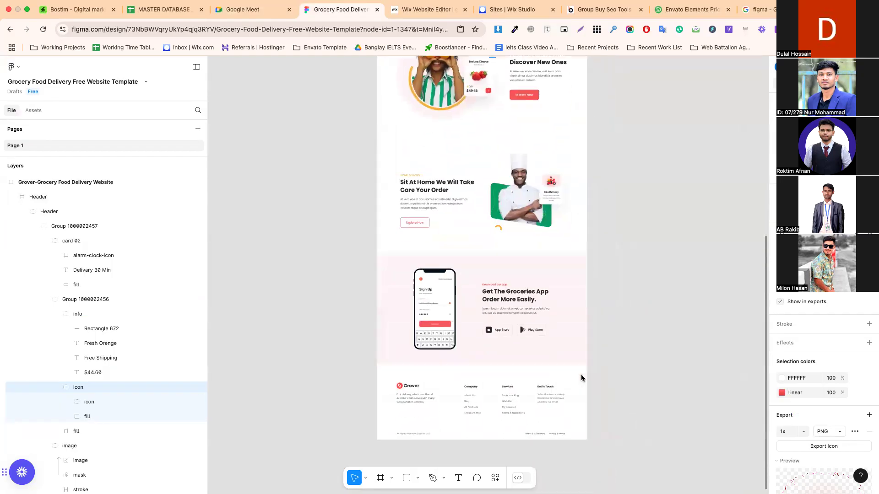
pyautogui.click(488, 313)
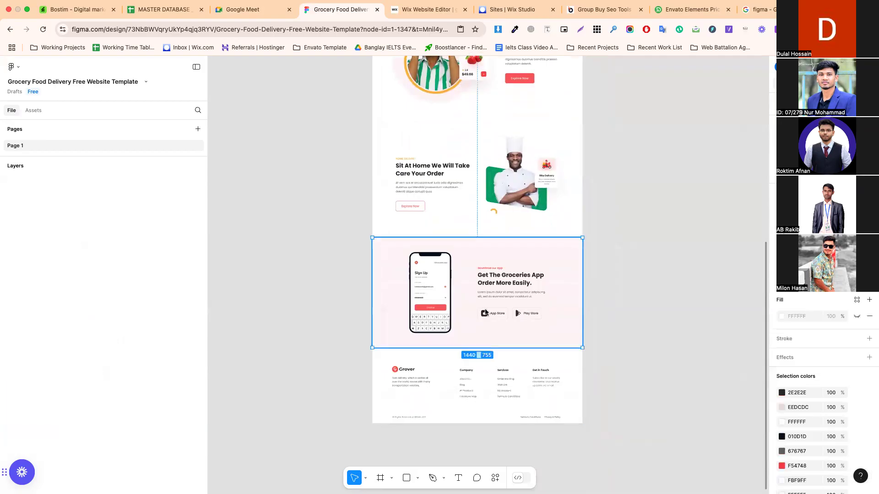
pyautogui.doubleClick(488, 313)
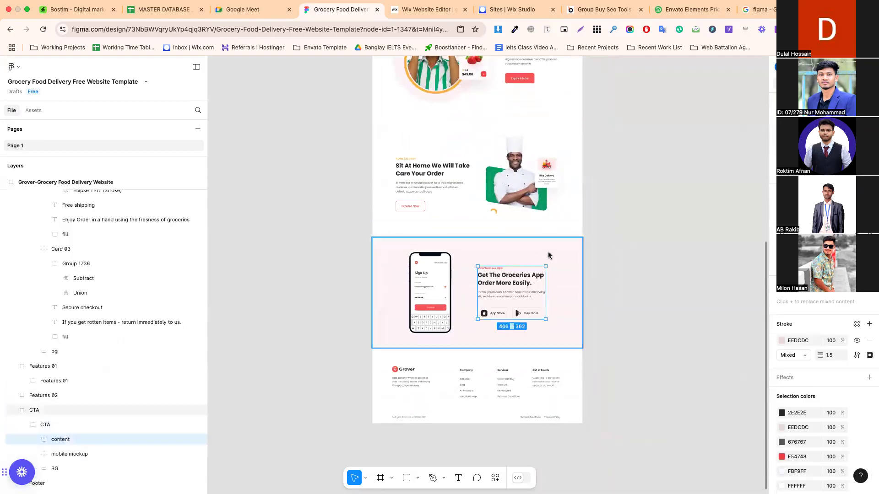
pyautogui.scroll(3, 548, 255)
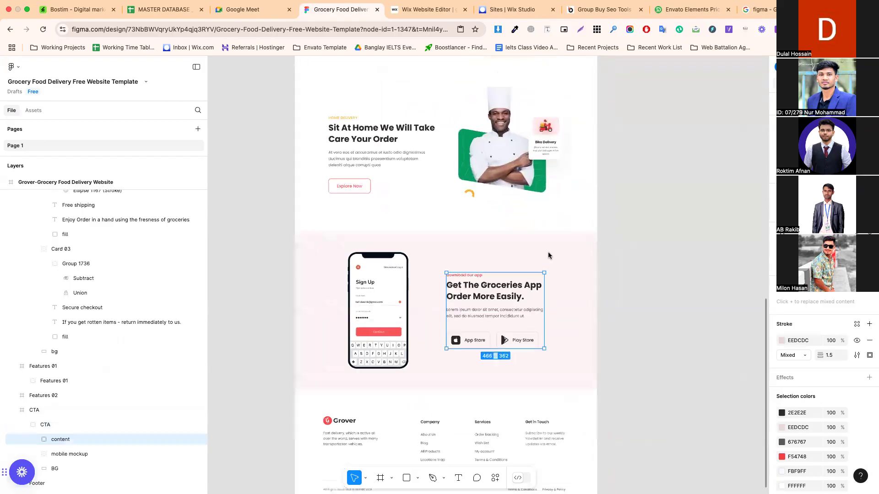
pyautogui.scroll(6, 548, 255)
pyautogui.scroll(-3, 417, 281)
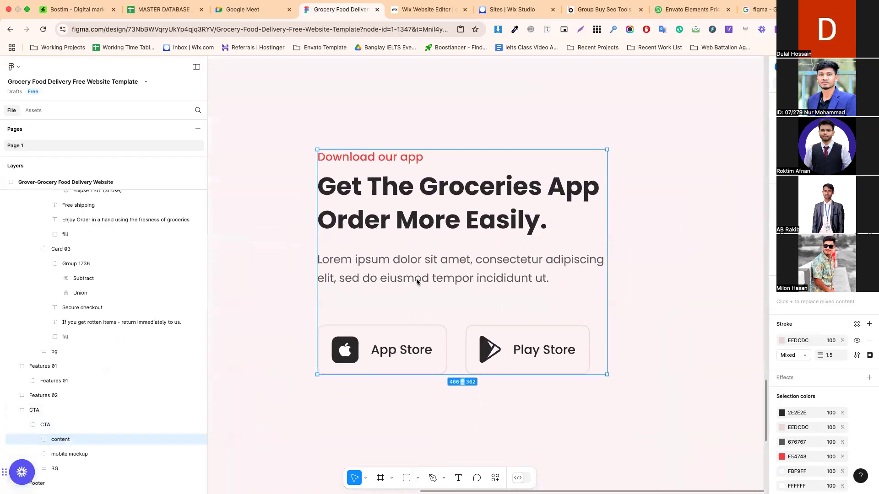
pyautogui.click(352, 351)
pyautogui.click(353, 351)
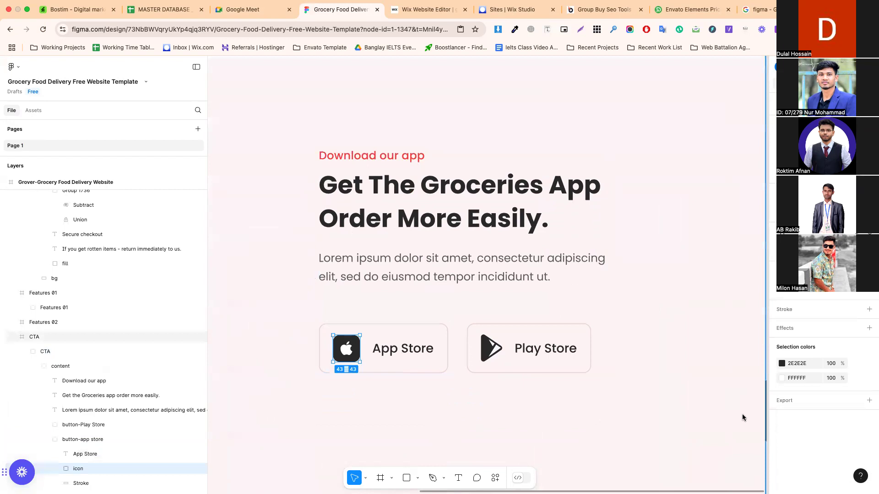
# Add an export setting to the Apple icon, set its format to SVG and export it
pyautogui.click(870, 401)
pyautogui.scroll(-3, 806, 441)
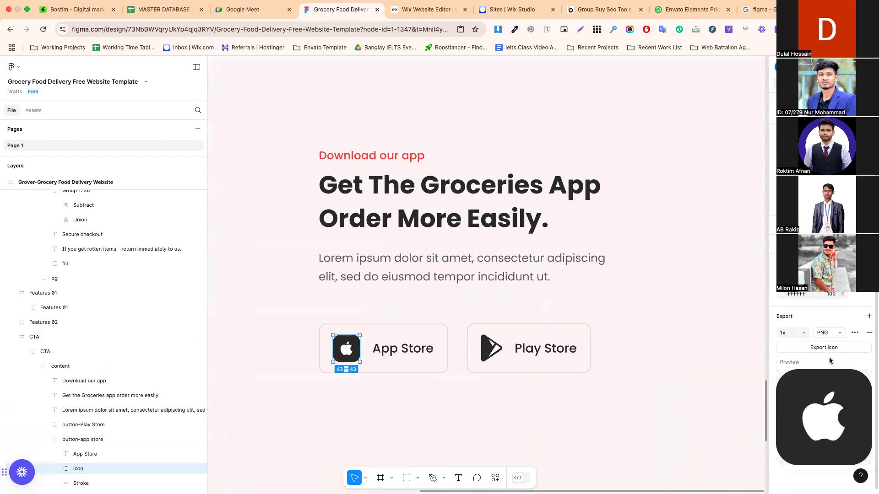
pyautogui.click(827, 332)
pyautogui.click(830, 357)
pyautogui.click(824, 348)
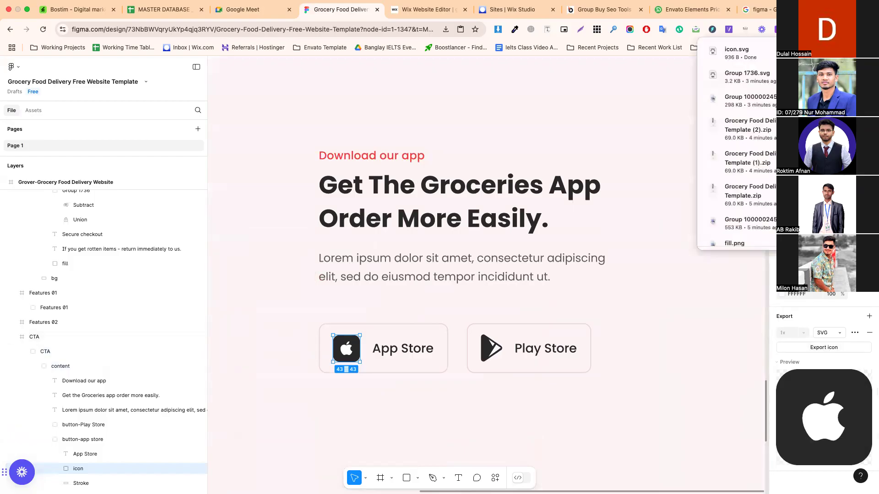
# Switch to the Wix editor, dismiss the link dialog and add the location pin vector icon below the section heading
pyautogui.click(431, 10)
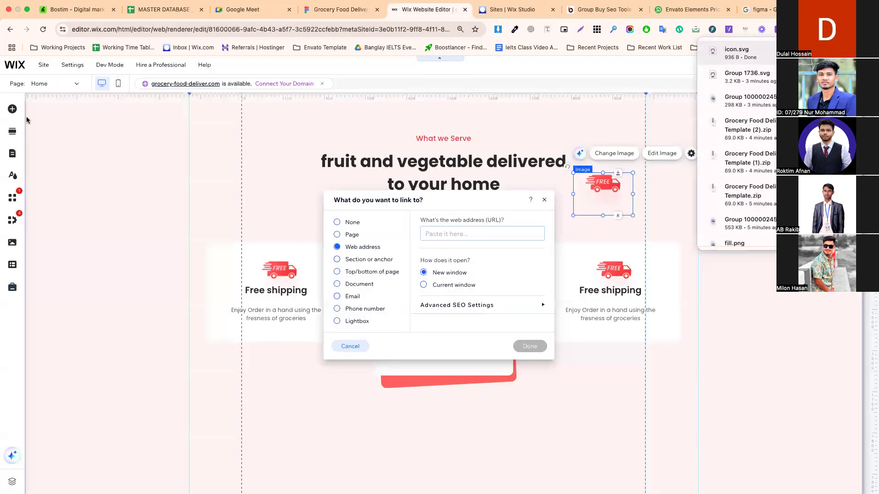
pyautogui.press('Escape')
pyautogui.click(12, 109)
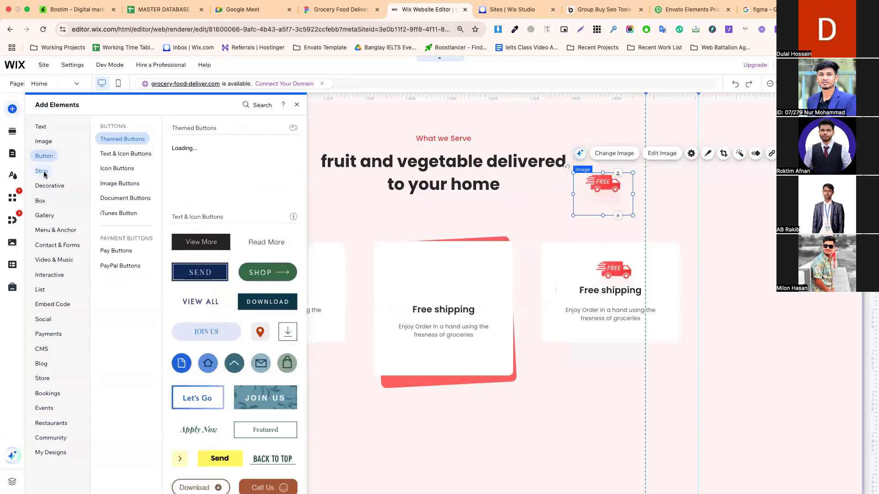
pyautogui.moveTo(46, 185)
pyautogui.click(102, 250)
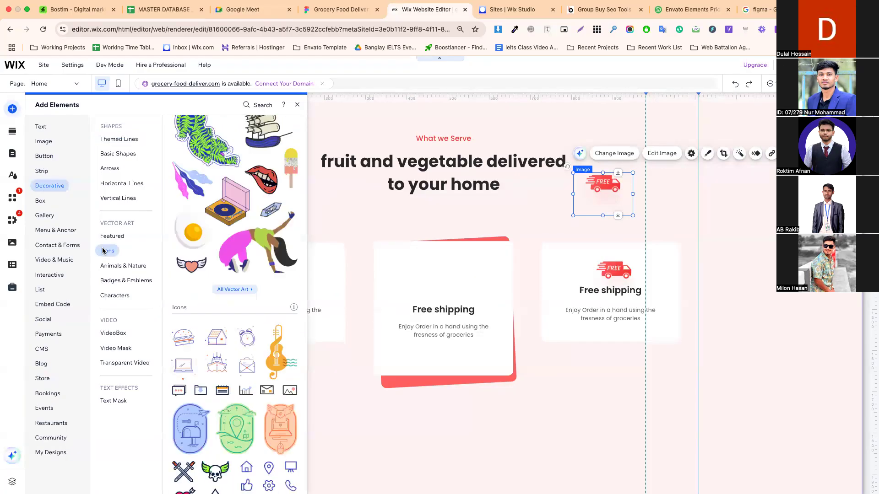
pyautogui.moveTo(268, 289); pyautogui.dragTo(347, 217)
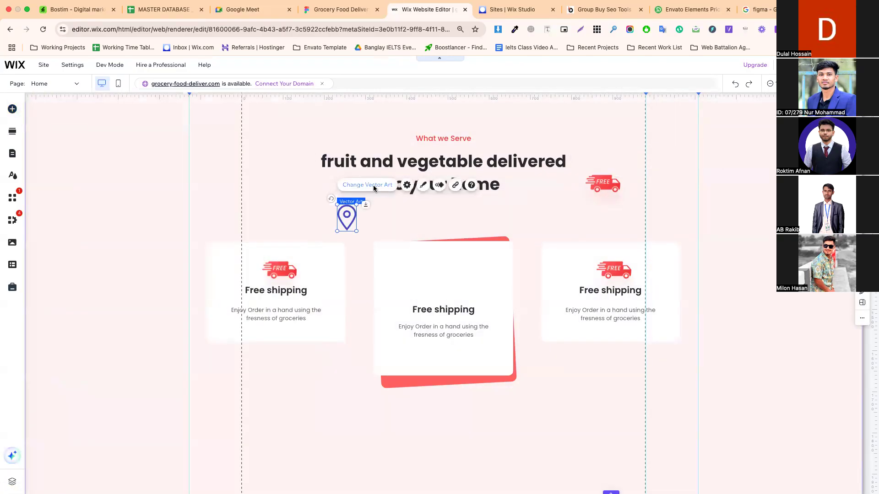
# Upload the exported icon.svg and replace the location pin vector art with it
pyautogui.click(373, 187)
pyautogui.moveTo(730, 68); pyautogui.dragTo(550, 228)
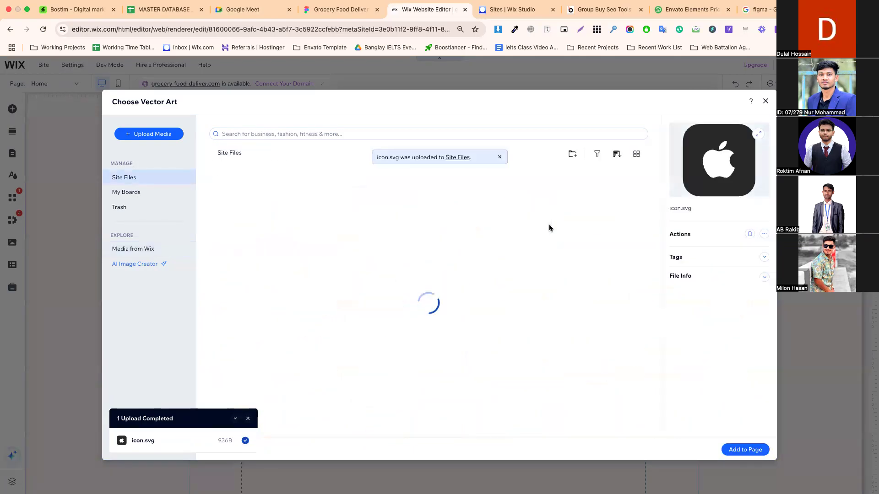
pyautogui.click(745, 449)
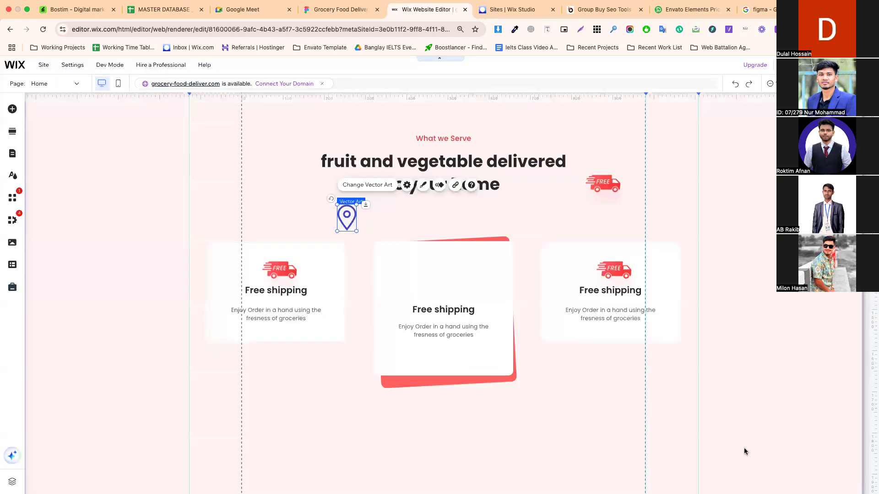
pyautogui.click(372, 221)
pyautogui.click(347, 218)
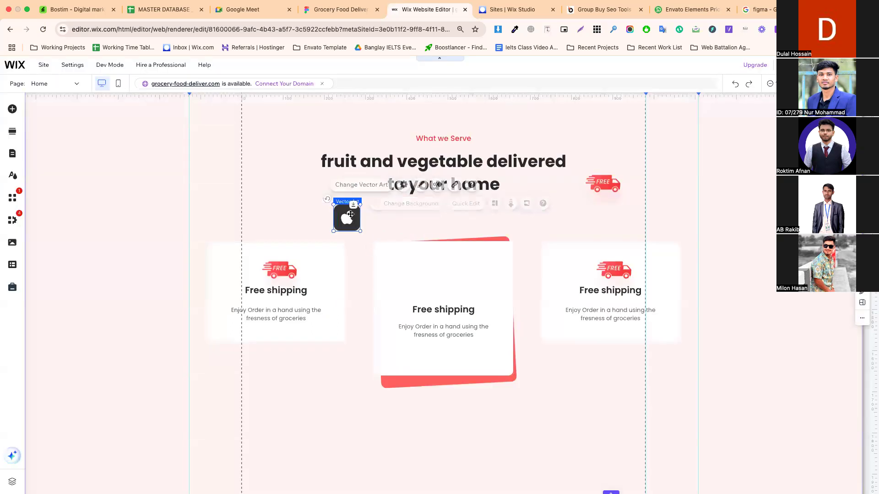
# Change the dark fill color of the Apple vector icon to the red theme color #F54748
pyautogui.click(420, 185)
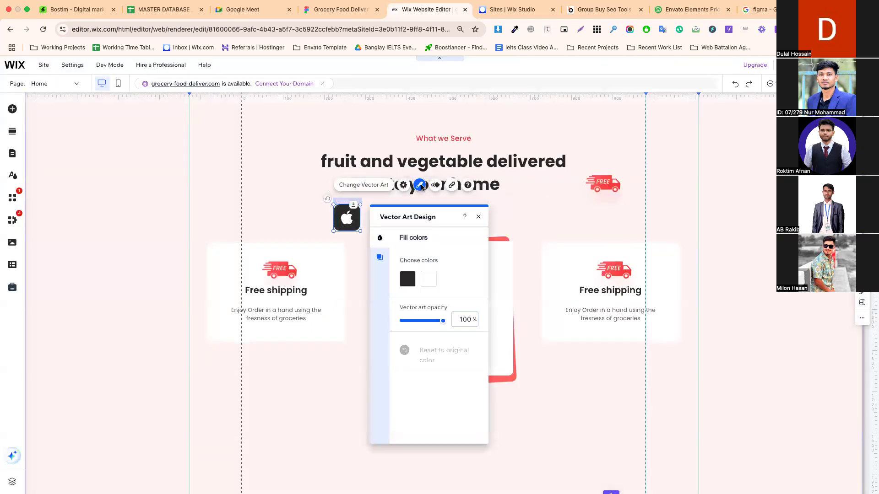
pyautogui.click(408, 279)
pyautogui.click(424, 285)
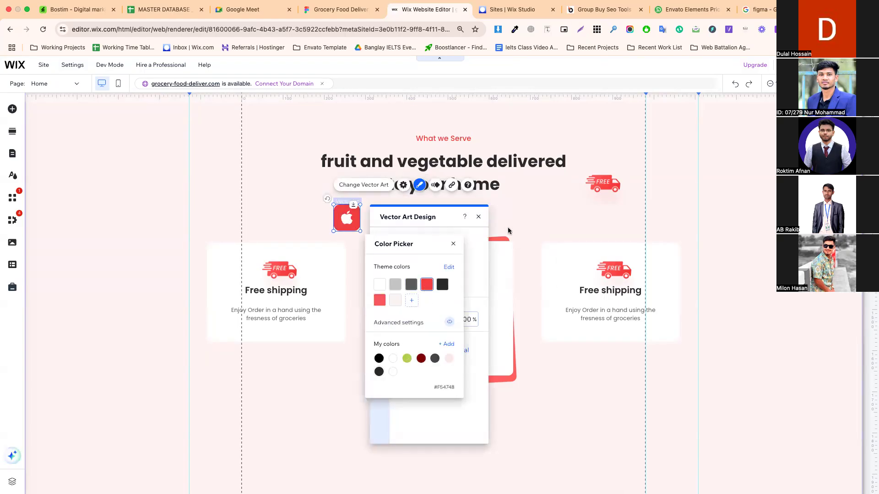
# Close the color picker and design settings, and scale down the Apple vector icon to about half its size
pyautogui.click(507, 227)
pyautogui.click(507, 227)
pyautogui.click(346, 218)
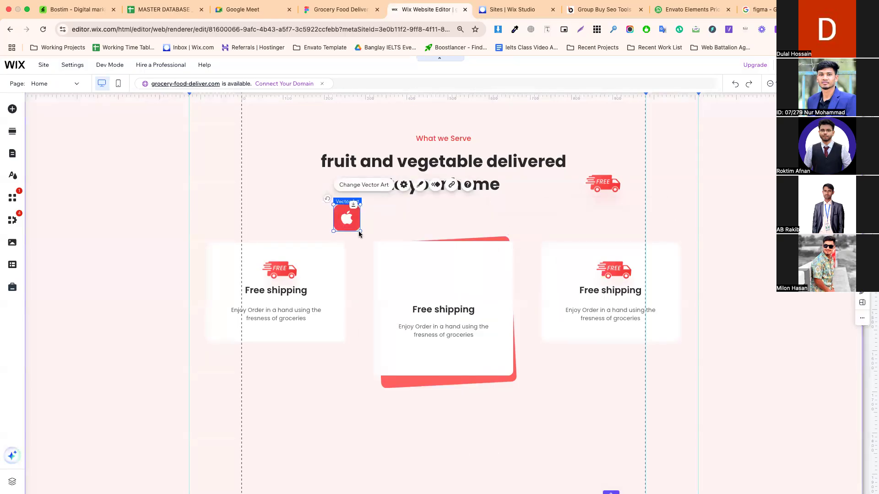
pyautogui.moveTo(359, 231); pyautogui.dragTo(345, 221)
# Switch to the Figma design and select the play button graphic beside Order Process in the hero section
pyautogui.click(509, 9)
pyautogui.click(351, 9)
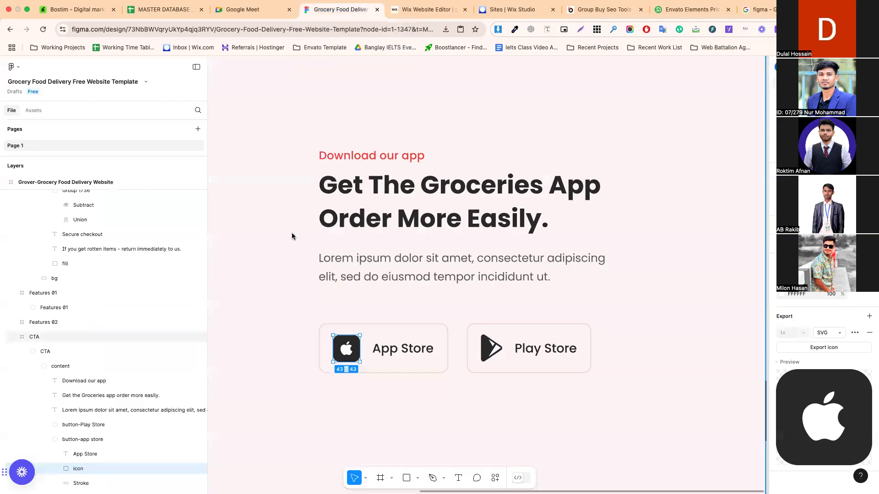
pyautogui.scroll(10, 323, 223)
pyautogui.scroll(15, 325, 224)
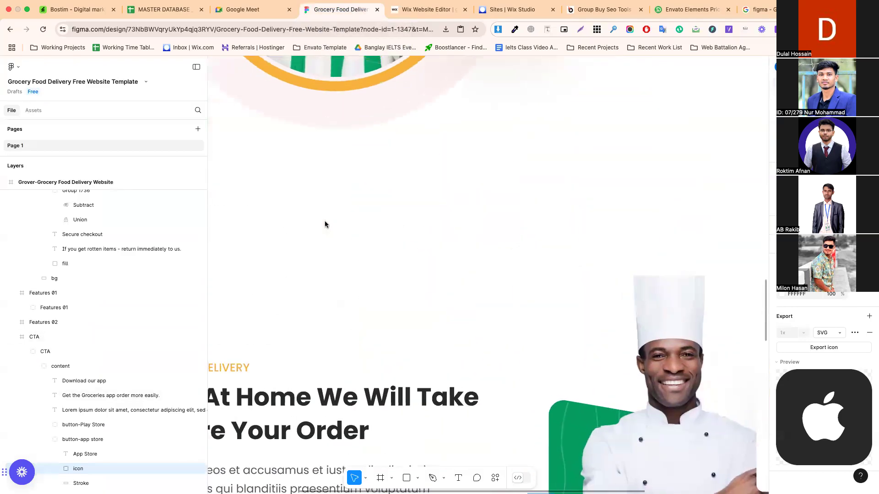
pyautogui.scroll(15, 325, 224)
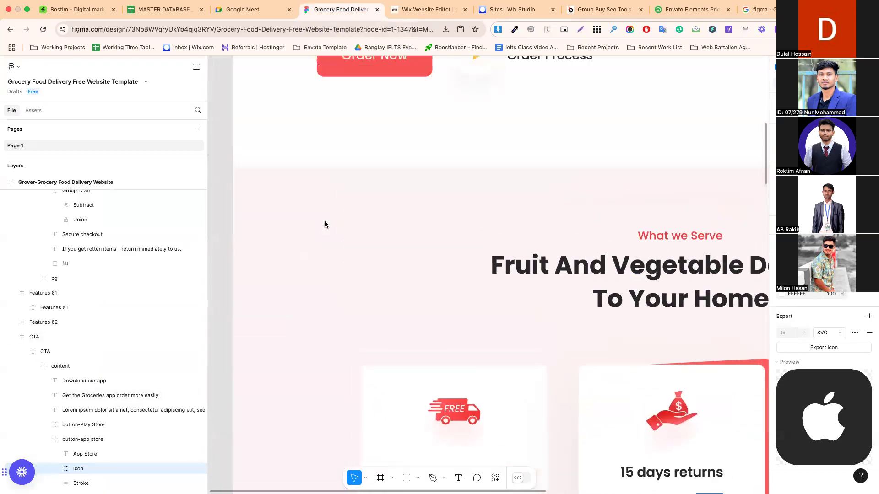
pyautogui.scroll(-2, 325, 224)
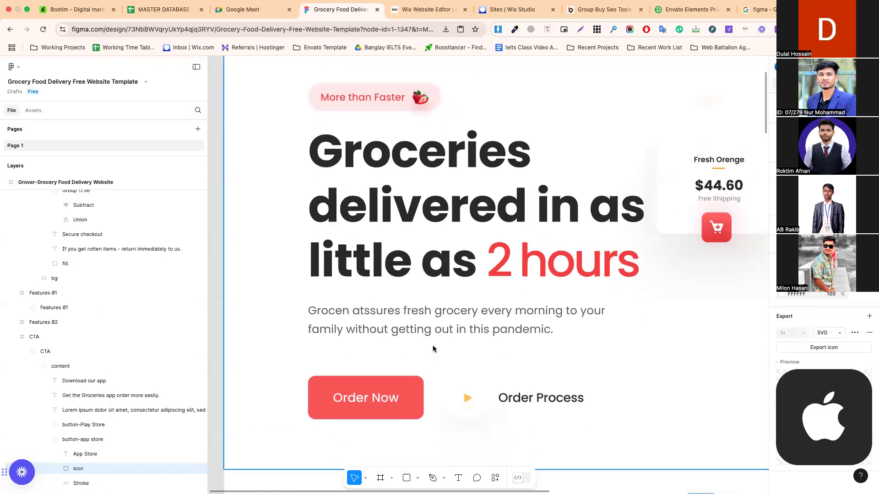
pyautogui.click(468, 406)
pyautogui.click(469, 406)
pyautogui.click(469, 406)
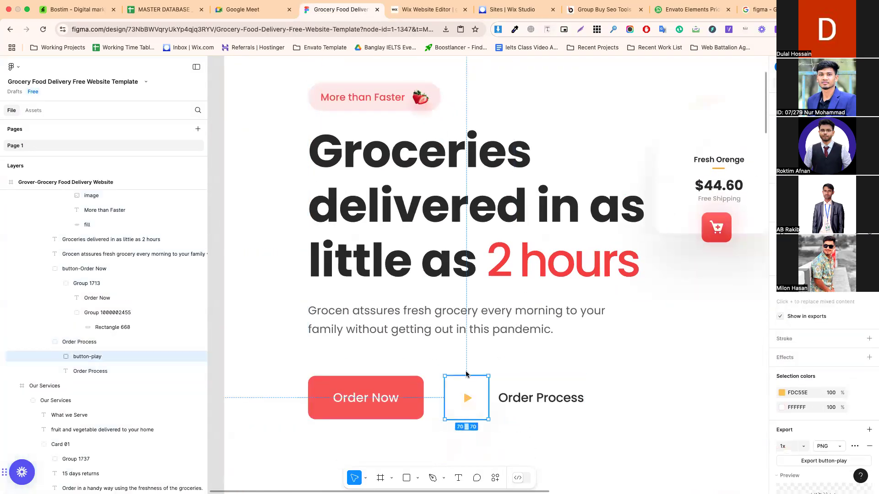
# Examine the More than Faster badge's background and select its strawberry image
pyautogui.scroll(3, 469, 406)
pyautogui.click(418, 198)
pyautogui.click(418, 198)
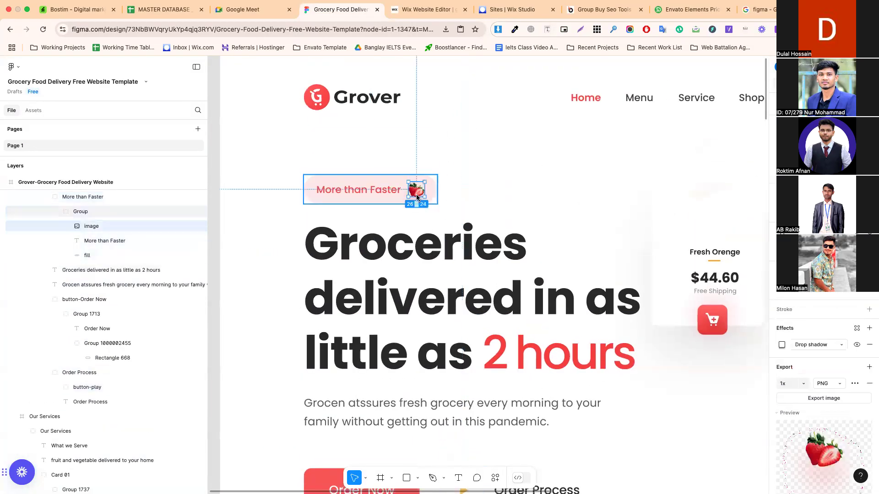
pyautogui.click(378, 178)
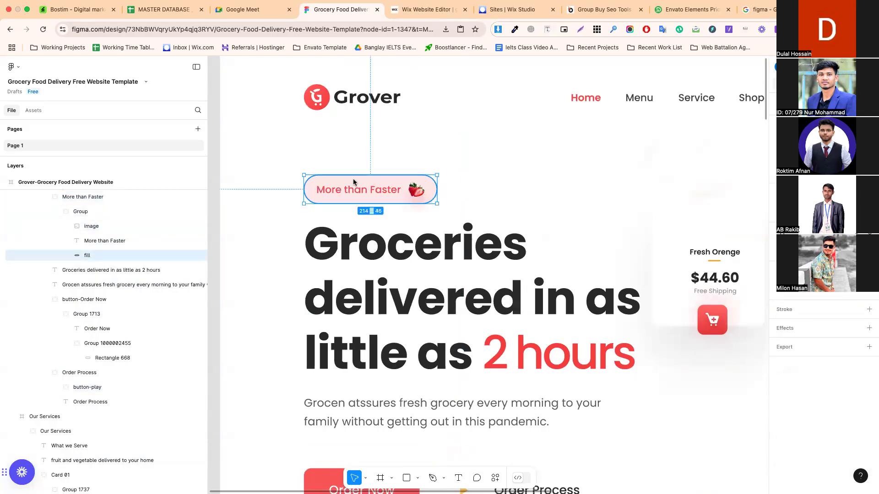
pyautogui.click(417, 198)
# Switch to the Wix editor and slightly shrink the delivery truck image in the first Free shipping card
pyautogui.click(426, 18)
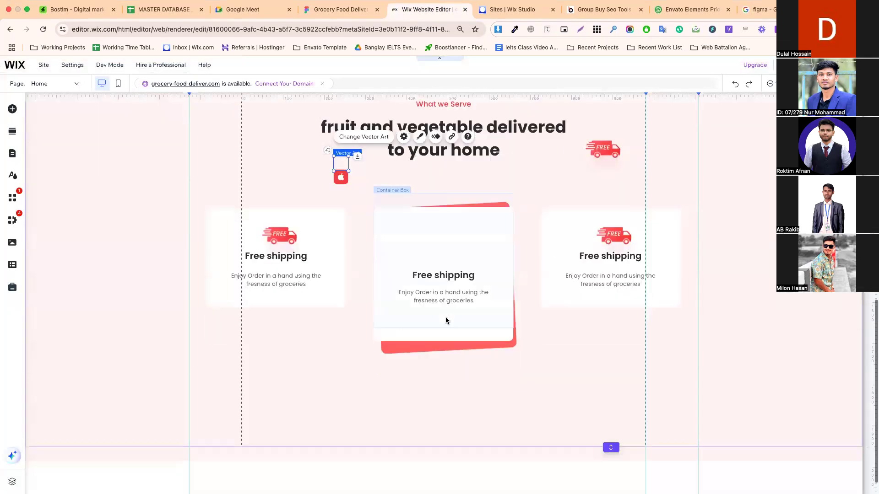
pyautogui.scroll(-2, 445, 316)
pyautogui.click(324, 244)
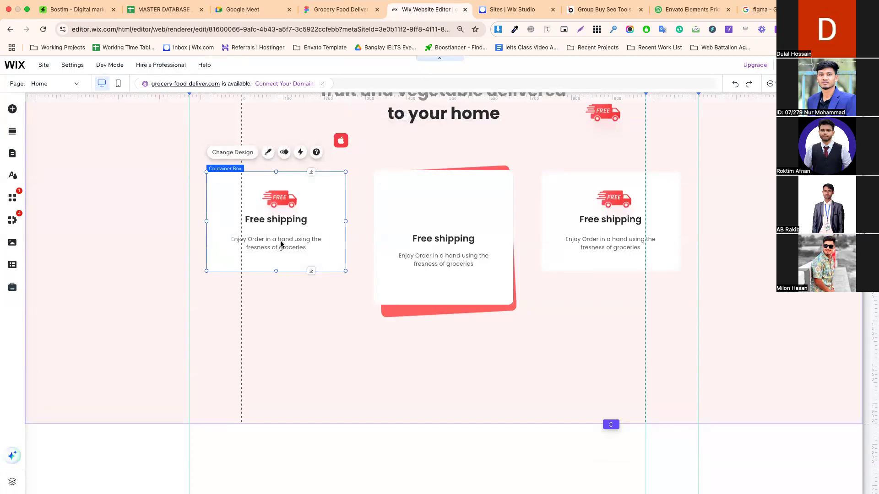
pyautogui.click(280, 209)
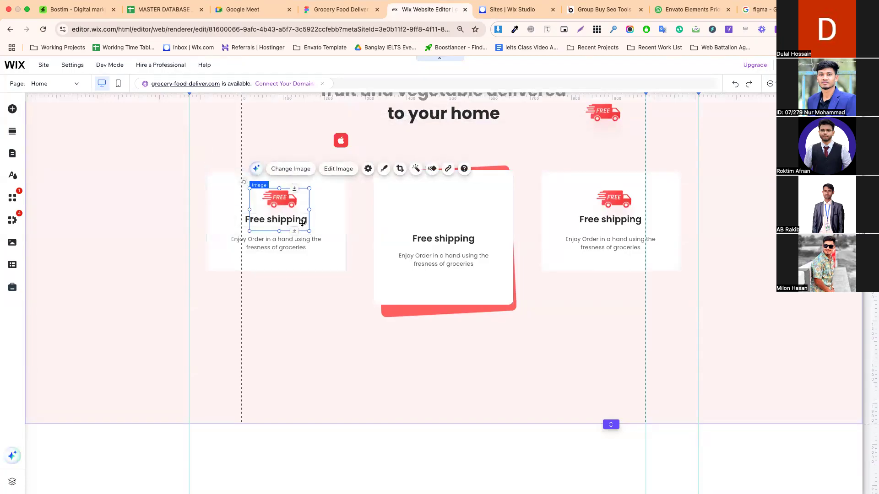
pyautogui.moveTo(309, 231)
pyautogui.mouseDown()
pyautogui.moveTo(309, 212)
pyautogui.moveTo(305, 228)
pyautogui.mouseUp()
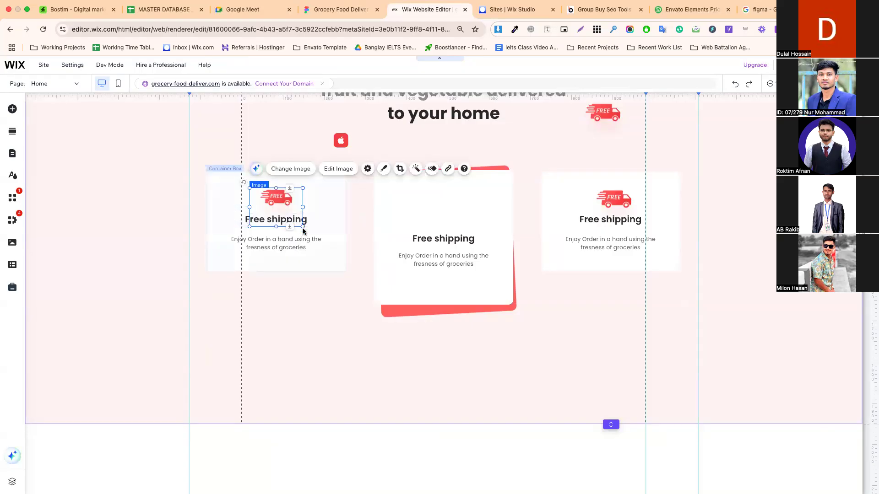
# Deselect the truck image and reload the Wix editor page
pyautogui.click(343, 233)
pyautogui.click(378, 251)
pyautogui.click(285, 194)
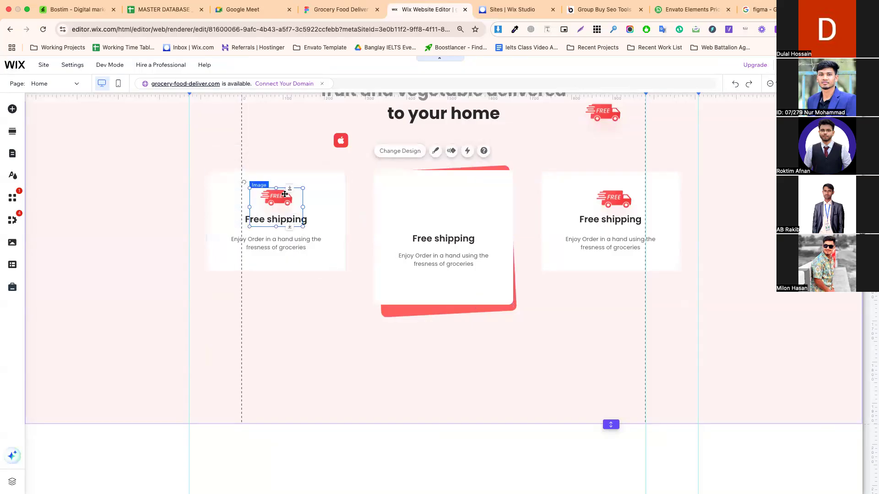
pyautogui.click(43, 29)
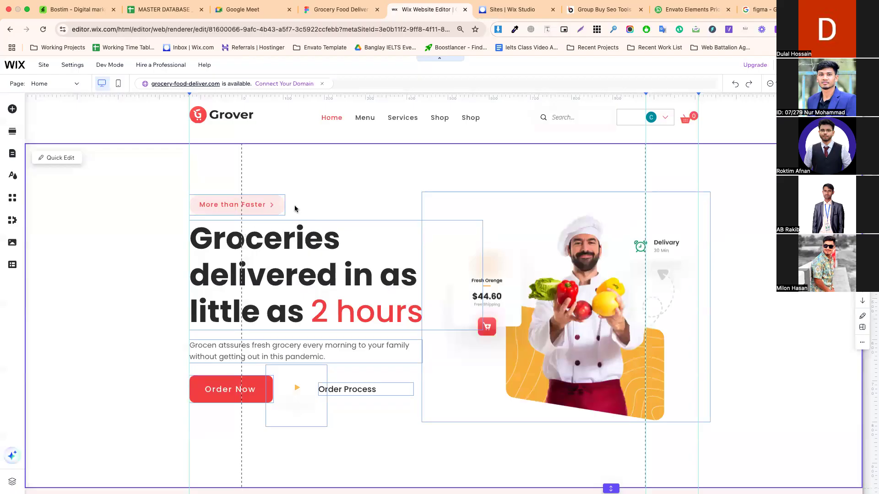
# Shrink the first card's truck image to a tiny icon and move it out below the card
pyautogui.click(302, 210)
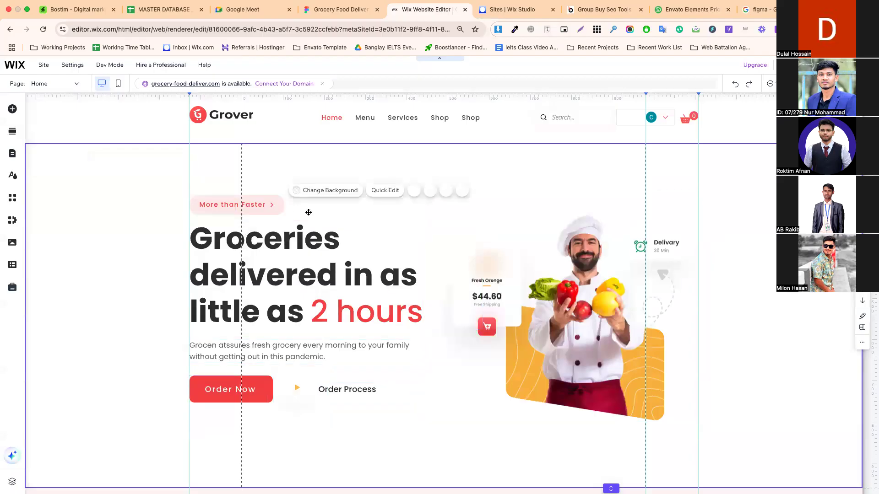
pyautogui.scroll(-10, 308, 213)
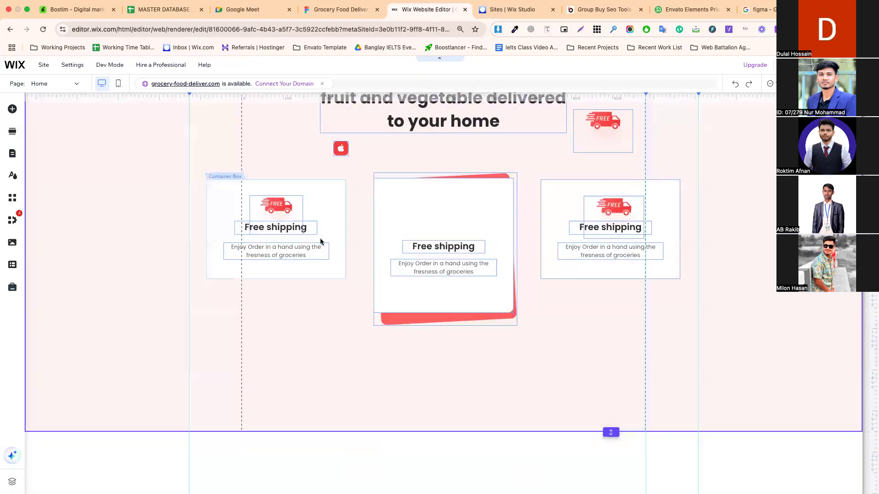
pyautogui.click(298, 231)
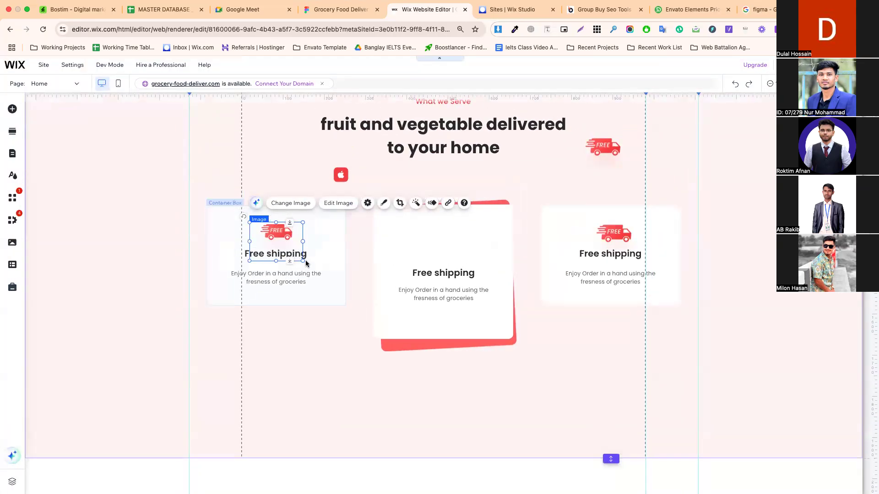
pyautogui.moveTo(302, 263); pyautogui.dragTo(276, 342)
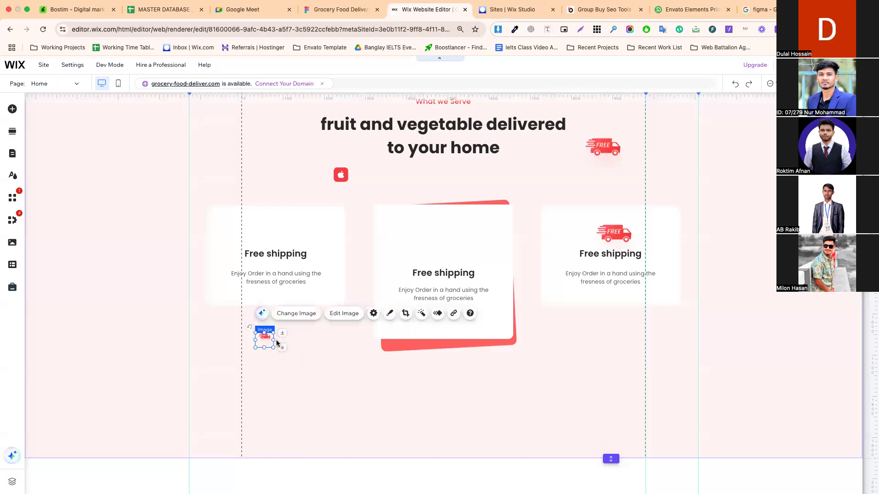
# Move the first card's Free shipping heading up to the card's top edge and delete the description text below it
pyautogui.click(296, 243)
pyautogui.moveTo(286, 255); pyautogui.dragTo(271, 225)
pyautogui.click(279, 280)
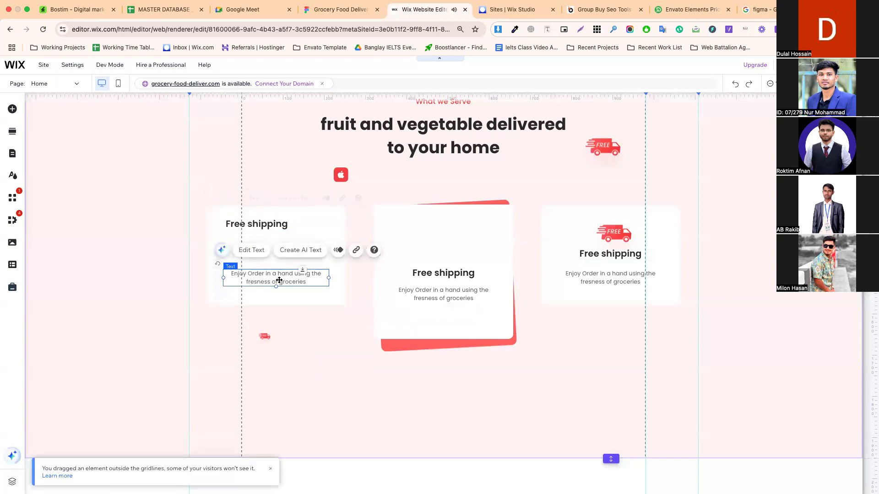
pyautogui.press('Delete')
# Shrink the first card's container box in height and width to a compact badge around the Free shipping heading
pyautogui.click(300, 286)
pyautogui.moveTo(275, 306); pyautogui.dragTo(257, 224)
pyautogui.click(343, 226)
pyautogui.moveTo(345, 221); pyautogui.dragTo(312, 221)
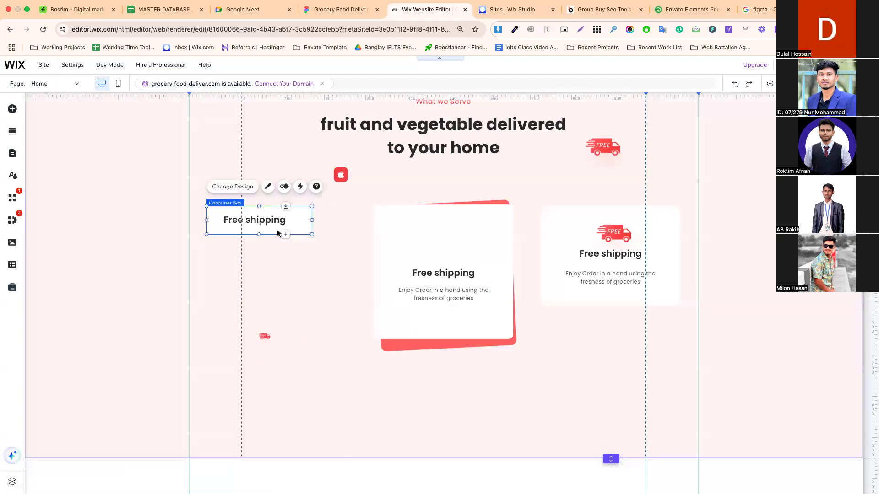
pyautogui.moveTo(259, 235); pyautogui.dragTo(254, 220)
# Left-align the Free shipping heading inside the badge and close its text settings
pyautogui.doubleClick(254, 221)
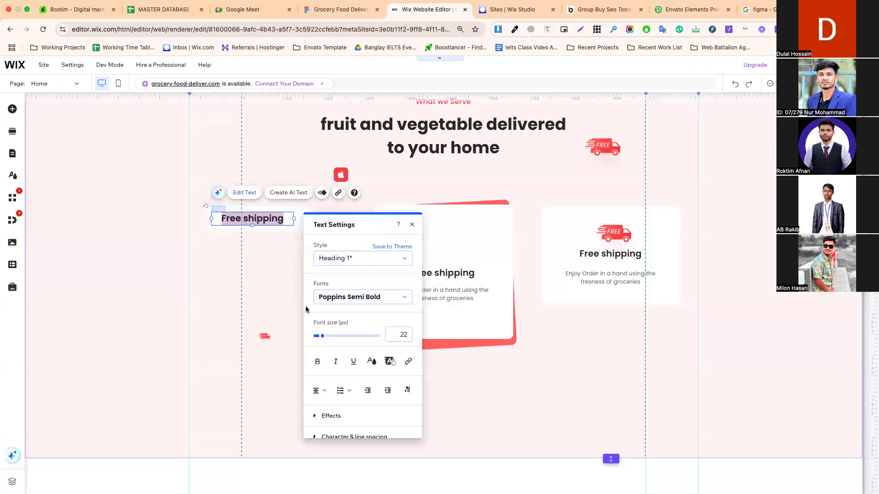
pyautogui.click(320, 390)
pyautogui.click(319, 377)
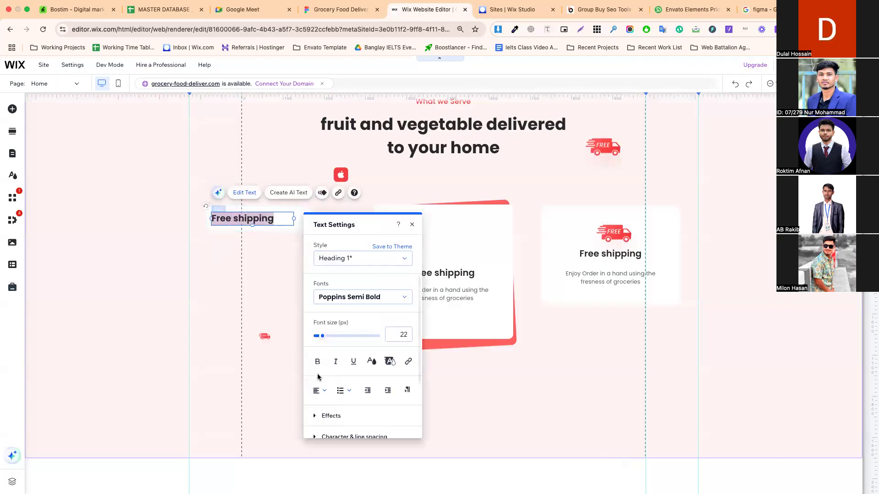
pyautogui.click(293, 225)
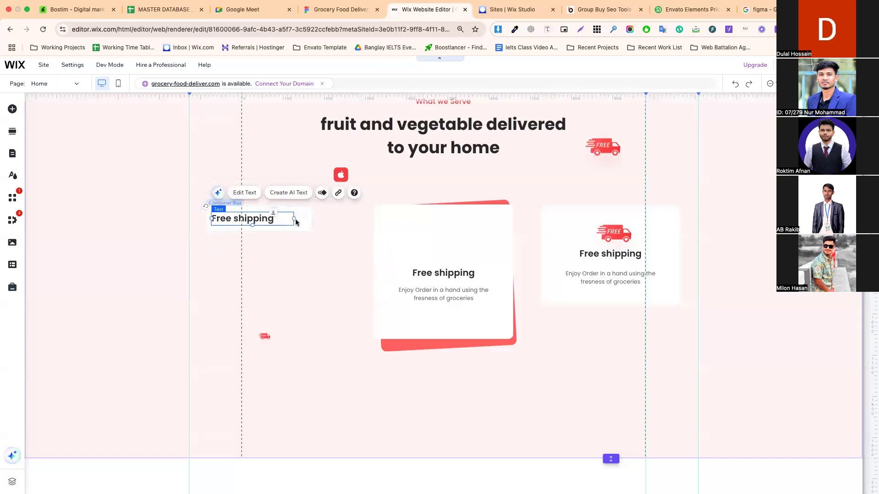
# Try the truck image beside the badge's Free shipping text, and move it back out below the cards at an enlarged size
pyautogui.click(267, 333)
pyautogui.moveTo(268, 332); pyautogui.dragTo(298, 215)
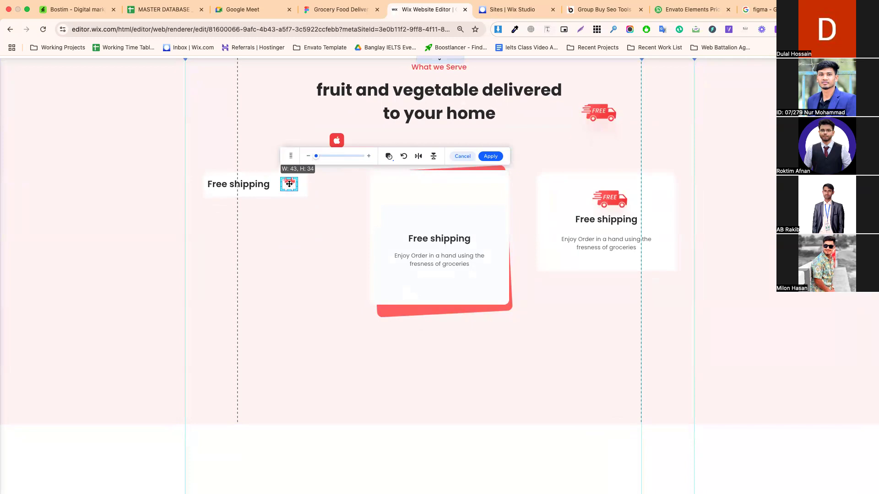
pyautogui.click(349, 196)
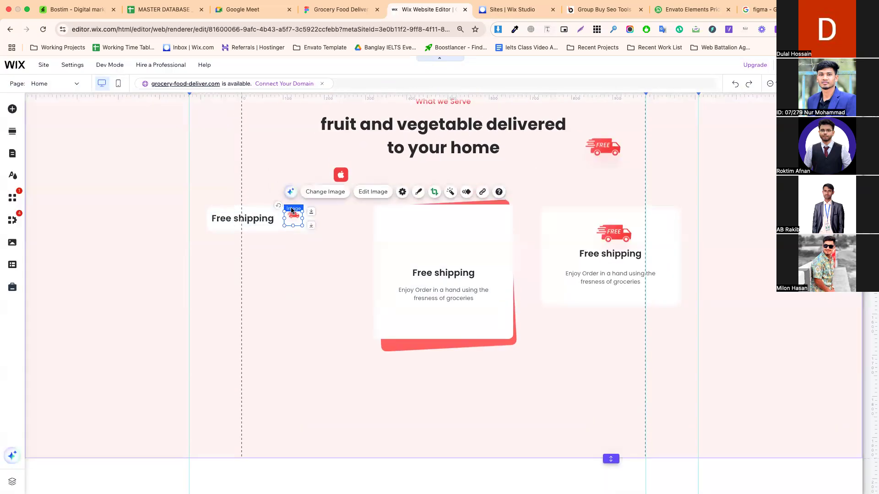
pyautogui.moveTo(294, 218); pyautogui.dragTo(454, 346)
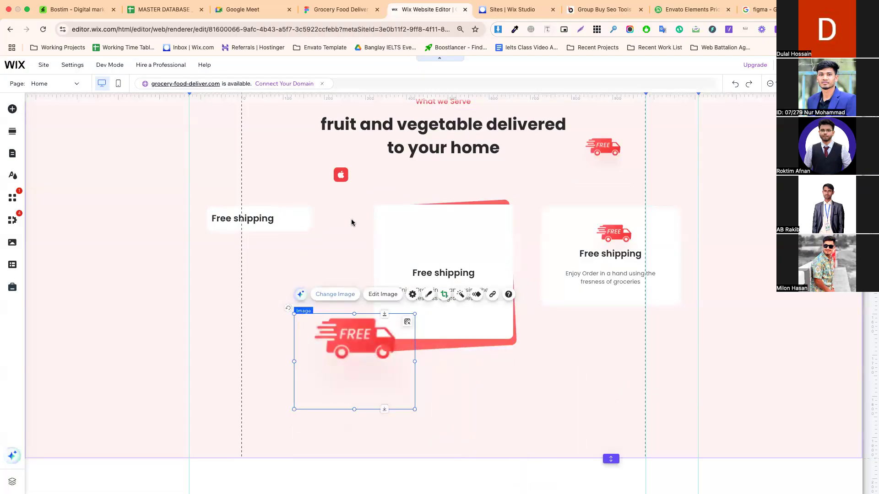
# Switch to the Figma design and export the selected strawberry image as a 1x PNG
pyautogui.click(361, 10)
pyautogui.hotkey('shift', 'Tab')
pyautogui.hotkey('shift', 'Tab')
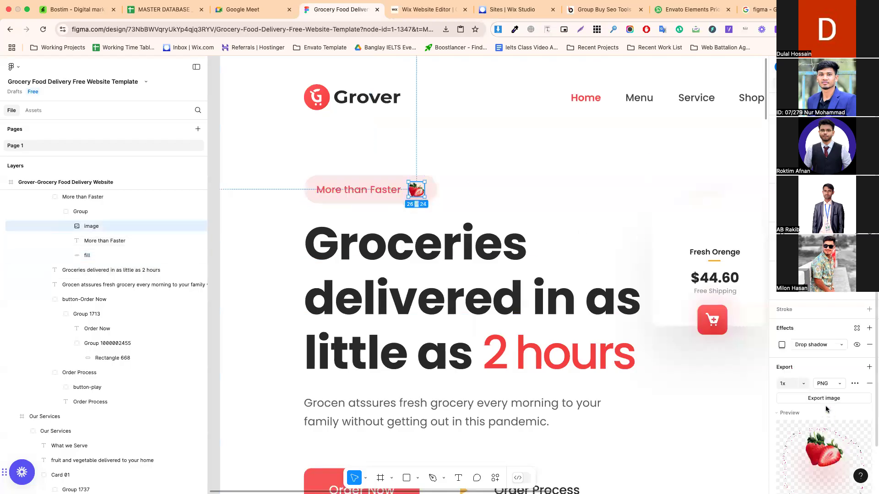
pyautogui.click(823, 399)
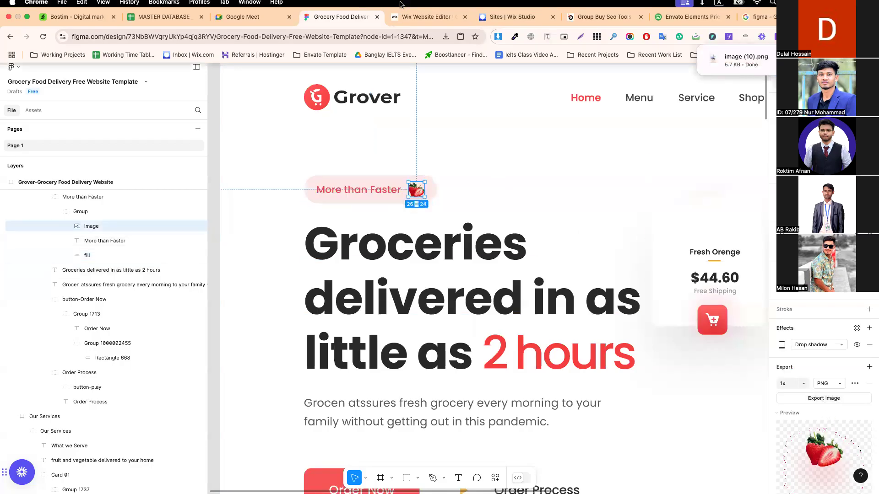
# Switch to the Wix editor, upload image (10).png onto the page and leave its inline crop mode without cropping
pyautogui.click(421, 20)
pyautogui.moveTo(746, 53); pyautogui.dragTo(350, 351)
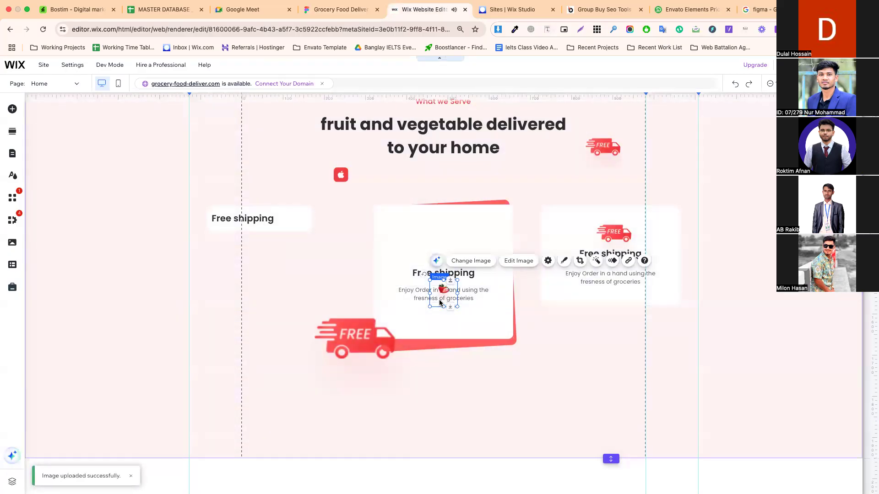
pyautogui.doubleClick(451, 270)
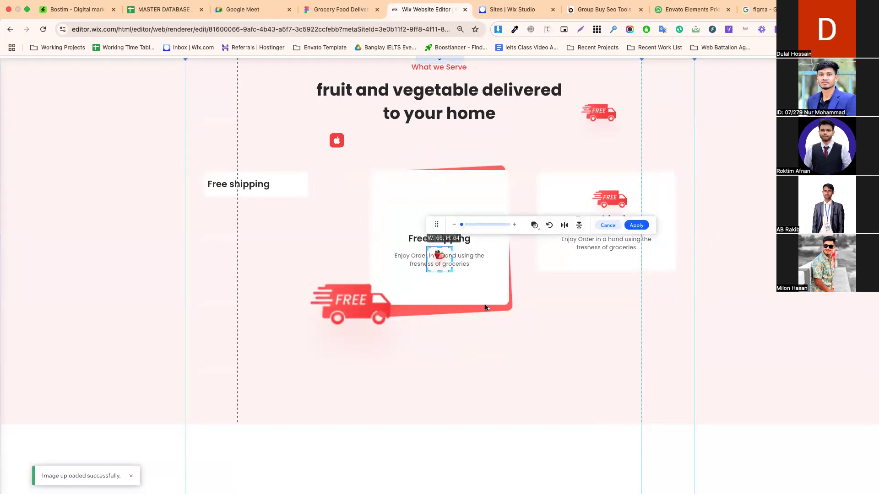
pyautogui.click(608, 226)
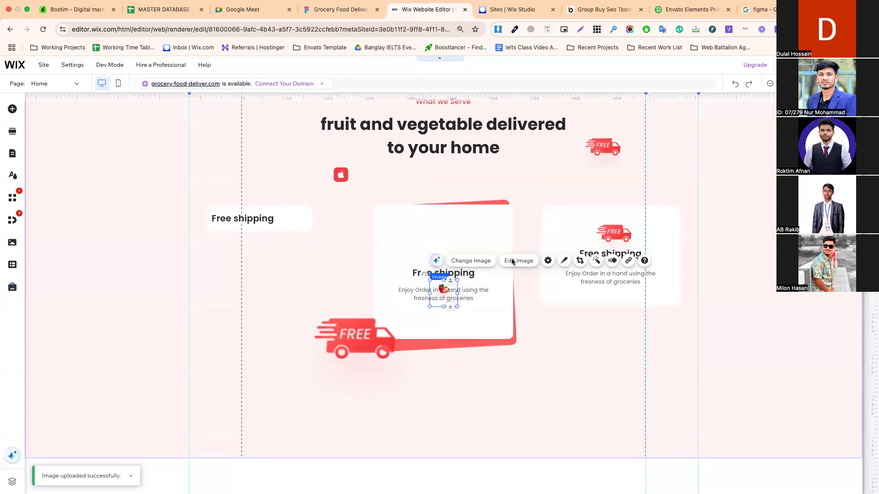
# Crop the uploaded strawberry image tightly around the berries in Photo Studio and place it inside the badge beside the Free shipping text
pyautogui.click(512, 262)
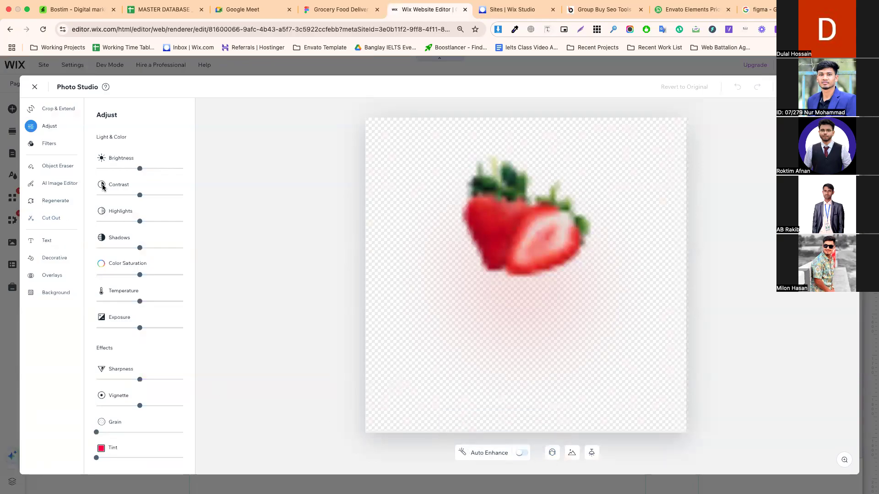
pyautogui.click(54, 109)
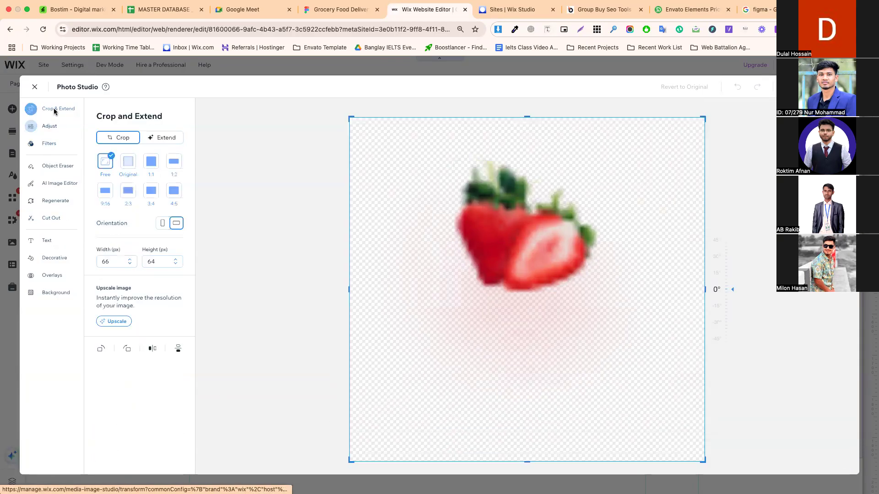
pyautogui.moveTo(526, 461); pyautogui.dragTo(526, 299)
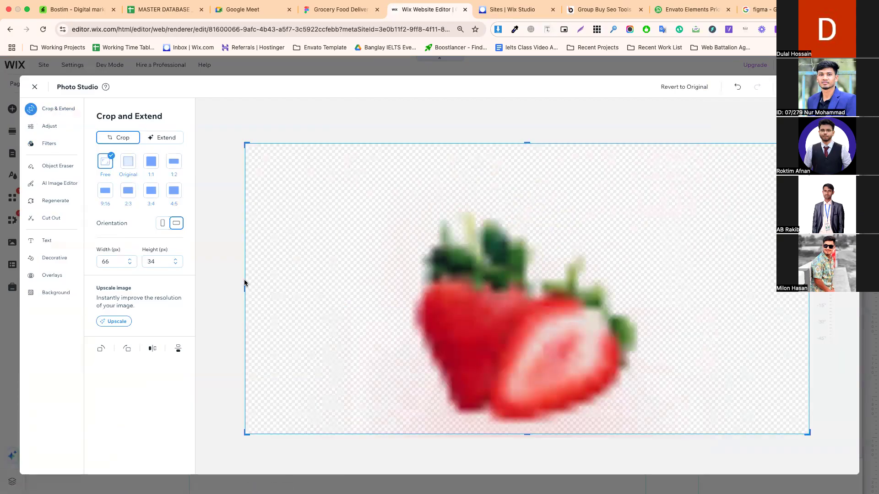
pyautogui.moveTo(245, 288); pyautogui.dragTo(401, 320)
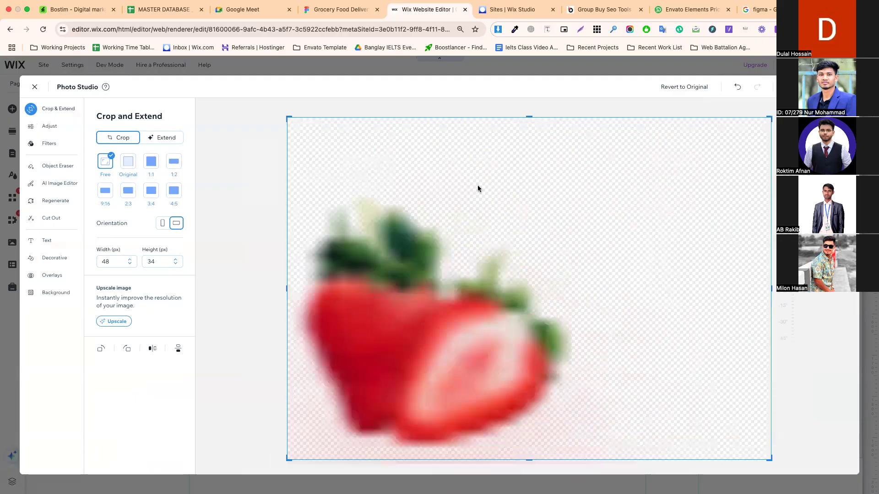
pyautogui.moveTo(525, 120); pyautogui.dragTo(522, 180)
pyautogui.moveTo(813, 290); pyautogui.dragTo(589, 270)
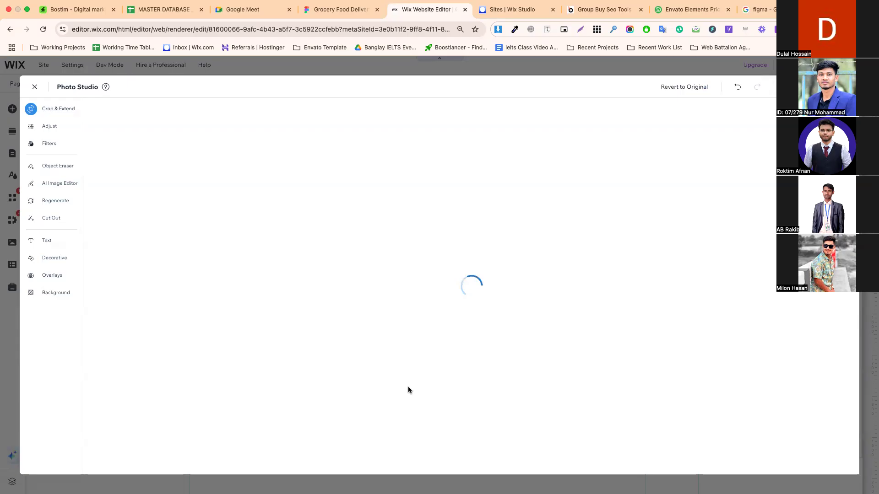
pyautogui.moveTo(444, 297); pyautogui.dragTo(297, 220)
pyautogui.click(347, 272)
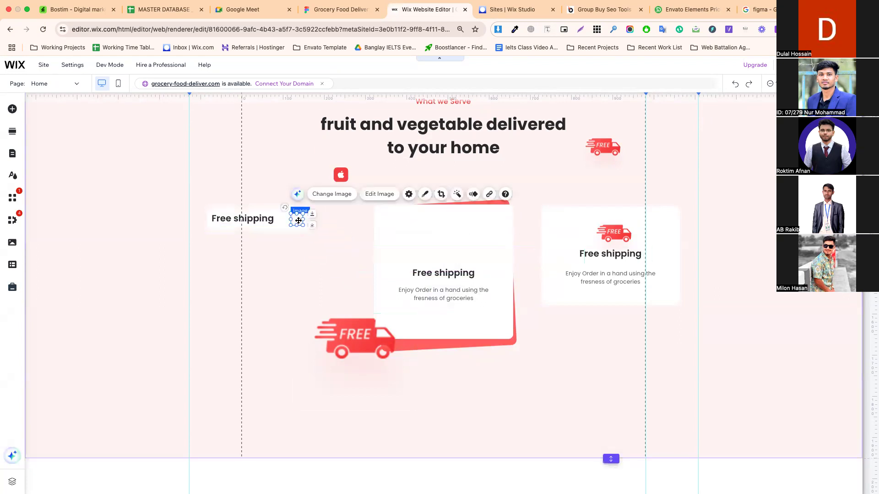
# Switch to the Figma design, export the selected strawberry image as a 4x PNG, and add it to the page in the Wix editor
pyautogui.click(335, 10)
pyautogui.click(797, 388)
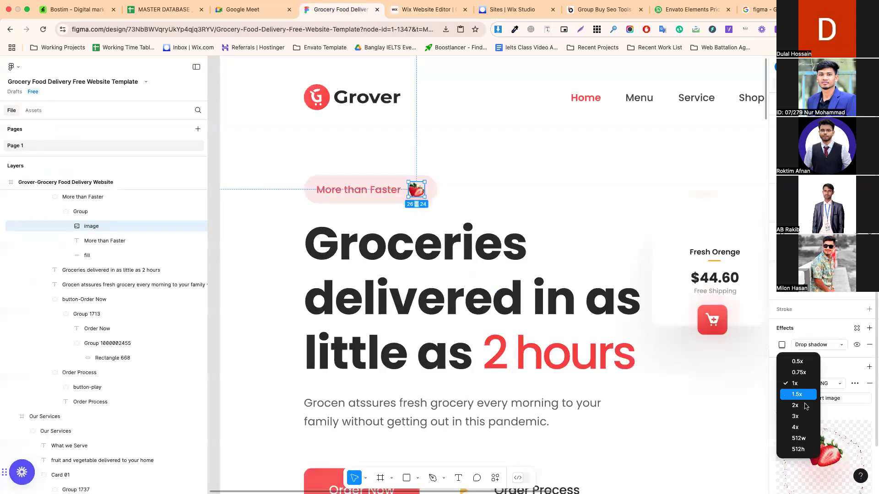
pyautogui.click(802, 425)
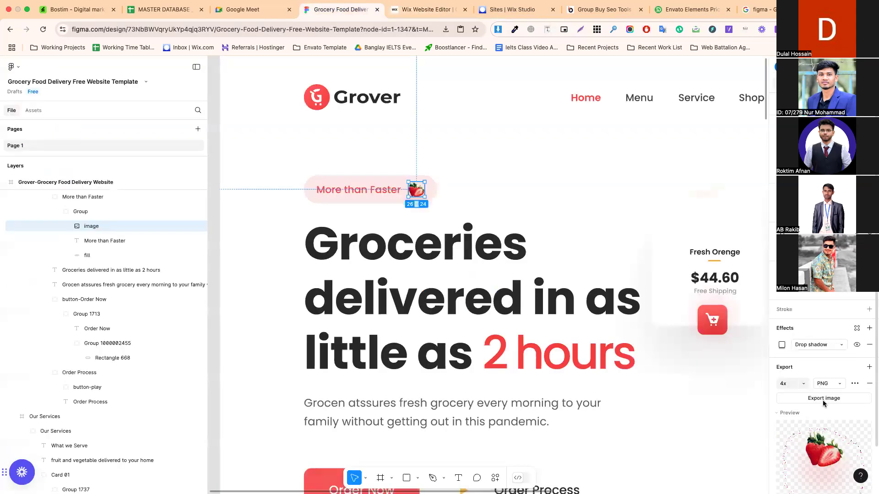
pyautogui.click(430, 10)
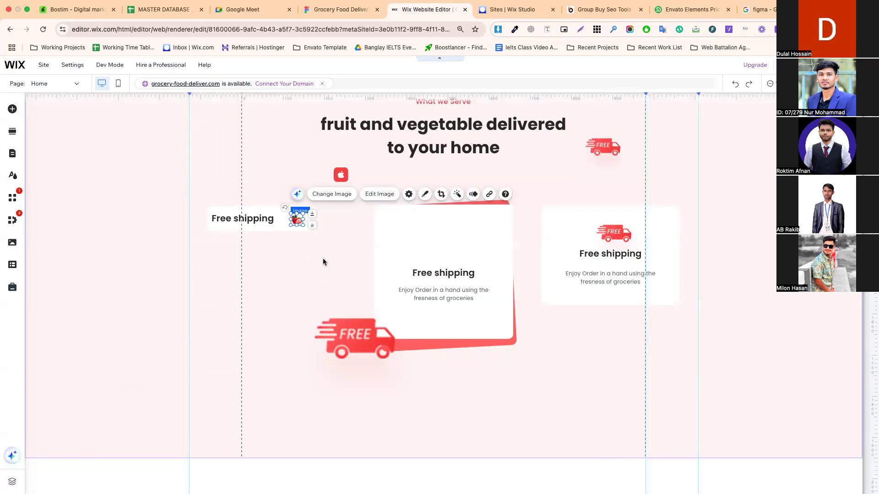
pyautogui.hotkey('ctrl', 'v')
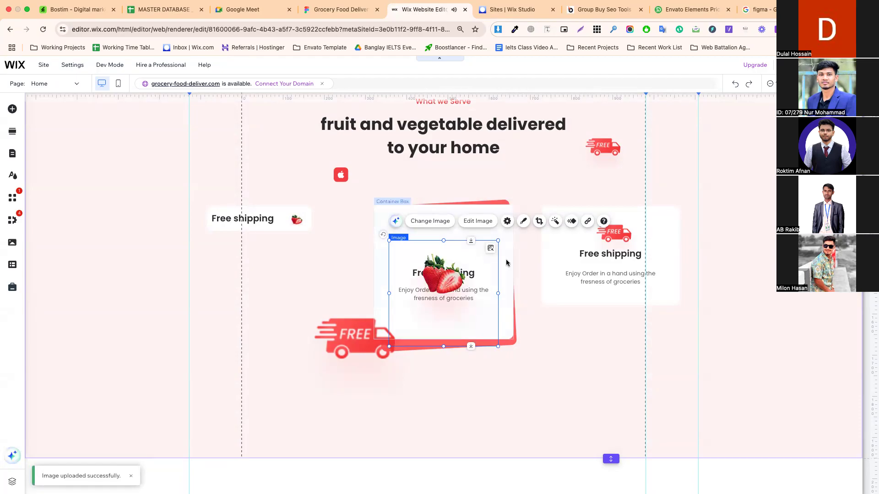
# Crop the 4x strawberry image tightly around the berries in Photo Studio, then shrink it and place it beside the badge's Free shipping text
pyautogui.click(474, 221)
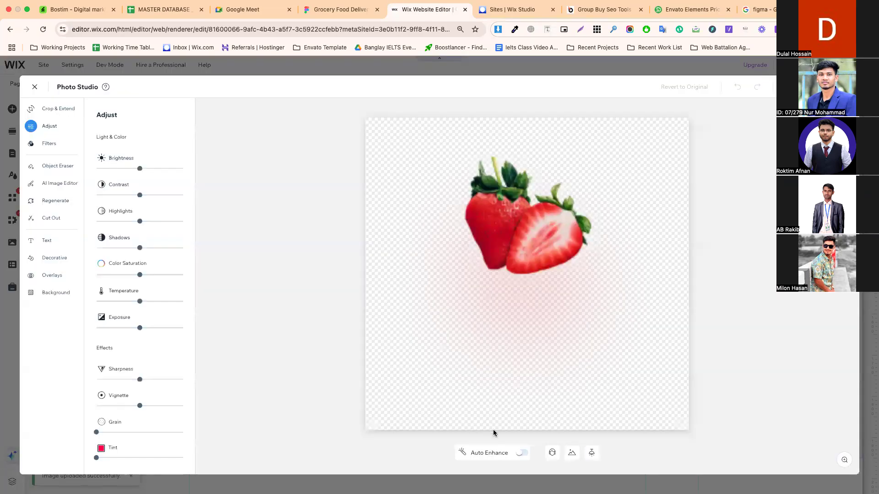
pyautogui.click(76, 112)
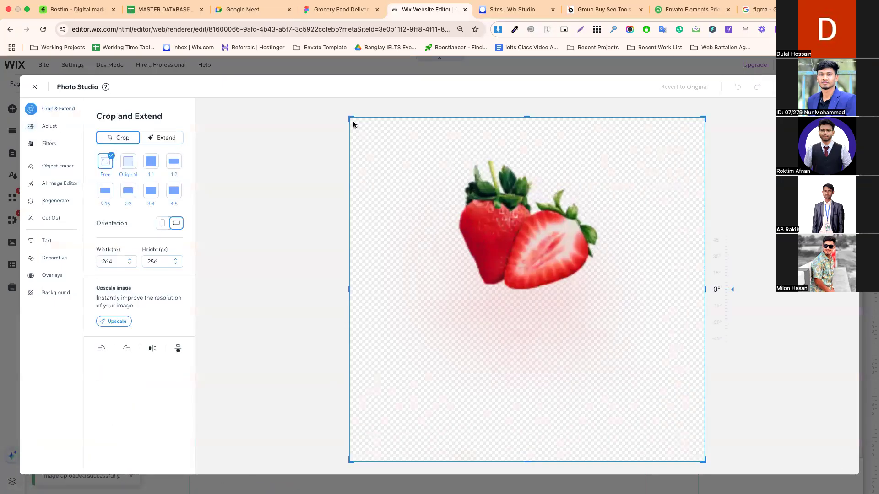
pyautogui.moveTo(351, 121); pyautogui.dragTo(445, 144)
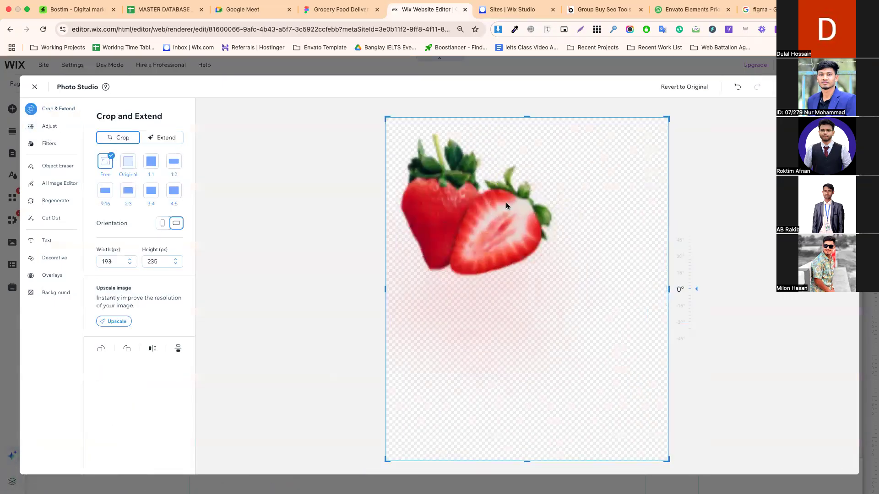
pyautogui.moveTo(668, 460); pyautogui.dragTo(564, 281)
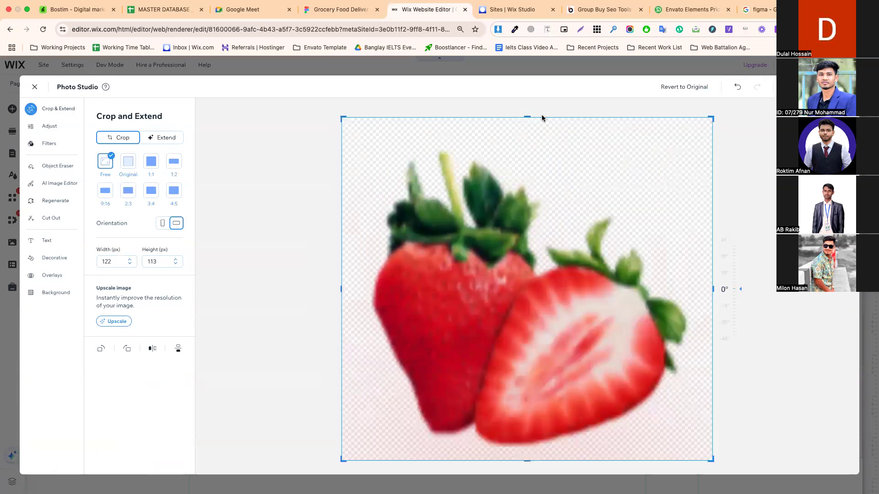
pyautogui.moveTo(526, 117); pyautogui.dragTo(530, 136)
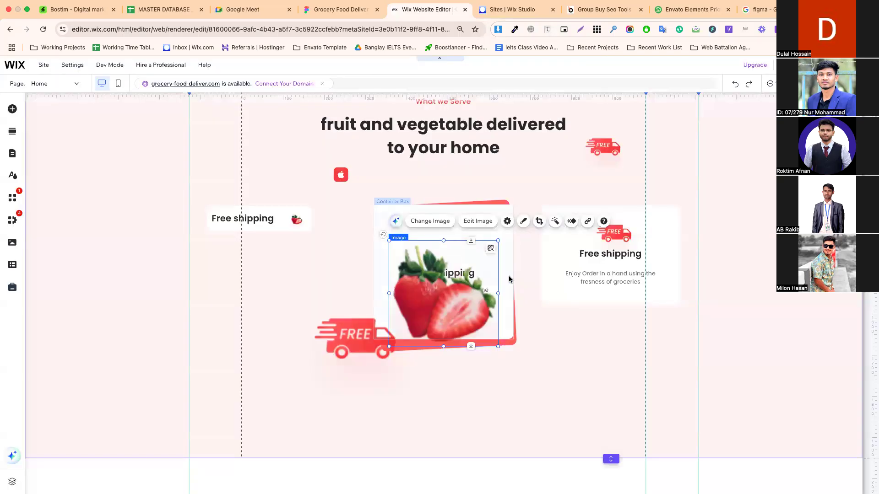
pyautogui.moveTo(499, 350); pyautogui.dragTo(298, 224)
pyautogui.click(334, 224)
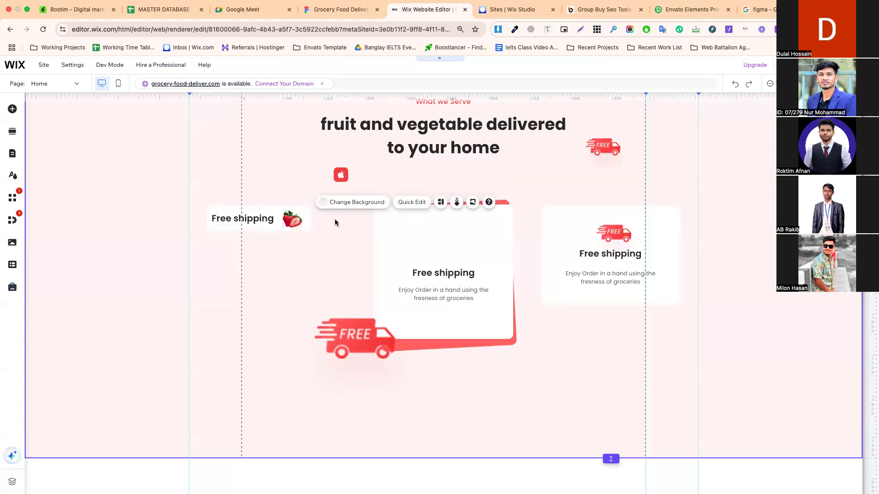
# Switch to the Figma design and review the grocery delivery template from the More than Faster badge down to the footer
pyautogui.click(340, 9)
pyautogui.scroll(2, 270, 161)
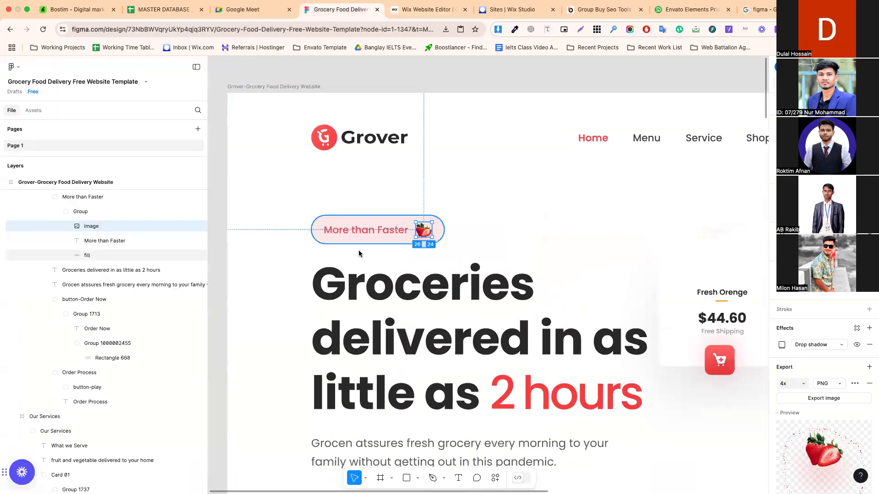
pyautogui.click(463, 227)
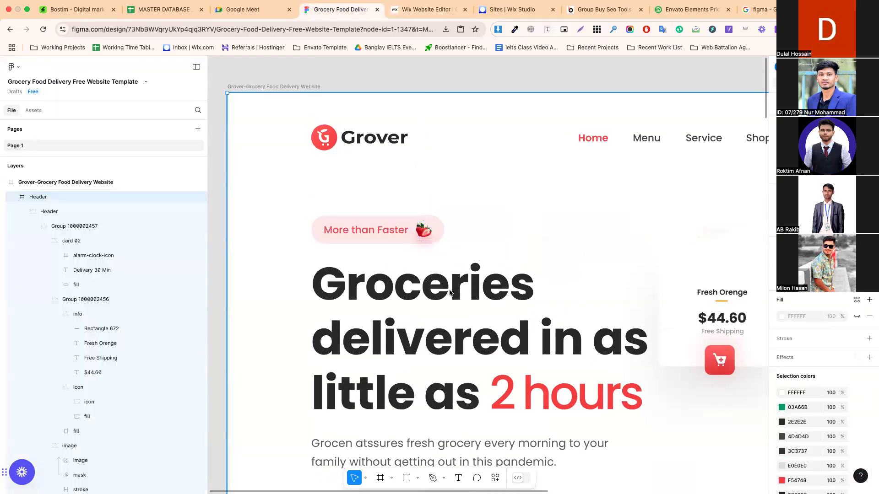
pyautogui.scroll(-5, 449, 293)
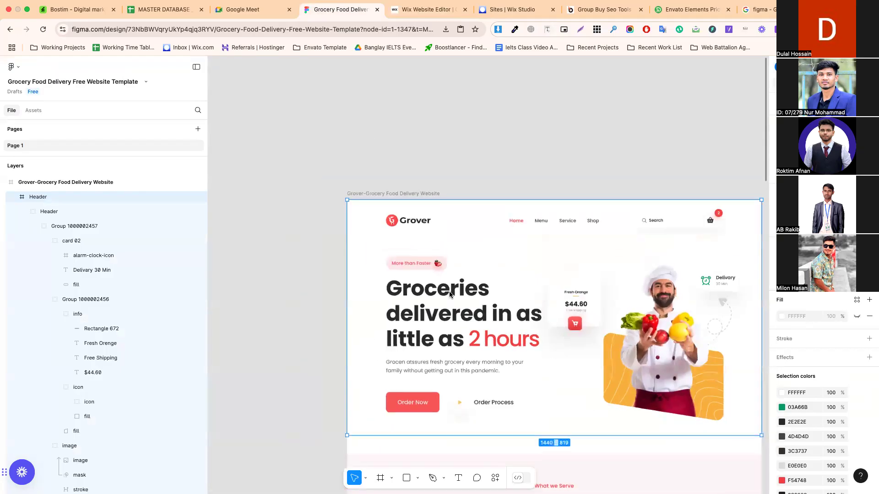
pyautogui.scroll(-10, 509, 249)
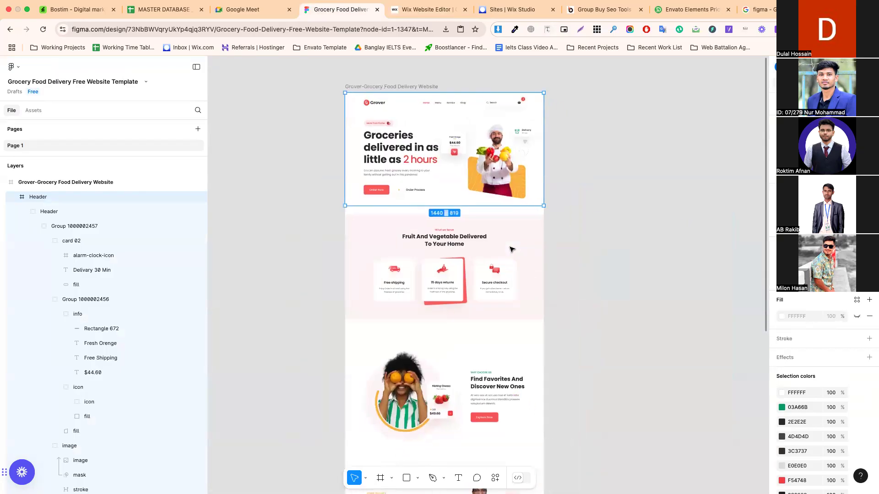
pyautogui.click(561, 283)
pyautogui.scroll(5, 448, 192)
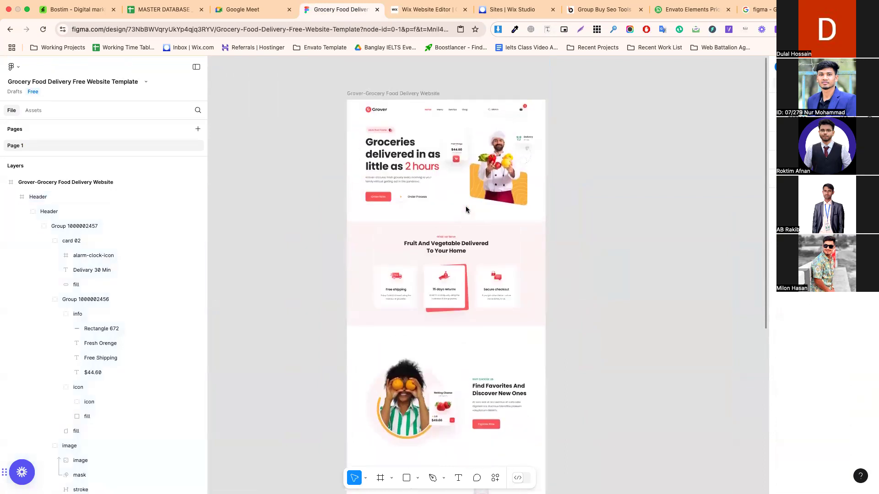
pyautogui.scroll(-10, 478, 248)
pyautogui.scroll(-9, 478, 248)
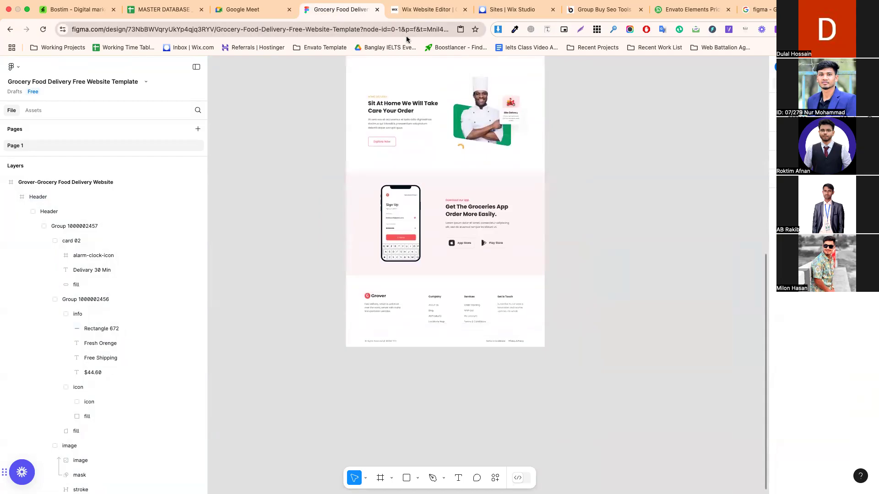
# Switch to the browser tab with the Google search for figma, load uihut.com there and open its all-designs listing
pyautogui.click(610, 10)
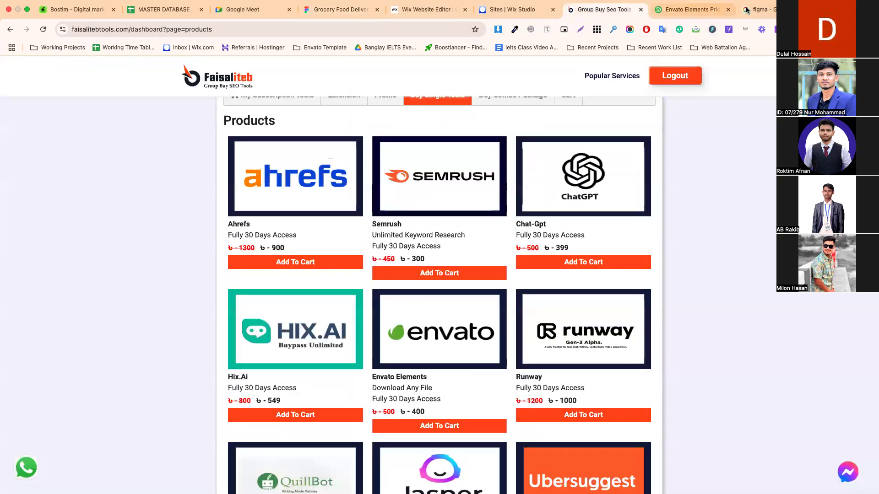
pyautogui.click(757, 10)
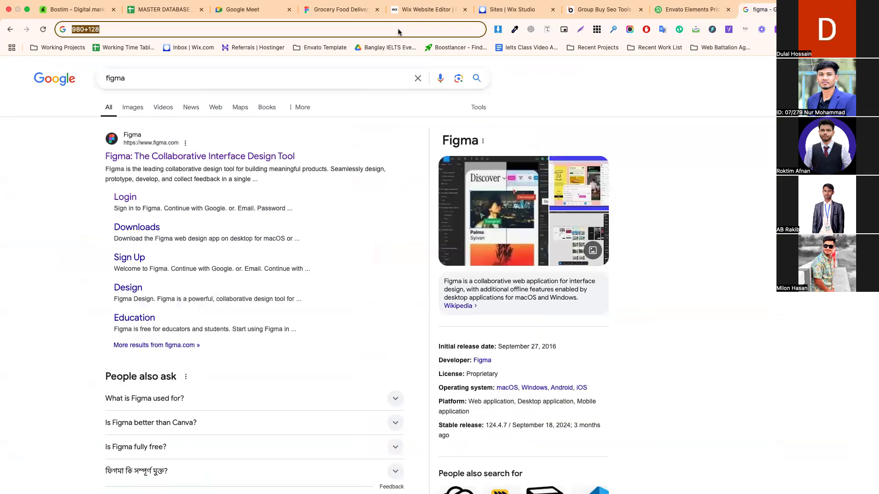
pyautogui.write('ui')
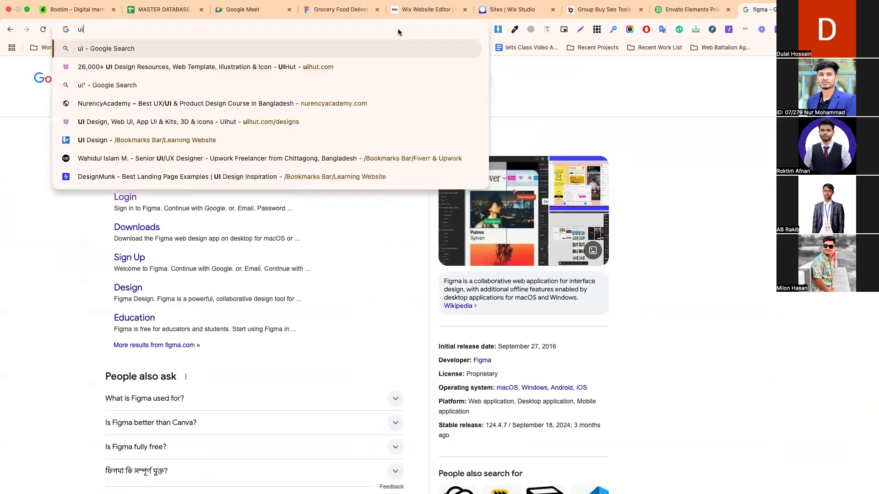
pyautogui.write('hut.com')
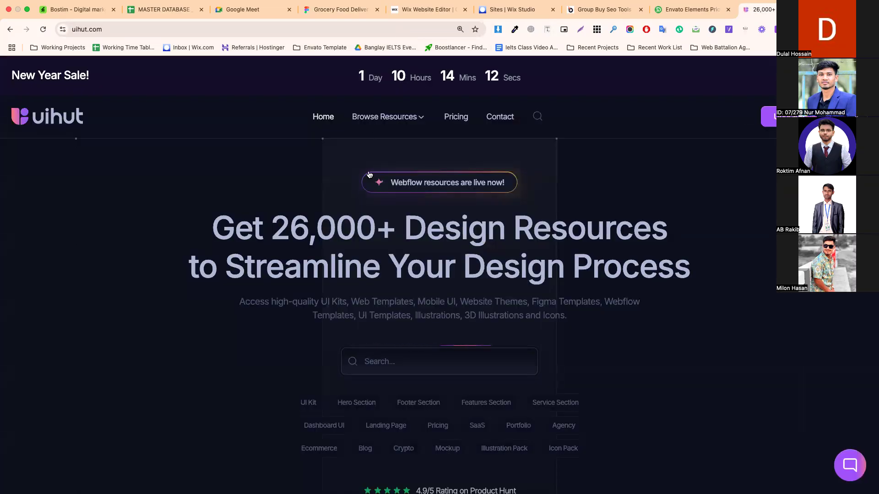
pyautogui.moveTo(392, 120)
pyautogui.click(290, 182)
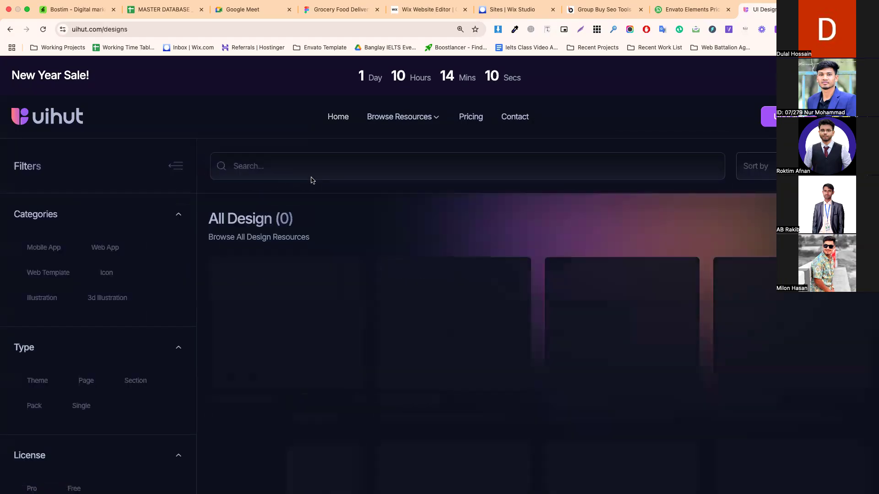
# Filter the UIHut designs by the Web Template category and the Free license
pyautogui.click(36, 275)
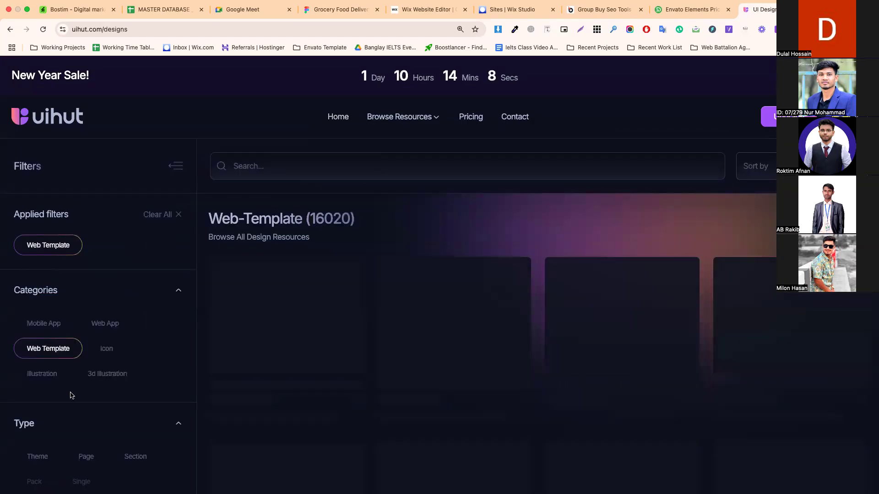
pyautogui.scroll(-2, 96, 443)
pyautogui.click(74, 467)
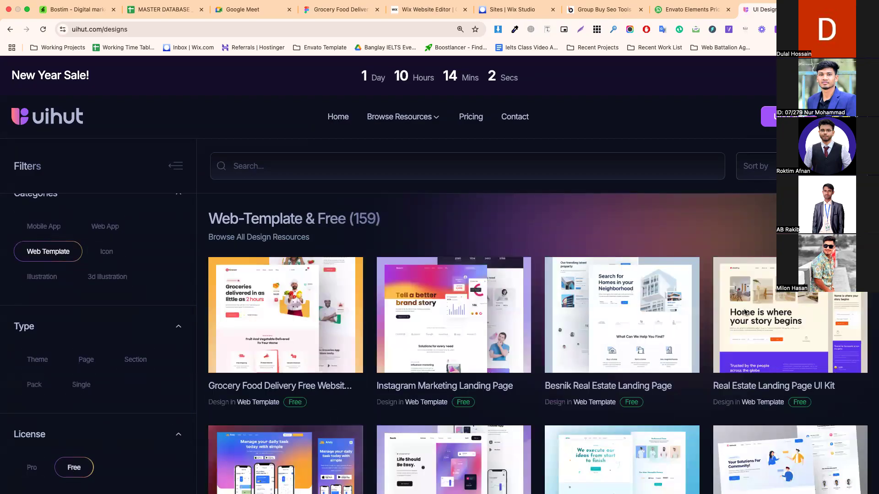
# Browse the free web templates on UIHut for landing page designs to practise with
pyautogui.scroll(-1, 675, 328)
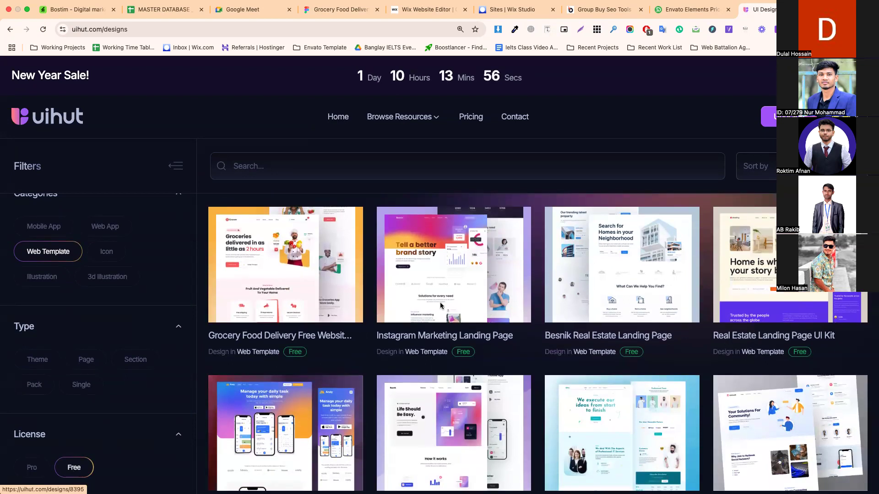
pyautogui.scroll(-3, 438, 365)
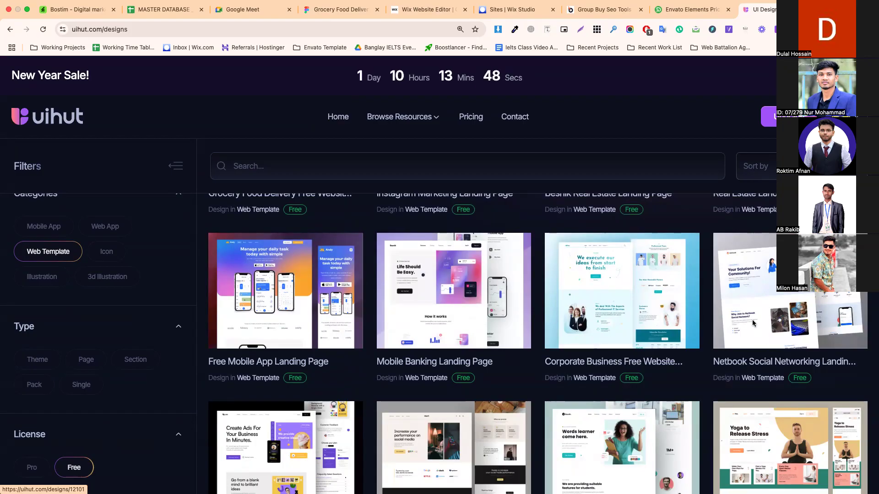
pyautogui.scroll(-3, 635, 428)
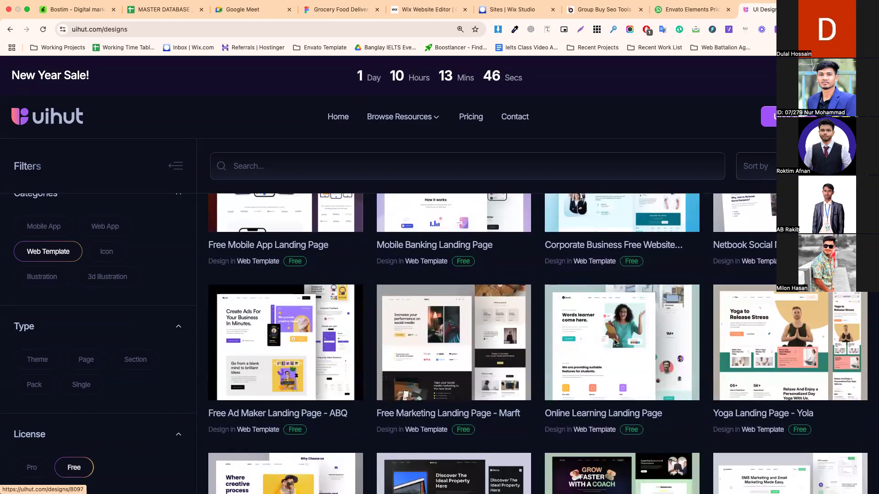
pyautogui.scroll(-2, 514, 376)
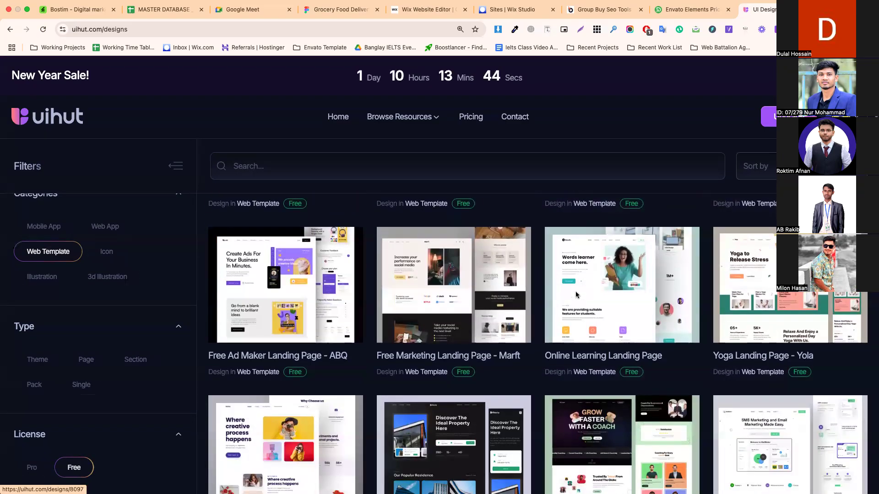
pyautogui.scroll(-3, 508, 343)
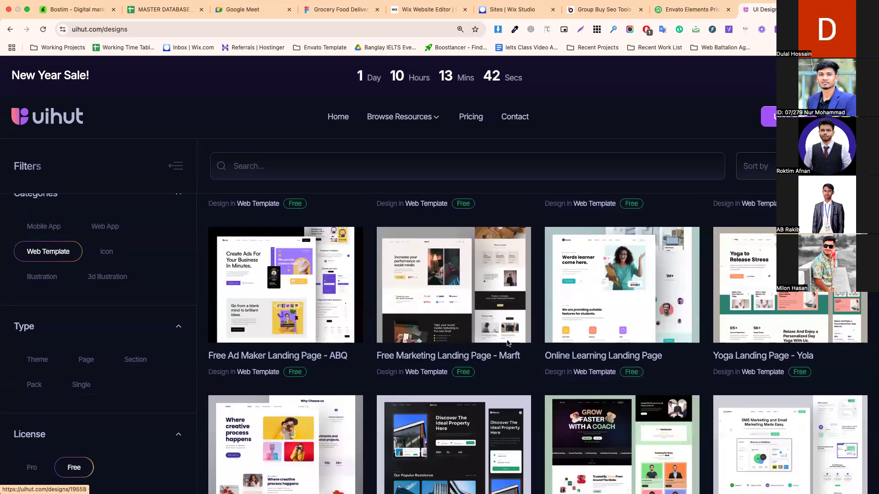
pyautogui.scroll(-4, 508, 344)
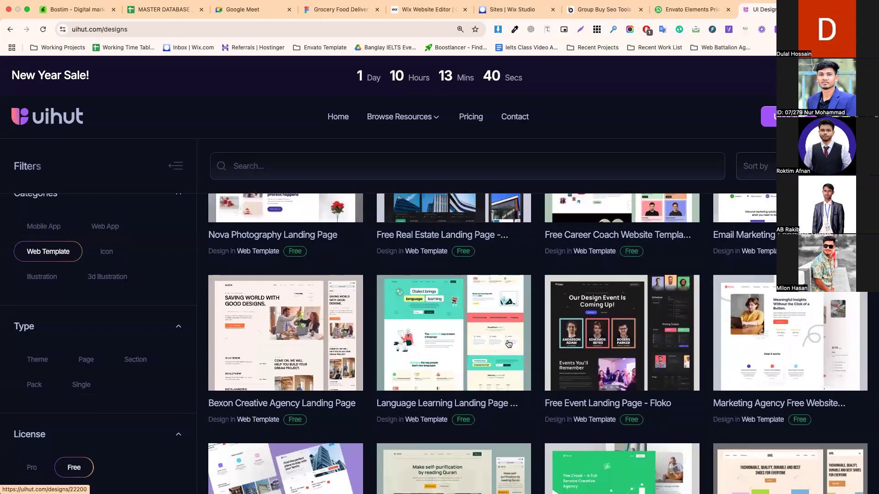
# Look further through the free web template listing, including its header, features, testimonial and footer section designs
pyautogui.scroll(-6, 508, 344)
pyautogui.scroll(-6, 508, 344)
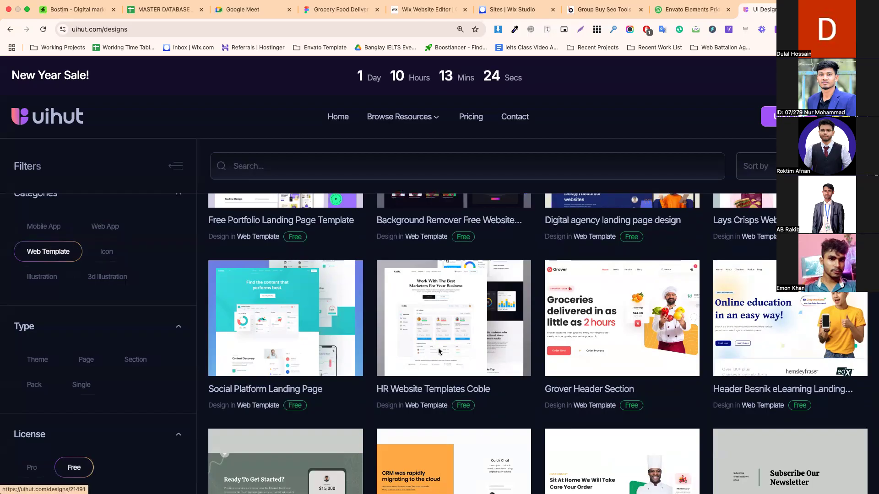
pyautogui.scroll(-4, 438, 352)
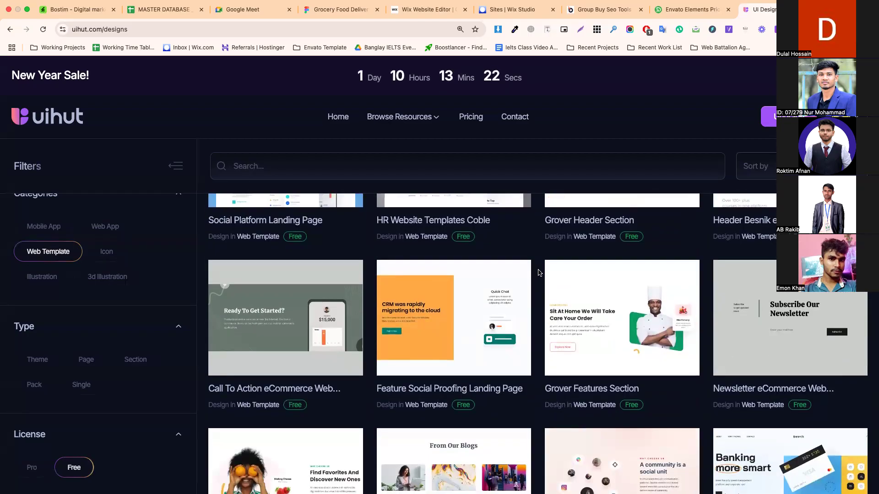
pyautogui.scroll(-3, 536, 270)
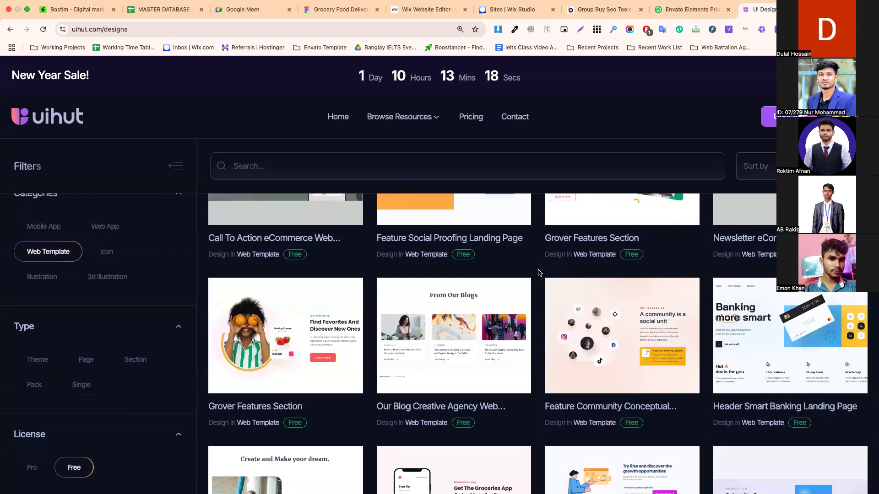
pyautogui.scroll(-3, 539, 273)
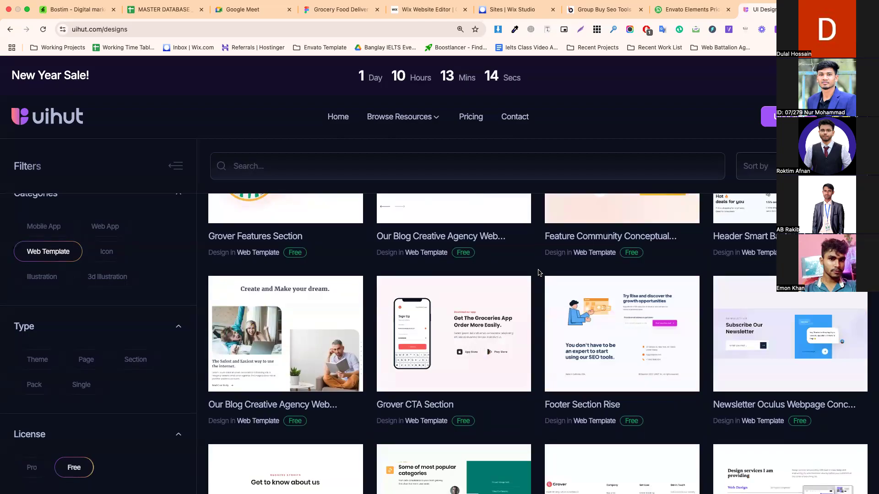
pyautogui.scroll(-8, 538, 273)
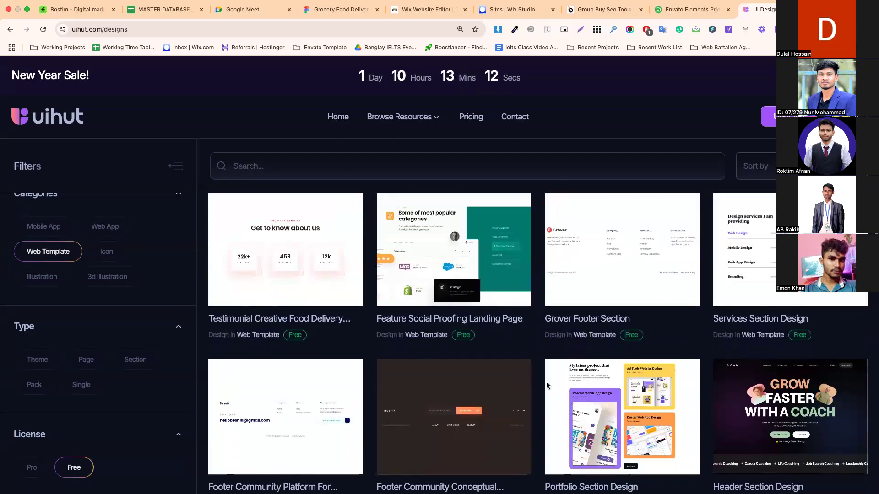
pyautogui.scroll(-3, 547, 386)
pyautogui.scroll(-3, 548, 386)
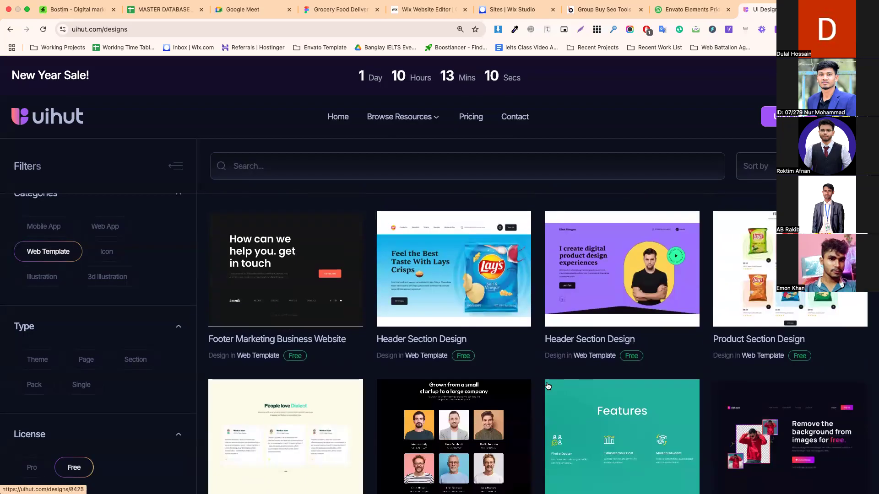
pyautogui.scroll(-3, 547, 386)
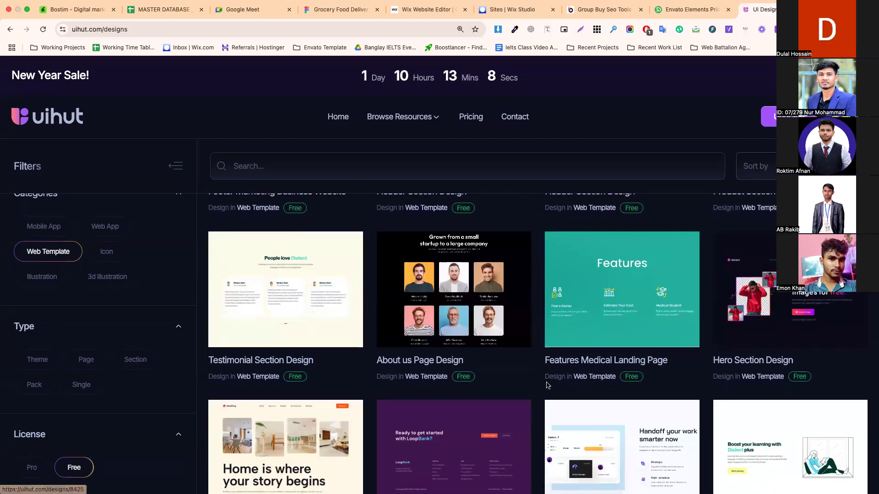
pyautogui.scroll(-3, 548, 385)
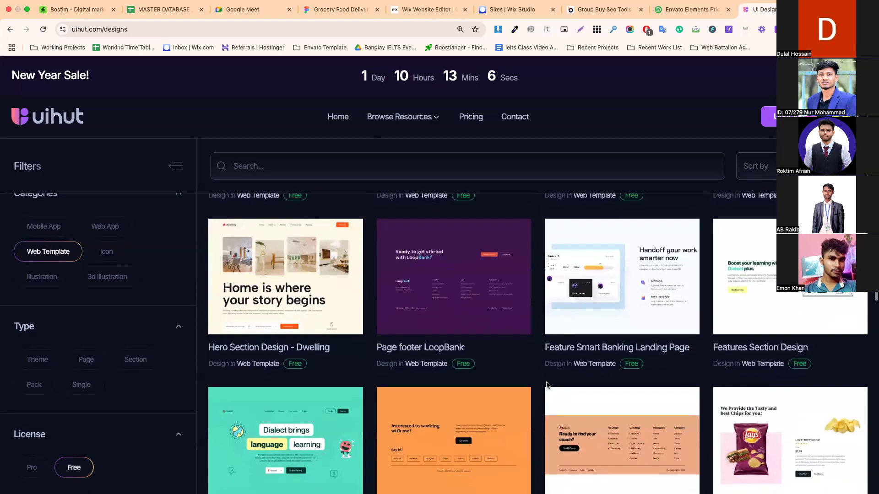
pyautogui.scroll(-3, 539, 378)
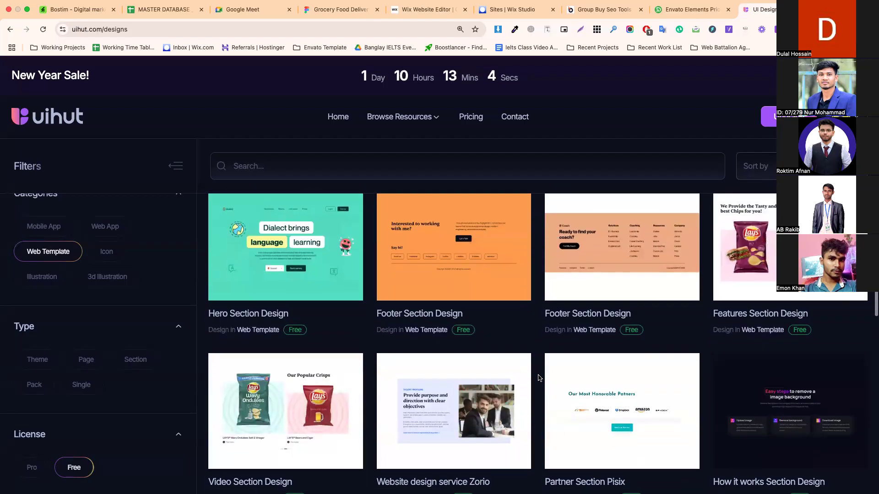
pyautogui.scroll(-6, 539, 378)
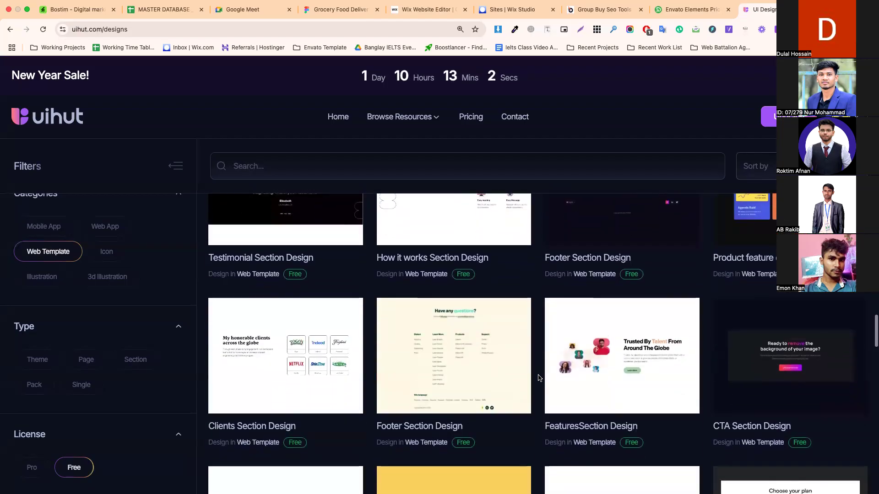
pyautogui.scroll(-8, 539, 379)
pyautogui.scroll(15, 540, 378)
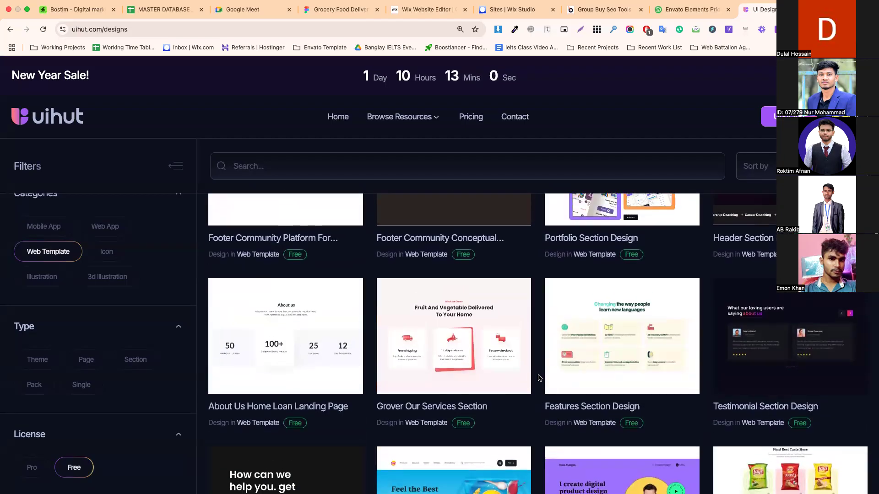
# Narrow the free web templates to the Landing Page resource category and look through the listed designs
pyautogui.click(563, 166)
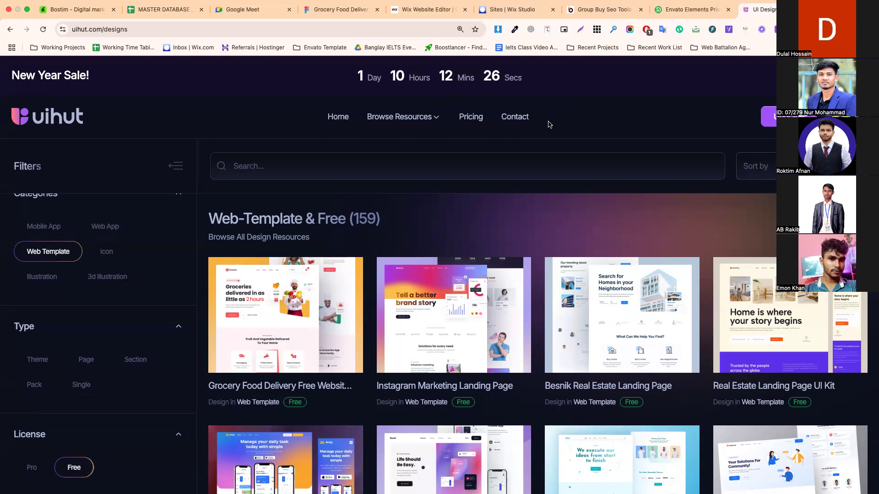
pyautogui.moveTo(397, 120)
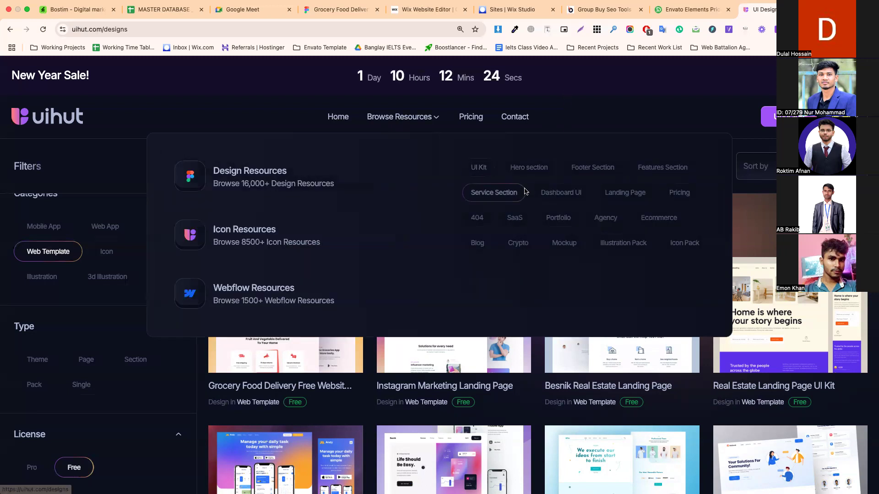
pyautogui.click(616, 192)
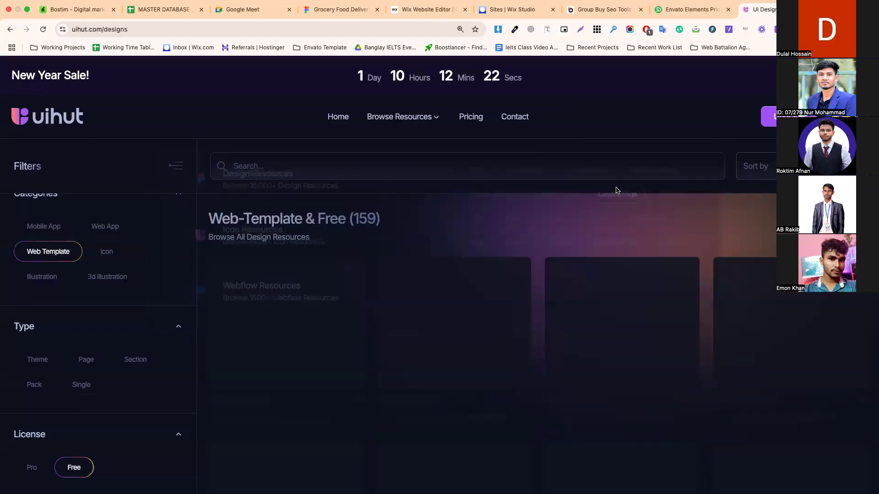
pyautogui.scroll(-3, 367, 327)
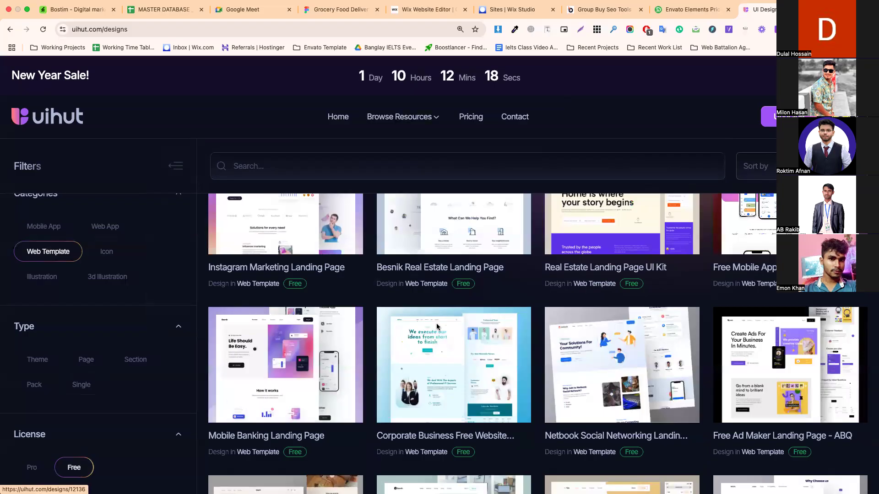
pyautogui.scroll(-3, 435, 406)
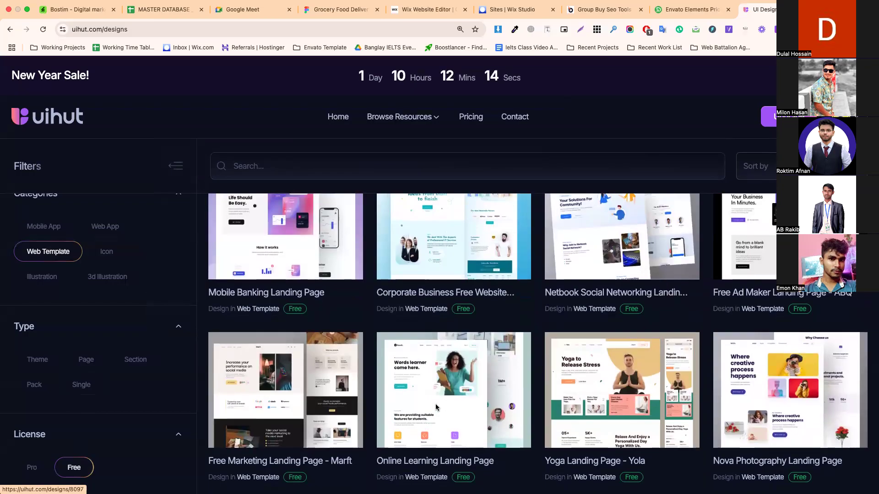
pyautogui.click(456, 11)
pyautogui.click(580, 14)
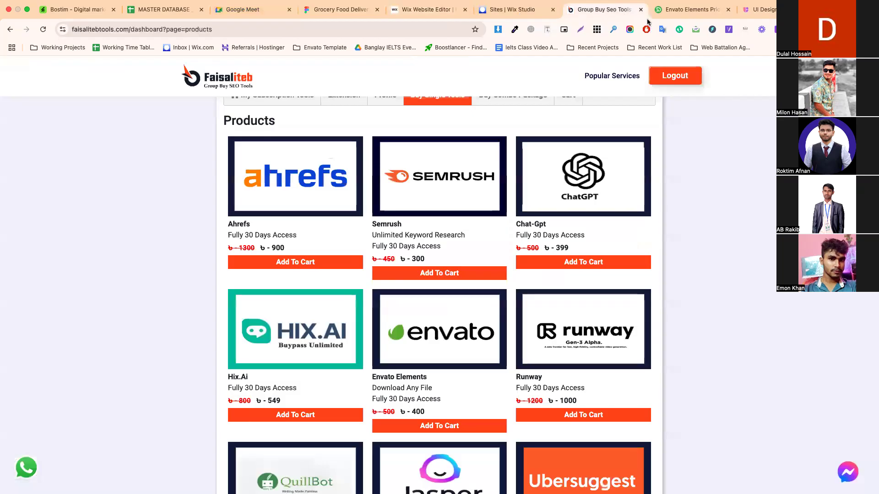
pyautogui.click(758, 10)
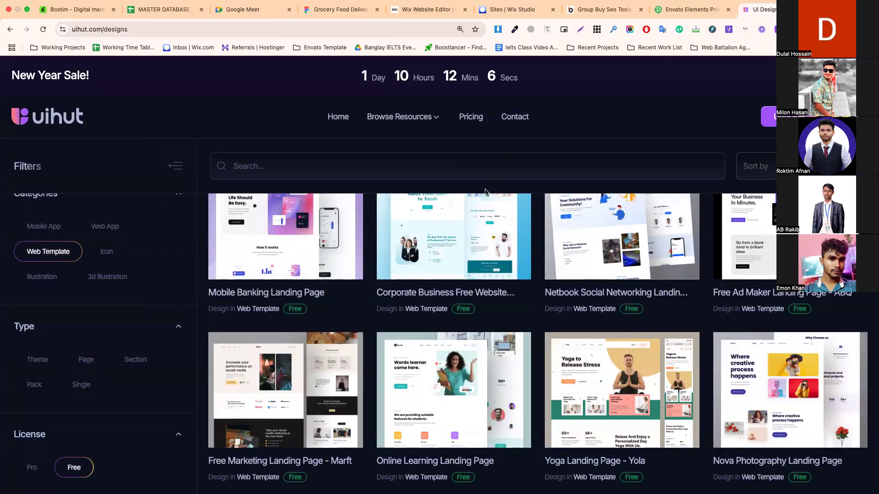
pyautogui.scroll(3, 490, 183)
pyautogui.click(435, 20)
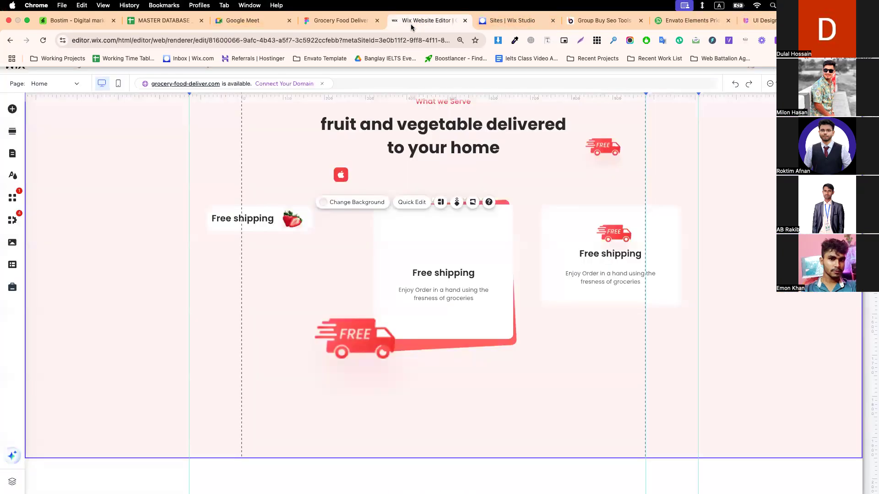
pyautogui.click(499, 268)
pyautogui.click(525, 294)
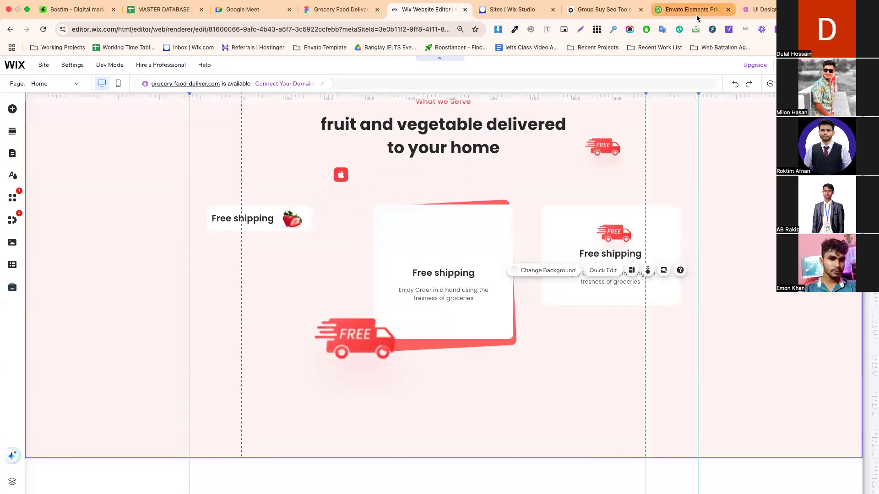
# Return to the UIHut listing and open the Free Mobile App Landing Page design
pyautogui.click(758, 9)
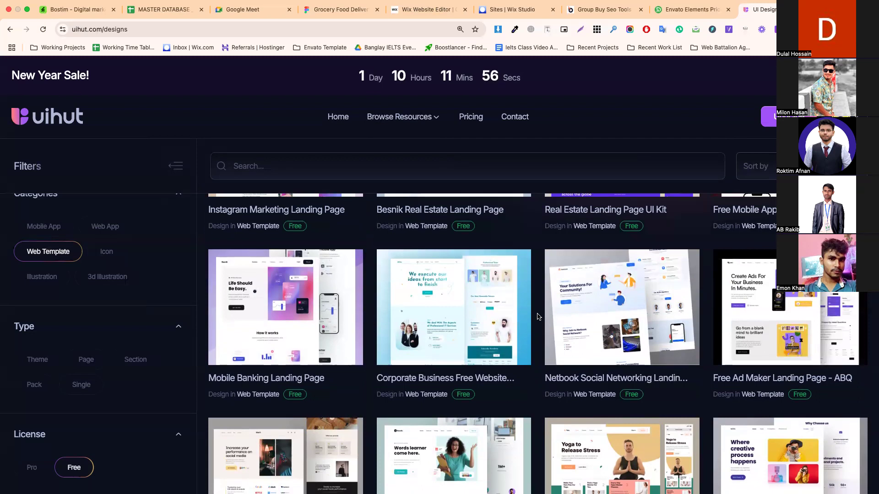
pyautogui.scroll(4, 539, 317)
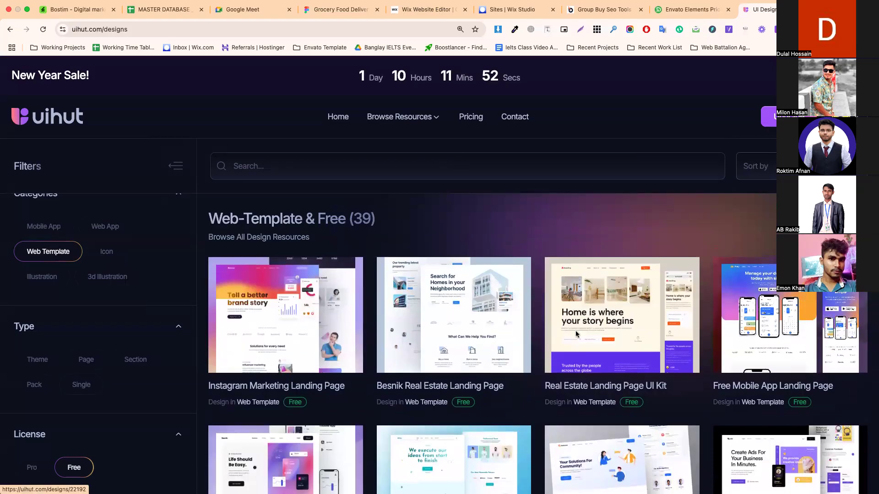
pyautogui.click(761, 329)
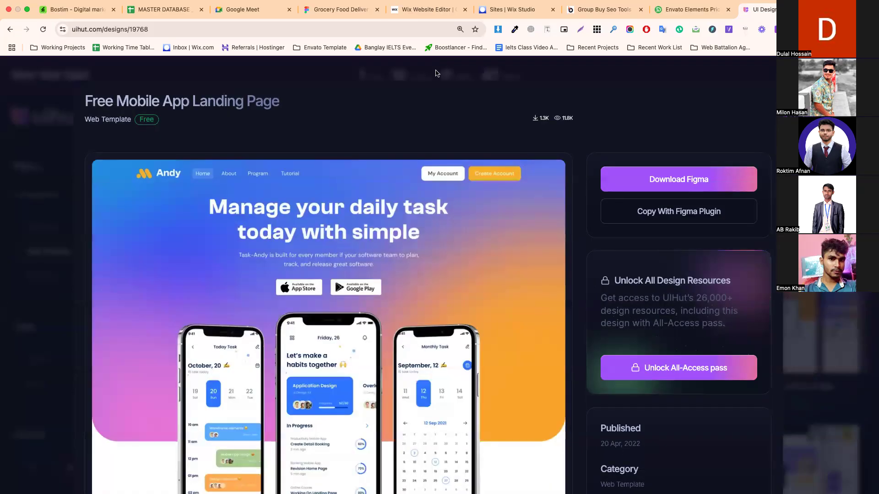
# Switch to the Wix Editor, add a blank section above the What we Serve section and extend its height downward
pyautogui.click(414, 10)
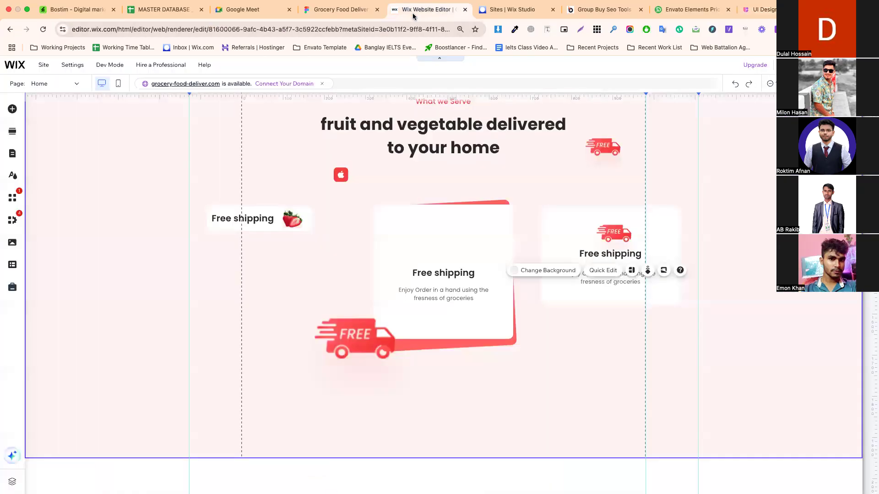
pyautogui.scroll(6, 374, 183)
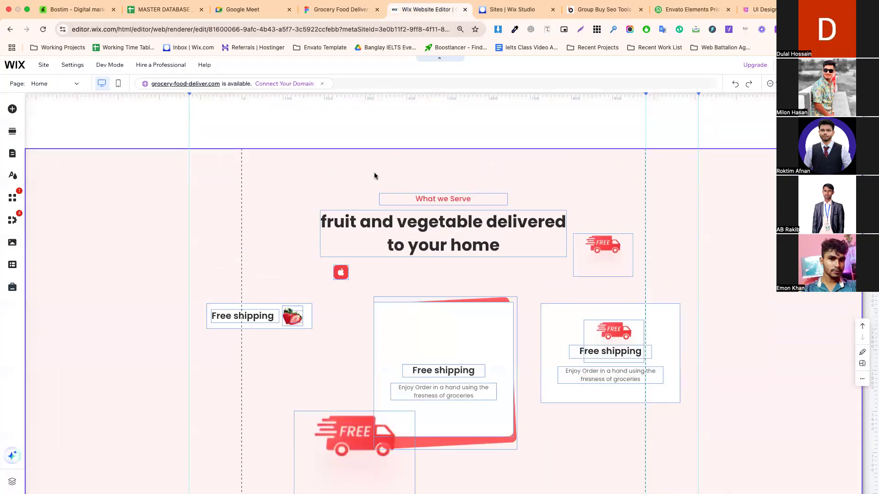
pyautogui.scroll(-3, 428, 245)
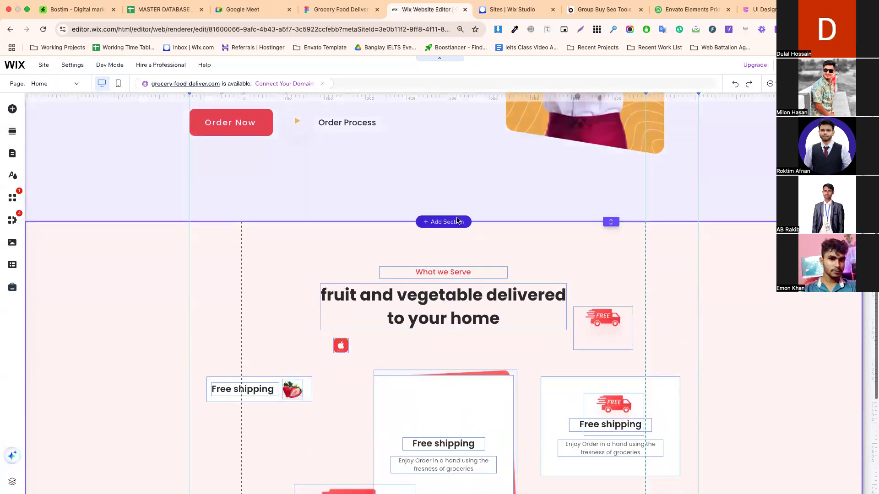
pyautogui.click(443, 222)
pyautogui.scroll(-2, 461, 286)
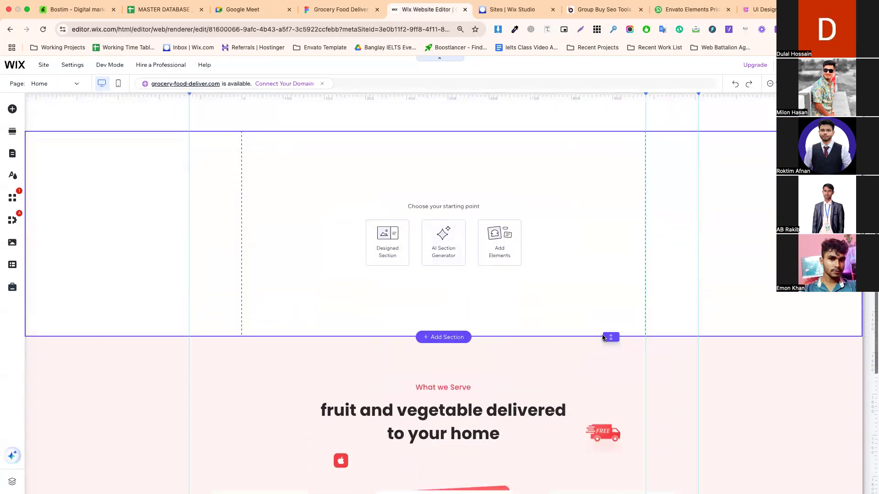
pyautogui.moveTo(616, 341); pyautogui.dragTo(632, 456)
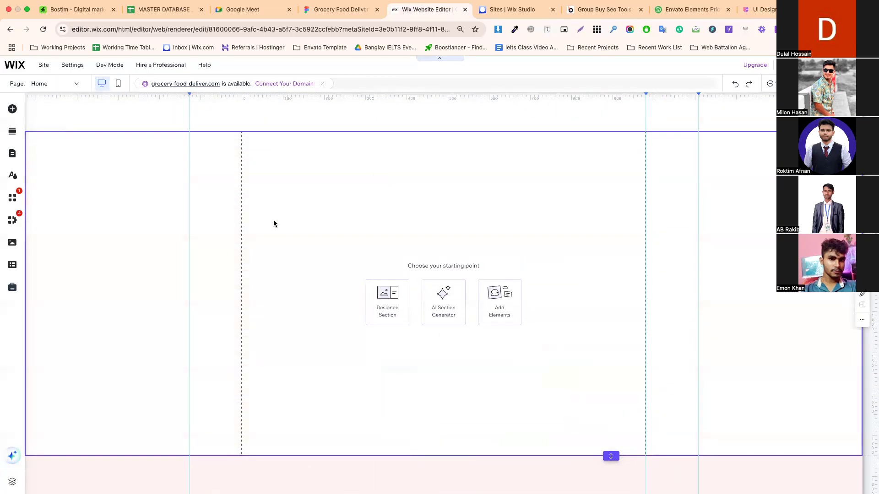
pyautogui.click(12, 110)
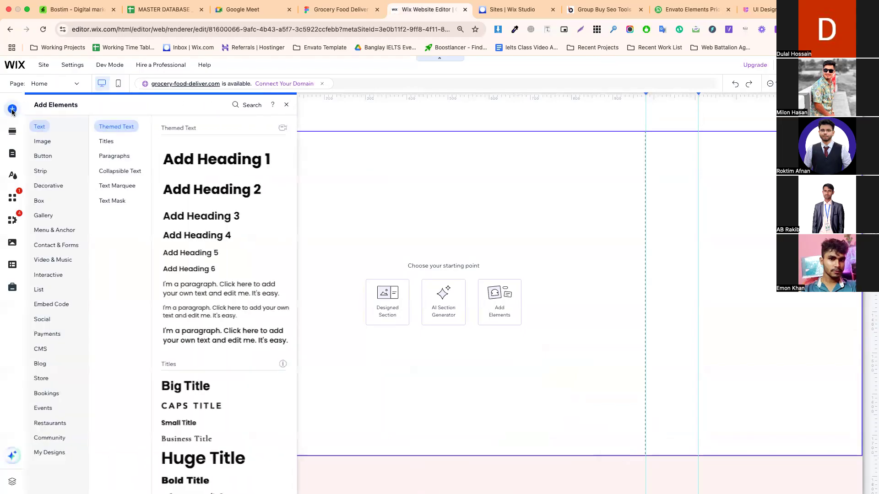
pyautogui.click(402, 251)
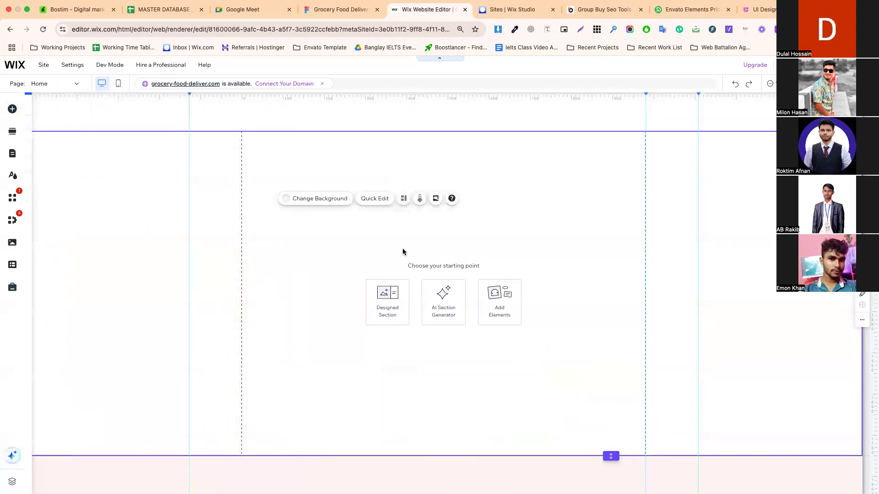
# Move the white Free shipping container box off the red card so it straddles the border between the blank section and the What we Serve section
pyautogui.scroll(-3, 439, 275)
pyautogui.scroll(-5, 504, 412)
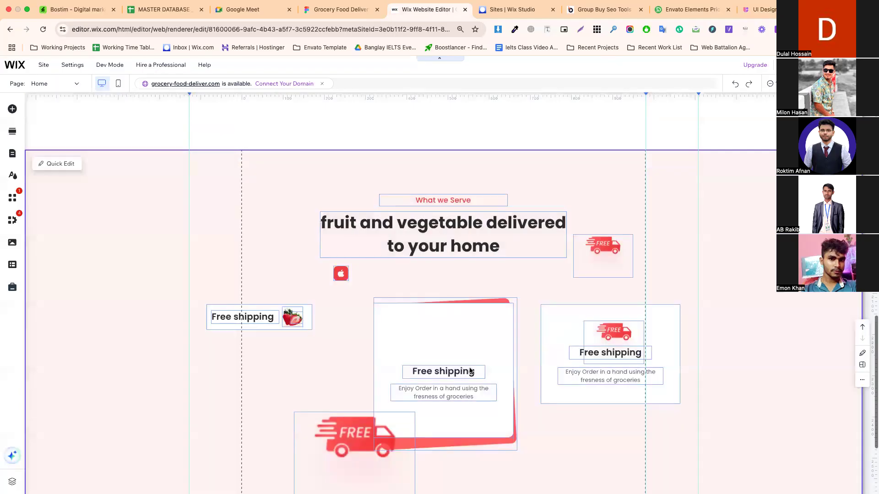
pyautogui.moveTo(503, 412); pyautogui.dragTo(540, 190)
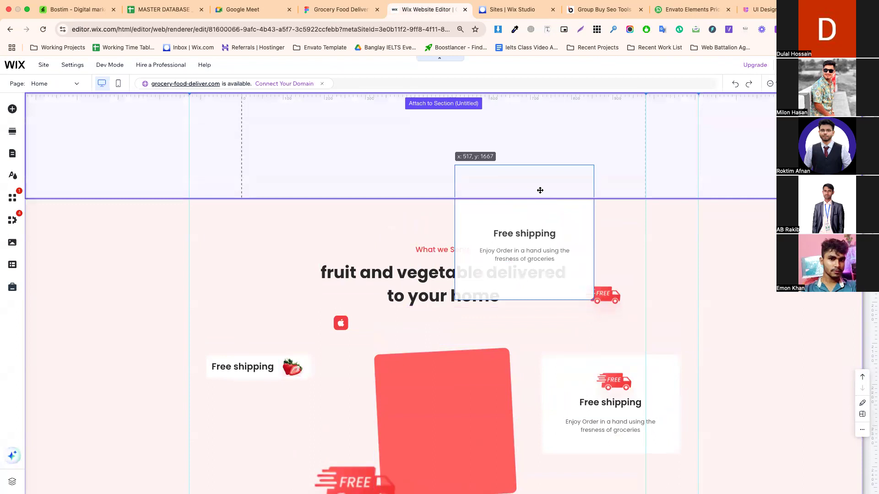
pyautogui.moveTo(540, 191); pyautogui.dragTo(540, 190)
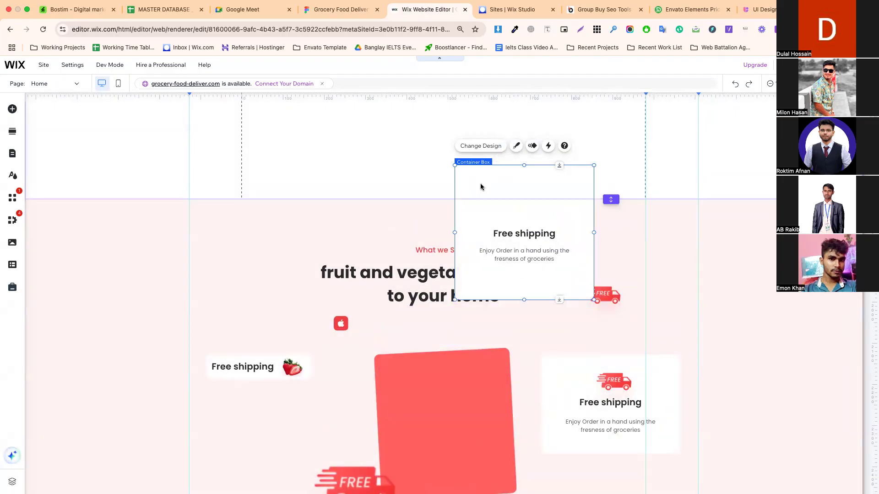
pyautogui.moveTo(501, 170)
pyautogui.mouseDown()
pyautogui.moveTo(501, 212)
pyautogui.moveTo(501, 179)
pyautogui.mouseUp()
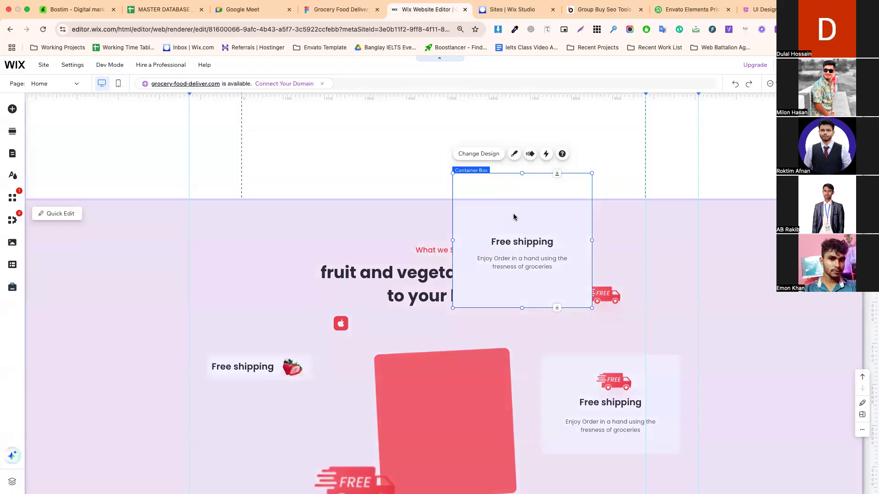
pyautogui.moveTo(525, 213); pyautogui.dragTo(525, 191)
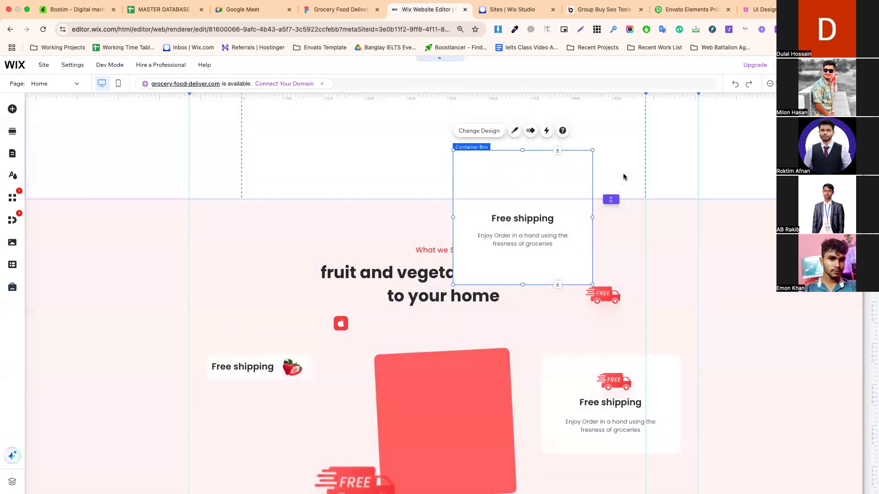
# Set the blank section's background to the red theme color #F54748
pyautogui.click(625, 176)
pyautogui.click(646, 153)
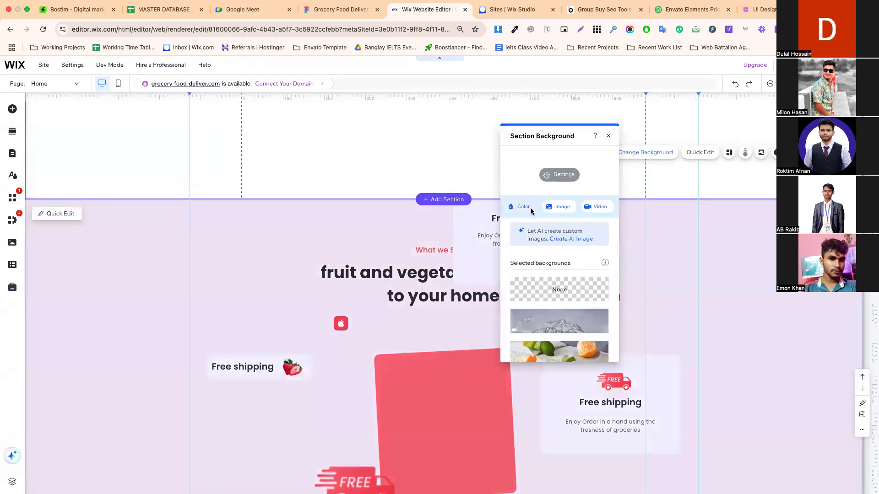
pyautogui.click(524, 207)
pyautogui.click(591, 281)
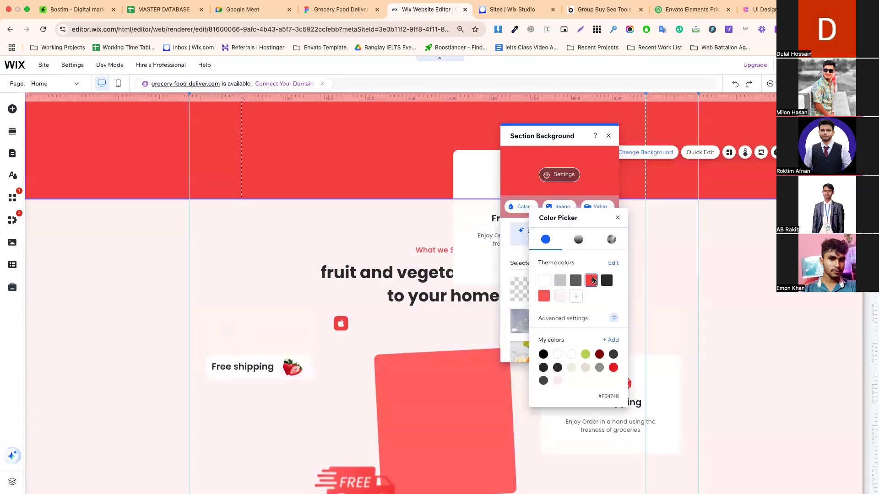
pyautogui.click(733, 232)
pyautogui.click(733, 232)
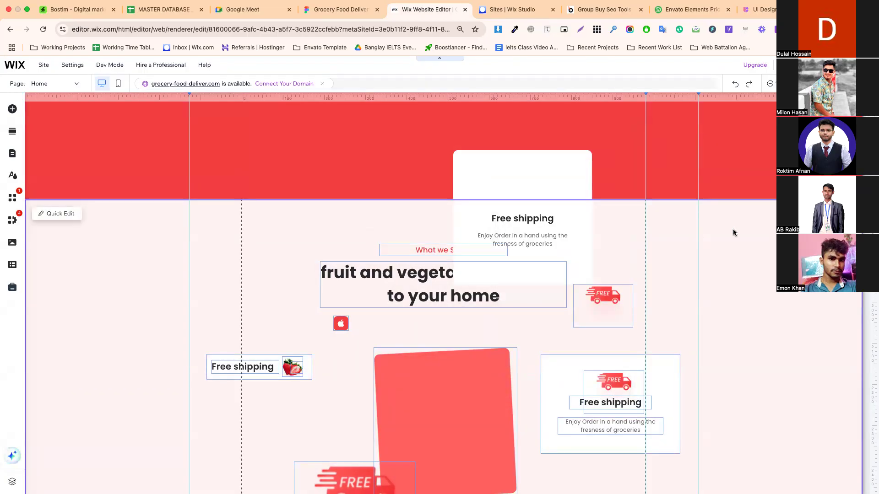
# Switch to UIHut and examine how the phone mockups overlap two backgrounds in the Free Mobile App Landing Page design
pyautogui.scroll(5, 733, 232)
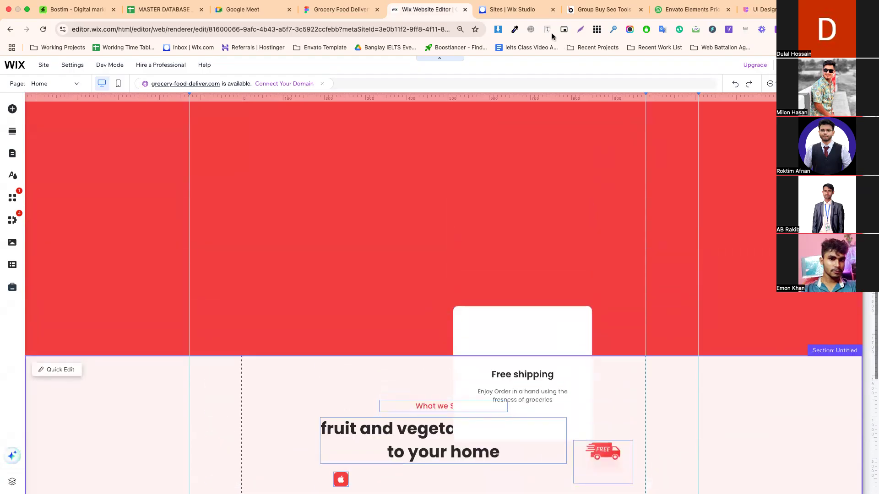
pyautogui.click(760, 9)
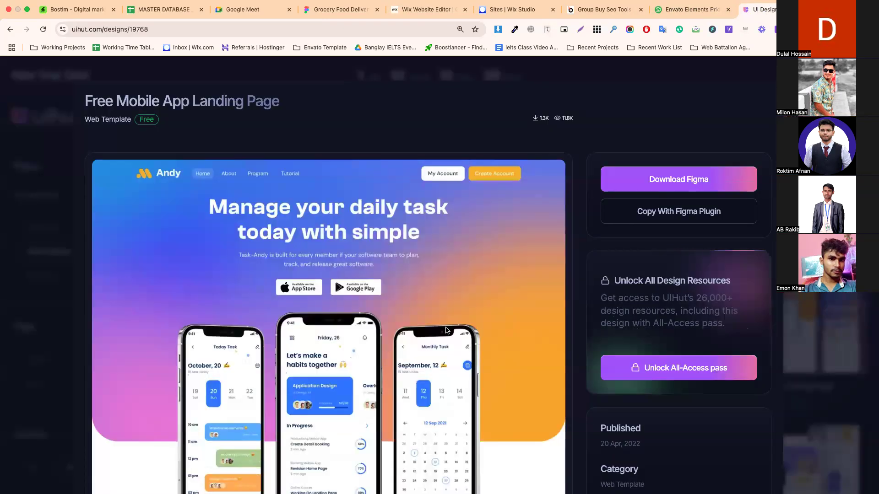
pyautogui.scroll(-3, 446, 329)
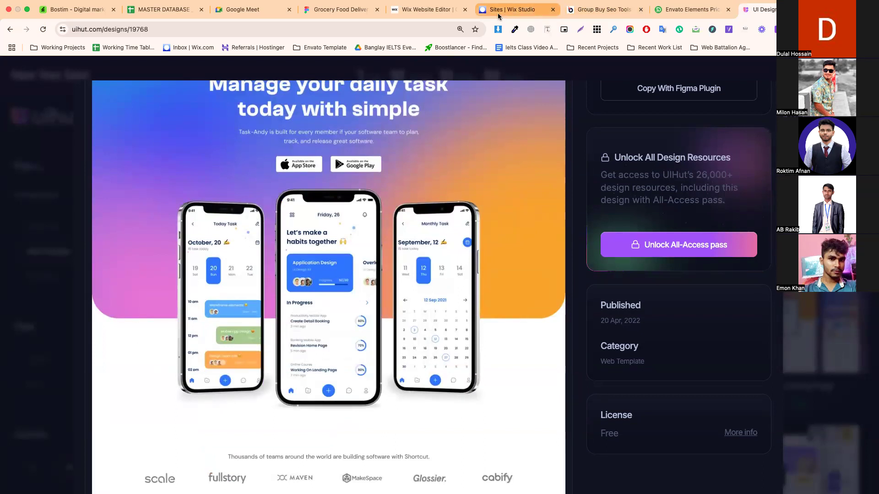
# Return to the Wix Editor and stretch the Free shipping container box upward over the red section
pyautogui.click(419, 9)
pyautogui.scroll(-3, 481, 305)
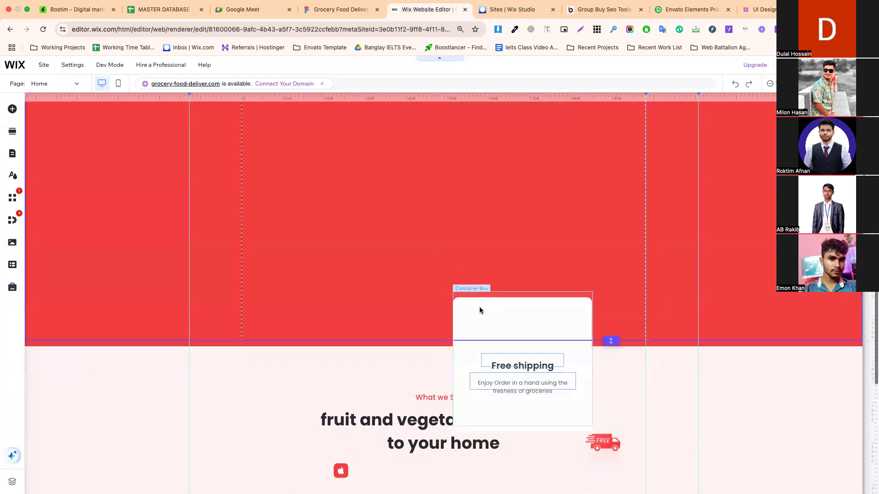
pyautogui.click(526, 259)
pyautogui.moveTo(522, 245); pyautogui.dragTo(532, 164)
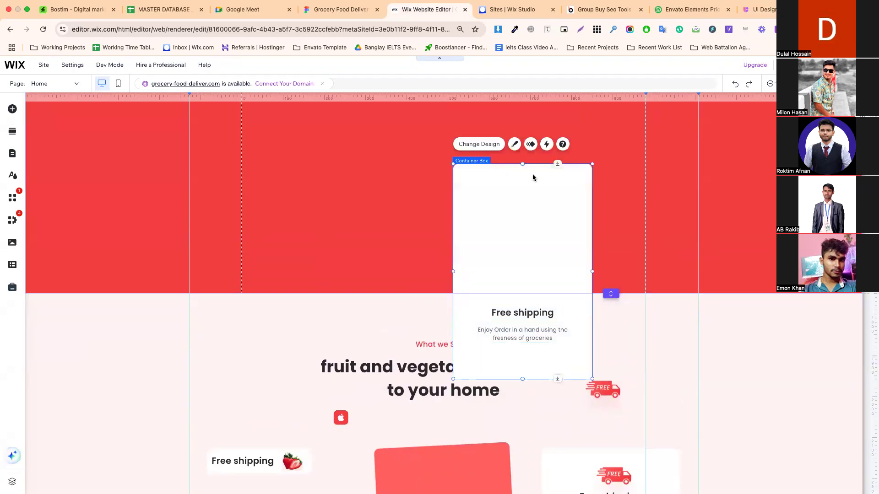
# Move the taller Free shipping box fully into the red section, back down across the lower border, and deselect it
pyautogui.moveTo(526, 255); pyautogui.dragTo(517, 169)
pyautogui.scroll(3, 518, 171)
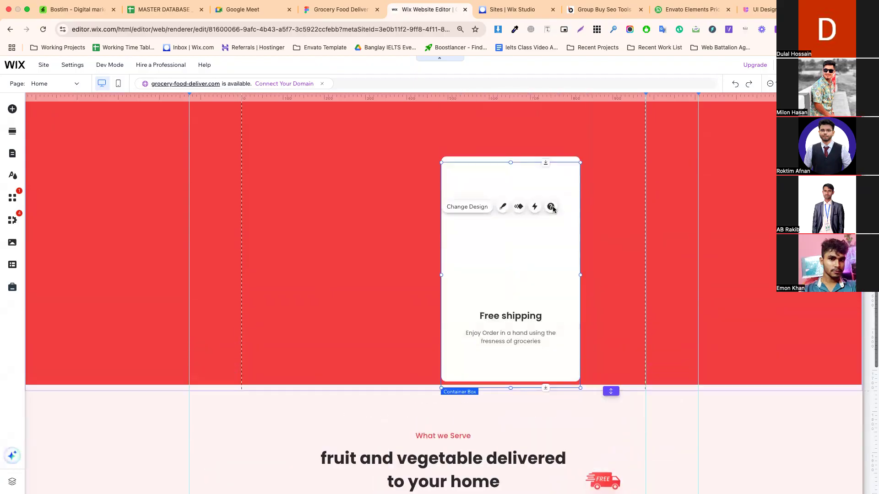
pyautogui.moveTo(541, 282); pyautogui.dragTo(556, 272)
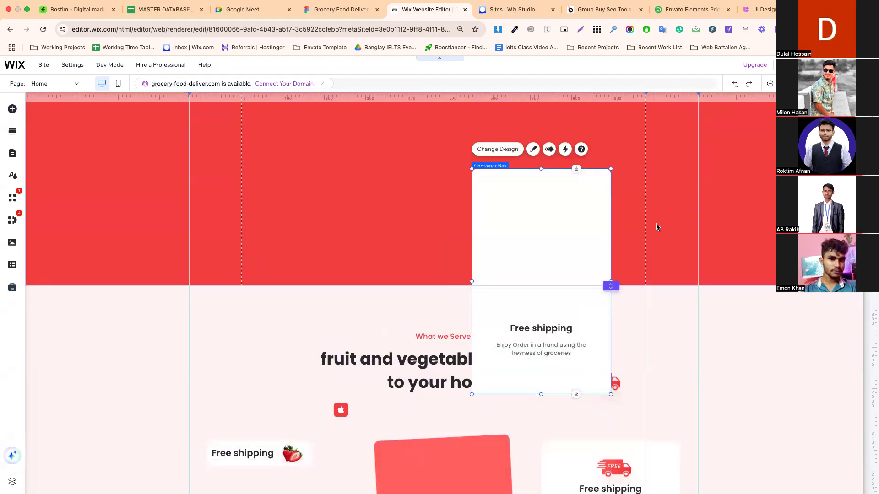
pyautogui.click(657, 226)
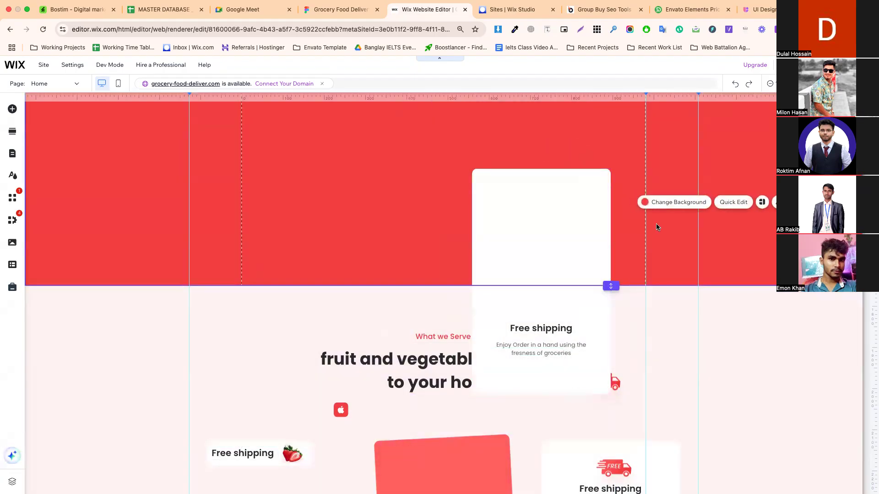
pyautogui.press('Escape')
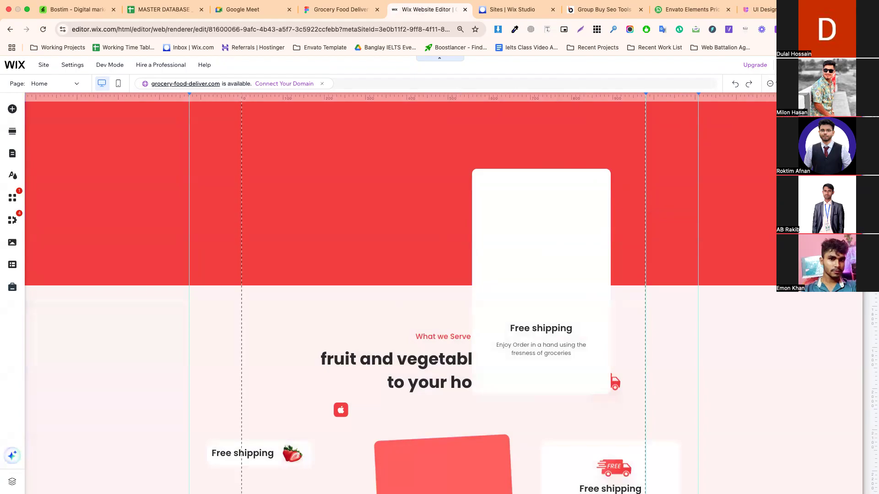
# Preview the page to check the box overlapping both sections, and return to editing
pyautogui.scroll(1, 574, 318)
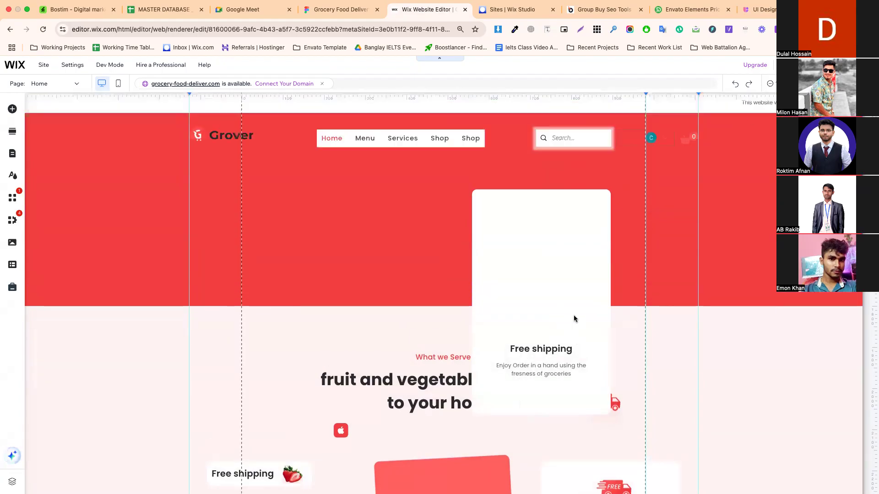
pyautogui.press('super+p')
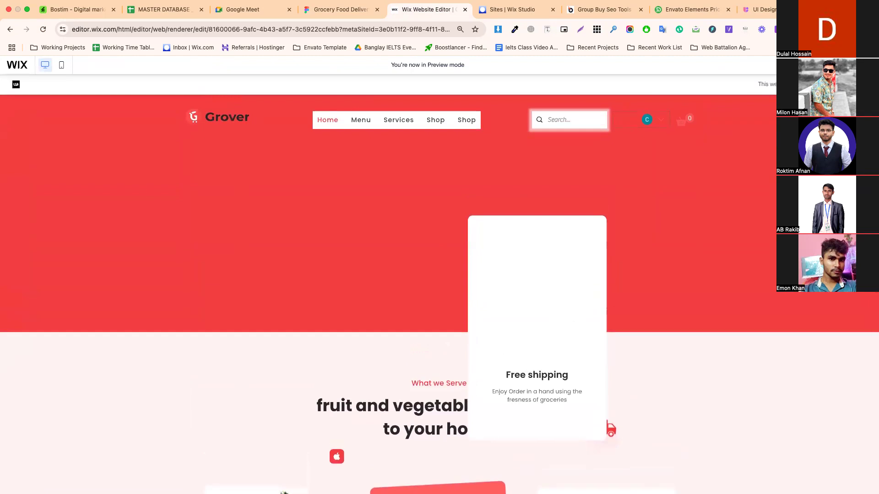
pyautogui.press('super+p')
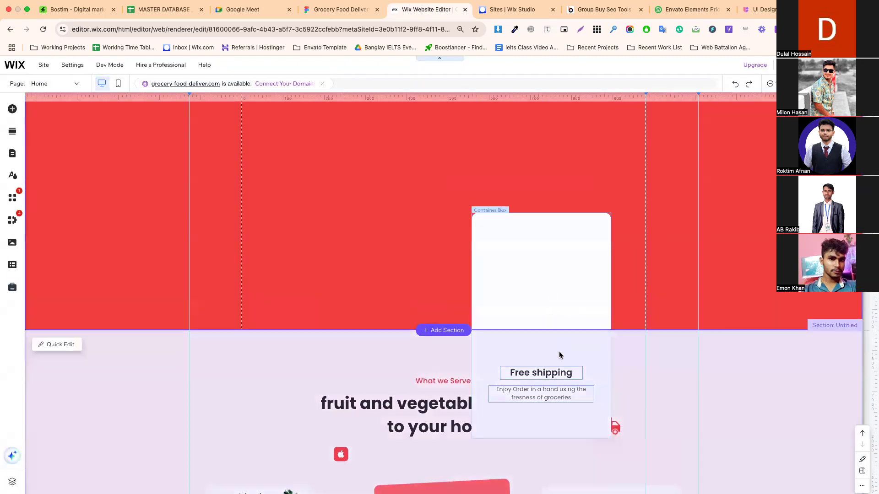
# Lower the Free shipping box into the What we Serve section and set that section's background to dark #2E2E2E
pyautogui.moveTo(559, 355); pyautogui.dragTo(542, 377)
pyautogui.click(639, 365)
pyautogui.click(660, 342)
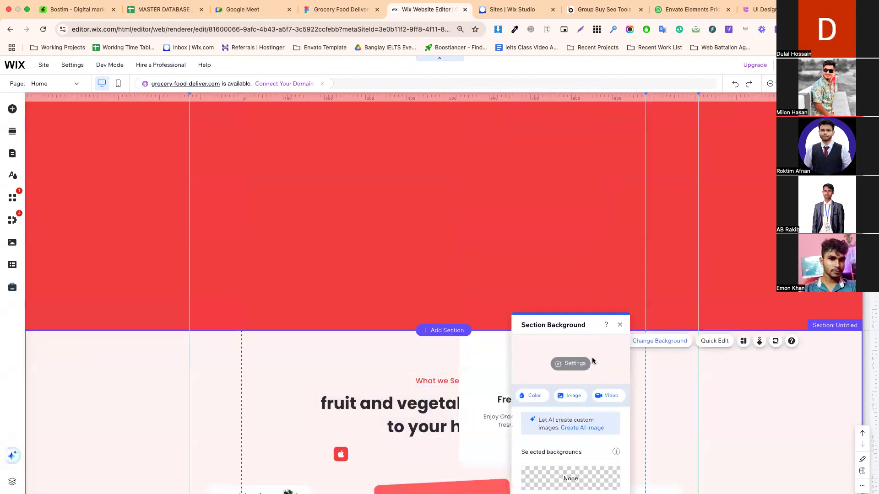
pyautogui.click(533, 396)
pyautogui.click(613, 368)
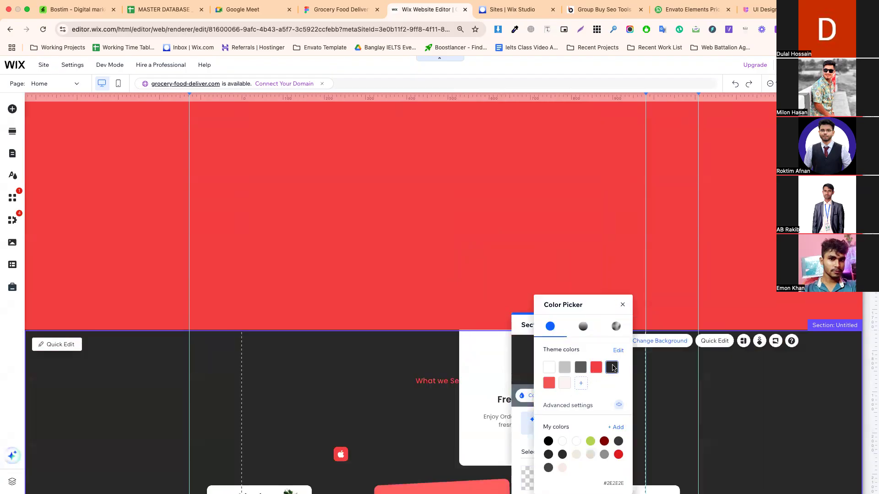
pyautogui.click(462, 312)
# Move the Free shipping box up into the red section, leaving its lower edge over the dark section
pyautogui.scroll(-2, 693, 304)
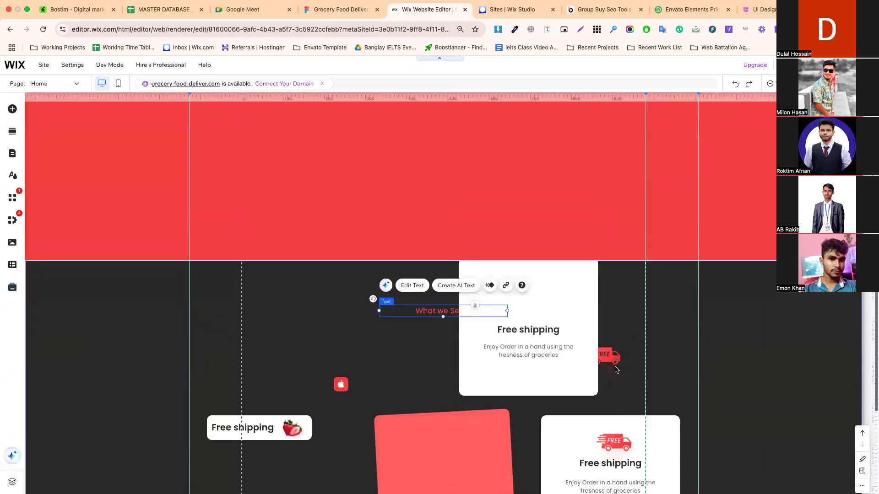
pyautogui.click(559, 290)
pyautogui.moveTo(558, 290); pyautogui.dragTo(559, 202)
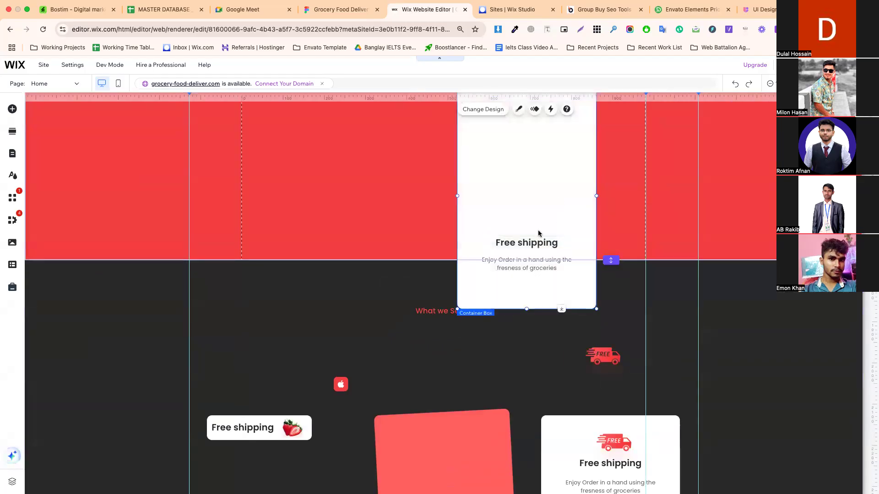
pyautogui.click(620, 235)
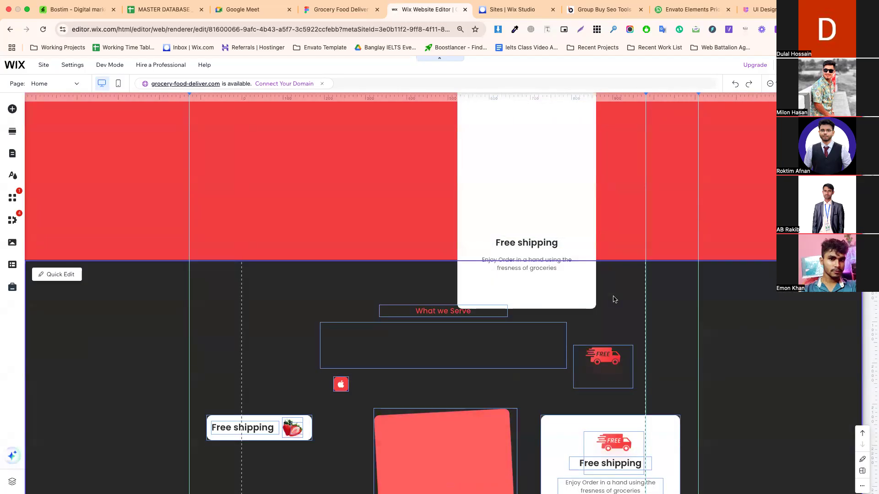
pyautogui.scroll(2, 614, 298)
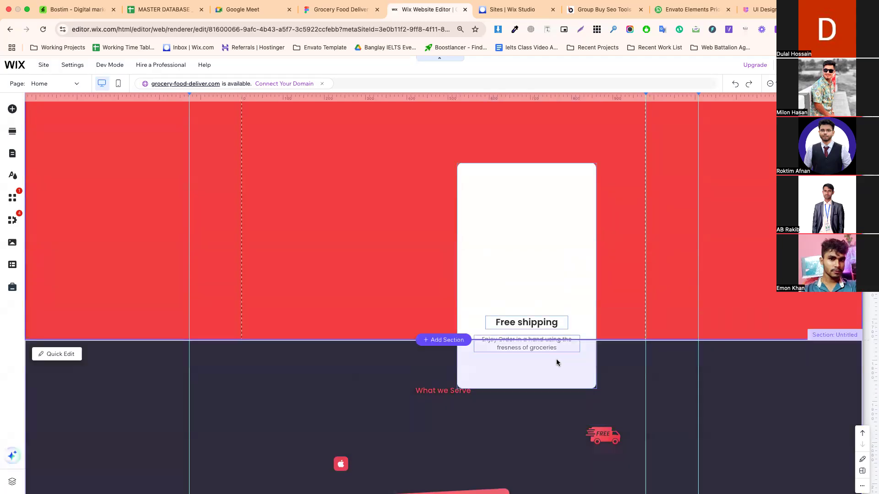
# Move the Free shipping box down so its text lies within the dark What we Serve section
pyautogui.click(562, 376)
pyautogui.moveTo(551, 366); pyautogui.dragTo(557, 408)
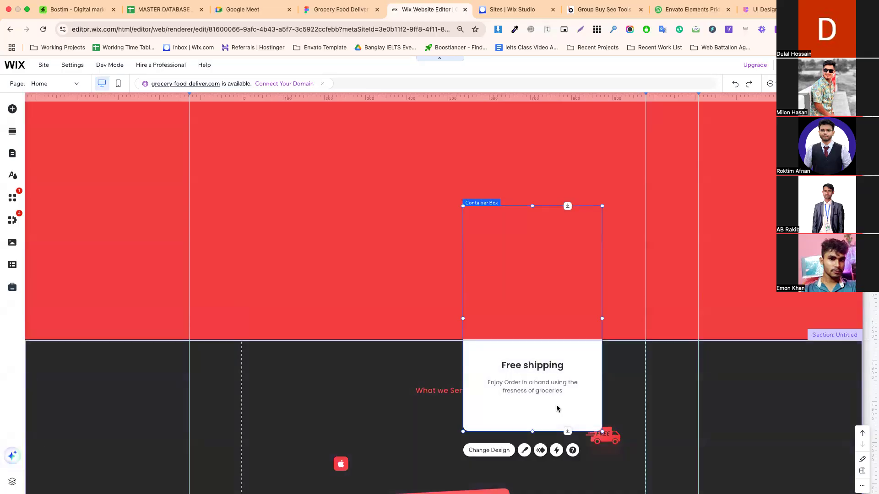
pyautogui.scroll(-3, 569, 357)
pyautogui.click(582, 250)
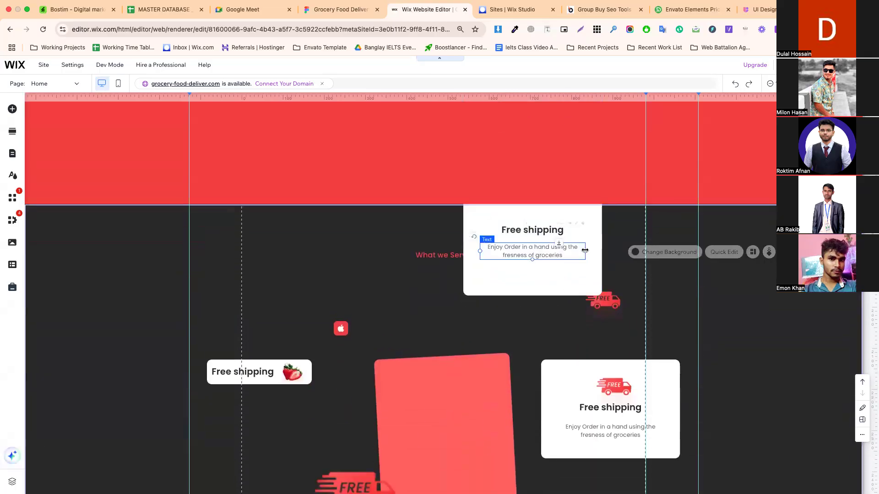
pyautogui.click(594, 255)
pyautogui.moveTo(594, 251); pyautogui.dragTo(593, 319)
pyautogui.moveTo(597, 379); pyautogui.dragTo(600, 339)
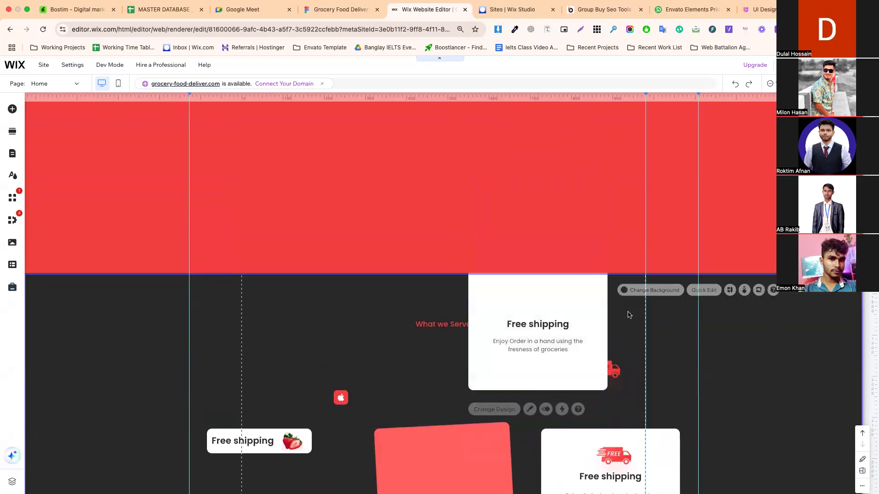
# Raise the Free shipping box into the red section, and lower it to straddle the dark section's border
pyautogui.click(531, 364)
pyautogui.moveTo(530, 362); pyautogui.dragTo(532, 241)
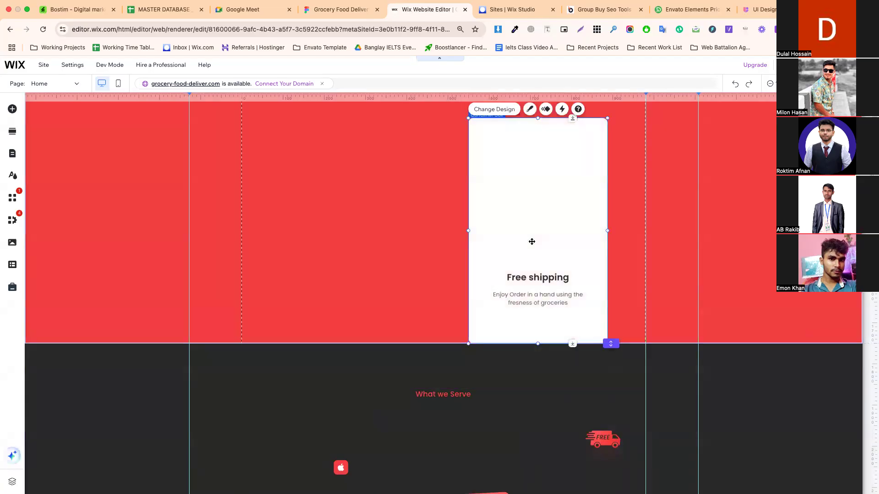
pyautogui.moveTo(526, 199); pyautogui.dragTo(530, 259)
# Delete the red section above the What we Serve section together with its container box
pyautogui.scroll(5, 537, 196)
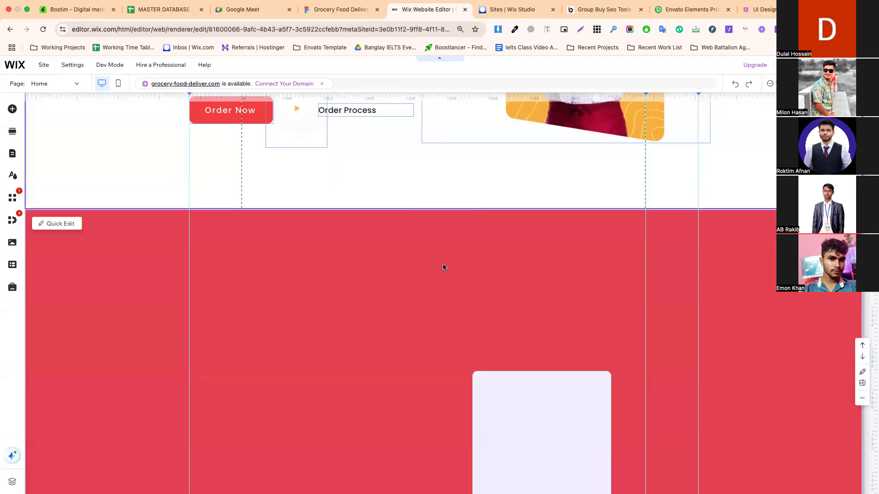
pyautogui.scroll(-3, 467, 275)
pyautogui.click(425, 235)
pyautogui.rightClick(425, 236)
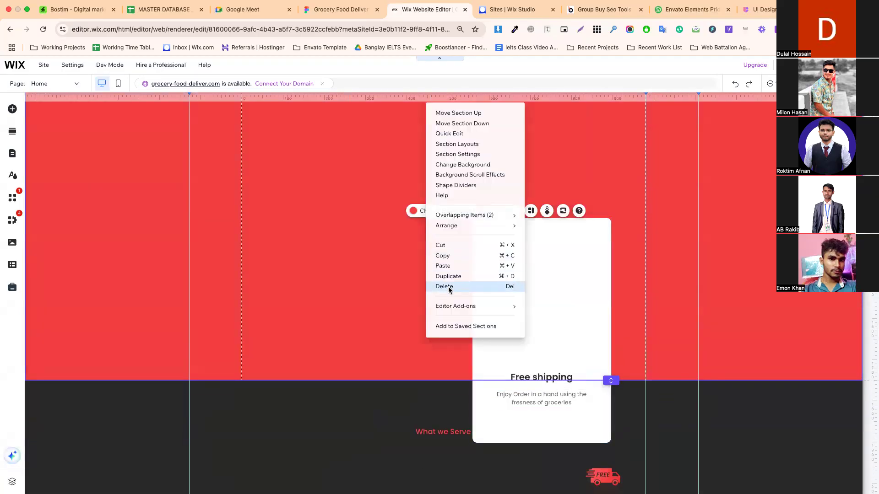
pyautogui.click(451, 288)
pyautogui.scroll(-4, 476, 282)
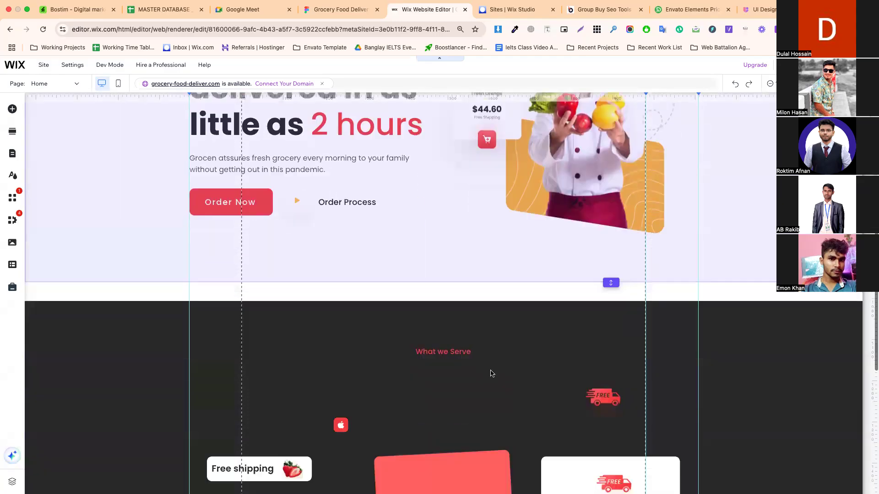
# Move the tilted red card image up across the border with the hero section and check it in preview
pyautogui.click(469, 268)
pyautogui.click(458, 369)
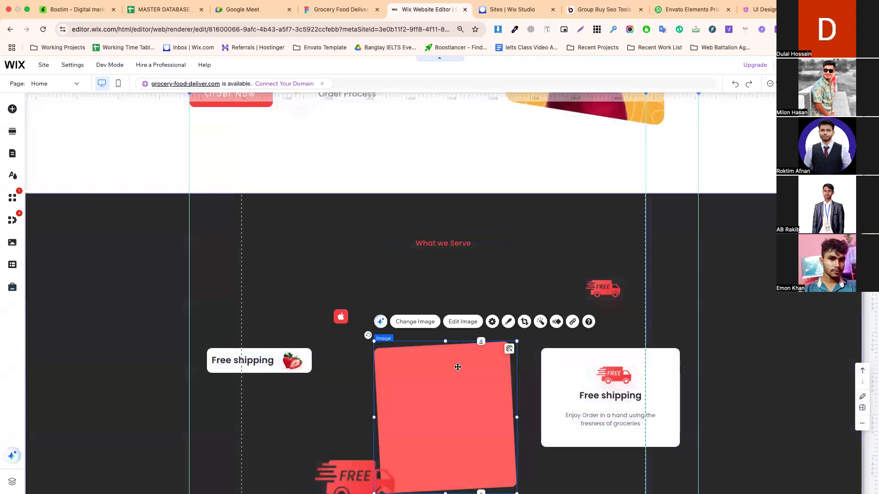
pyautogui.moveTo(457, 367); pyautogui.dragTo(533, 172)
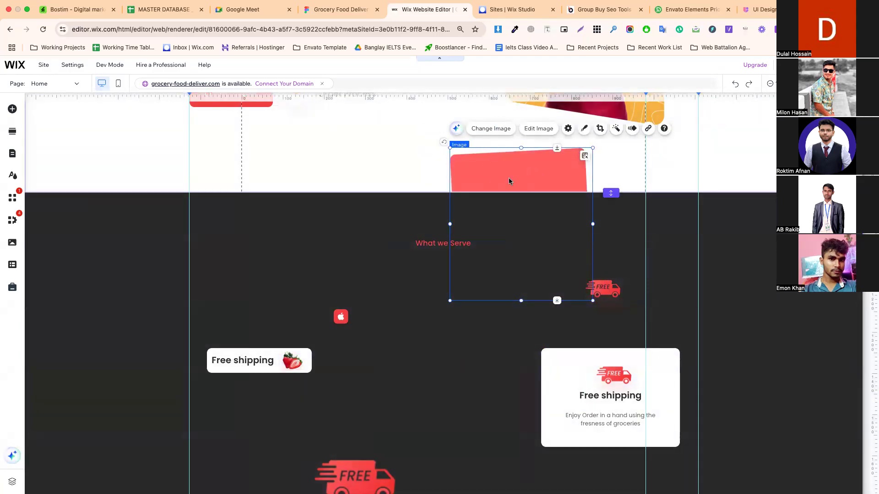
pyautogui.press('Escape')
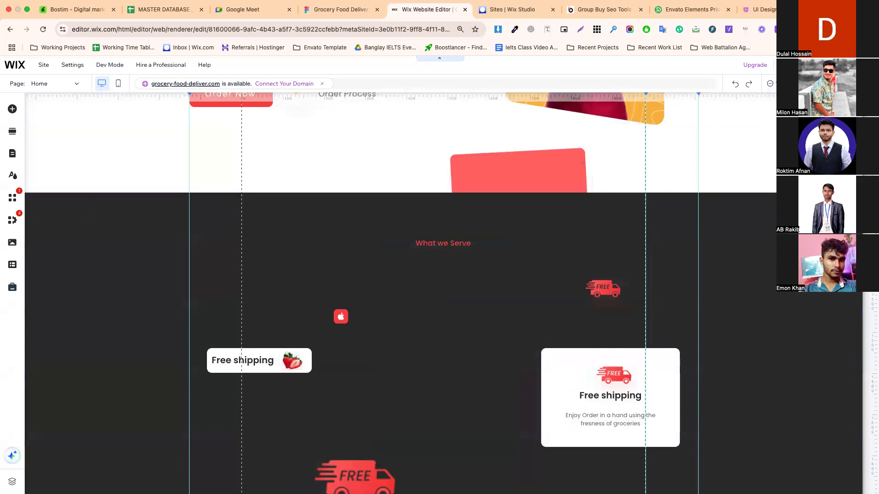
pyautogui.press('super+shift+p')
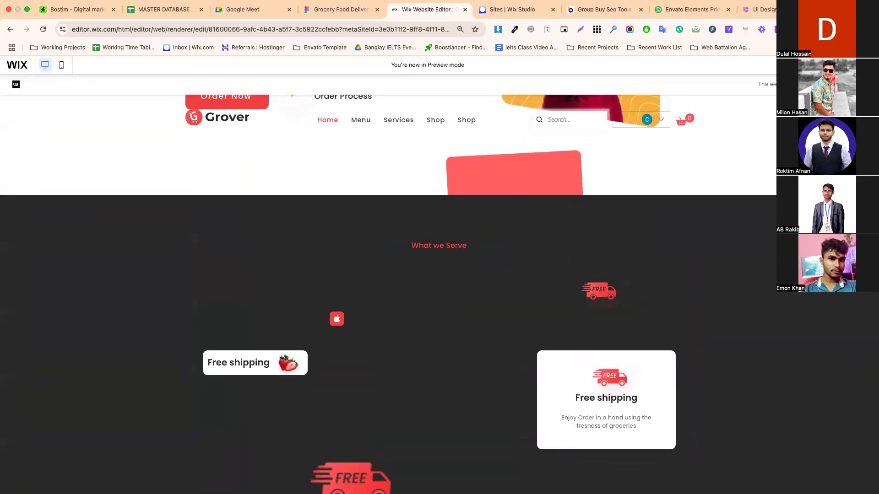
pyautogui.press('super+shift+p')
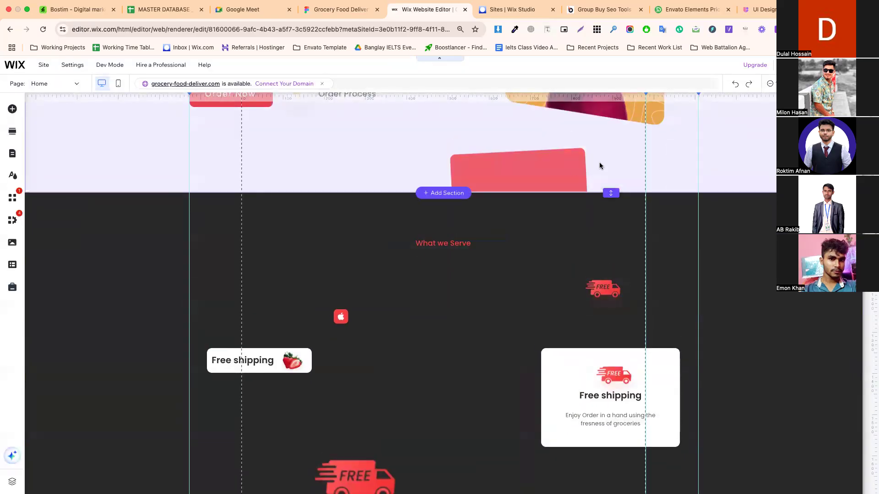
# Reposition the red card image so it overlaps both sections, toward the left of the What we Serve label
pyautogui.moveTo(553, 172); pyautogui.dragTo(548, 196)
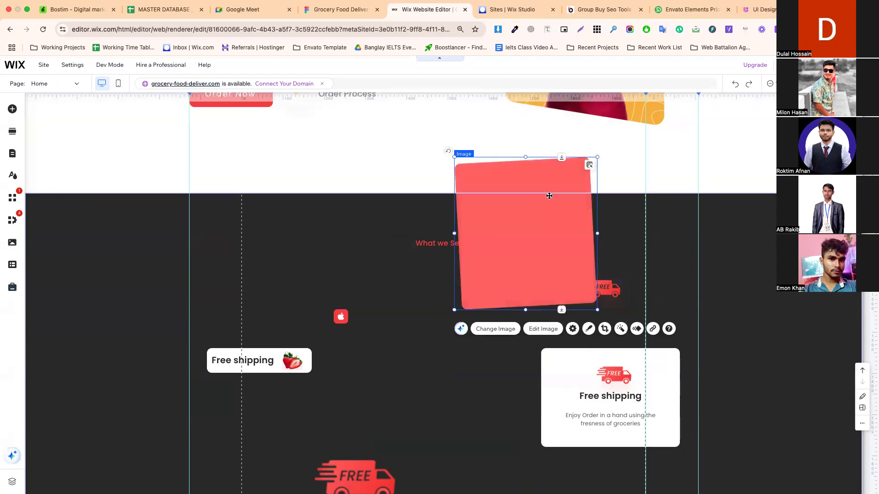
pyautogui.moveTo(557, 247); pyautogui.dragTo(557, 227)
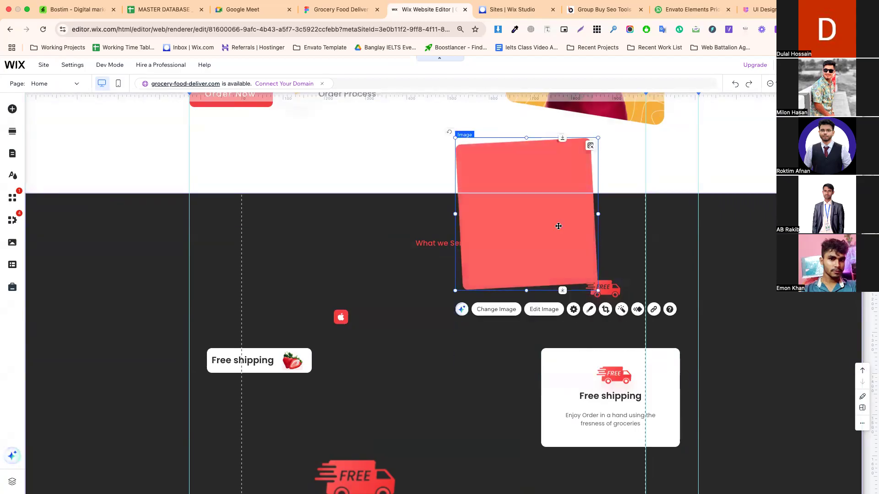
pyautogui.moveTo(559, 258); pyautogui.dragTo(384, 228)
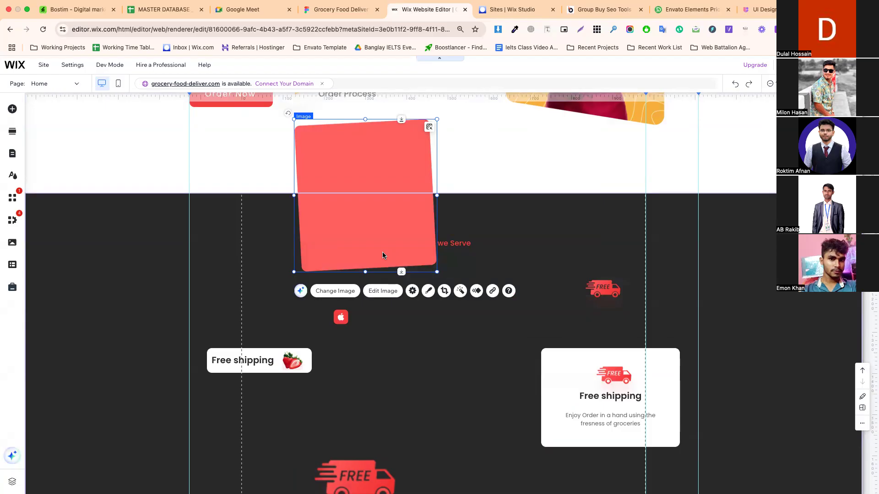
# Duplicate the red card image to form a row of three across the section border, and preview the page
pyautogui.press('super+d')
pyautogui.moveTo(345, 262); pyautogui.dragTo(499, 215)
pyautogui.moveTo(532, 238); pyautogui.dragTo(691, 180)
pyautogui.press('super+d')
pyautogui.press('Escape')
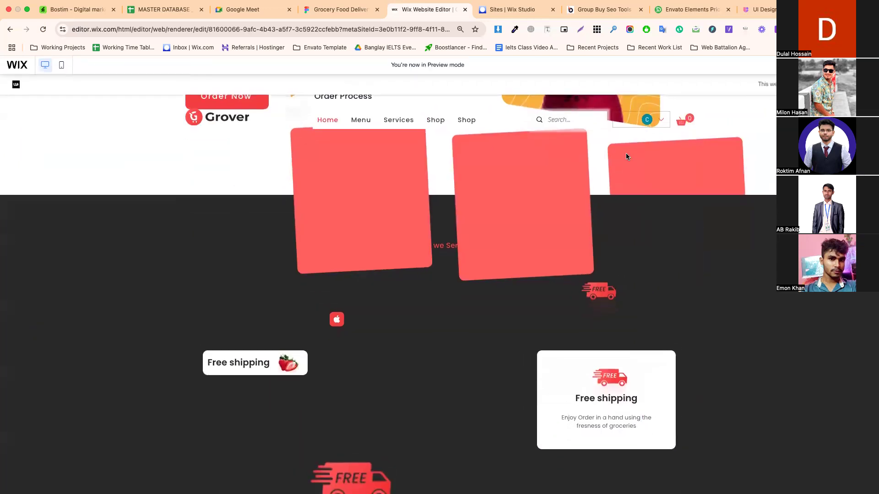
pyautogui.scroll(2, 552, 207)
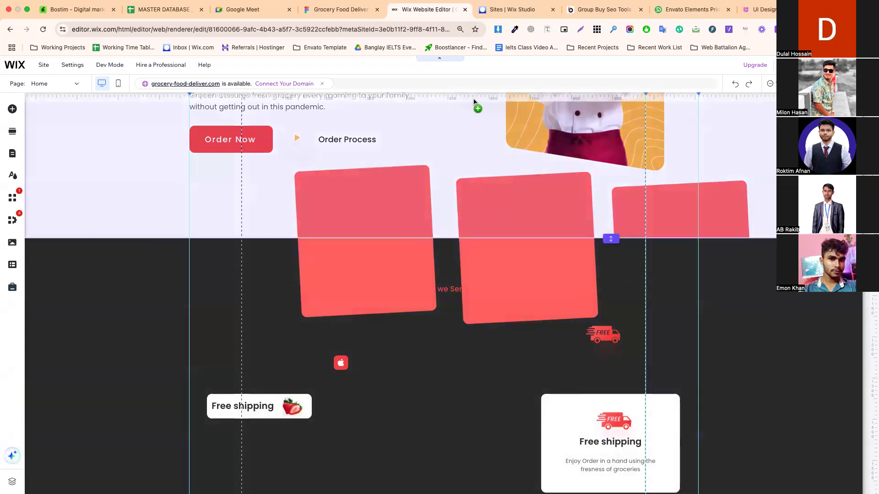
# Switch to UIHut and close the Free Mobile App Landing Page design to return to the free web template listing
pyautogui.click(762, 9)
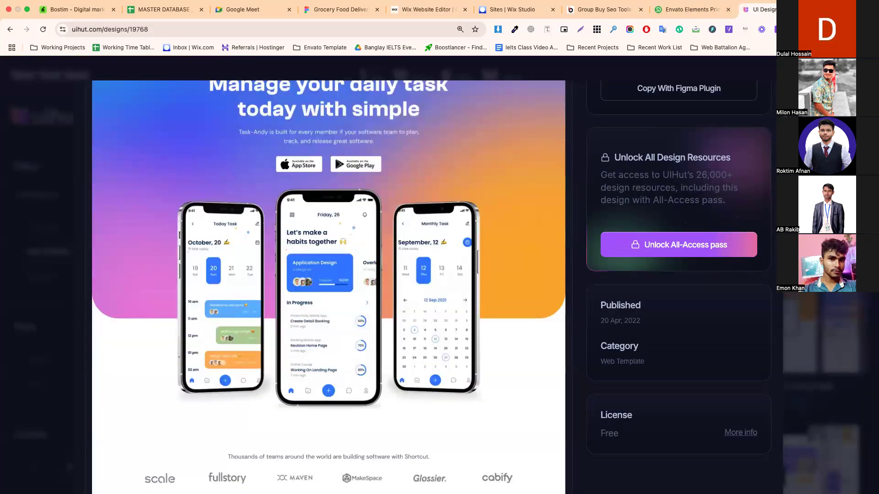
pyautogui.press('Escape')
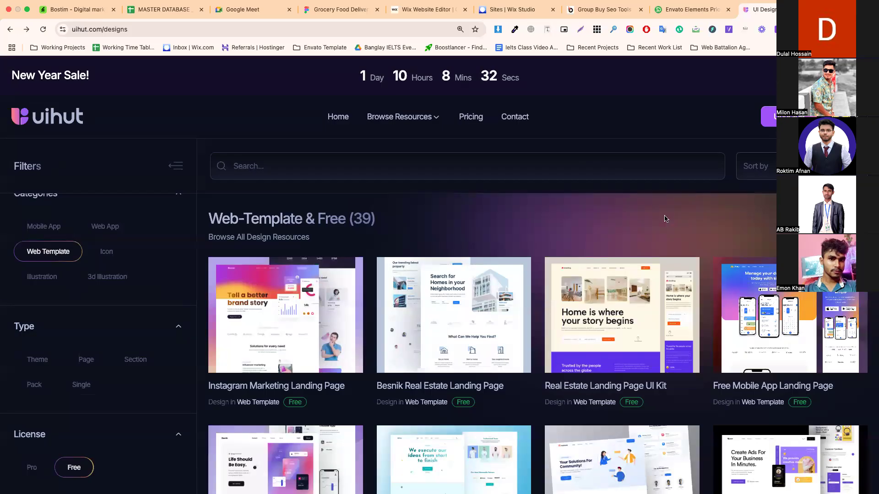